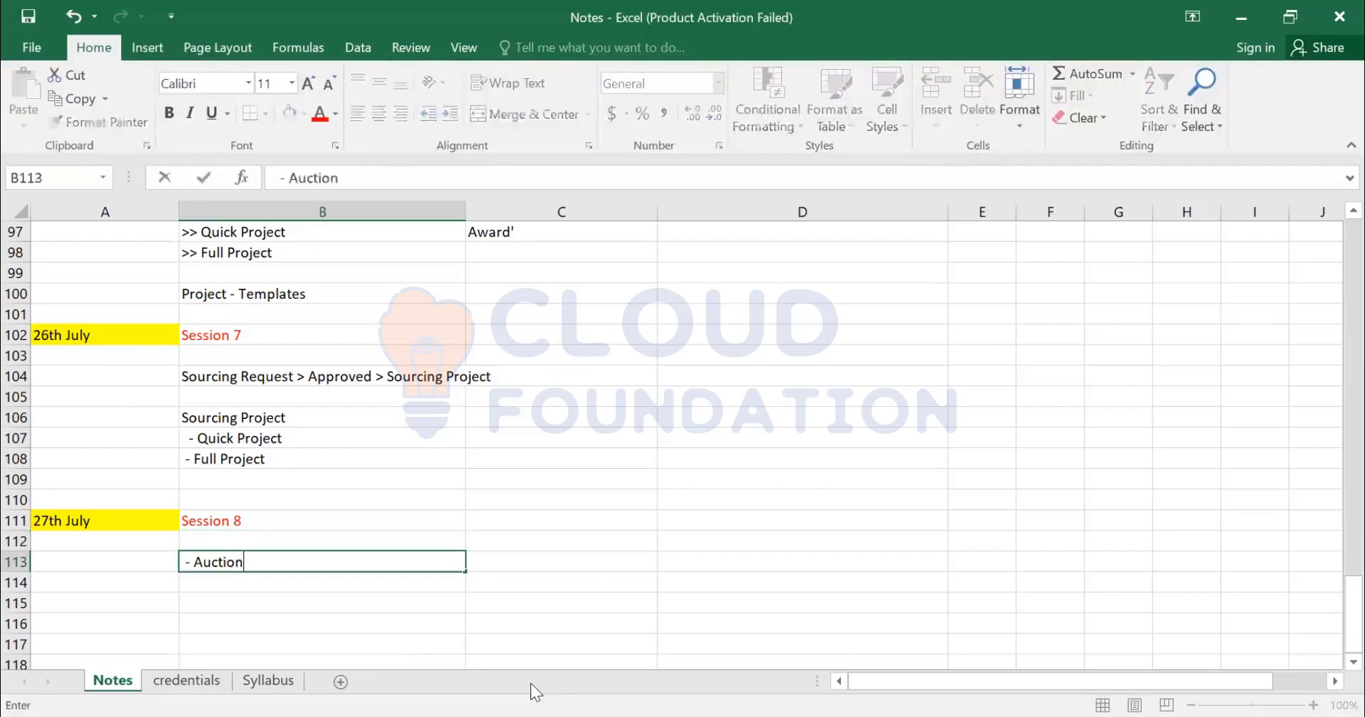
Step: Enter "- Auction Event" in B113 and "- Templates" in B114 under the Session 8 heading of the Notes sheet
key(Return)
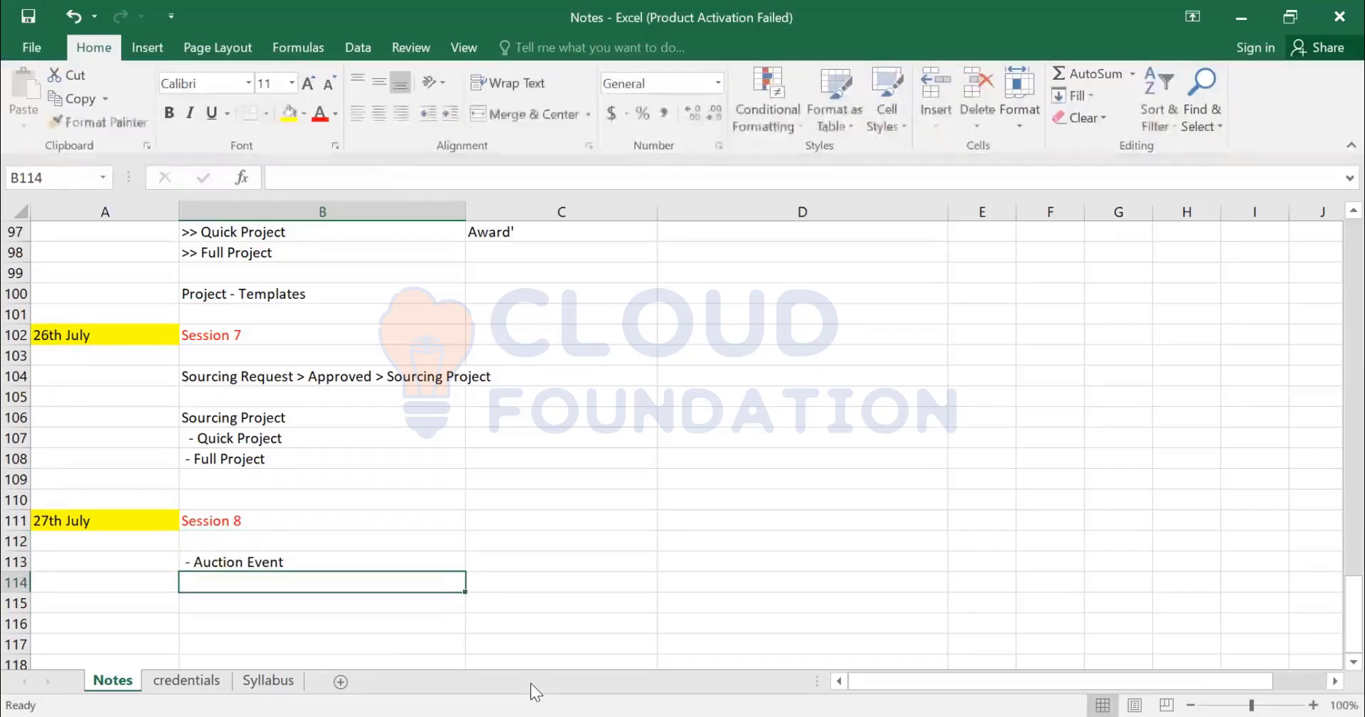
text(- Templates)
key(Return)
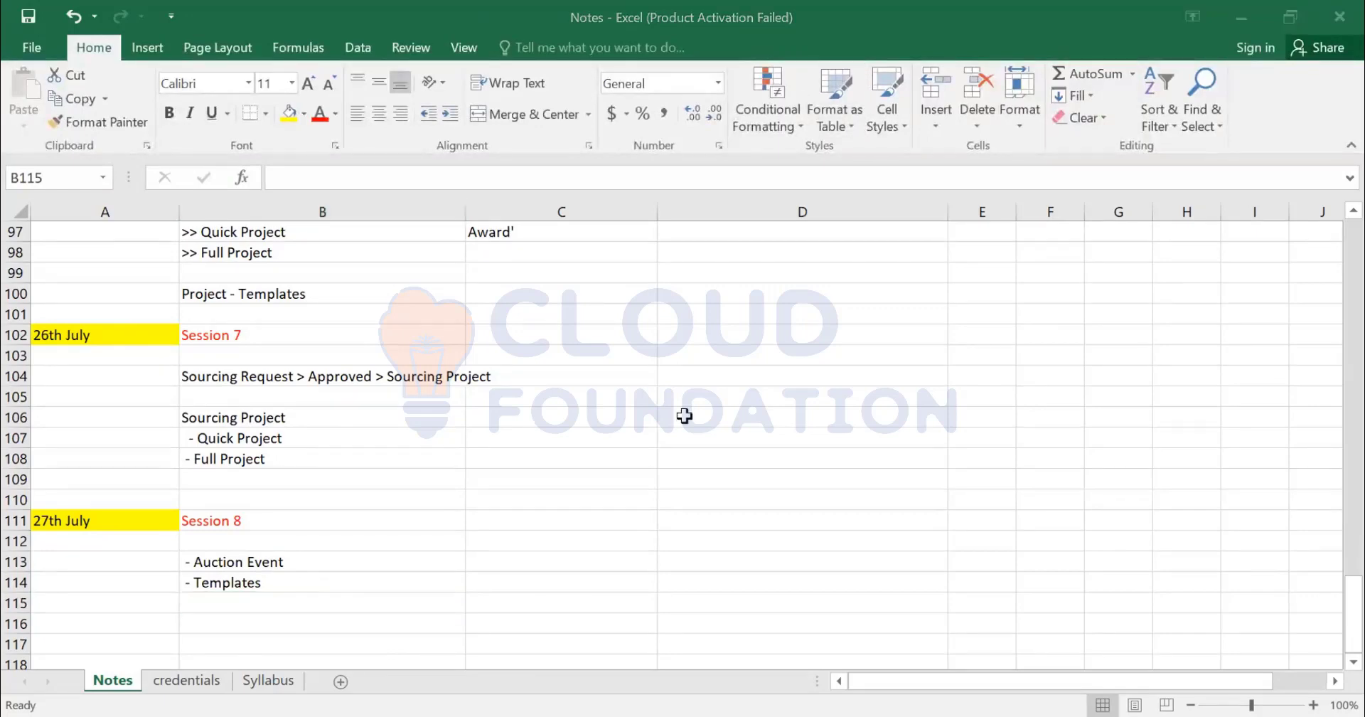
Step: Switch to Ariba Spend Management in the browser and start creating a new sourcing project
key(alt+Tab)
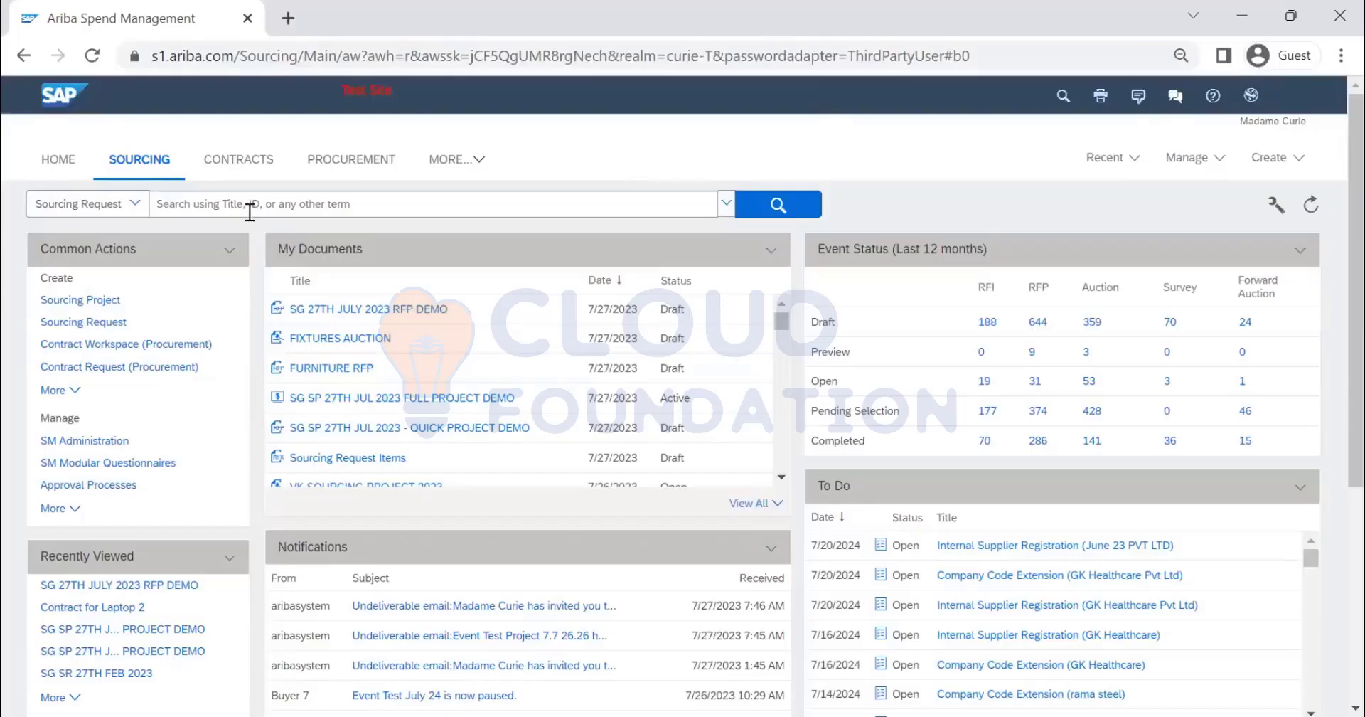
click(1276, 159)
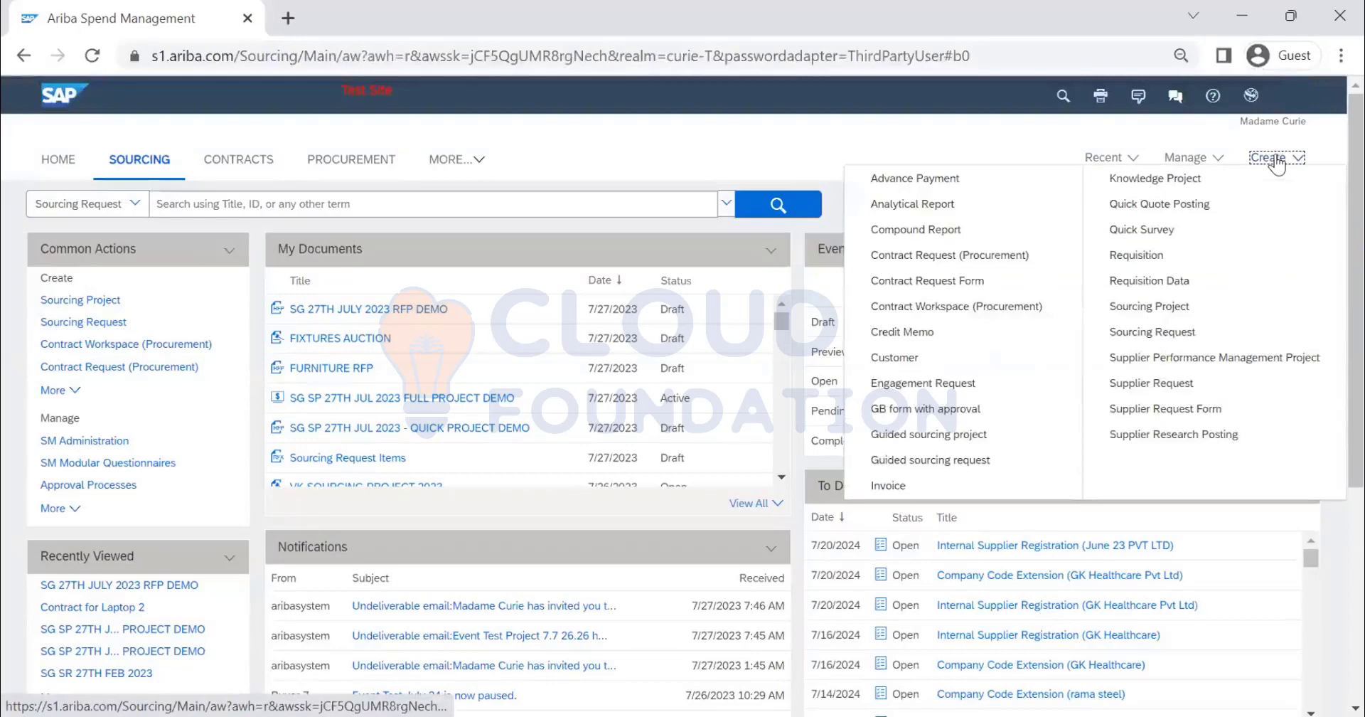
click(881, 179)
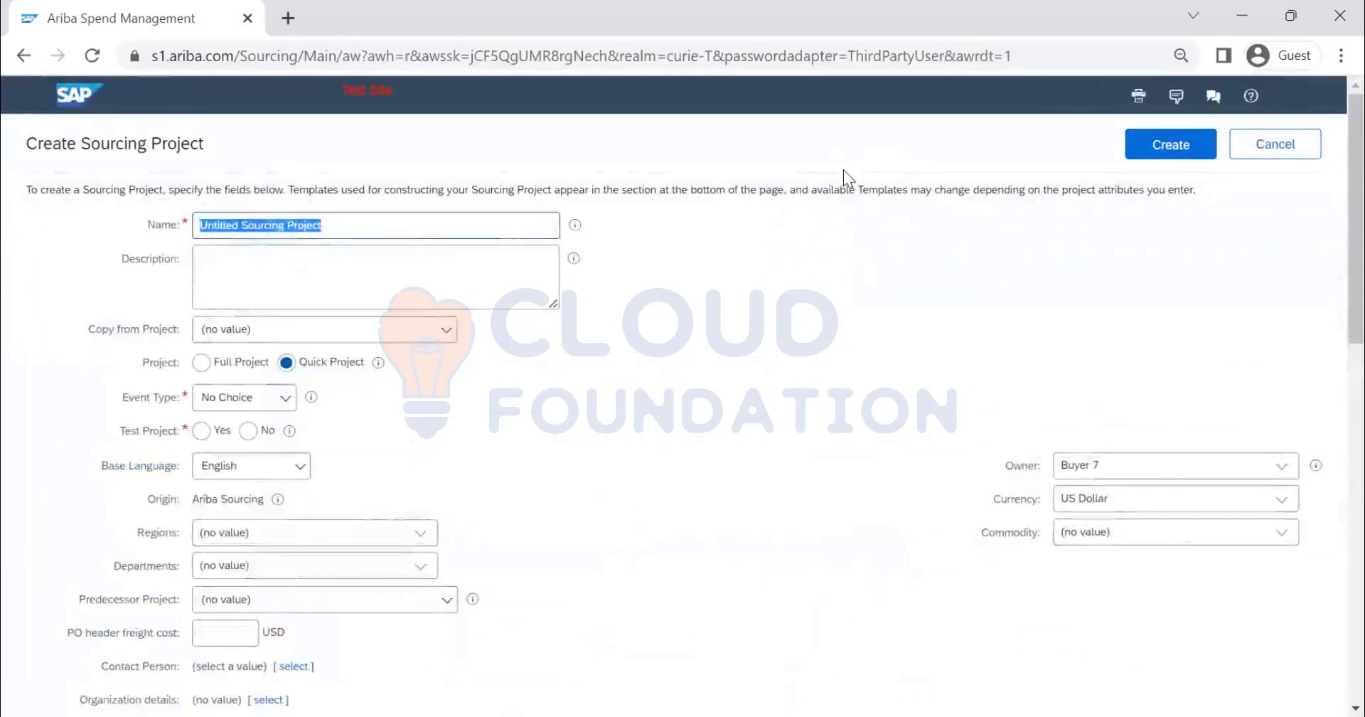
Step: Name the sourcing project "C 27TH JUL 2023 AUCTION" and use the same text as its description
text(C)
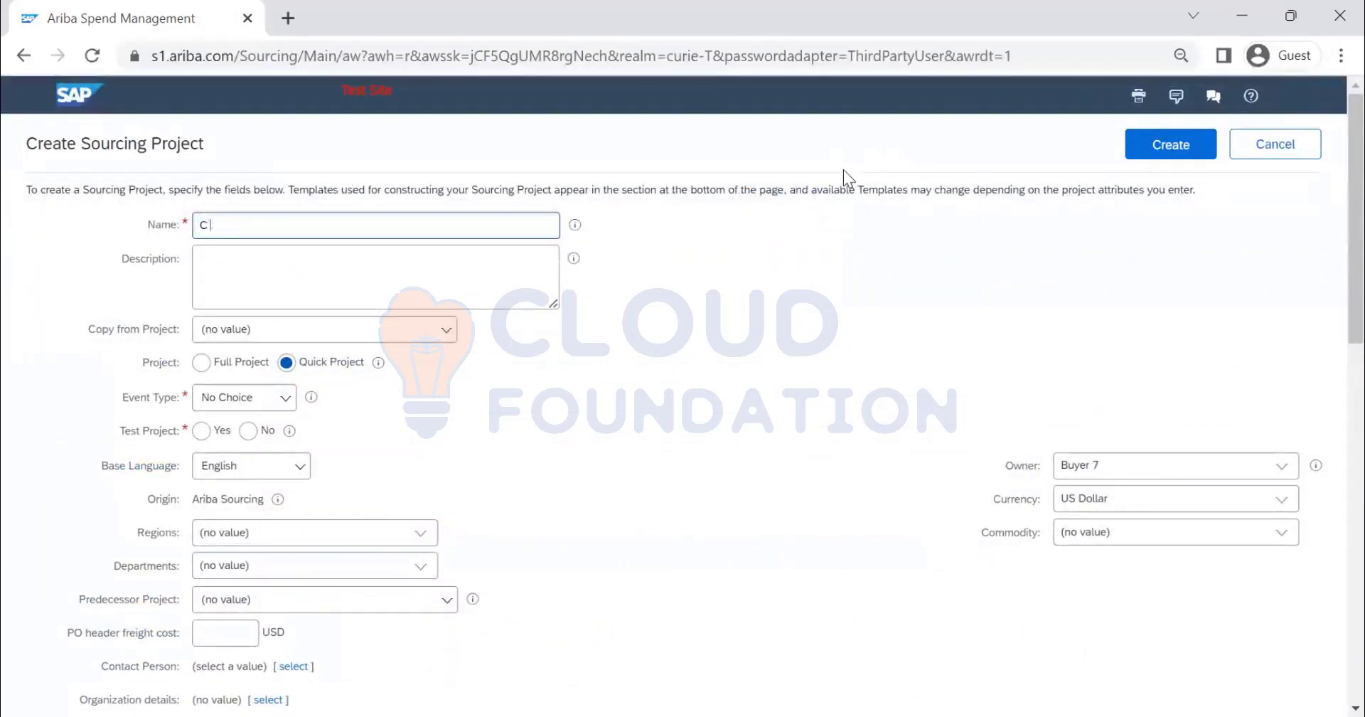
text( 27TH JUL 2023 AUC)
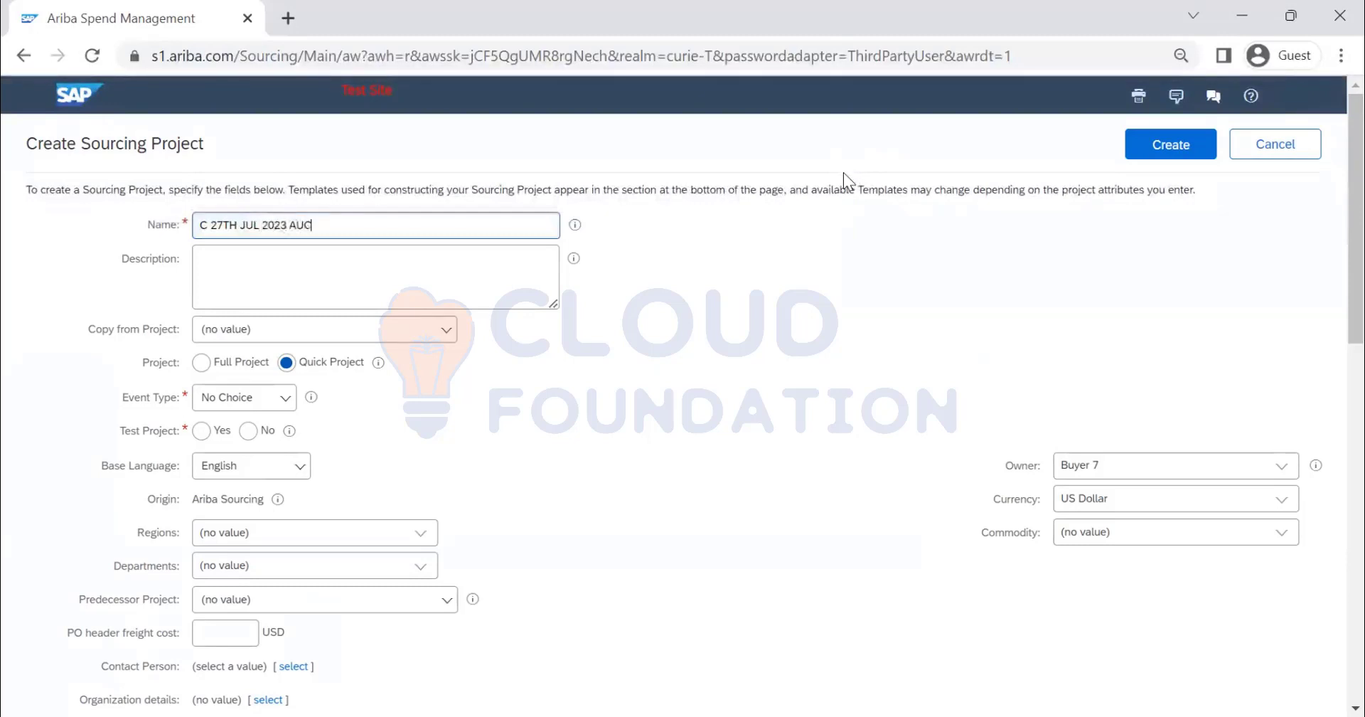
text(TION)
key(ctrl+a)
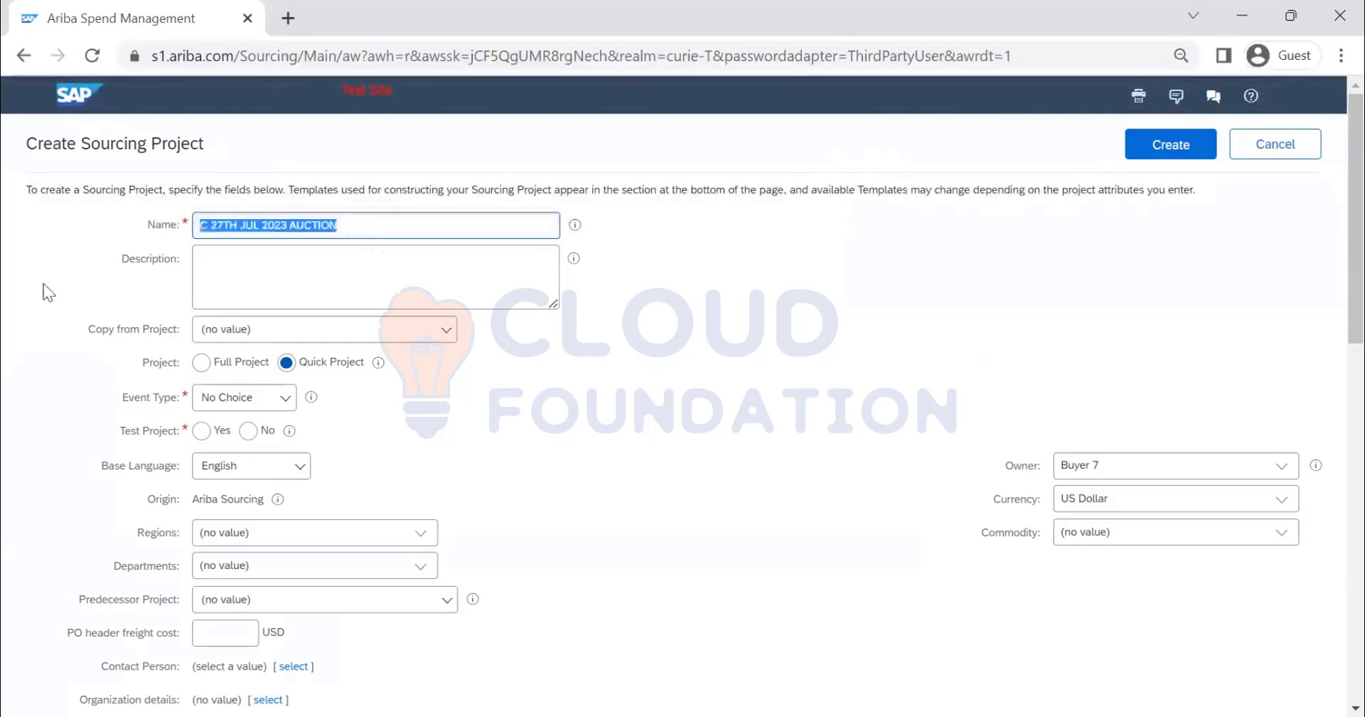
key(ctrl+c)
click(316, 264)
key(ctrl+v)
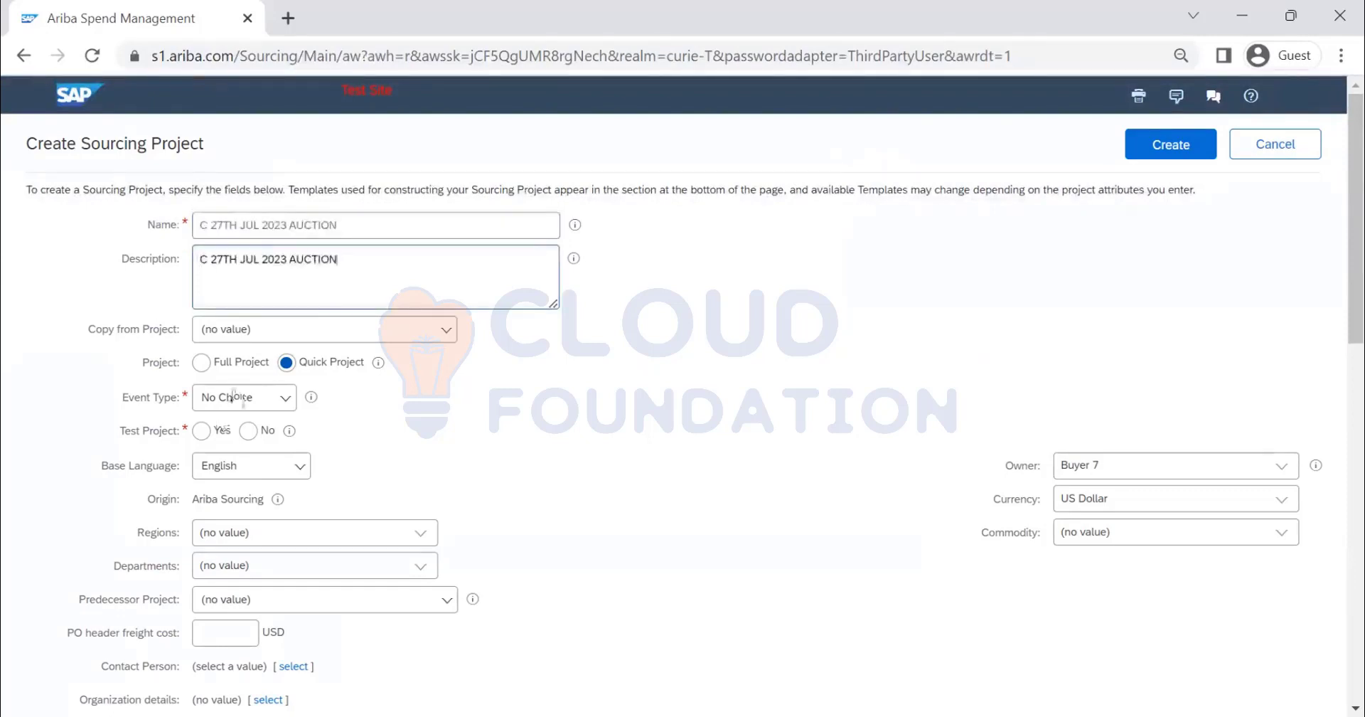
Step: Set the project's event type to Auction and mark Test Project as No
click(283, 396)
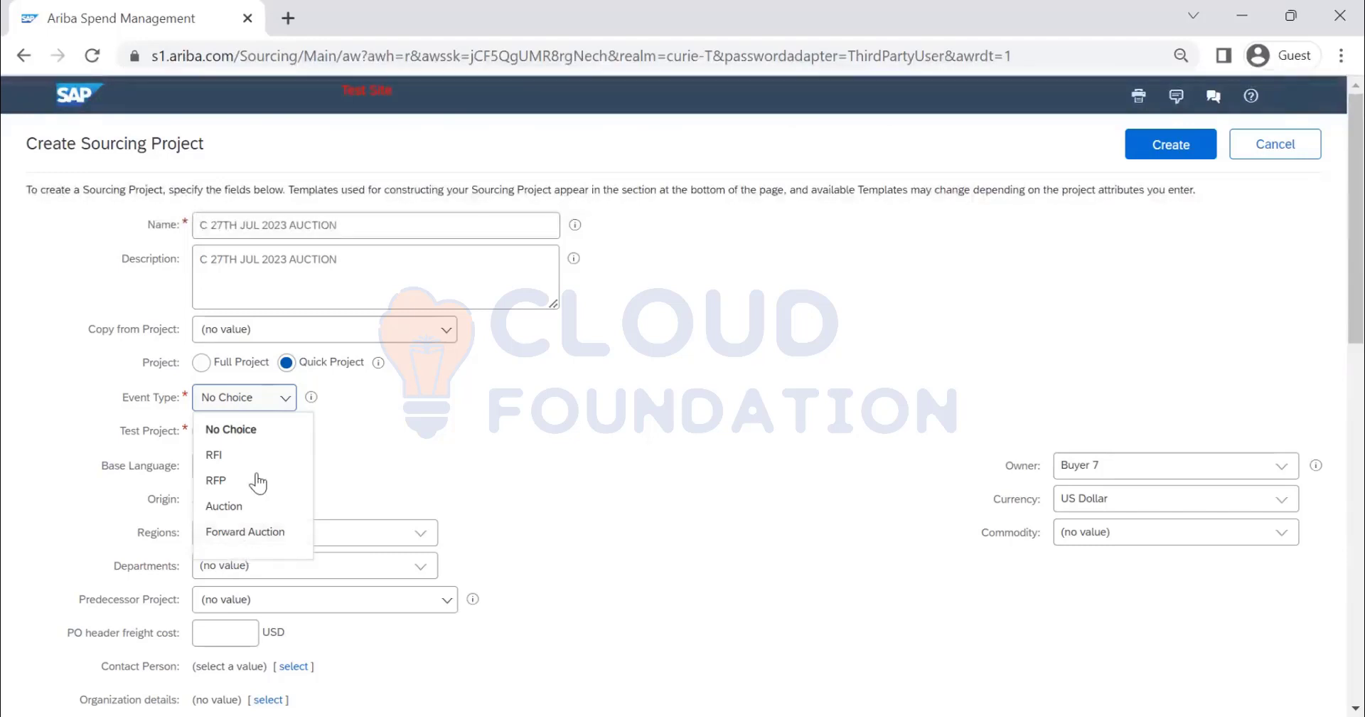
click(224, 505)
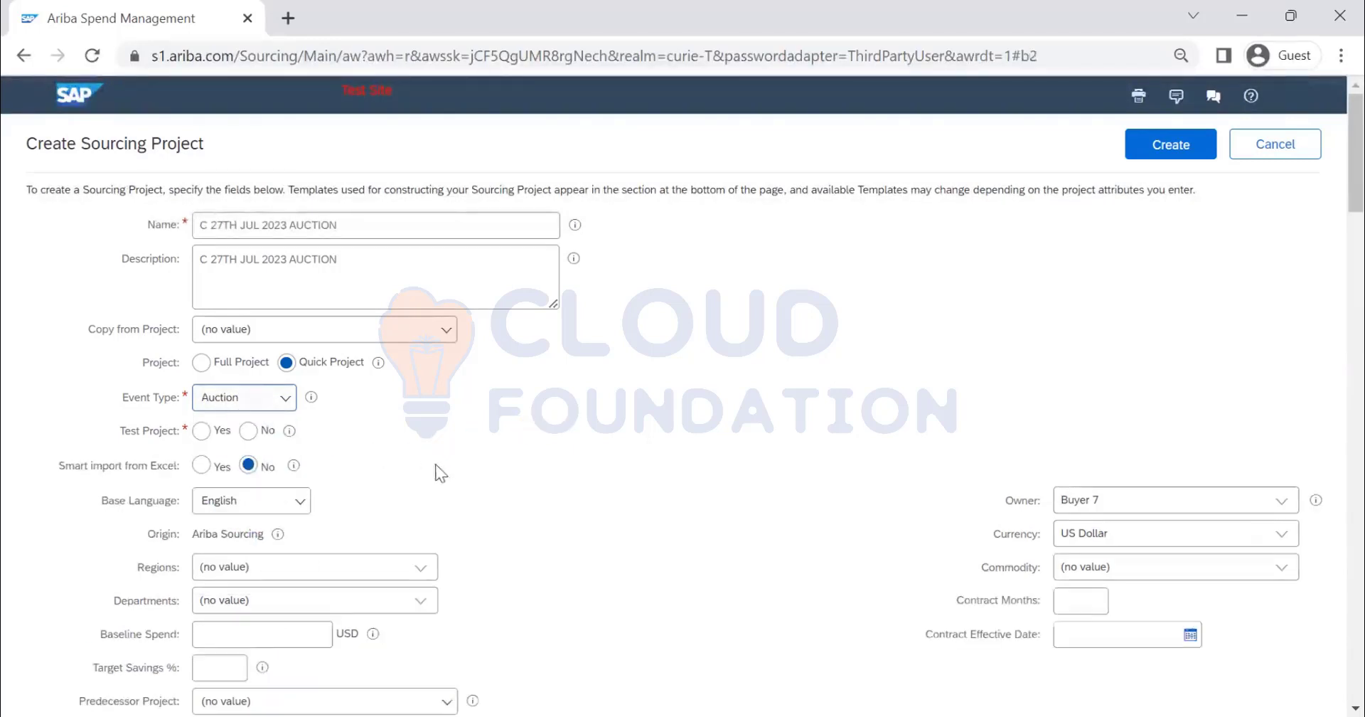
click(249, 430)
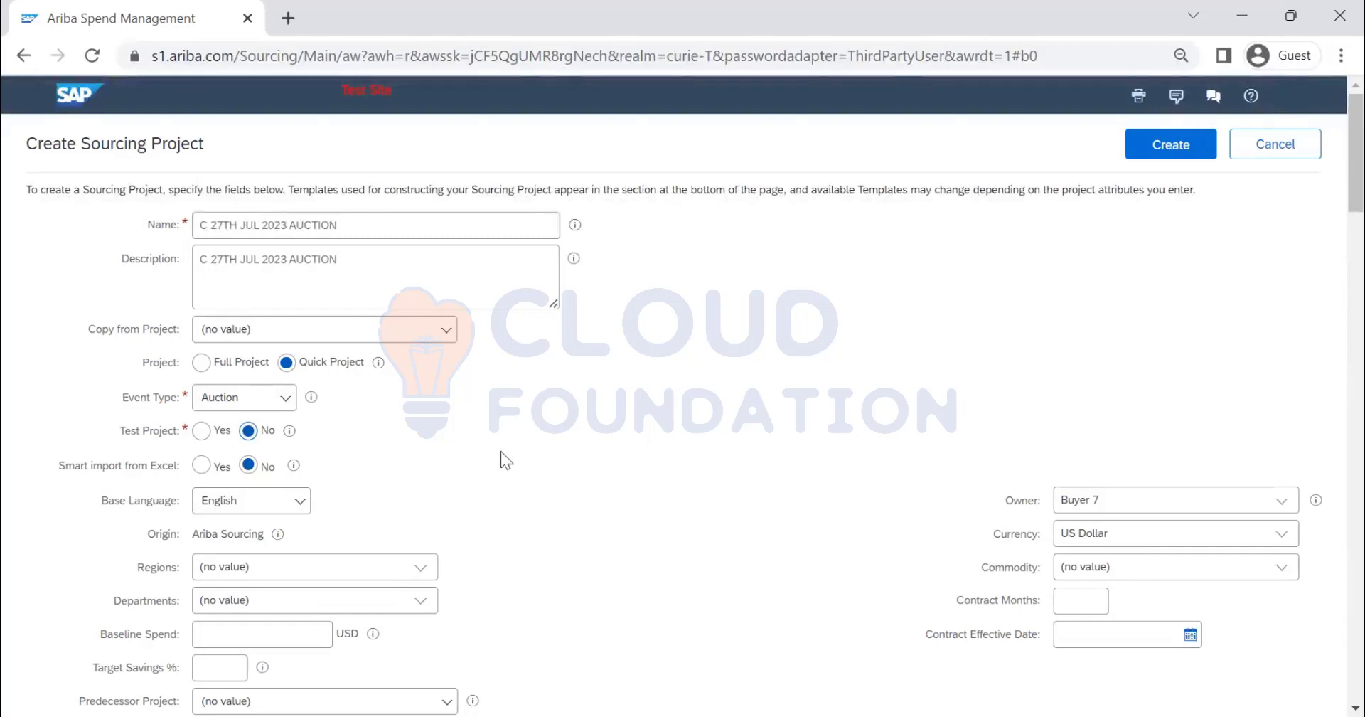
Step: Choose the "english reverse auction" template and create the sourcing project
scroll(502, 456, down, 1)
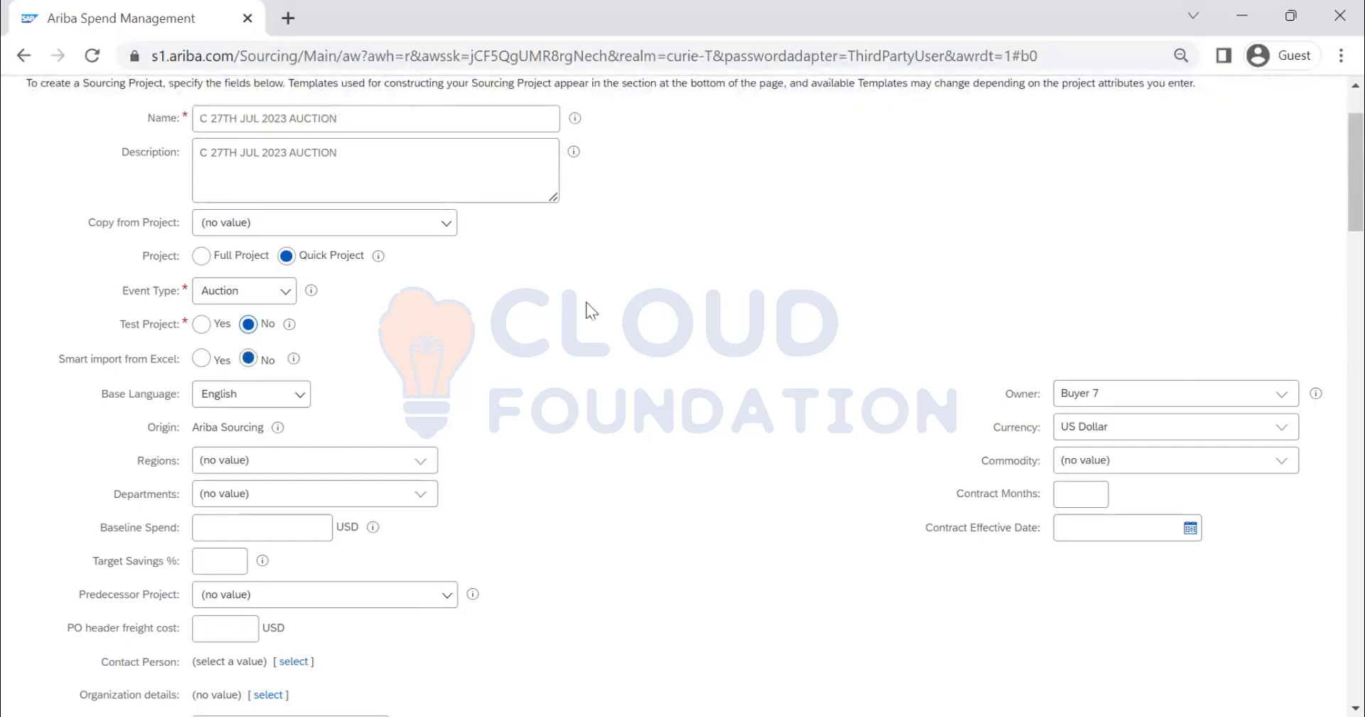
scroll(583, 313, down, 10)
scroll(568, 329, down, 9)
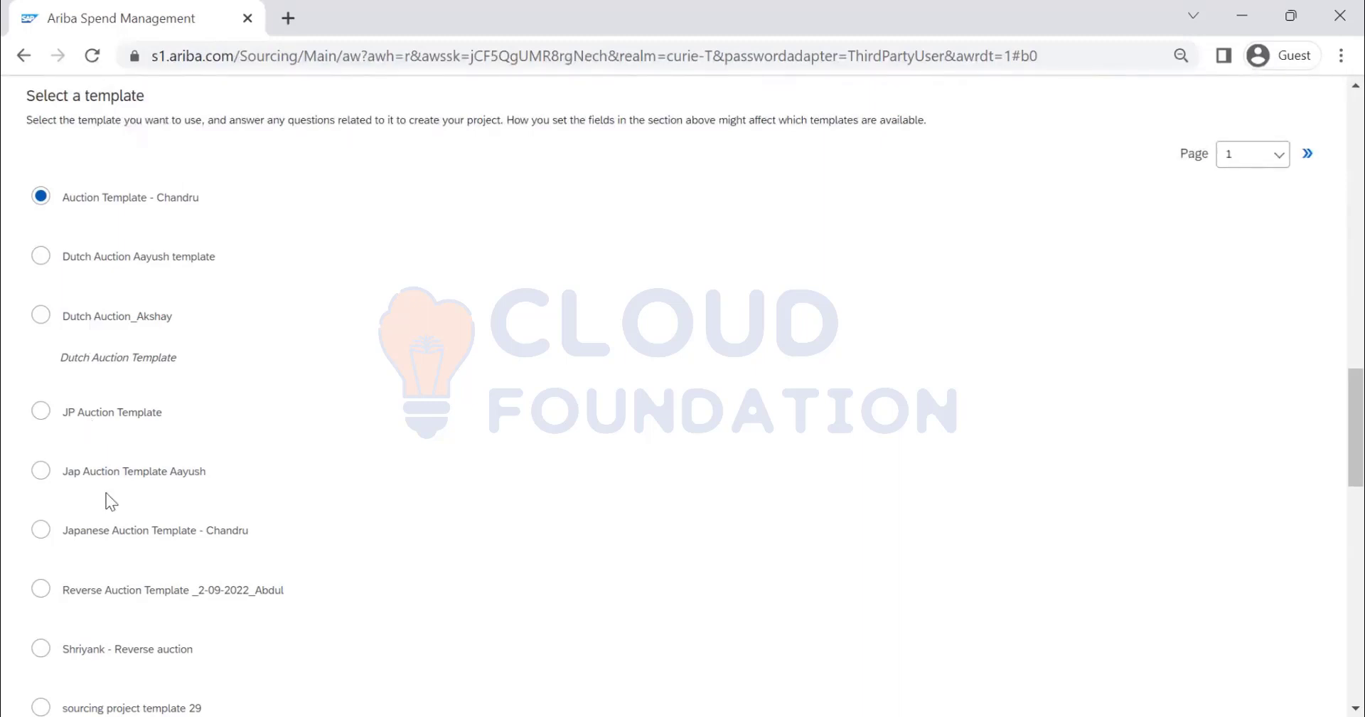
scroll(413, 412, down, 5)
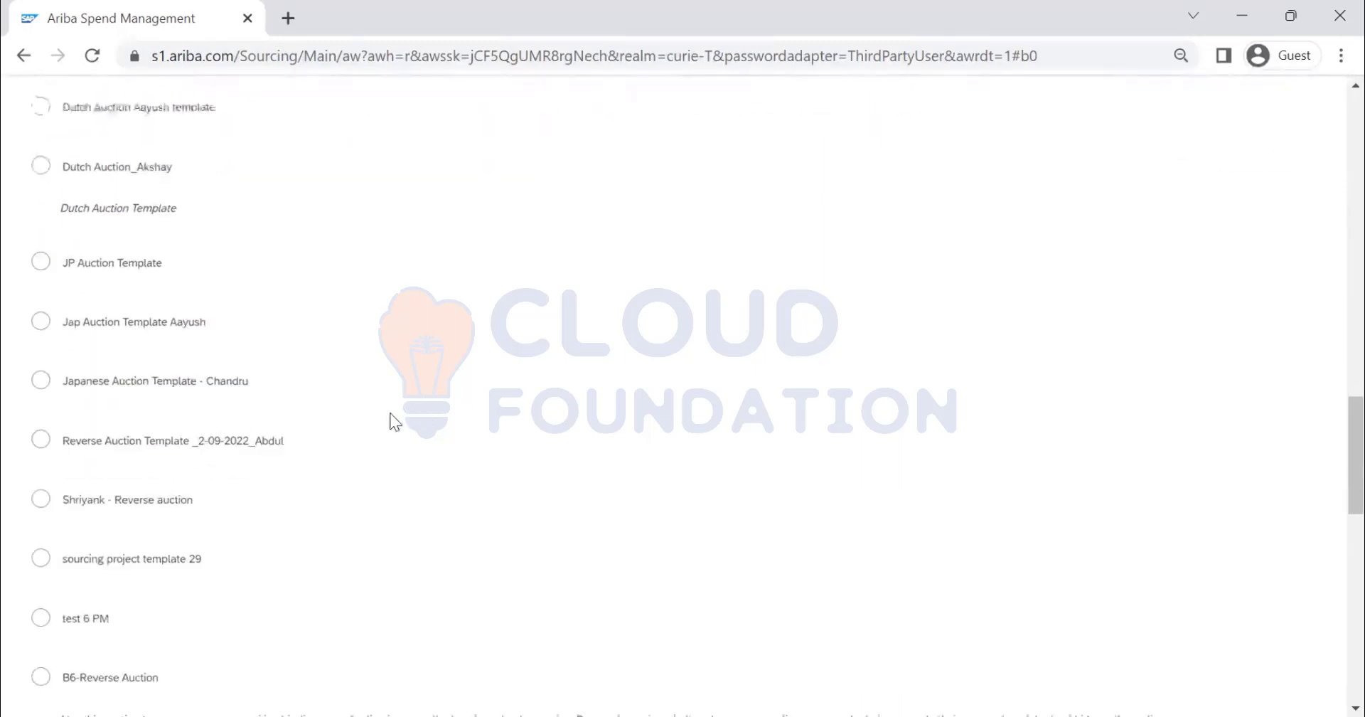
scroll(306, 438, down, 3)
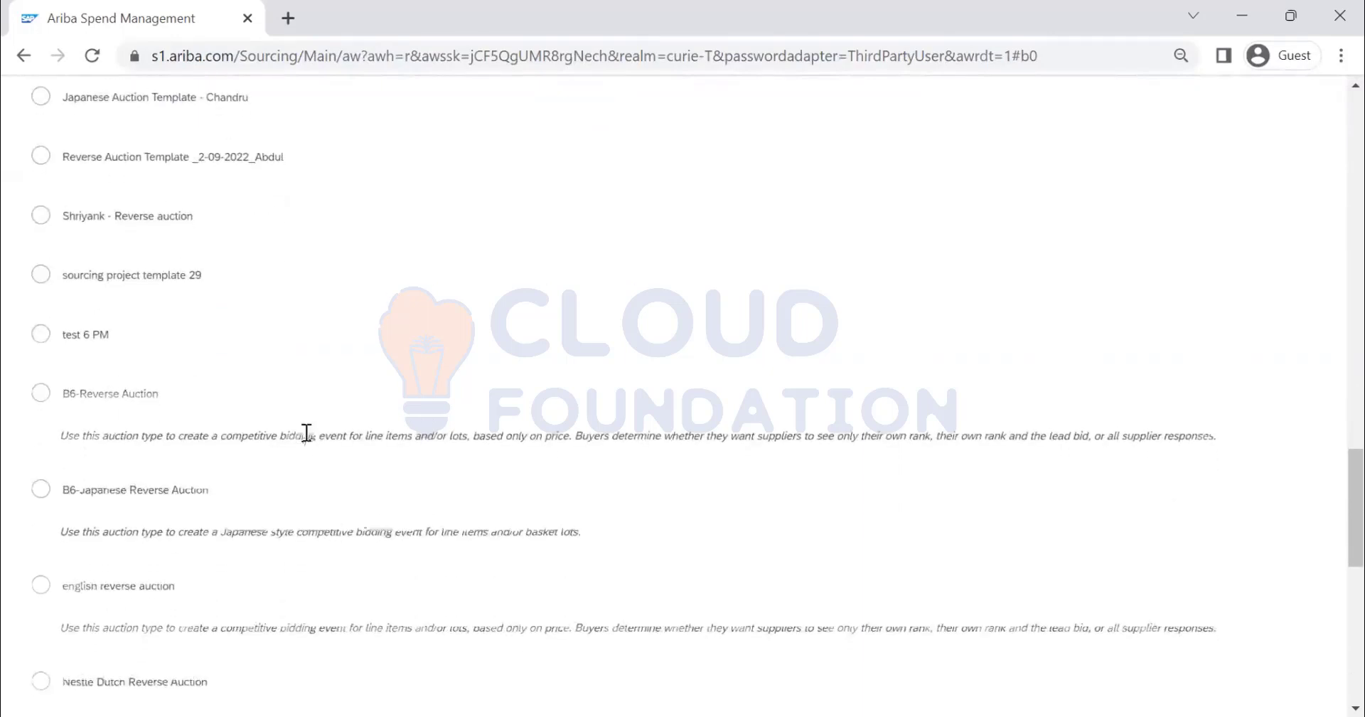
click(41, 490)
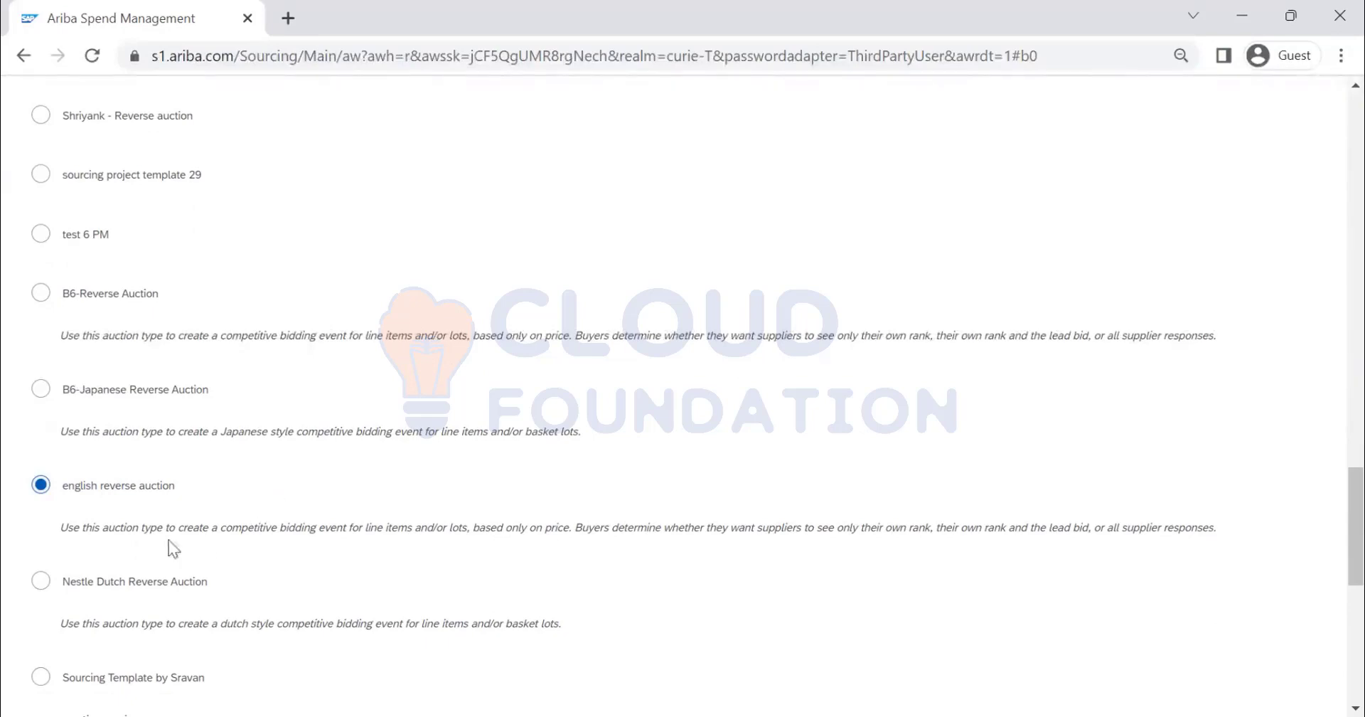
scroll(846, 479, down, 6)
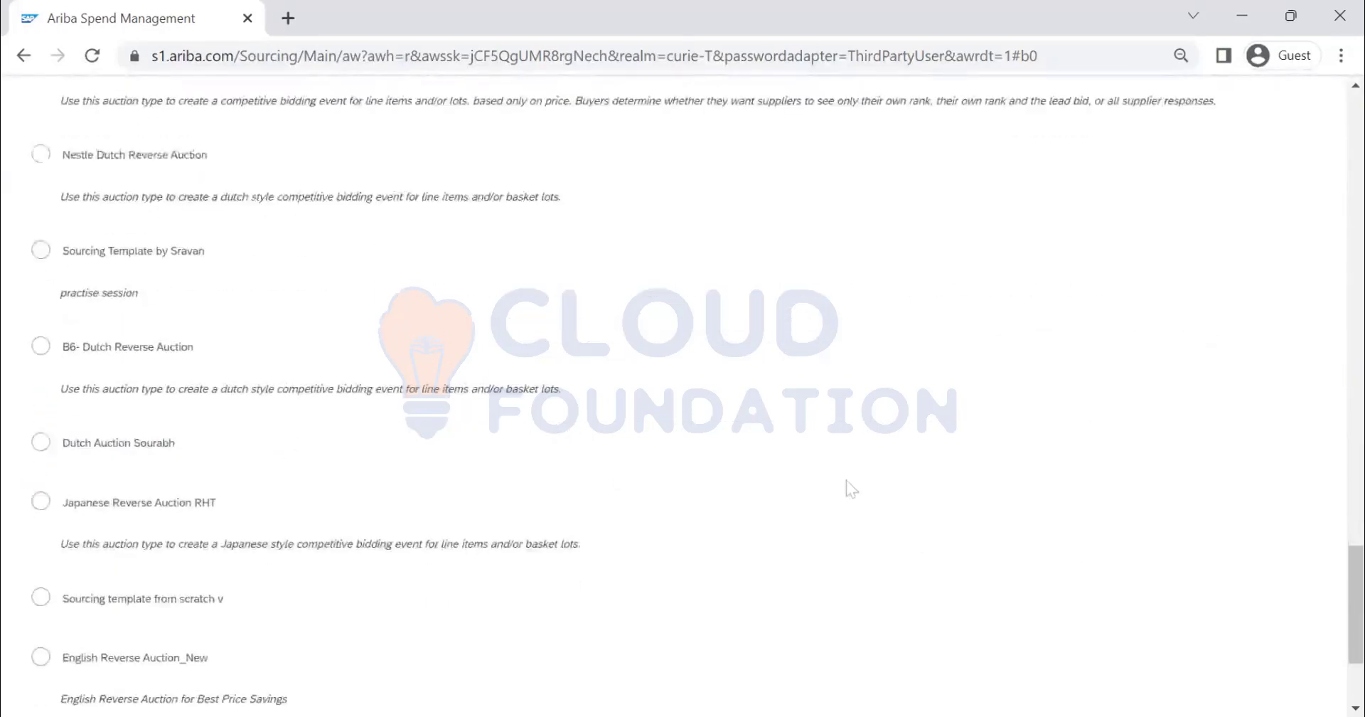
scroll(818, 455, down, 3)
click(1171, 609)
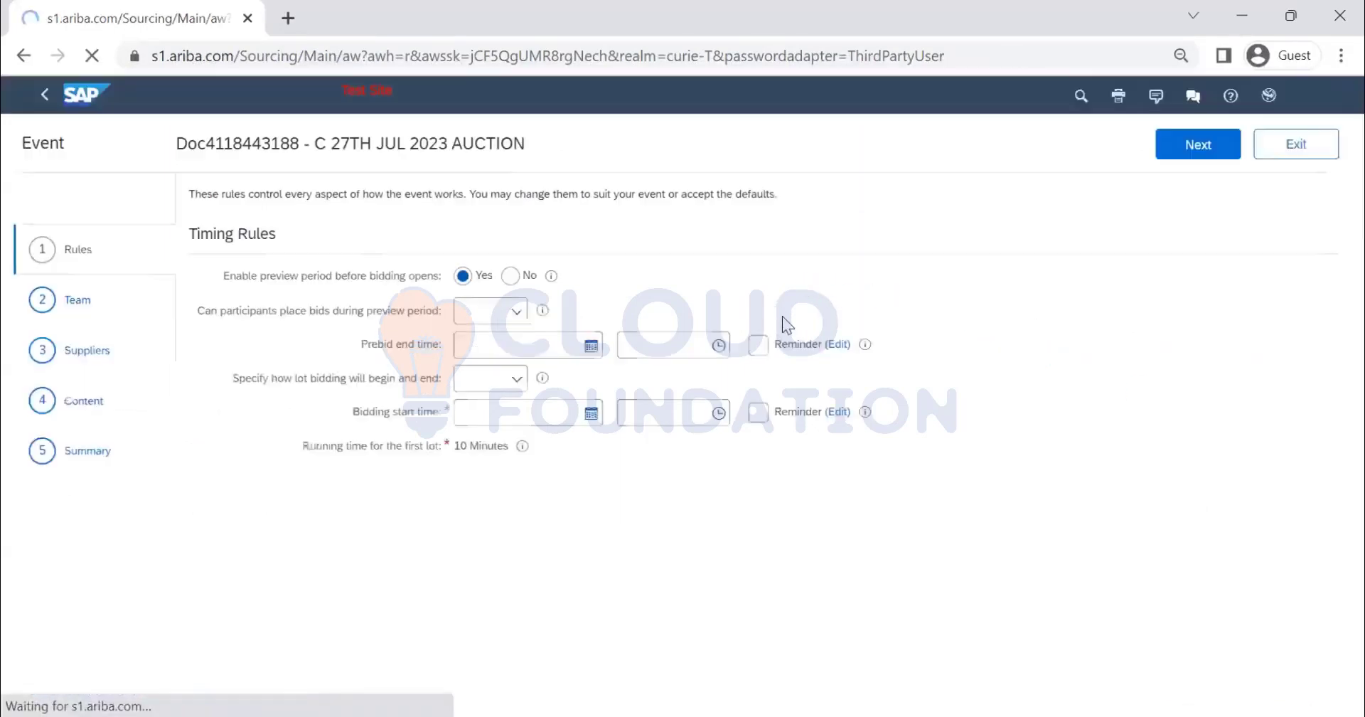
Step: Review the event's rules and set the preview-period bidding rule to "Do not allow prebids"
scroll(177, 429, down, 10)
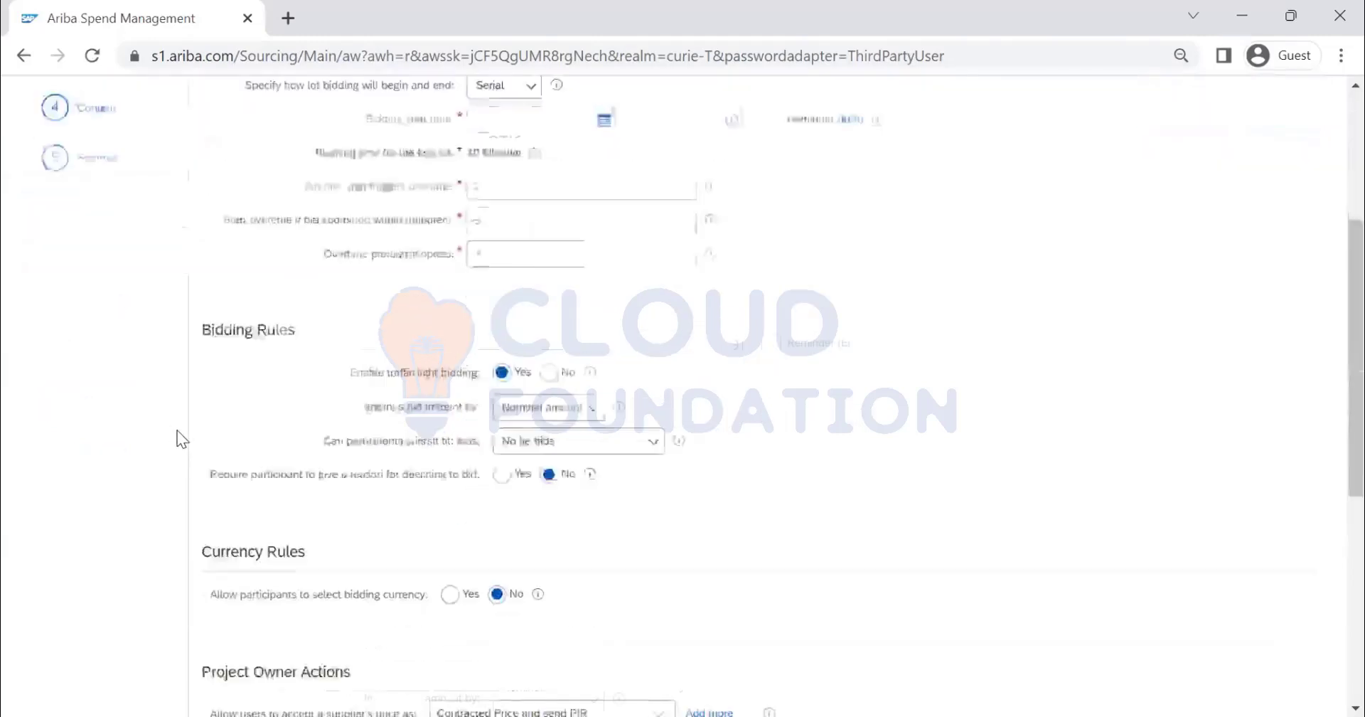
scroll(183, 435, up, 10)
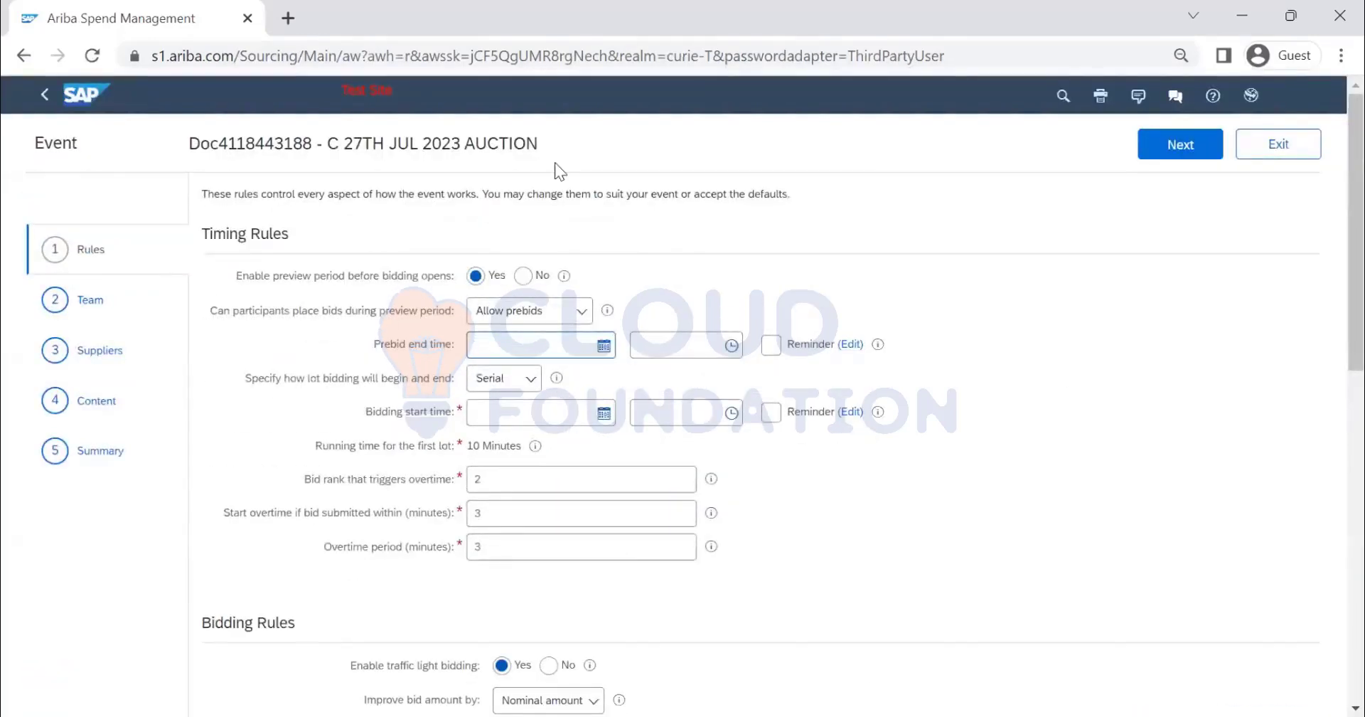
scroll(362, 428, down, 3)
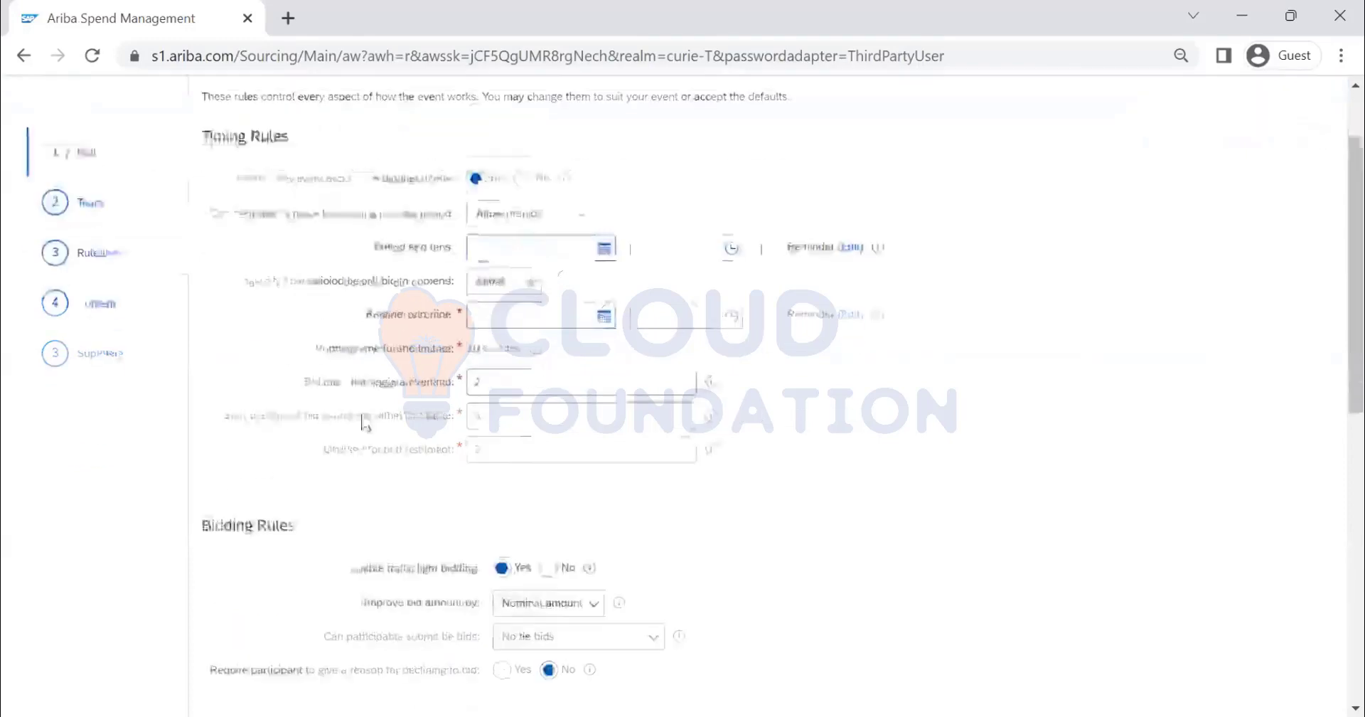
scroll(426, 341, up, 3)
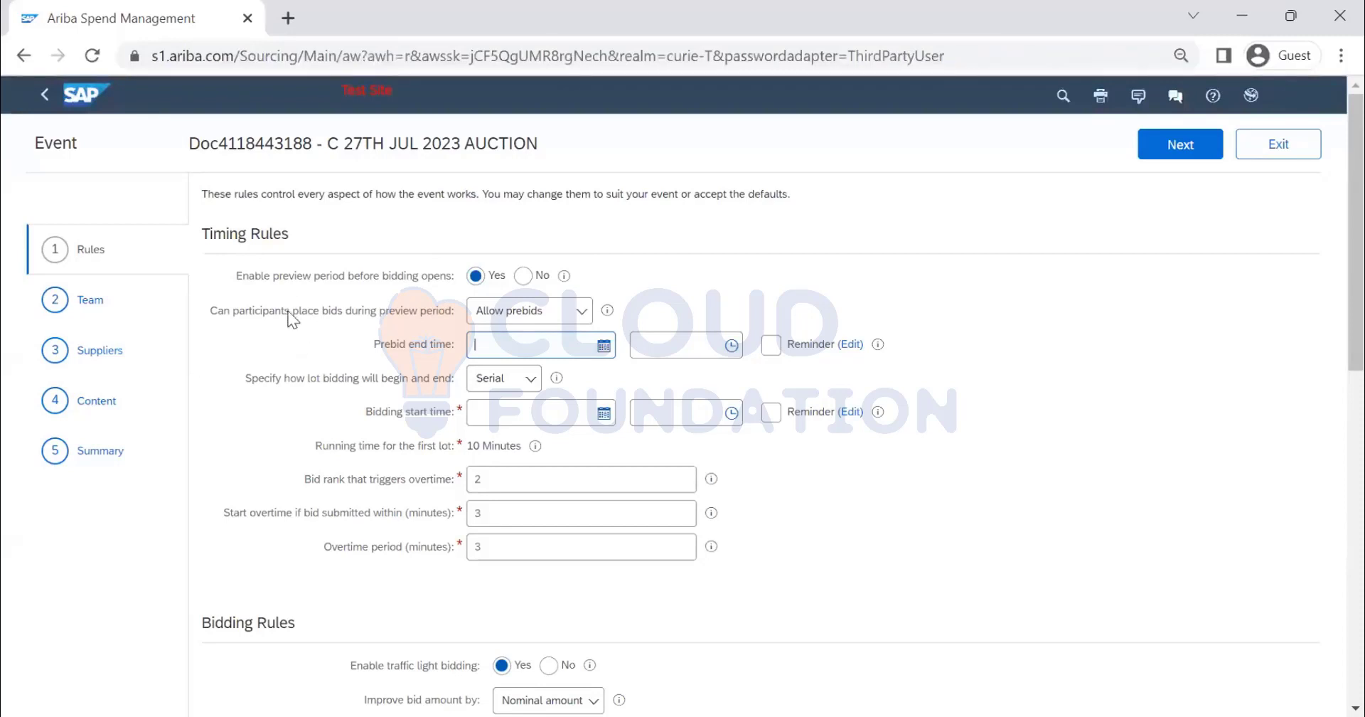
drag(275, 280, 327, 280)
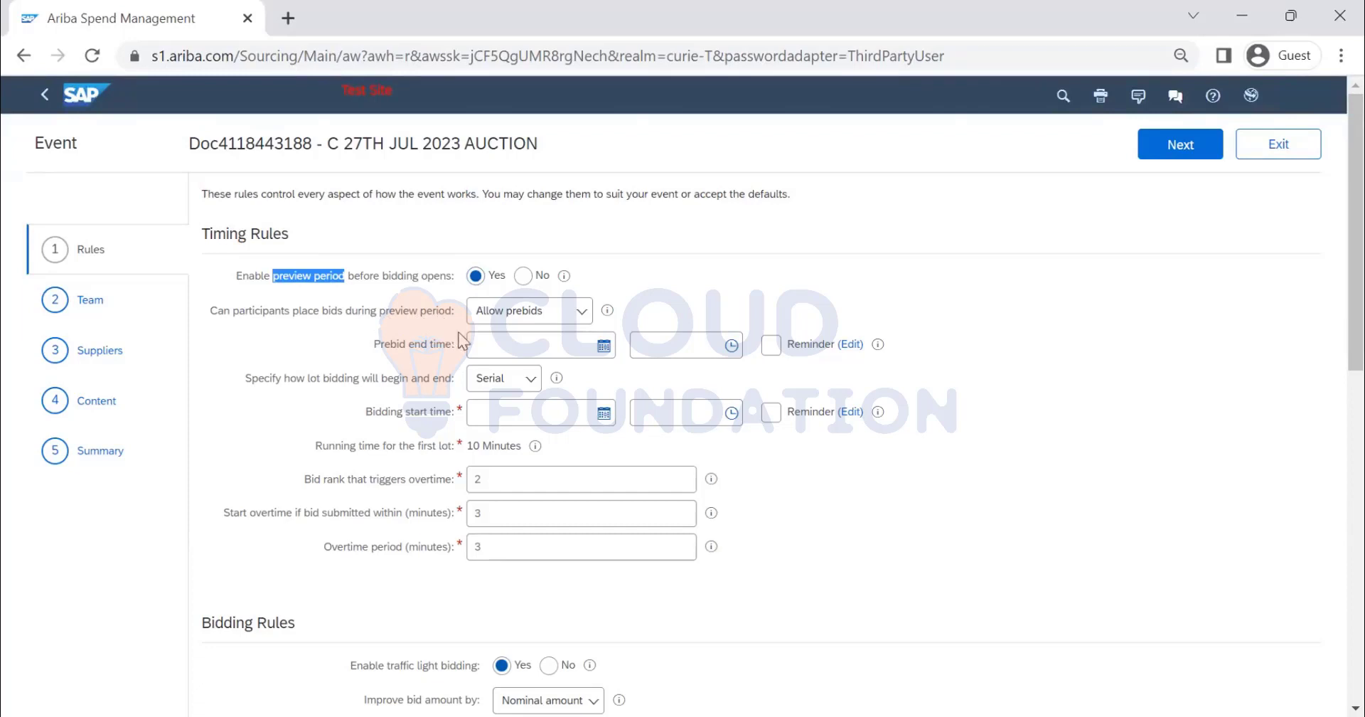
click(545, 318)
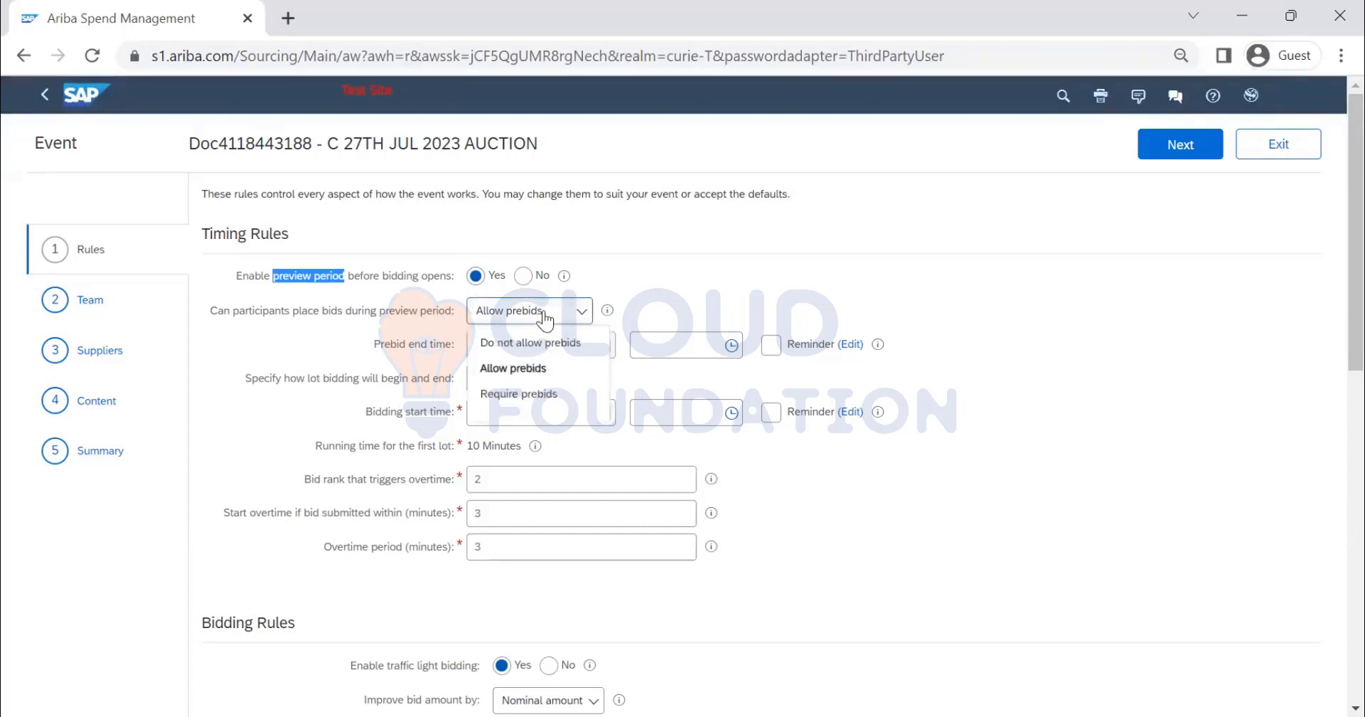
click(529, 370)
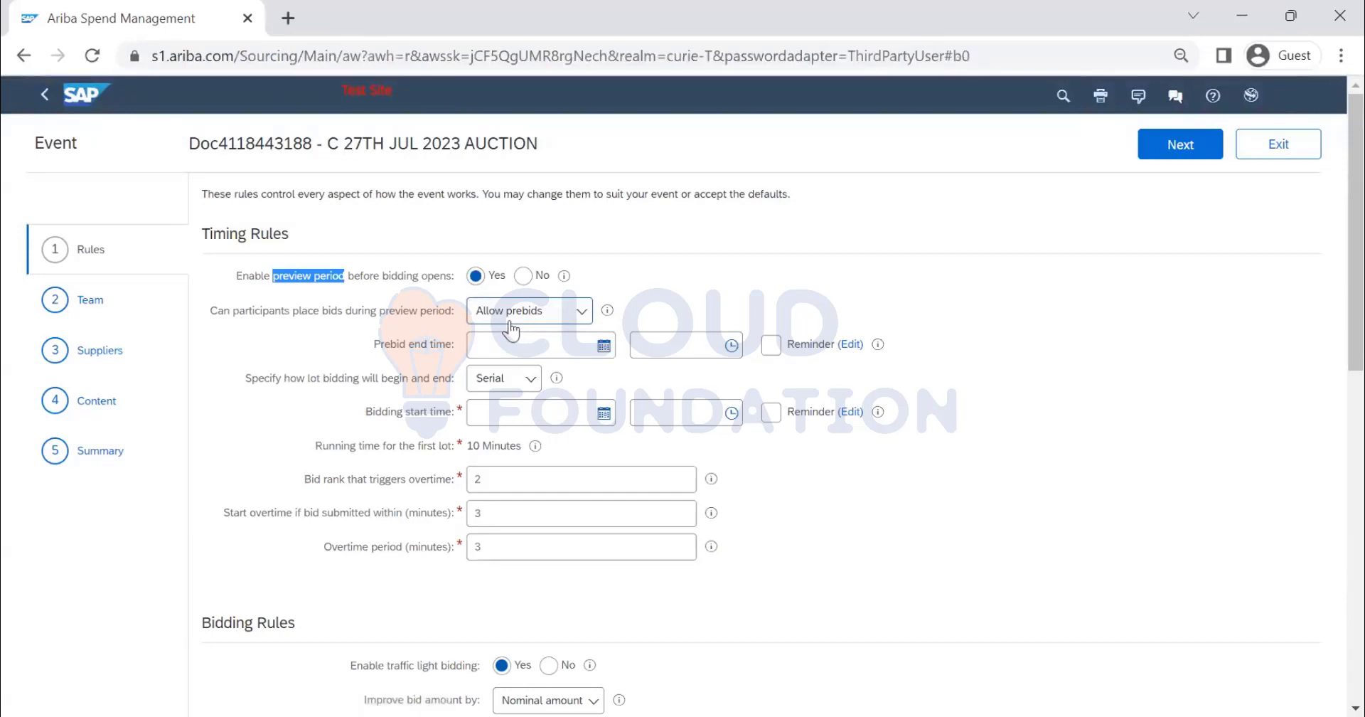
click(551, 314)
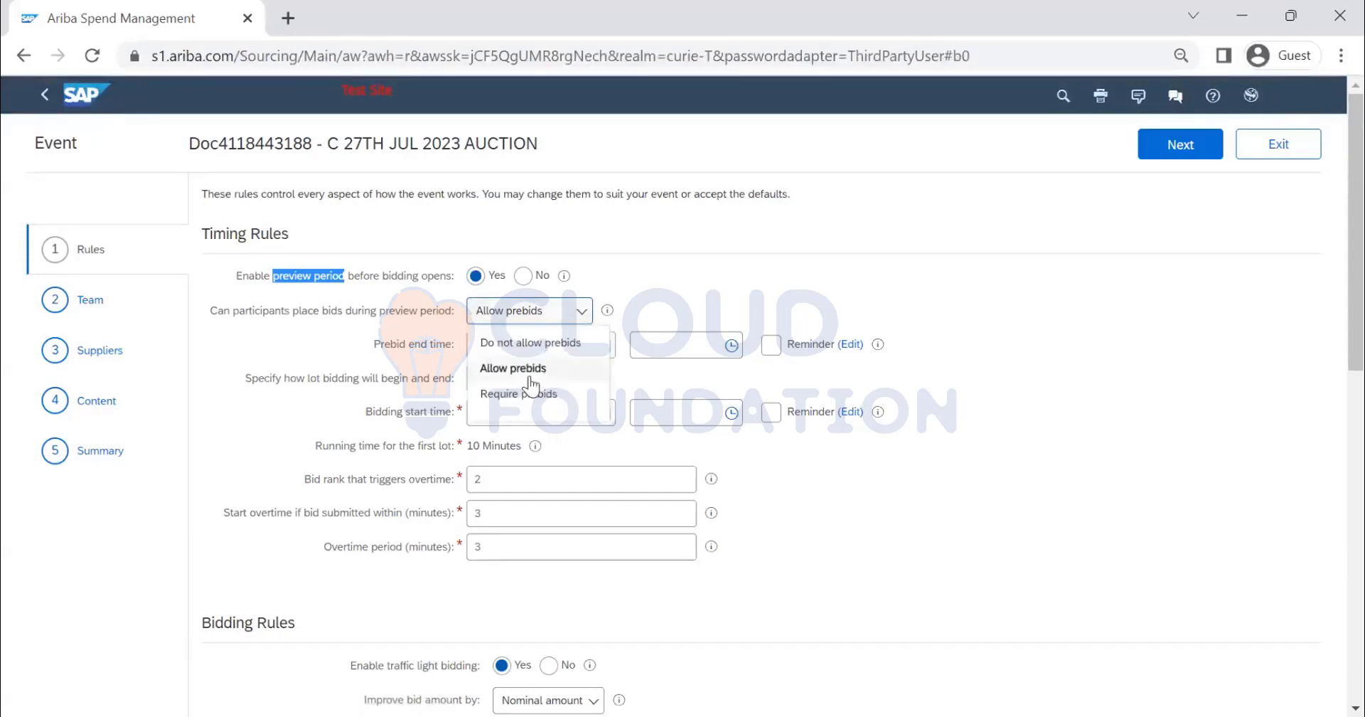
click(550, 347)
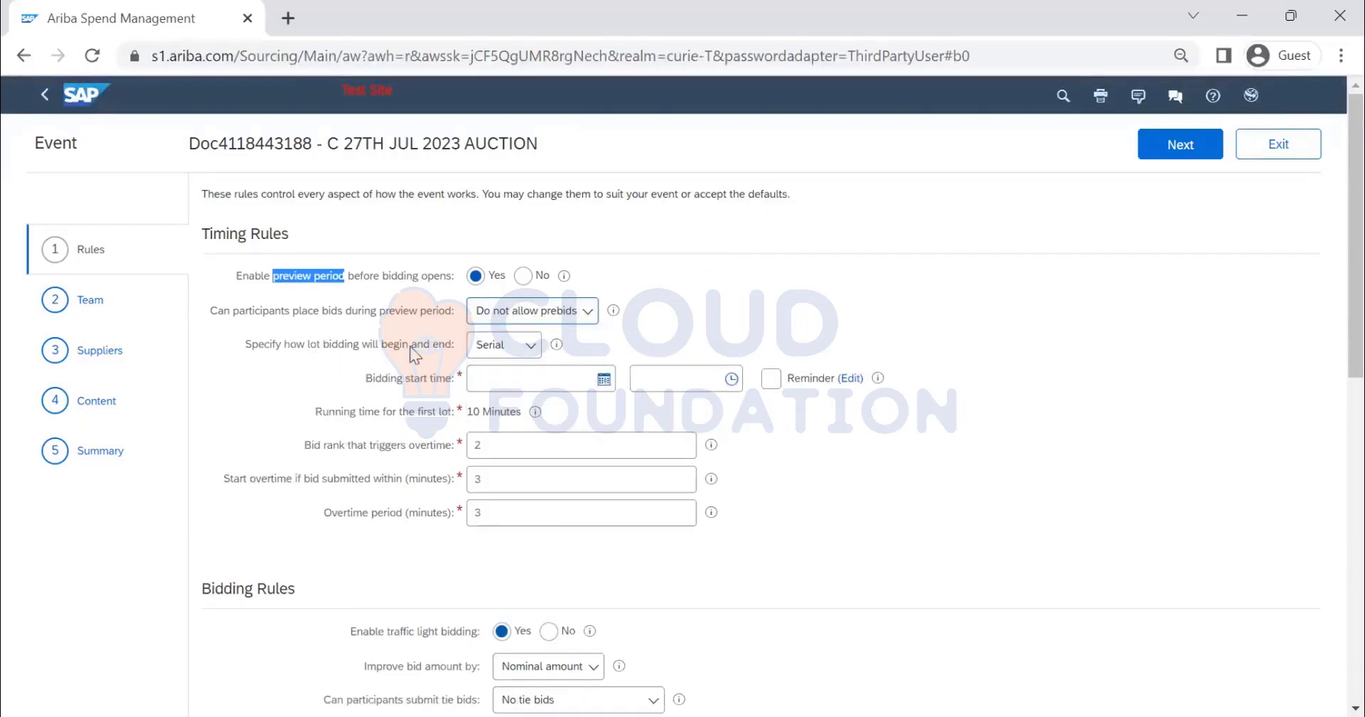
Step: Try the Parallel and Staggered options for how lot bidding begins and ends, and switch back to Serial
click(483, 354)
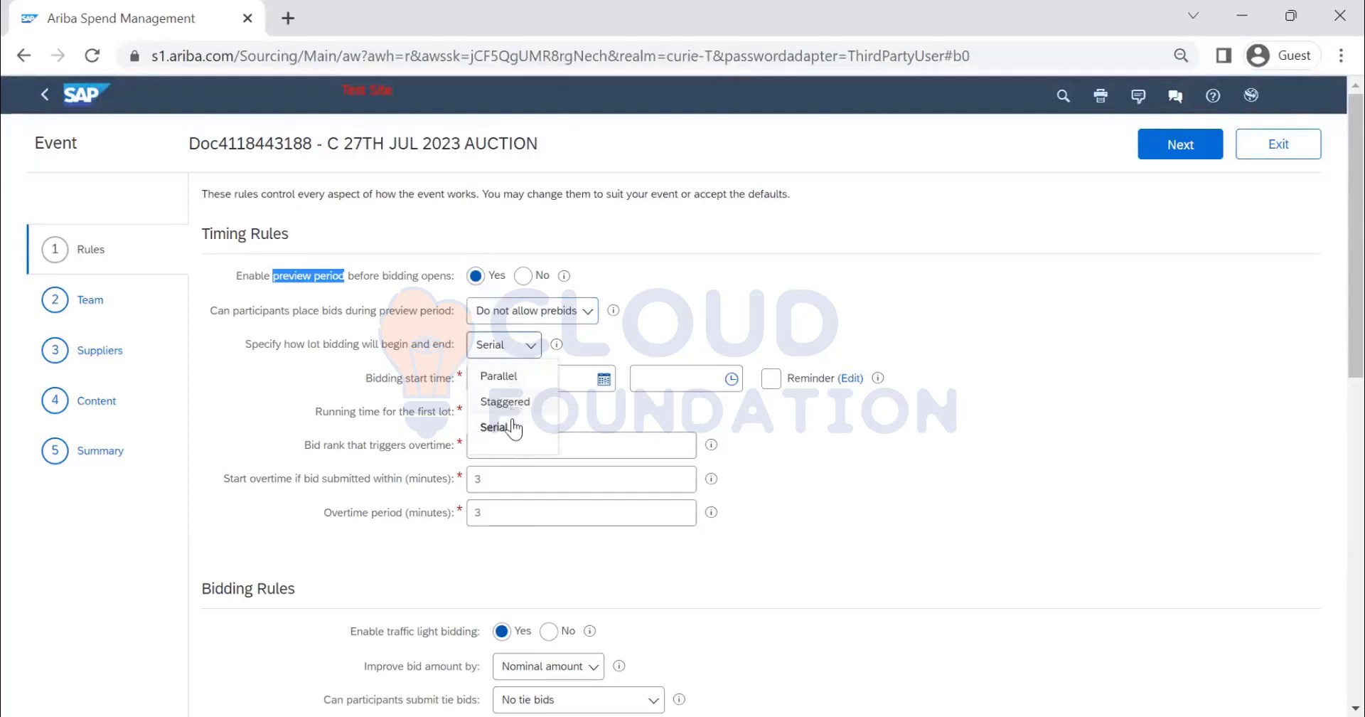
click(506, 378)
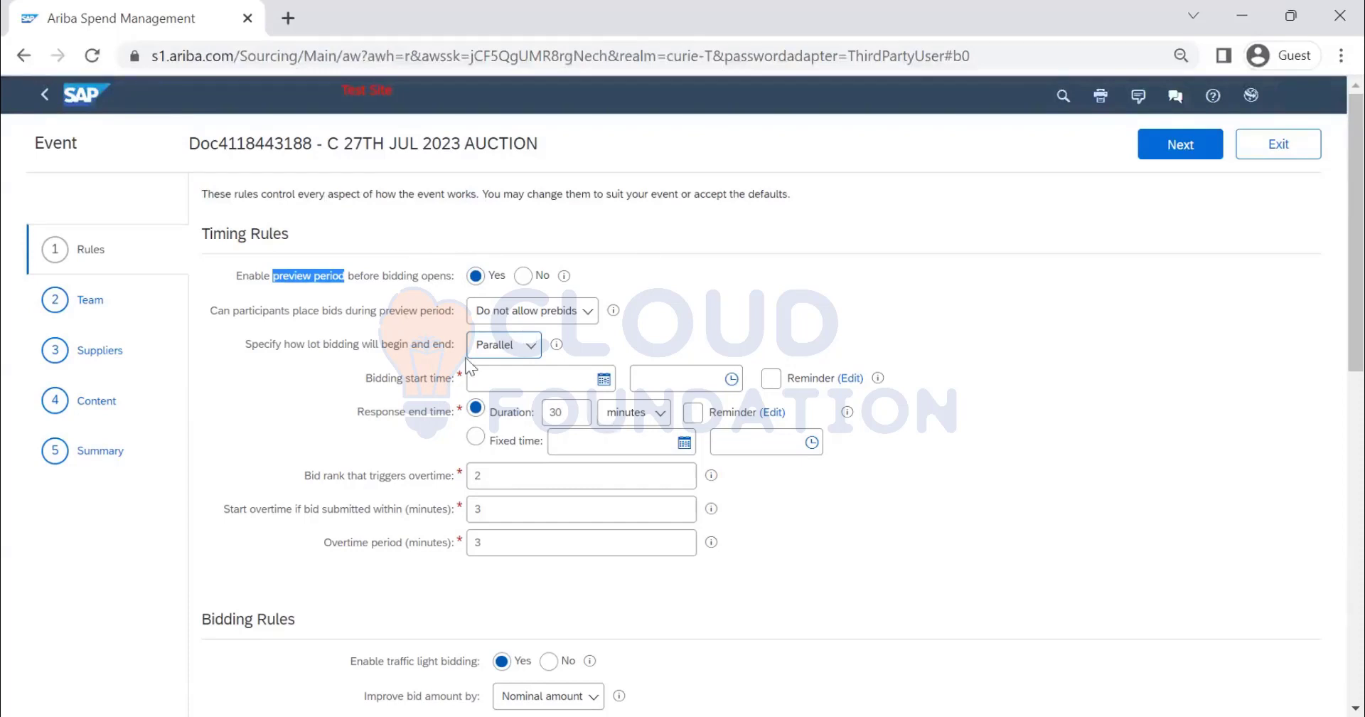
click(521, 347)
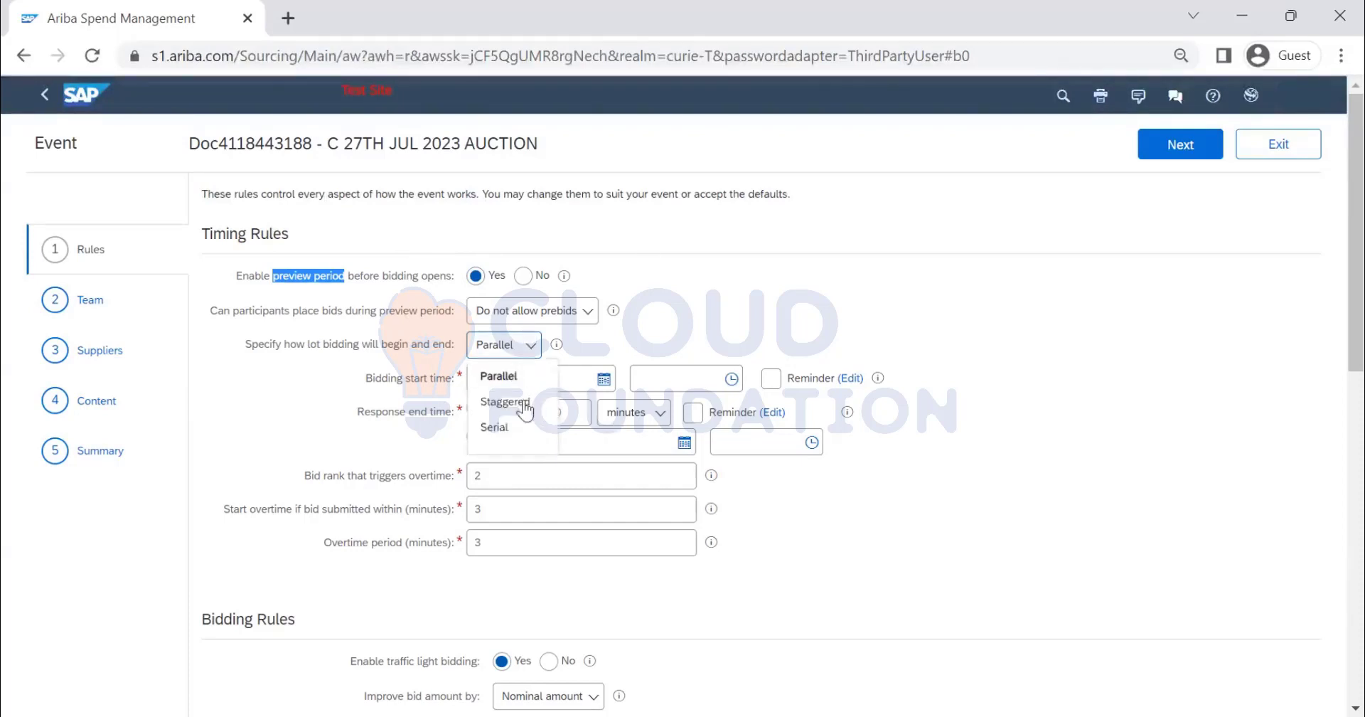
click(525, 403)
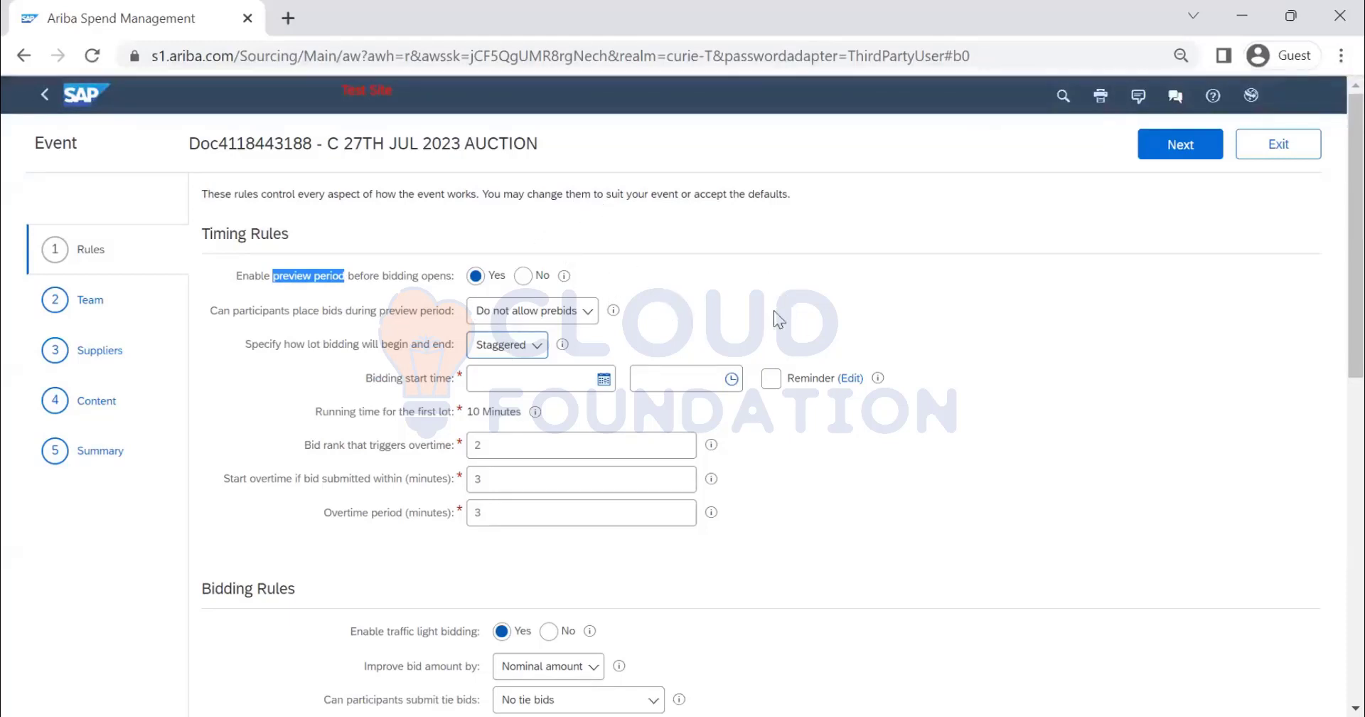
click(529, 355)
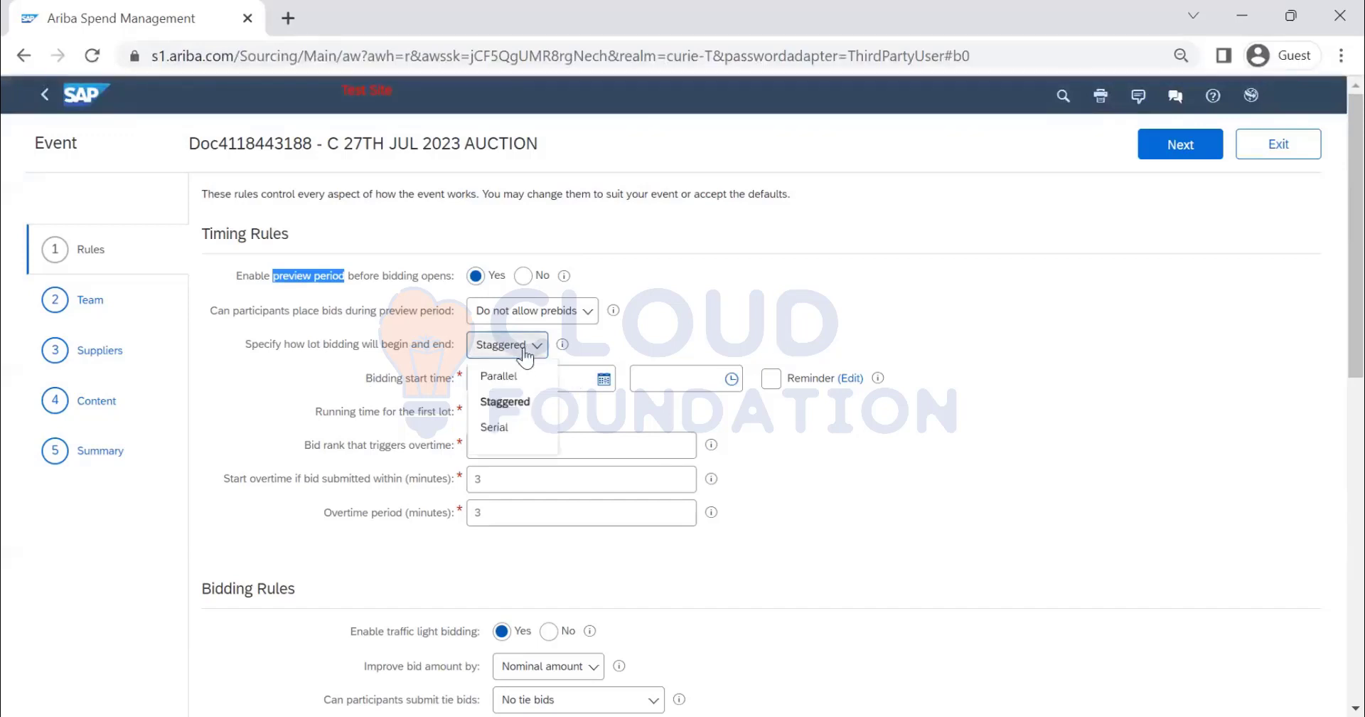
click(510, 427)
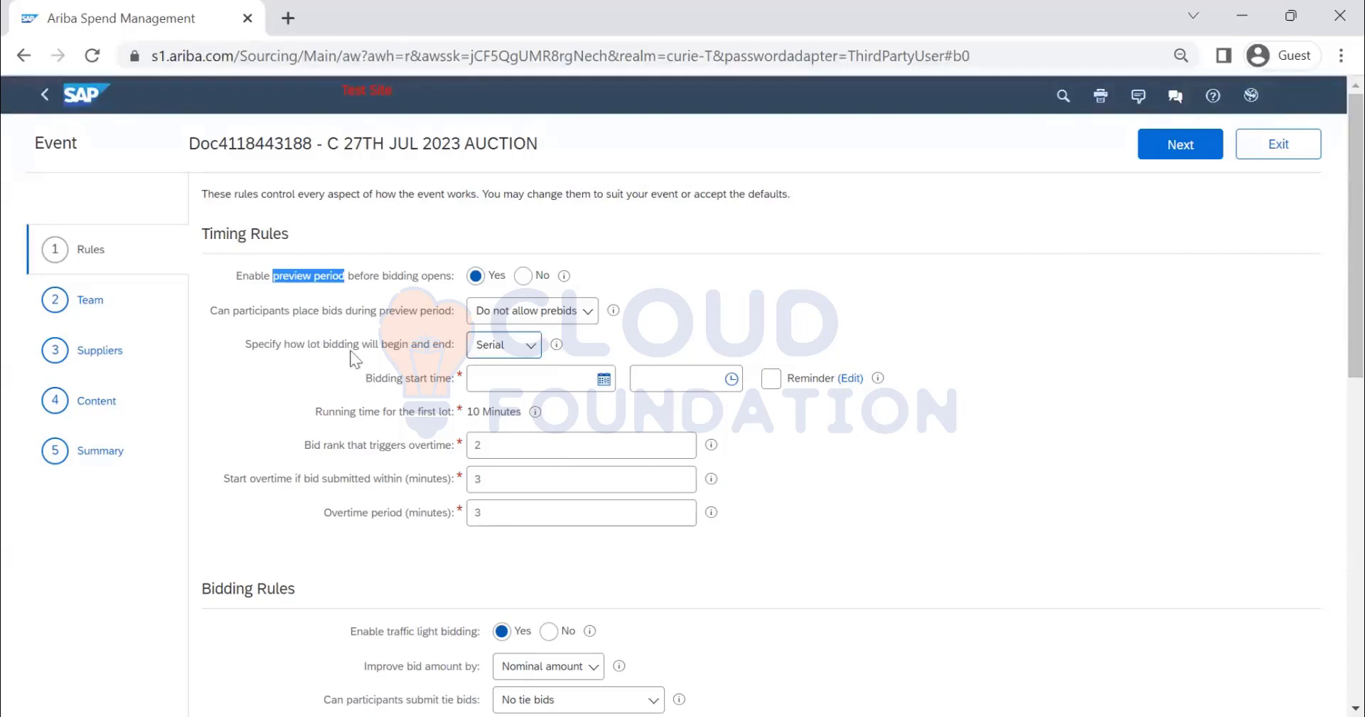
Step: Examine the available lot bidding sequences and read the help text explaining how they differ
click(502, 345)
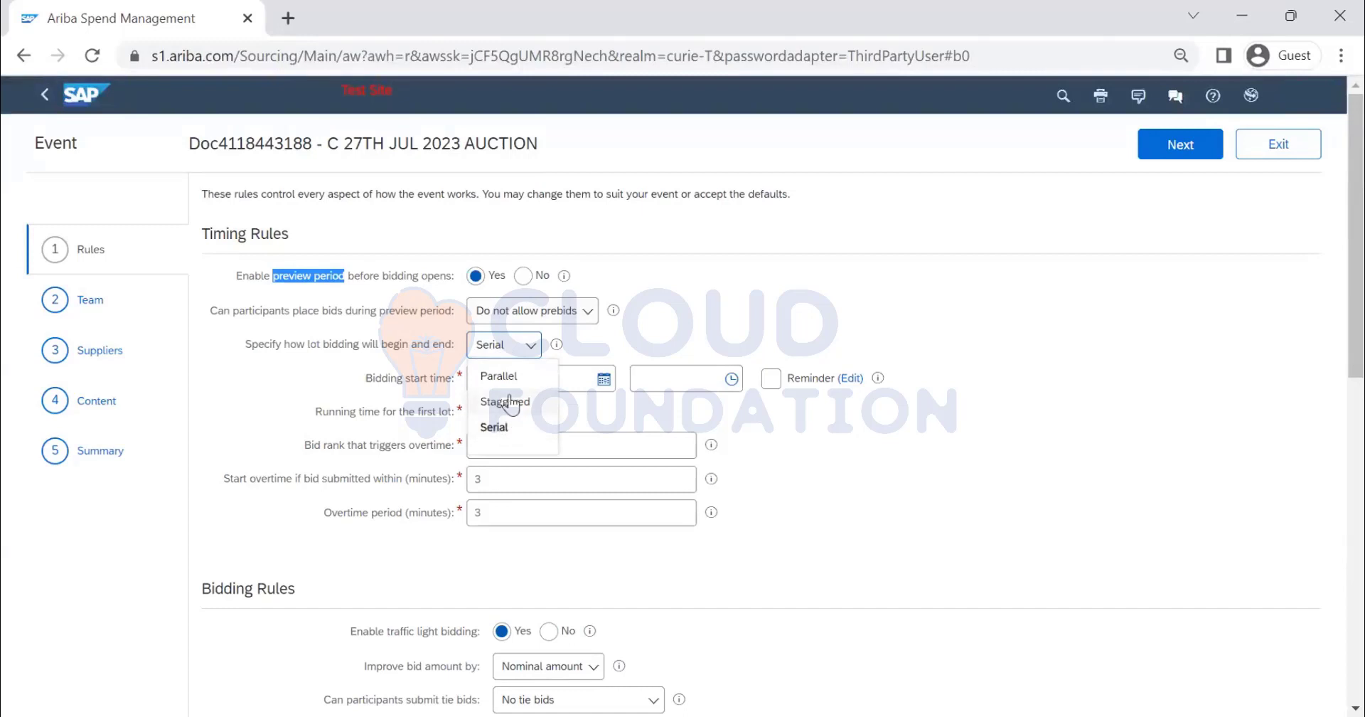
click(635, 328)
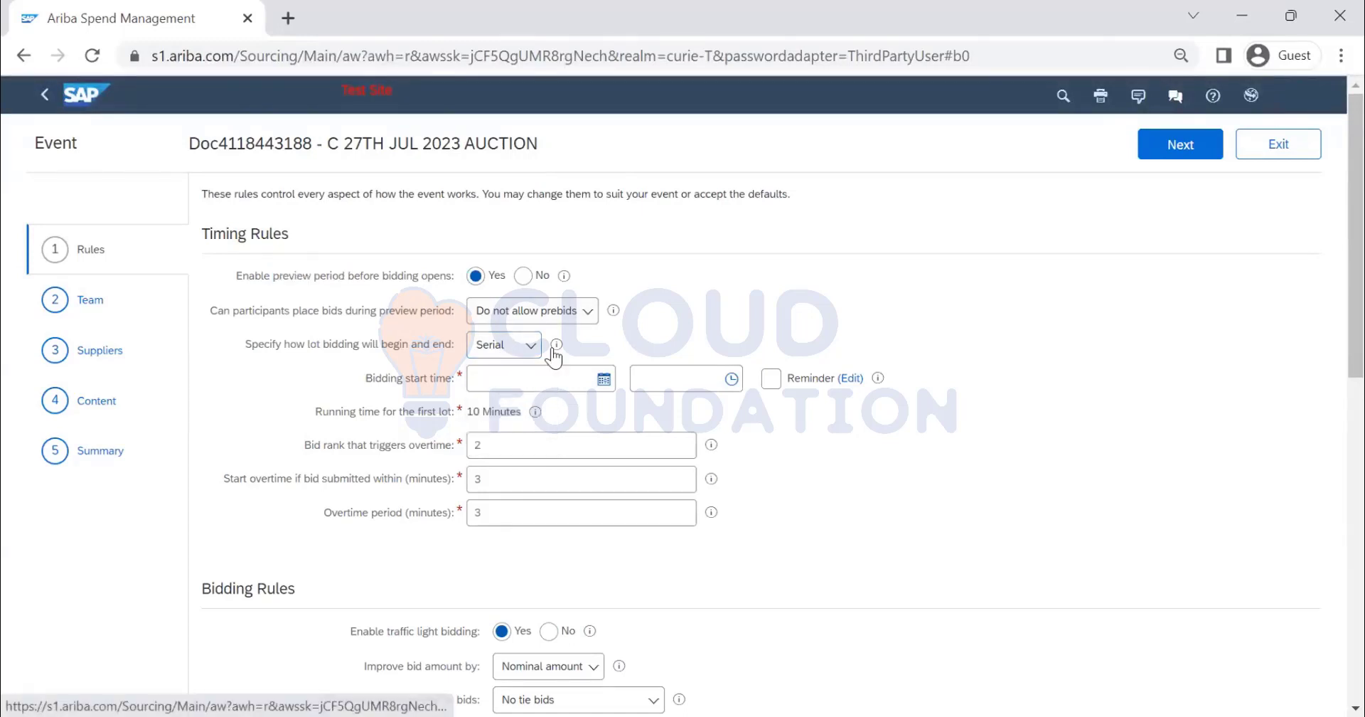
mouse_move(555, 354)
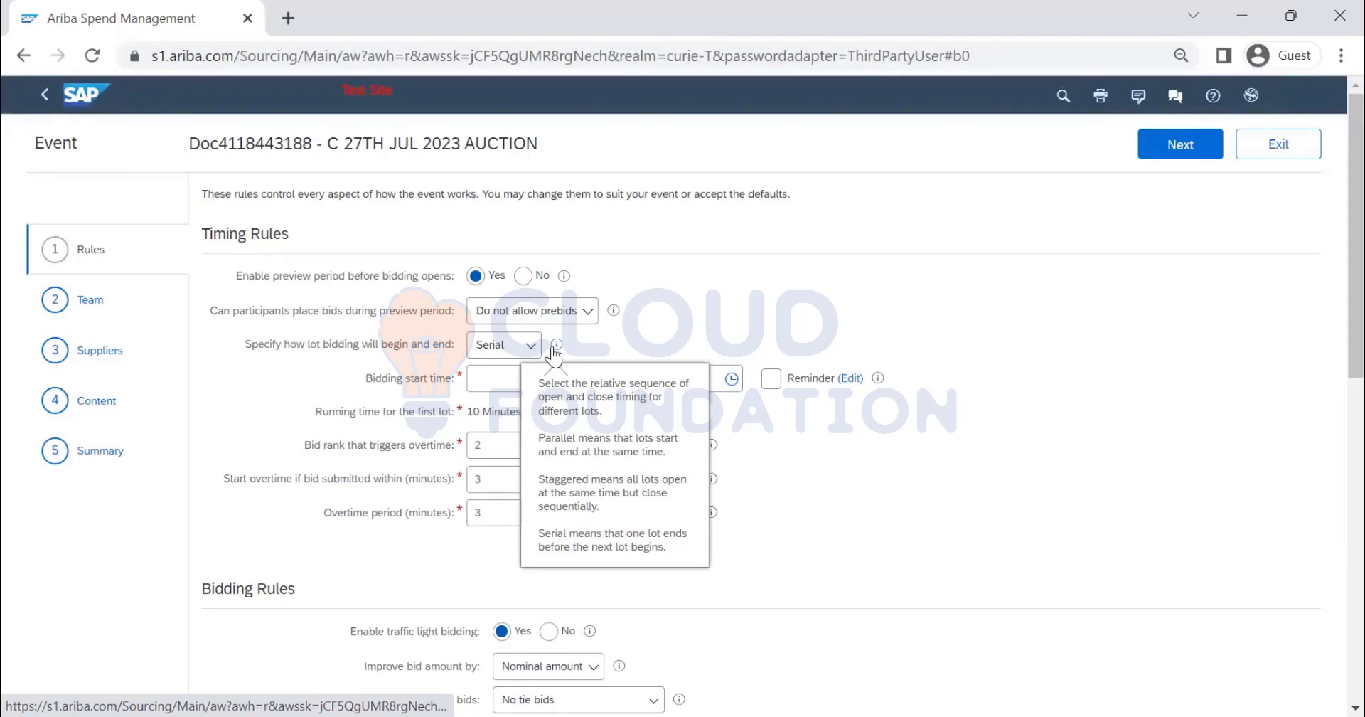
click(759, 286)
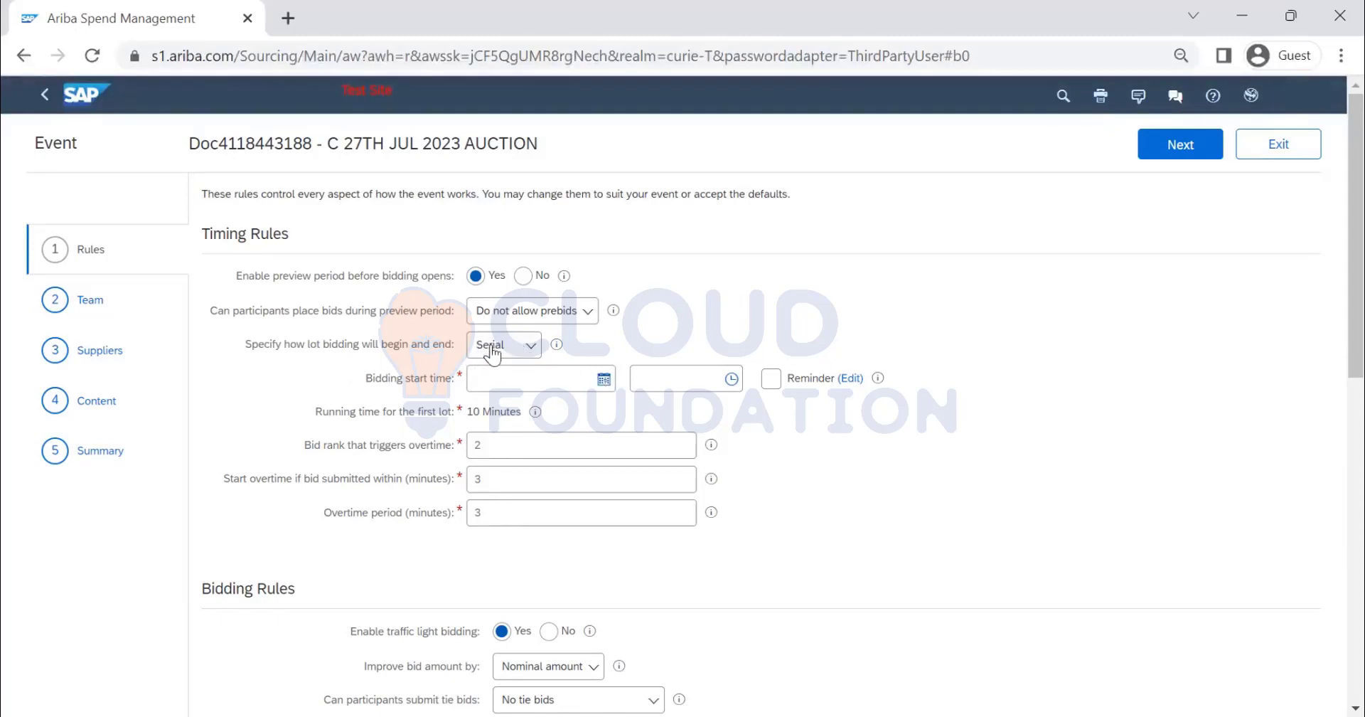
click(499, 347)
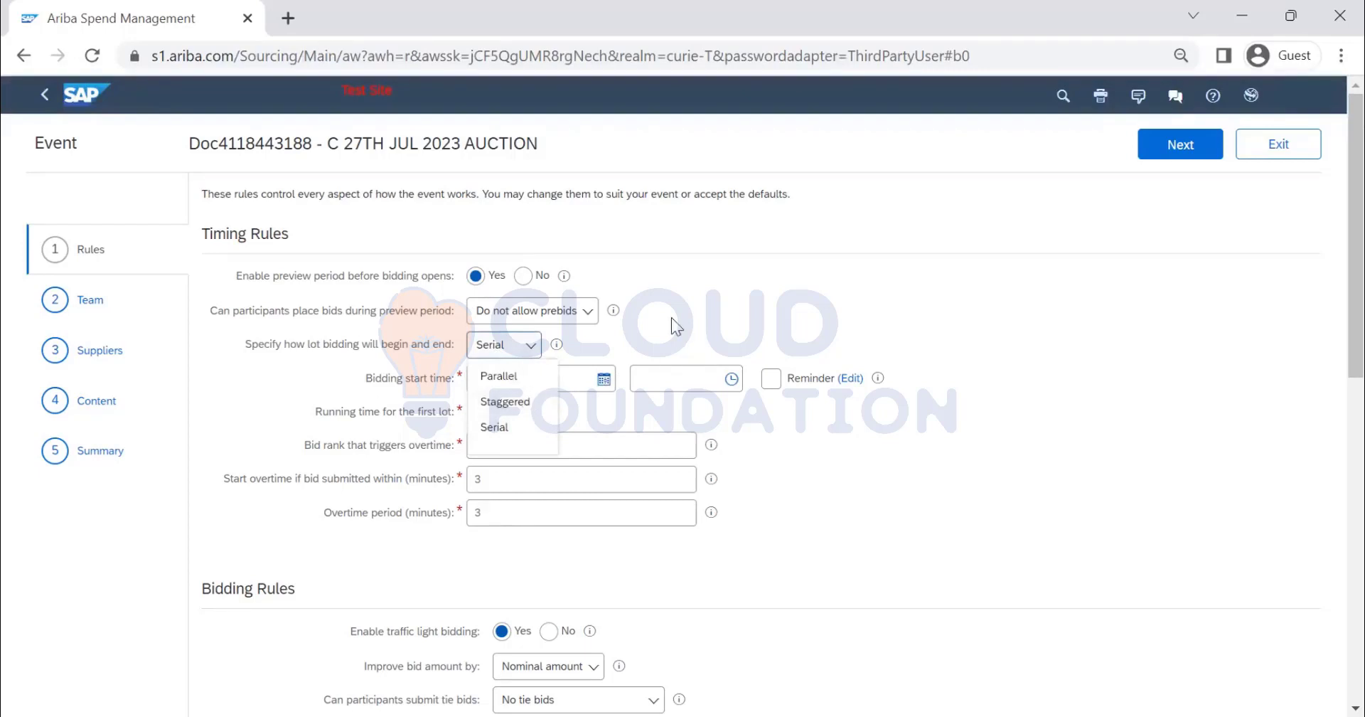
click(198, 318)
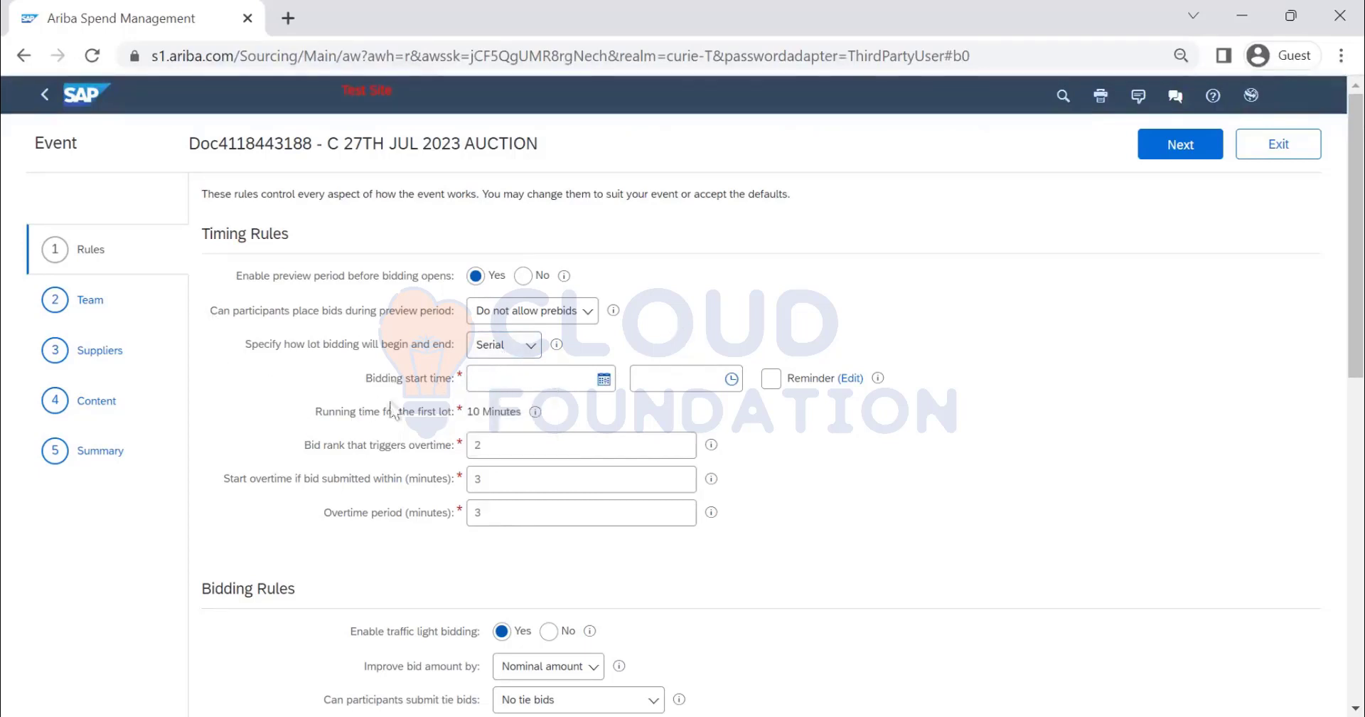
Step: Set the bidding start time to 7/27/2023 at 10:00 AM
click(603, 379)
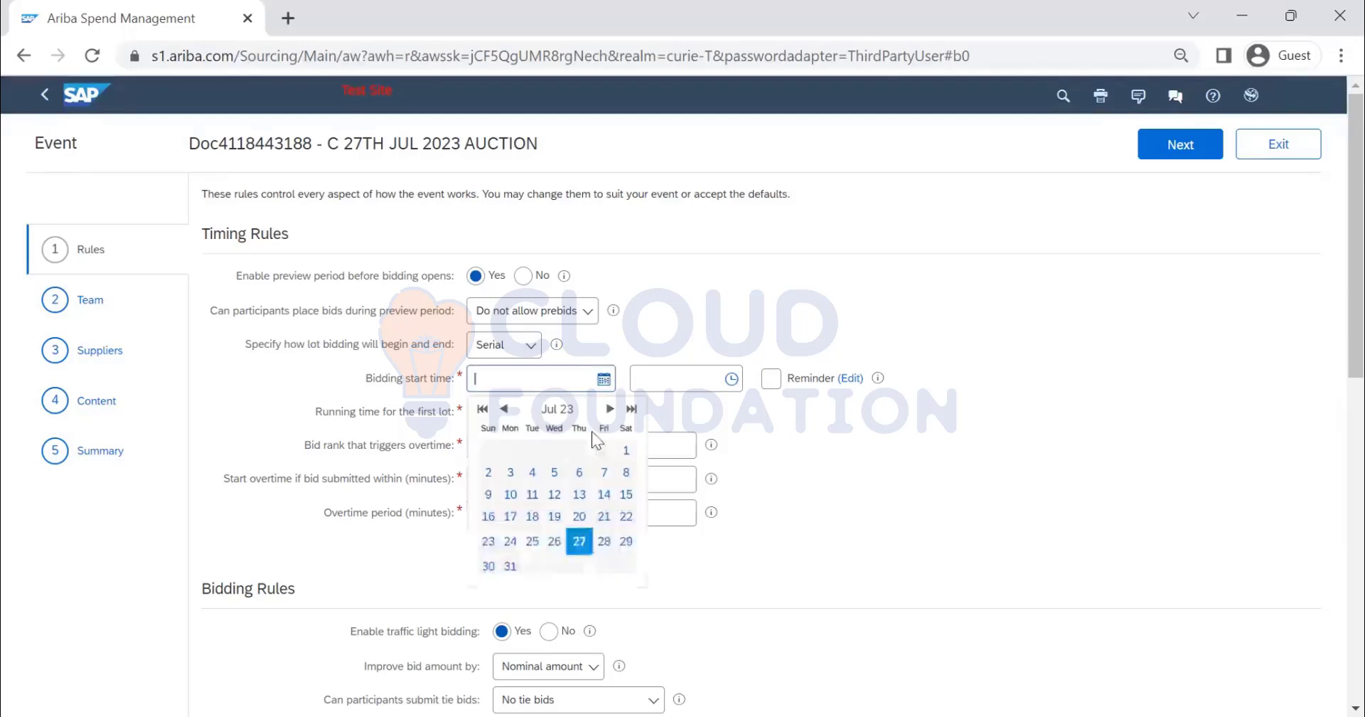
click(732, 379)
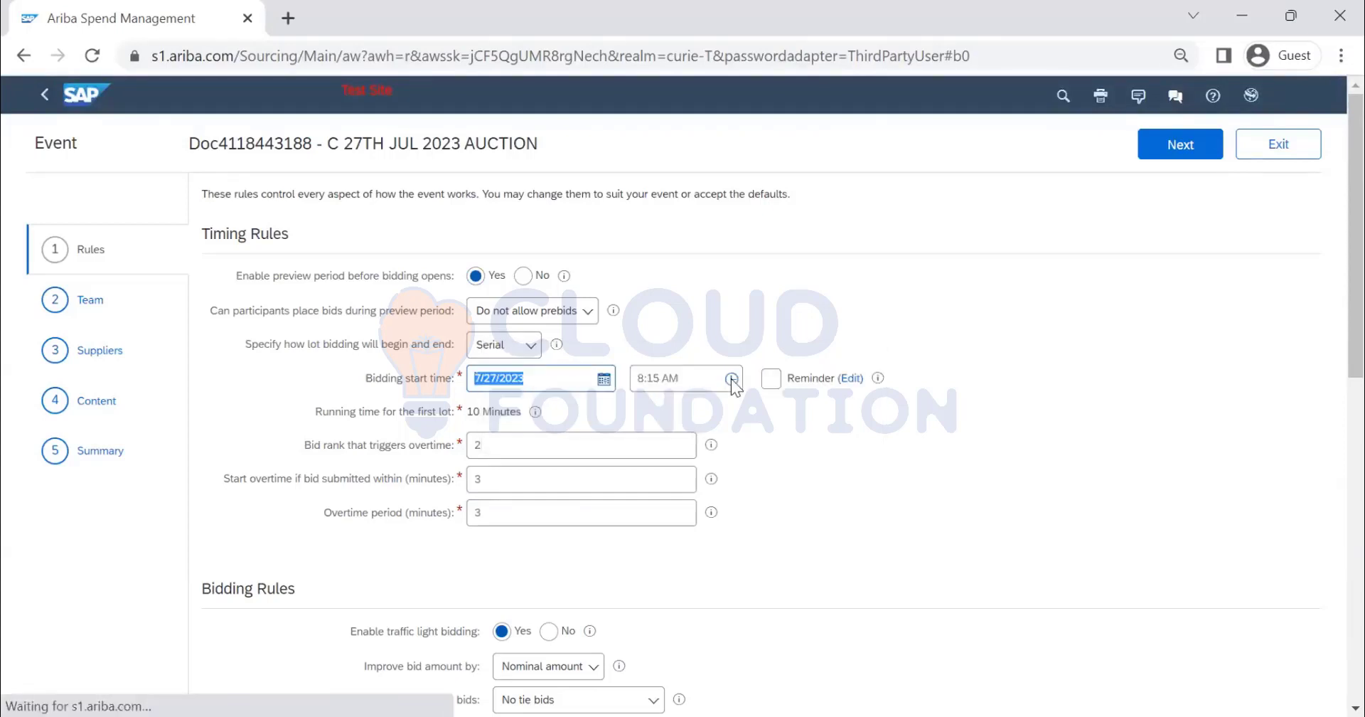
click(731, 379)
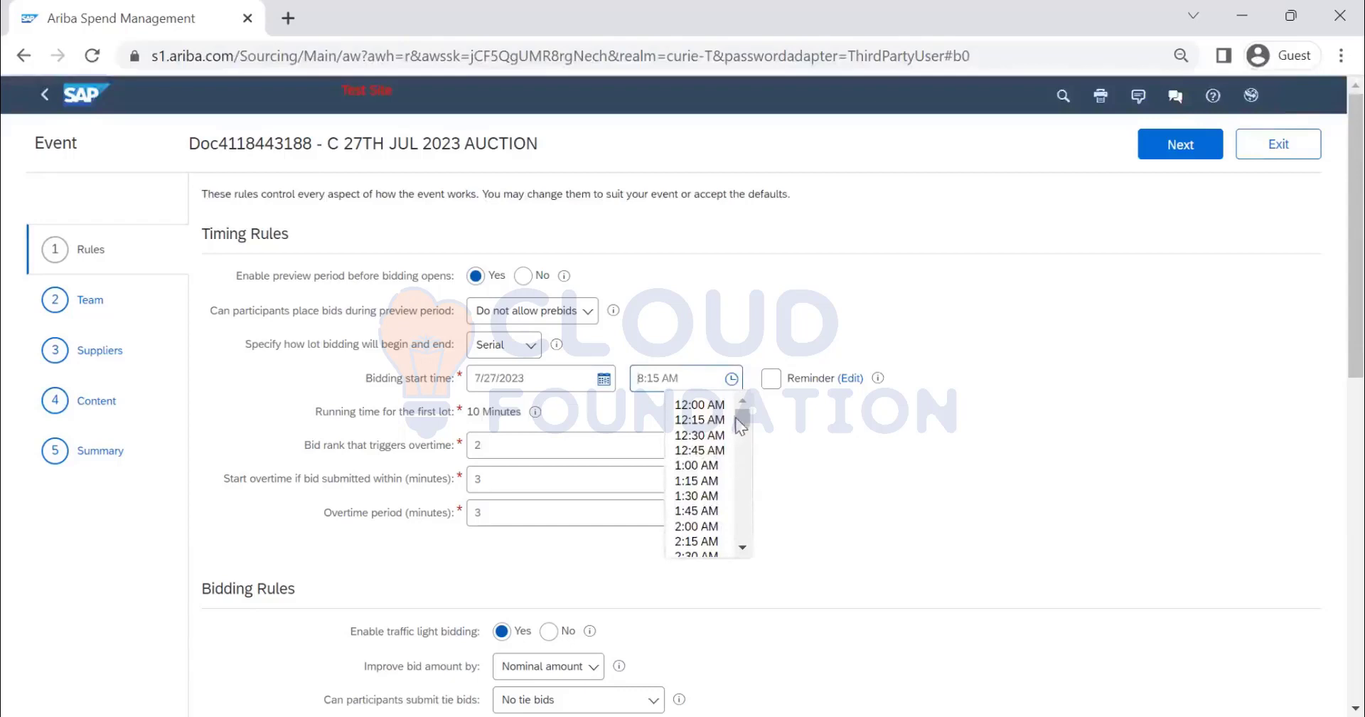
drag(747, 435, 748, 458)
scroll(743, 450, down, 5)
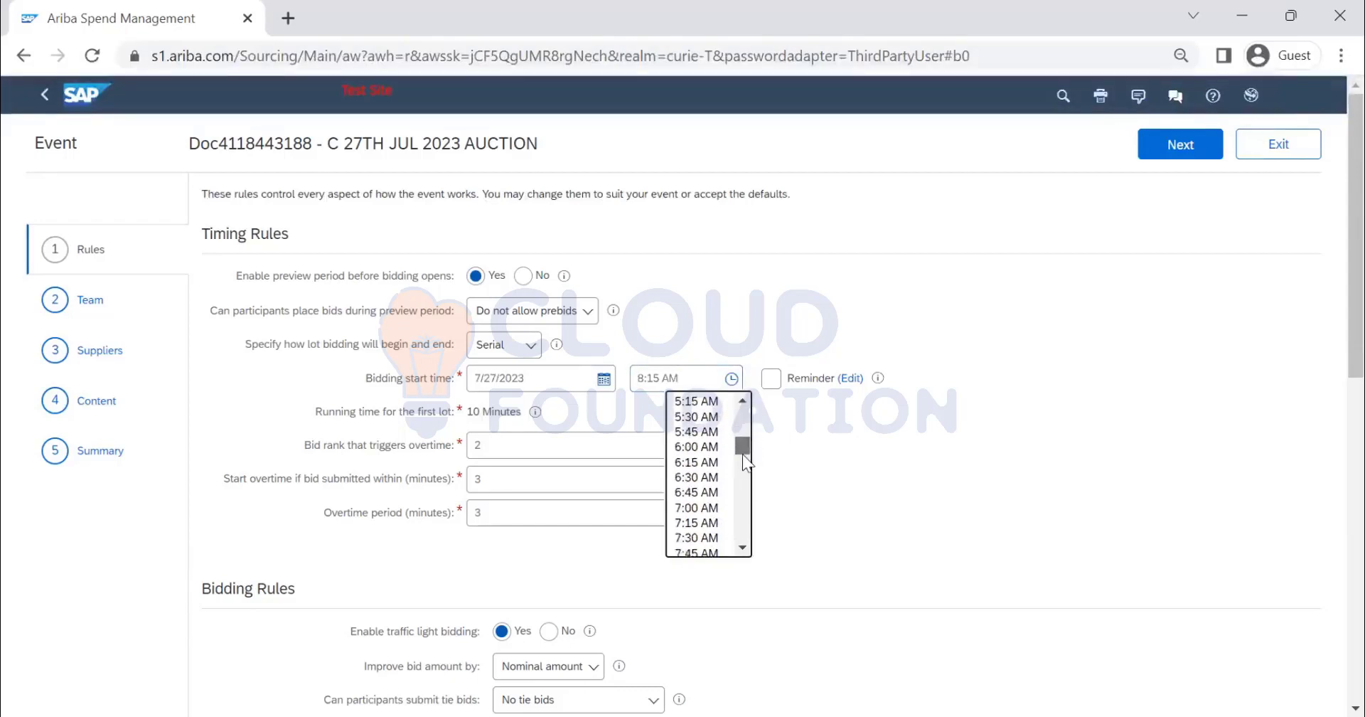
scroll(742, 455, down, 3)
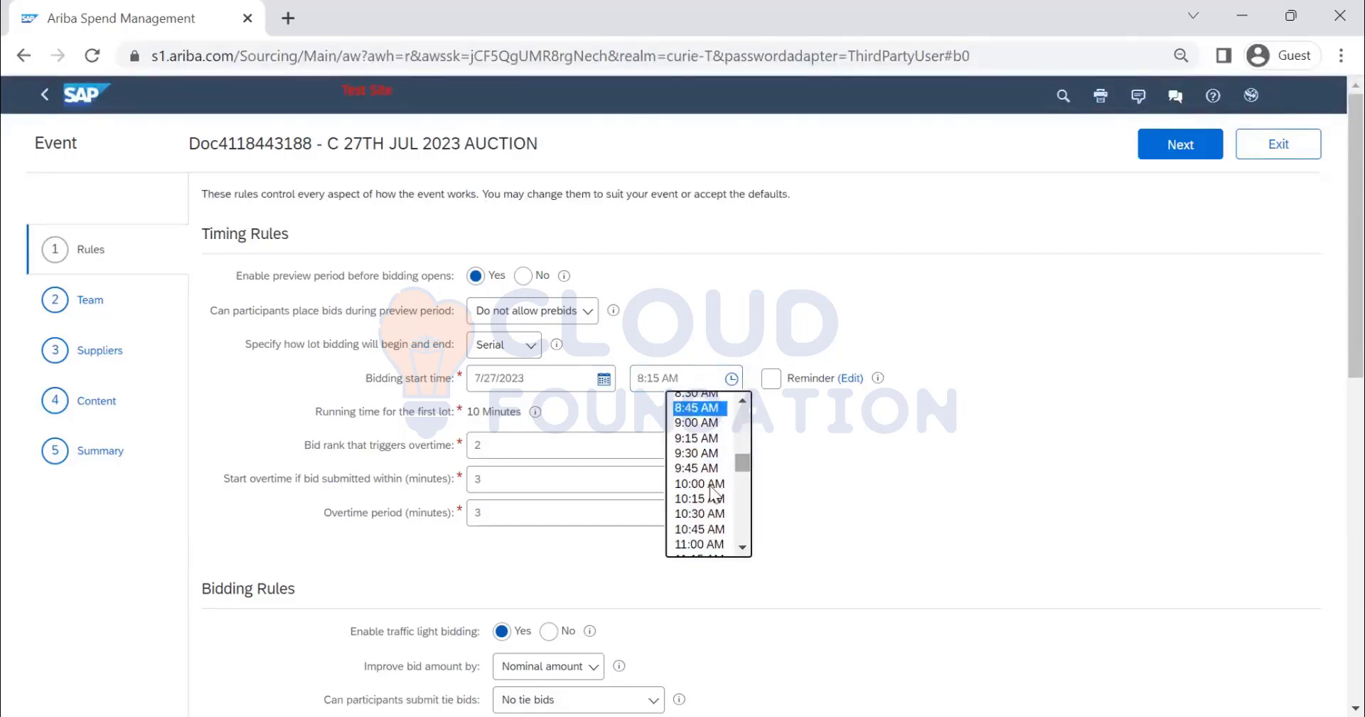
click(697, 485)
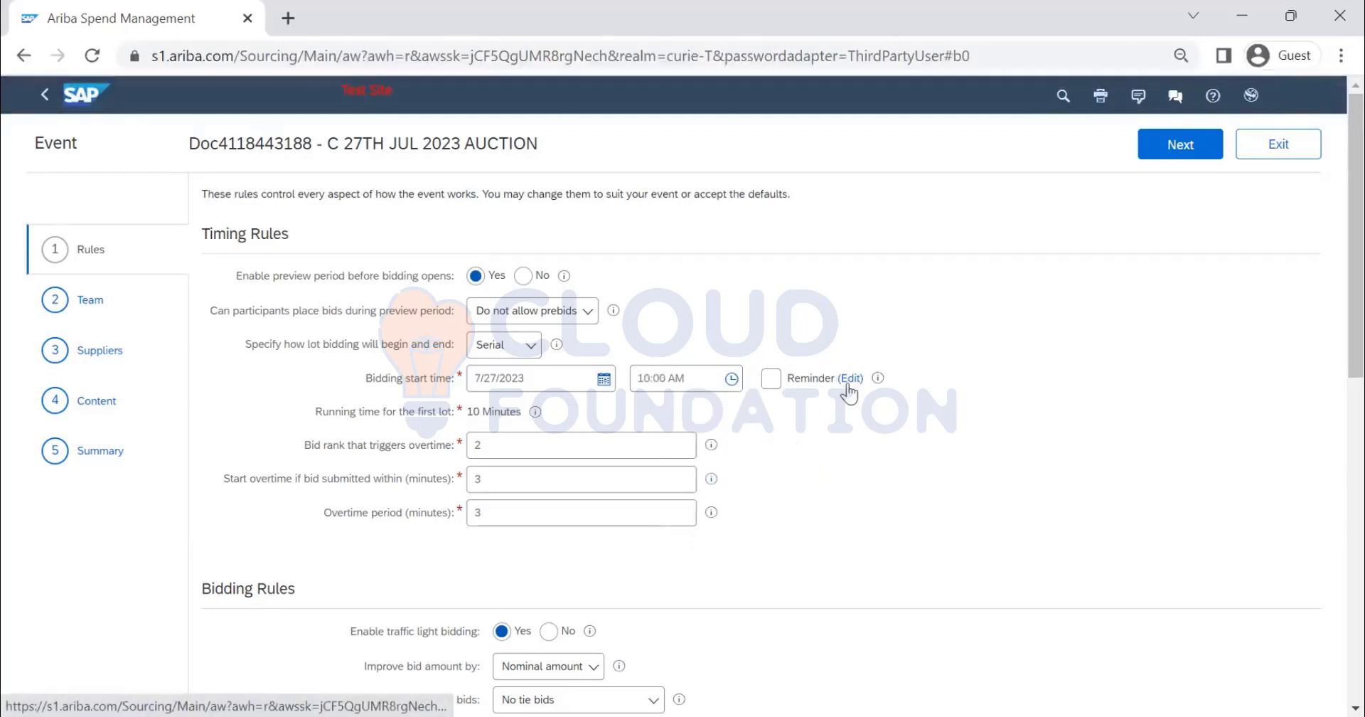
Step: Try to enable reminders for the bidding start time without entering any reminder intervals
click(770, 380)
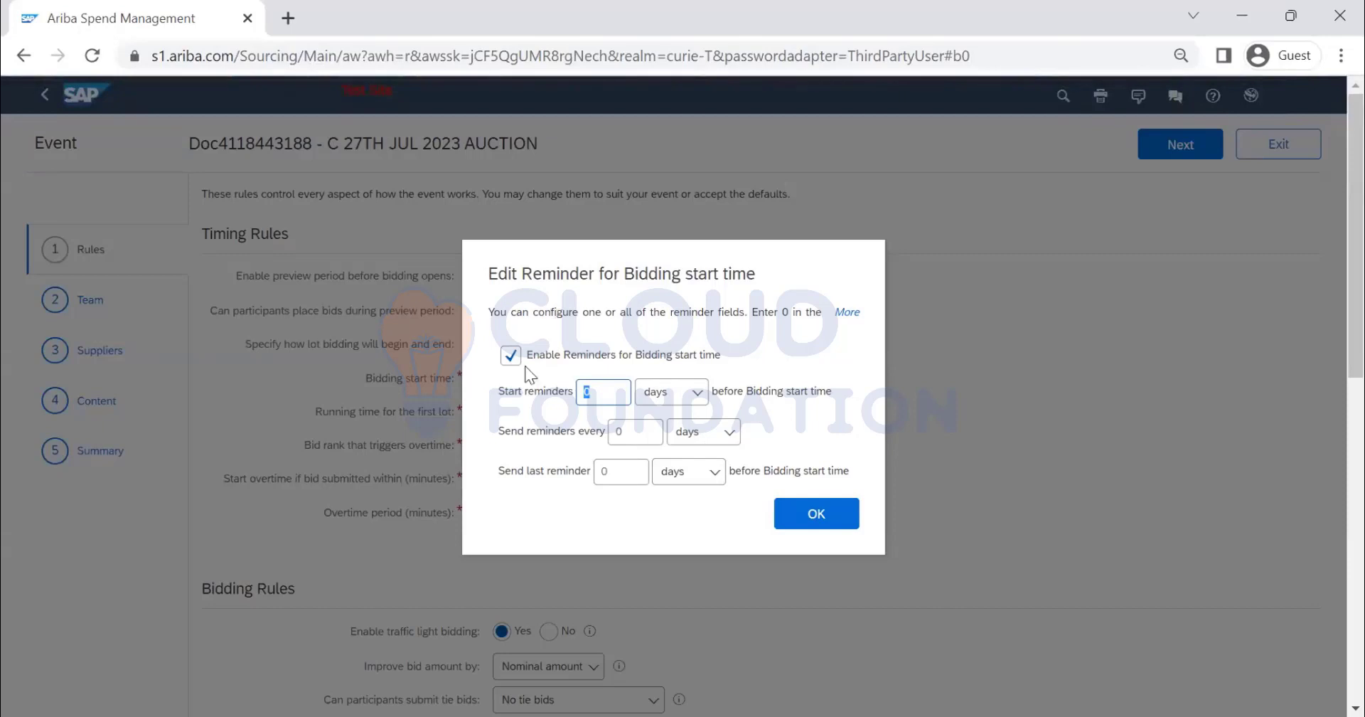
click(814, 518)
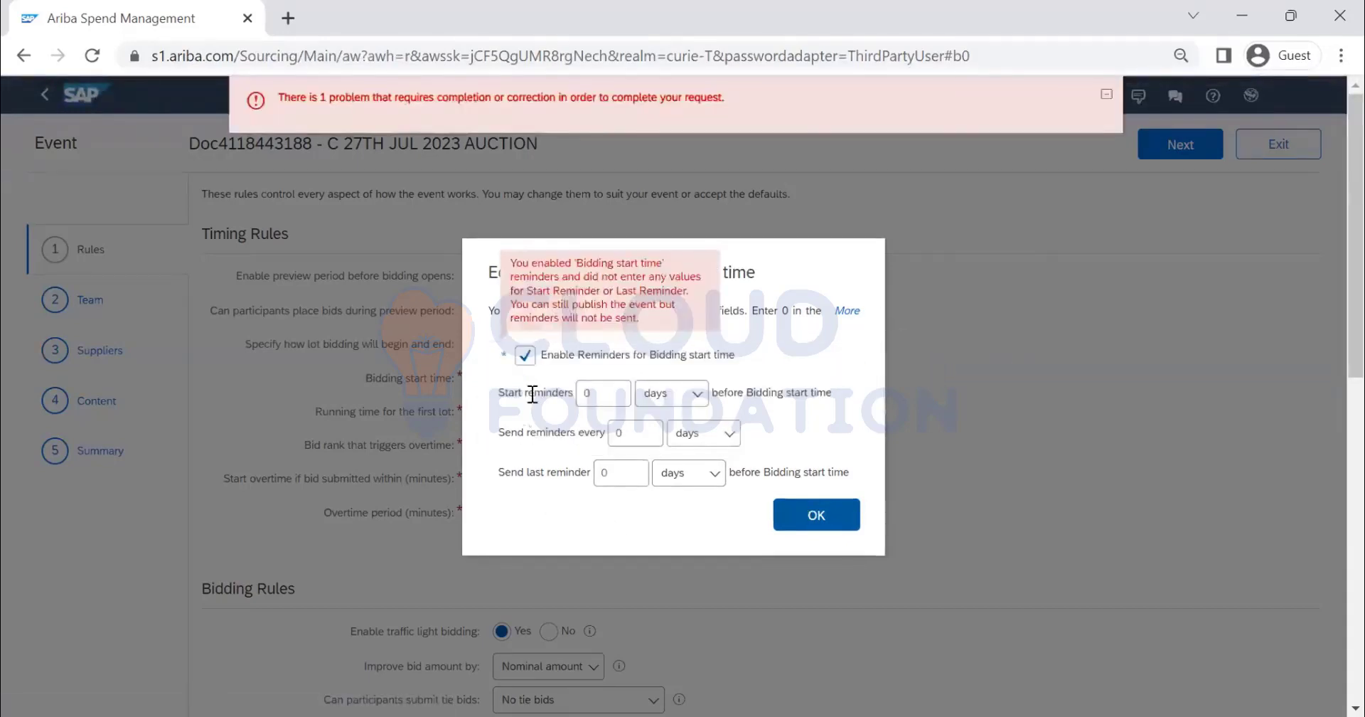
click(810, 514)
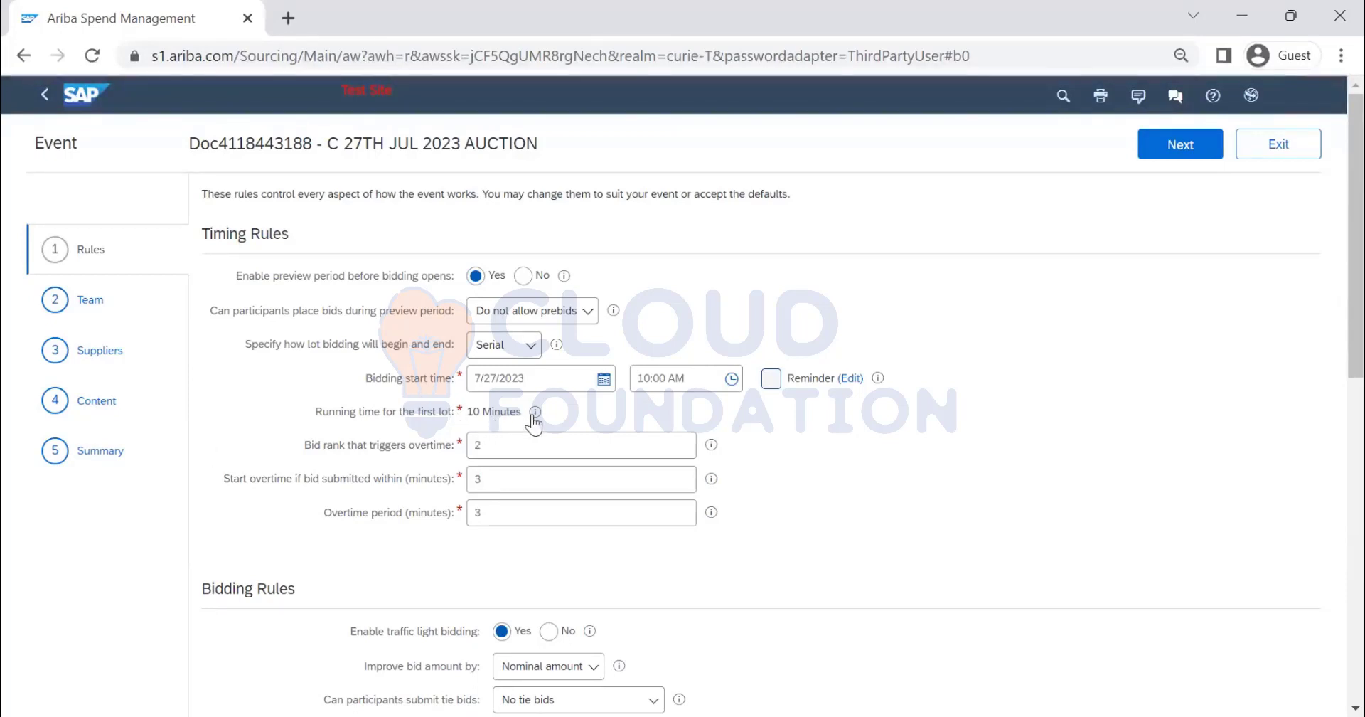
Step: Review the explanation of the first lot's running time and the bid rank rule that triggers overtime
mouse_move(534, 419)
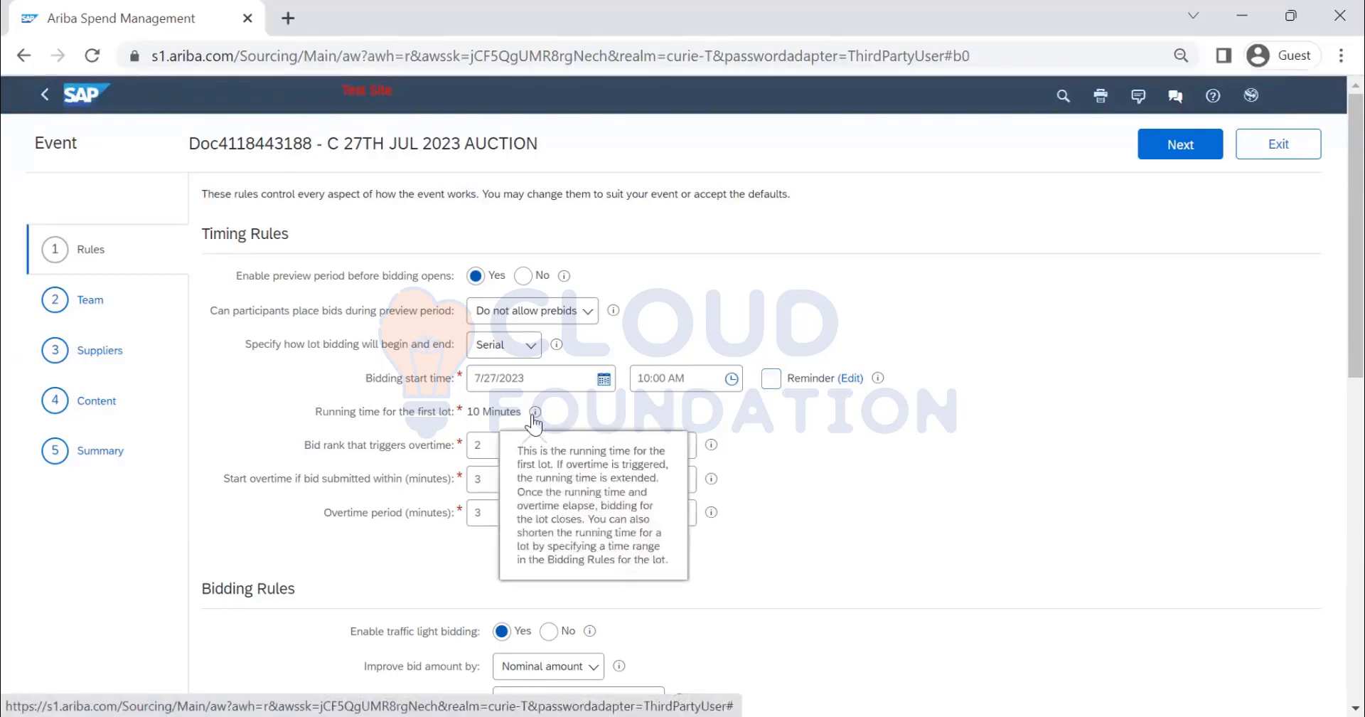
scroll(835, 427, down, 2)
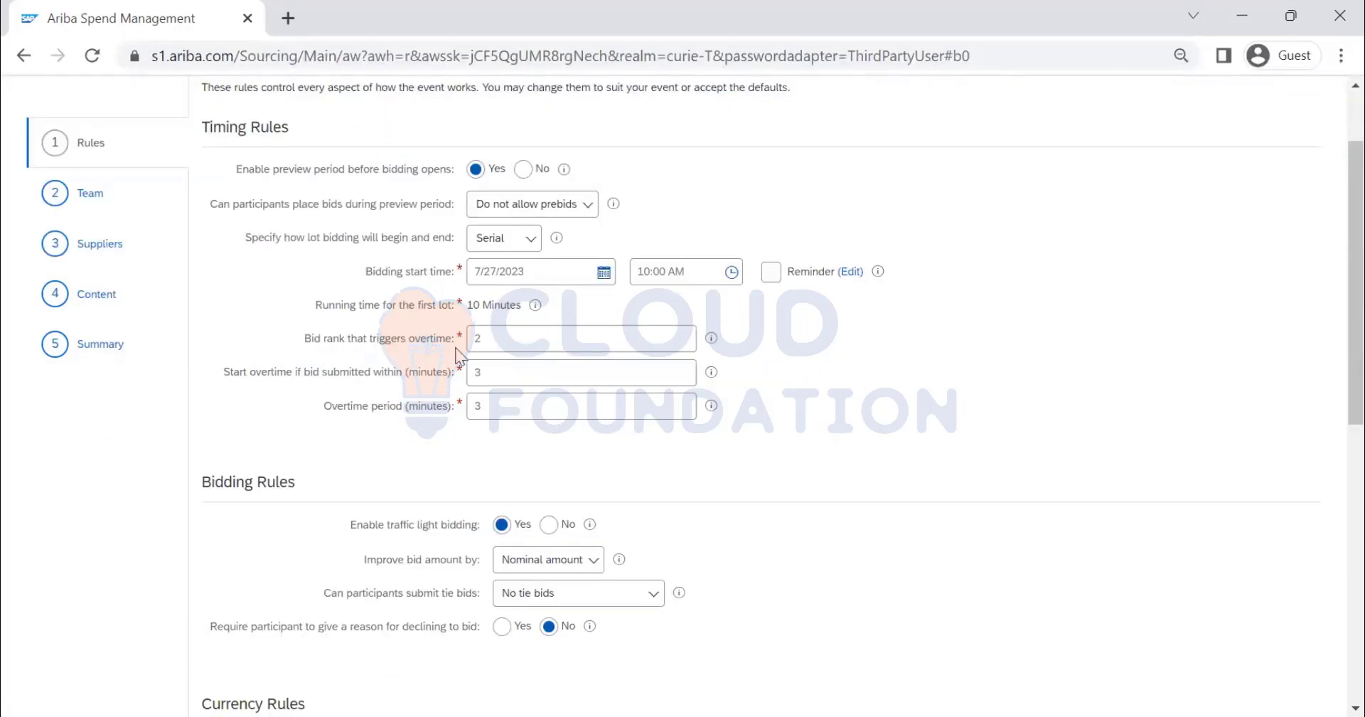
double_click(493, 338)
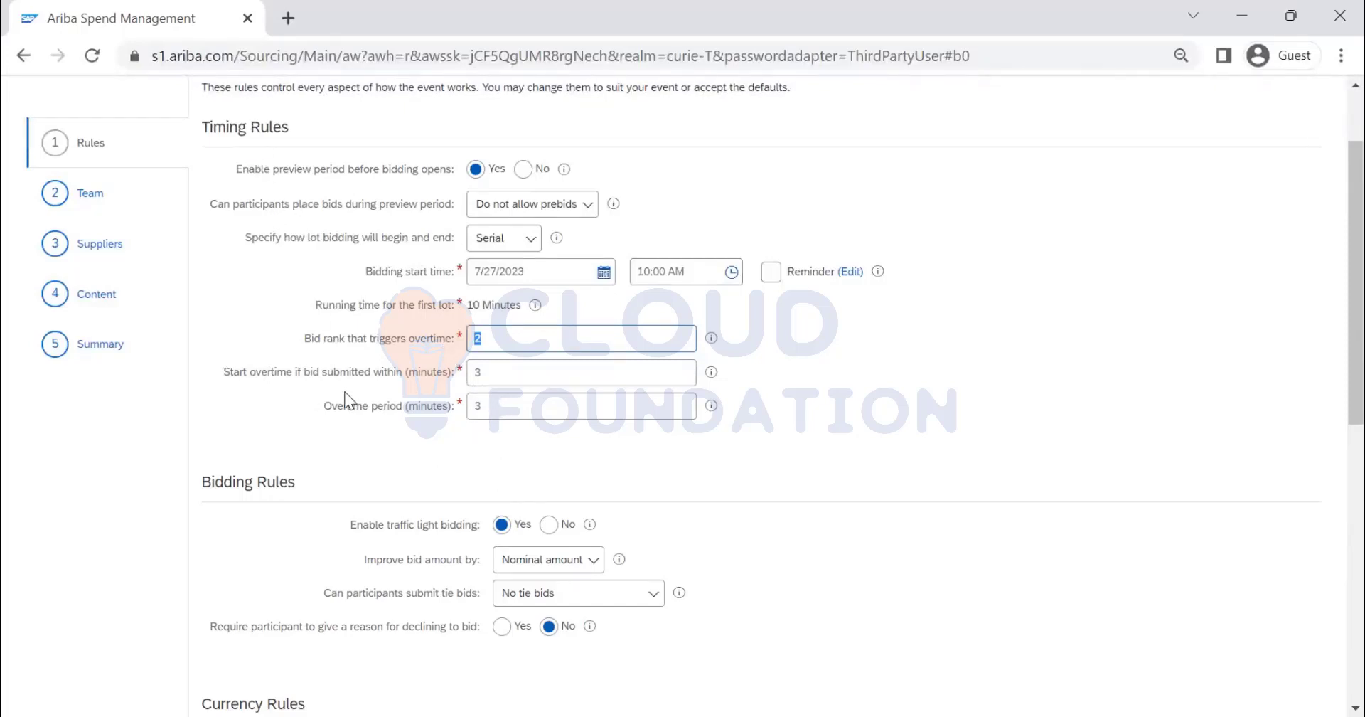
scroll(344, 391, down, 2)
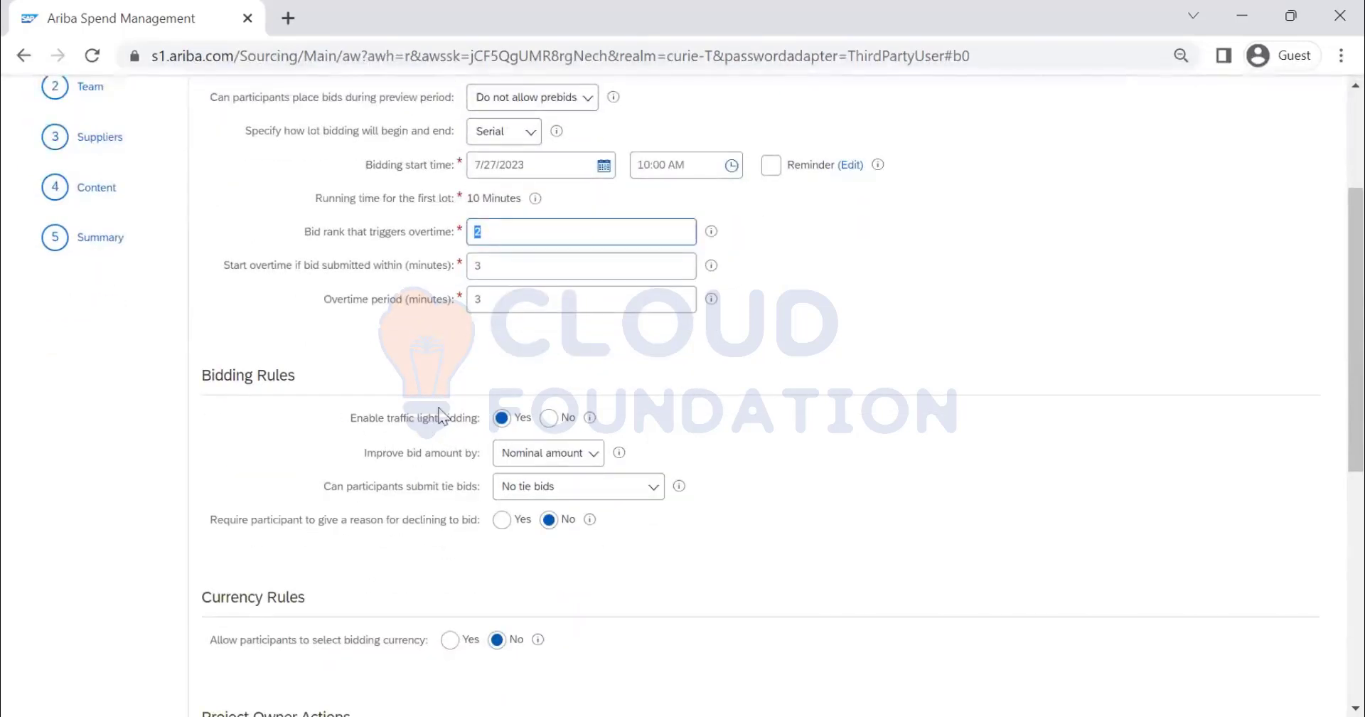
Step: Read the traffic light bidding help and review the bid improvement, currency, project owner and market feedback rules
click(590, 419)
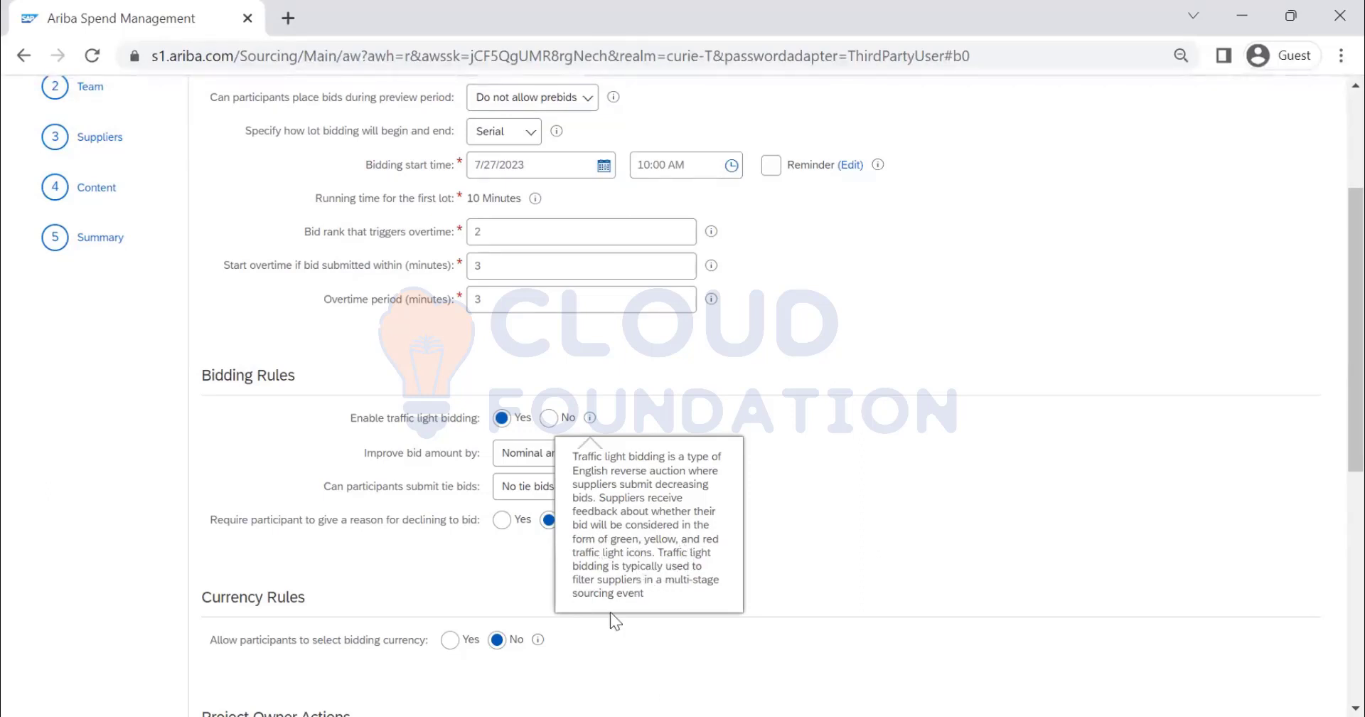
click(845, 481)
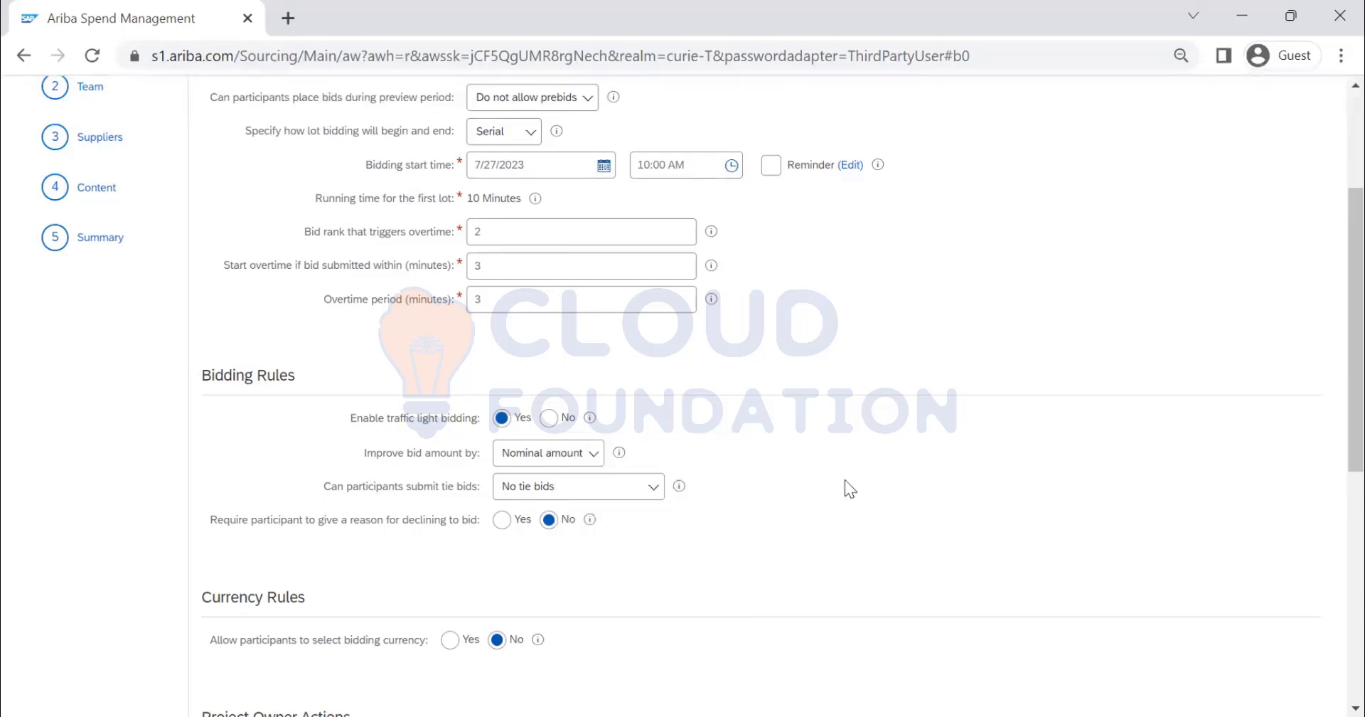
scroll(424, 377, down, 2)
scroll(440, 363, up, 2)
click(548, 462)
click(933, 294)
scroll(732, 476, down, 3)
scroll(726, 449, down, 2)
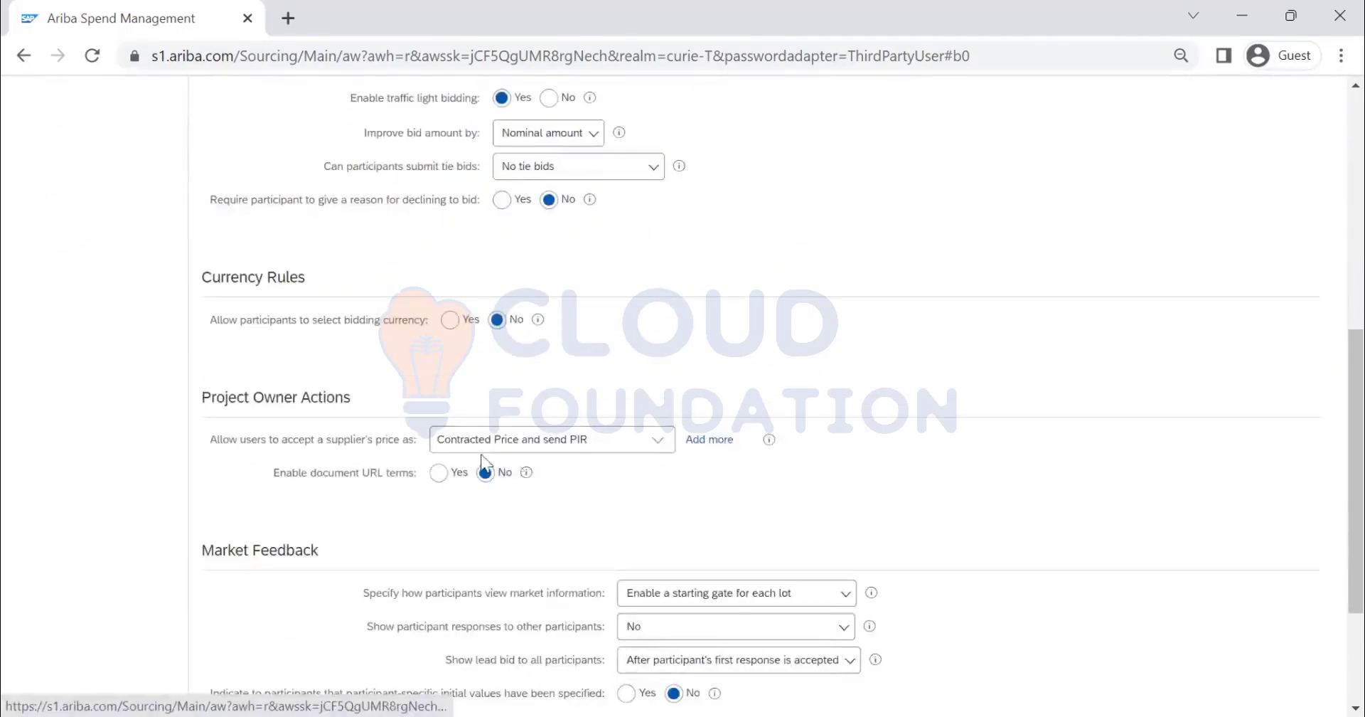
scroll(534, 490, down, 2)
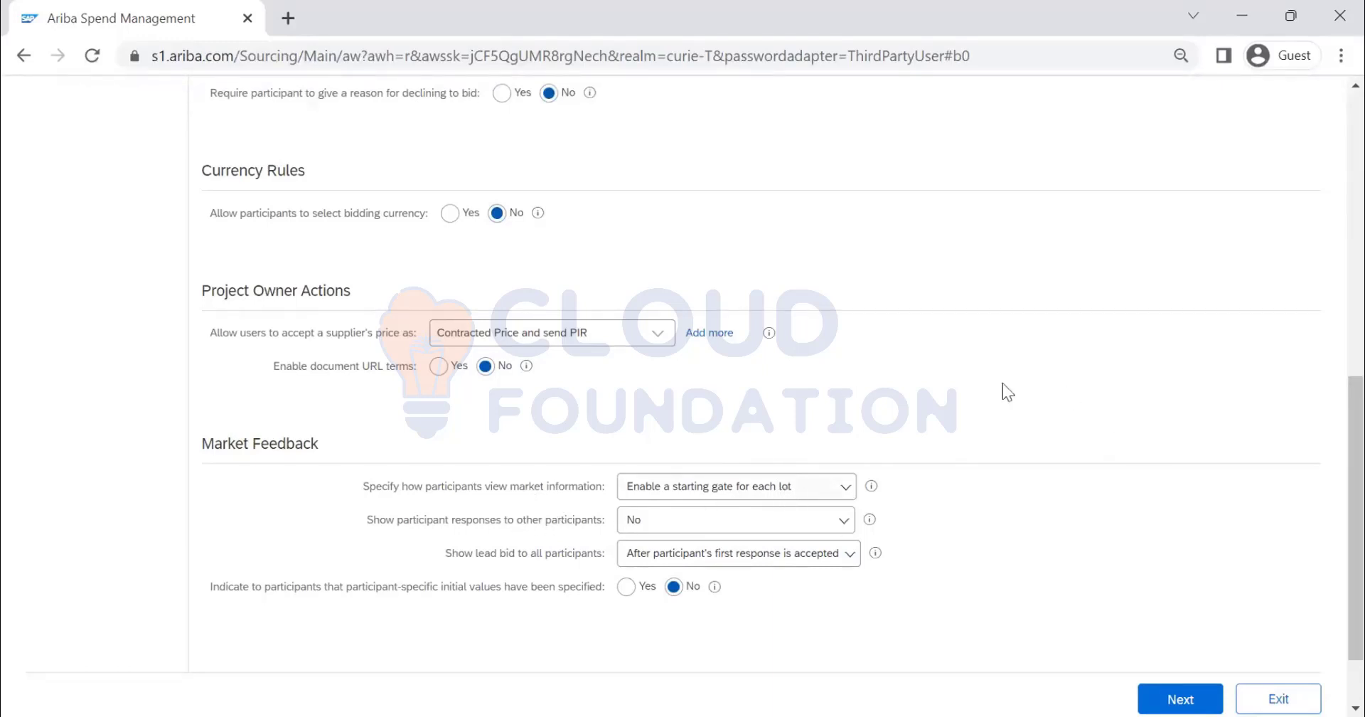
Step: Proceed to the event's team setup and assign Buyer 7 to the Active Observers and Observers groups
scroll(981, 353, up, 10)
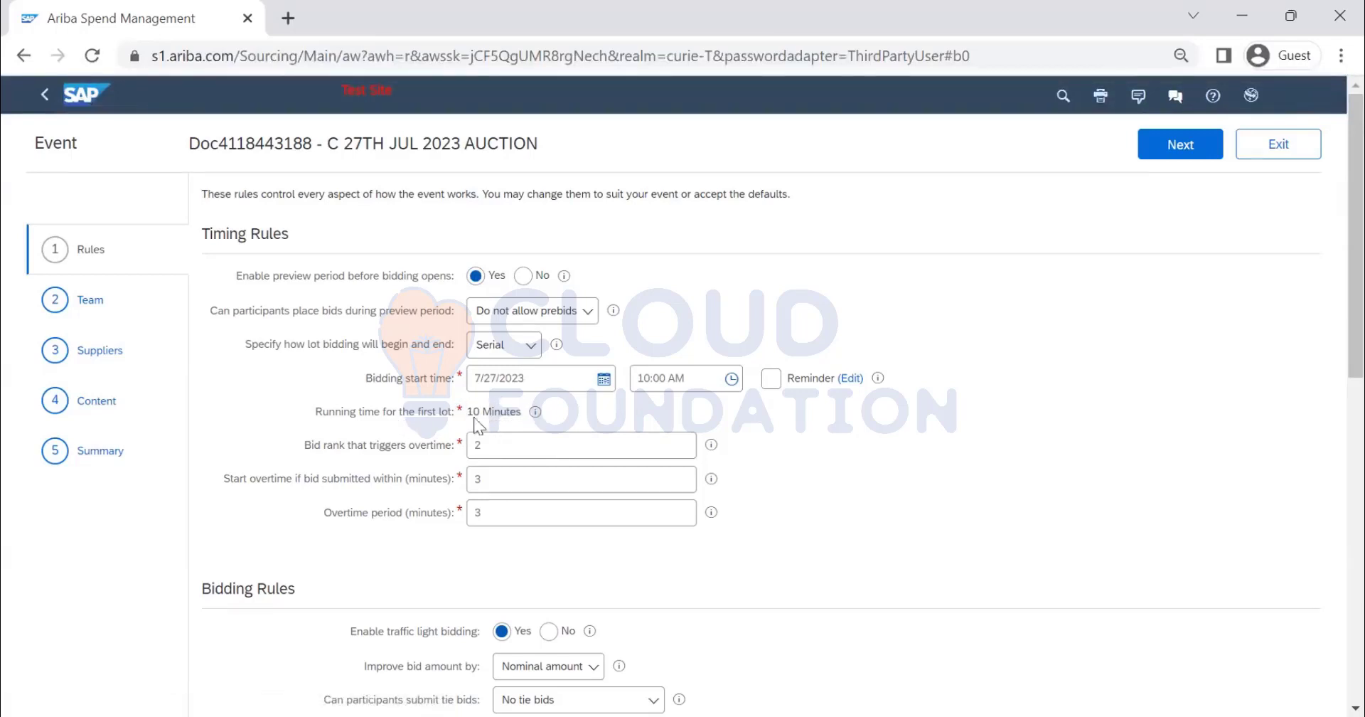
click(1200, 151)
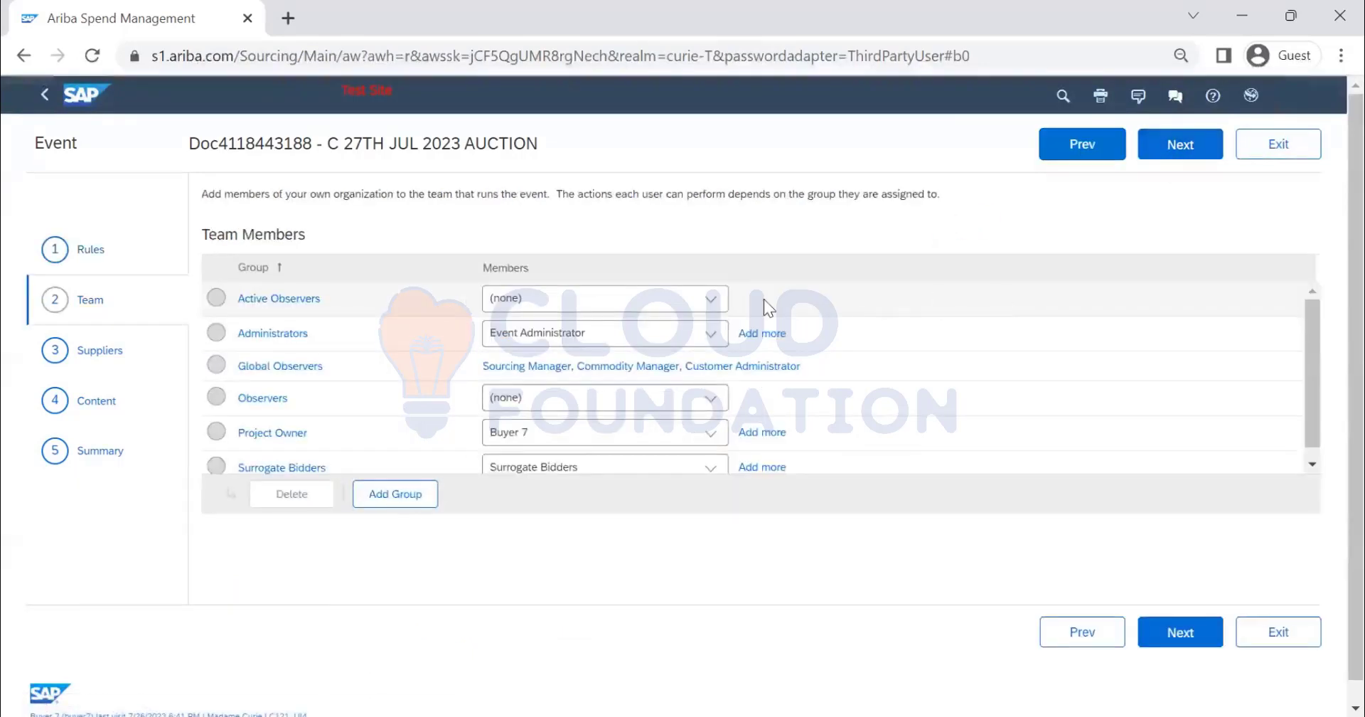
scroll(725, 304, up, 1)
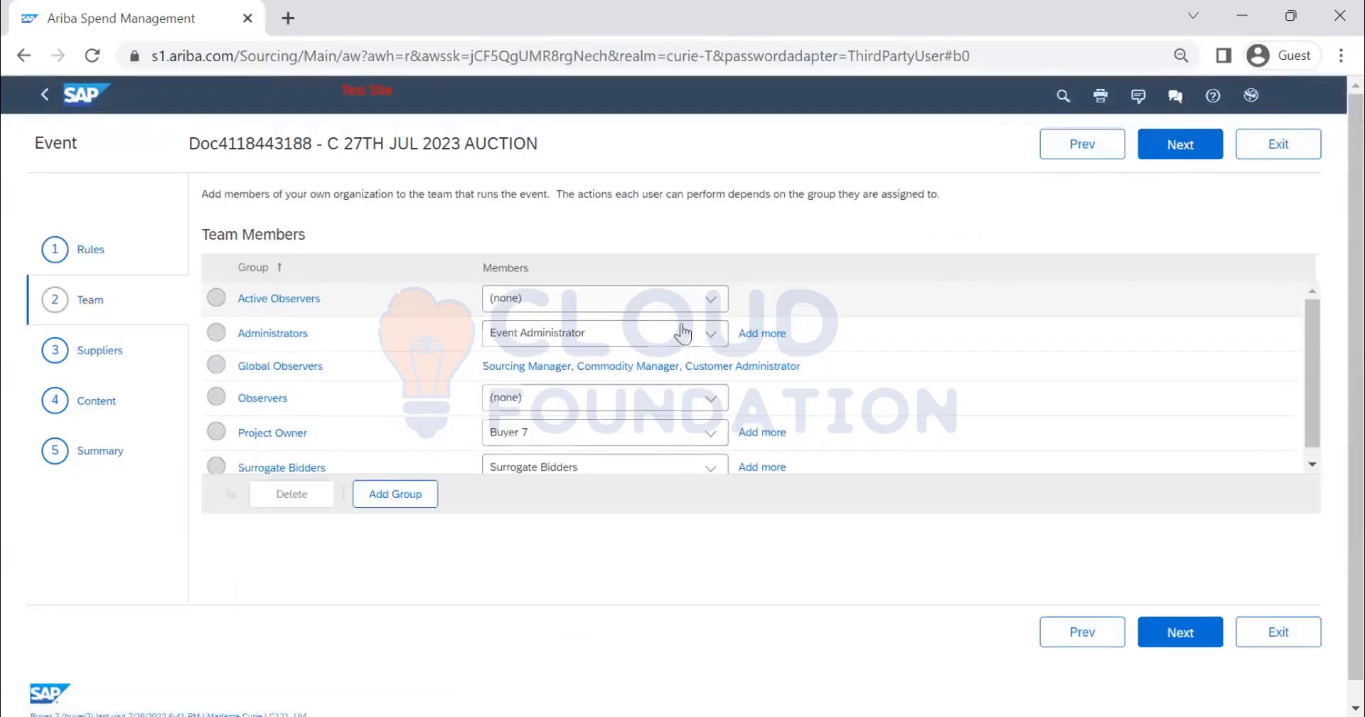
click(710, 302)
click(673, 377)
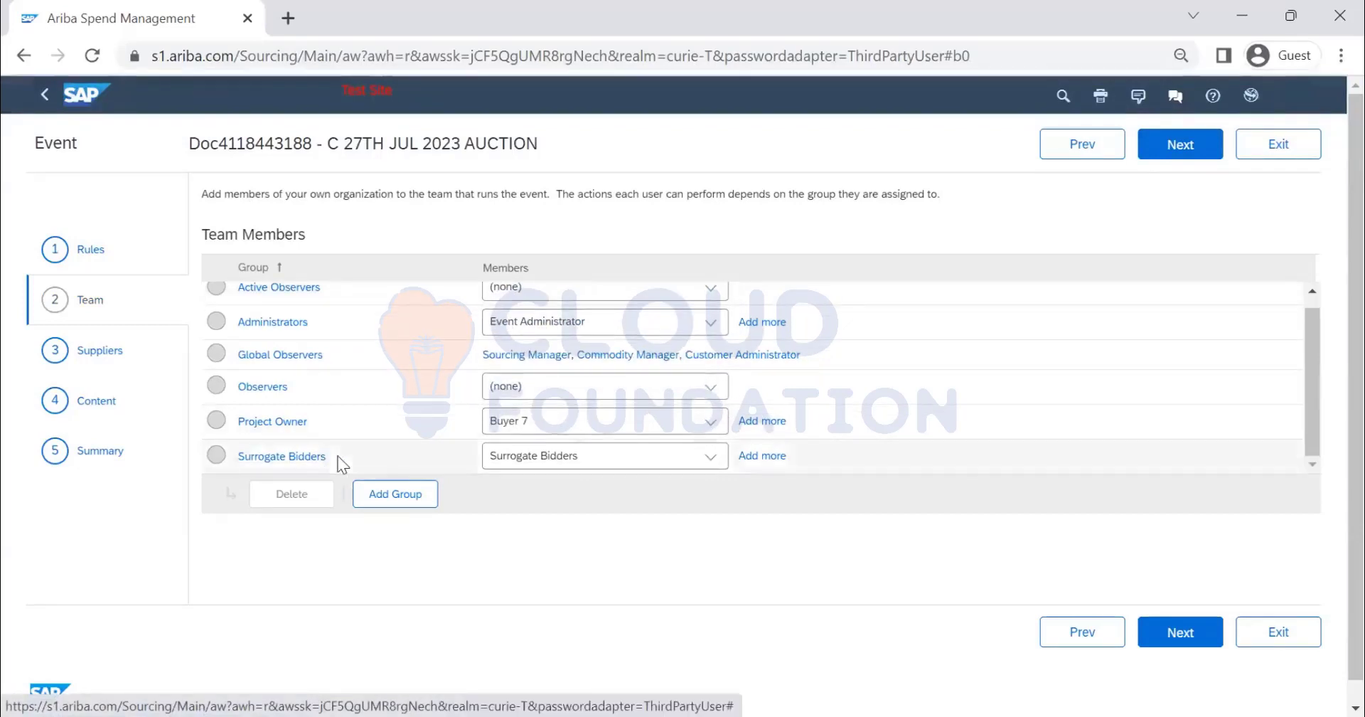
click(319, 460)
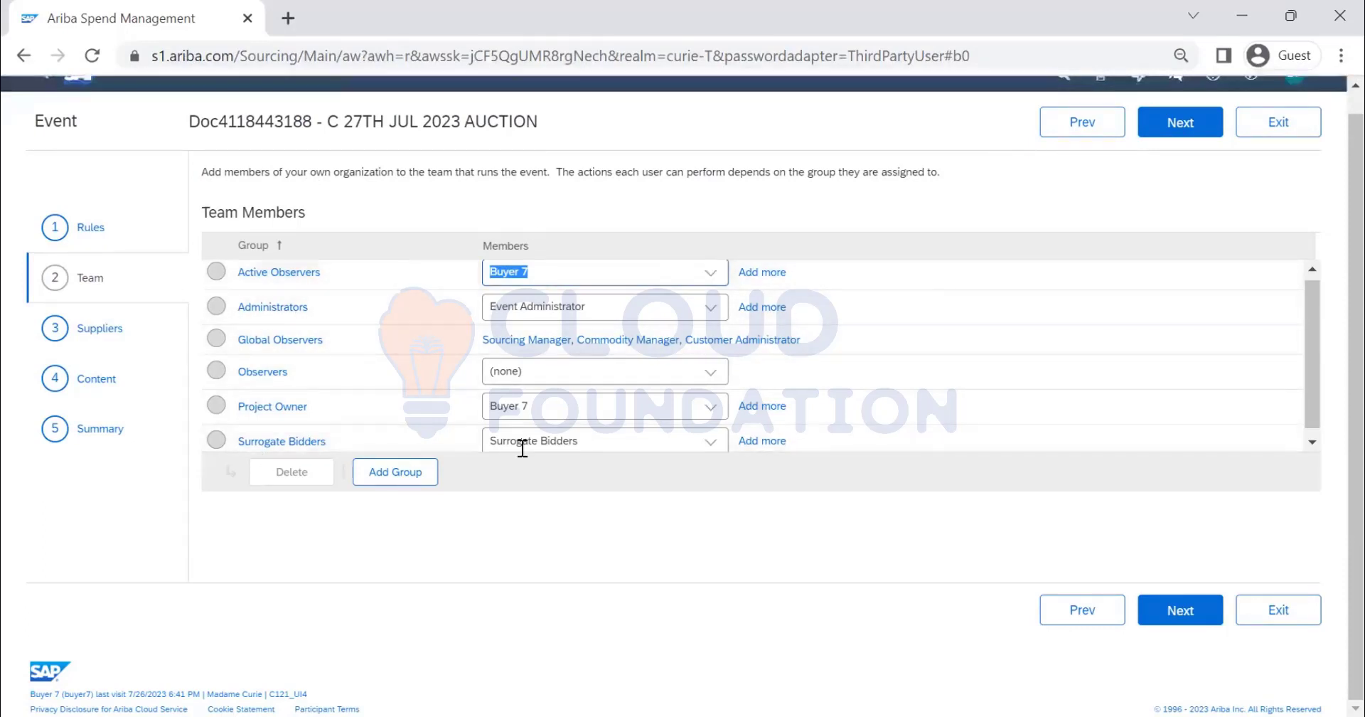
click(708, 373)
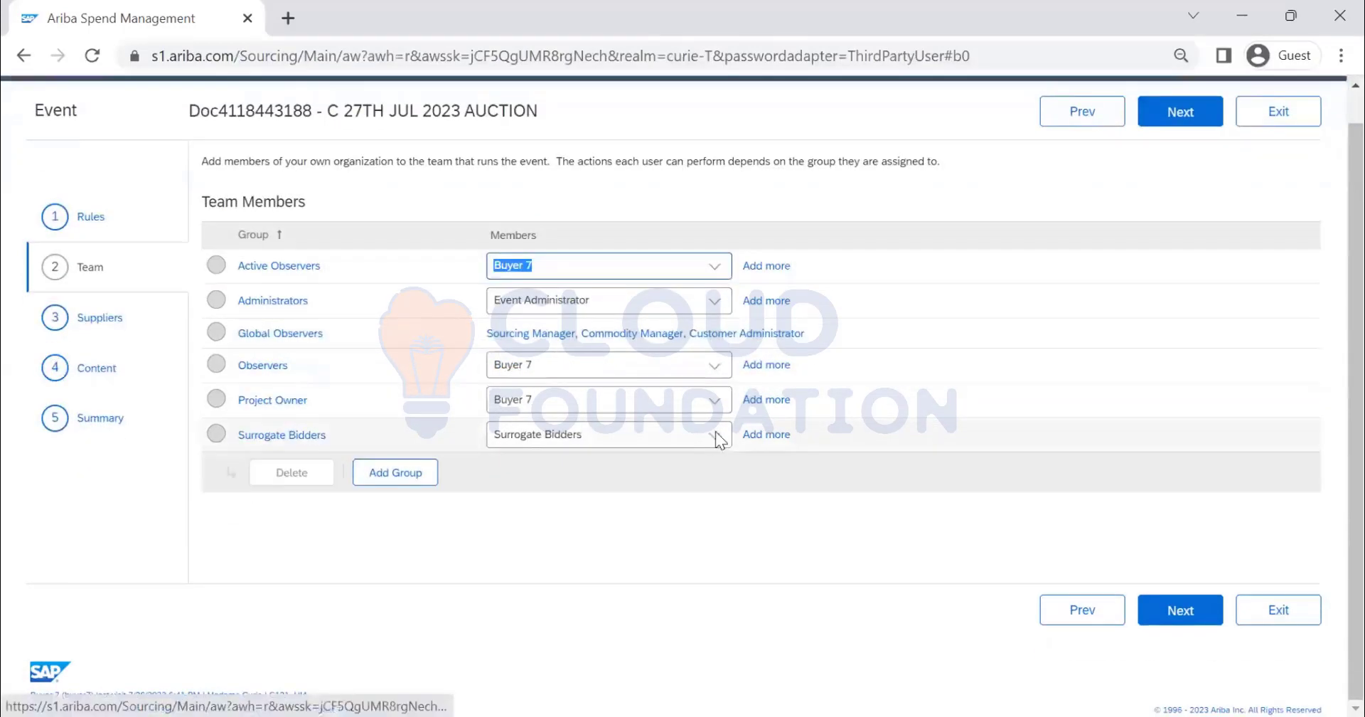
Step: Add Buyer 7 to the Surrogate Bidders group and proceed to the event's supplier setup
click(715, 440)
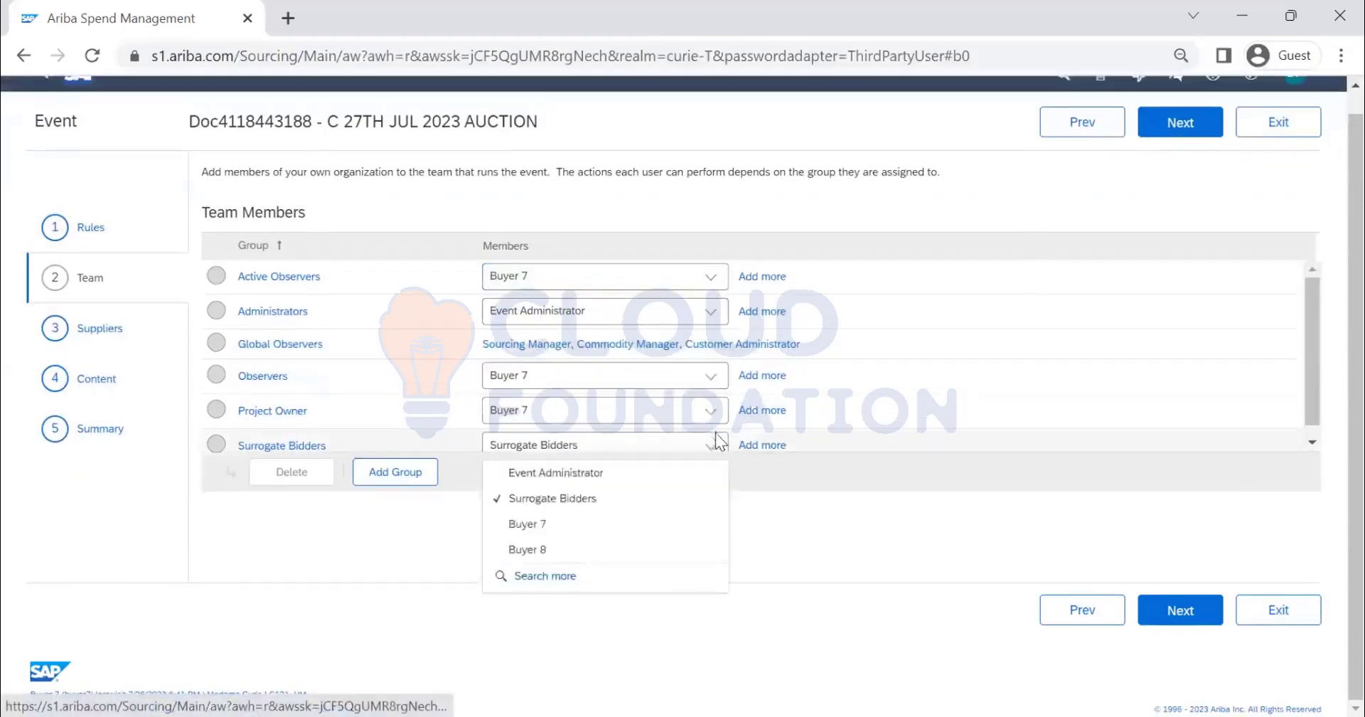
click(583, 528)
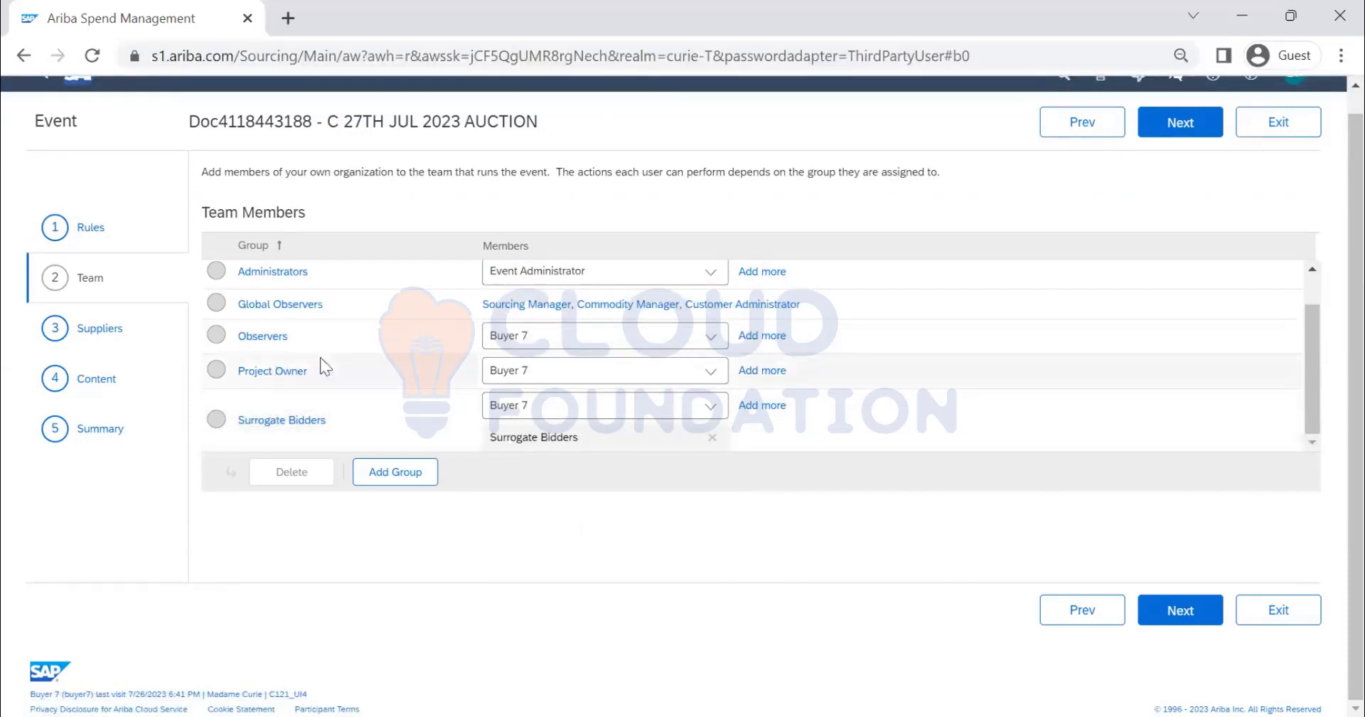
click(1174, 128)
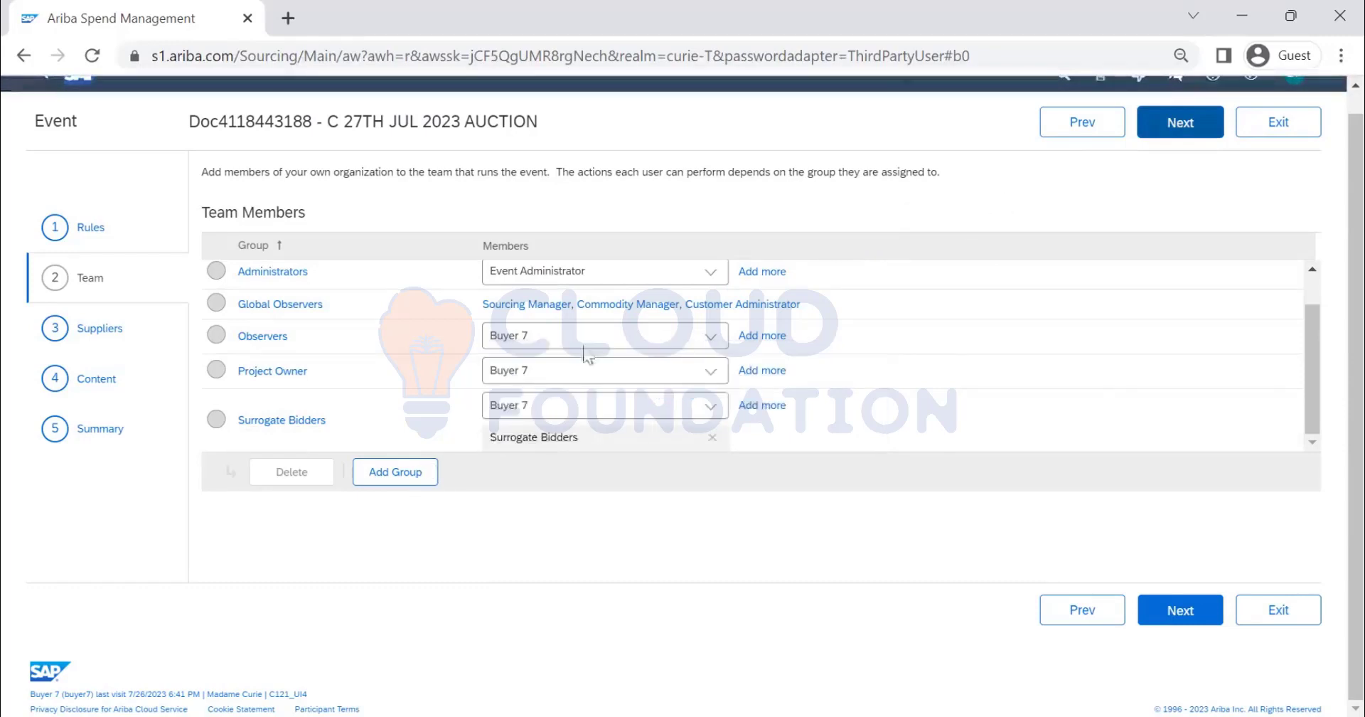
Step: Search for participants to invite through past events, limiting the creation date to Yesterday
click(100, 328)
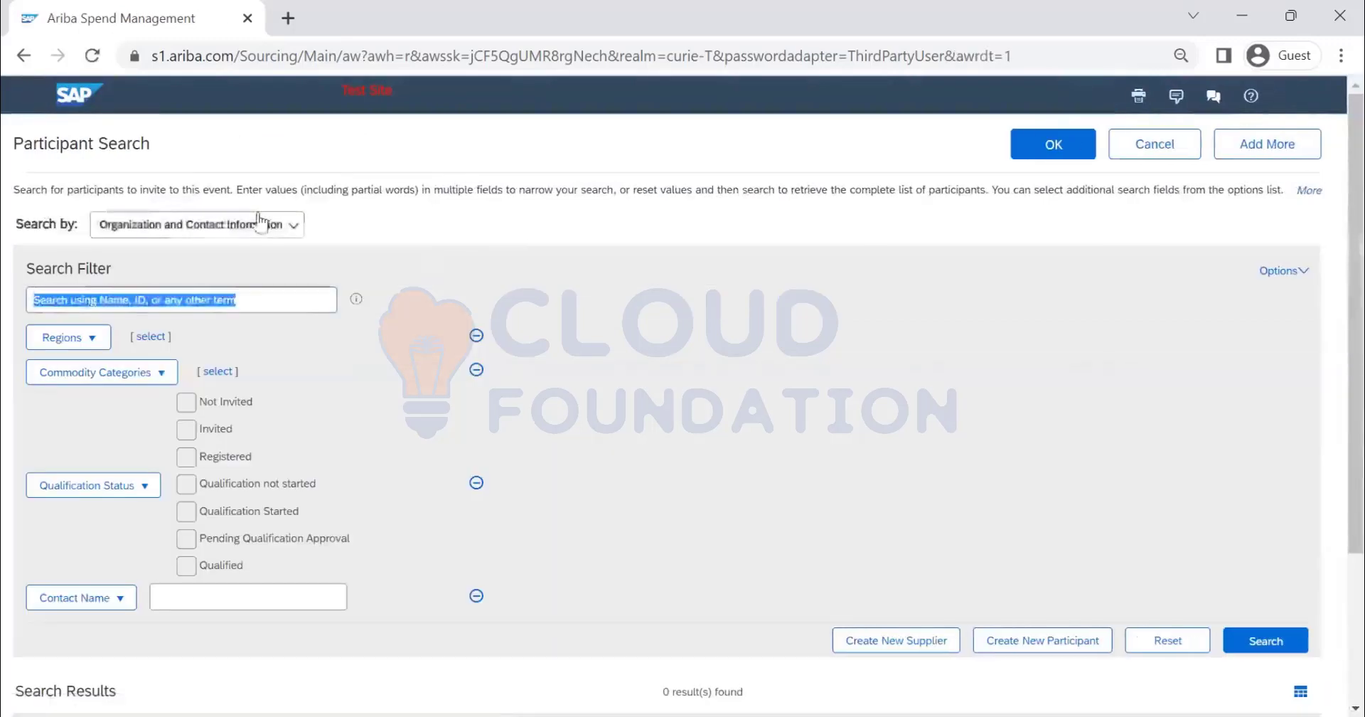
click(197, 224)
click(207, 308)
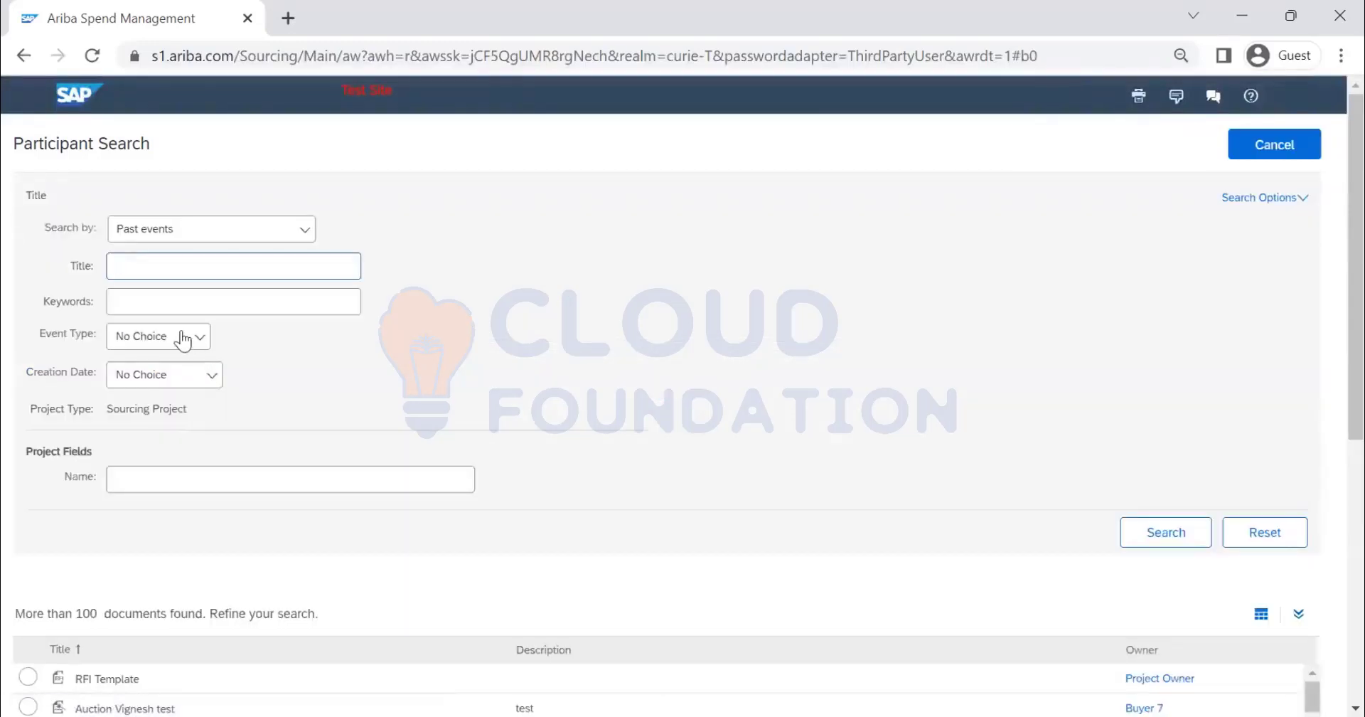
click(183, 340)
click(164, 374)
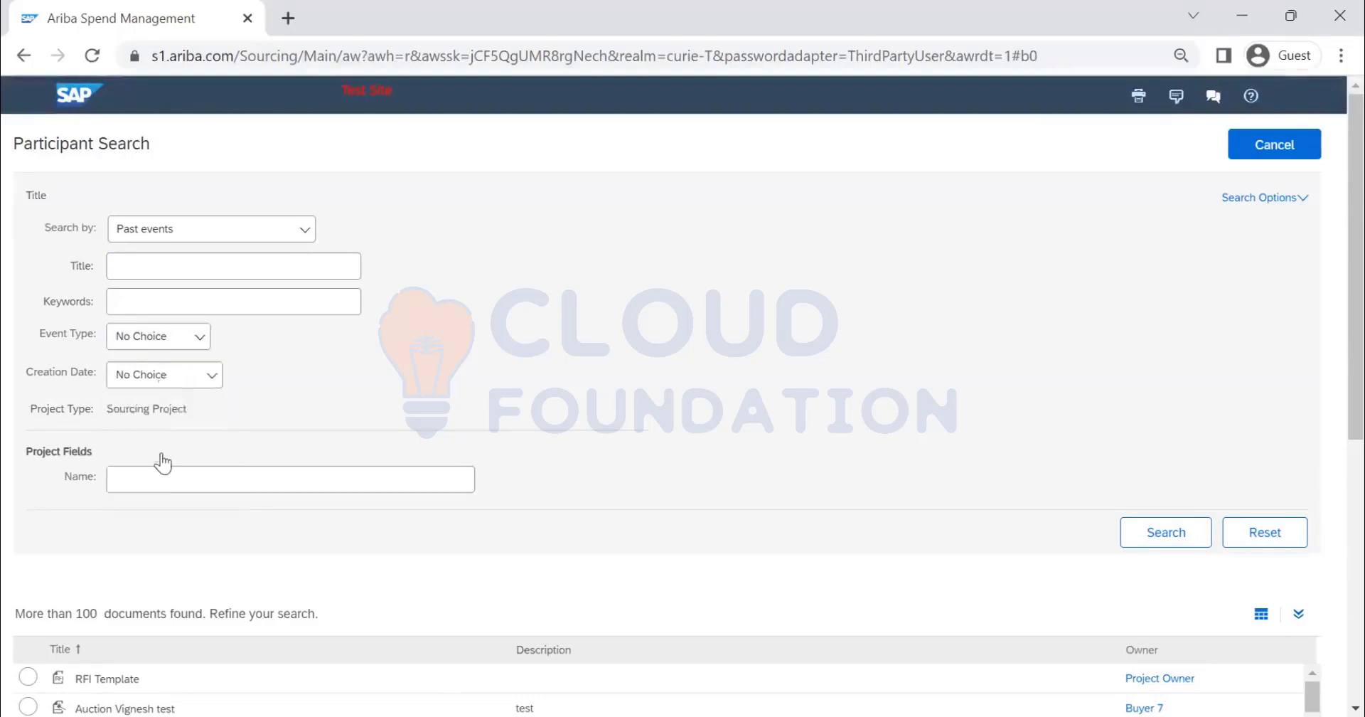
click(162, 460)
click(1161, 549)
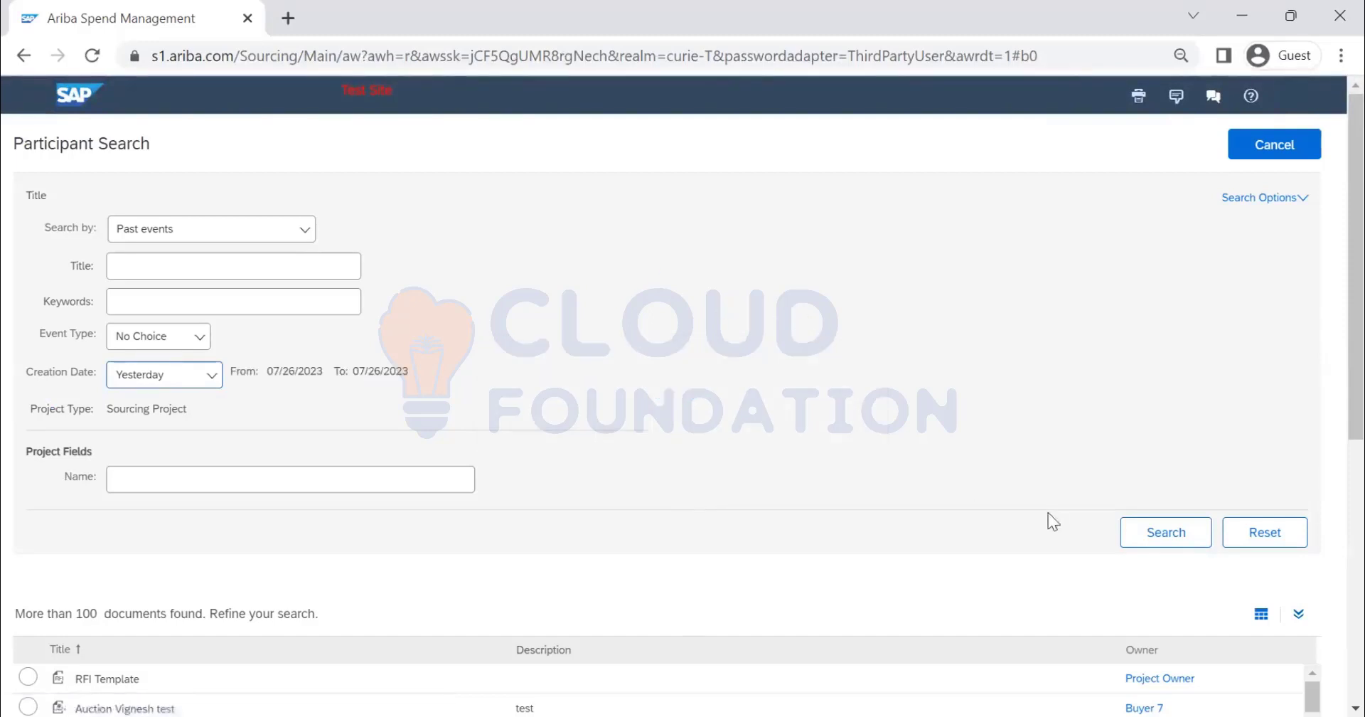
click(1180, 540)
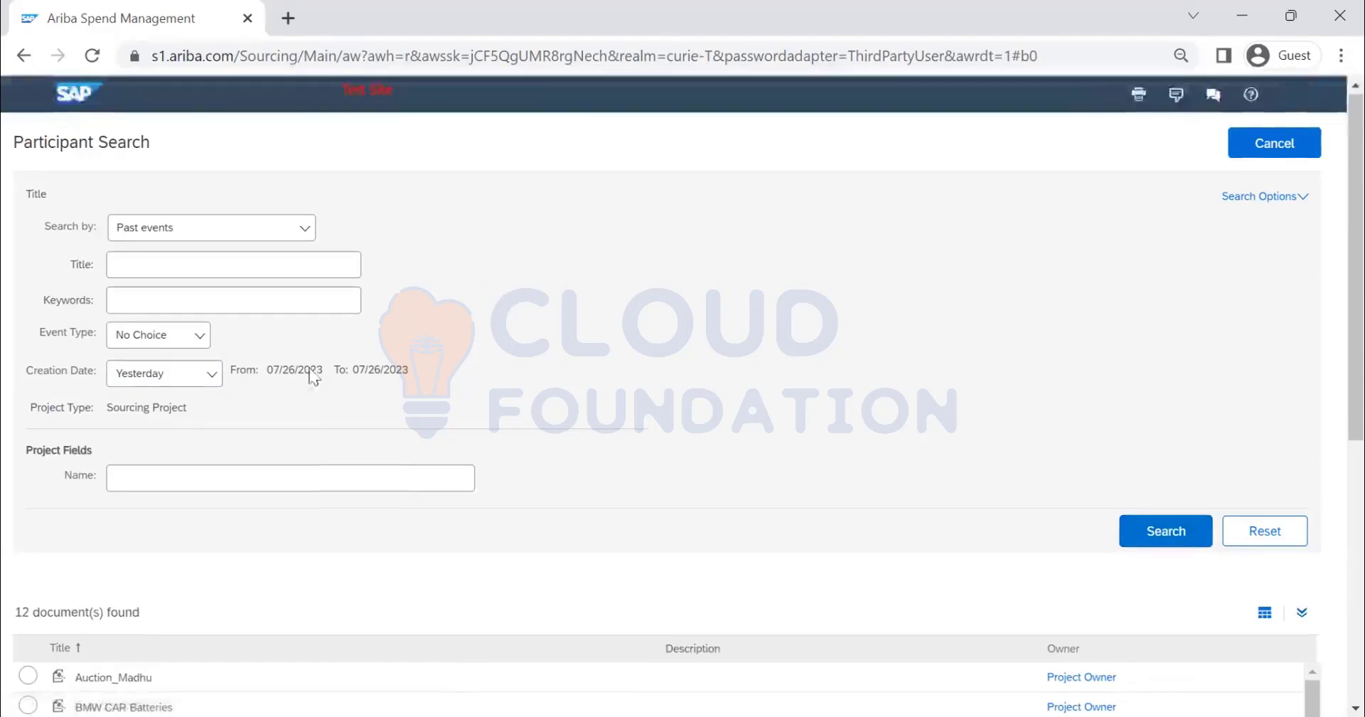
Step: Choose the past event FIRST ROUND RFI as the source of suppliers to invite
scroll(213, 411, down, 4)
scroll(169, 470, down, 1)
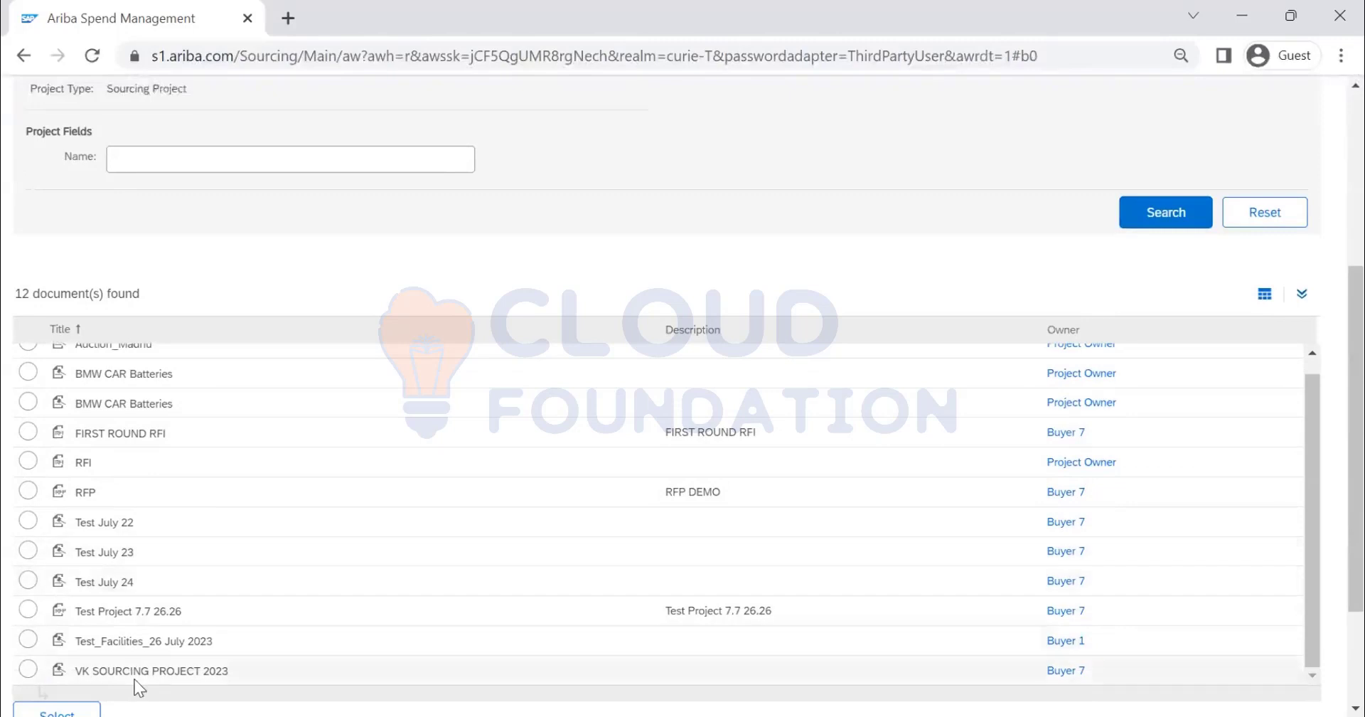
scroll(131, 654, down, 1)
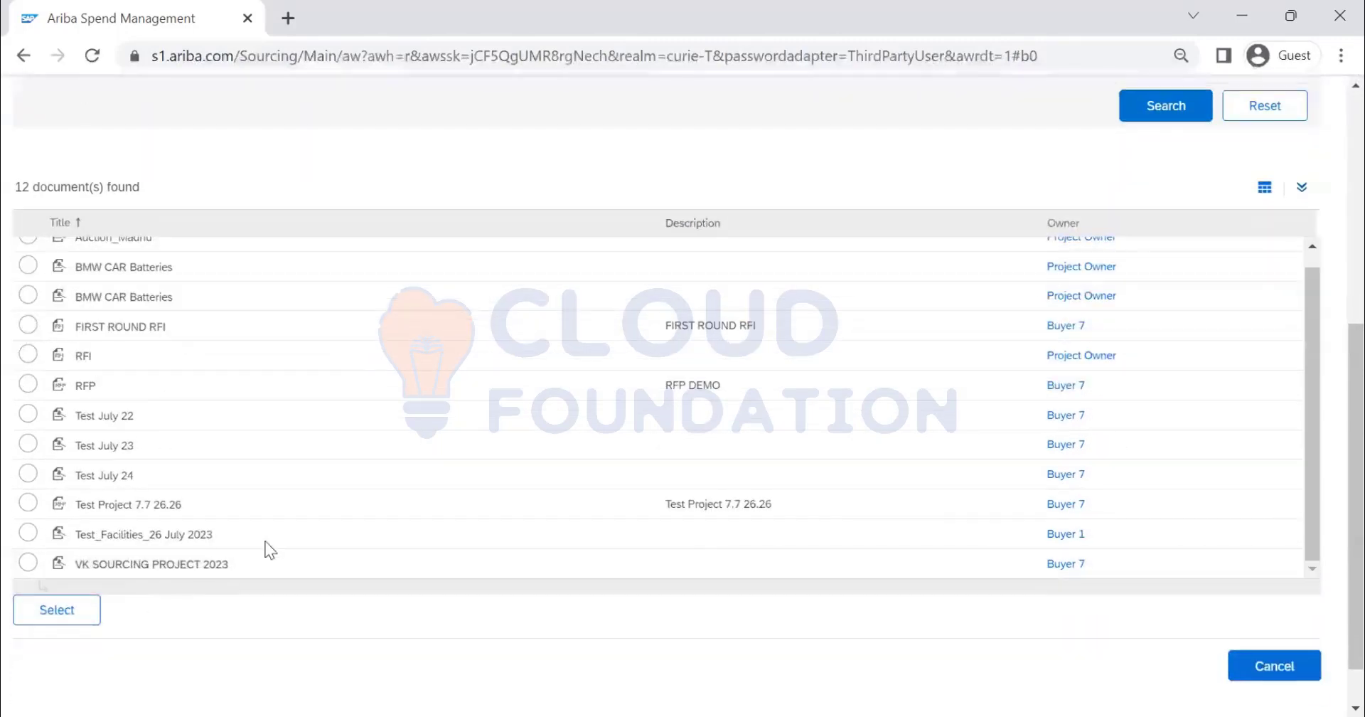
drag(1152, 578, 633, 347)
click(635, 347)
scroll(228, 365, up, 1)
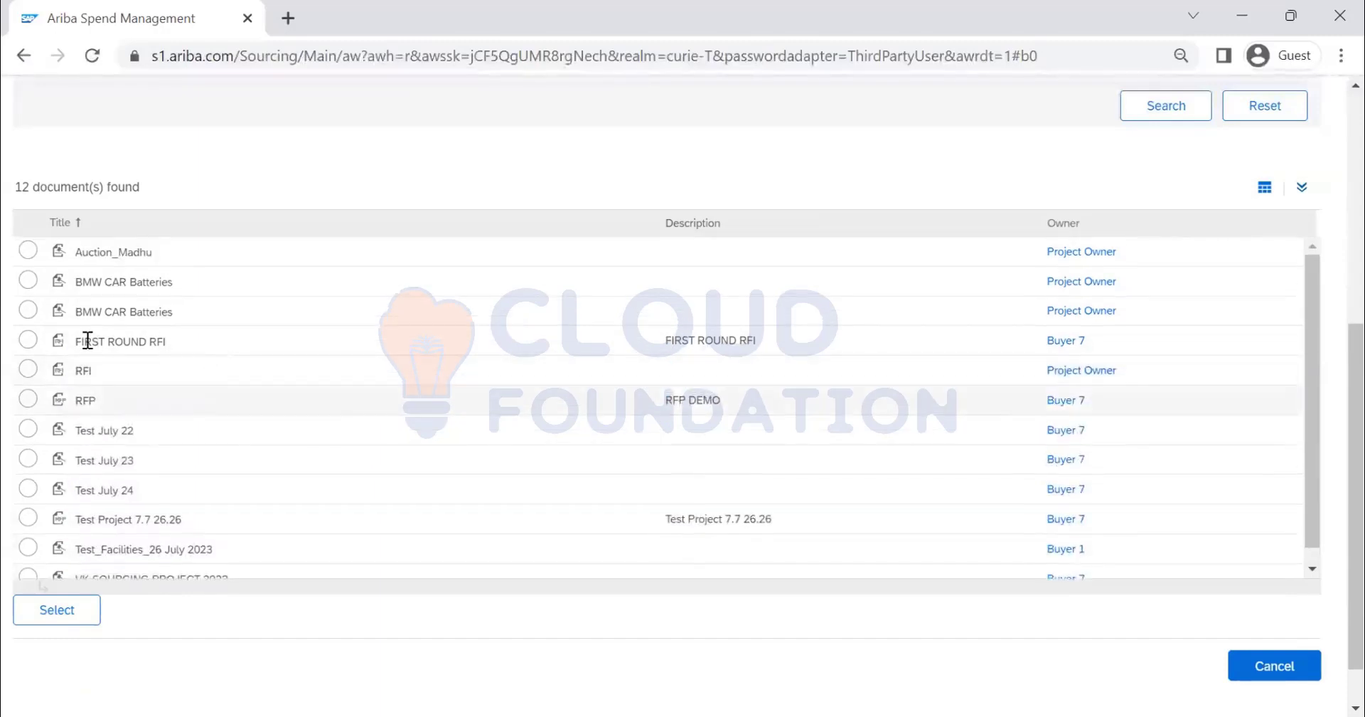
click(28, 340)
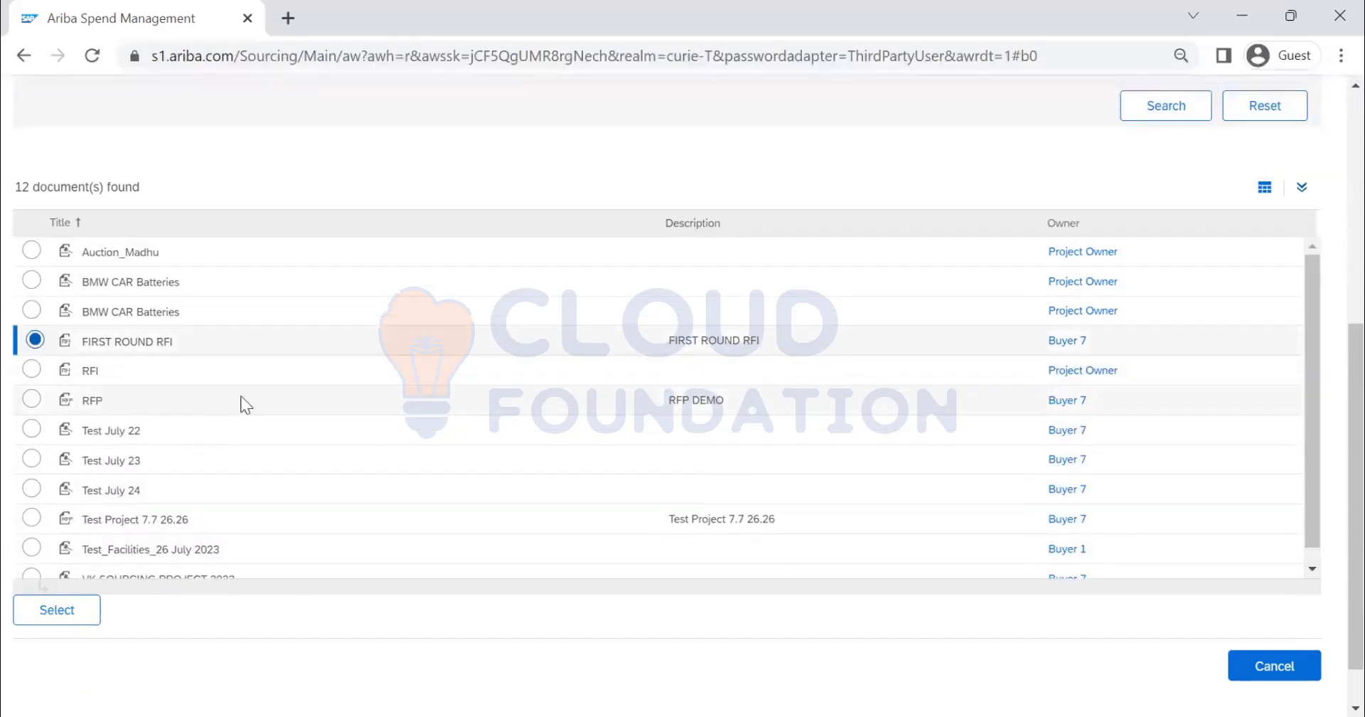
click(53, 617)
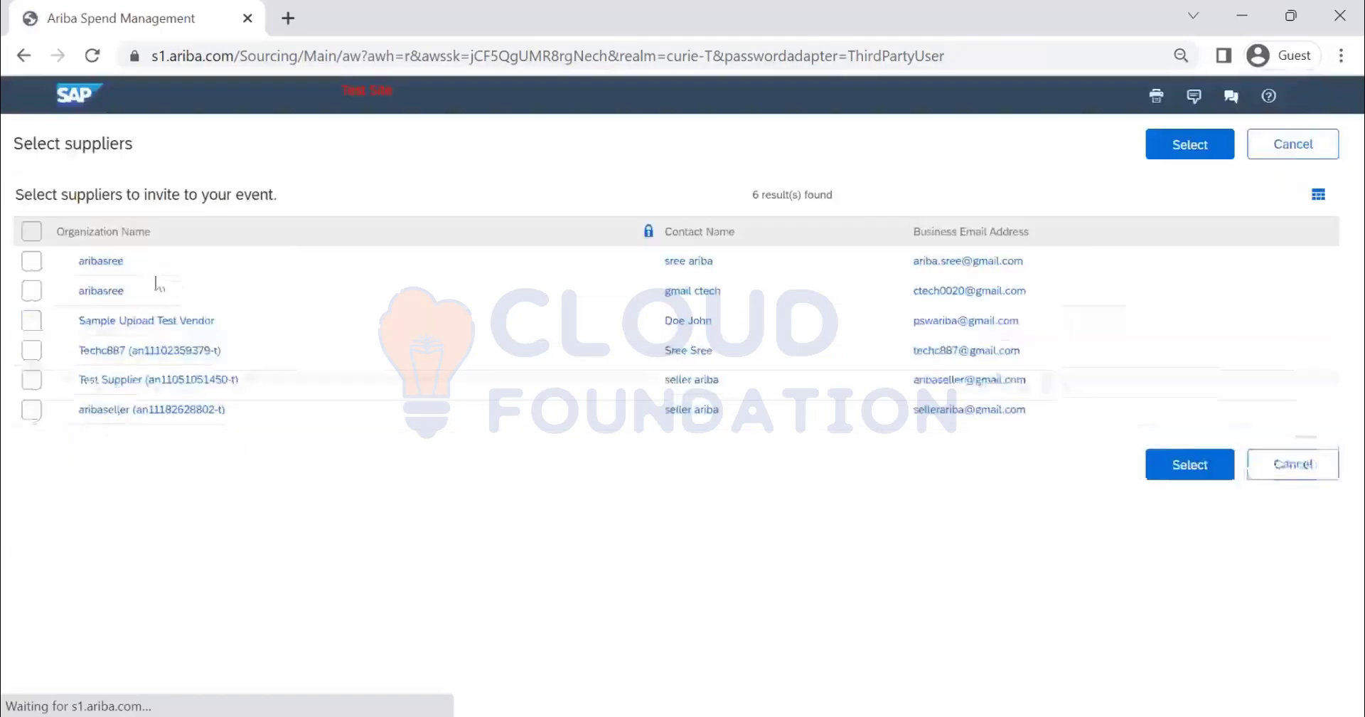
Step: Invite all suppliers listed for the past event and proceed to the auction's content setup
click(32, 232)
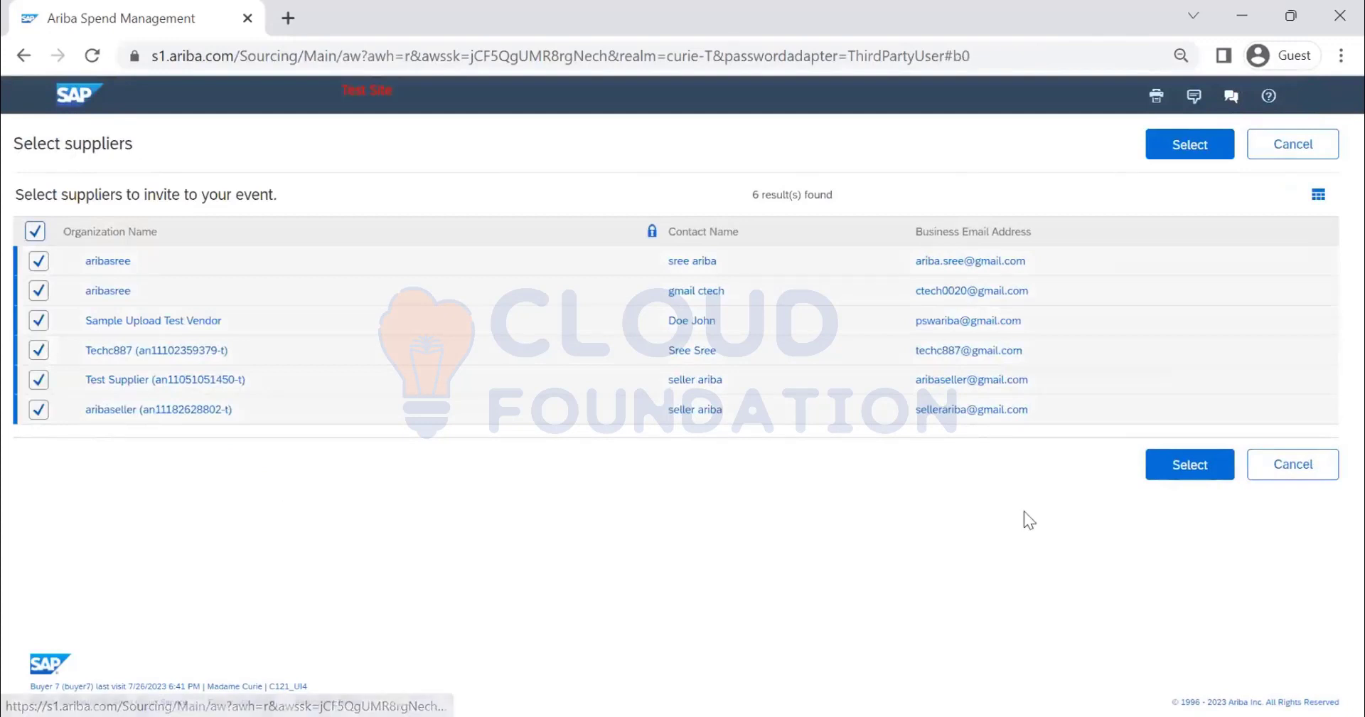
click(1169, 469)
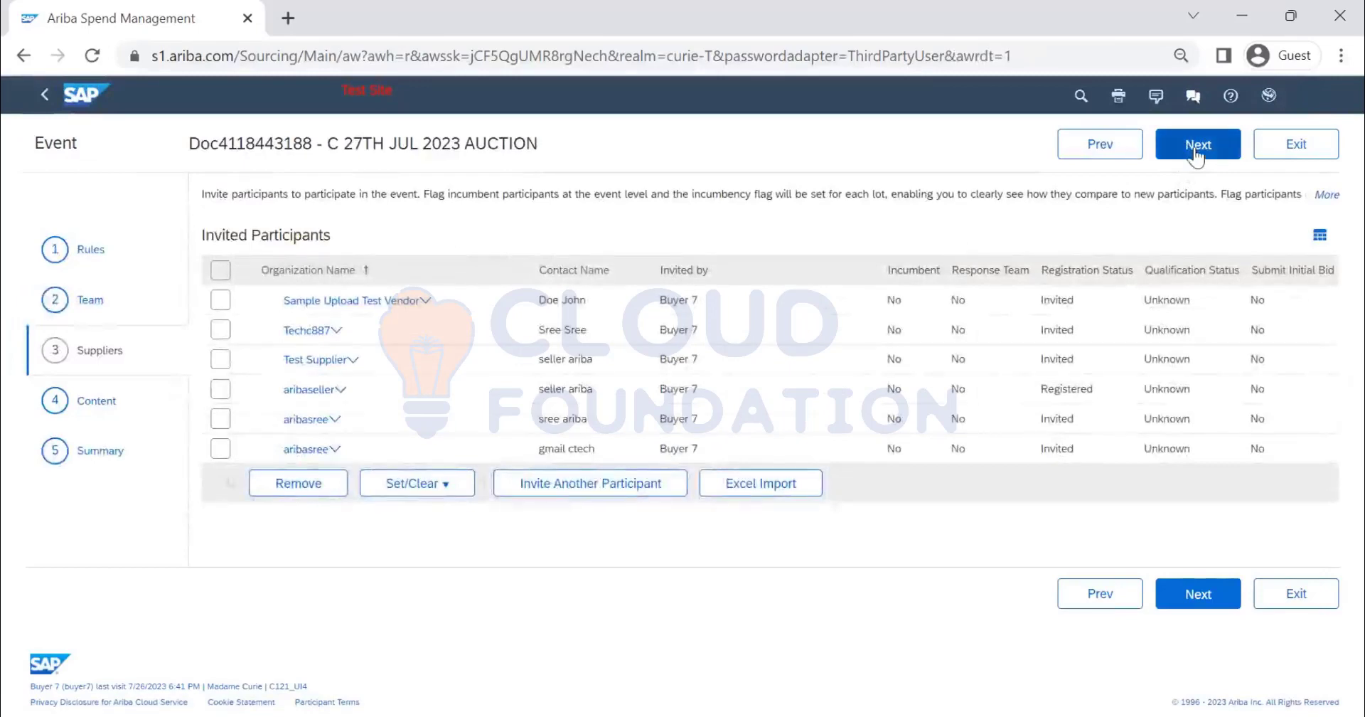
click(1198, 151)
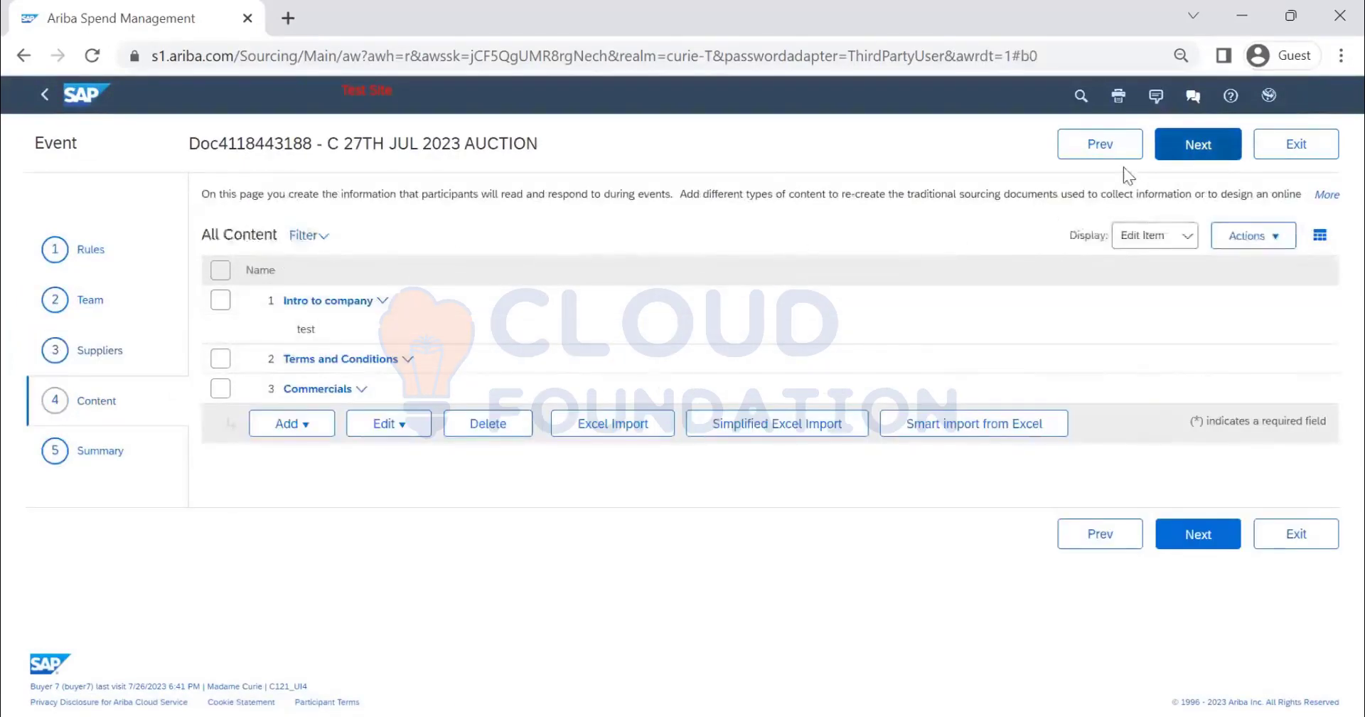
click(1113, 149)
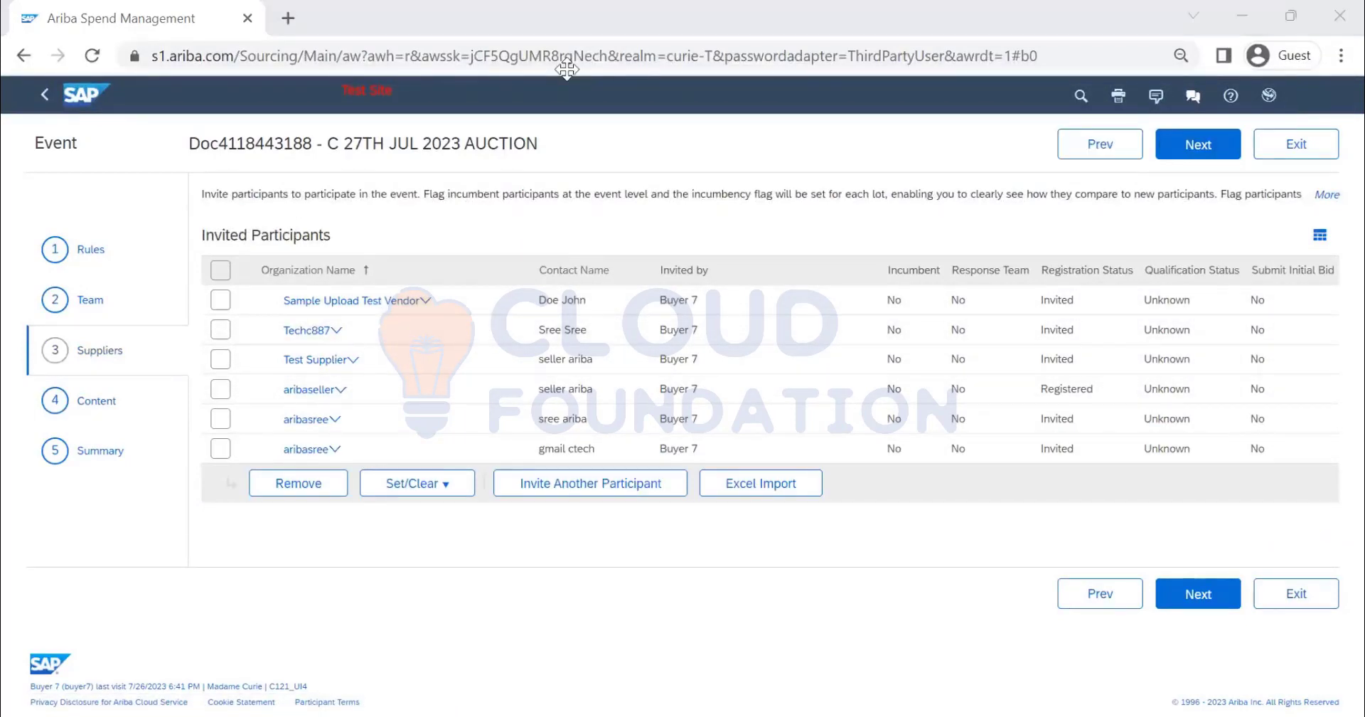
click(1200, 145)
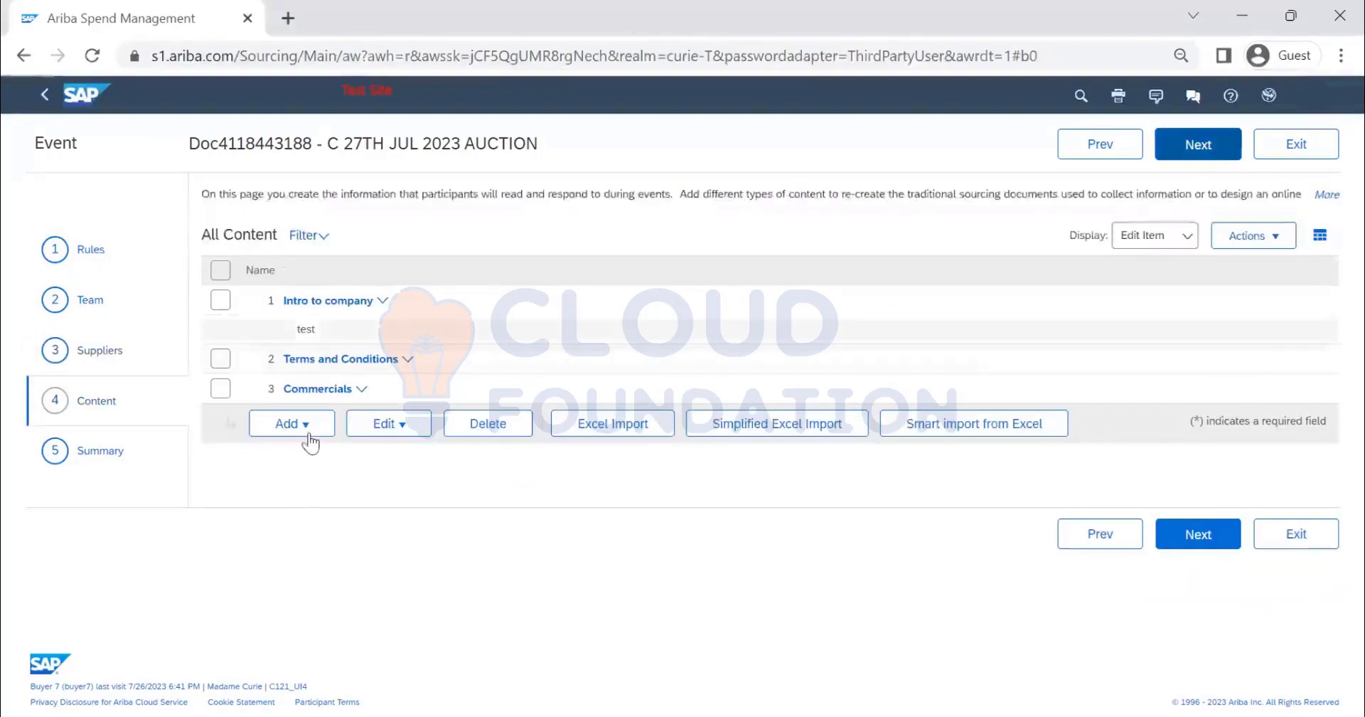
click(292, 424)
key(ctrl+a)
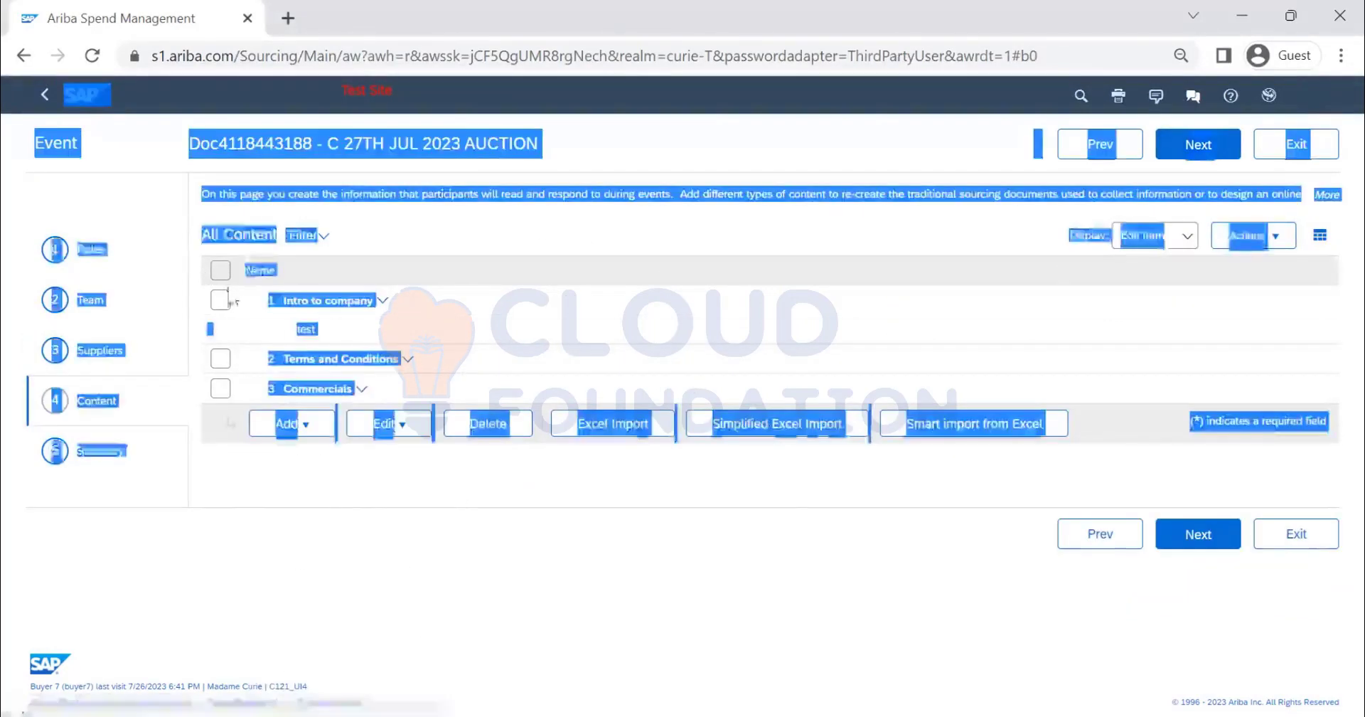
click(229, 302)
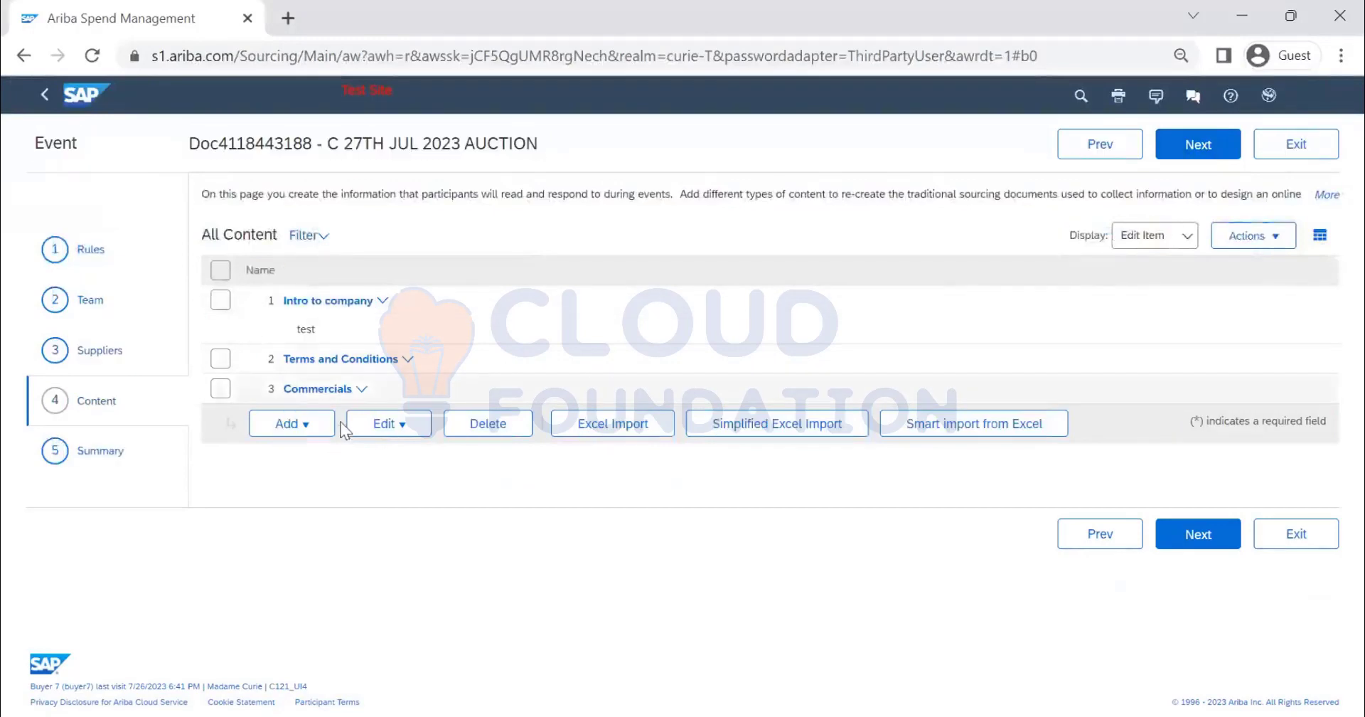
Step: Delete all existing content items: Intro to company, Terms and Conditions, and Commercials
click(220, 270)
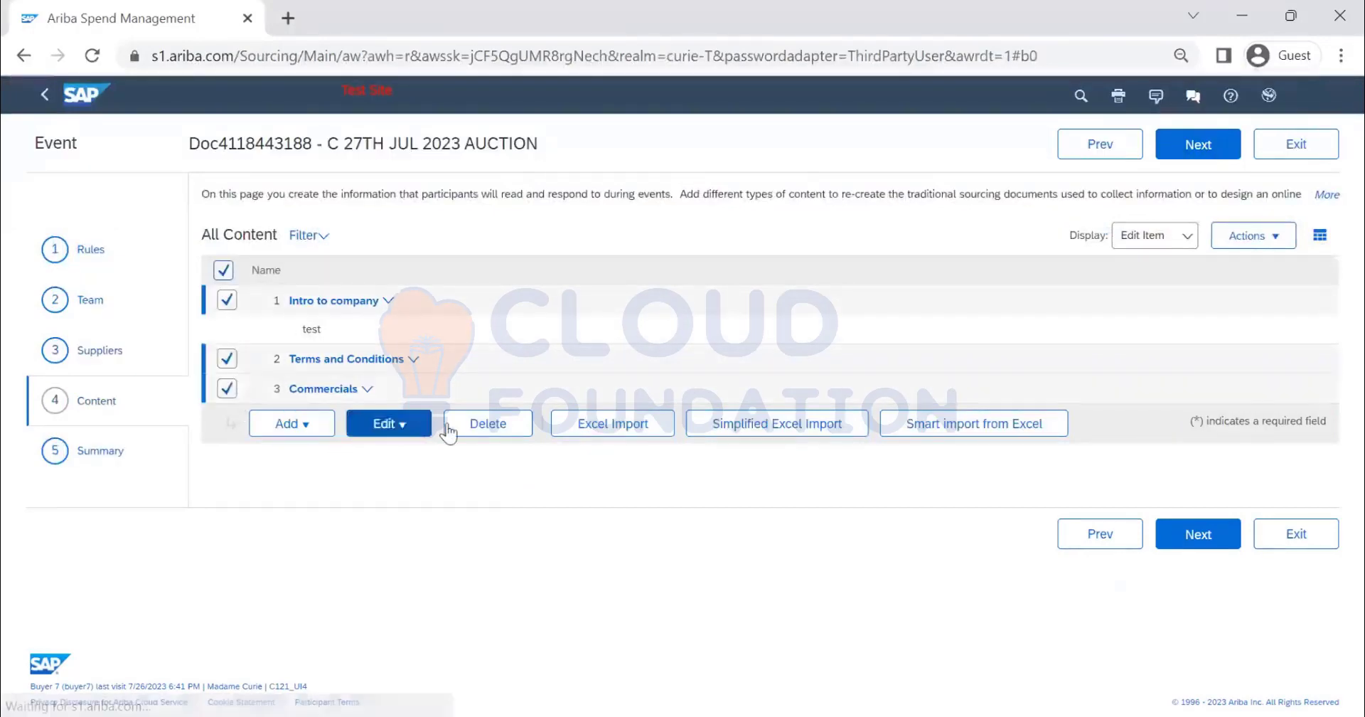
click(469, 425)
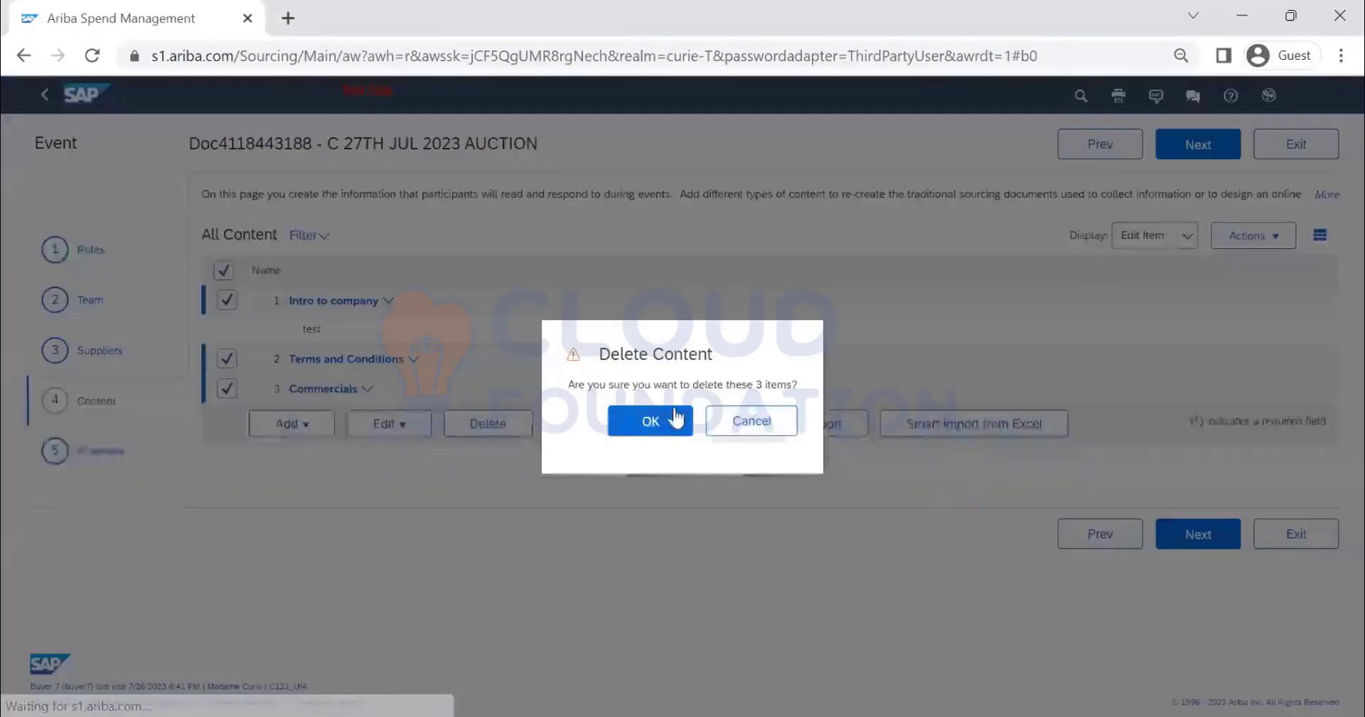
click(668, 421)
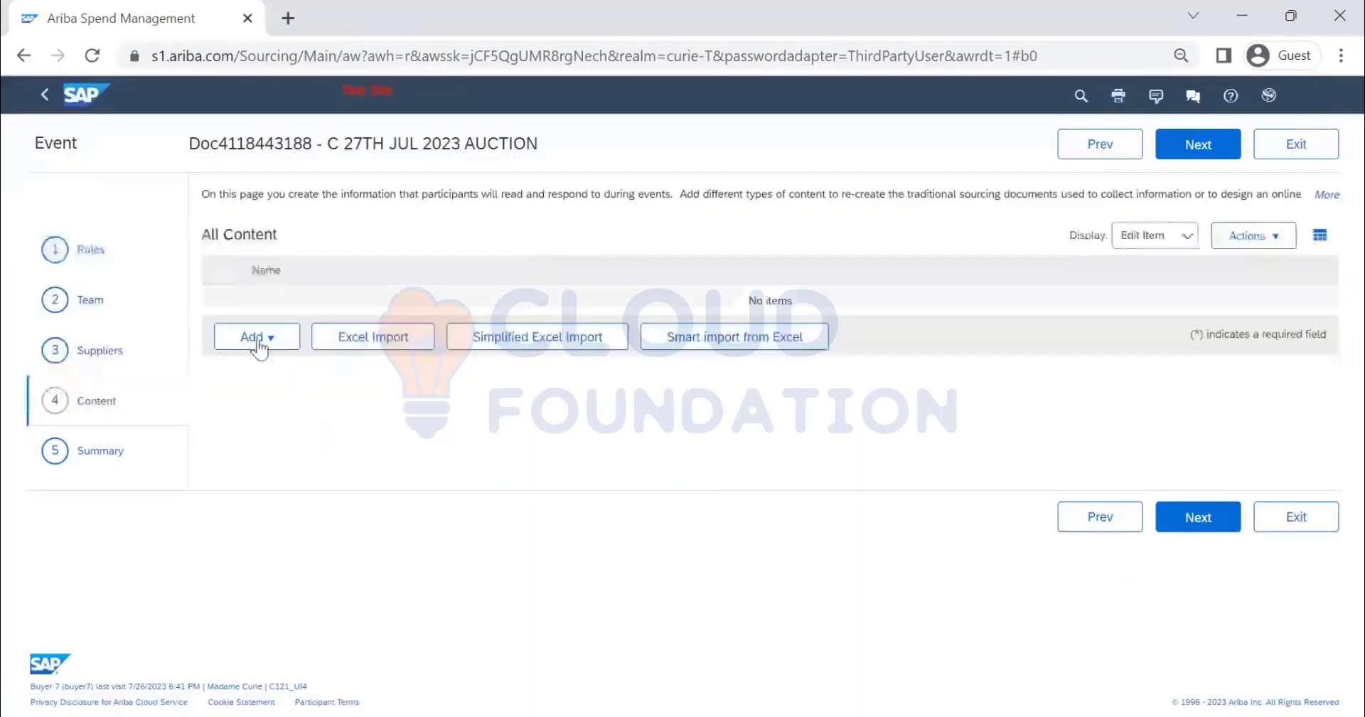
Step: Start a new line item in the event content with LAPTOP as both its name and description
click(256, 336)
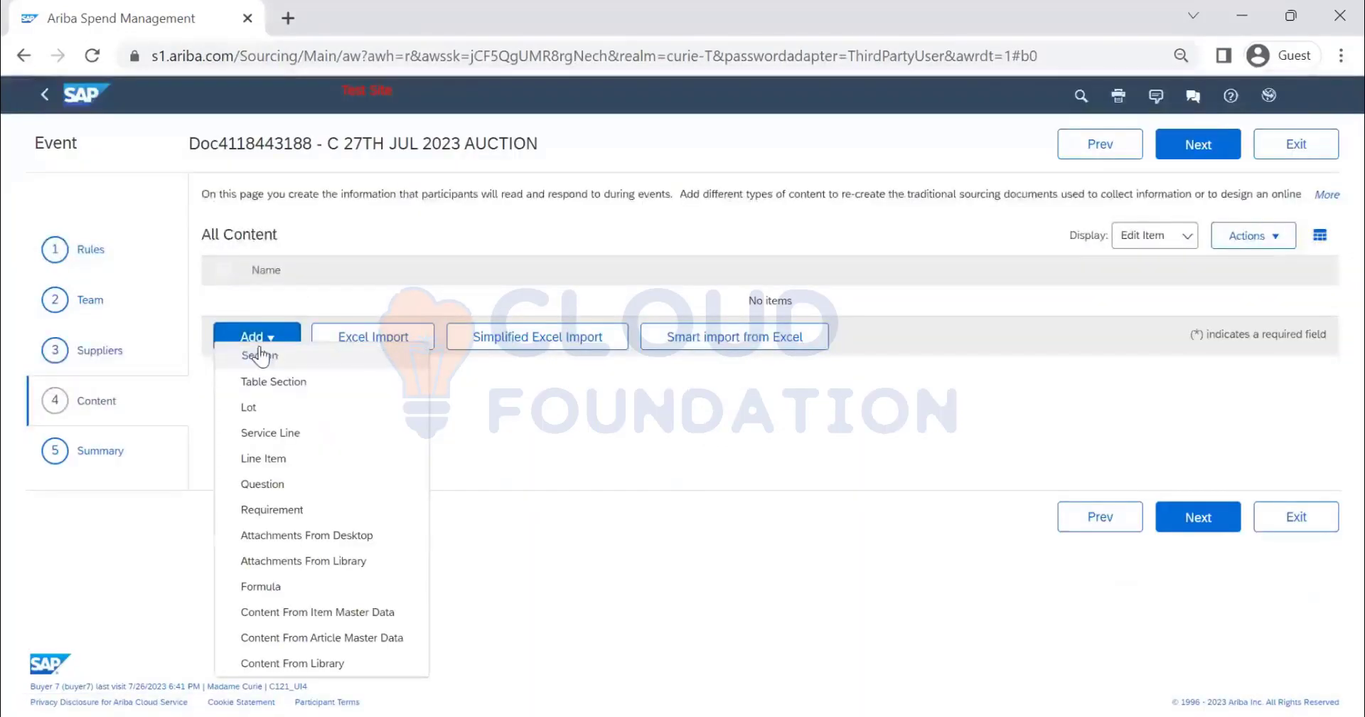
click(281, 459)
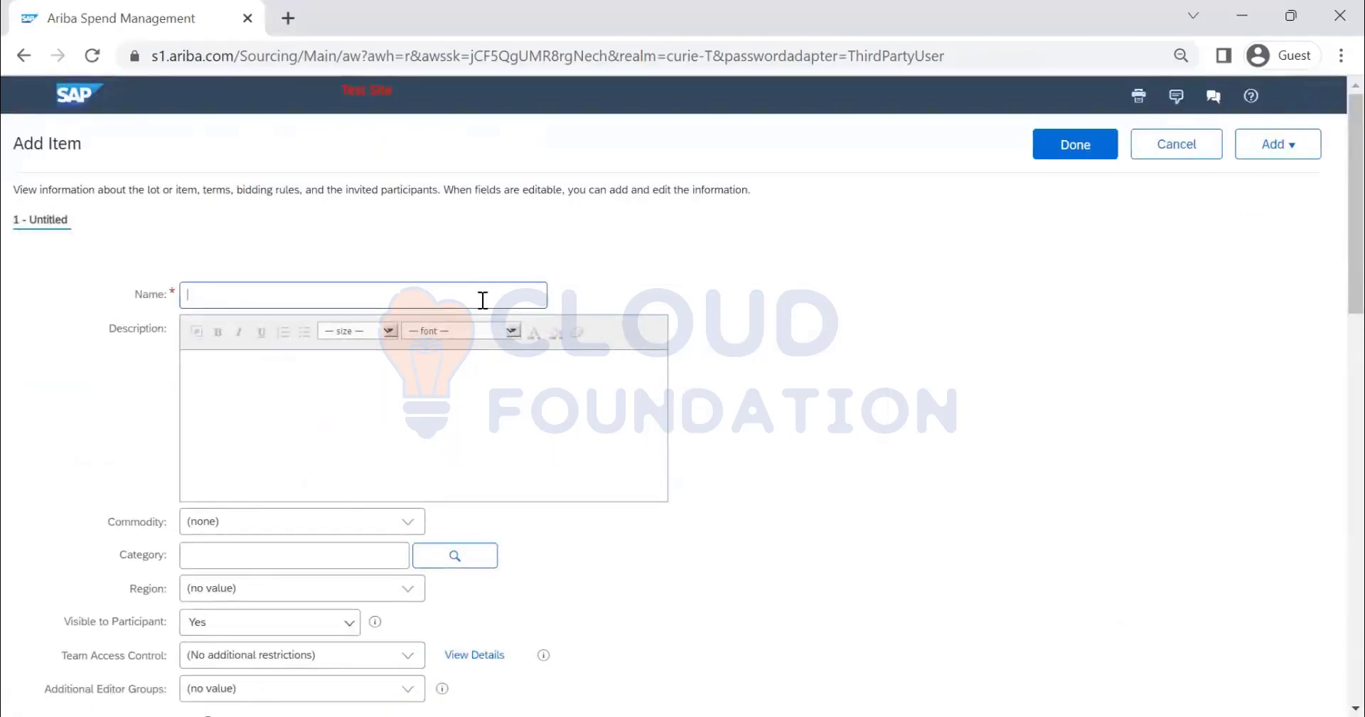
click(483, 300)
text(LAPTOP)
drag(366, 292, 122, 334)
key(ctrl+c)
click(238, 382)
key(ctrl+v)
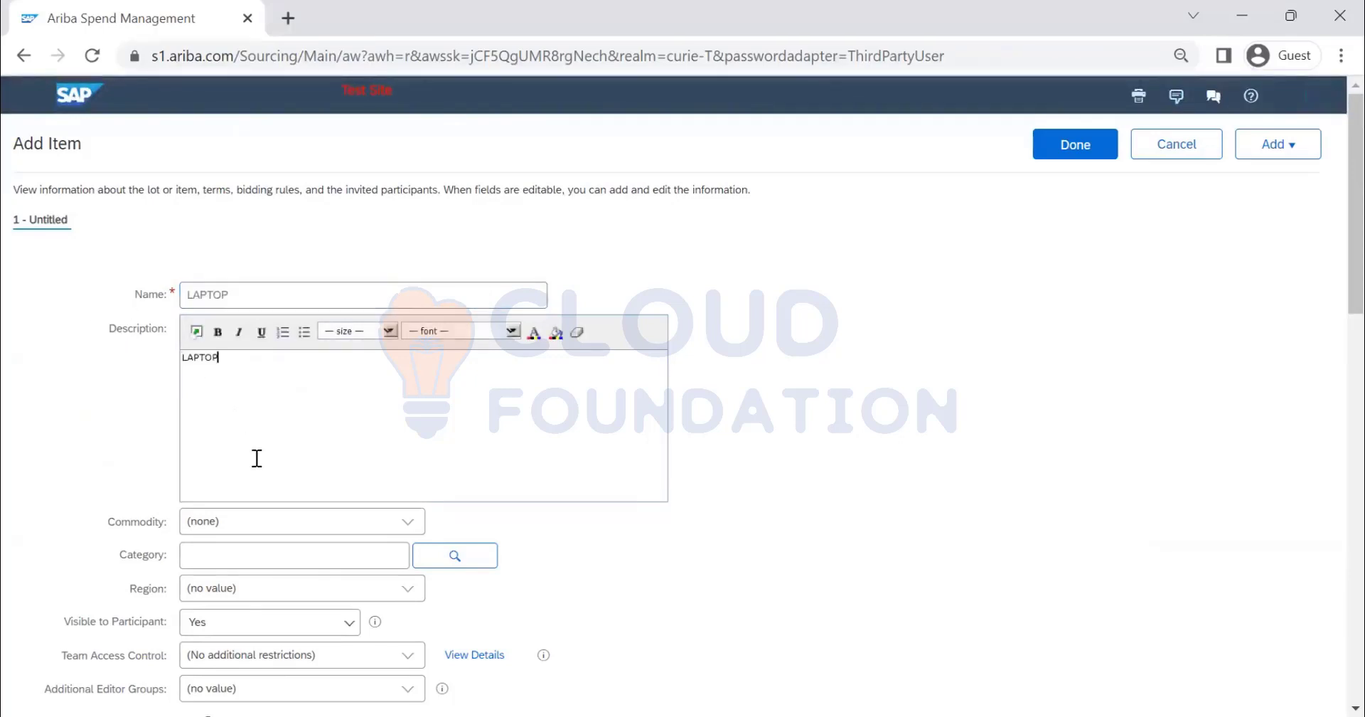
Step: Assign the commodity Laptop 1022 to the LAPTOP line item
scroll(348, 482, down, 2)
click(403, 420)
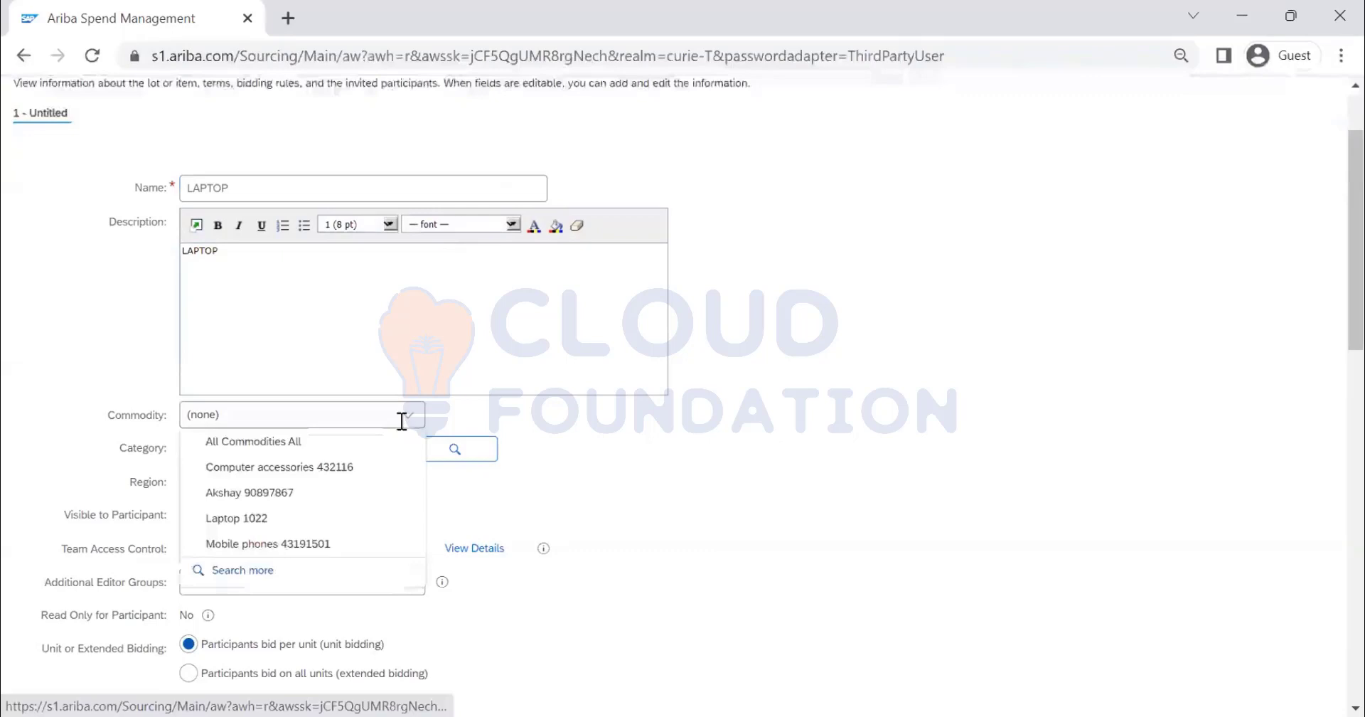
click(351, 524)
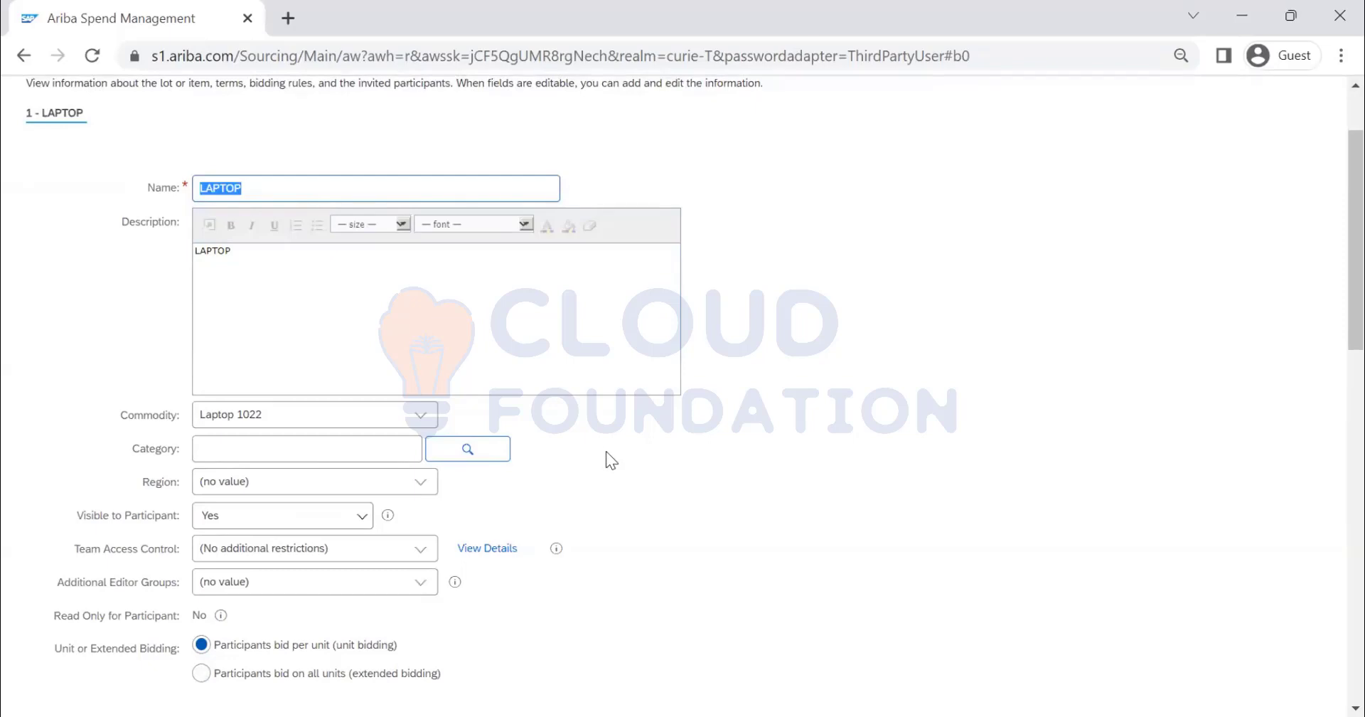
Step: Set the quantity in the LAPTOP line item's terms to 10 each
scroll(553, 471, down, 1)
scroll(553, 472, down, 6)
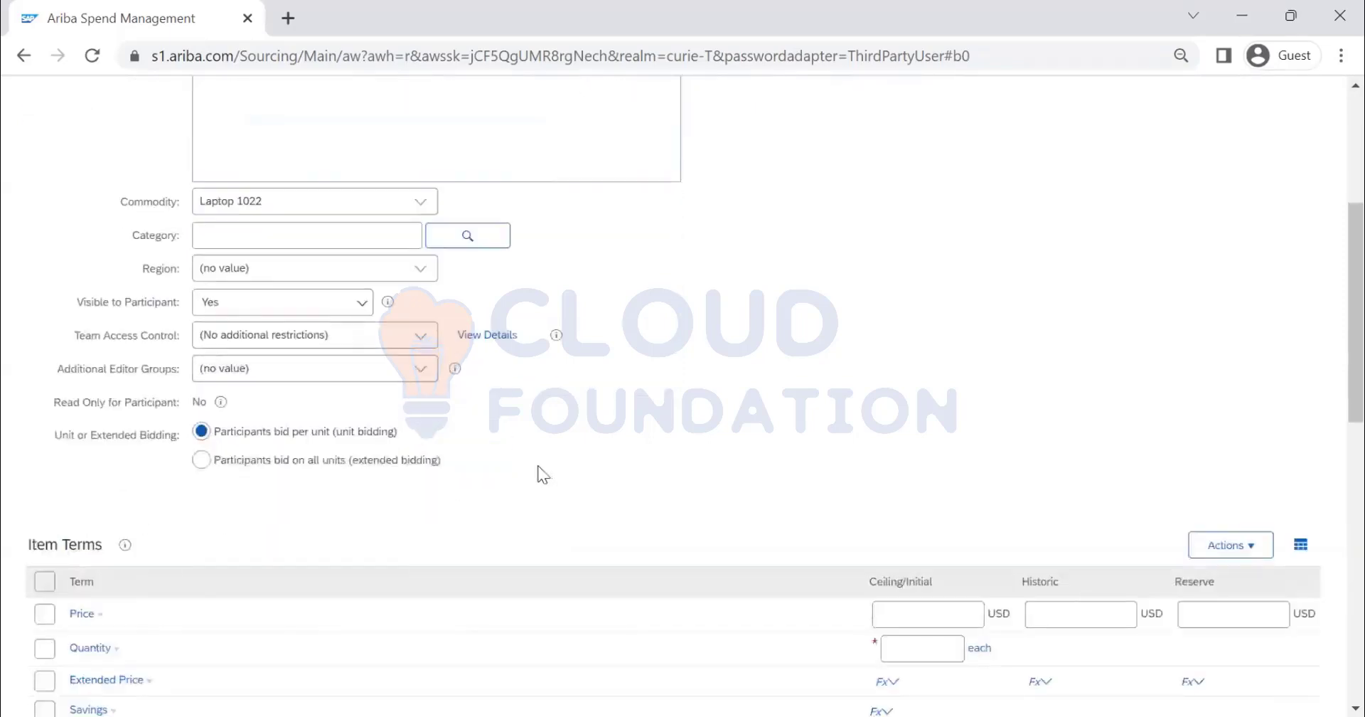
scroll(512, 467, up, 3)
scroll(308, 445, up, 3)
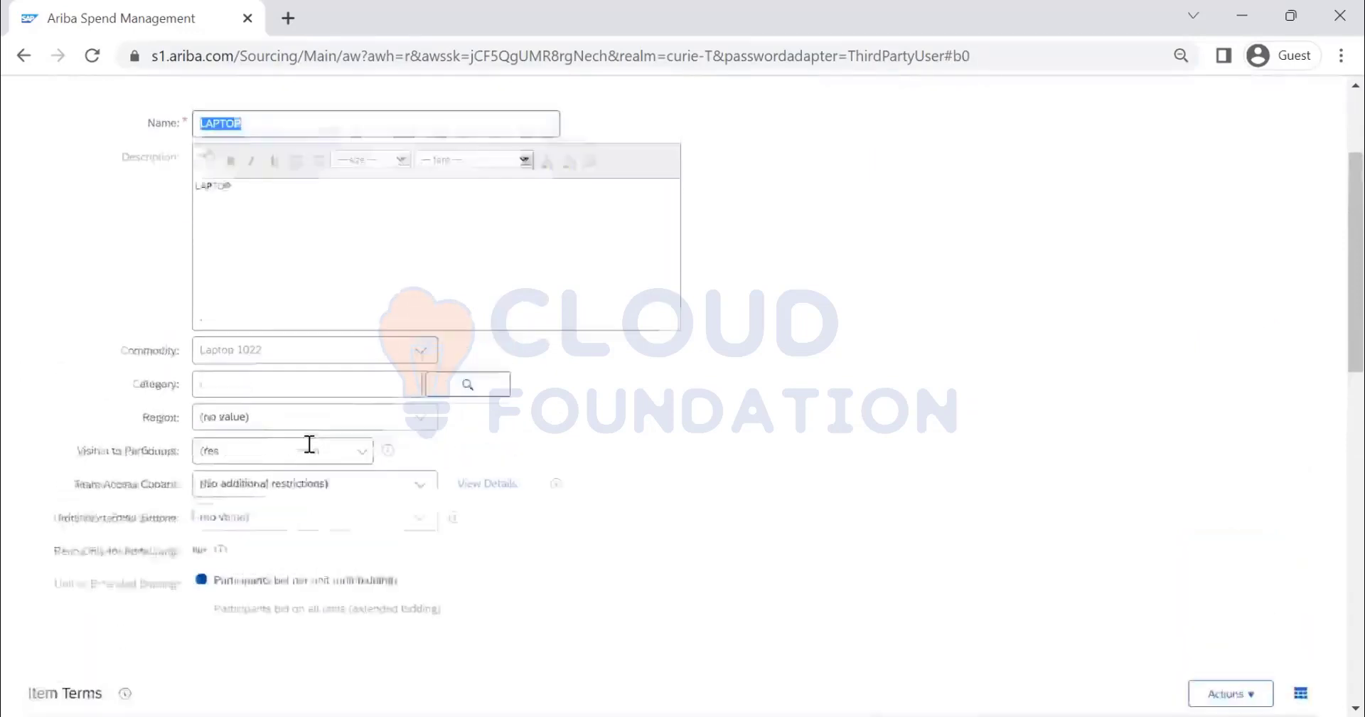
scroll(268, 435, down, 3)
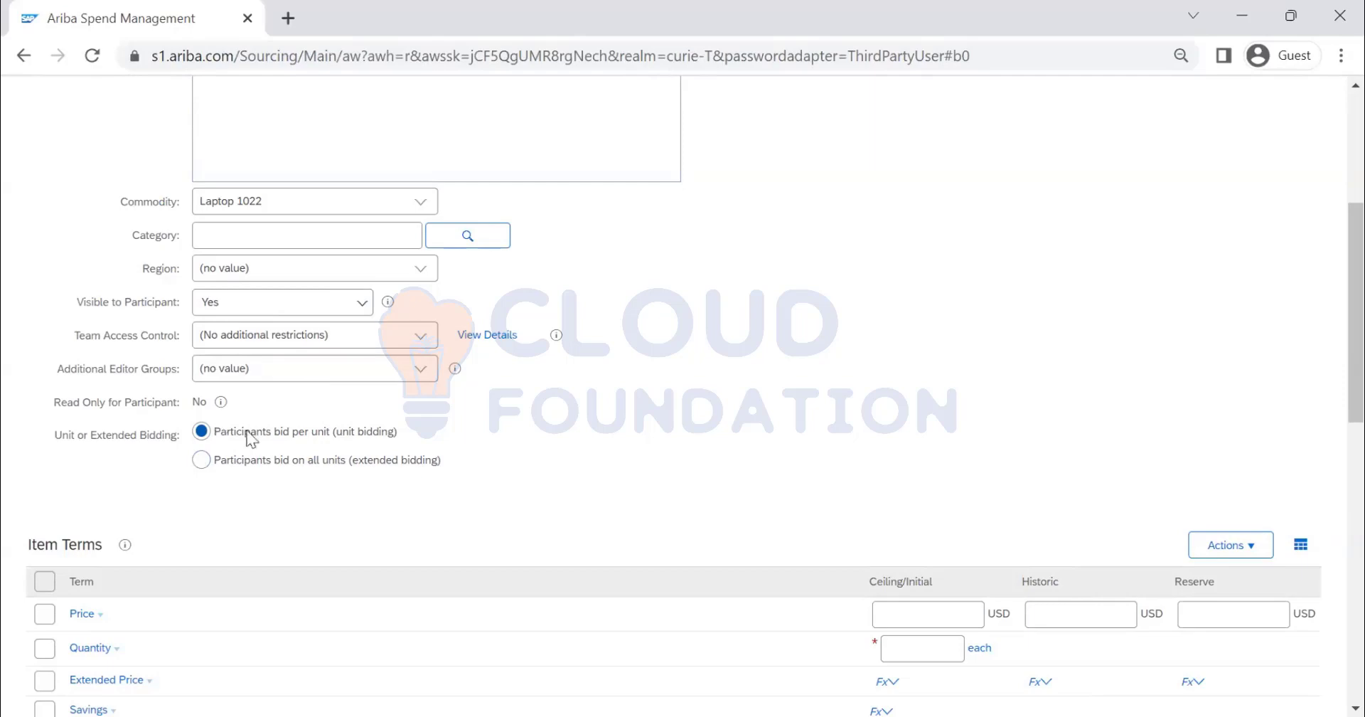
scroll(778, 377, down, 2)
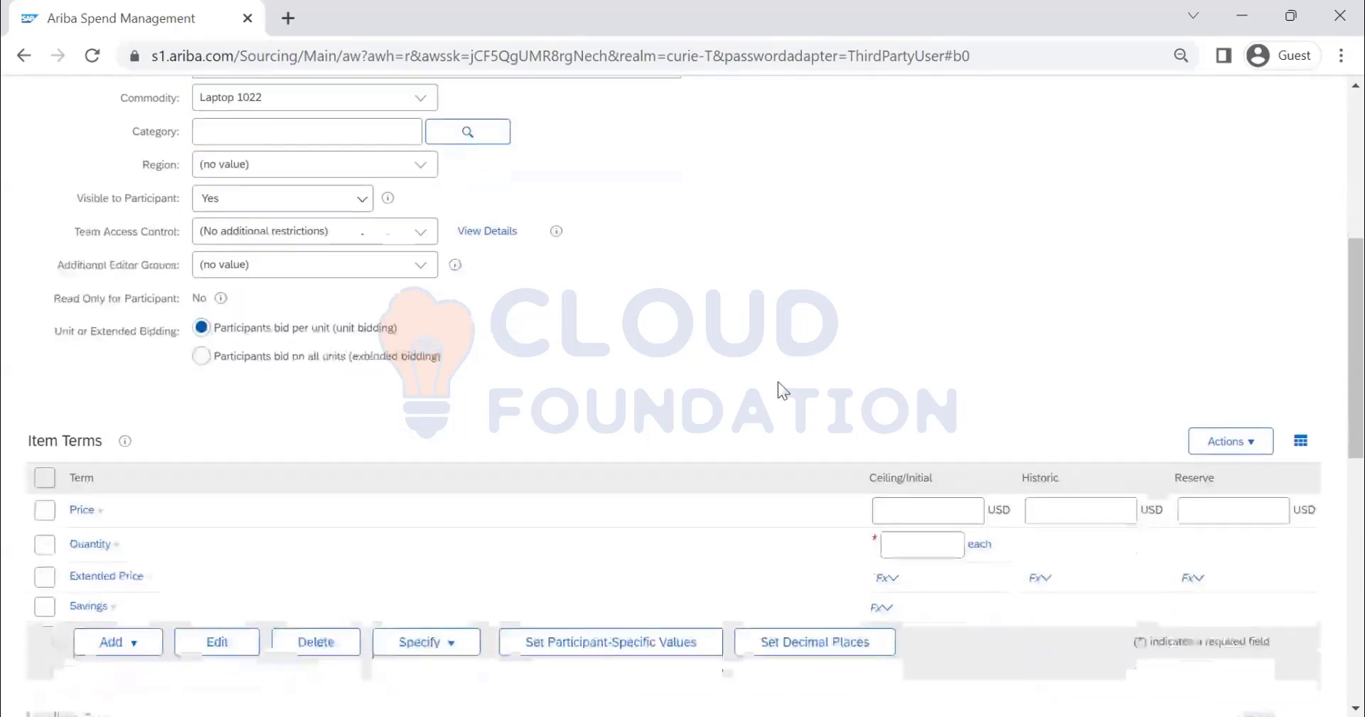
scroll(909, 468, down, 9)
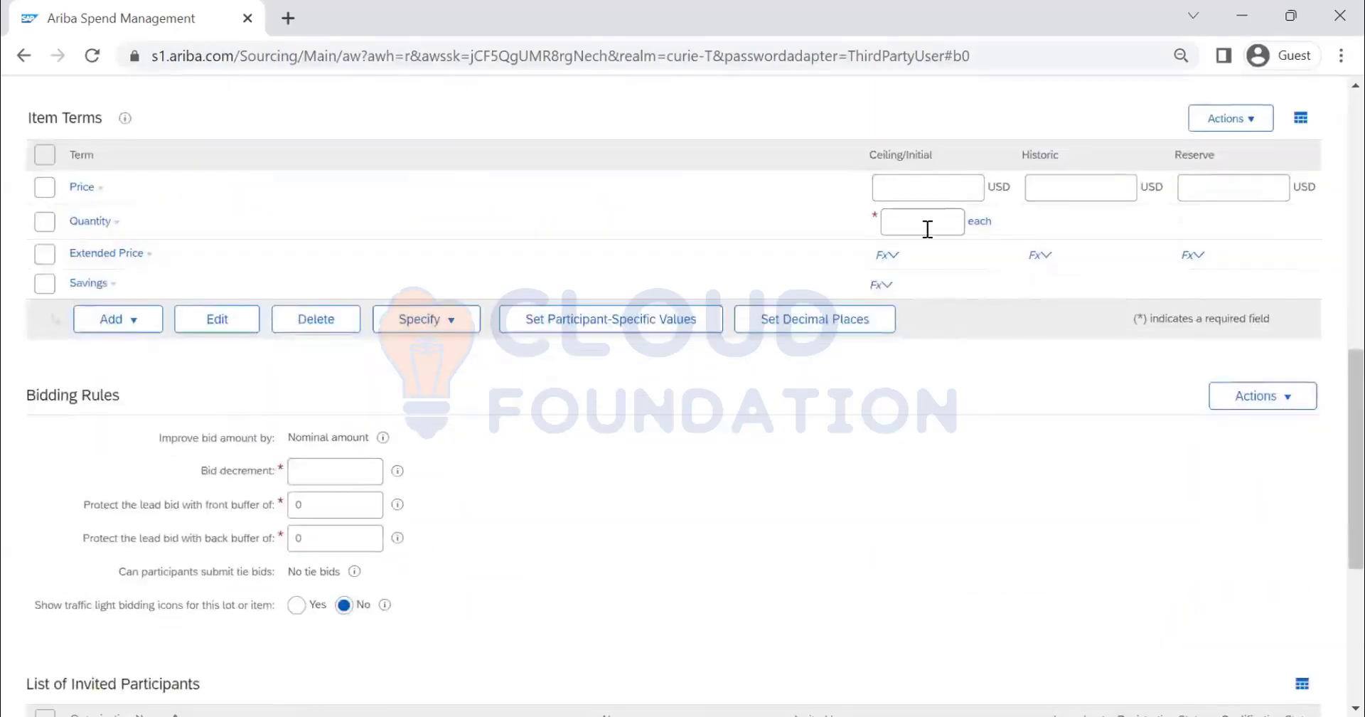
click(923, 226)
text(10)
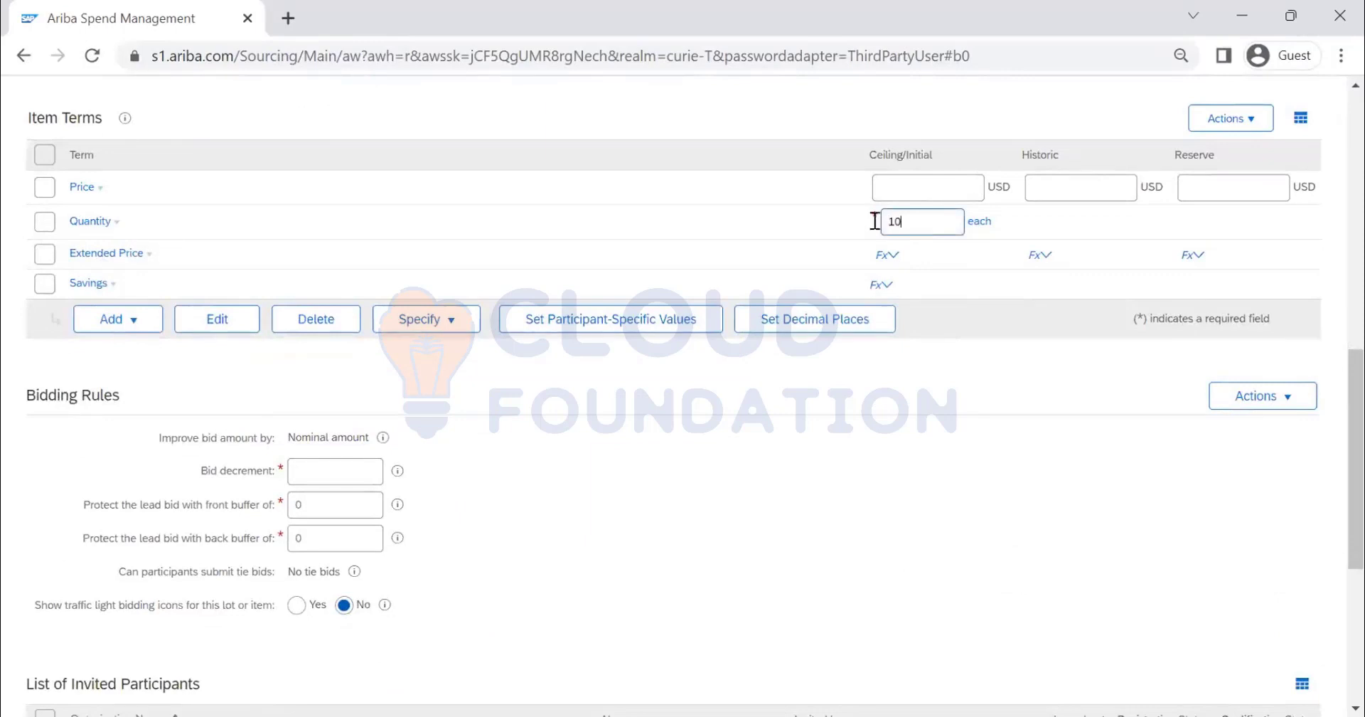
scroll(978, 161, up, 2)
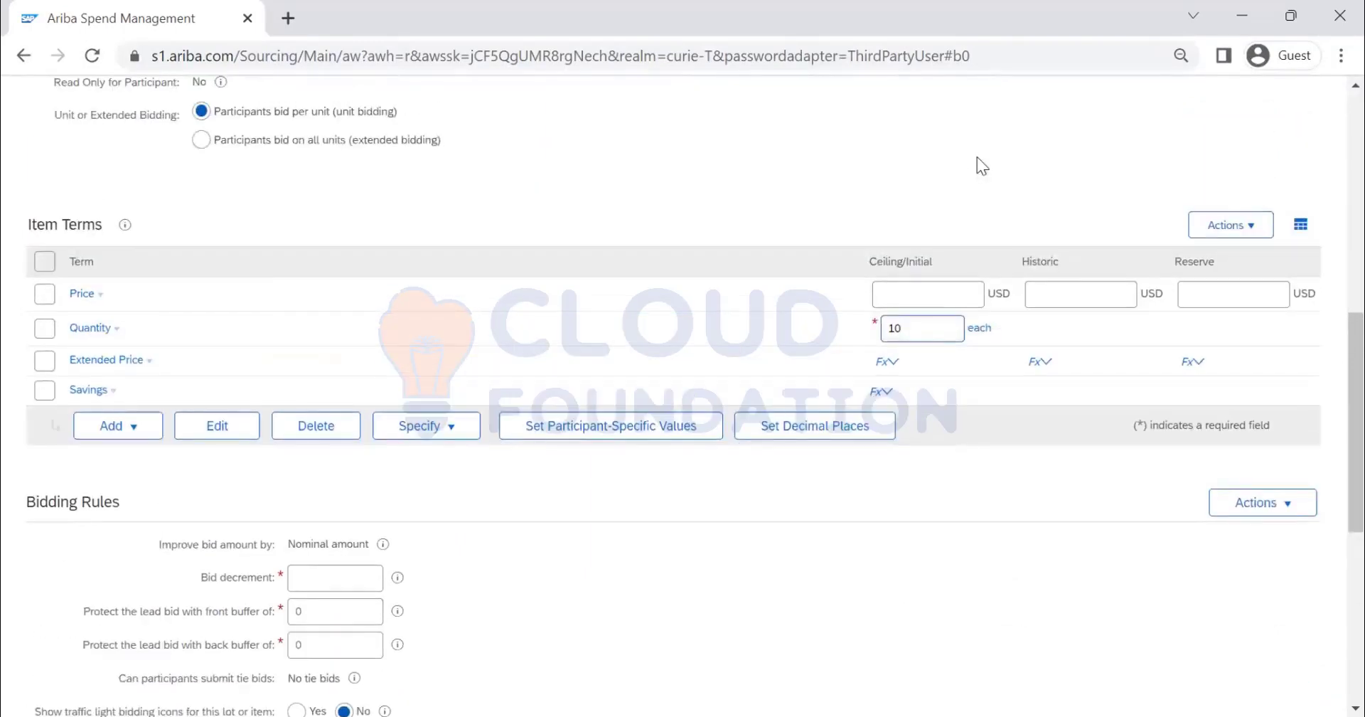
Step: Set the LAPTOP item's historic price to 10,000 USD and its ceiling price to 5,000 USD
click(1067, 299)
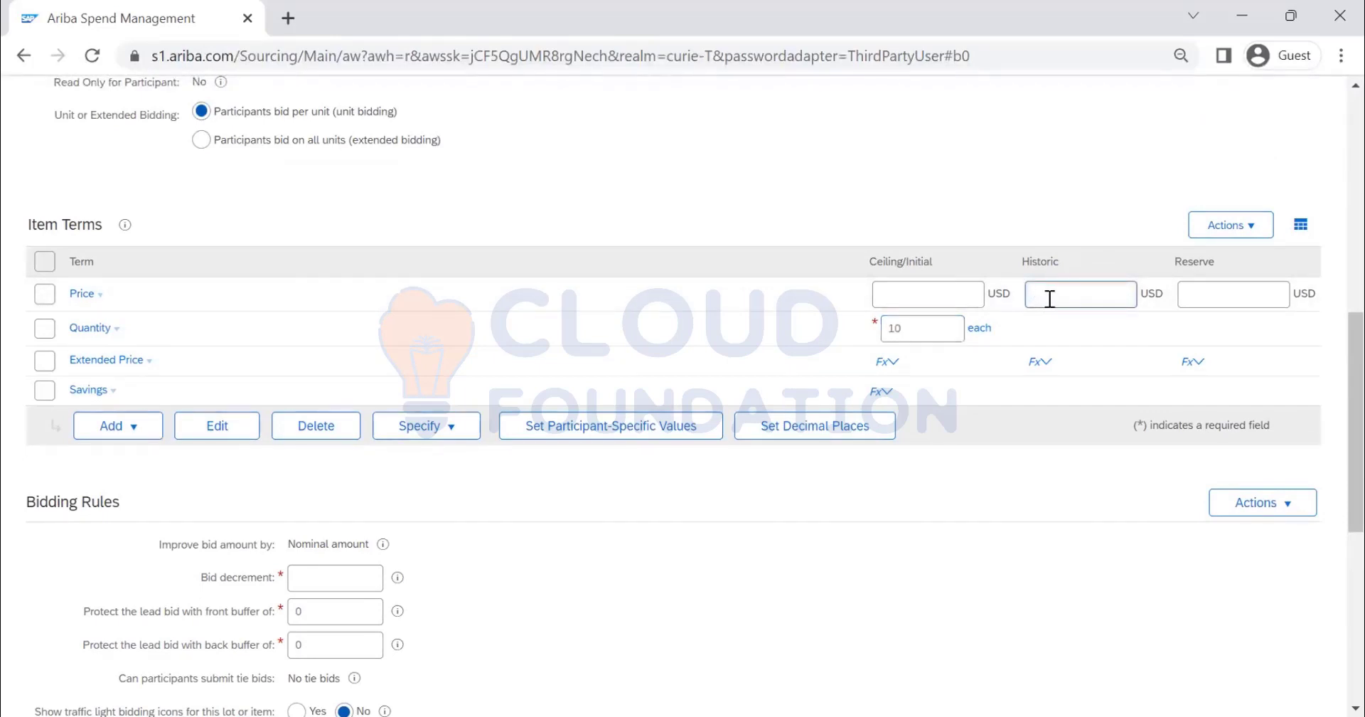
text(10000)
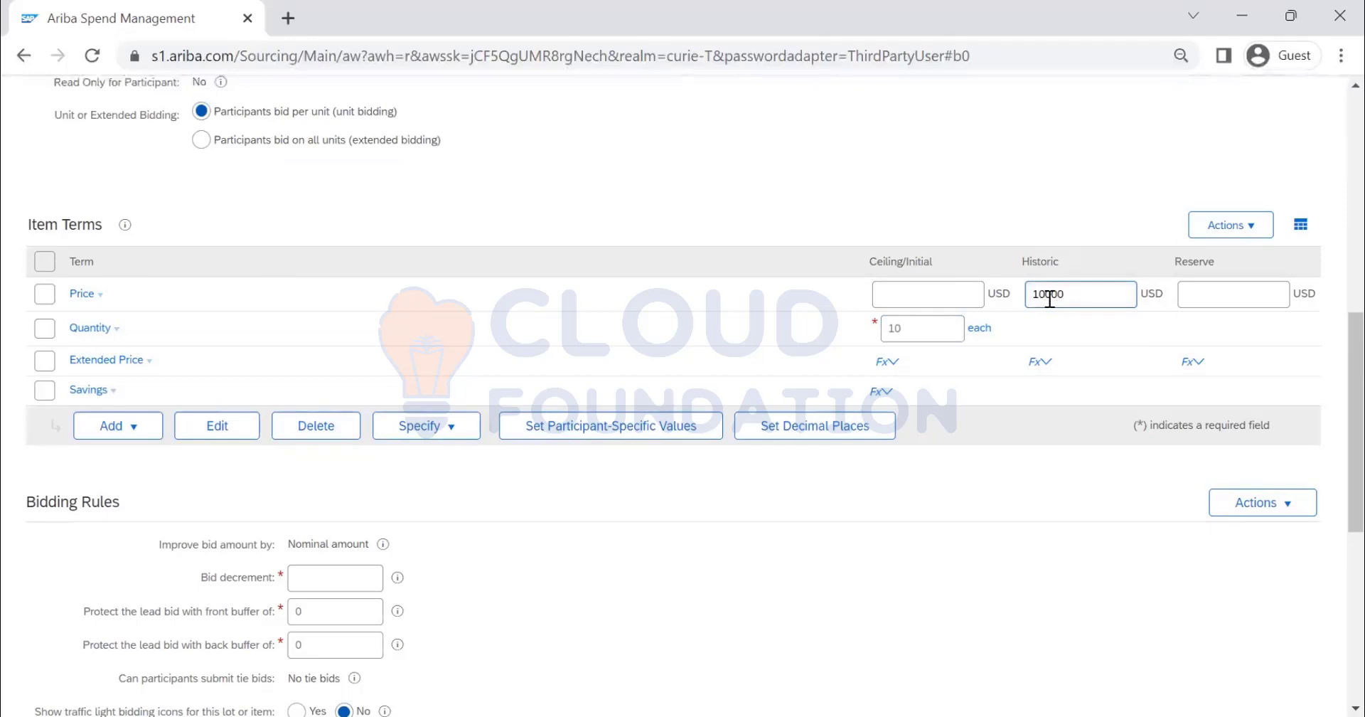
click(933, 298)
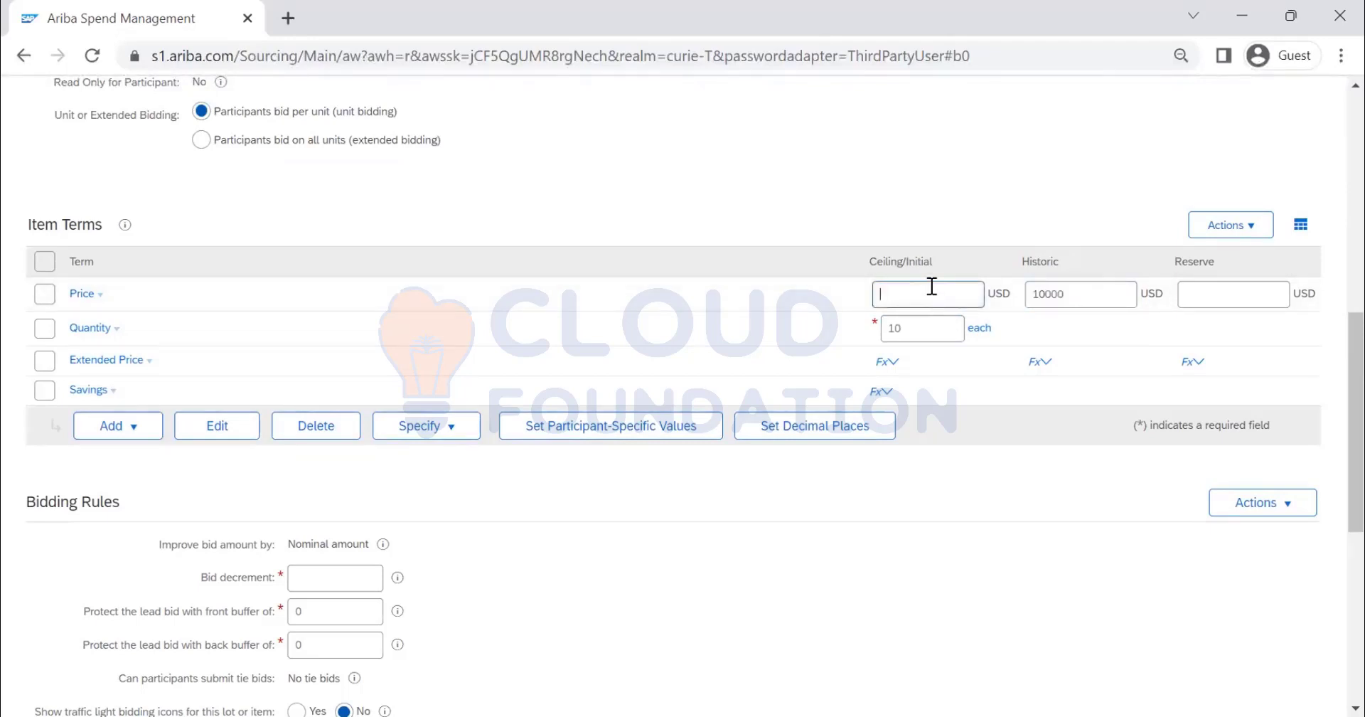
text(5000)
click(1235, 226)
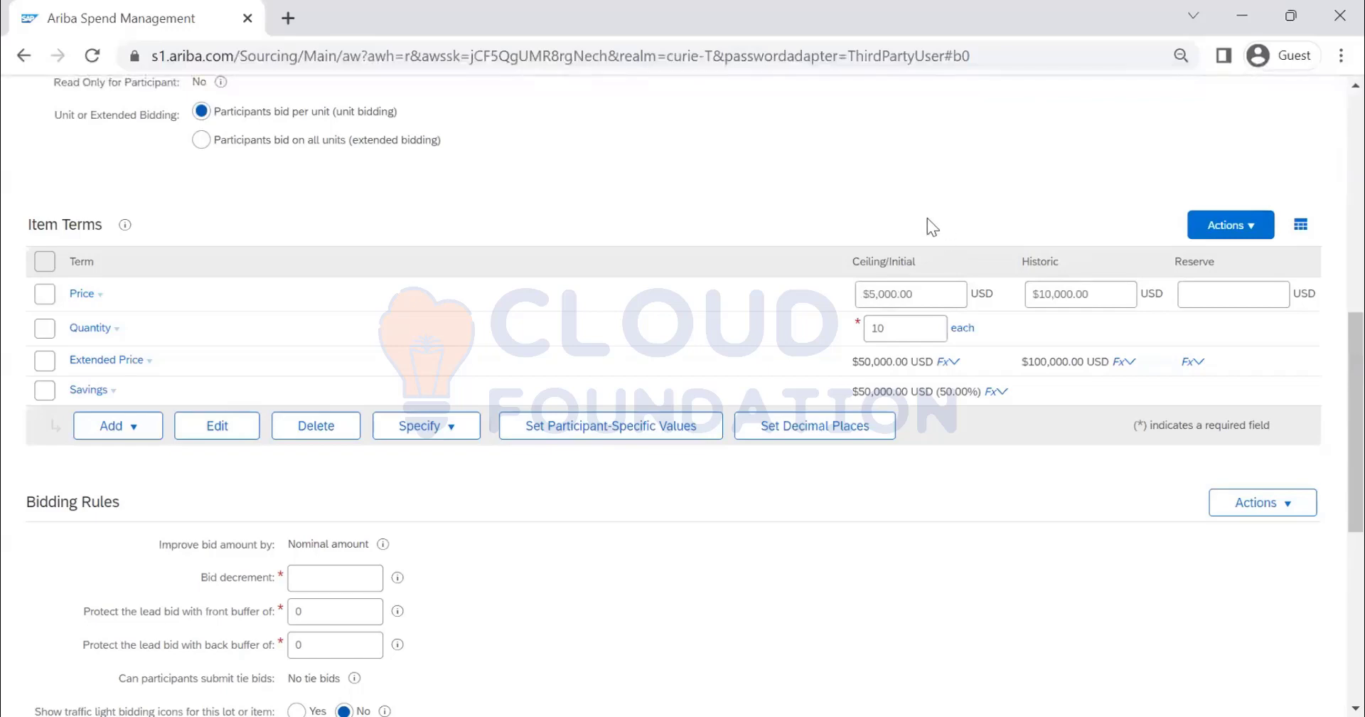
Step: Set the item's bidding rules to a bid decrement of 100 and front and back buffers of 1000
scroll(917, 221, down, 3)
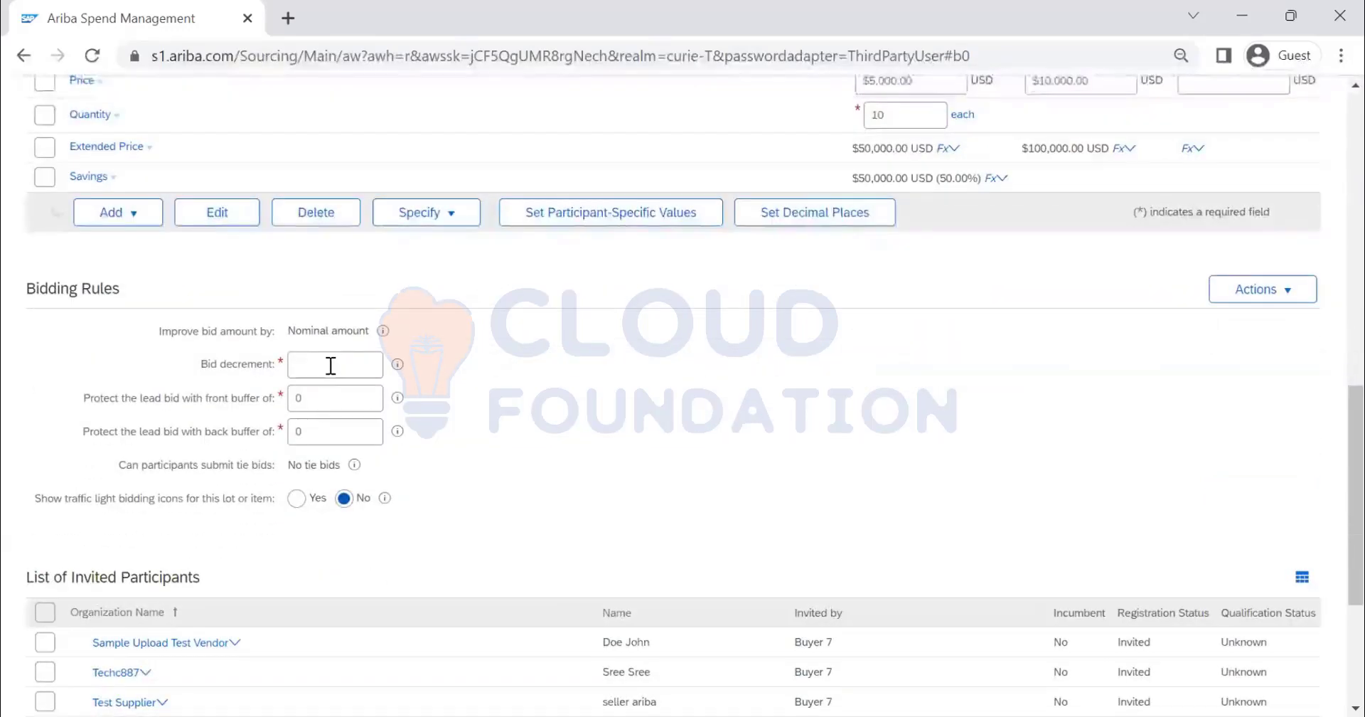
scroll(330, 365, up, 2)
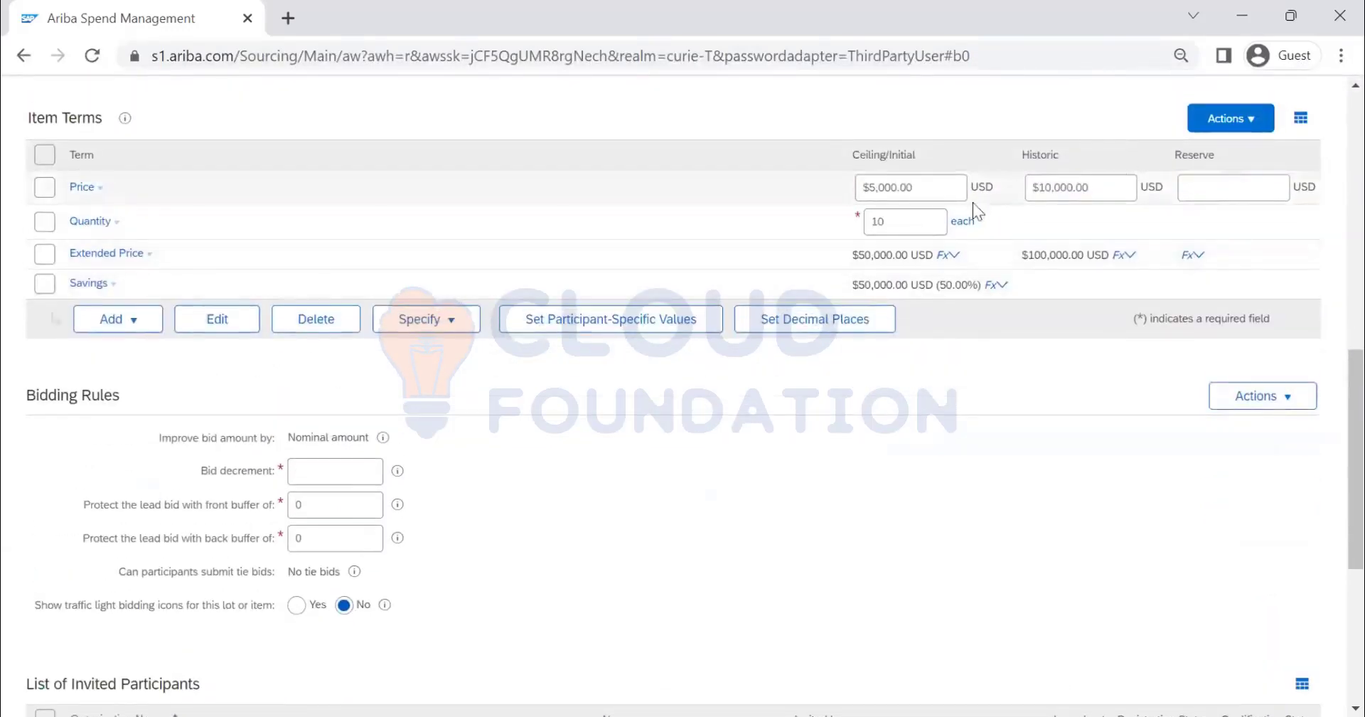
click(359, 471)
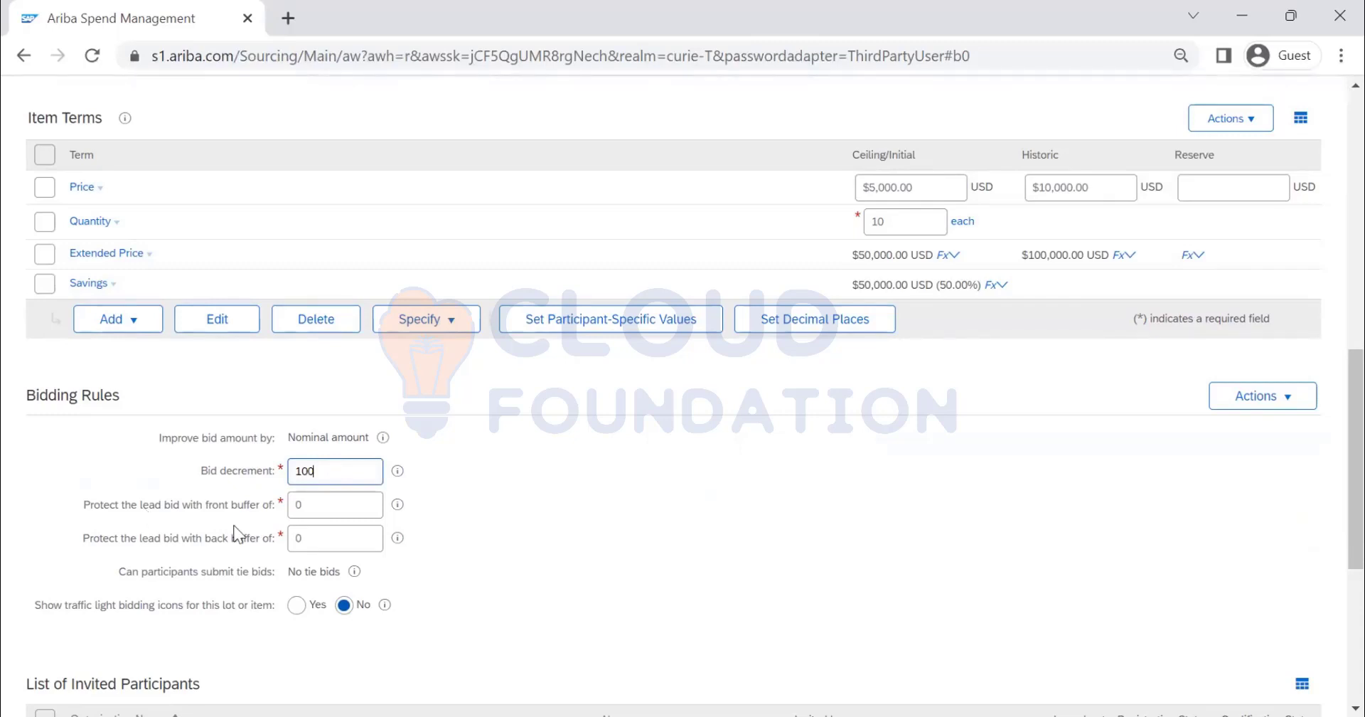
key(Tab)
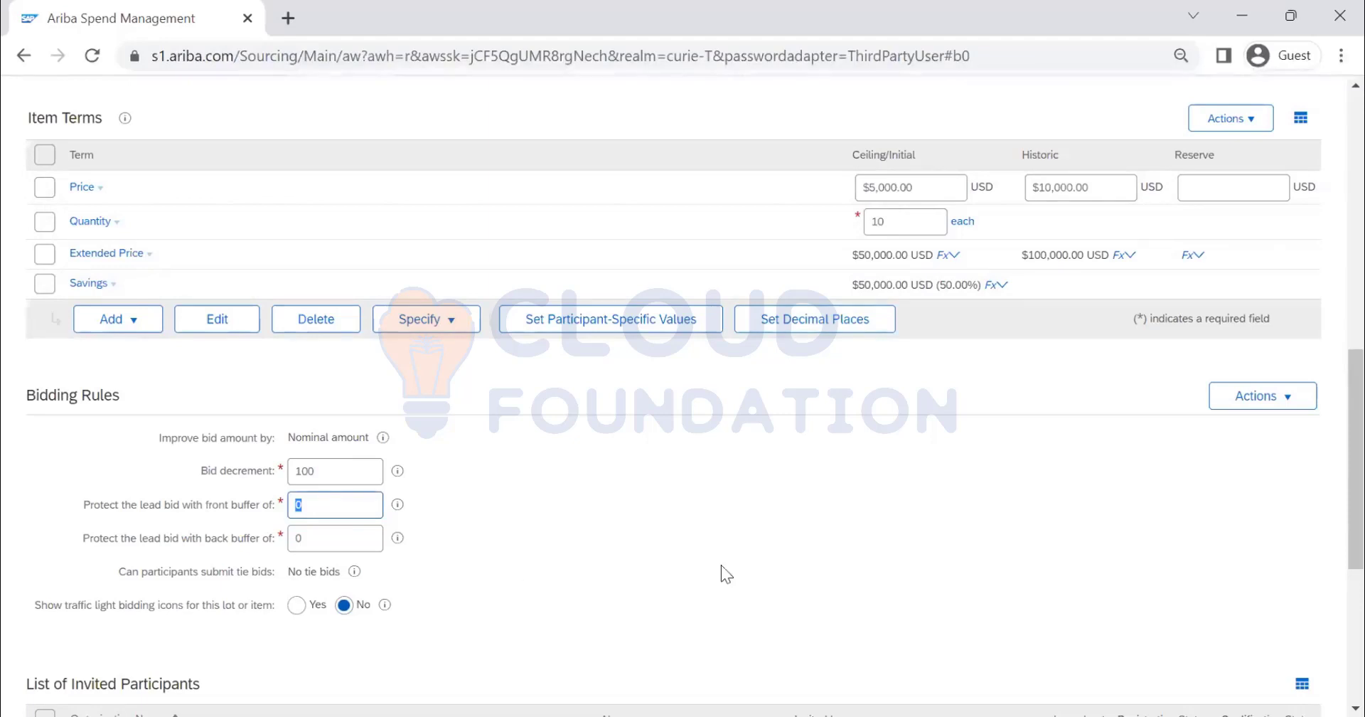
text(1000)
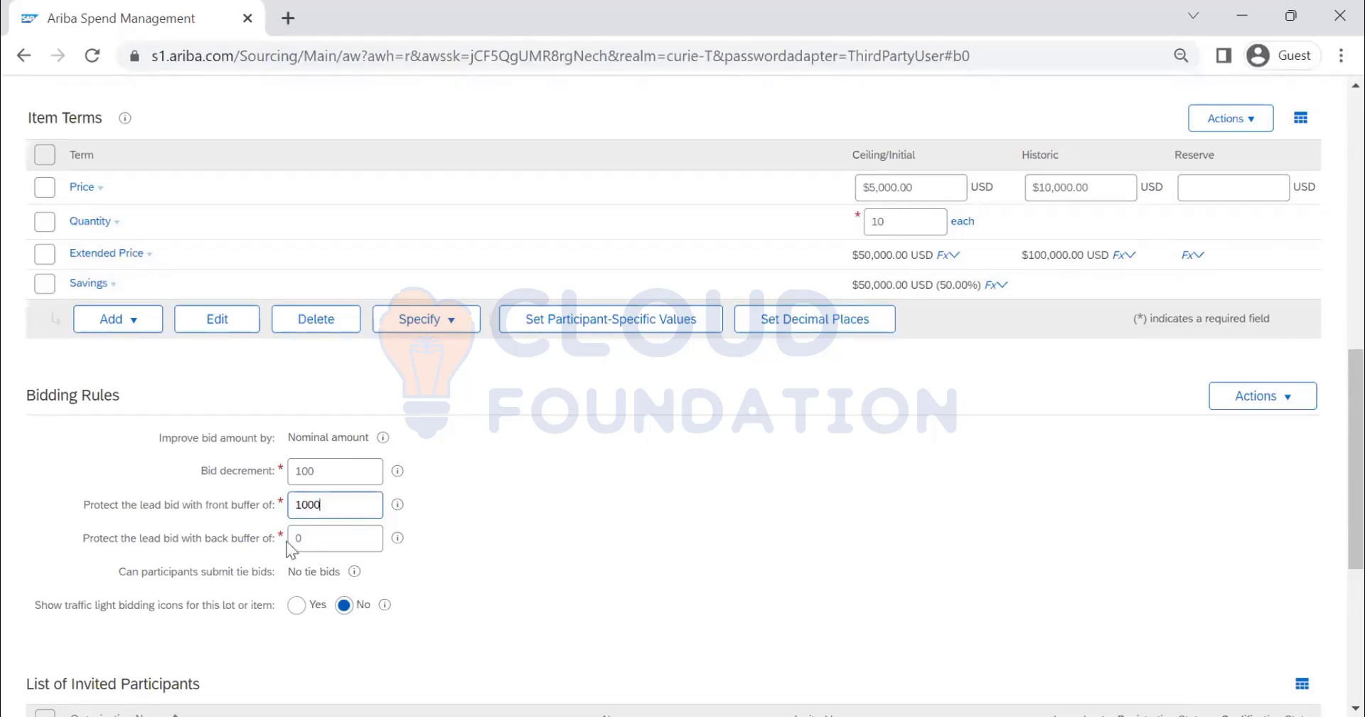
click(299, 539)
text(1000)
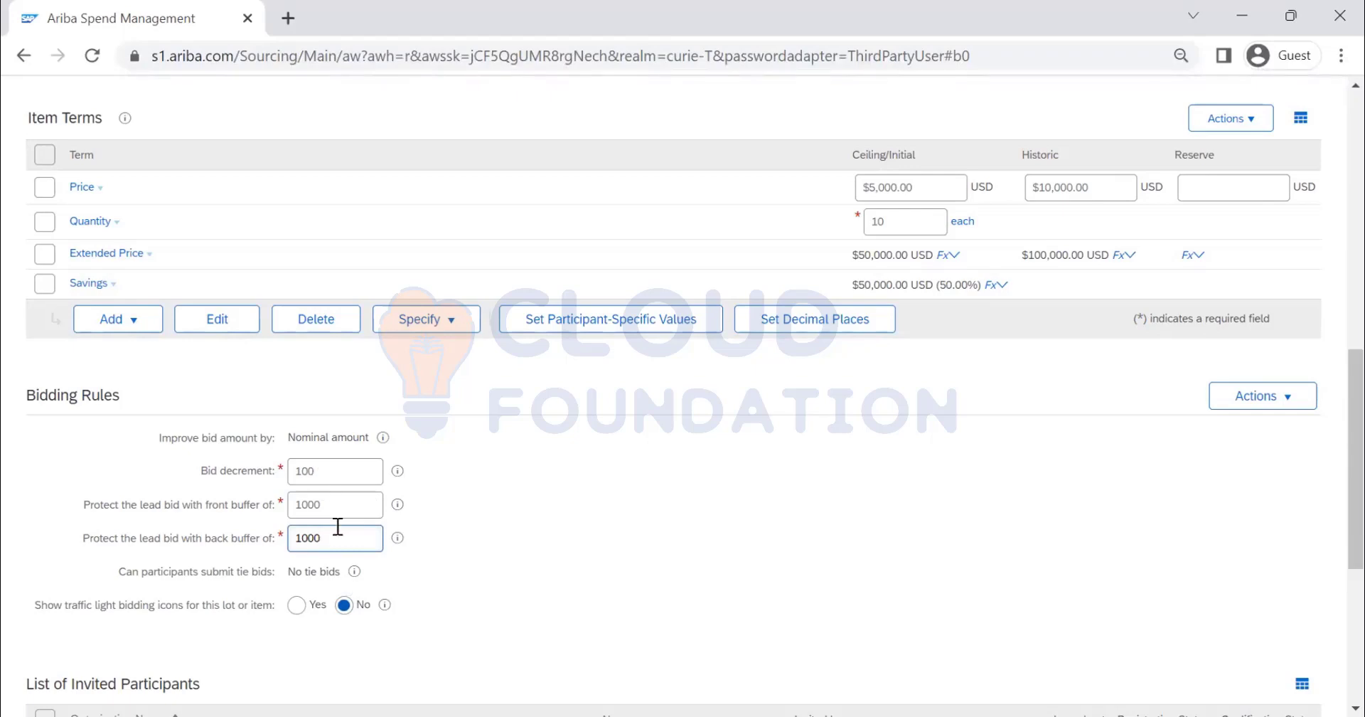
Step: Enable traffic light bidding icons for the item and show the green icon for the best bid only
scroll(498, 473, down, 2)
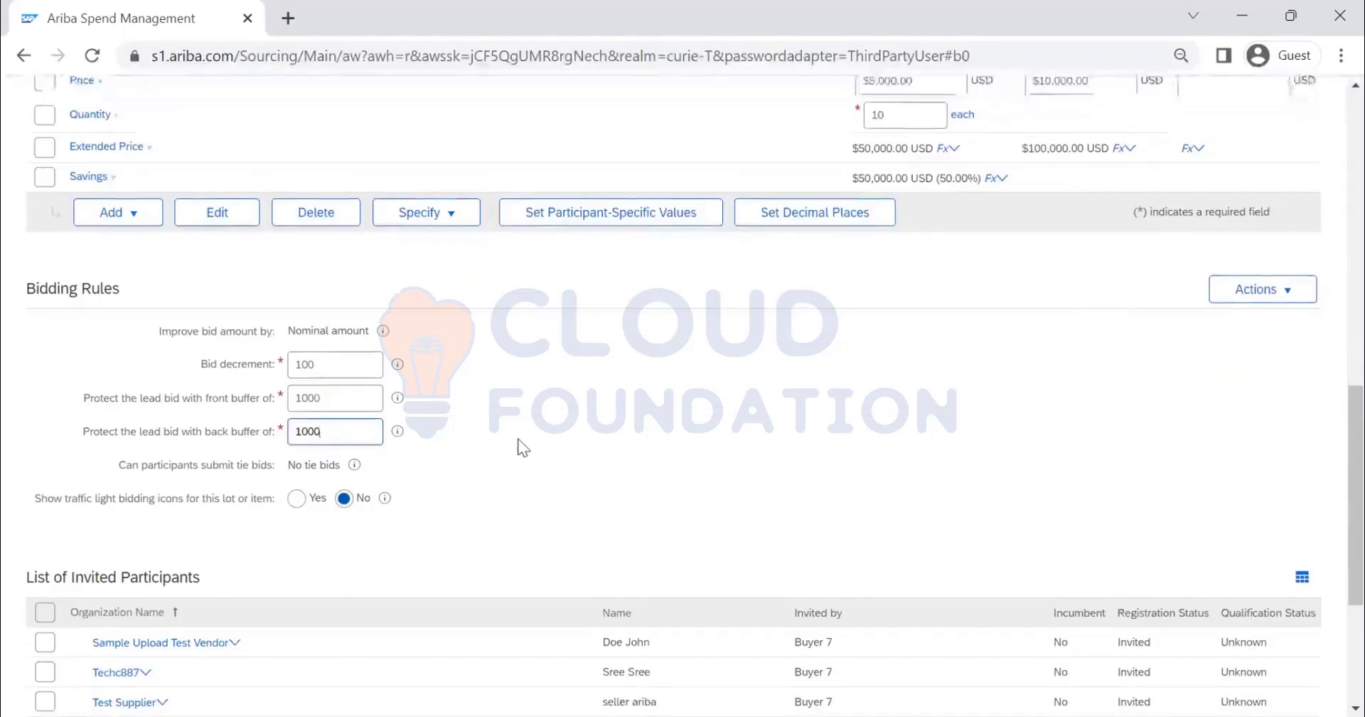
scroll(518, 445, down, 2)
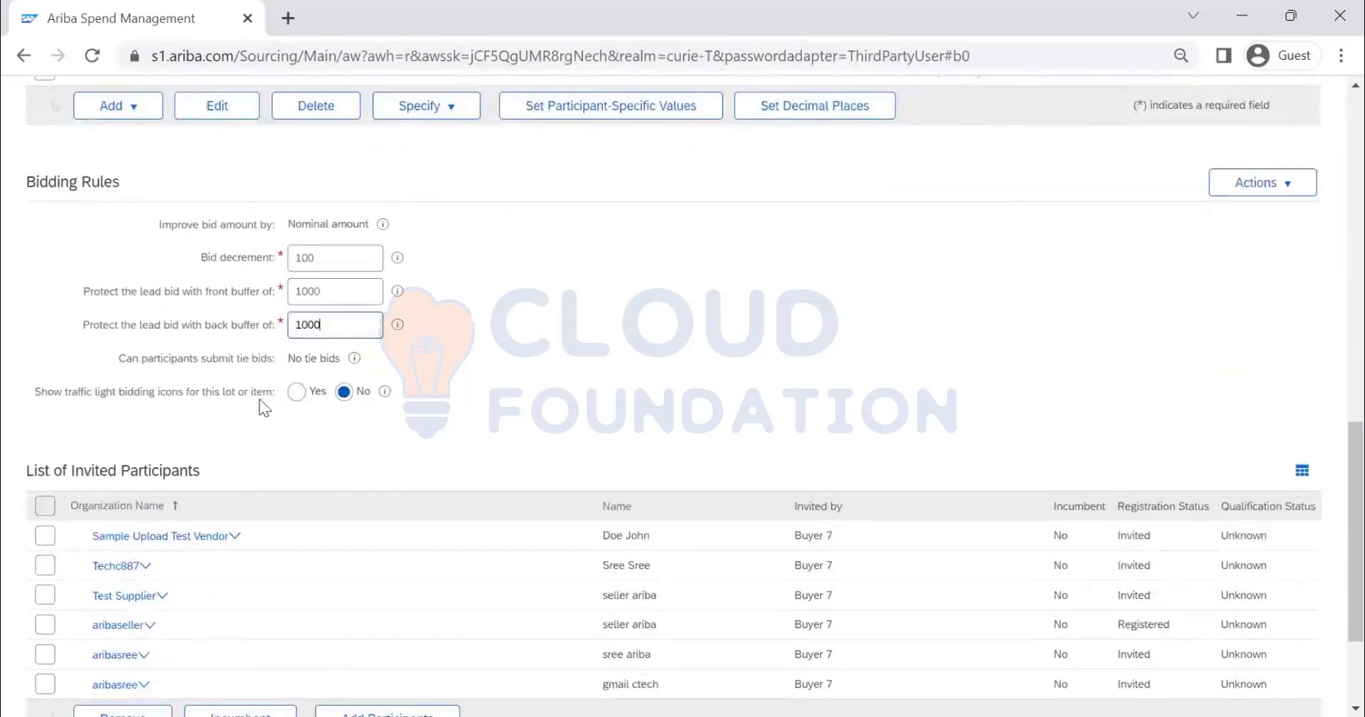
click(297, 393)
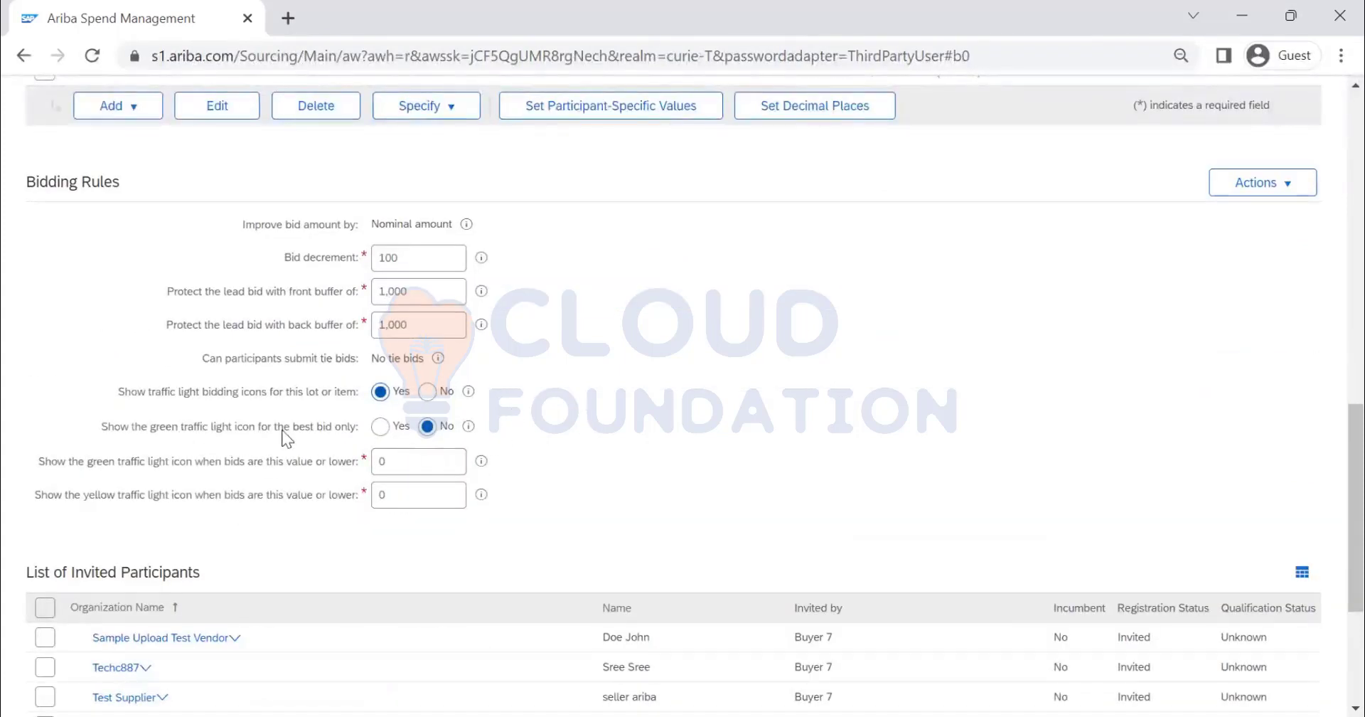
click(382, 427)
Step: Set the green traffic light threshold to 50 and the yellow one to 100, and read the green threshold's help
click(405, 458)
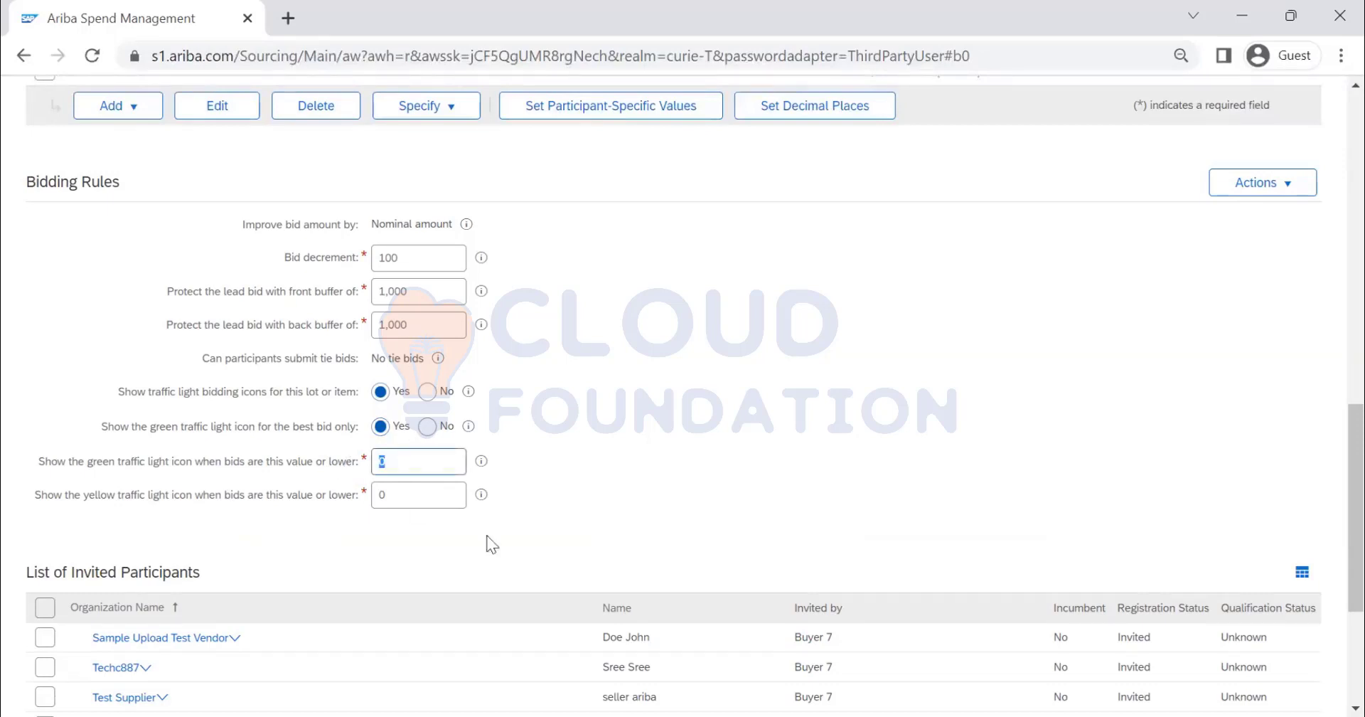
text(50)
click(577, 539)
key(Tab)
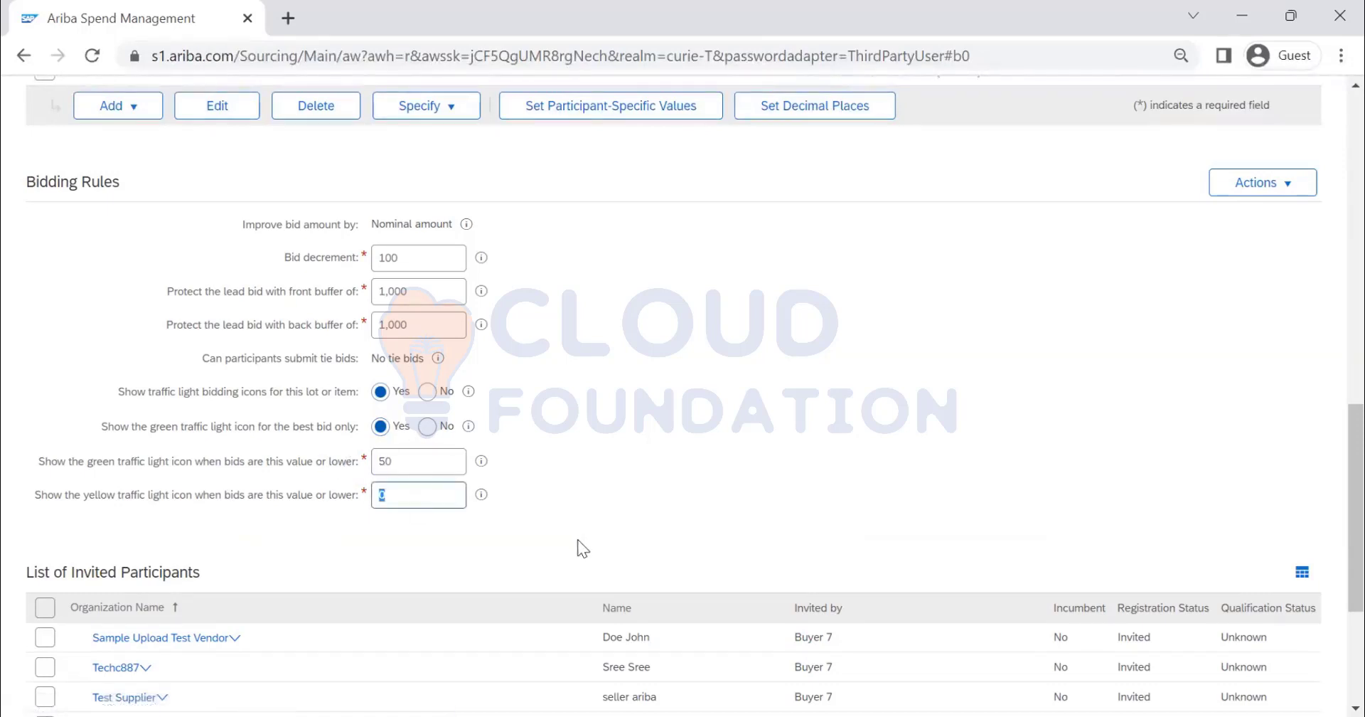
text(100)
click(482, 462)
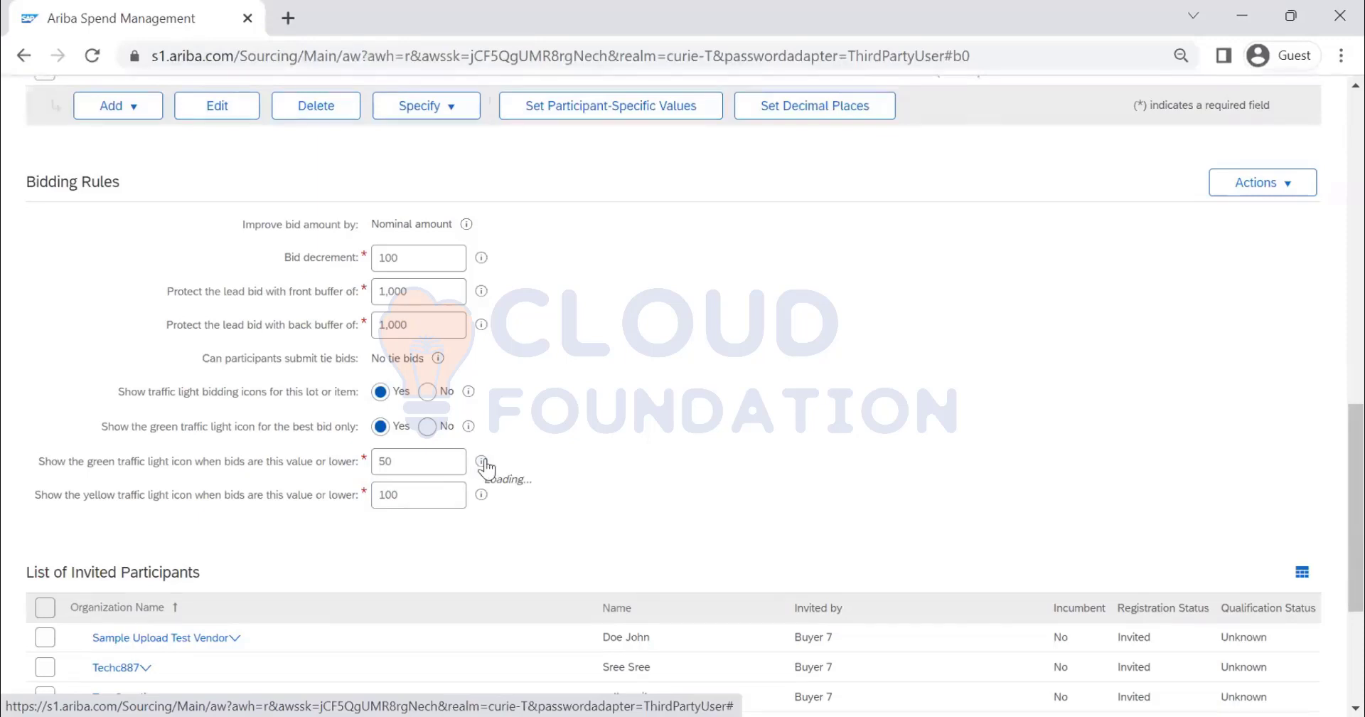
mouse_move(488, 464)
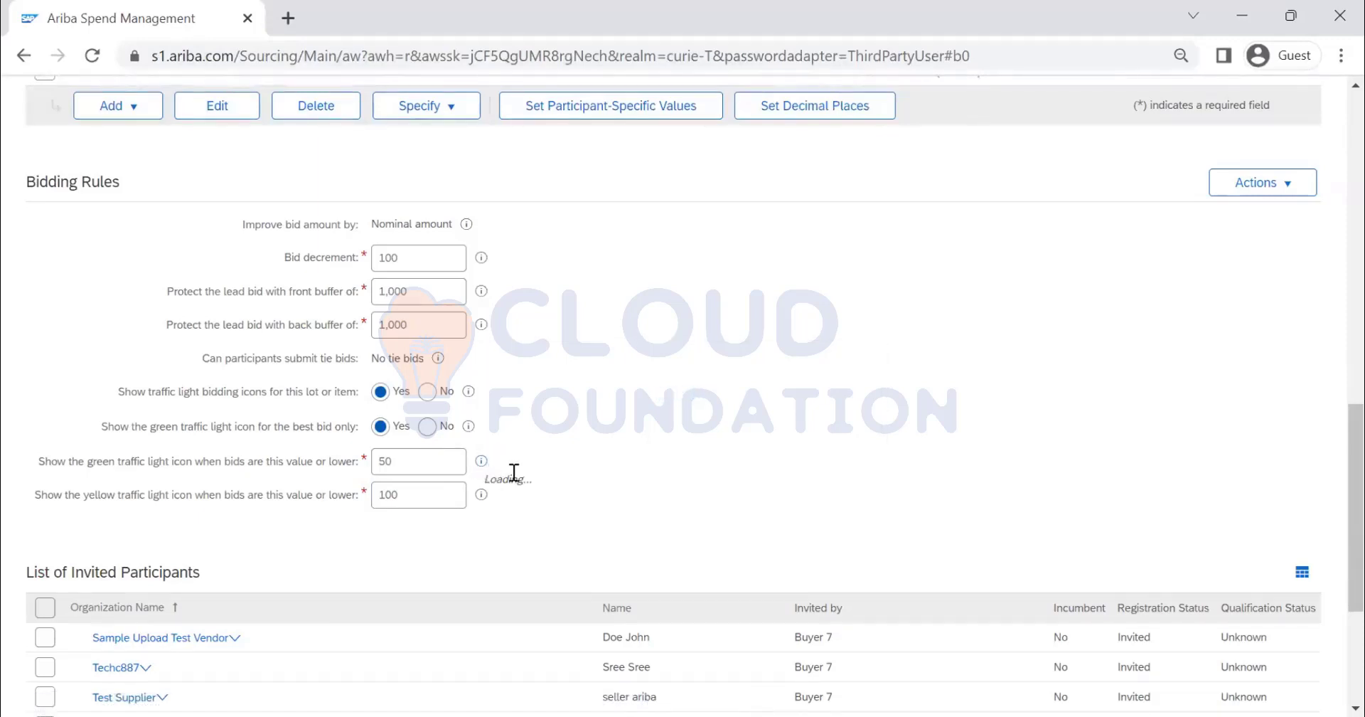
Step: Save the LAPTOP line item and proceed to the event summary
scroll(557, 445, down, 4)
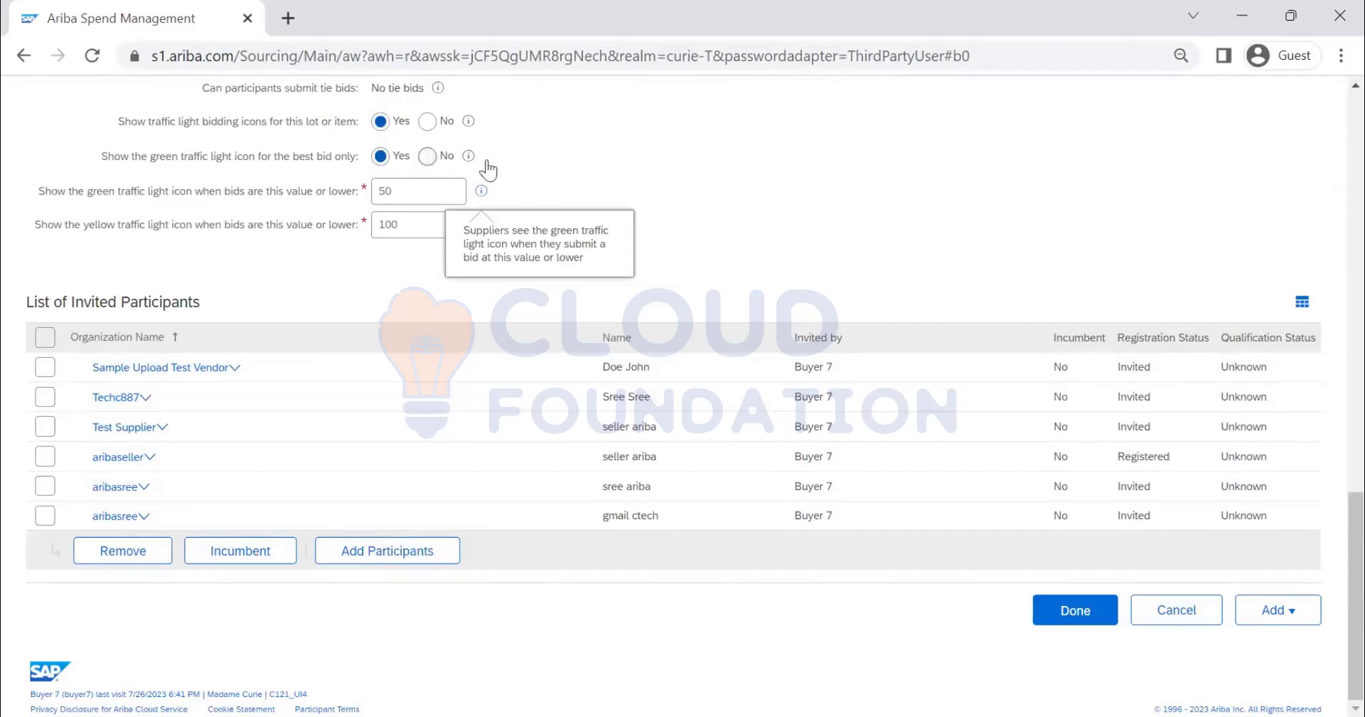
click(1081, 151)
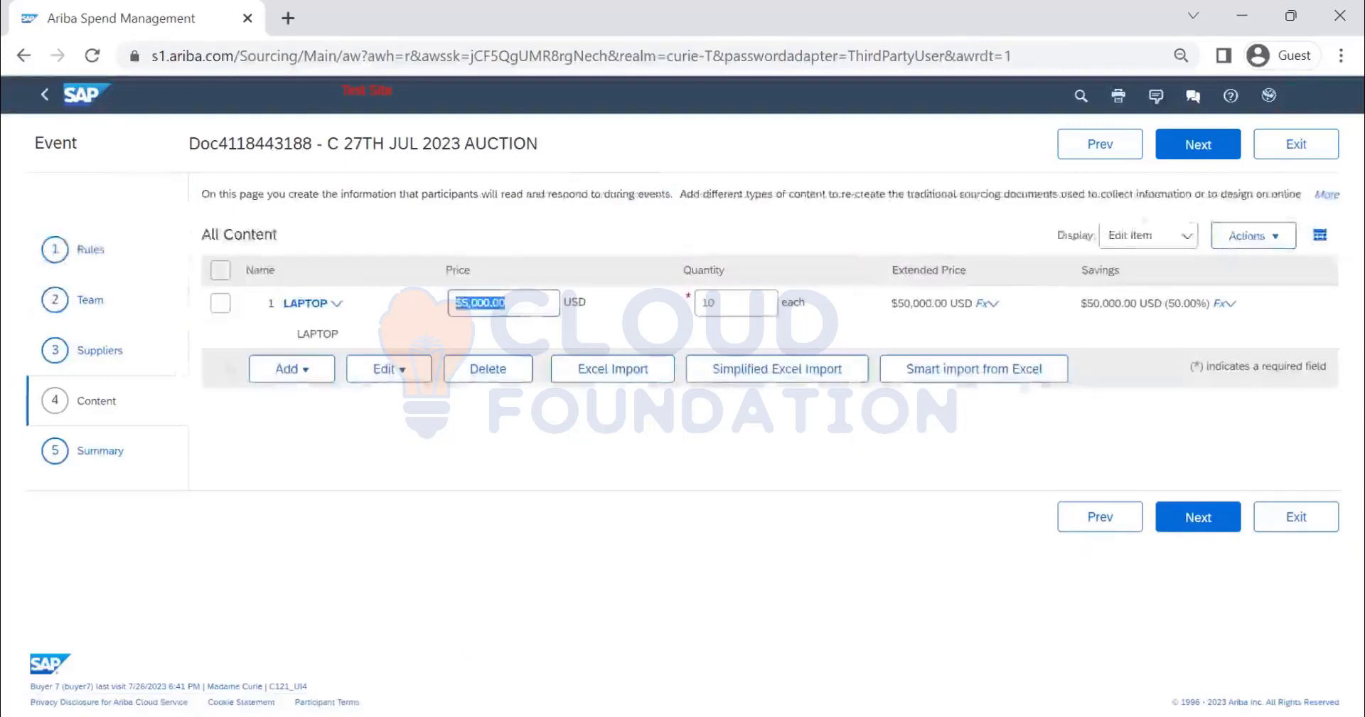
click(1198, 145)
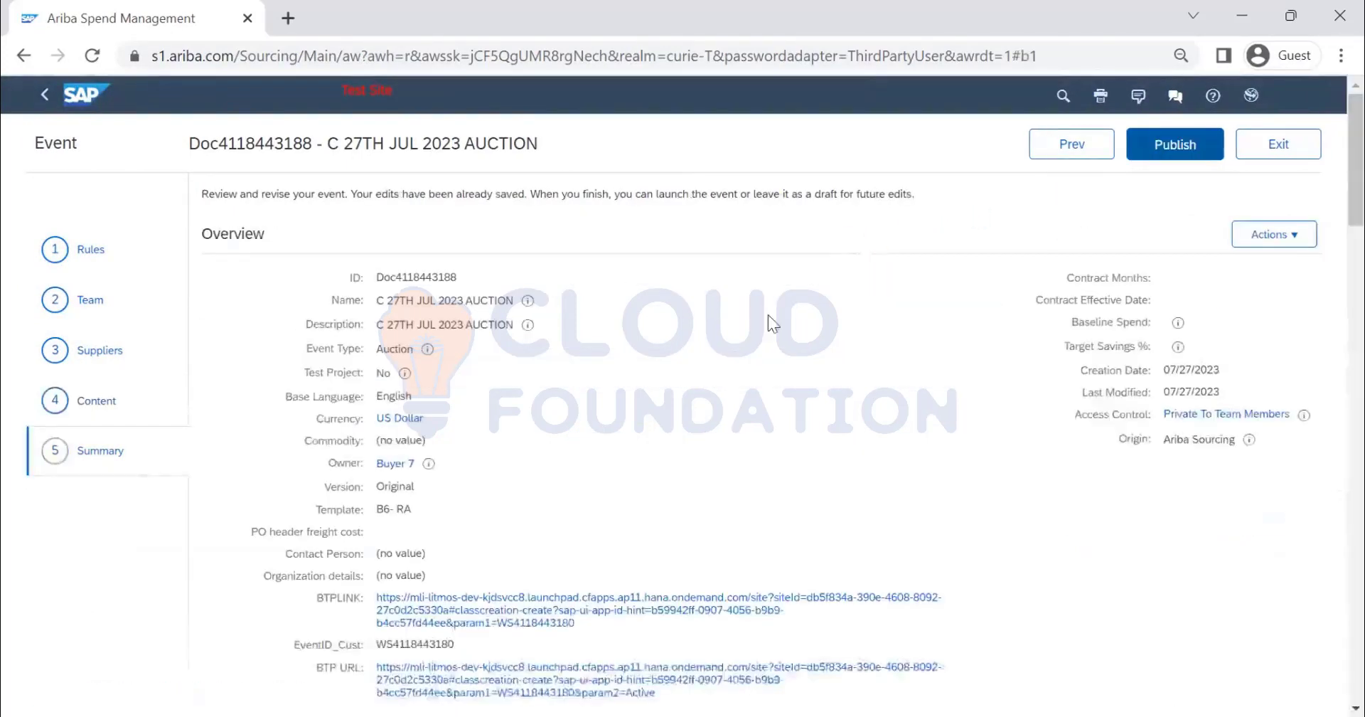
Step: Preview the event content as the aribaseller participant, update totals for a trial LAPTOP price of 9,000 USD, and end the preview
click(1271, 240)
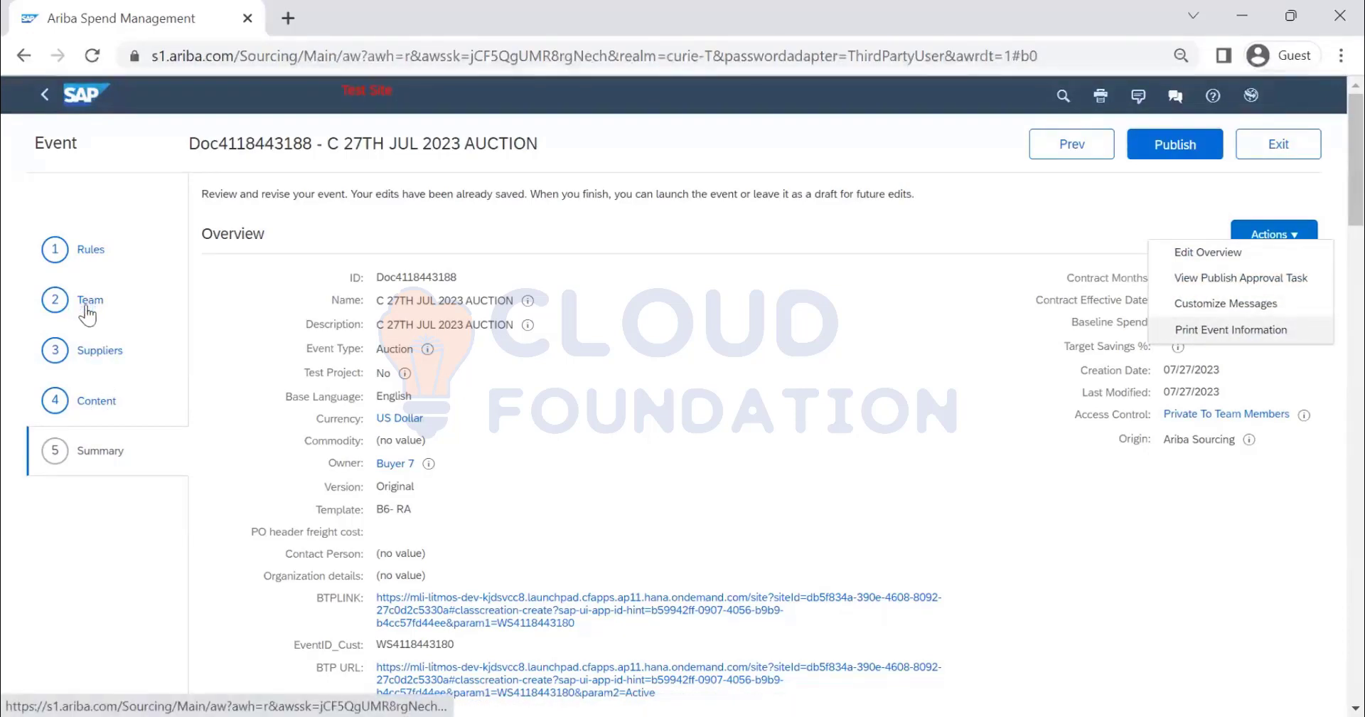
click(89, 402)
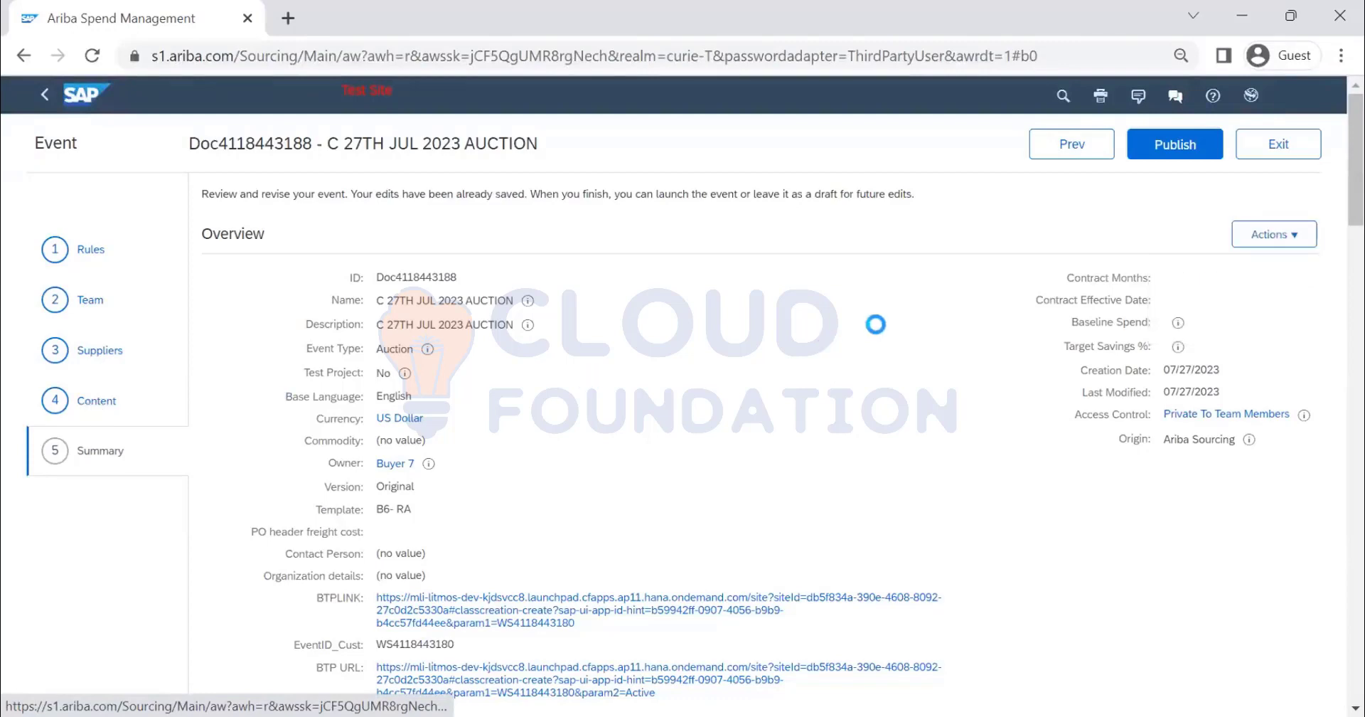
click(1253, 235)
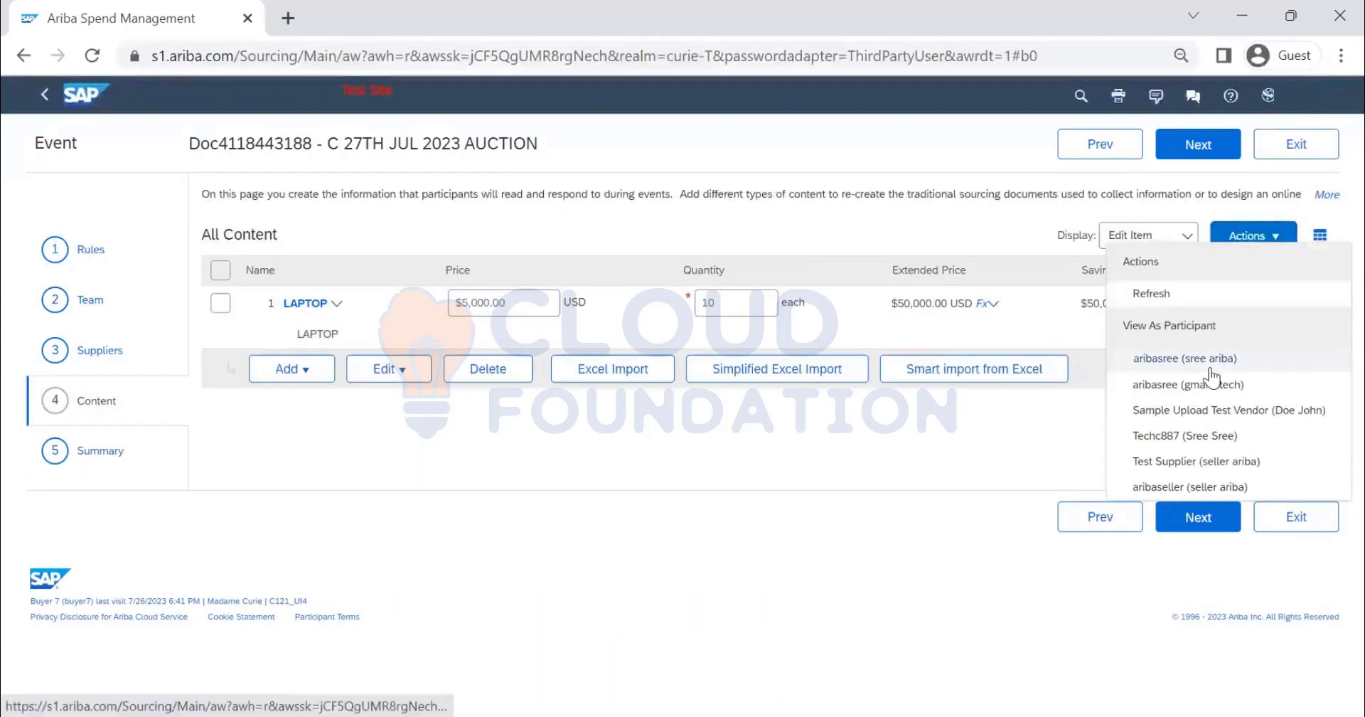
click(1224, 487)
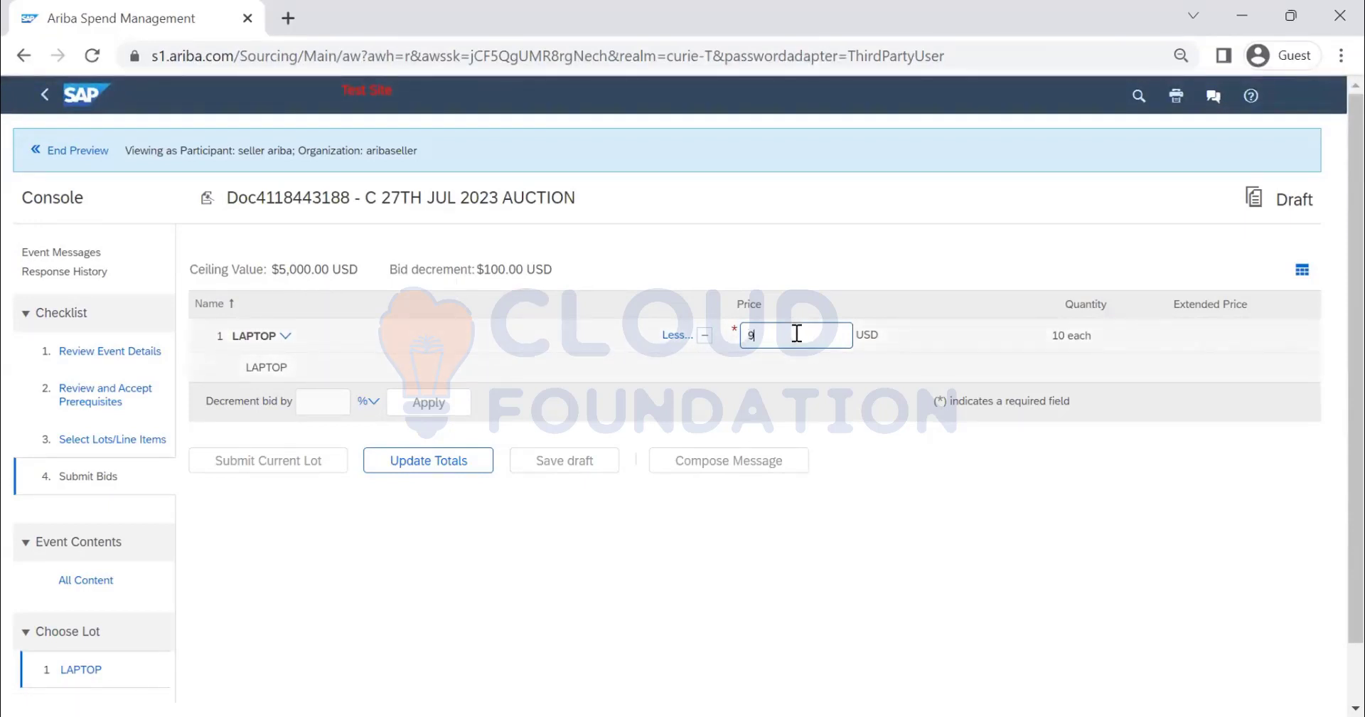
click(448, 464)
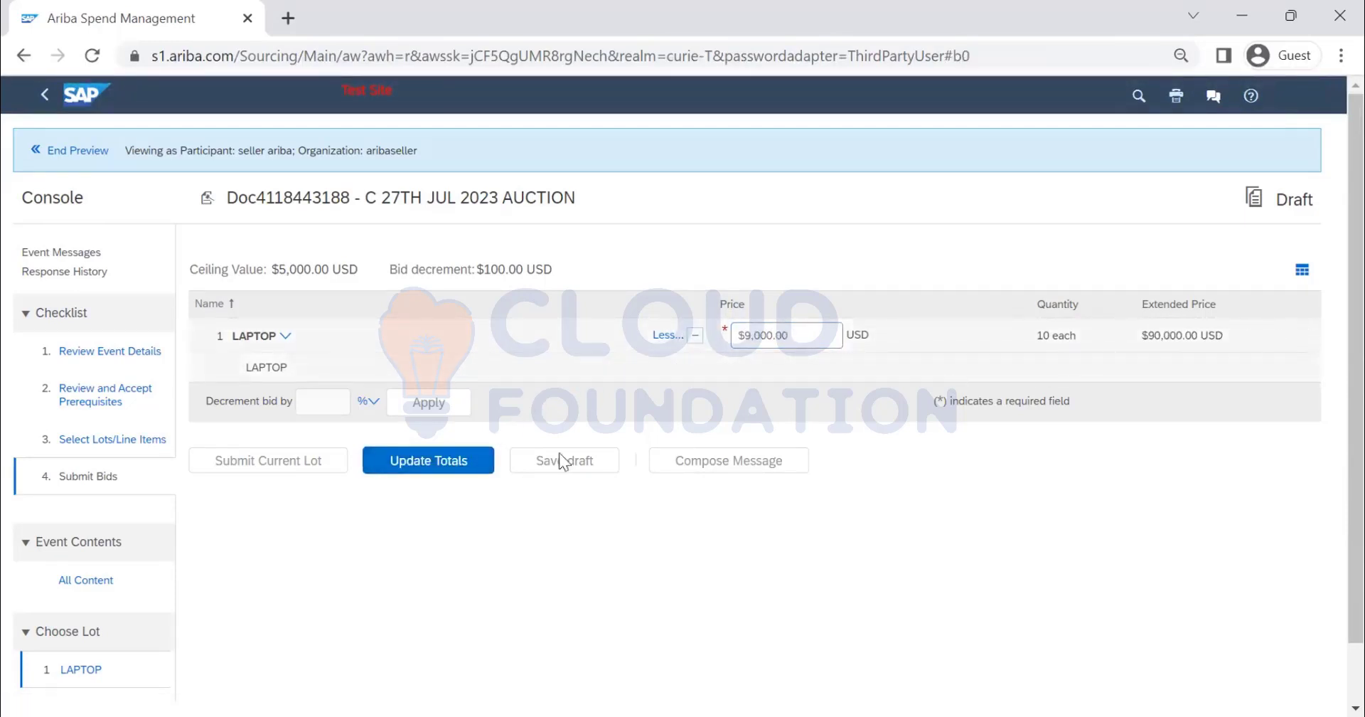
click(67, 151)
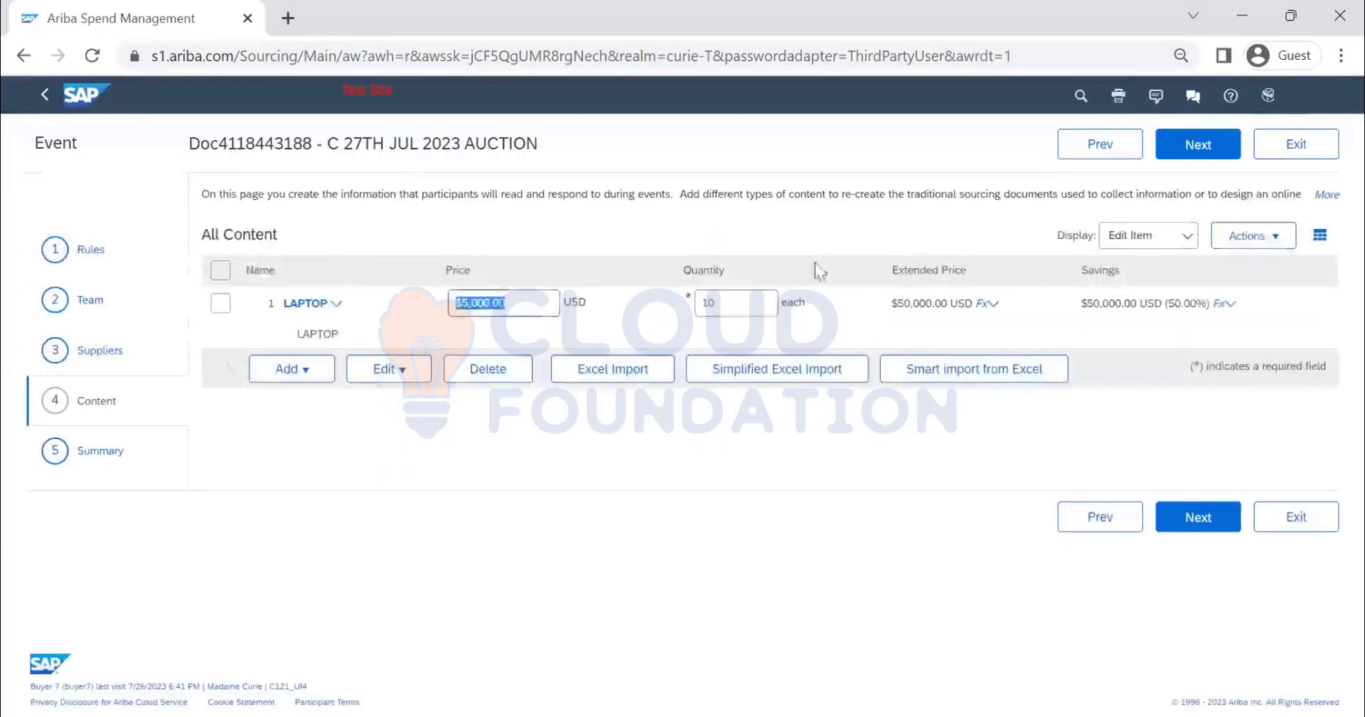
Step: Return to the event summary and, in the supplier's SAP Business Network session, open Ariba Proposals & Questionnaires
click(1198, 147)
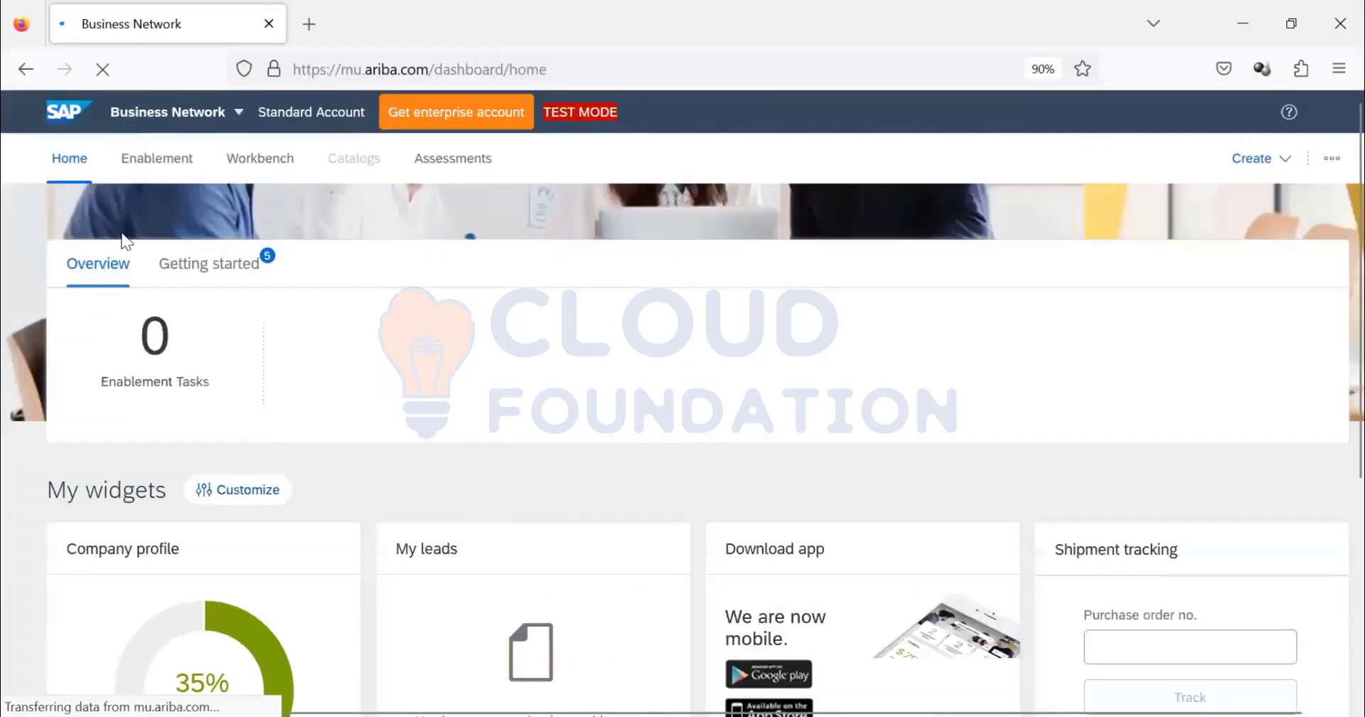
click(204, 114)
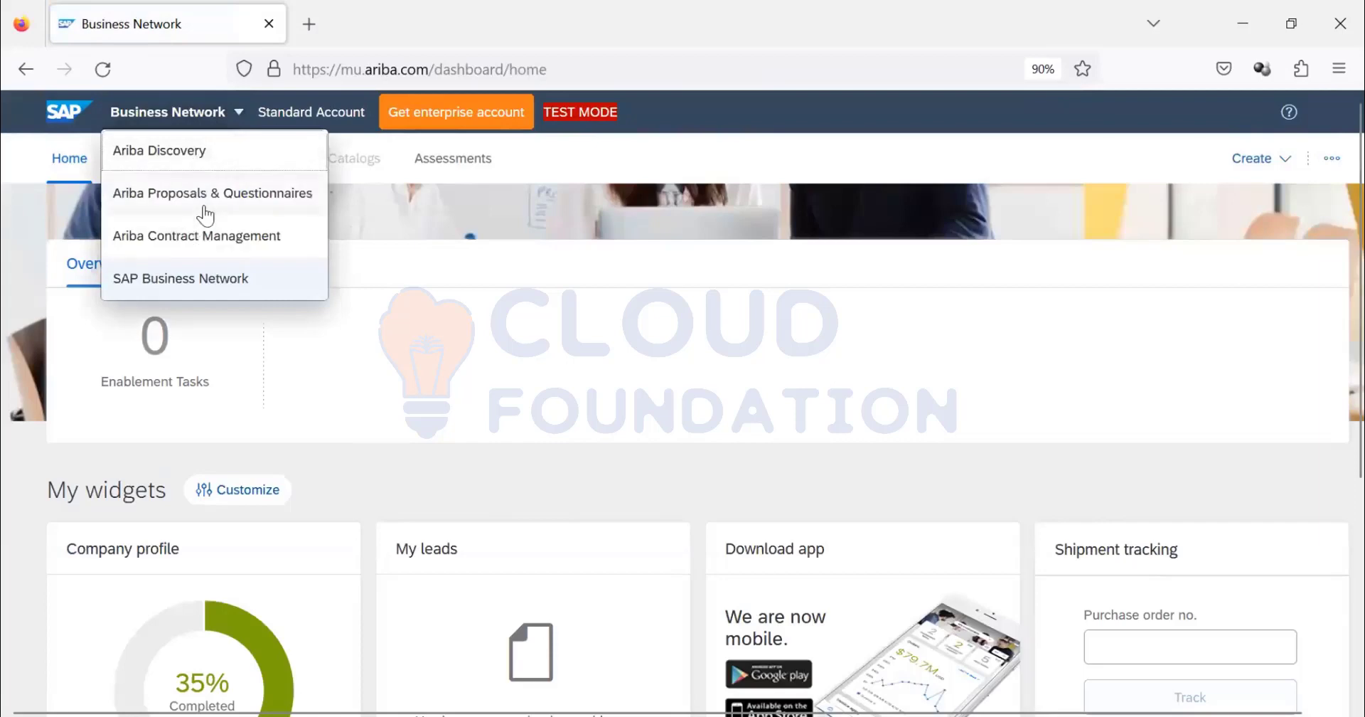
click(213, 203)
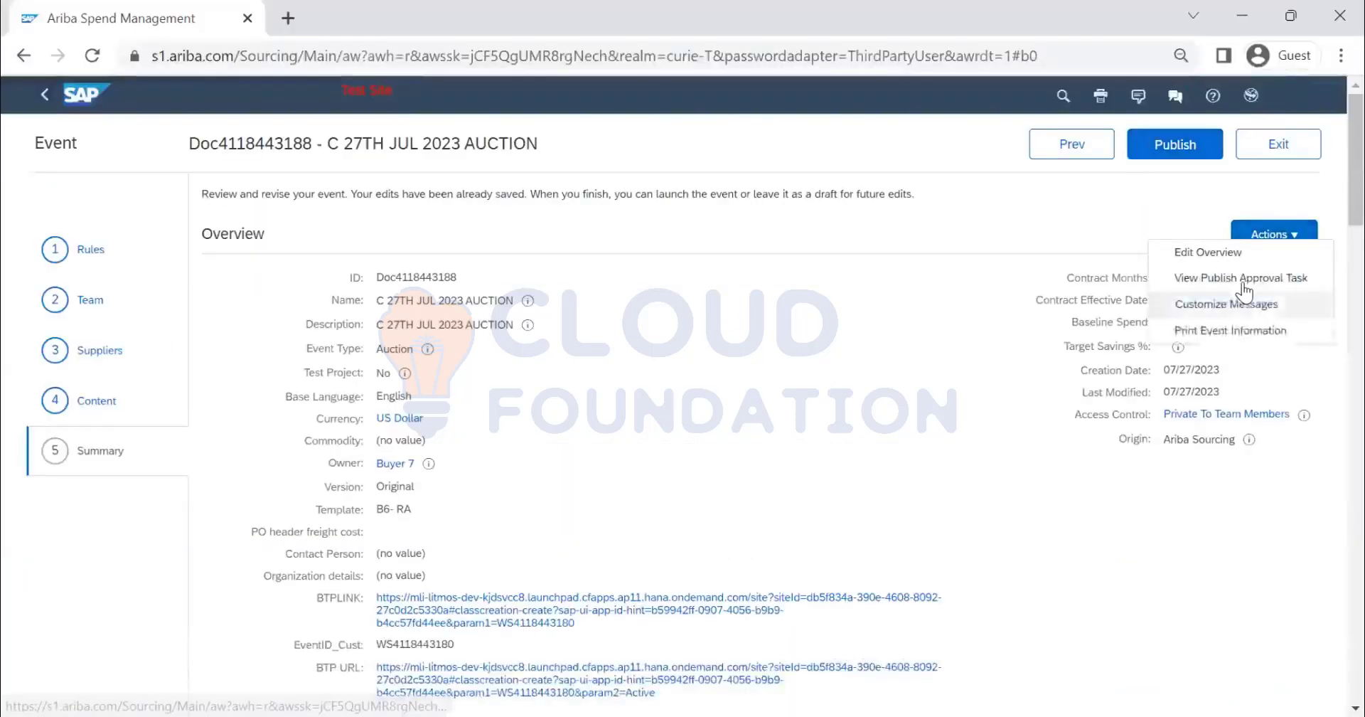
Step: View the auction's publish approval task with its approval flow, and exit back to the event summary
click(1242, 283)
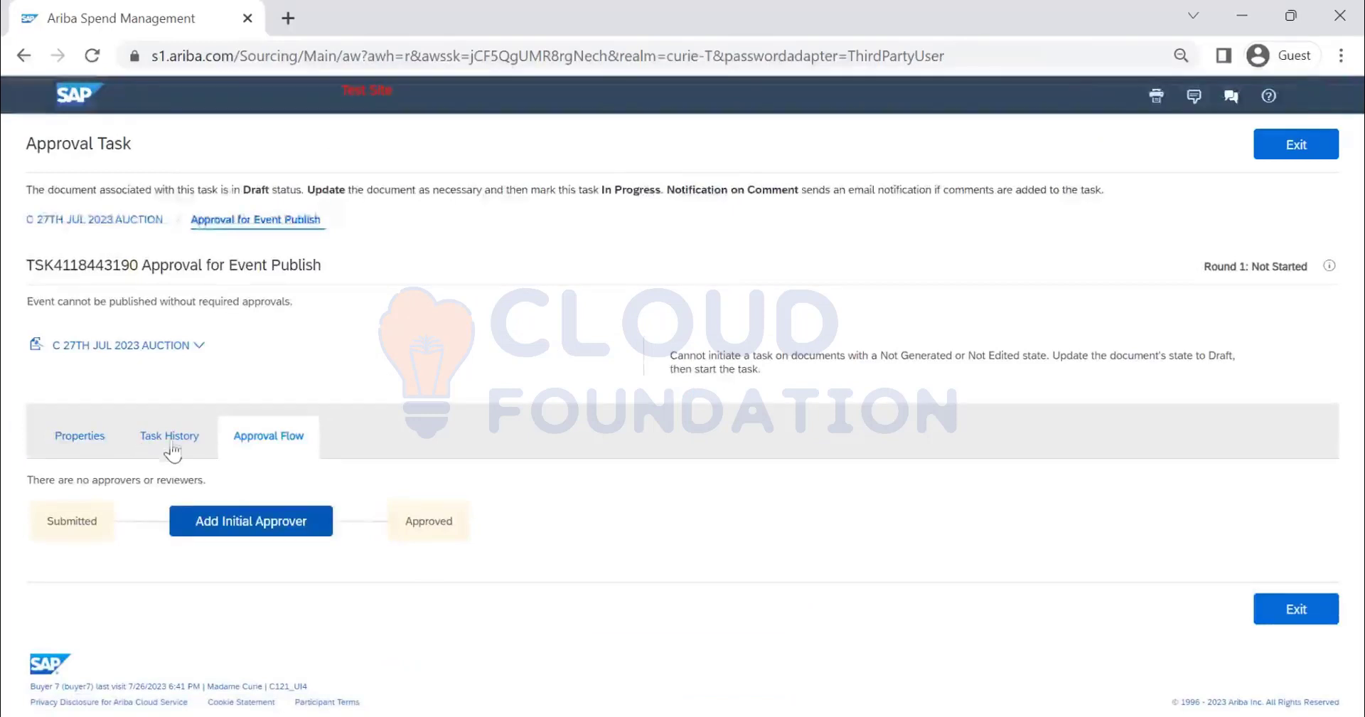
click(131, 438)
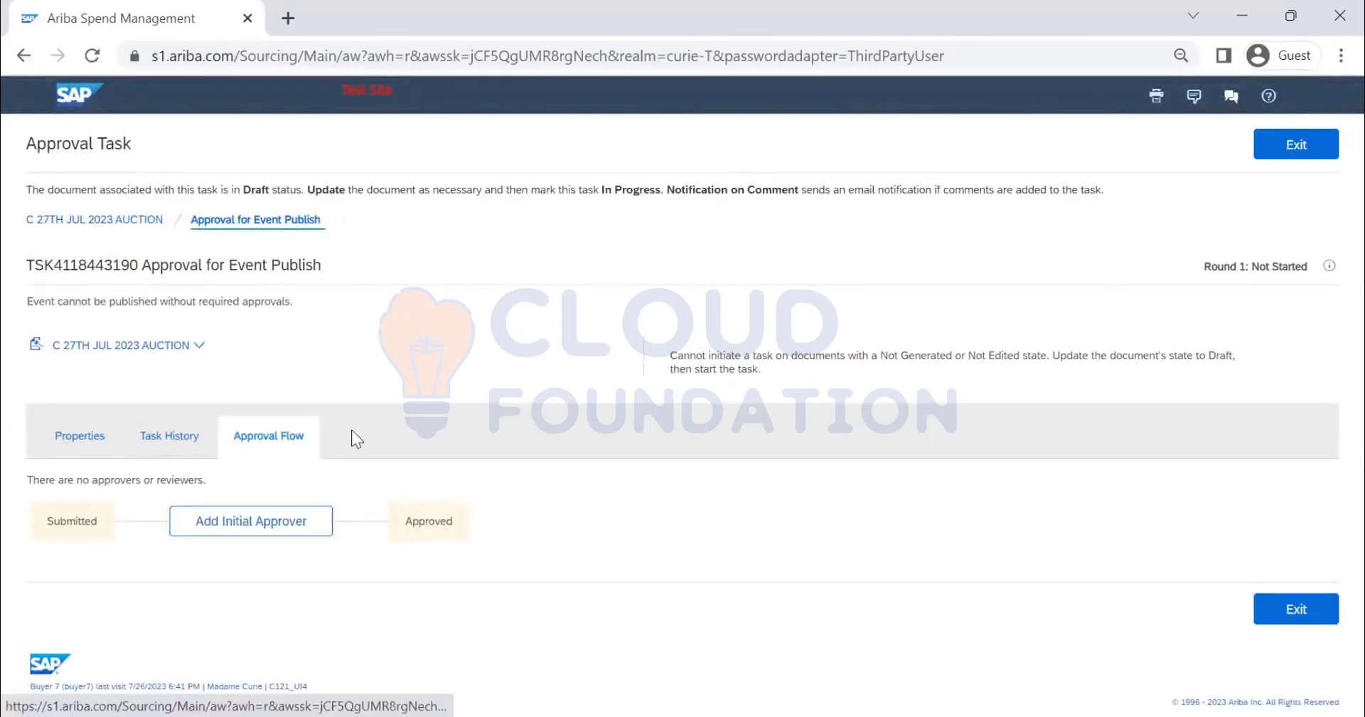
click(1294, 147)
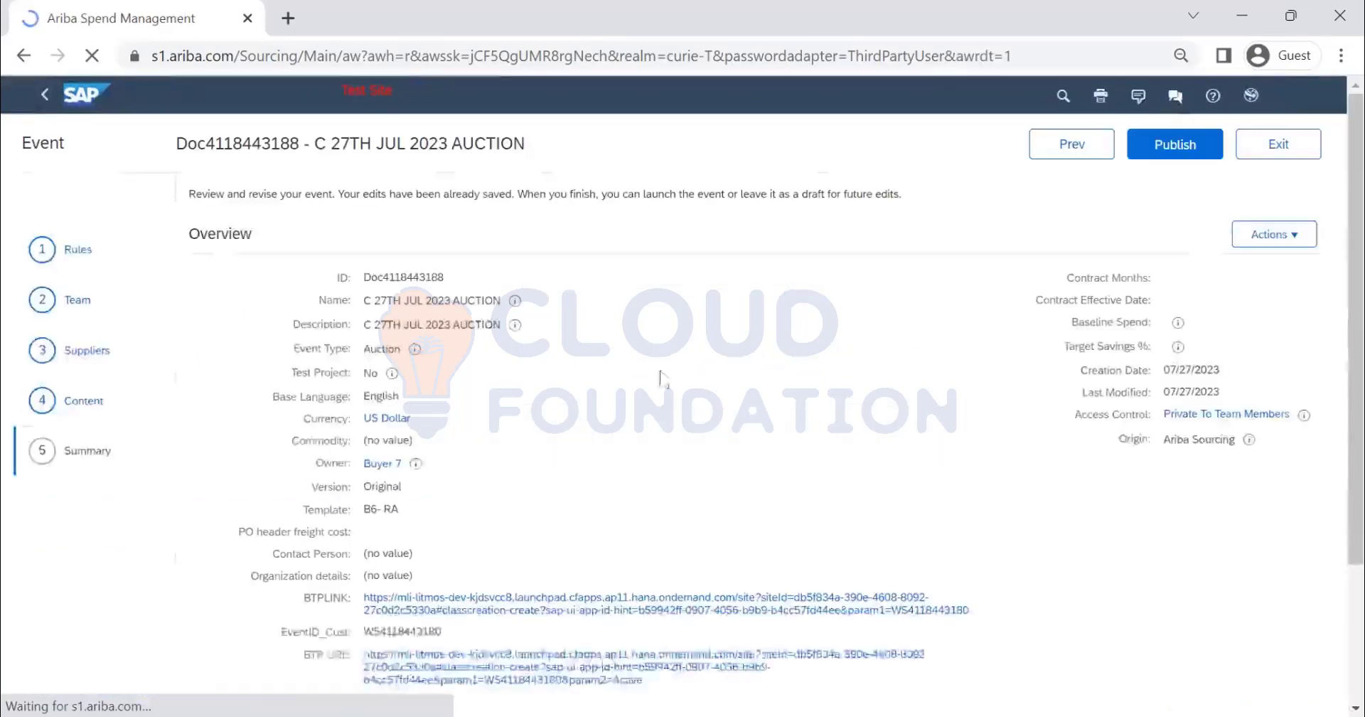
Step: Review the event summary, open the event's overview information for editing, and accept it to return to the summary
scroll(494, 434, down, 1)
scroll(494, 433, down, 10)
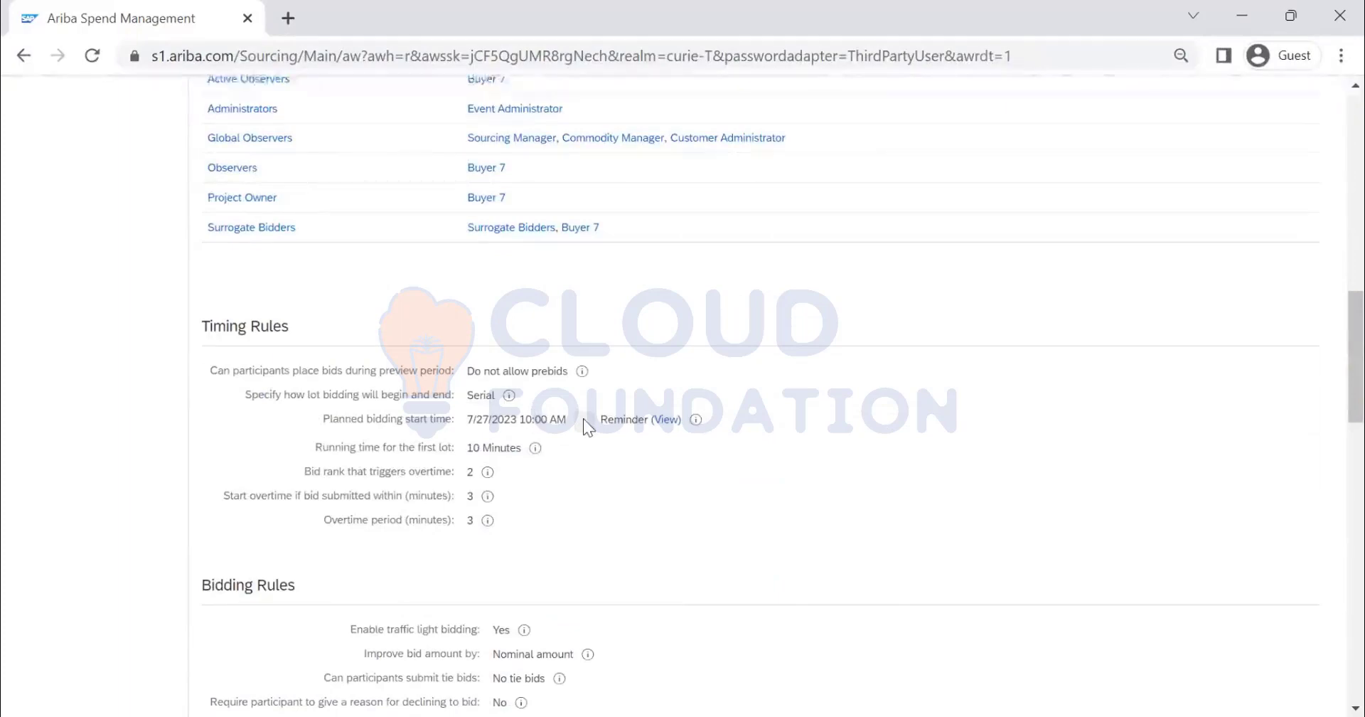
scroll(610, 409, up, 10)
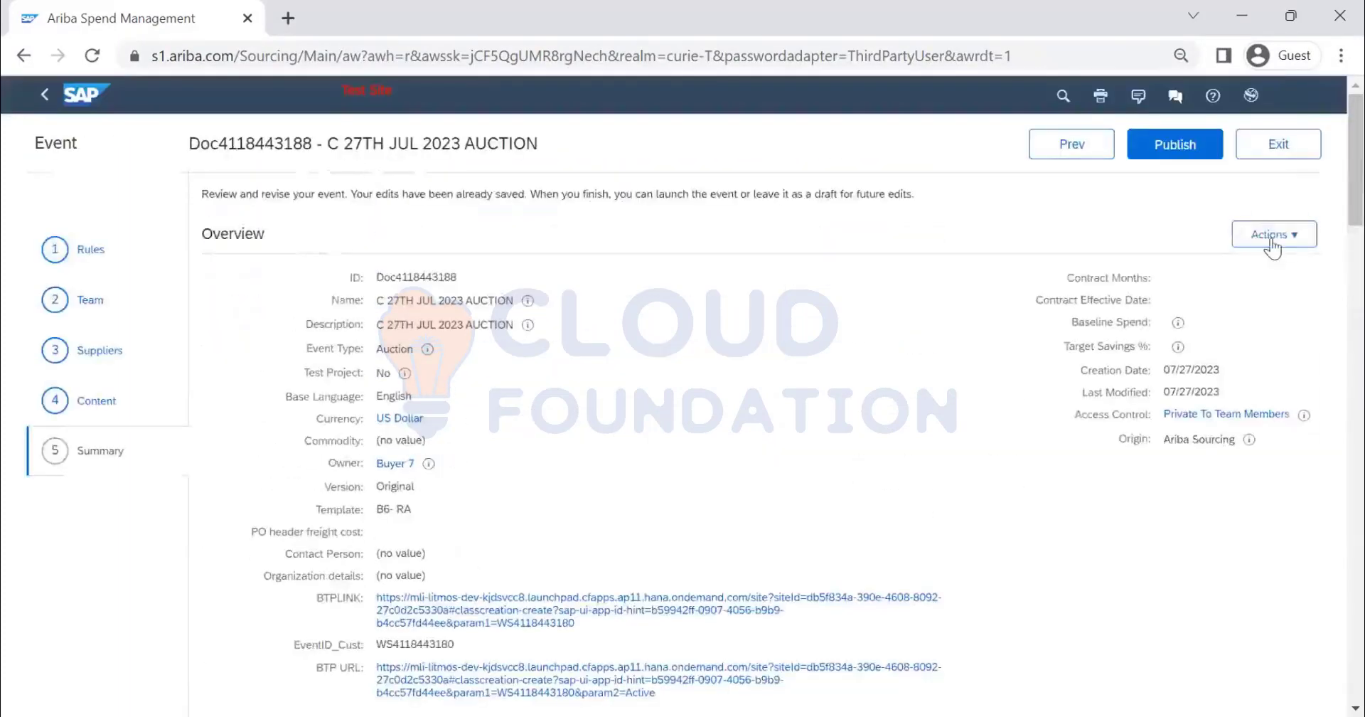
click(1271, 236)
click(856, 279)
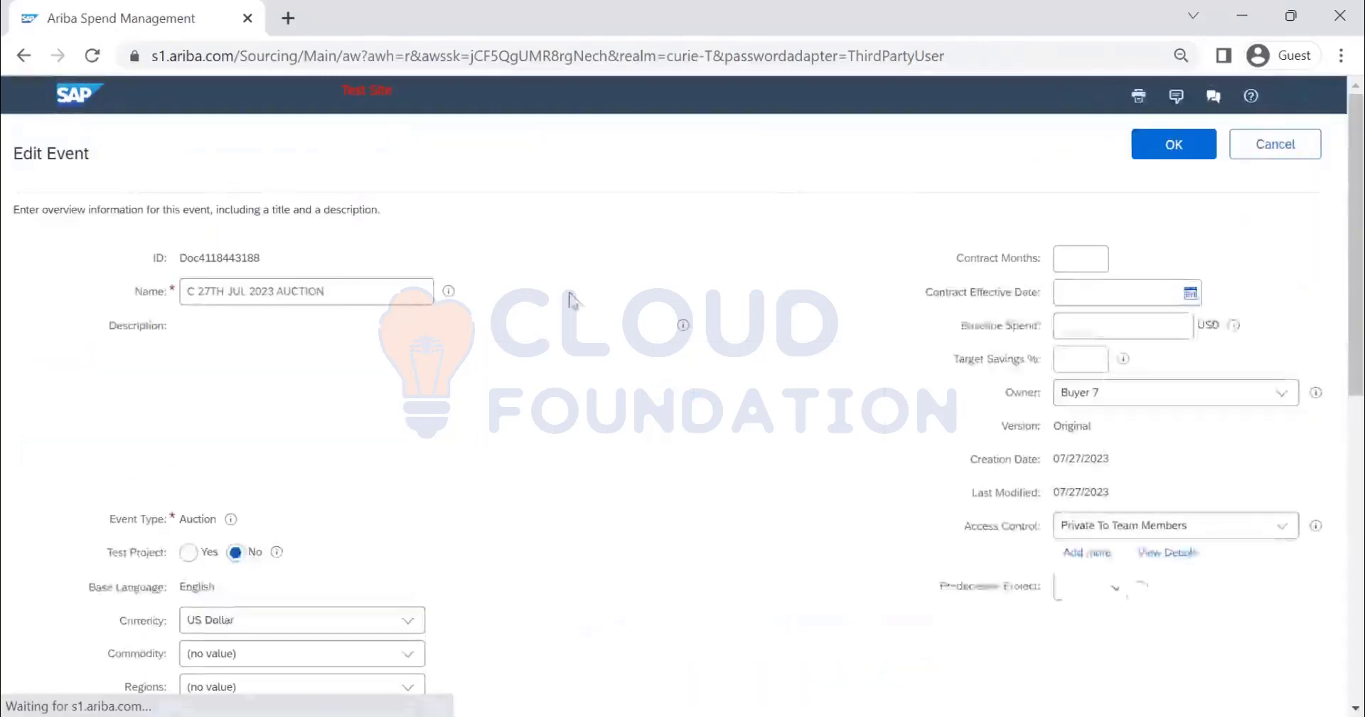
click(1169, 148)
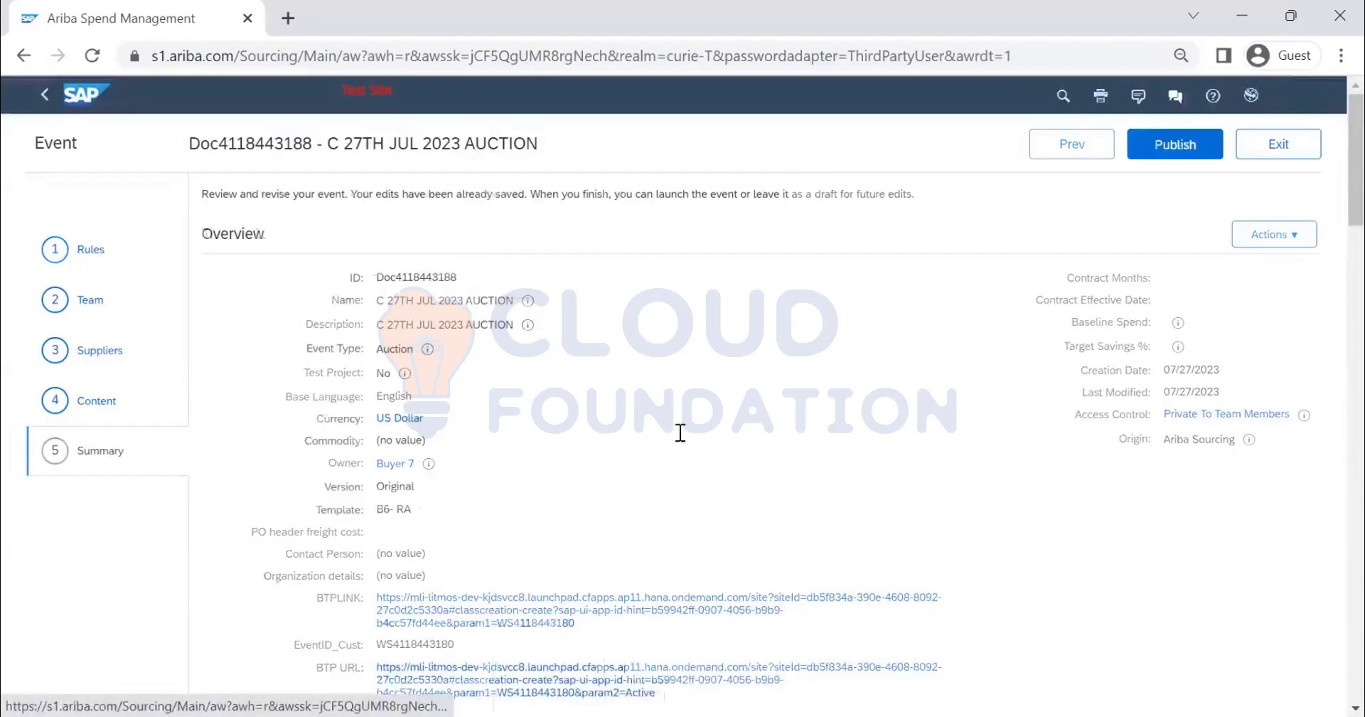
Step: Set the auction's bidding start time to 8:25 AM in the timing rules and publish the event
click(732, 379)
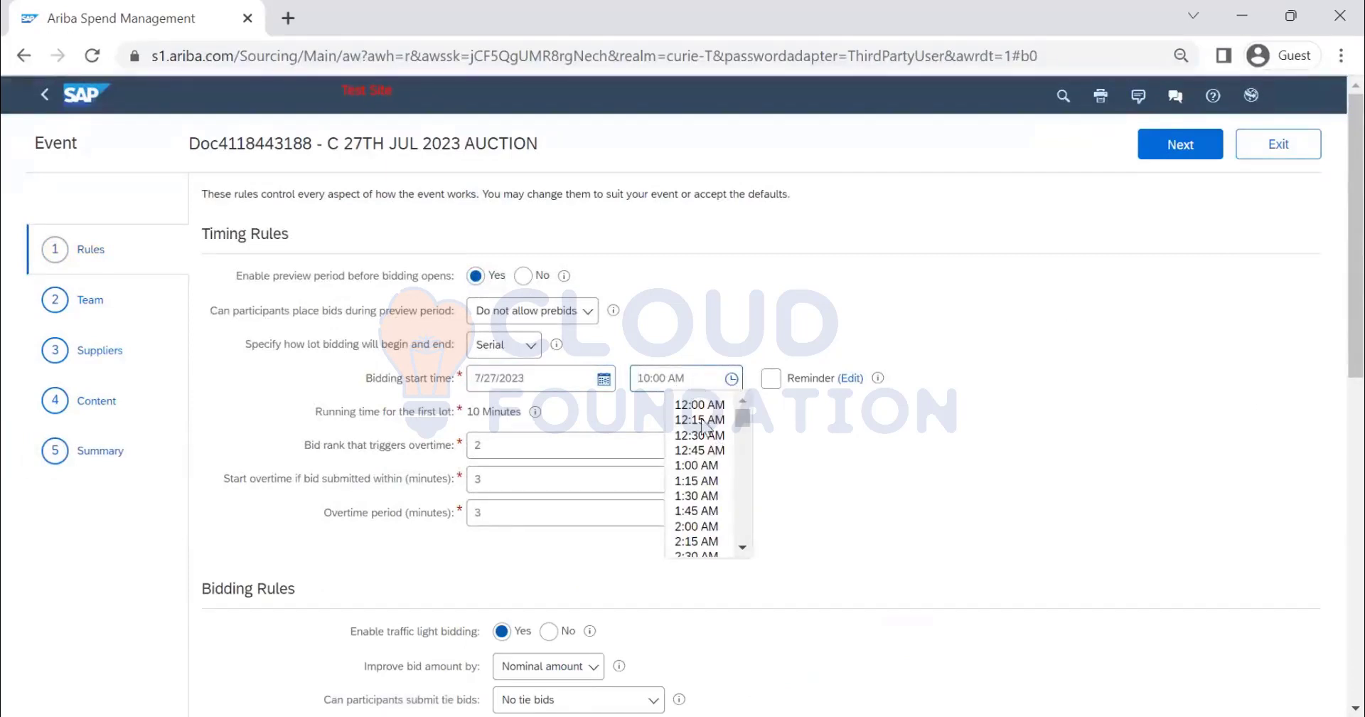
scroll(704, 426, down, 7)
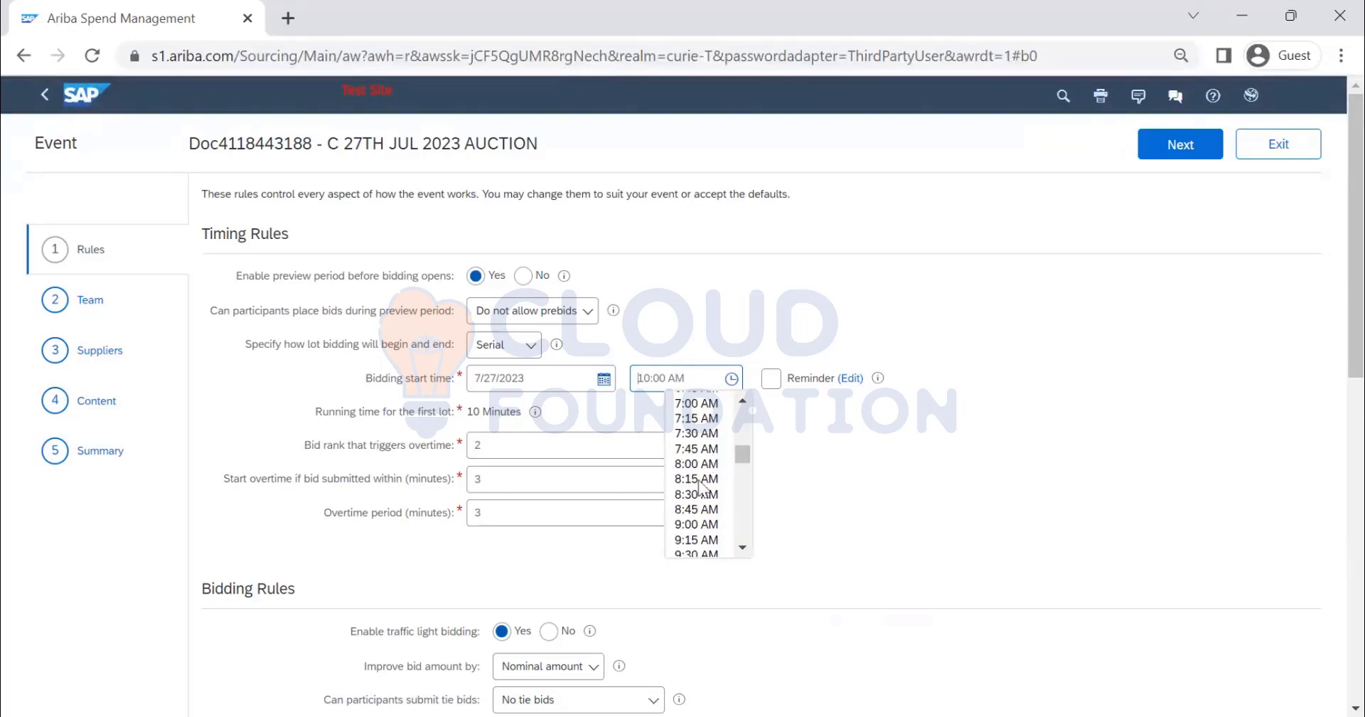
click(694, 466)
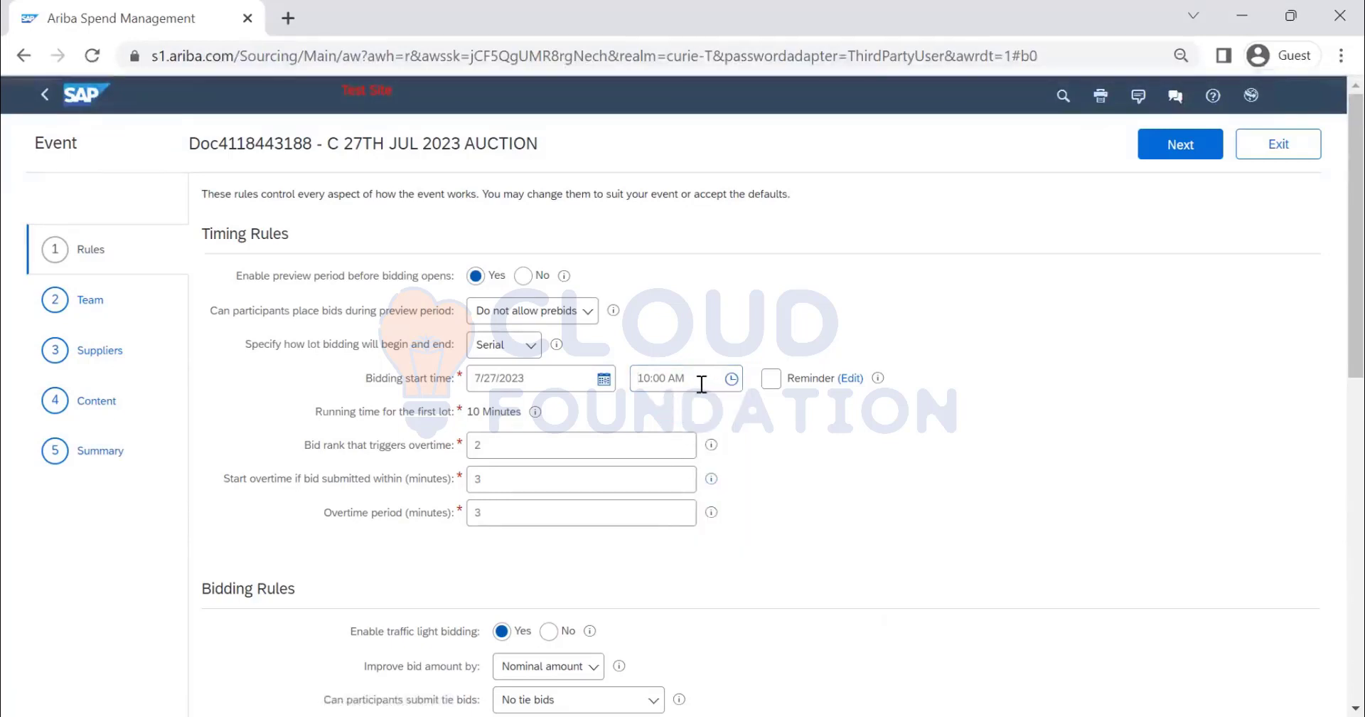
click(651, 379)
key(BackSpace)
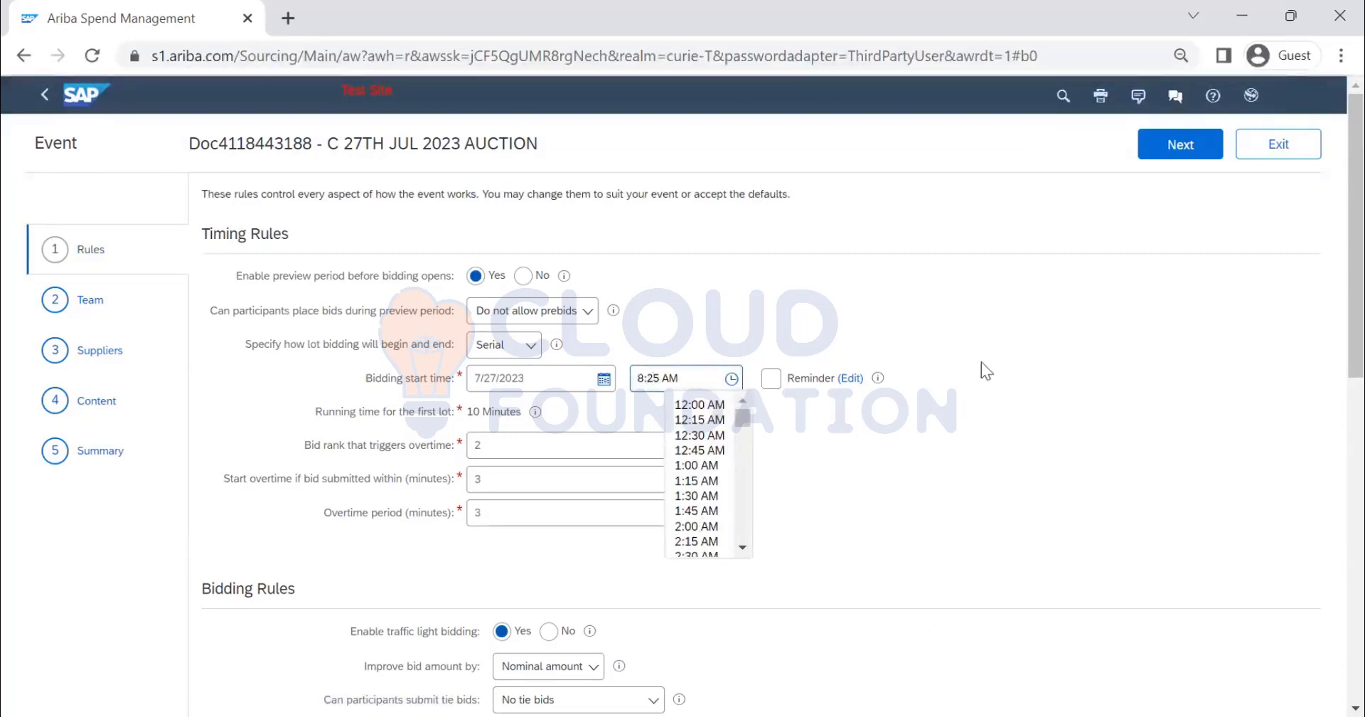
text(2)
click(981, 370)
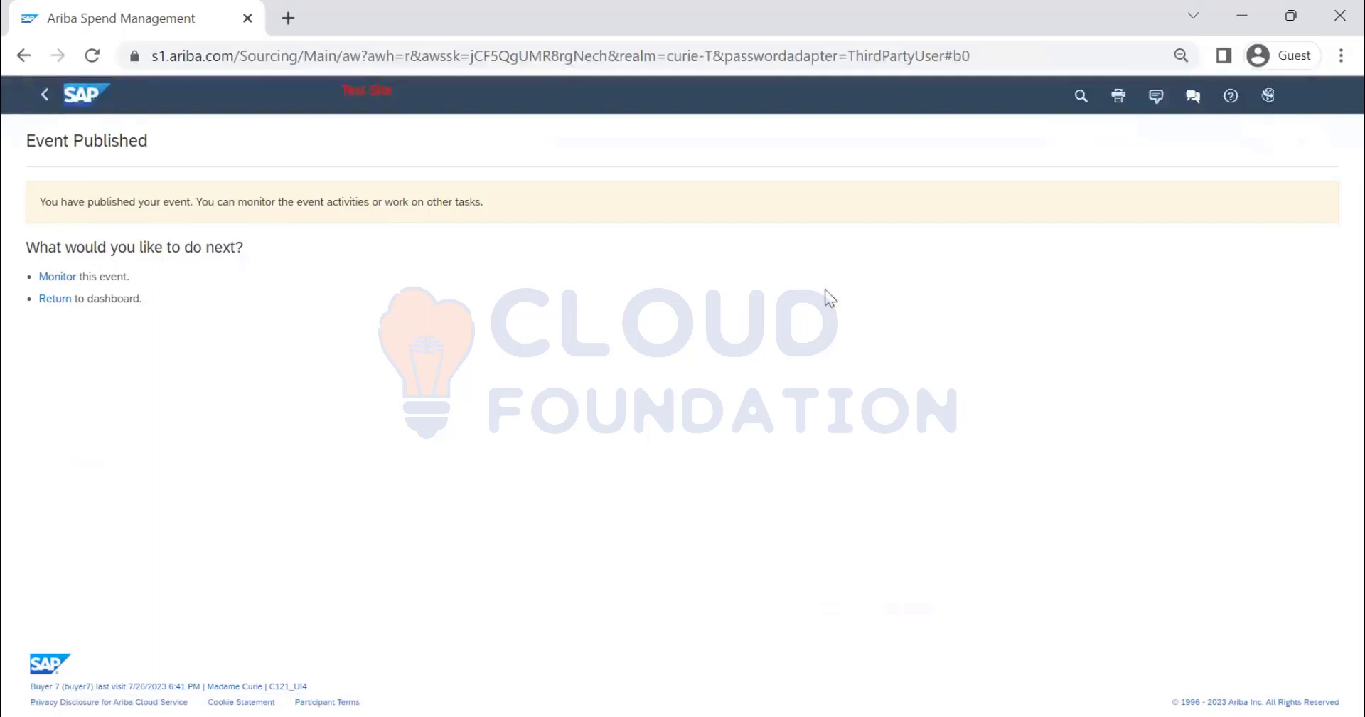
Step: Open the published auction for monitoring
click(56, 282)
click(68, 276)
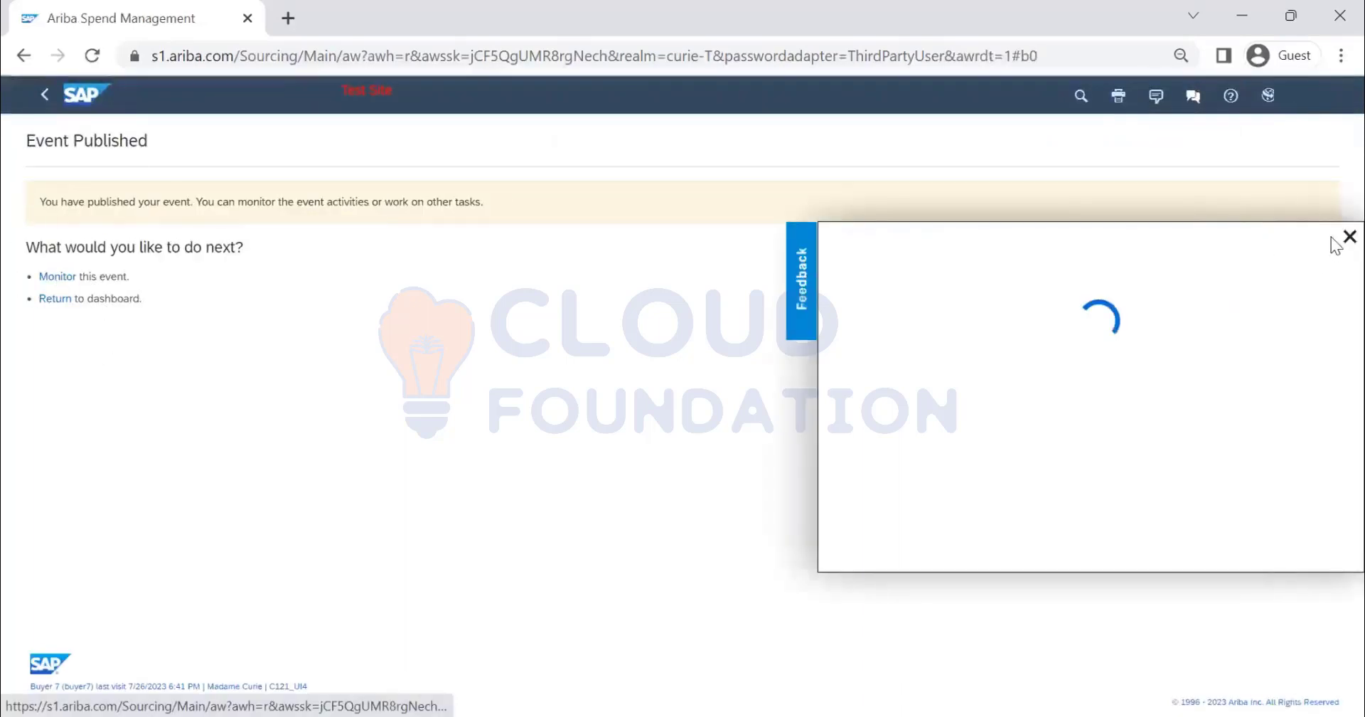
click(56, 280)
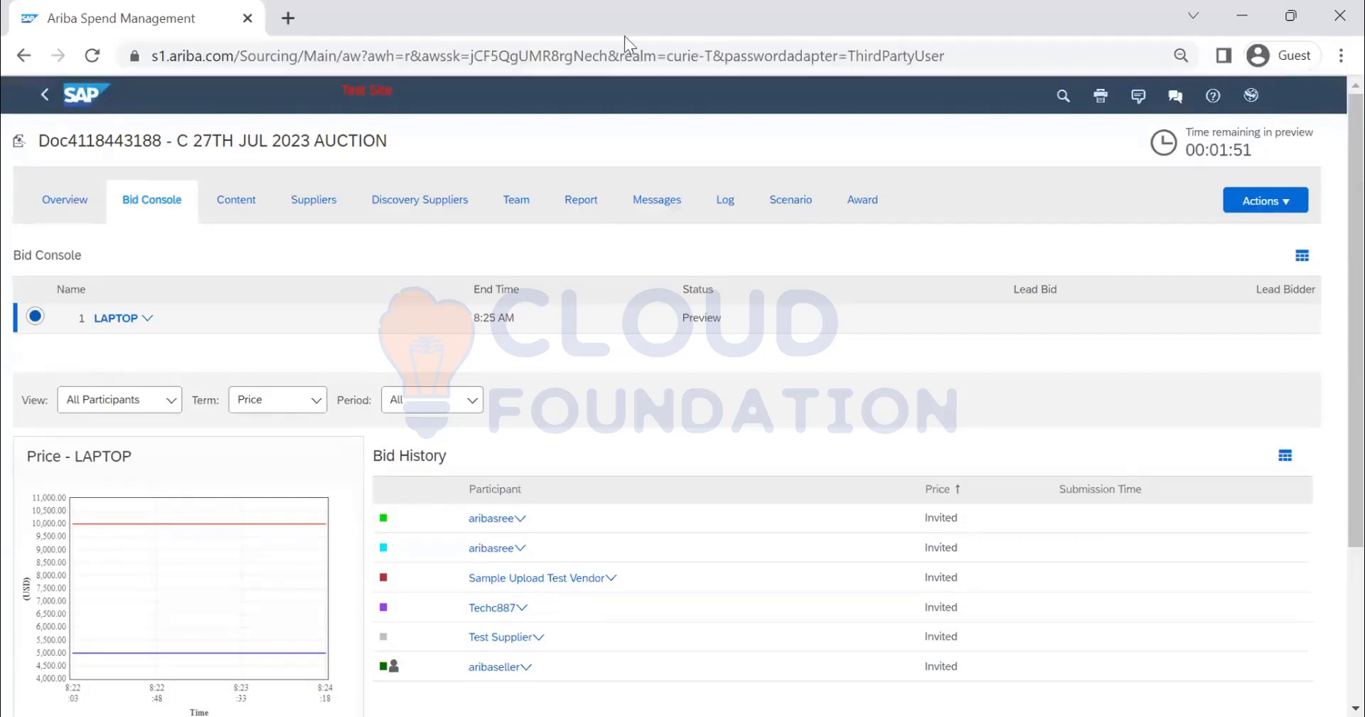
Step: Look for the auction in the supplier's Ariba Proposals and Questionnaires session, view the RFP event, and return to the Madame Curie dashboard
key(alt+Tab)
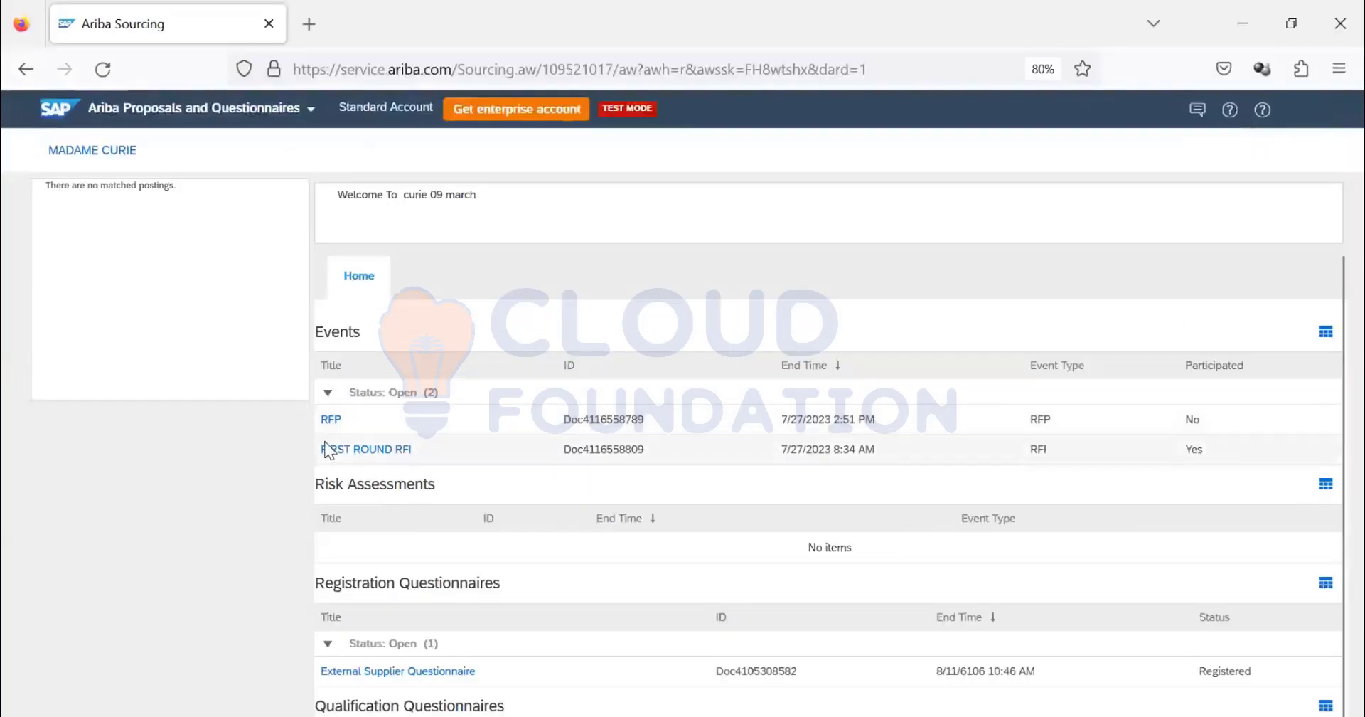
scroll(326, 455, down, 5)
scroll(326, 445, up, 5)
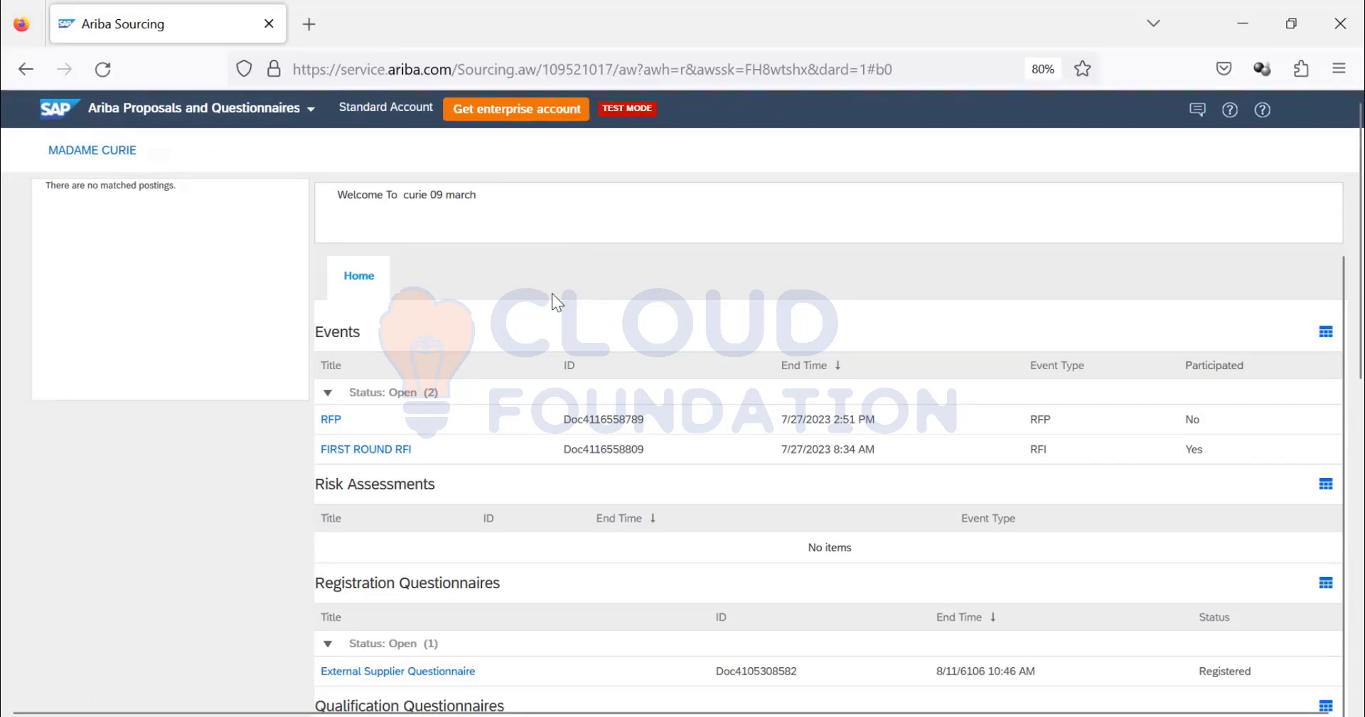
click(331, 420)
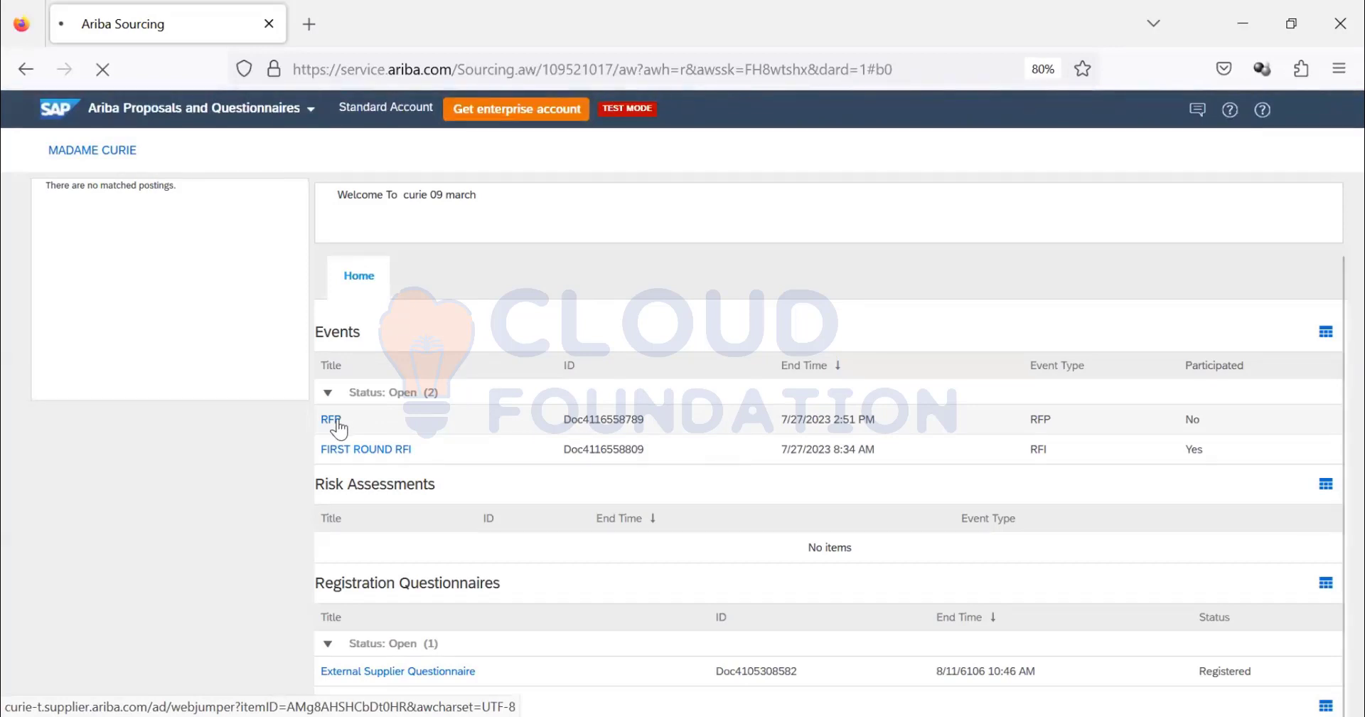
scroll(342, 426, down, 2)
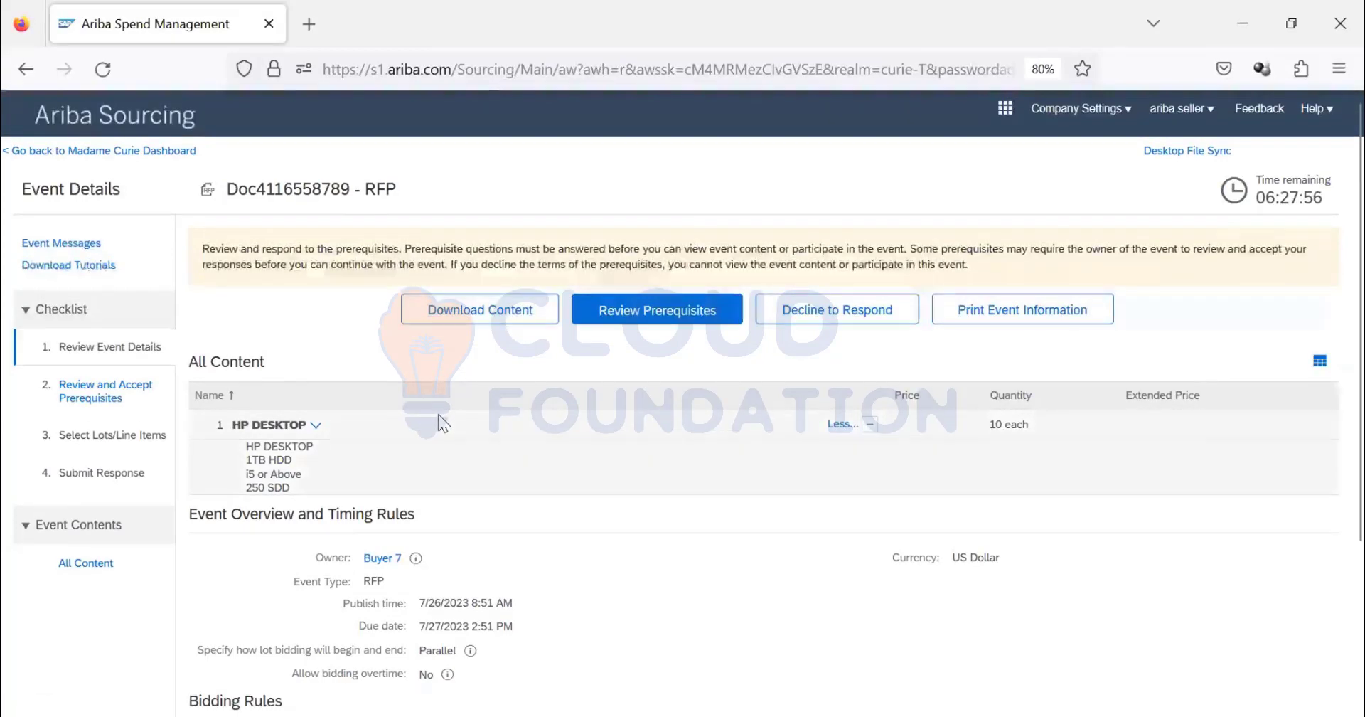
click(170, 151)
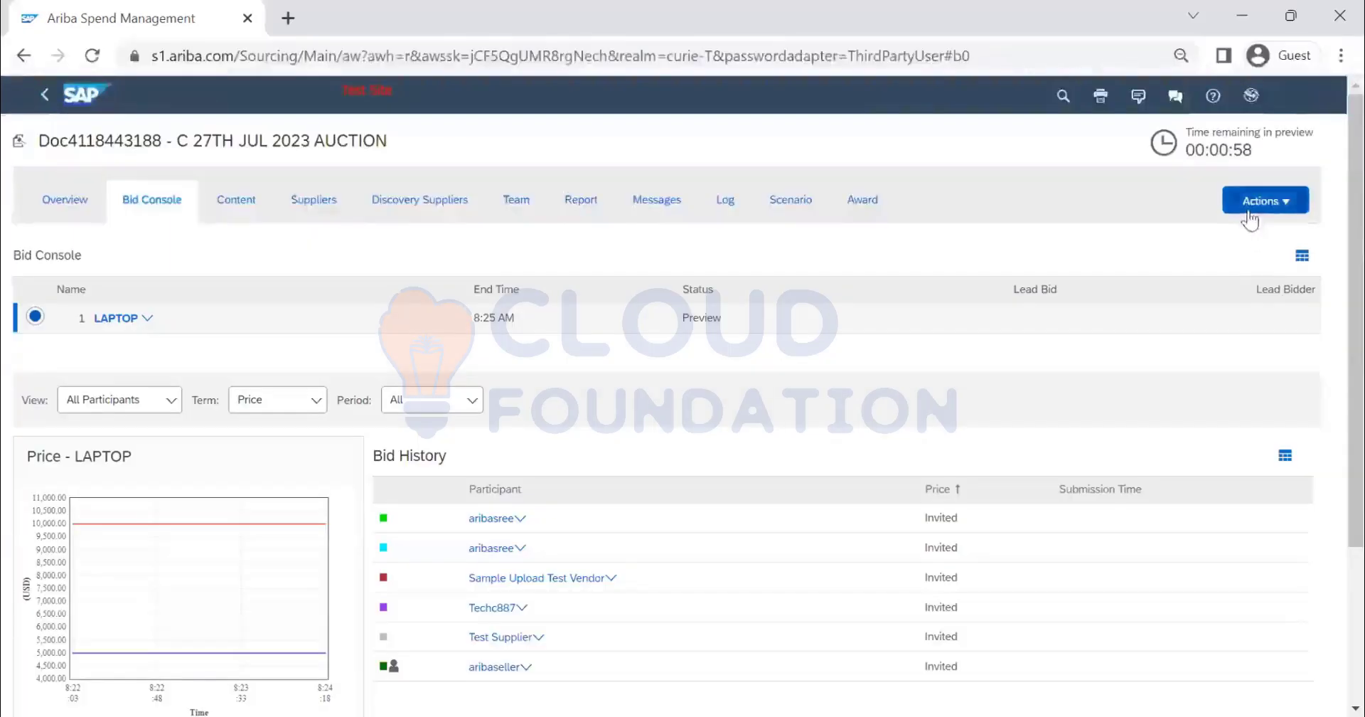
Step: Check the timing options in the buyer's event actions and open the C 27TH JUL 2023 AUCTION event in the supplier's session
click(1249, 212)
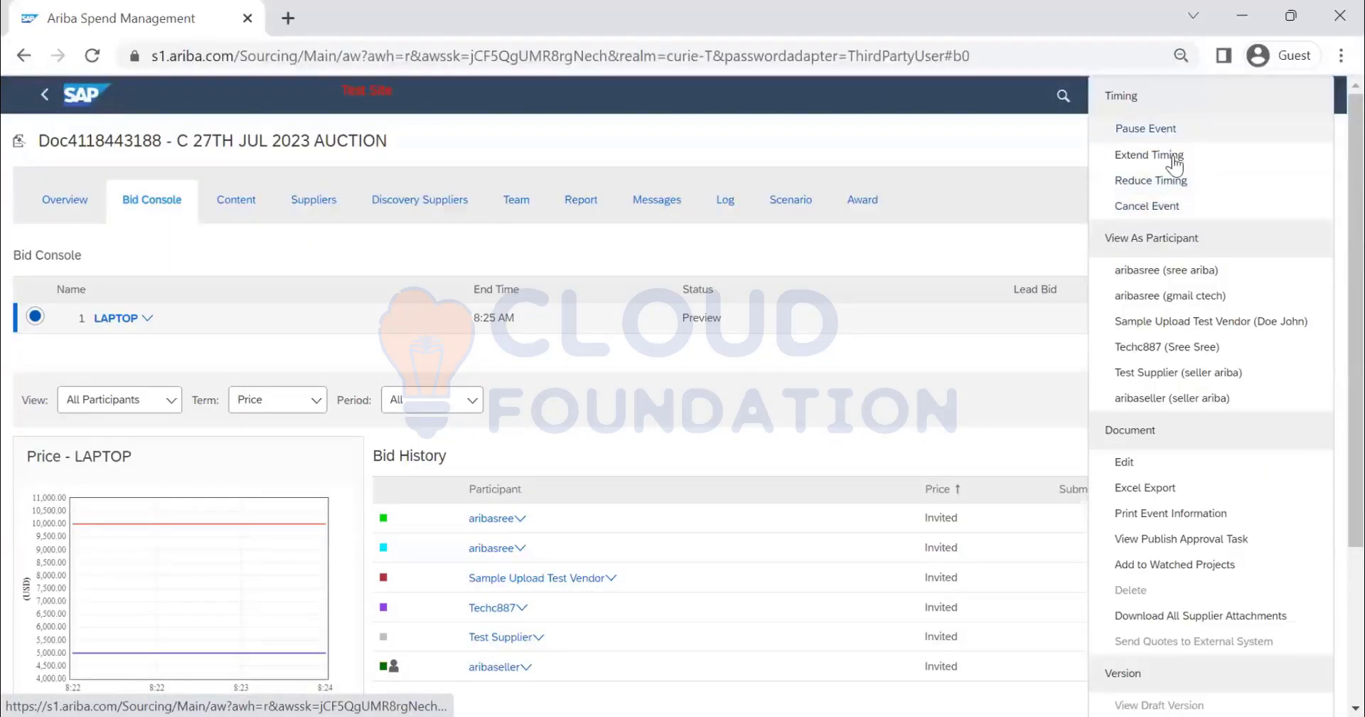
click(865, 258)
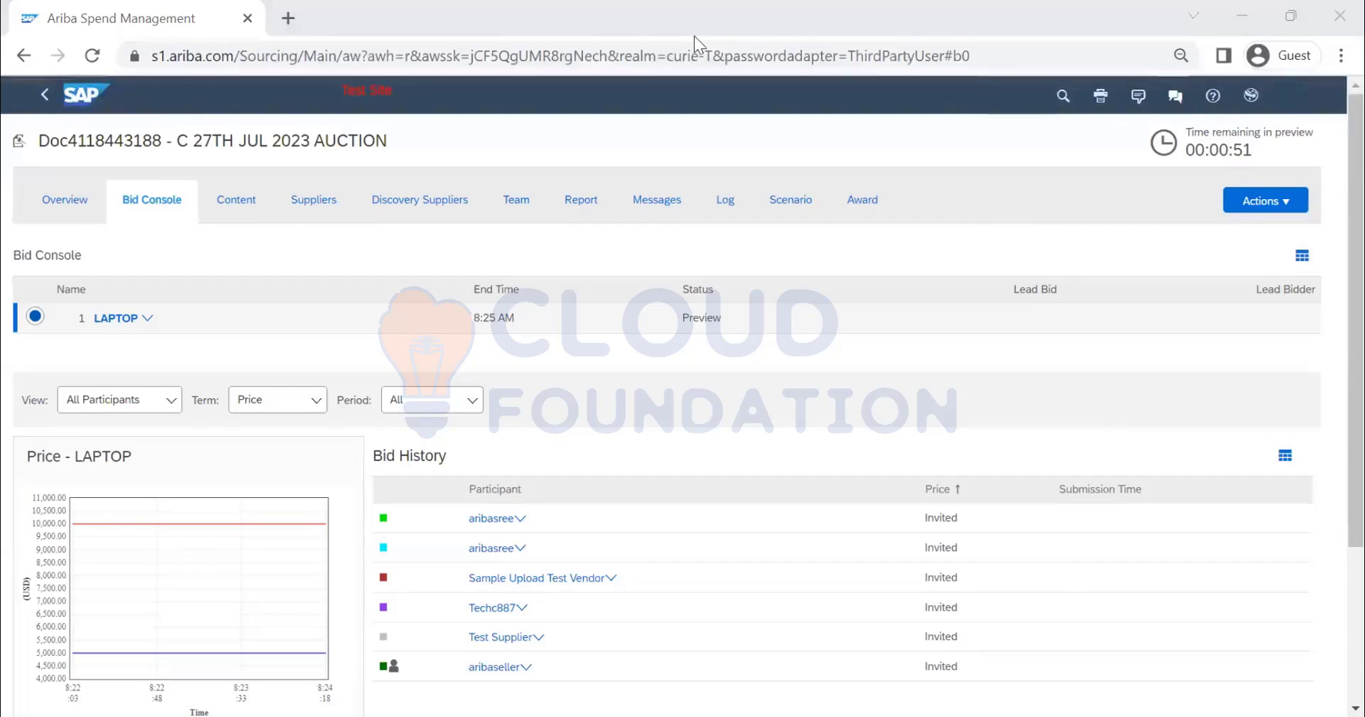
key(alt+Tab)
click(437, 506)
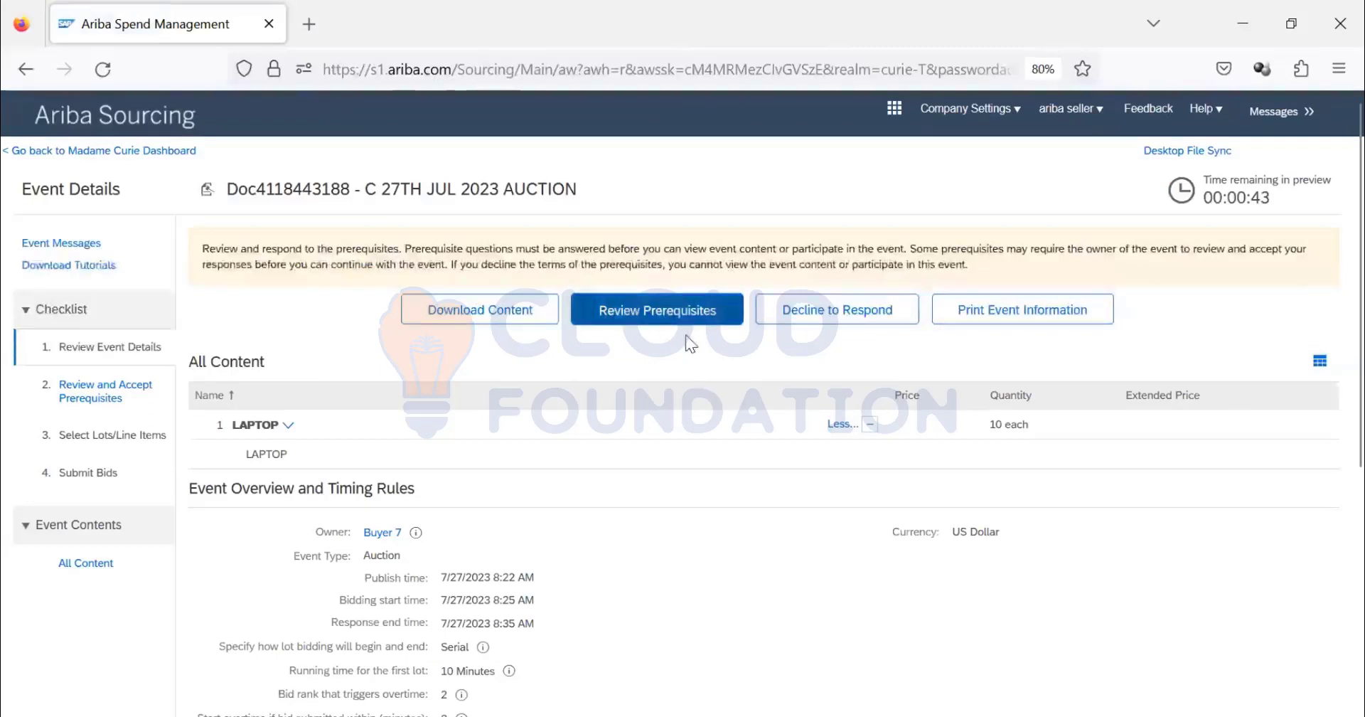
Step: Review the auction's prerequisites as the supplier, accept the terms of the bidder agreement, and submit it
click(675, 321)
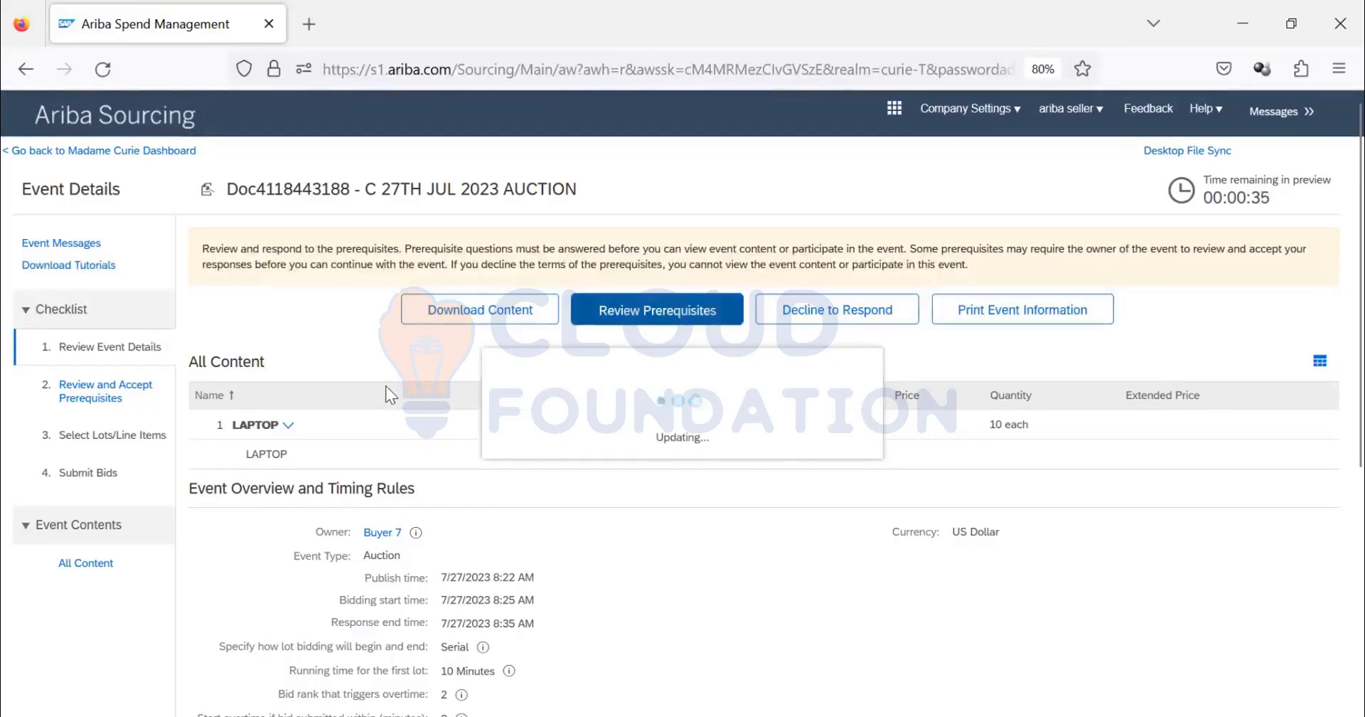
click(324, 398)
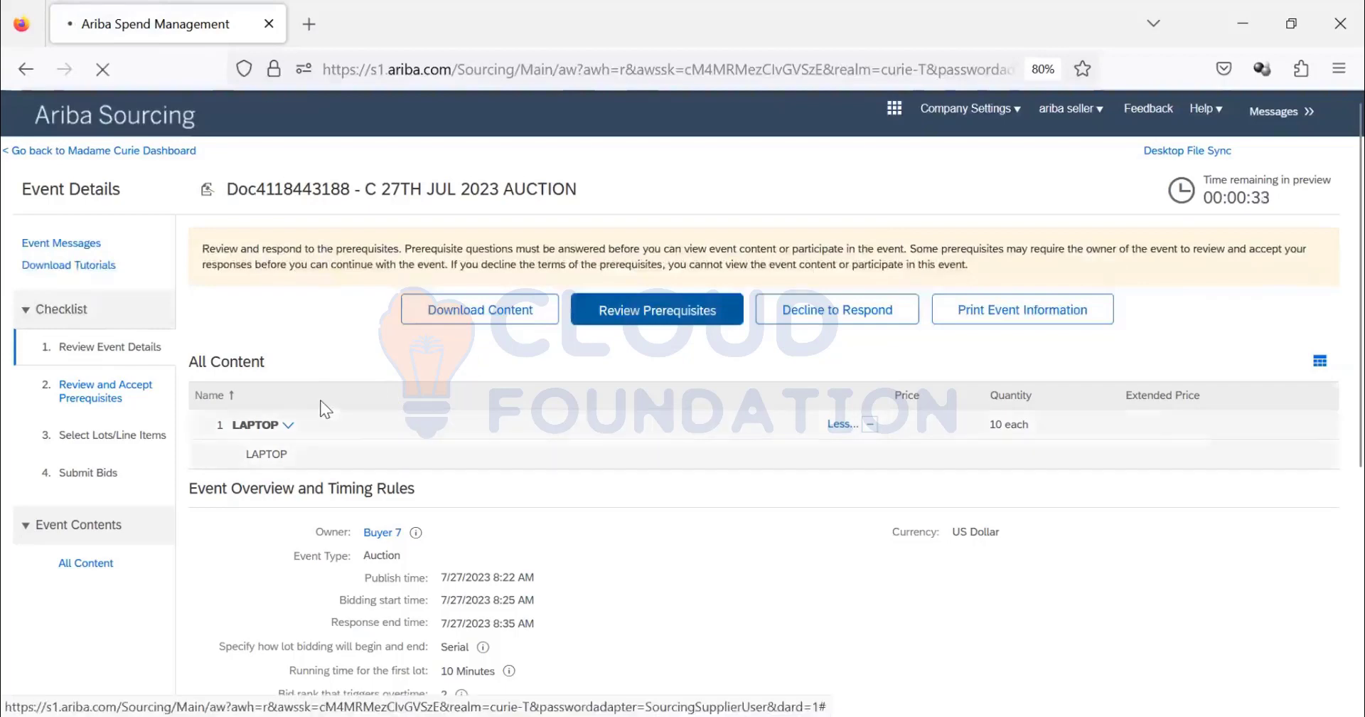
scroll(207, 558, down, 3)
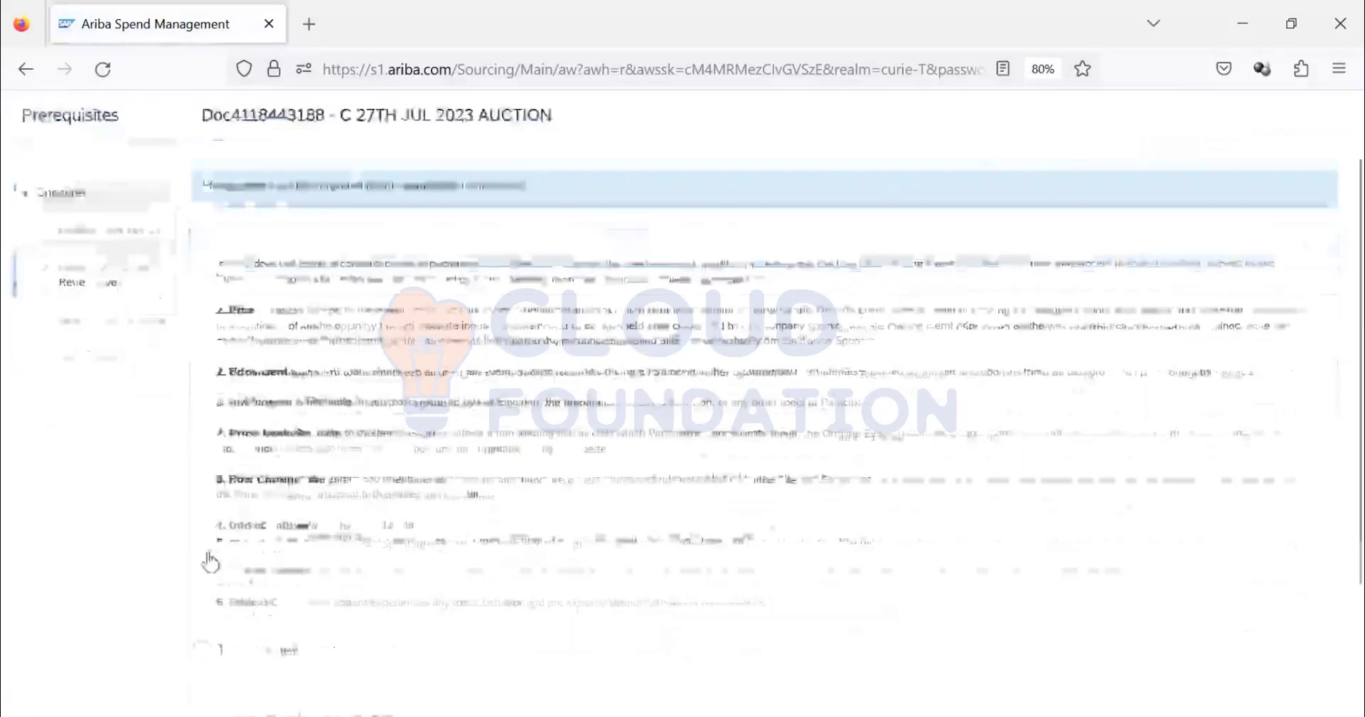
click(202, 547)
click(1212, 643)
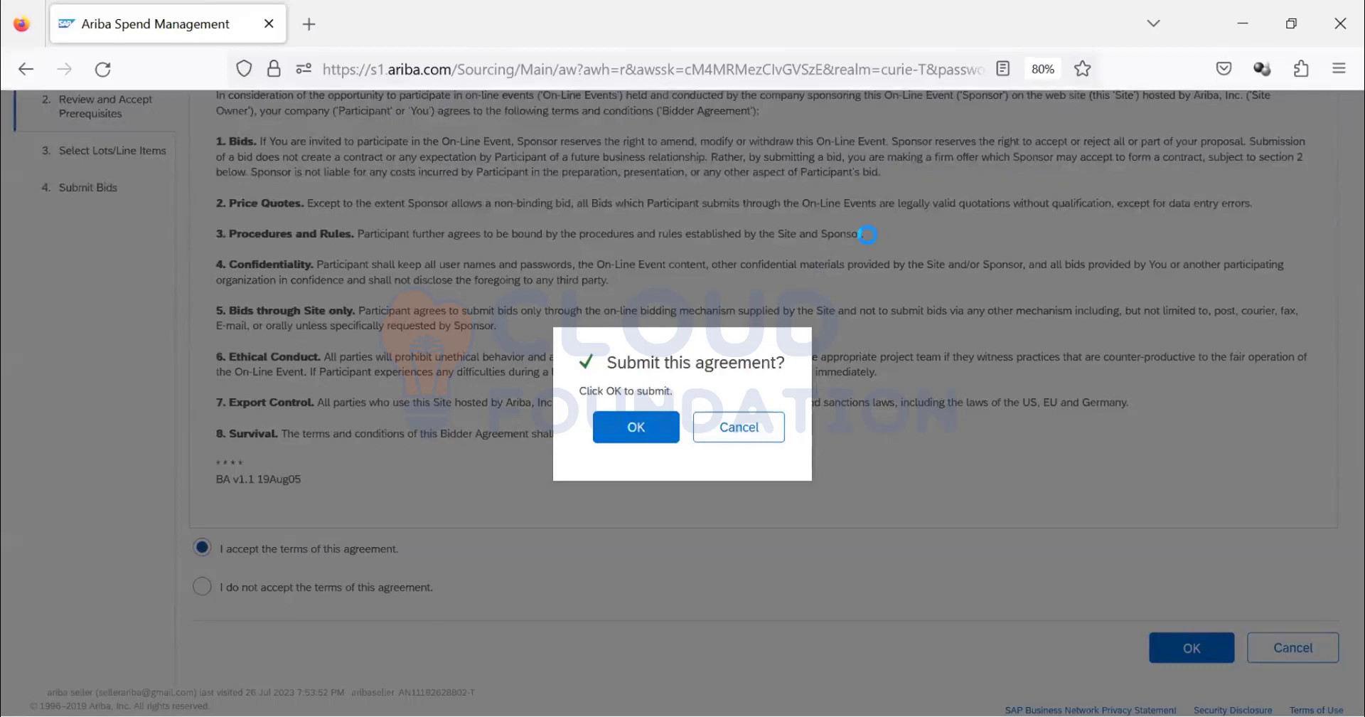
key(Return)
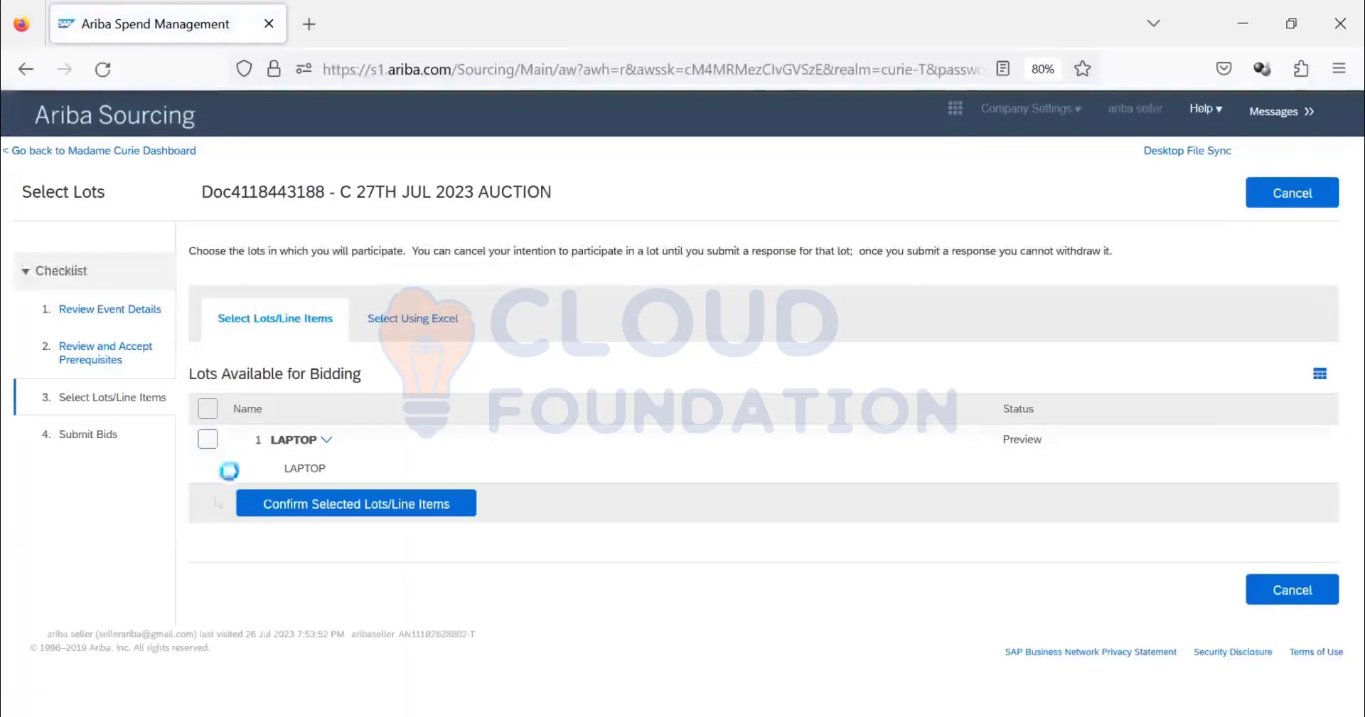
Step: Select and confirm the LAPTOP lot for participation and go to lot bidding
click(208, 438)
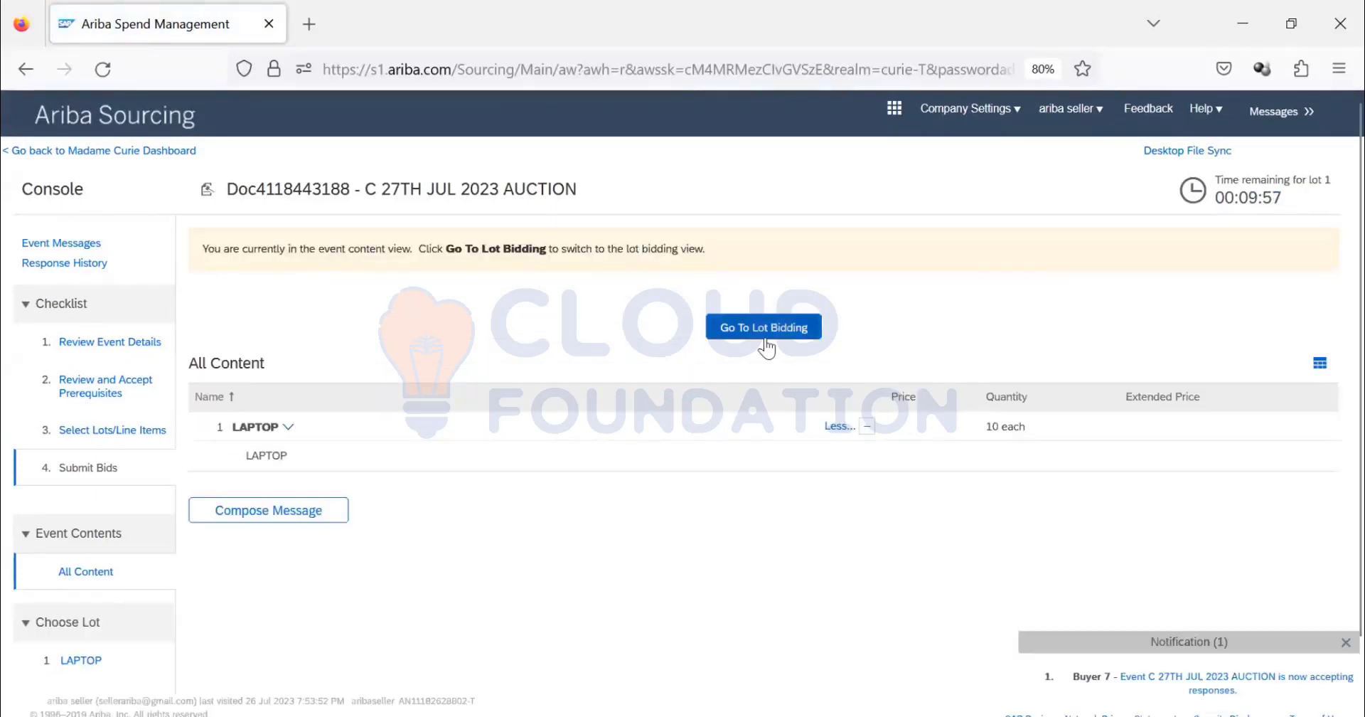
click(765, 341)
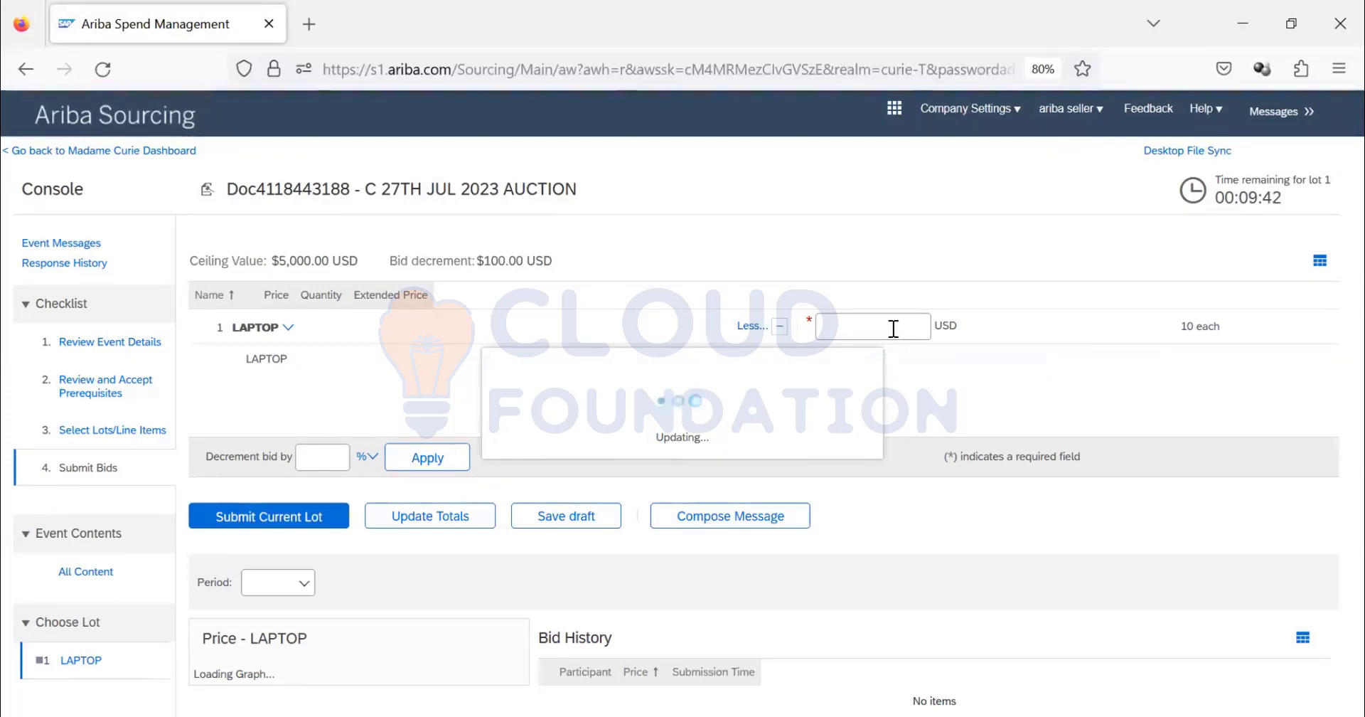
Step: Try to submit a price of 9,500 USD for the LAPTOP lot
click(785, 326)
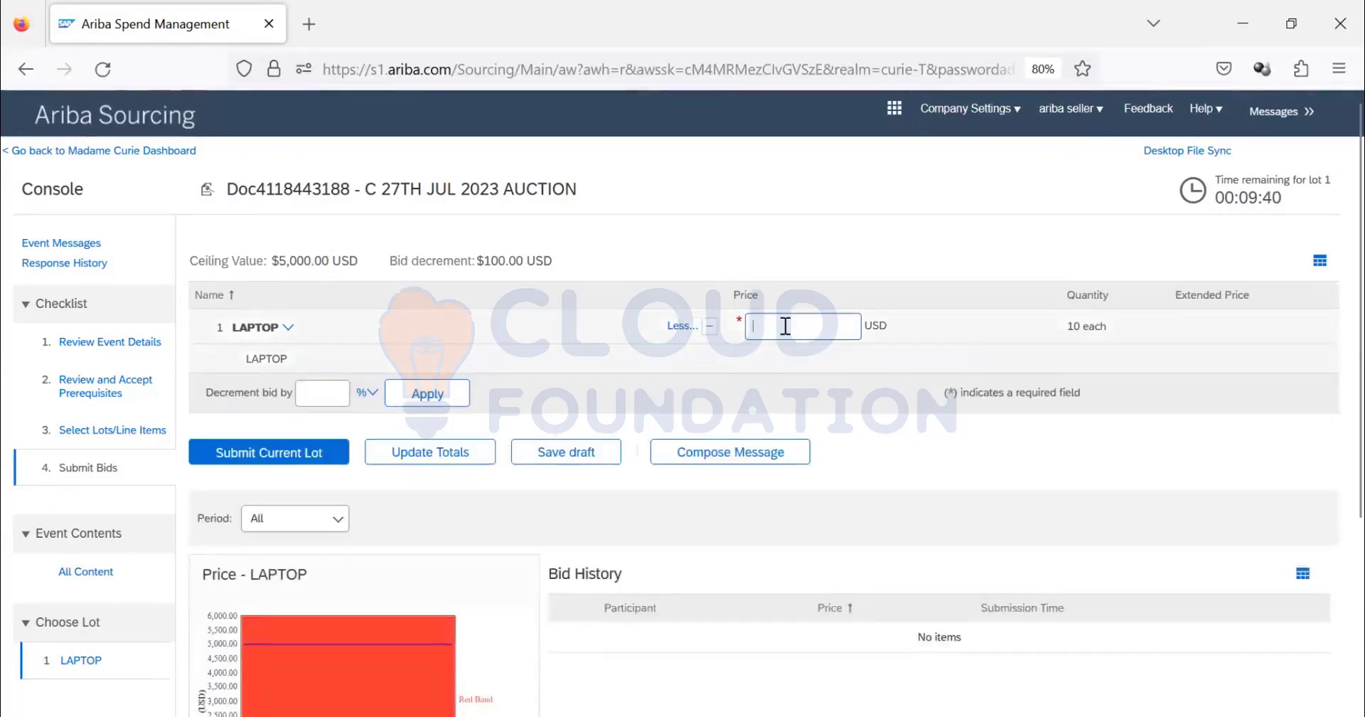
text(1)
key(BackSpace)
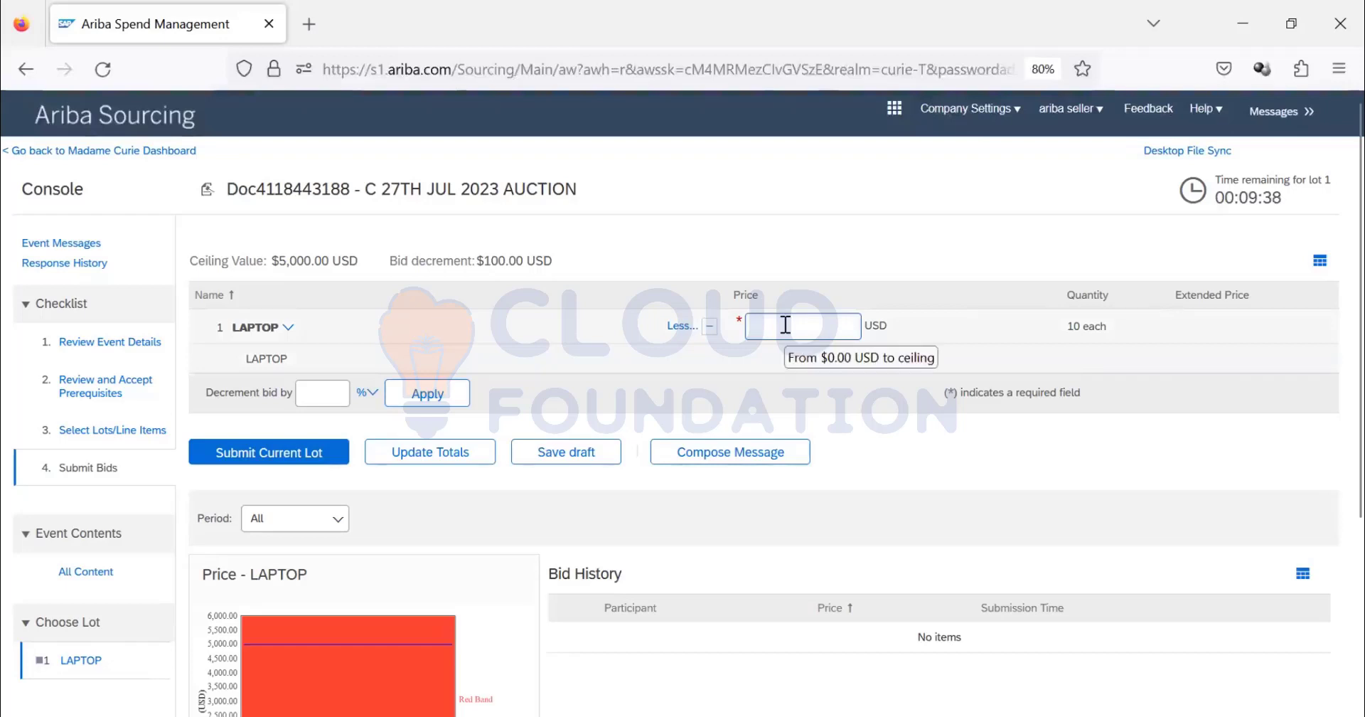
text(9500)
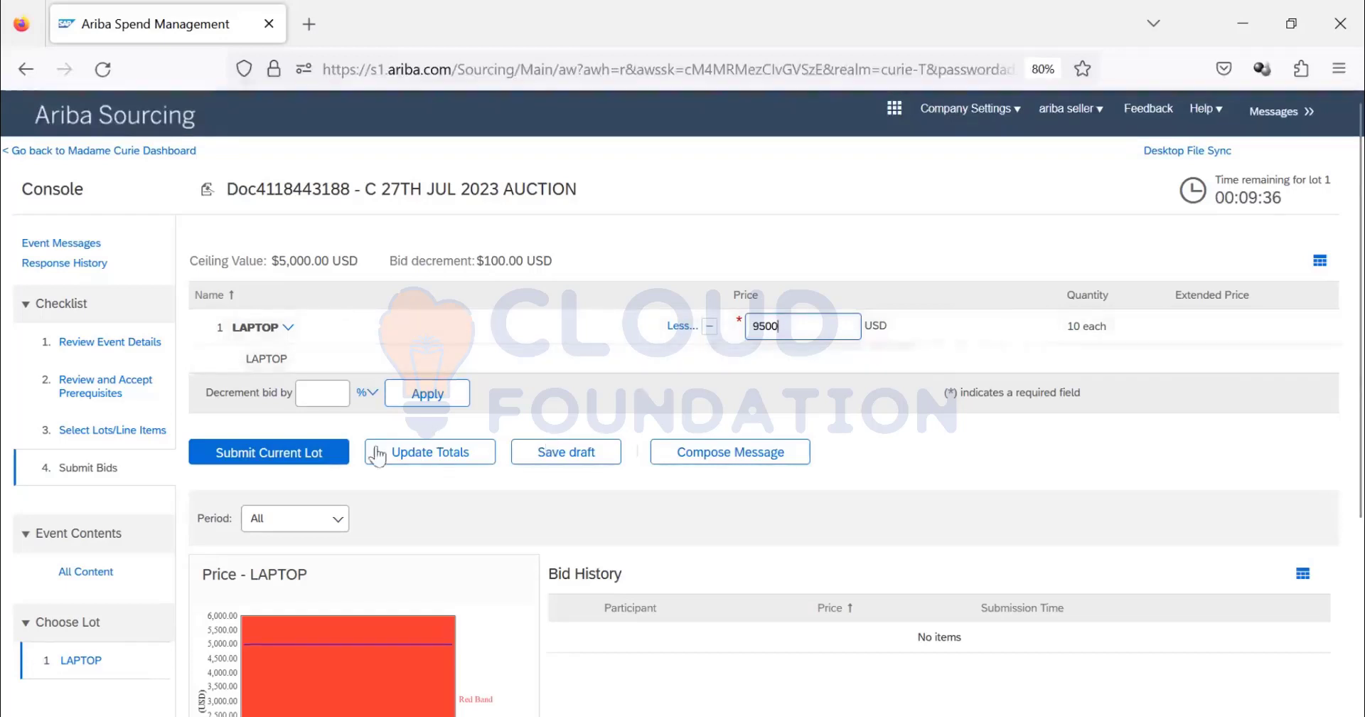
click(331, 455)
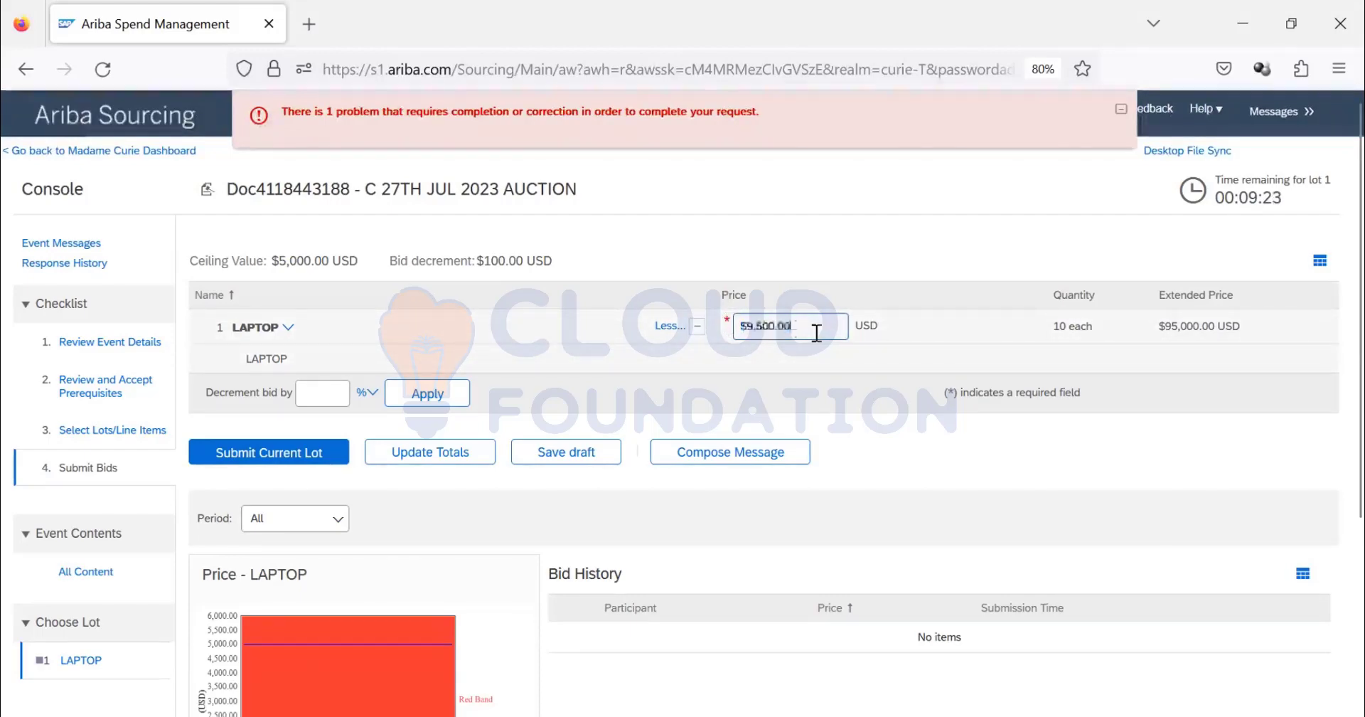
Step: Set the LAPTOP price to 4,500 USD, submit the current lot, and review the bid history
mouse_move(728, 318)
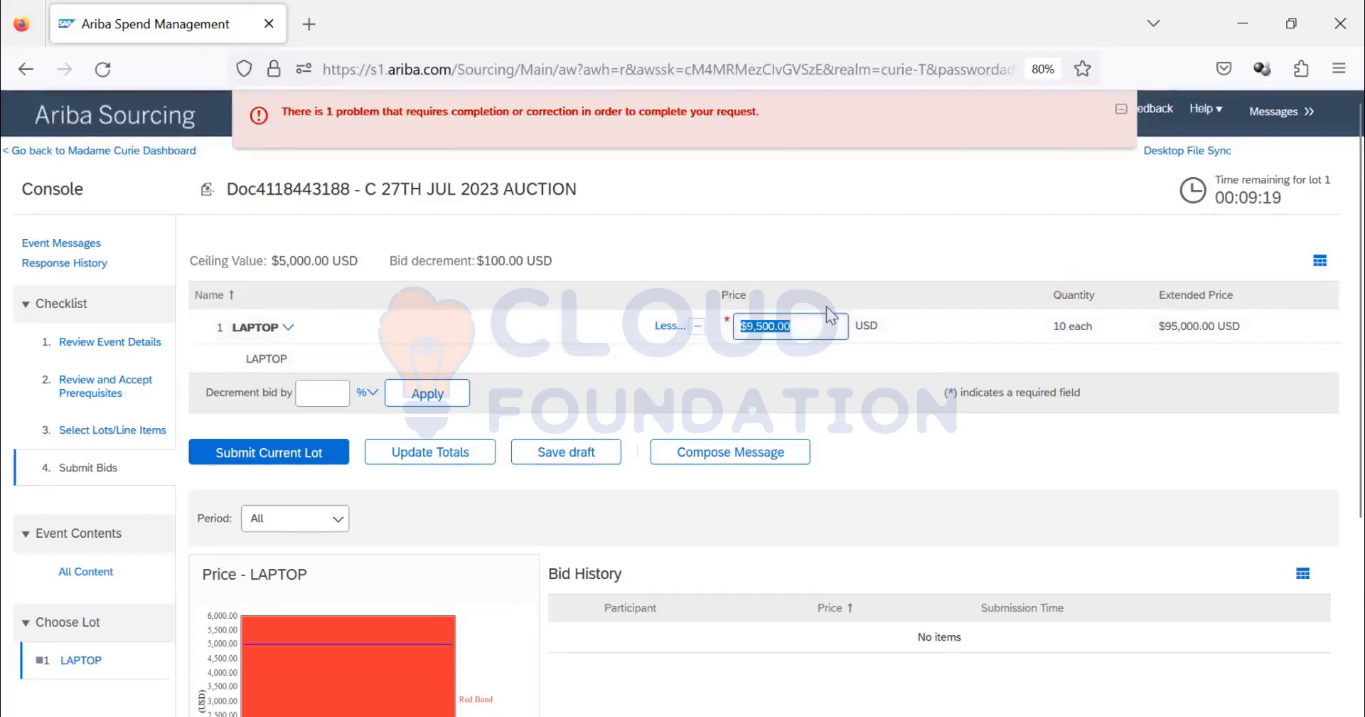
text(4500)
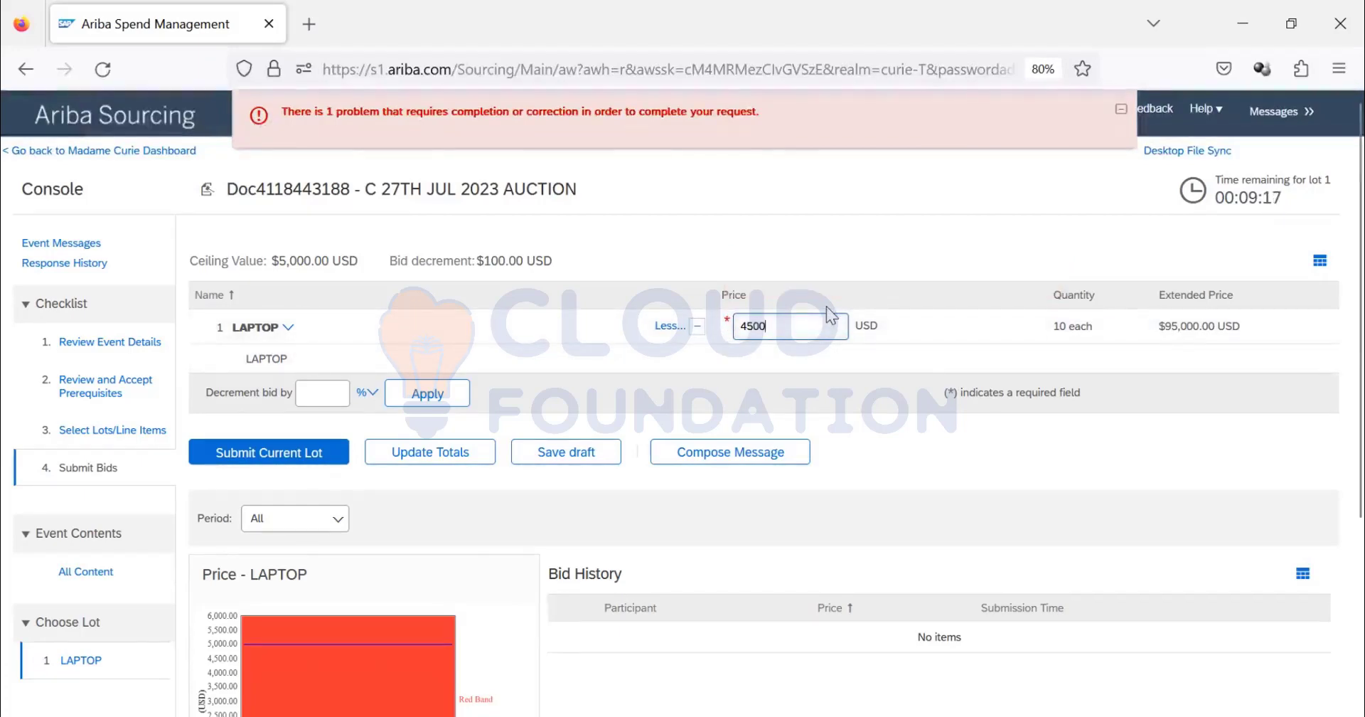
click(249, 463)
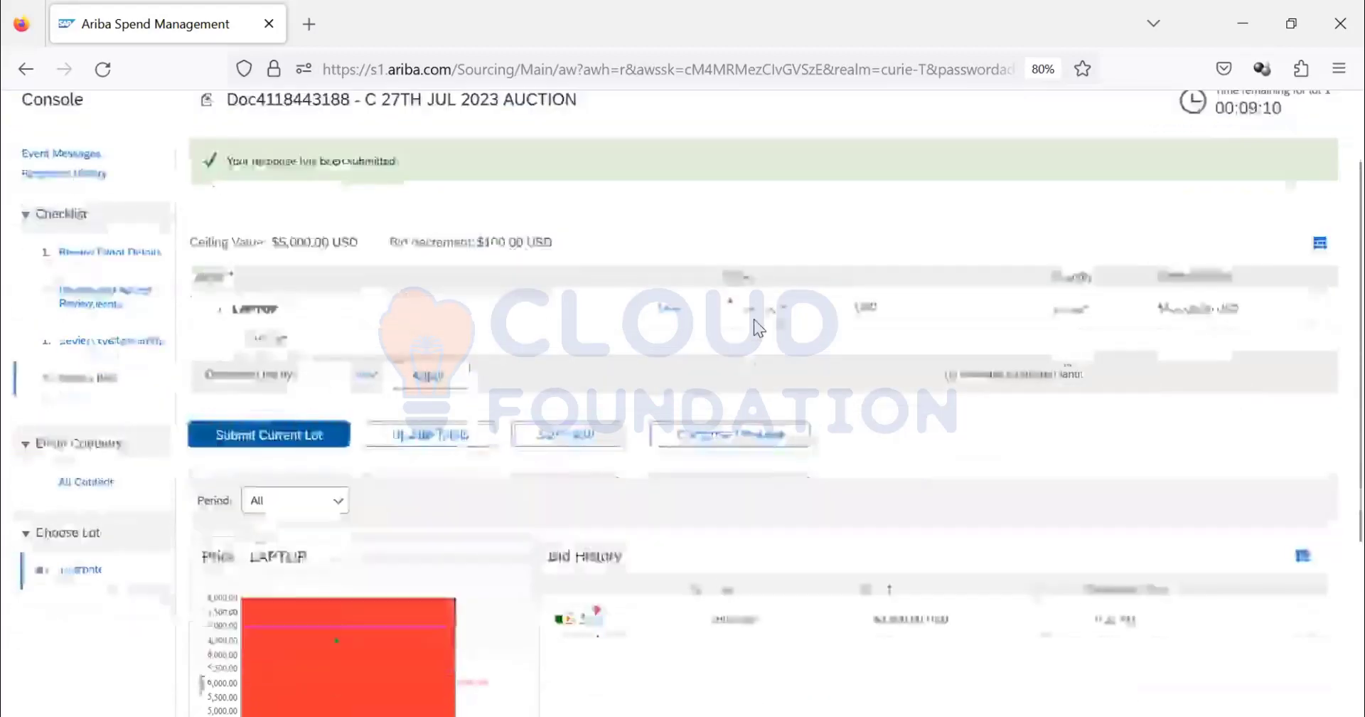
scroll(754, 319, down, 4)
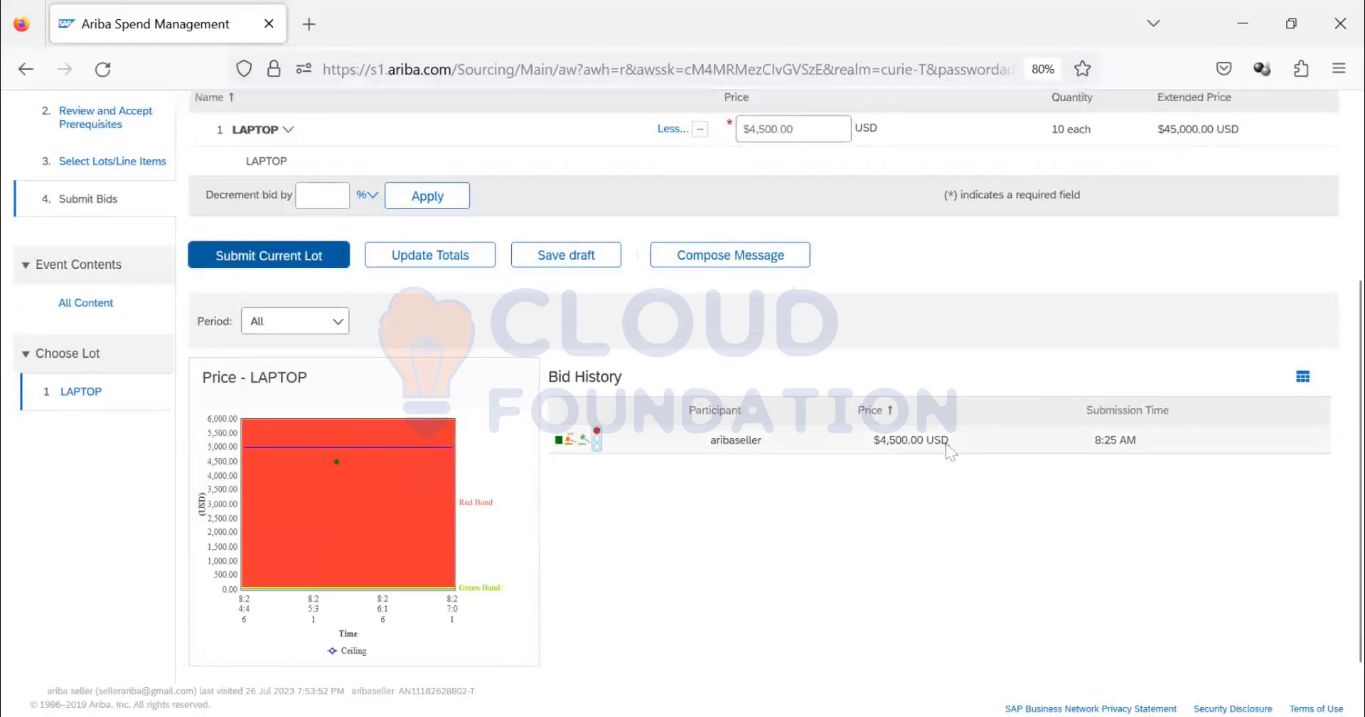
scroll(793, 273, up, 4)
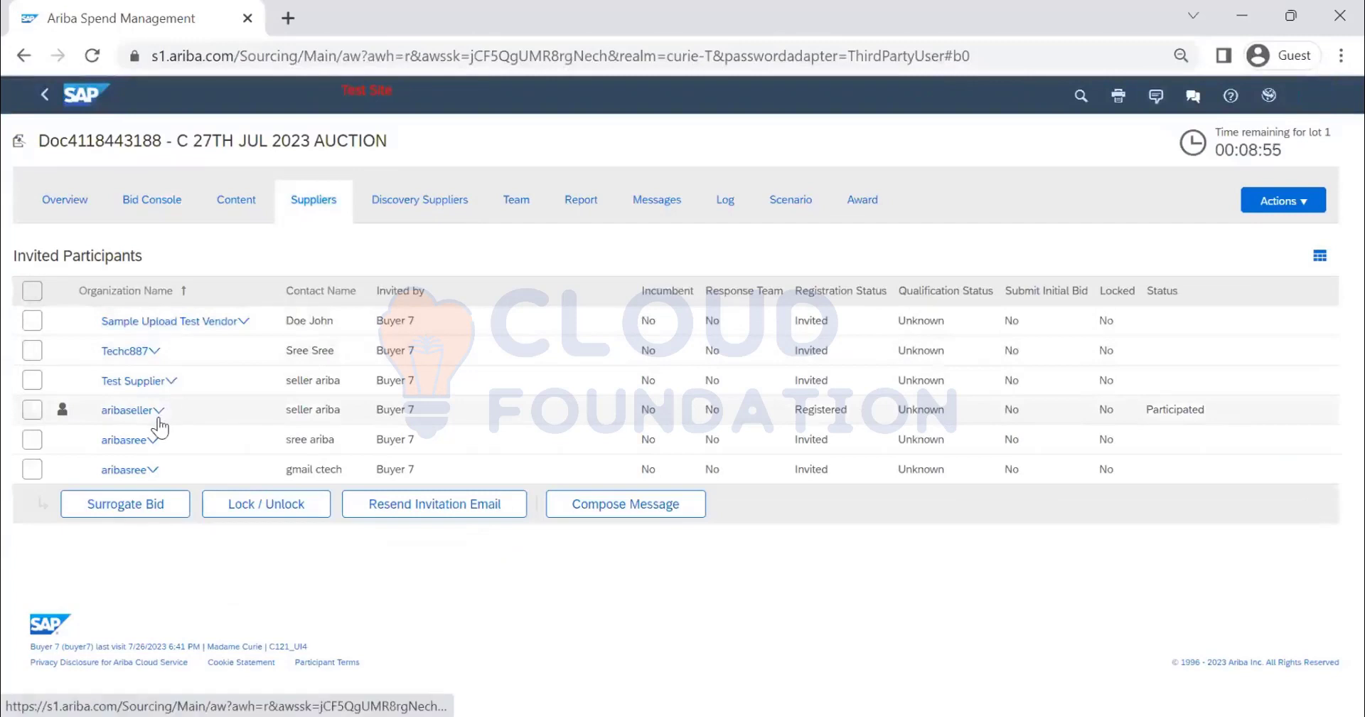
Step: Start a surrogate bid on behalf of Test Supplier and open the C 27TH JUL 2023 AUCTION event
click(32, 380)
click(108, 508)
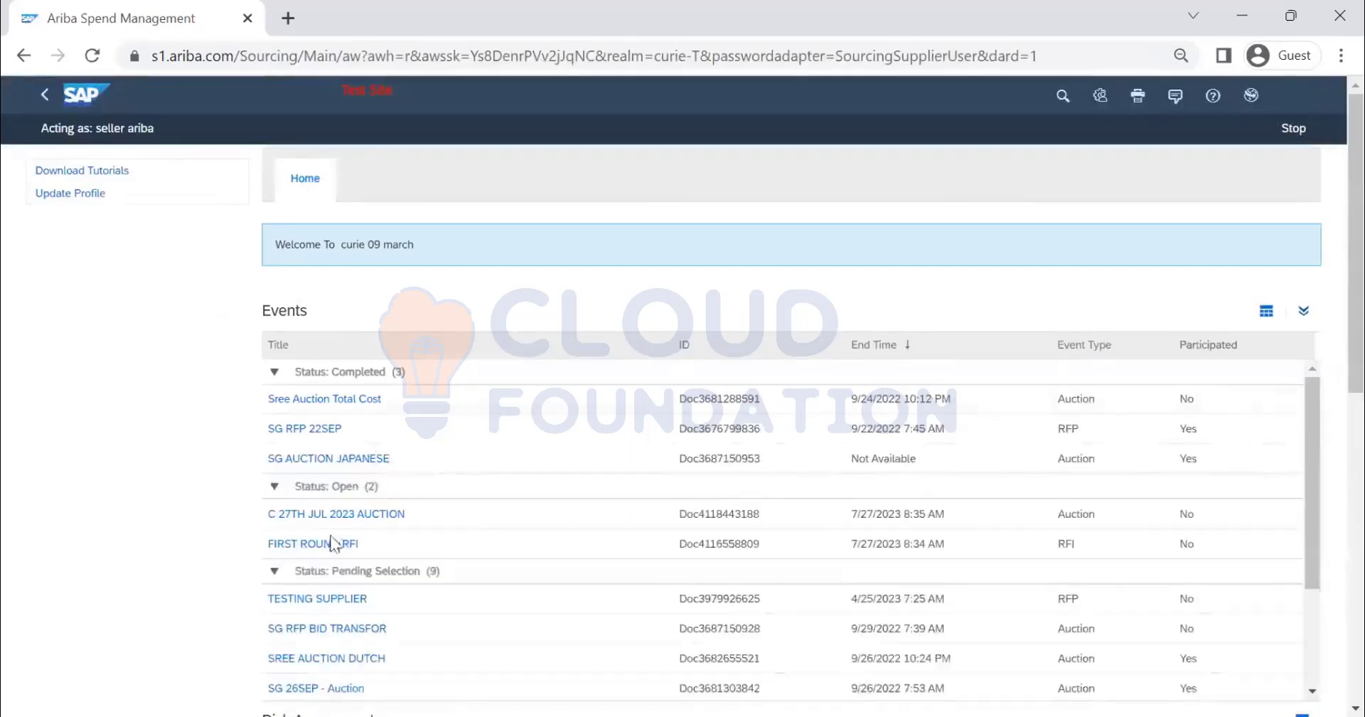
click(395, 513)
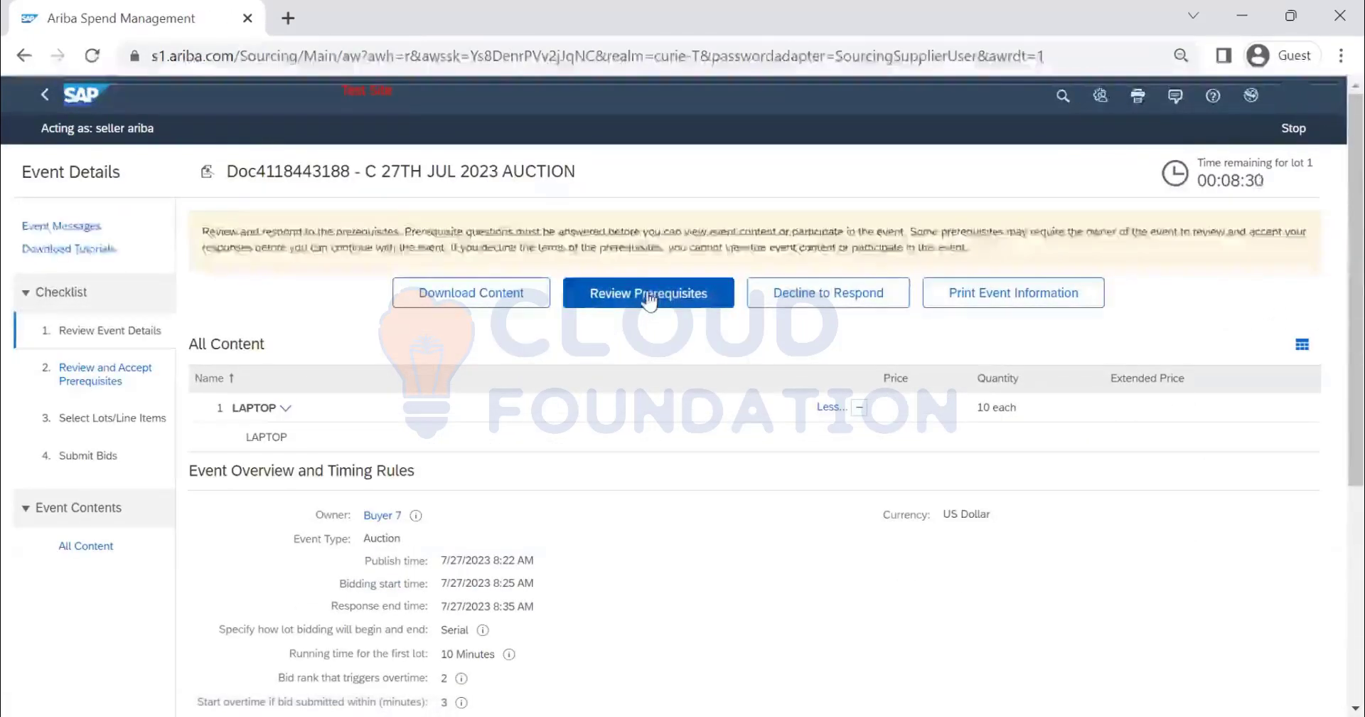
Step: Accept and submit the bidder agreement from the event's prerequisites, and confirm the LAPTOP lot for Test Supplier's participation
click(649, 298)
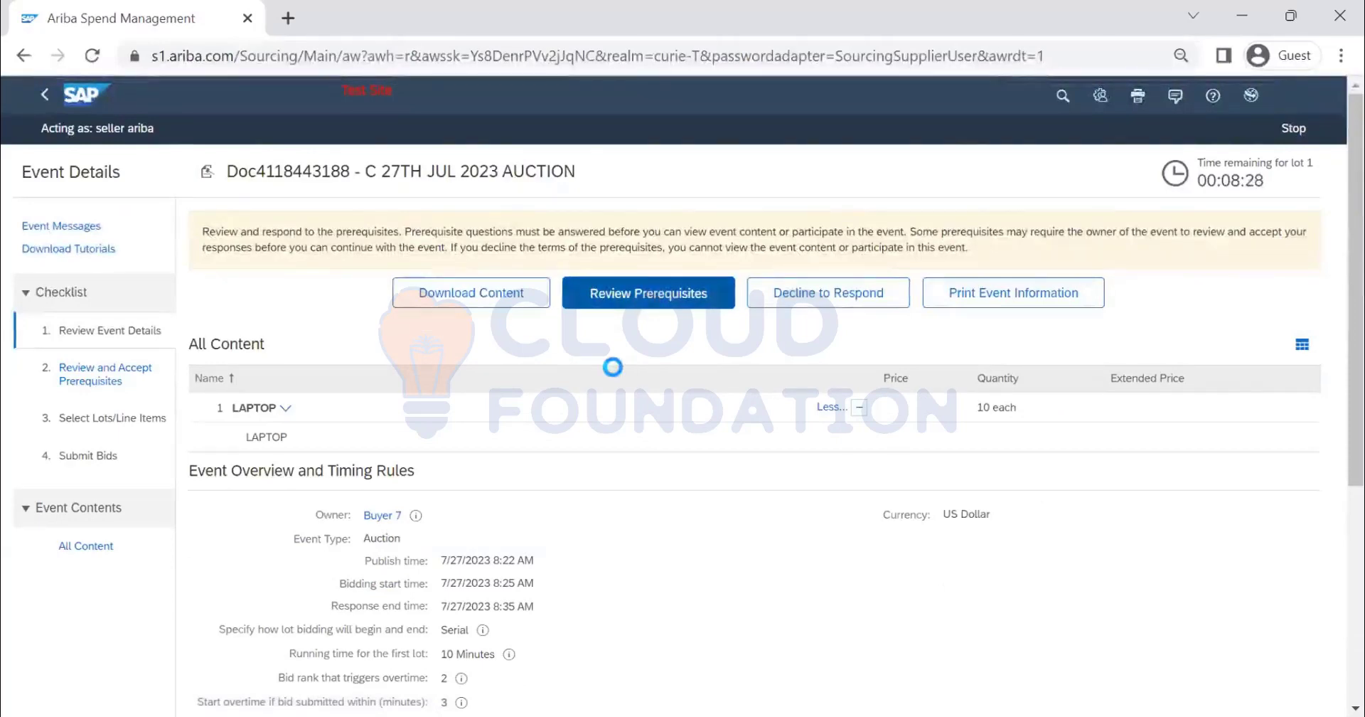
scroll(615, 384, down, 10)
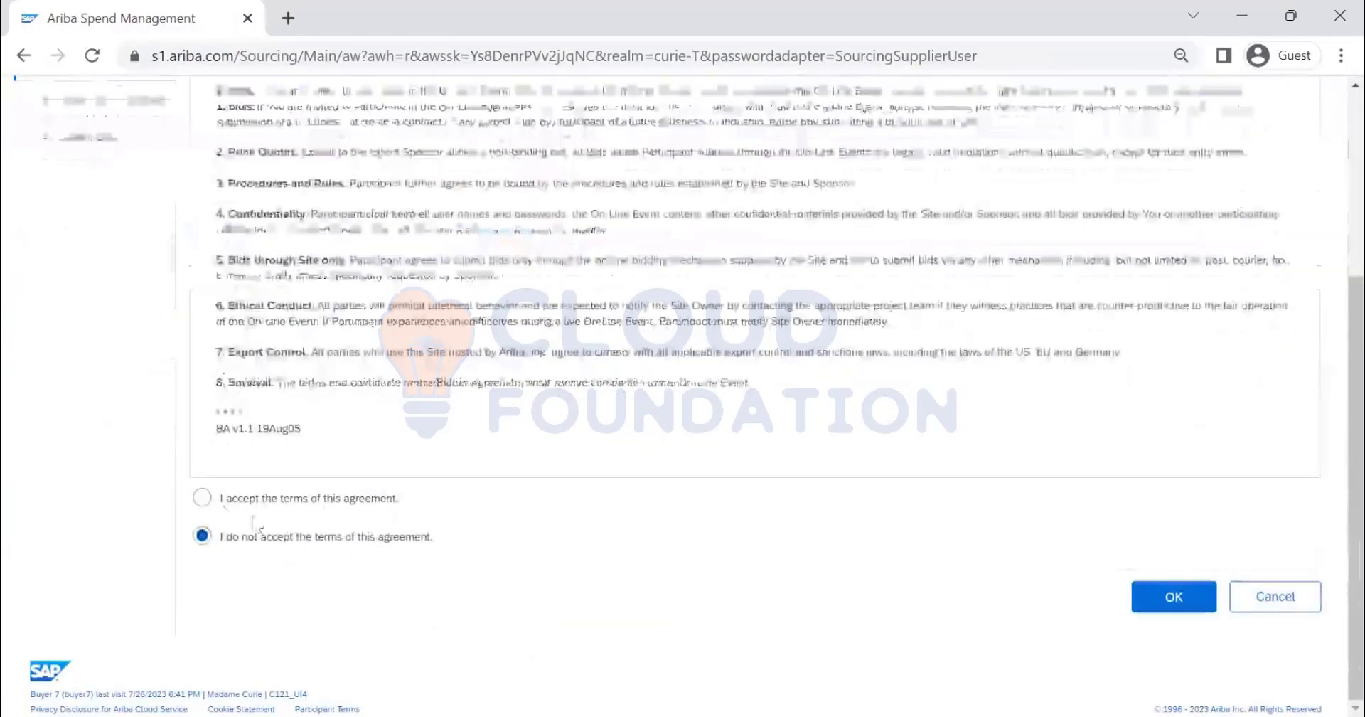
click(202, 498)
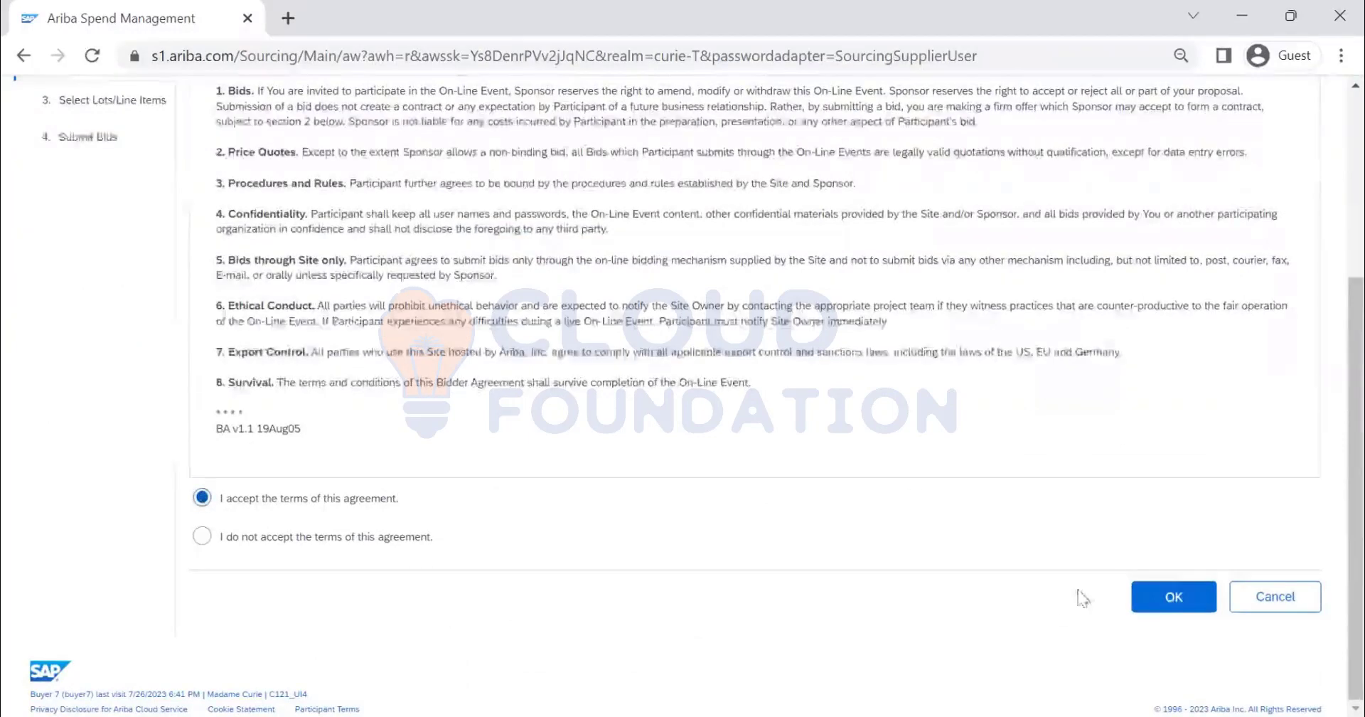
click(1170, 598)
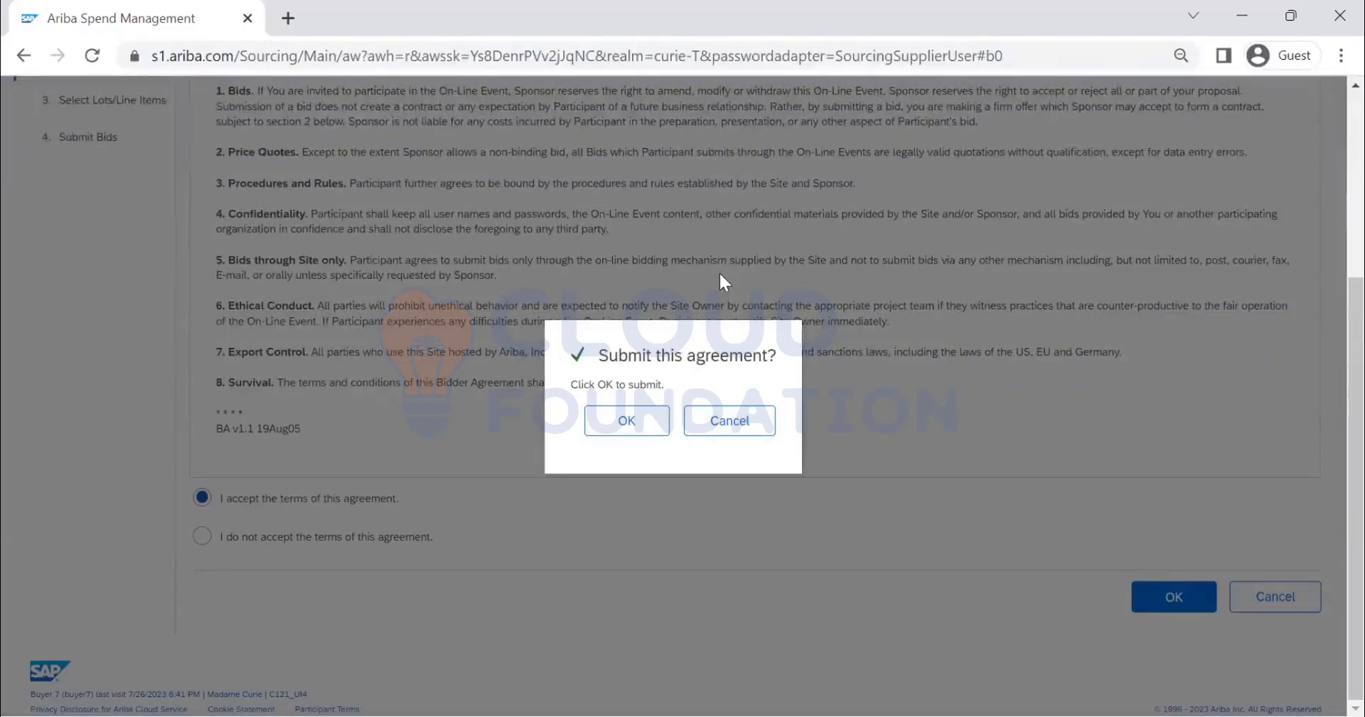
click(599, 435)
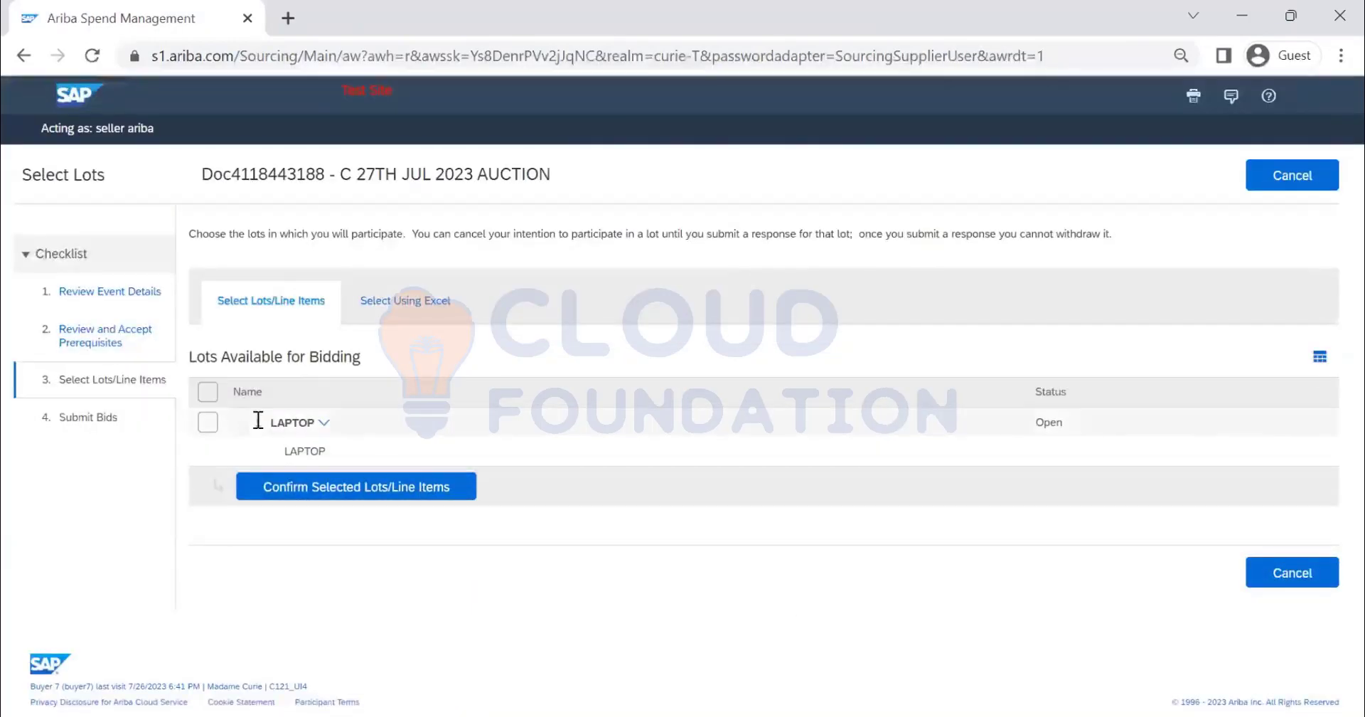
click(206, 425)
click(320, 489)
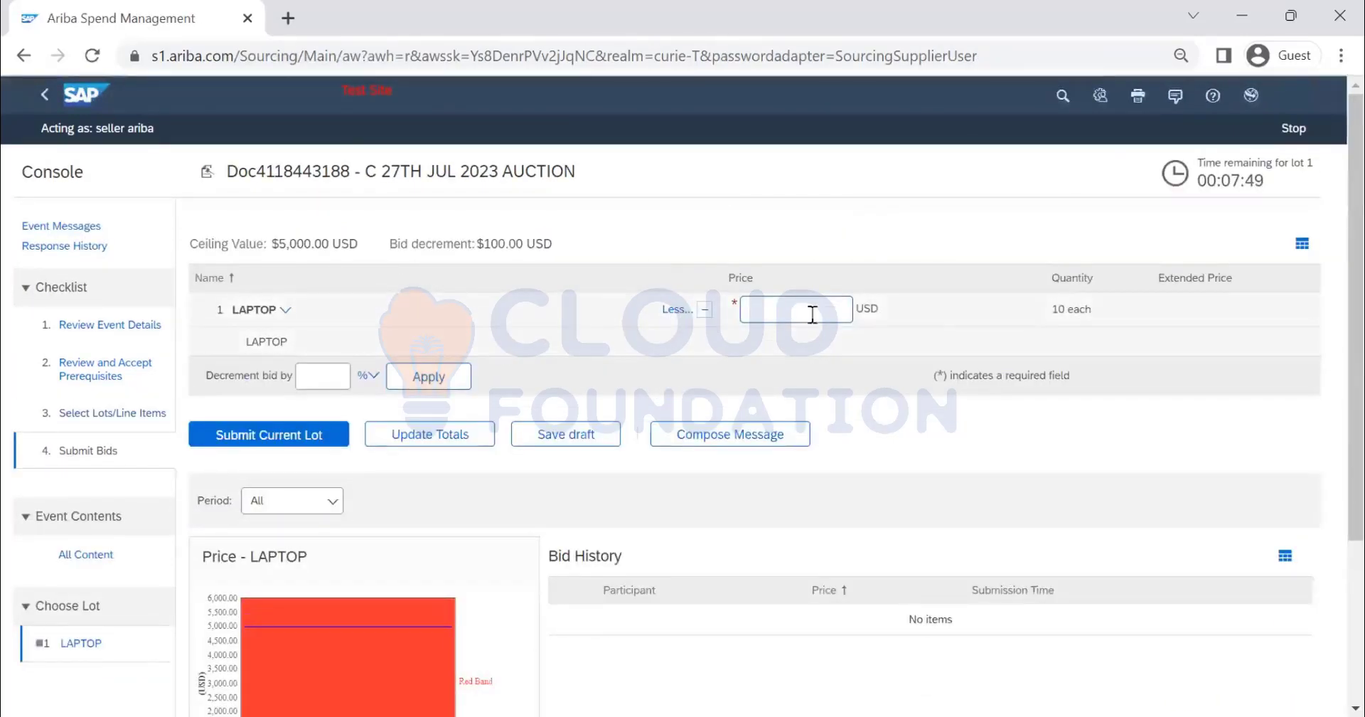
Step: Try to submit a surrogate bid of 2,000 USD for the LAPTOP lot, then cancel the submission
click(799, 320)
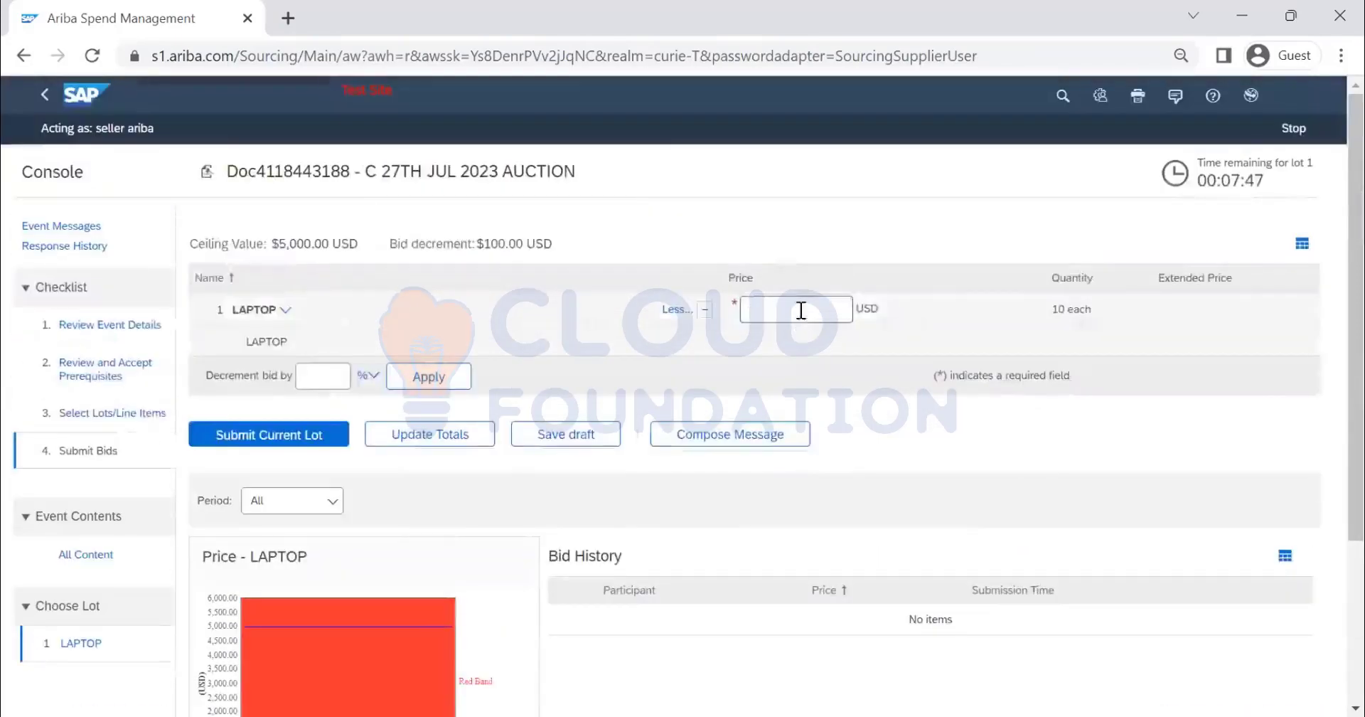
text(2)
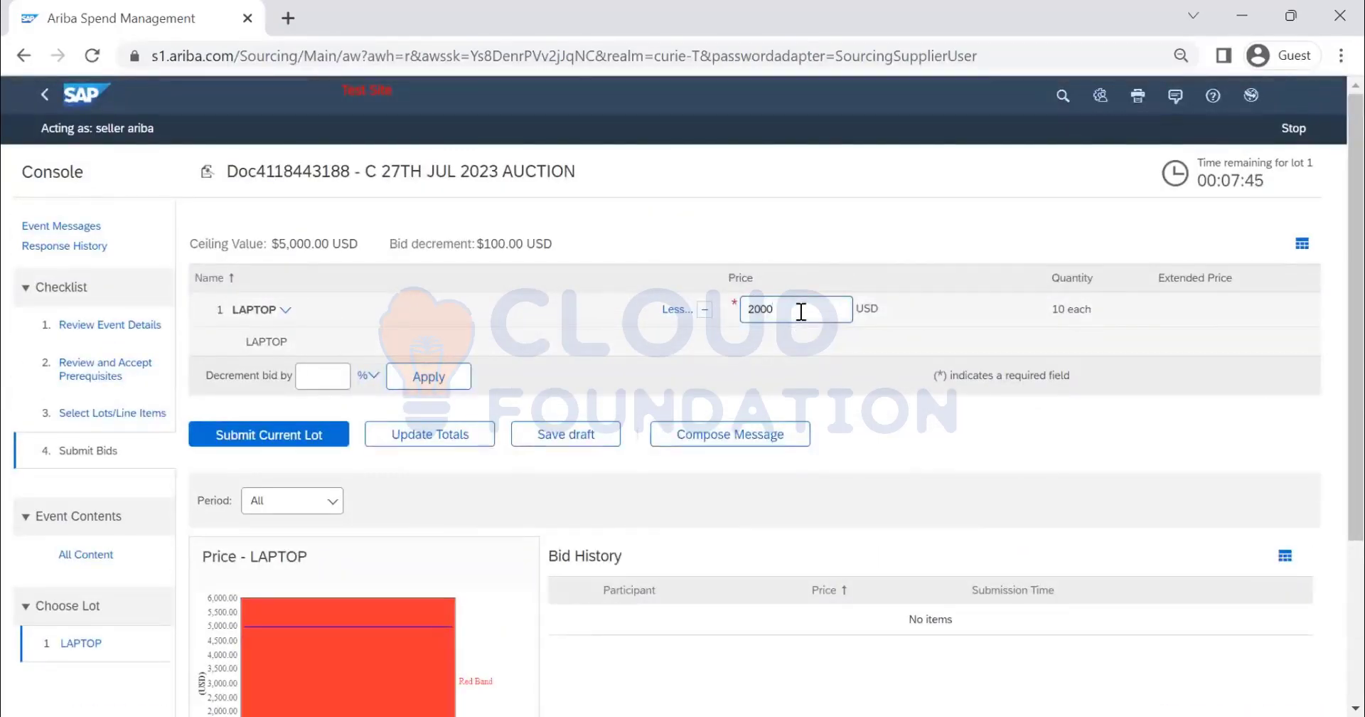
text(000)
click(328, 447)
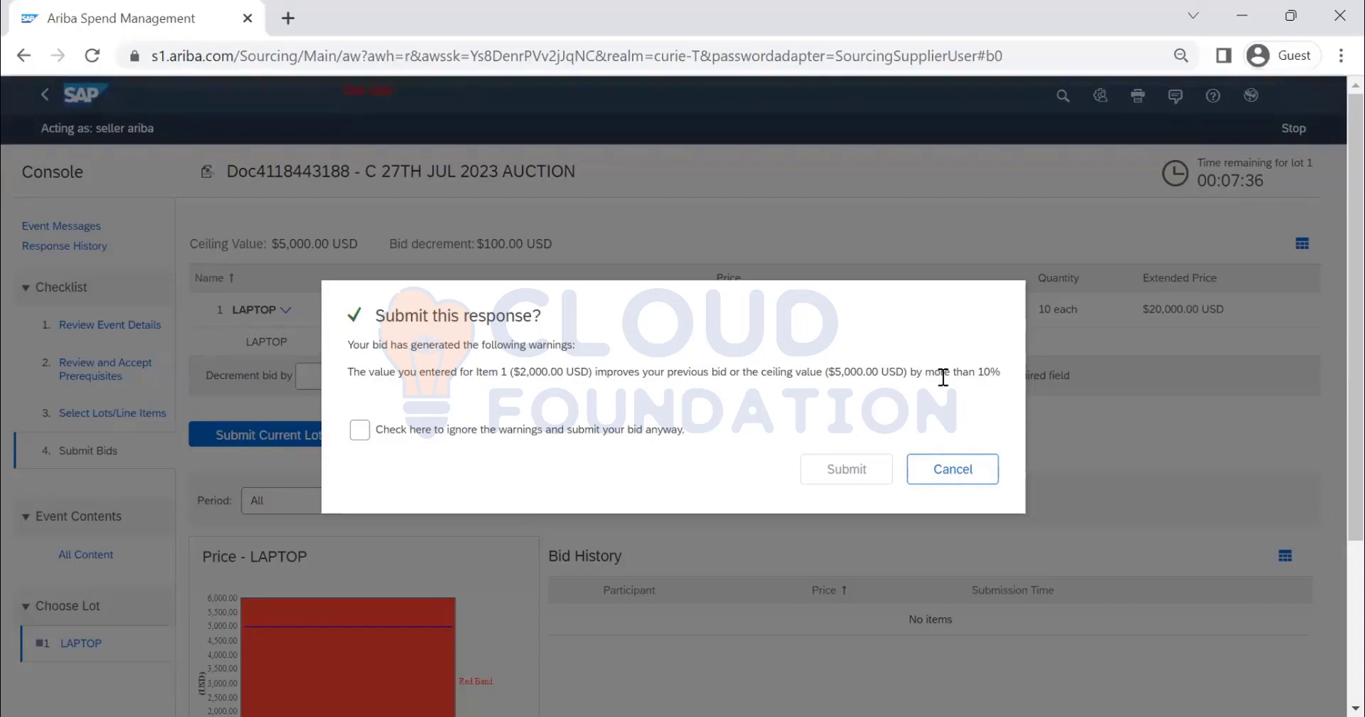
click(943, 482)
click(934, 488)
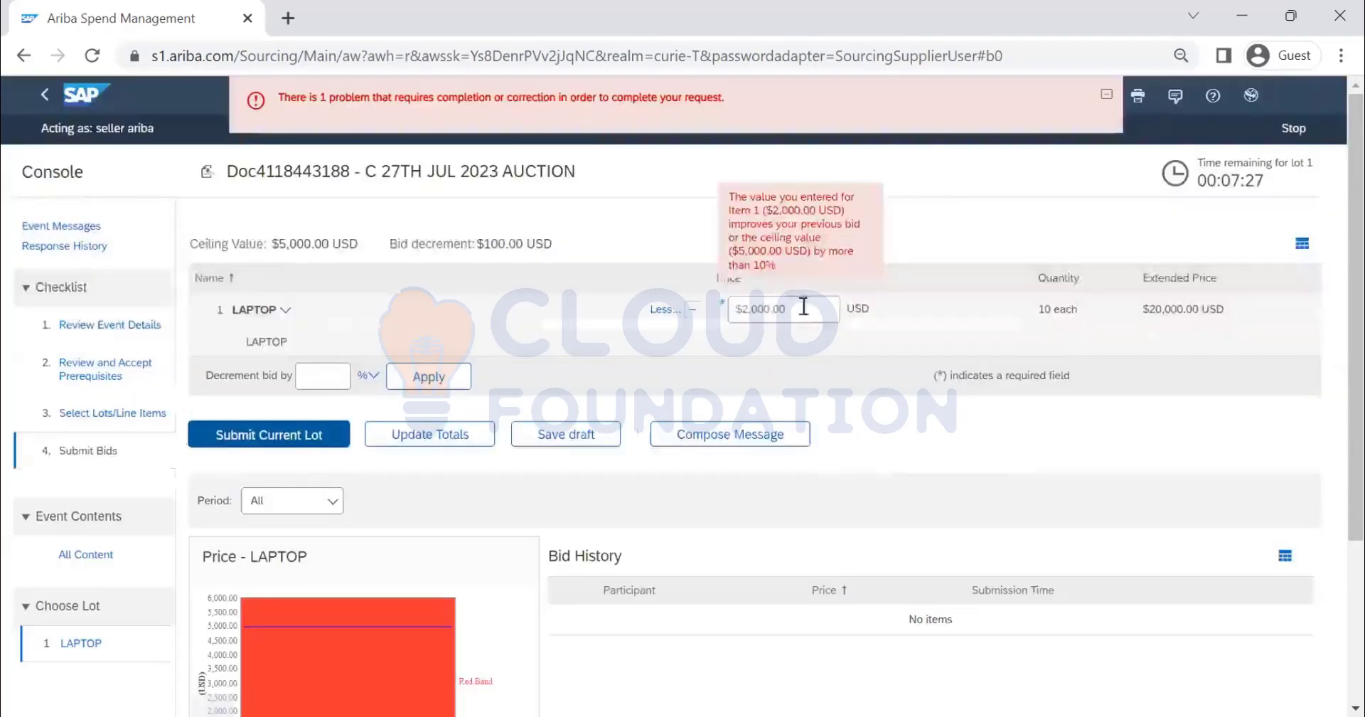
Step: Try to submit a surrogate bid of 4,000 USD for the LAPTOP lot
triple_click(802, 306)
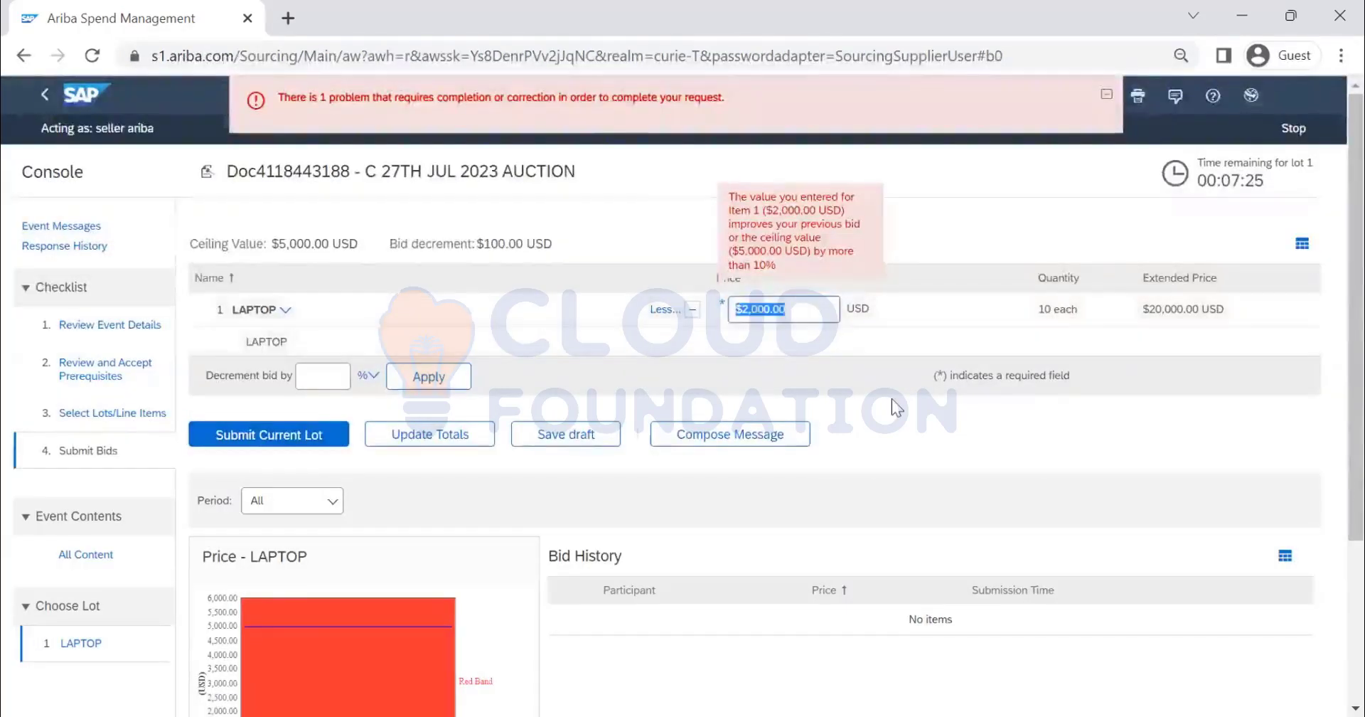
text(4000)
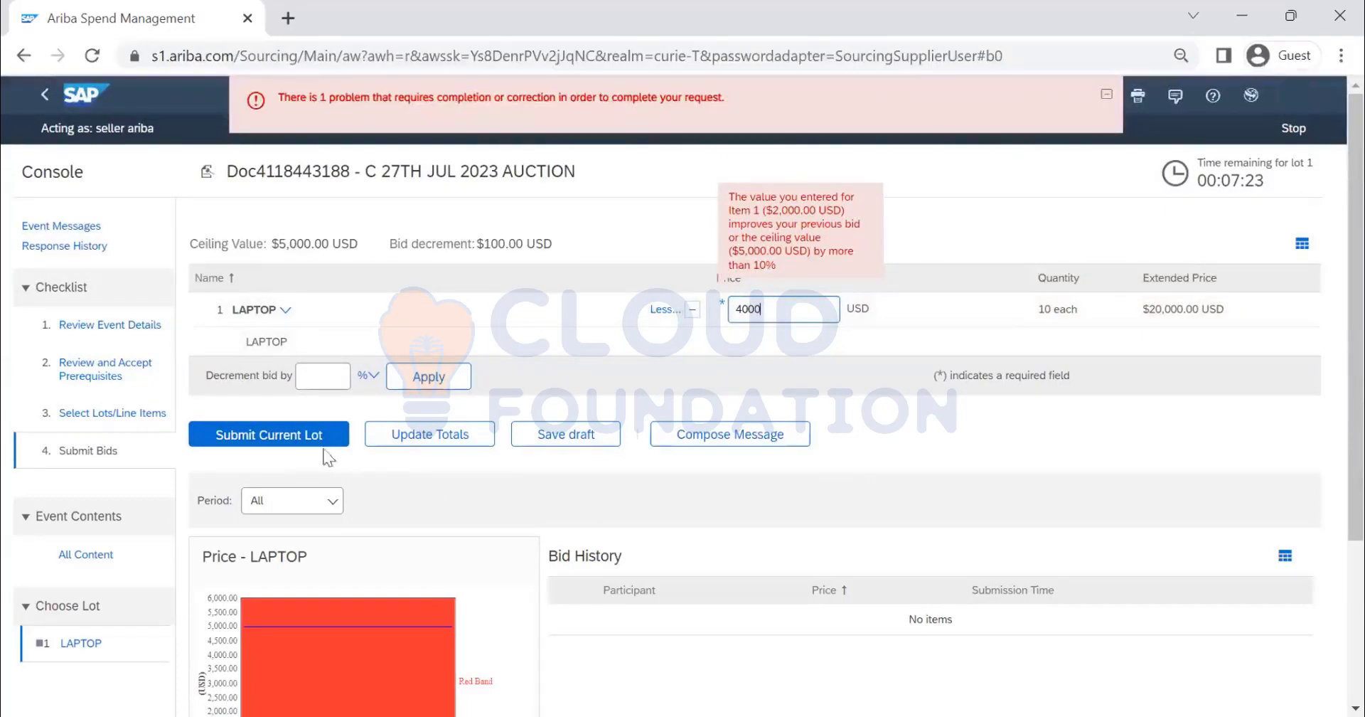
click(544, 434)
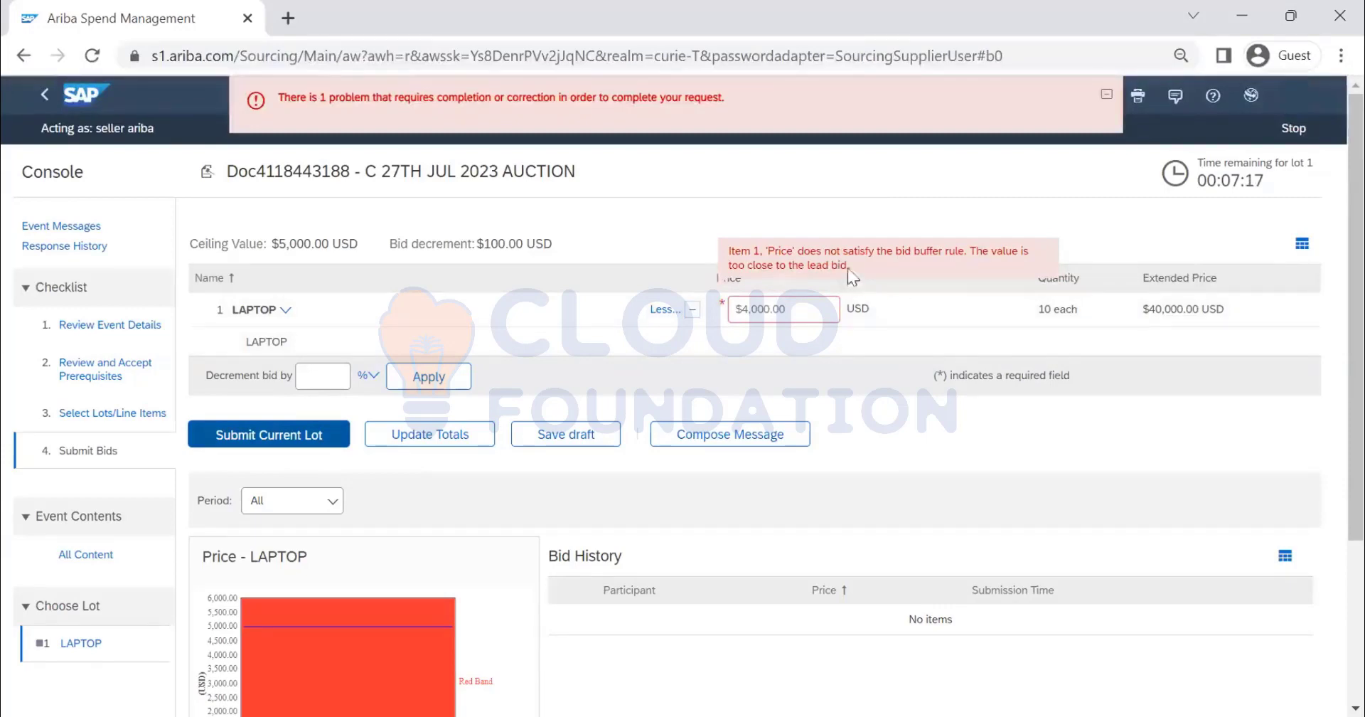
Step: Set the LAPTOP price to 3,400 USD and submit the current lot, ignoring the bid warnings
drag(822, 309, 737, 311)
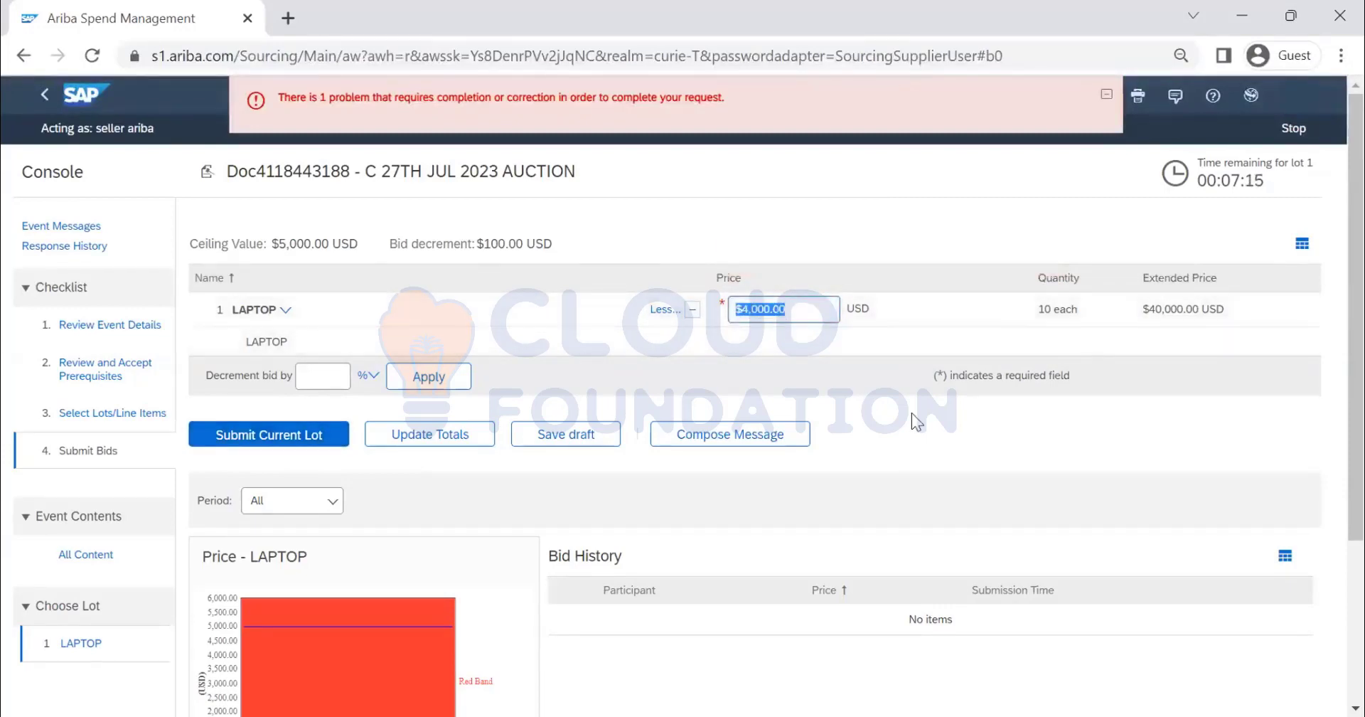
text(3400)
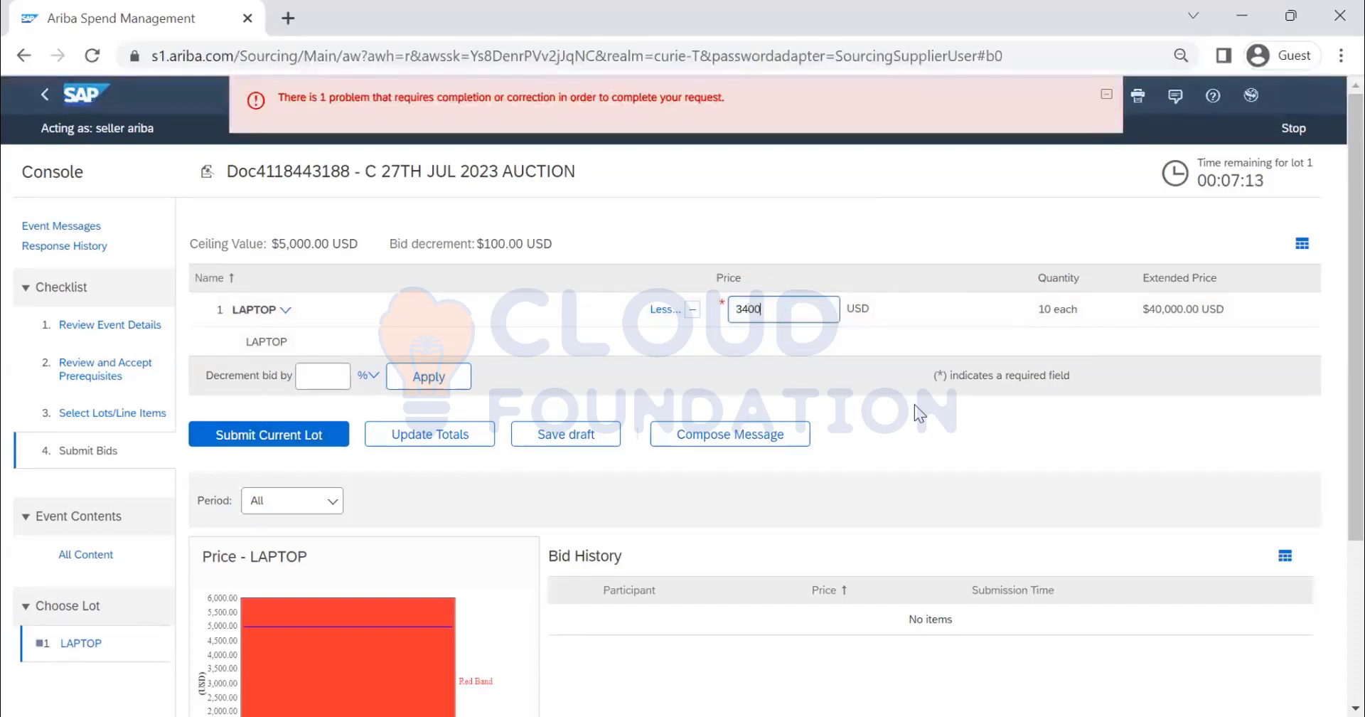
click(299, 439)
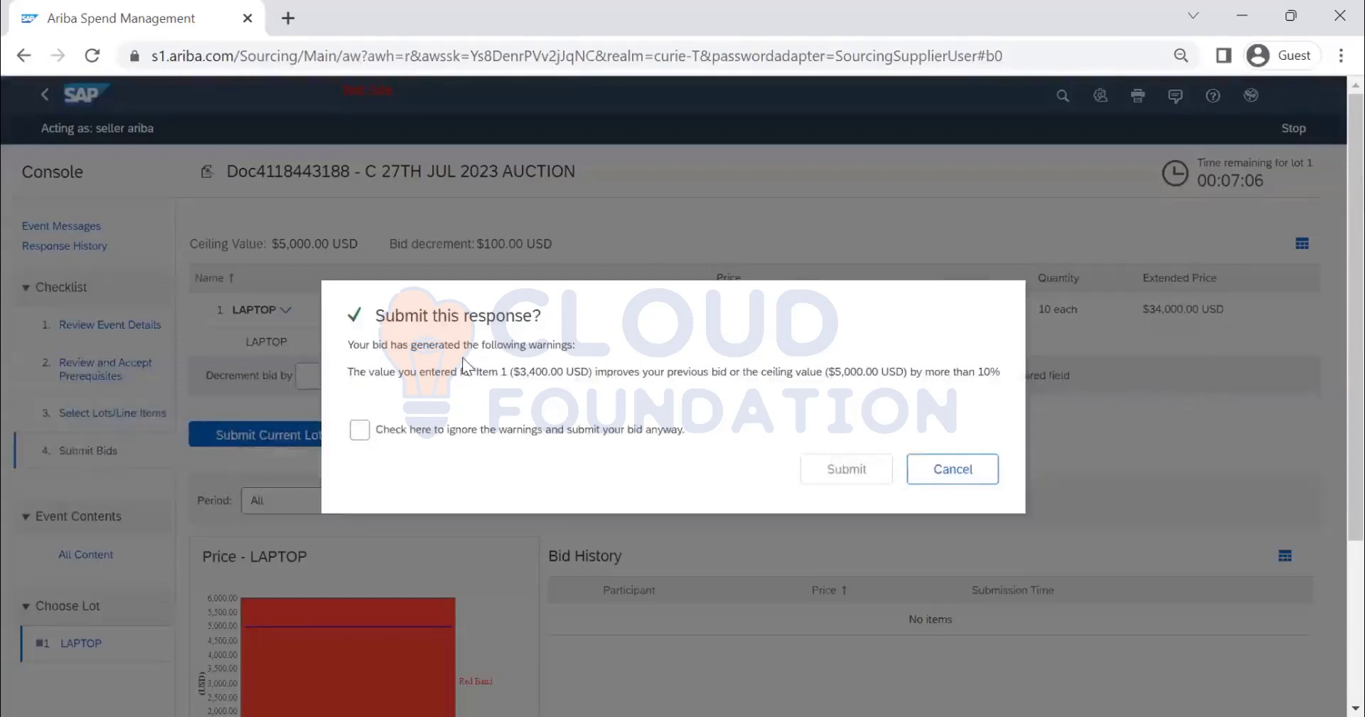
click(367, 434)
click(847, 478)
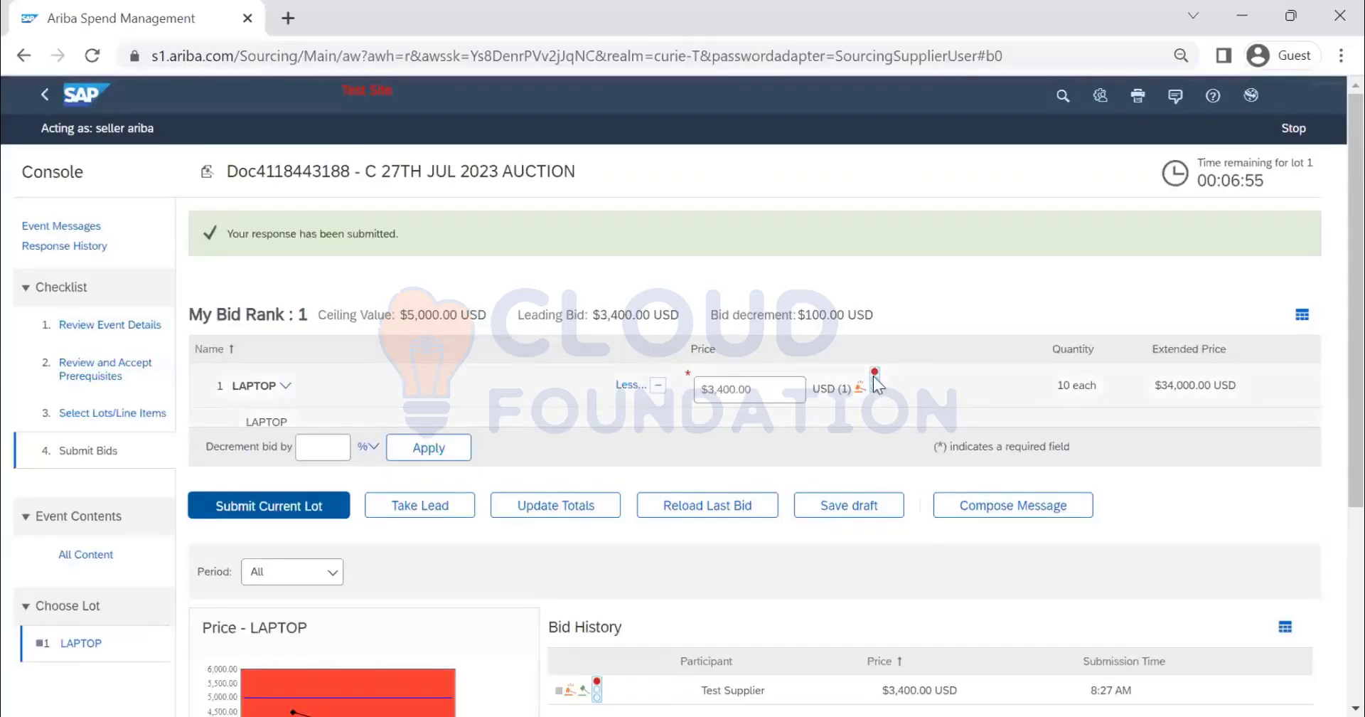
Step: Check the LAPTOP bid rank and bid history in aribaseller's Firefox session and in Test Supplier's surrogate session
mouse_move(875, 377)
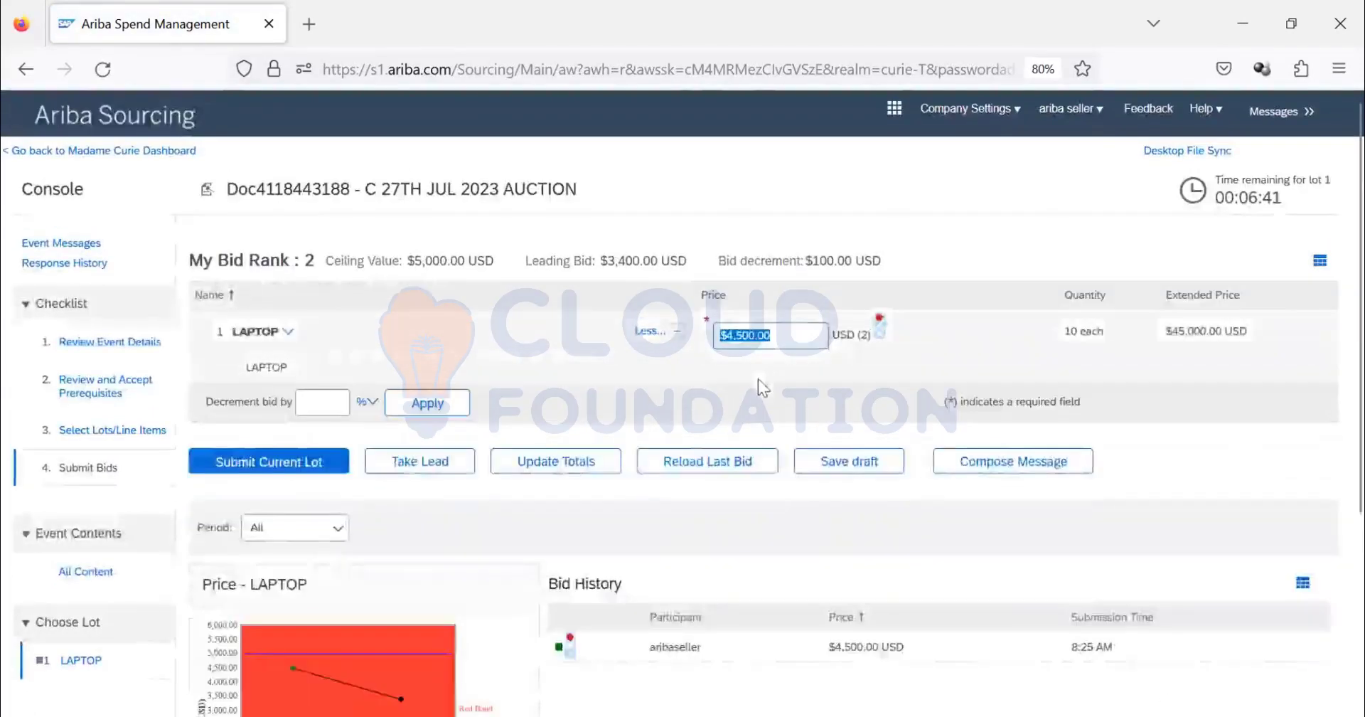
scroll(758, 378, down, 3)
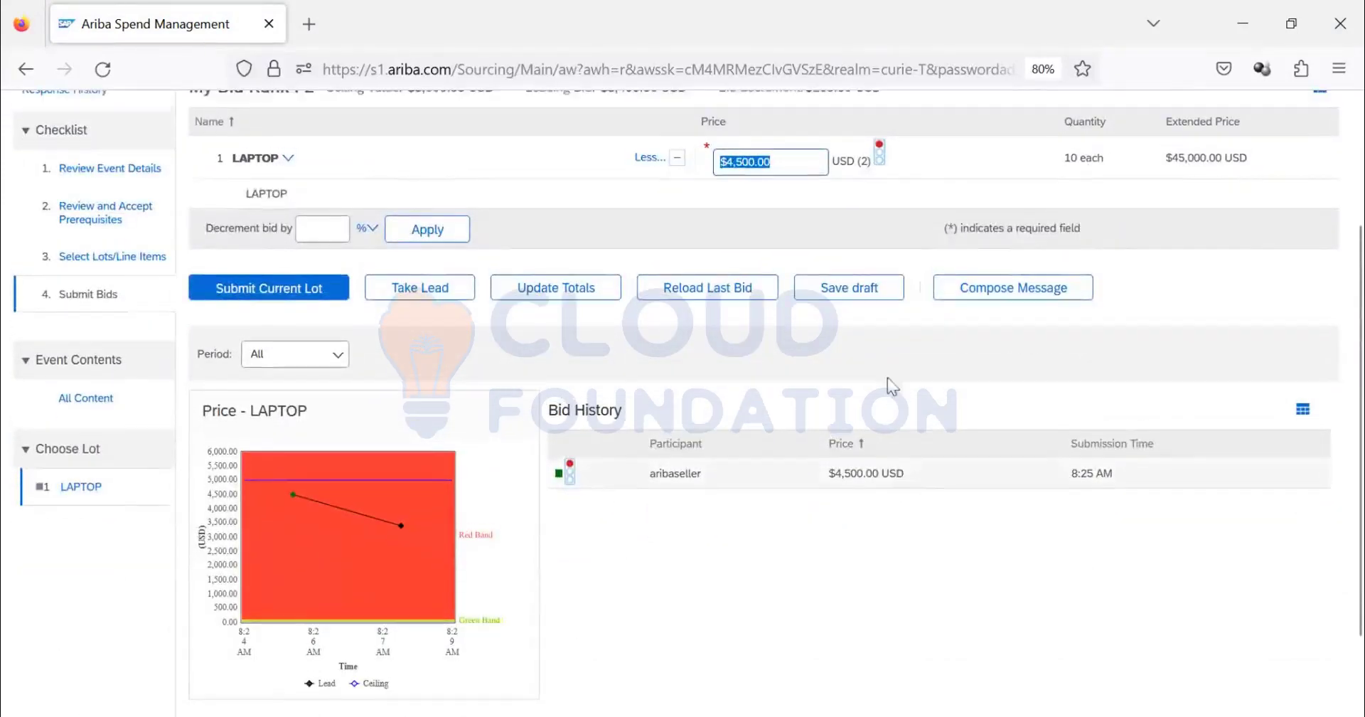
scroll(887, 378, up, 3)
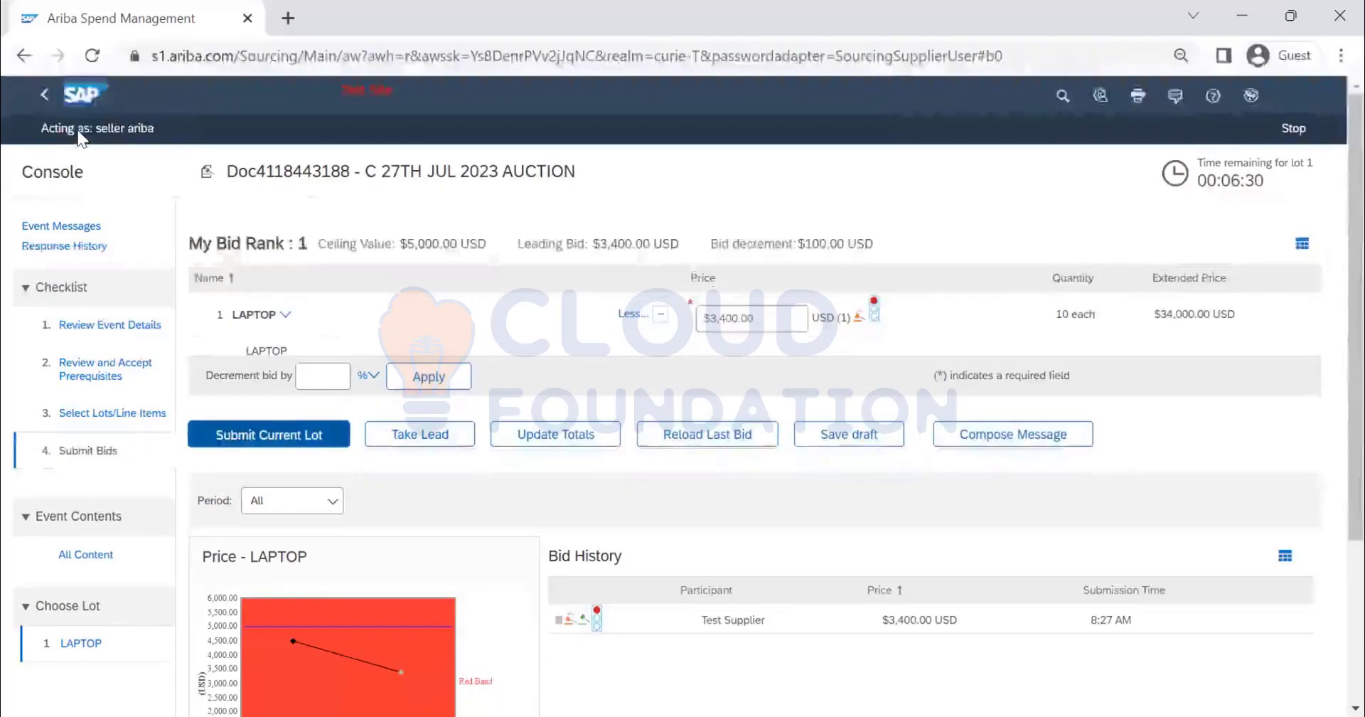
scroll(1005, 539, down, 2)
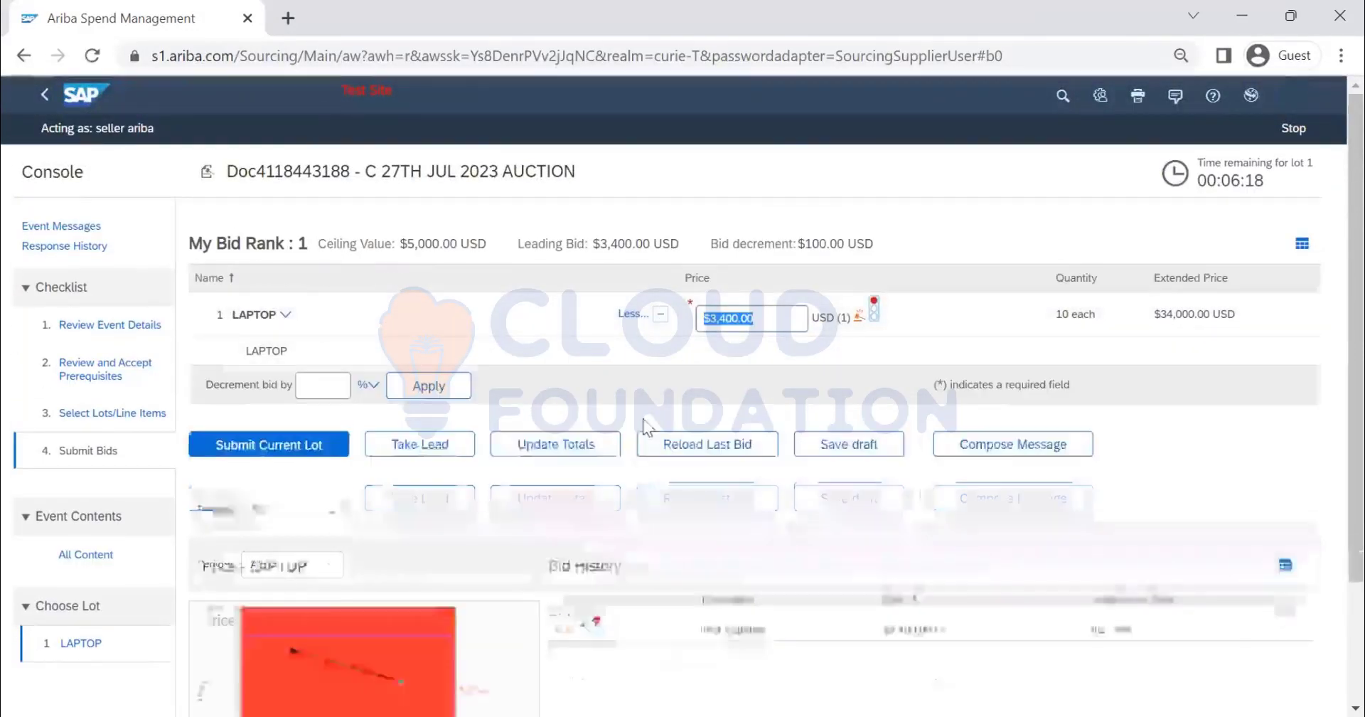
Step: Improve Test Supplier's leading LAPTOP bid to 2,400 USD with Take Lead, submitting it despite the warnings, and review the bid history
click(436, 445)
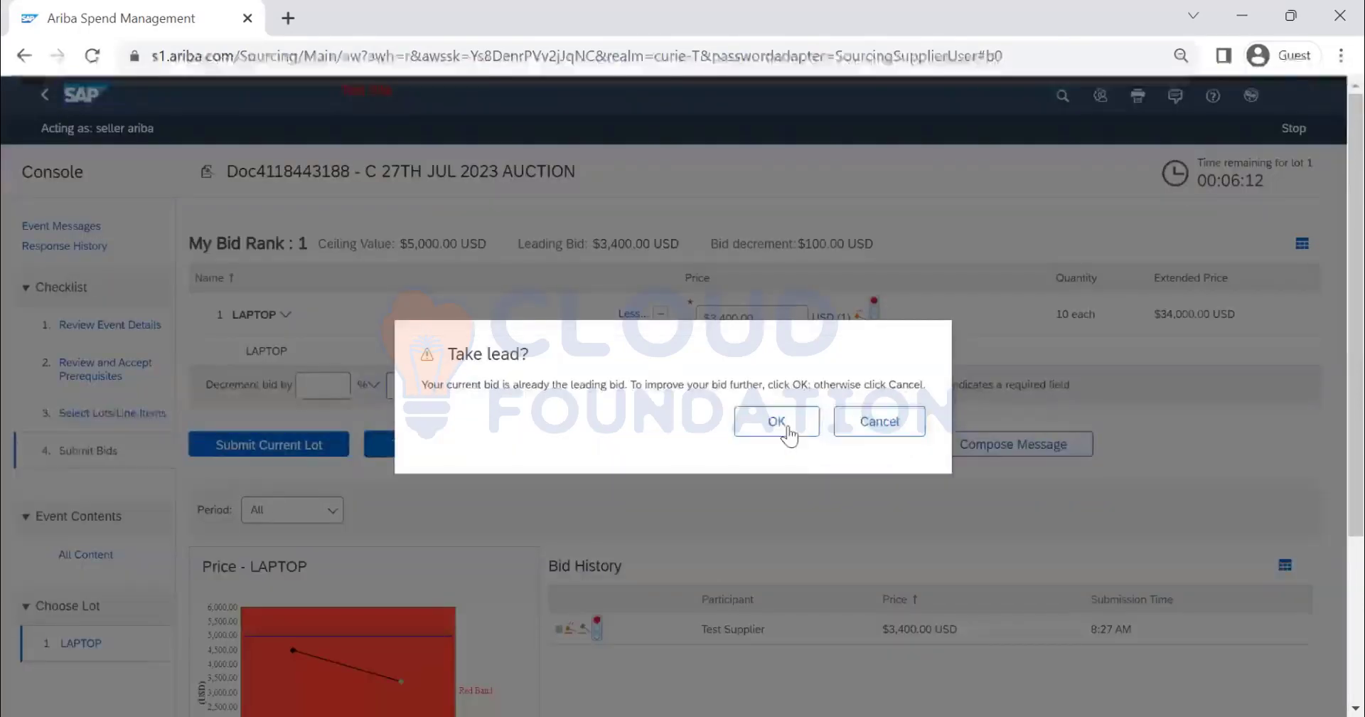
key(Return)
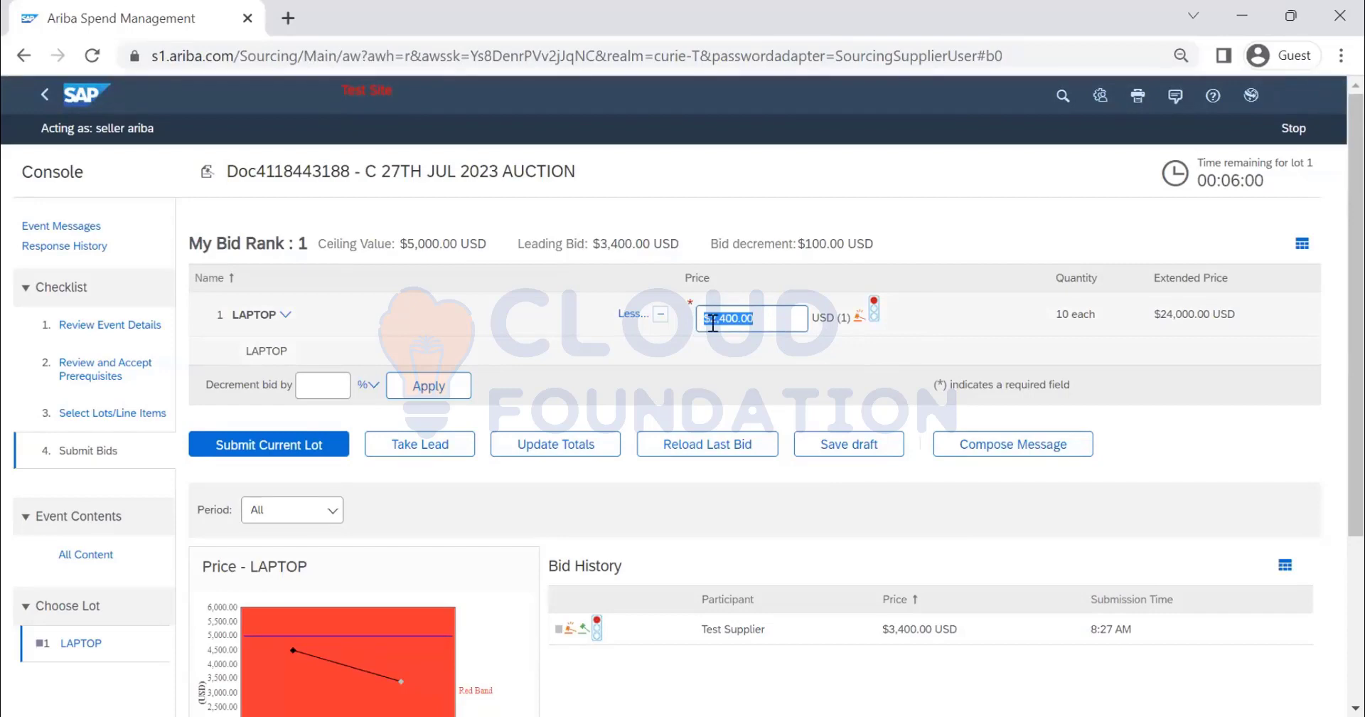
click(308, 448)
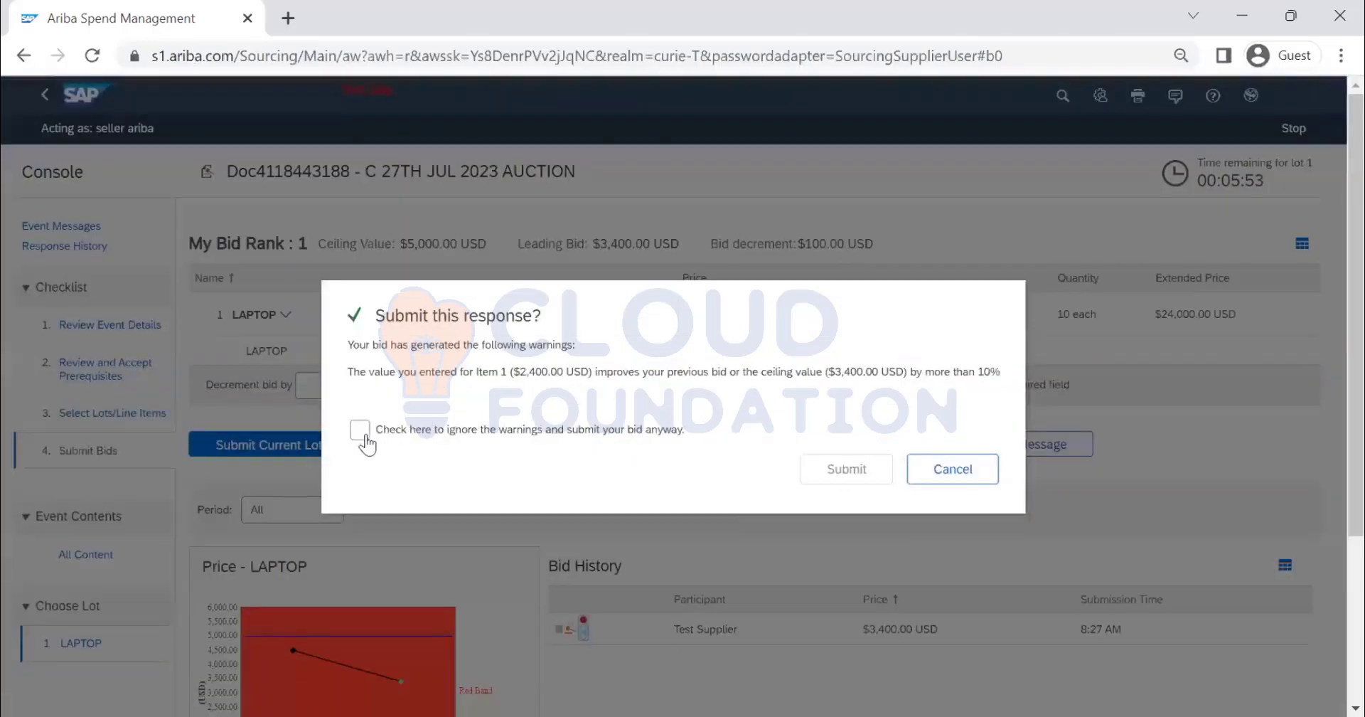
click(453, 429)
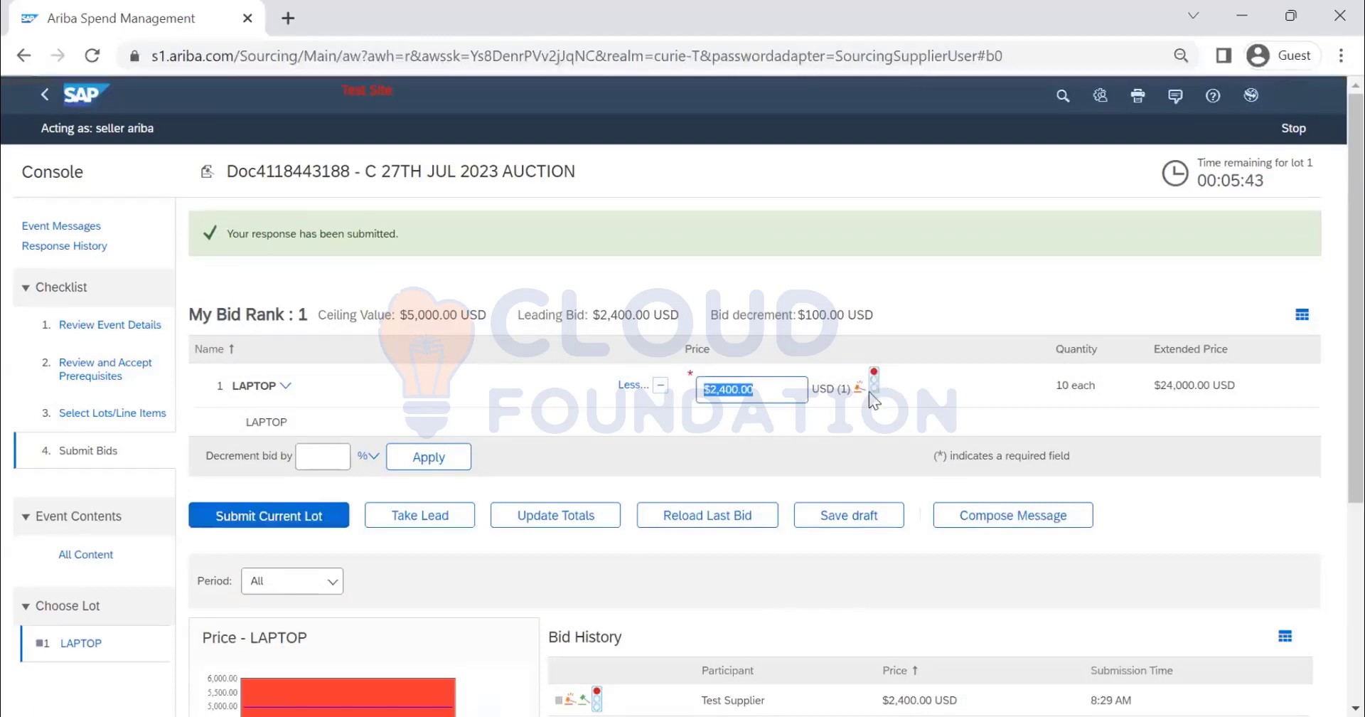
scroll(860, 415, down, 3)
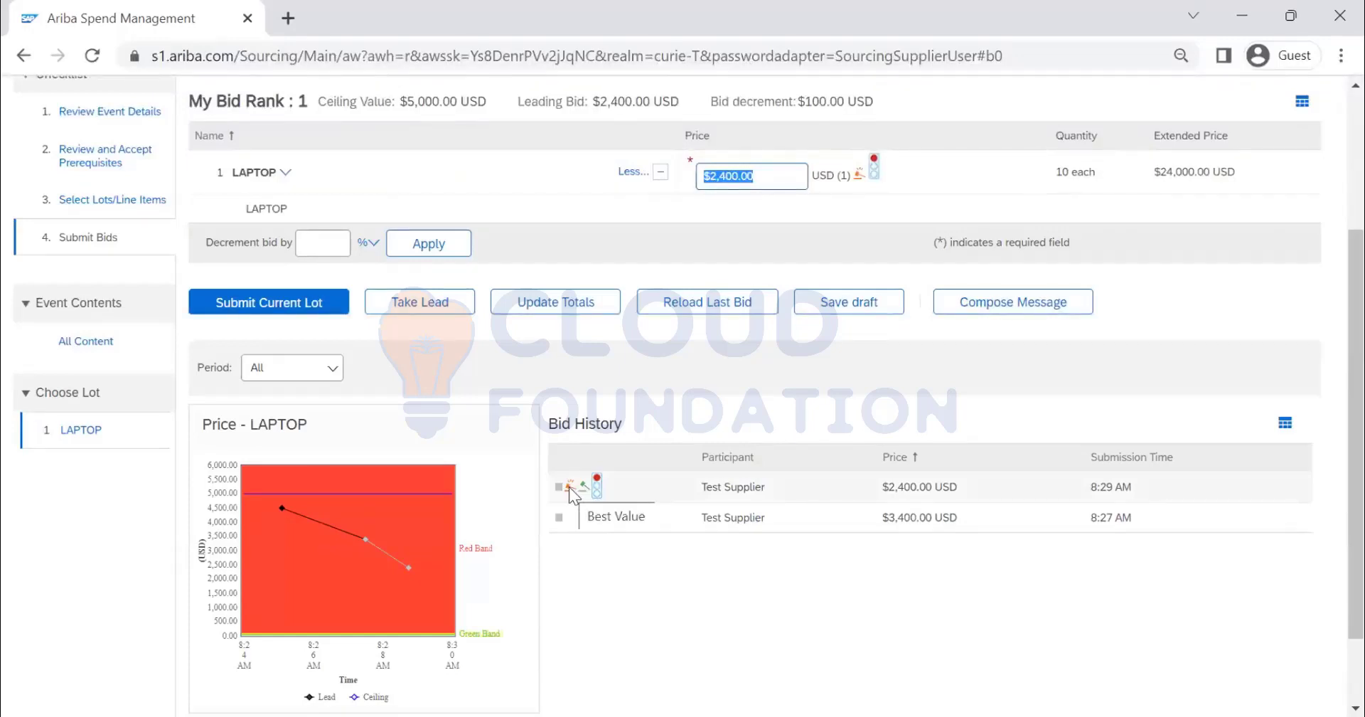
scroll(583, 299, up, 3)
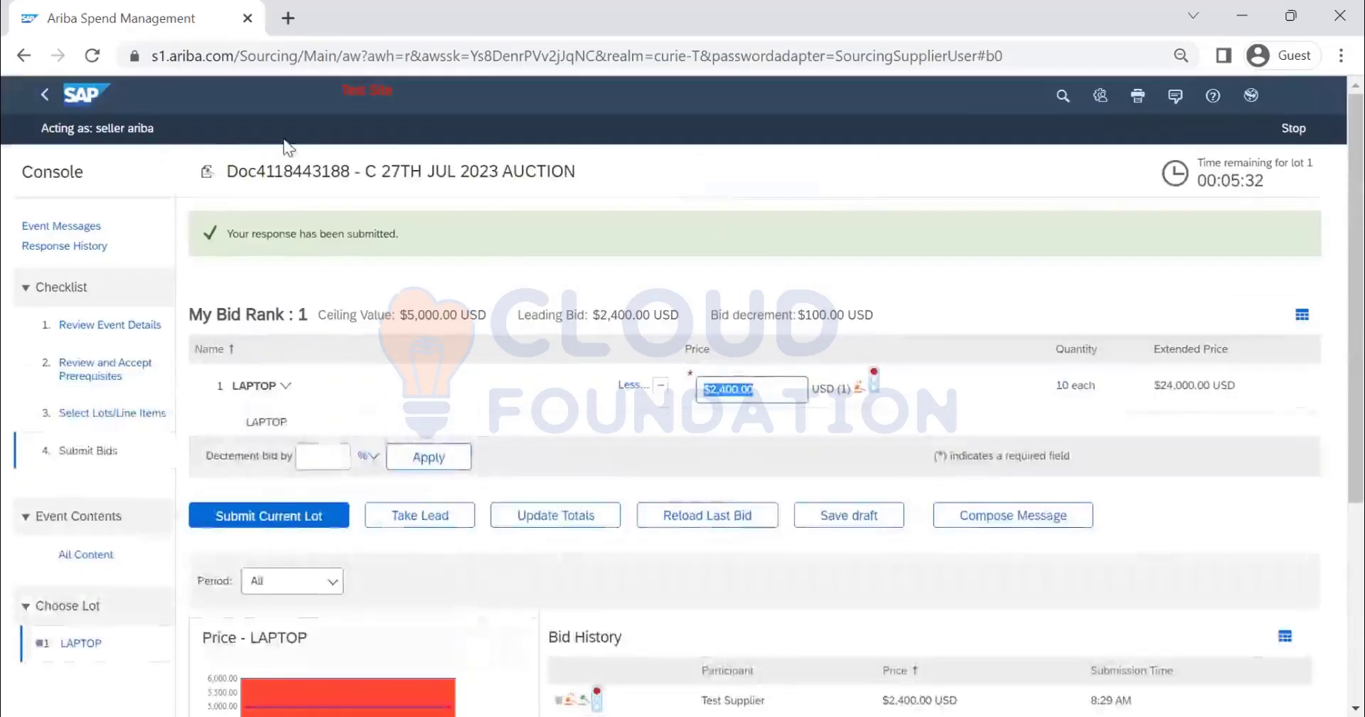
Step: Stop acting as the supplier and reopen C 27TH JUL 2023 AUCTION as the buyer to review its invited suppliers and bid history
click(1292, 129)
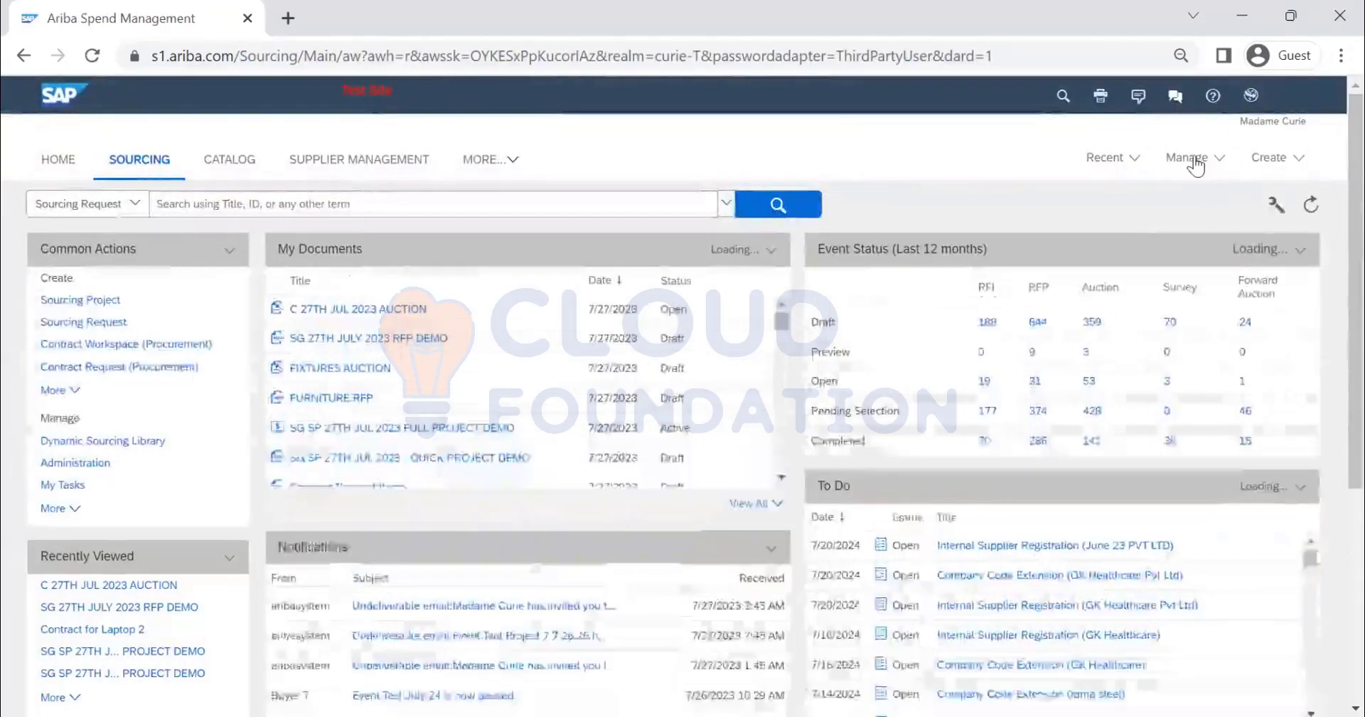
click(142, 586)
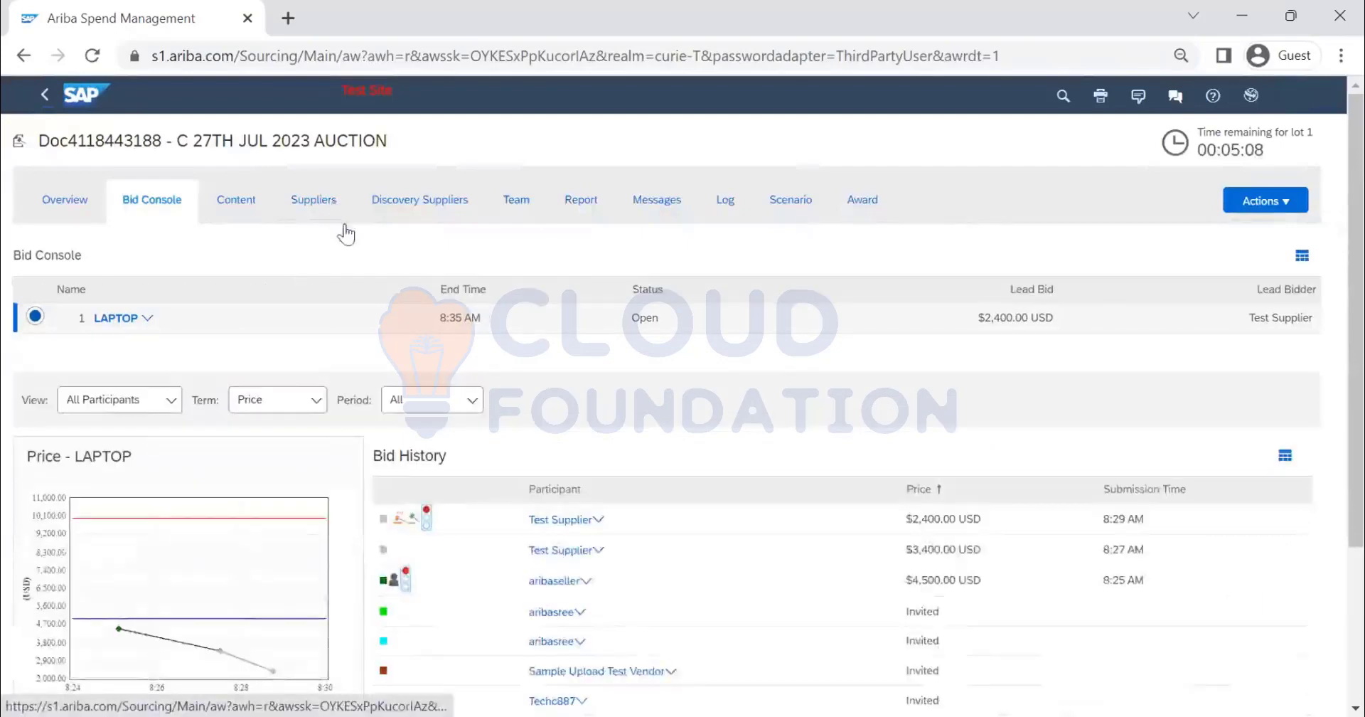
click(345, 226)
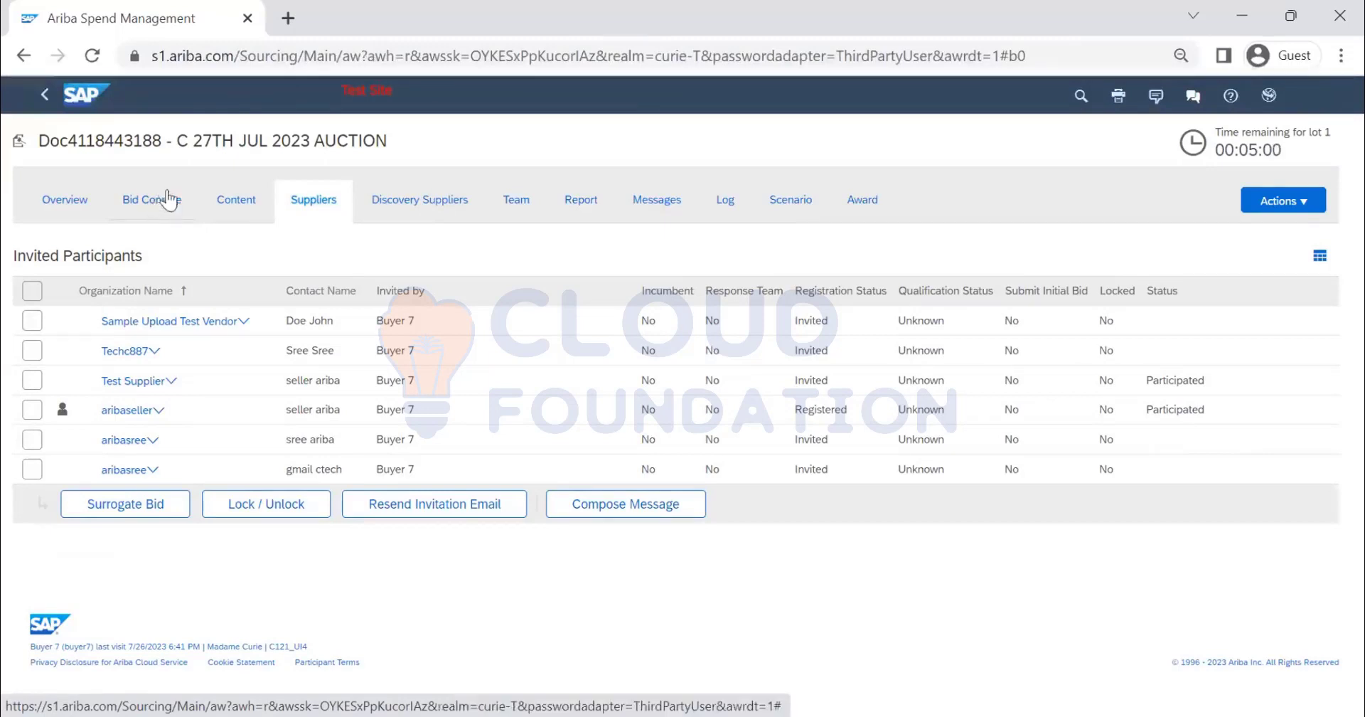
click(158, 207)
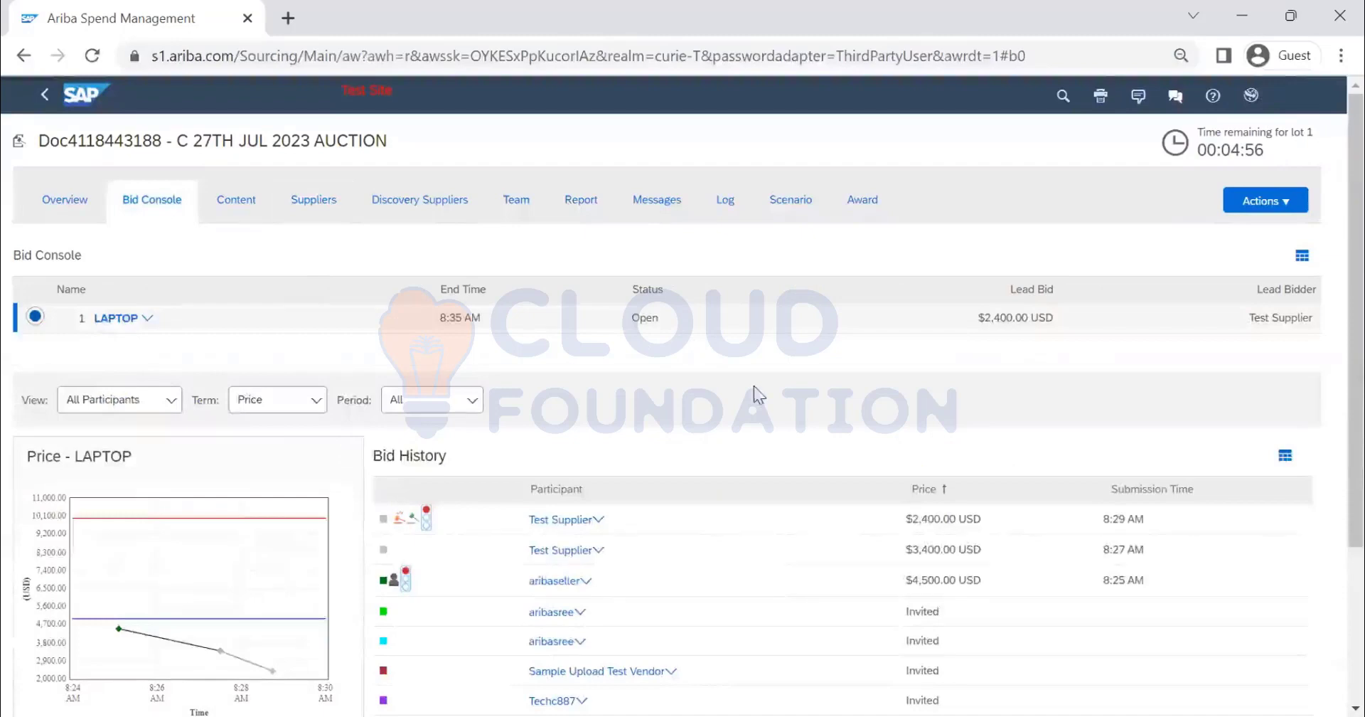
scroll(466, 416, down, 3)
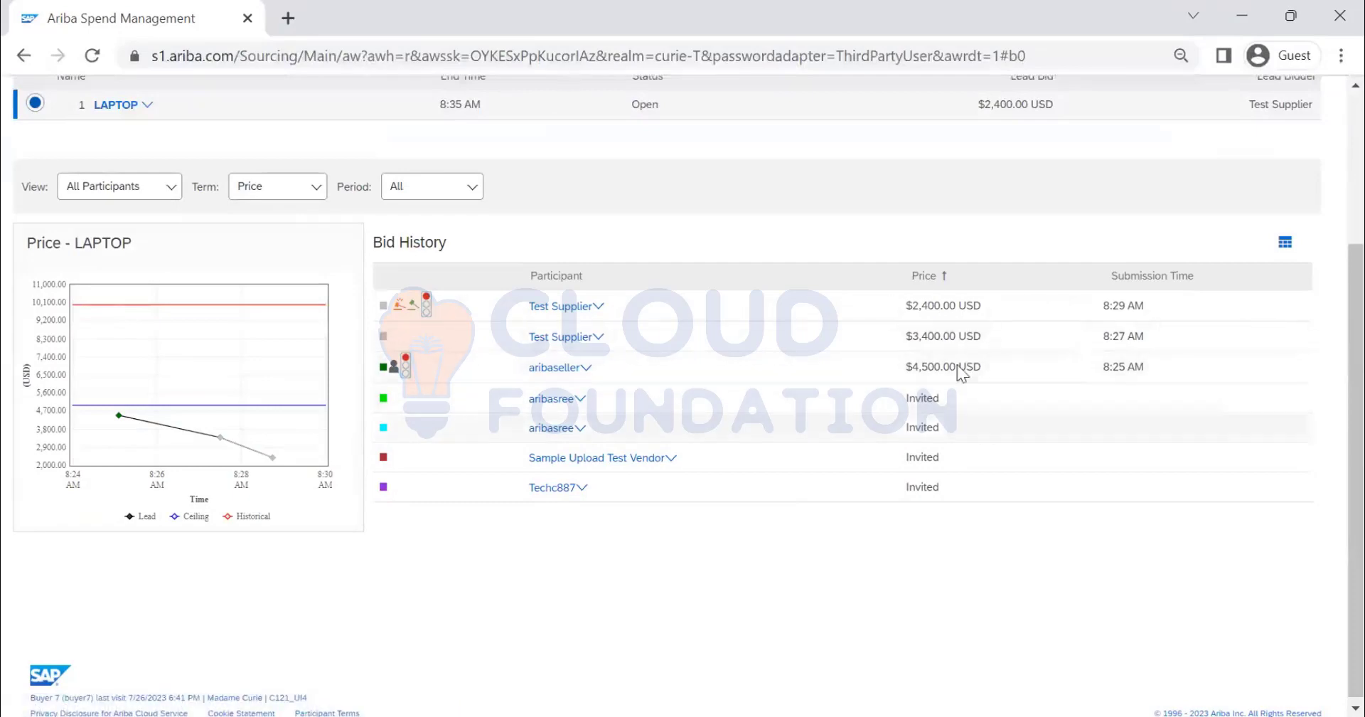
scroll(1031, 384, up, 3)
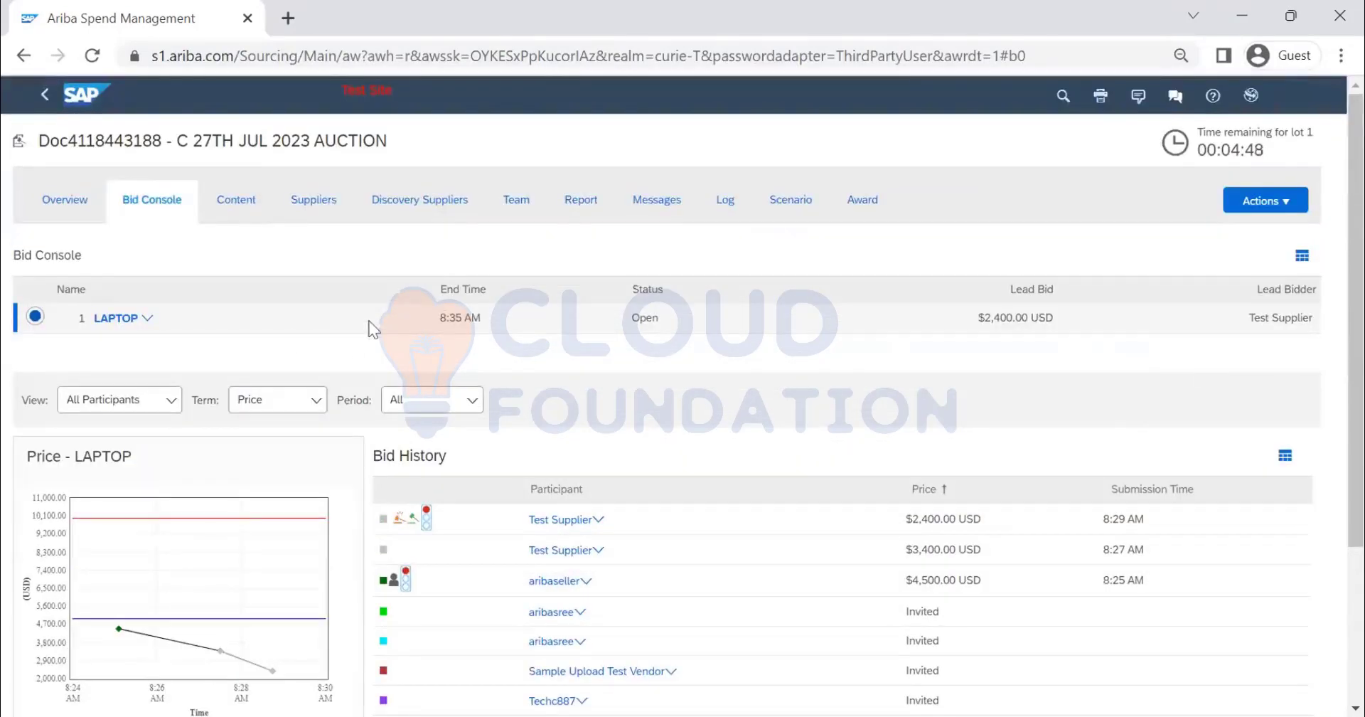
Step: Review the buyer's available event actions and the auction content with each supplier's LAPTOP price and savings
click(1283, 205)
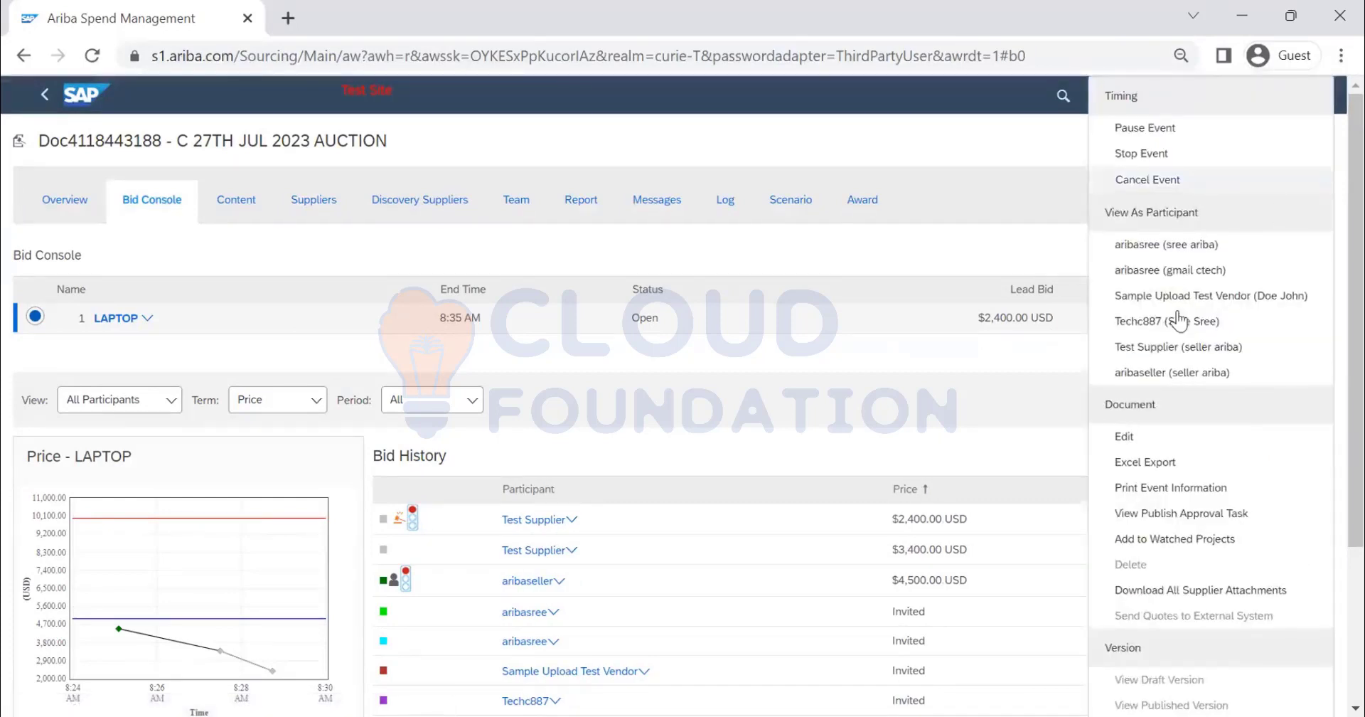
click(917, 237)
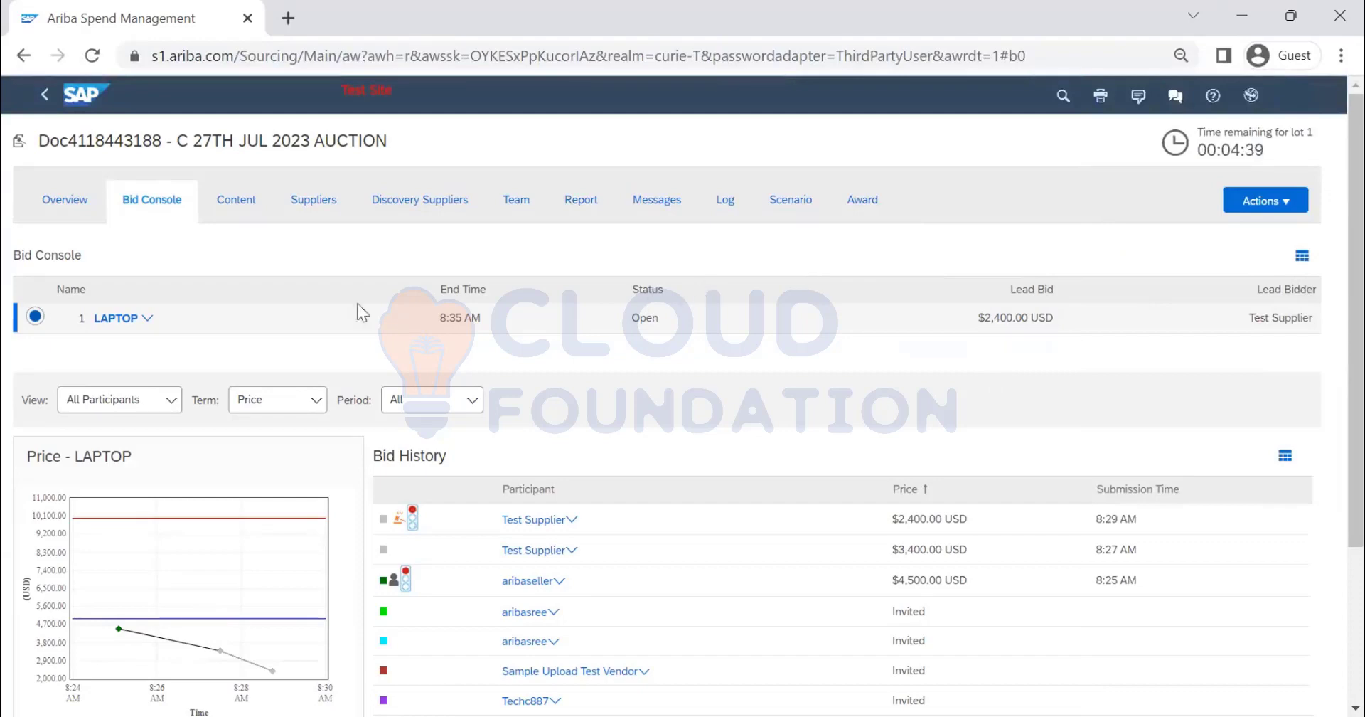
click(244, 214)
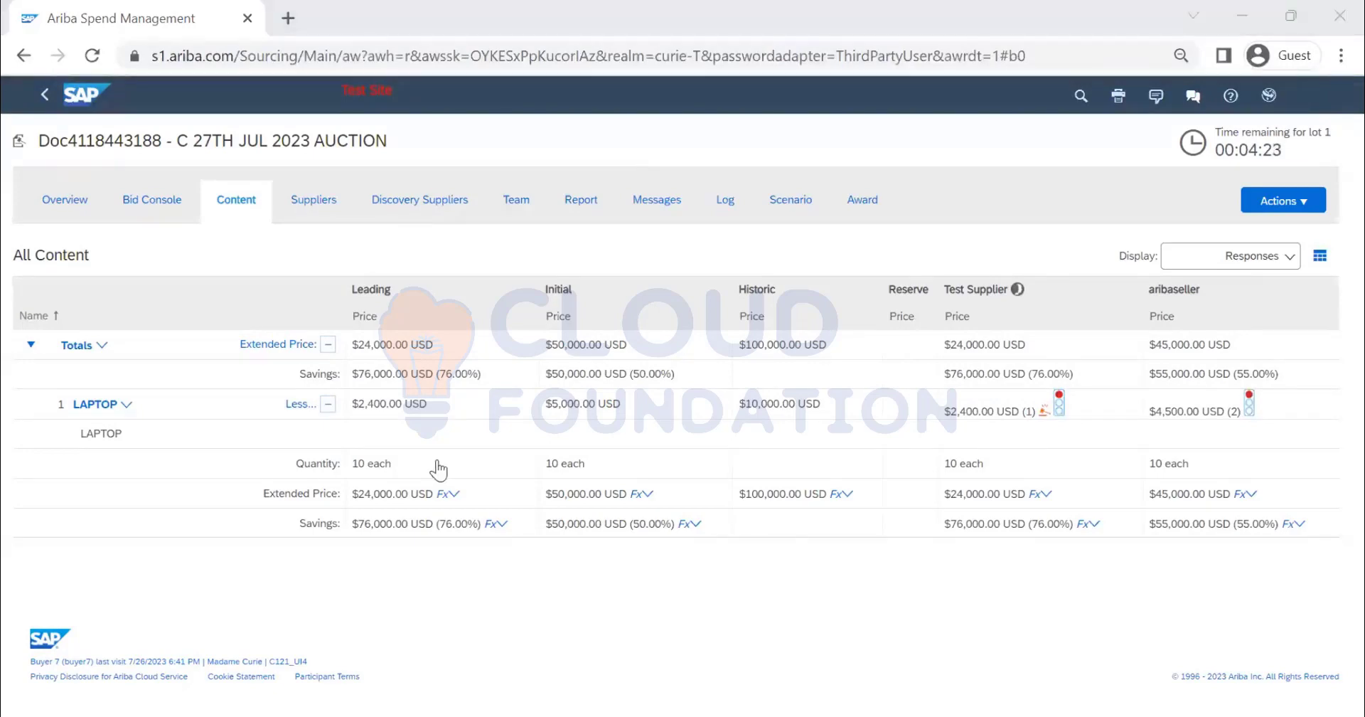
Step: Check aribaseller's LAPTOP price in the Firefox session, and return to the buyer's Chrome session to view the event actions
key(alt+Tab)
drag(792, 335, 666, 345)
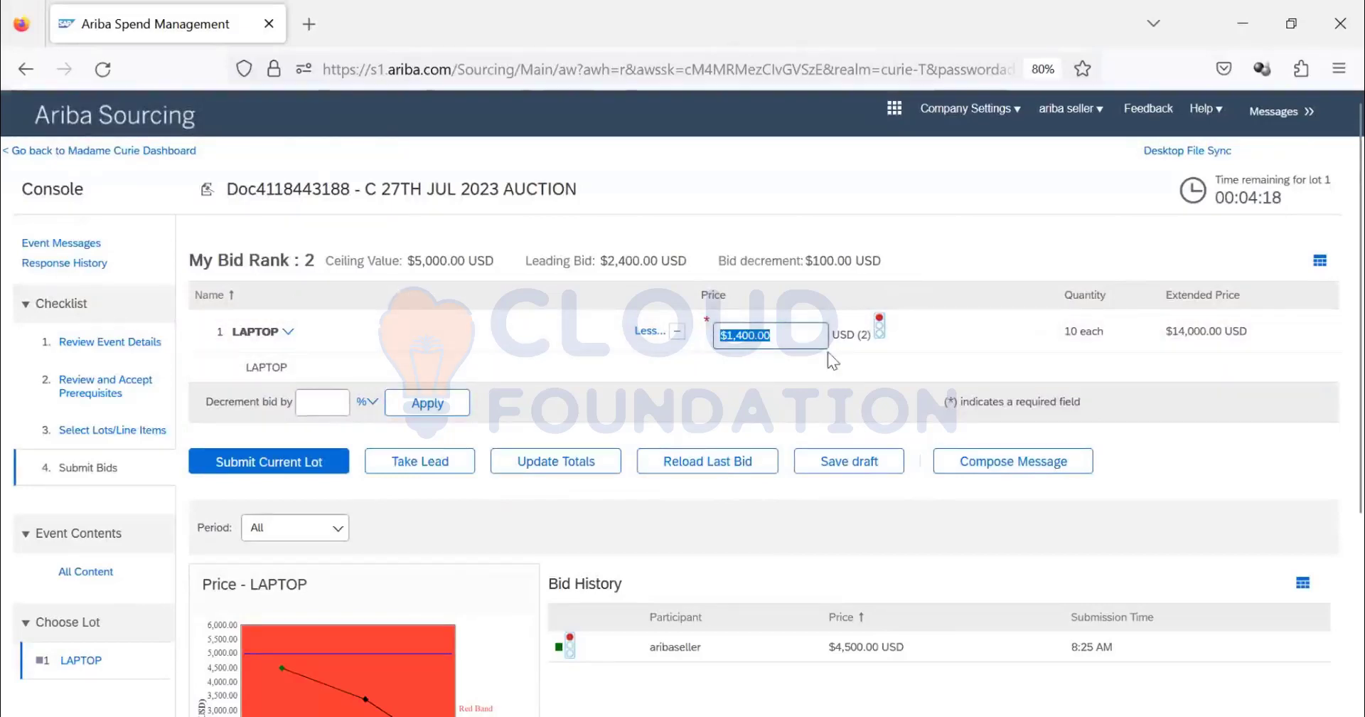
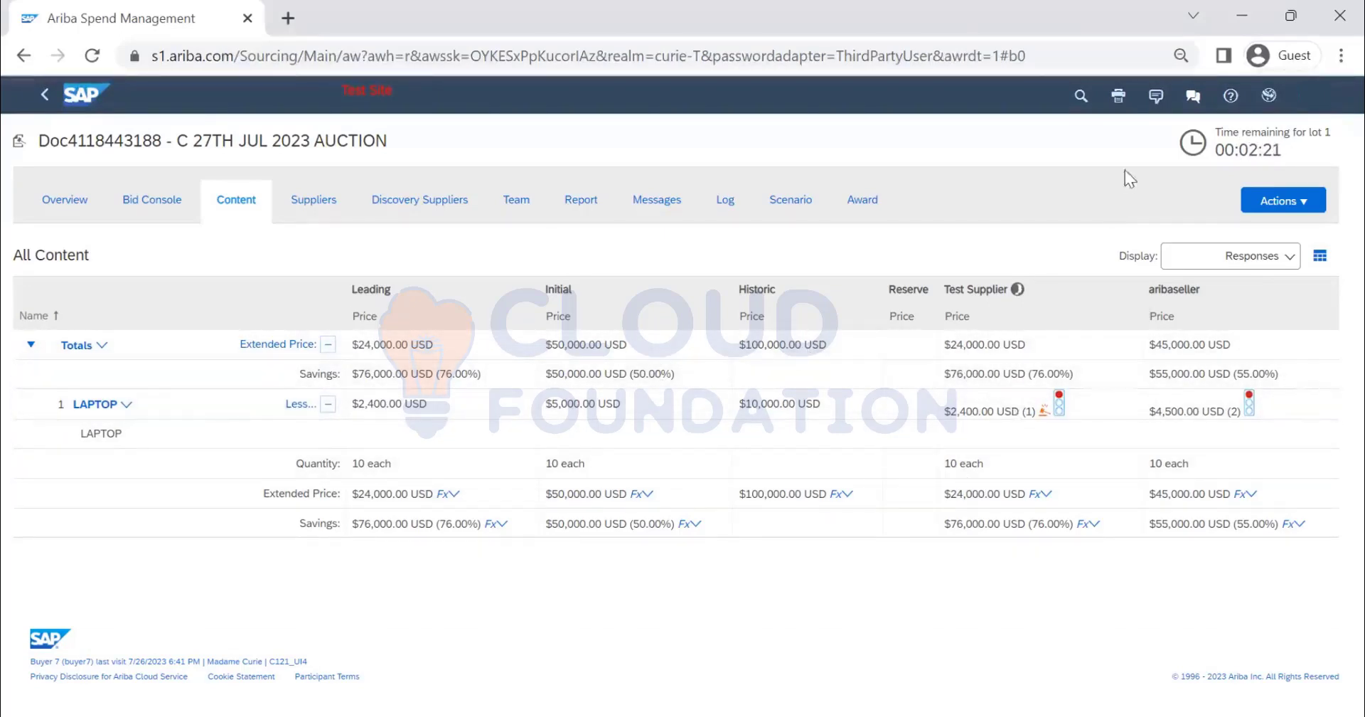
click(1279, 204)
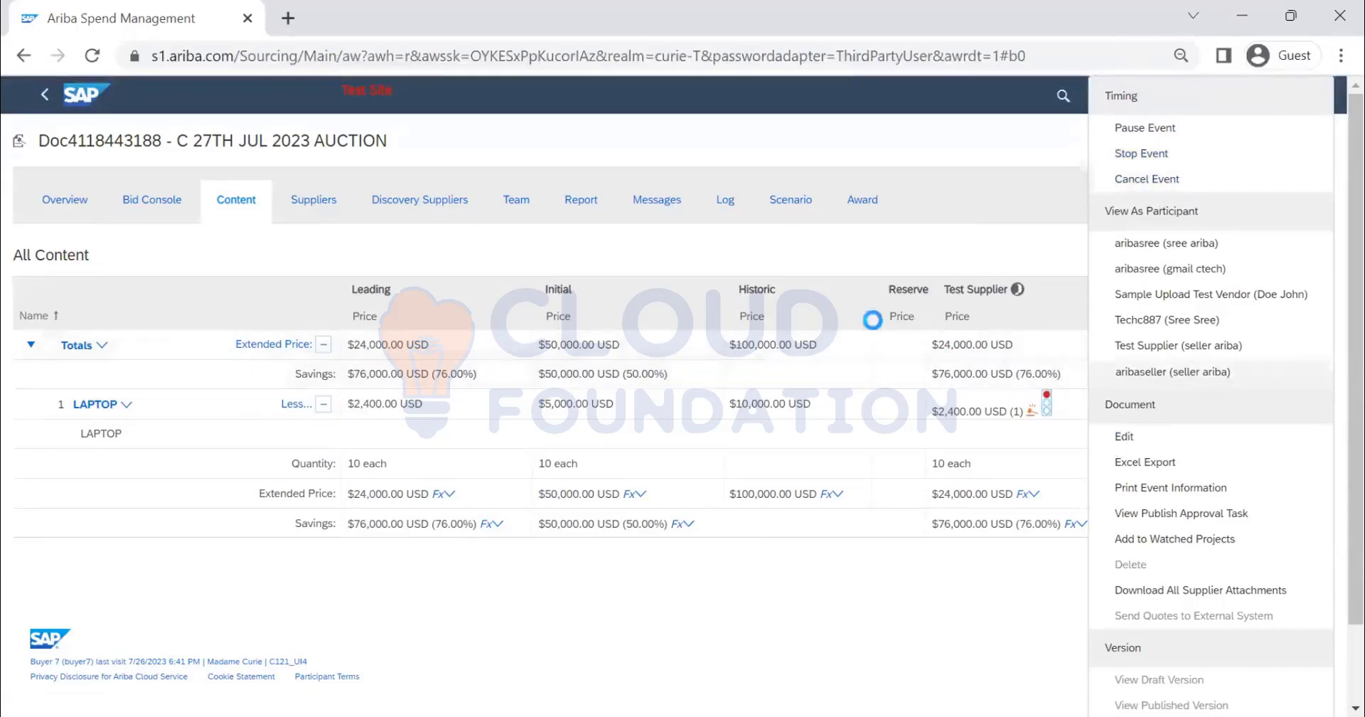
Step: Open the auction event for editing and set the LAPTOP line item's price to 10000 USD
click(1124, 436)
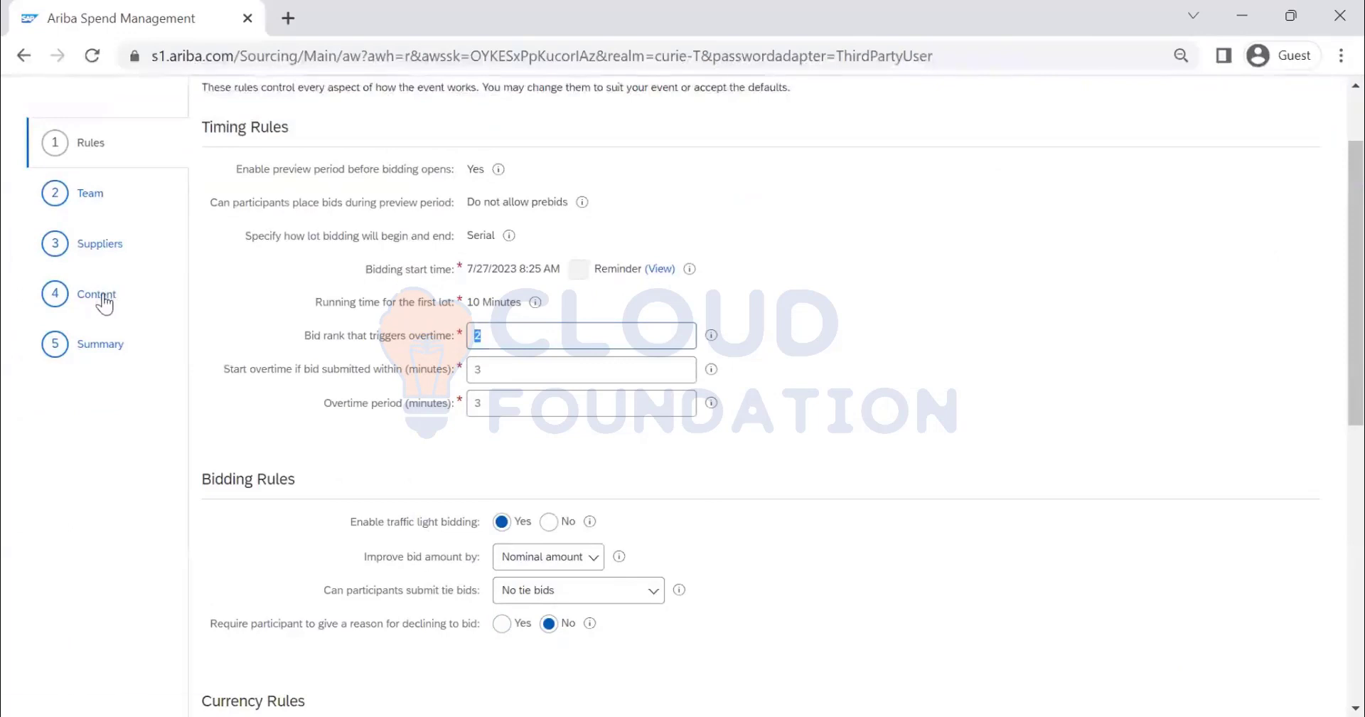
click(100, 297)
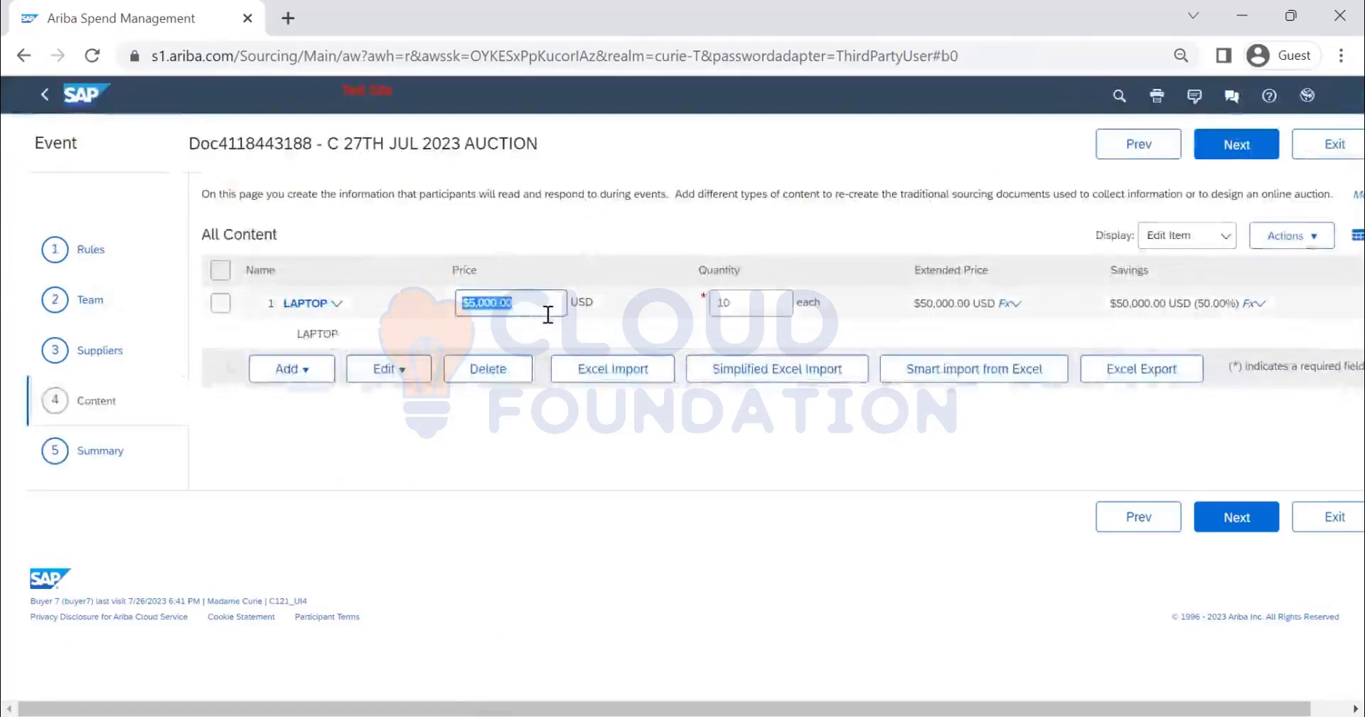
text(10000)
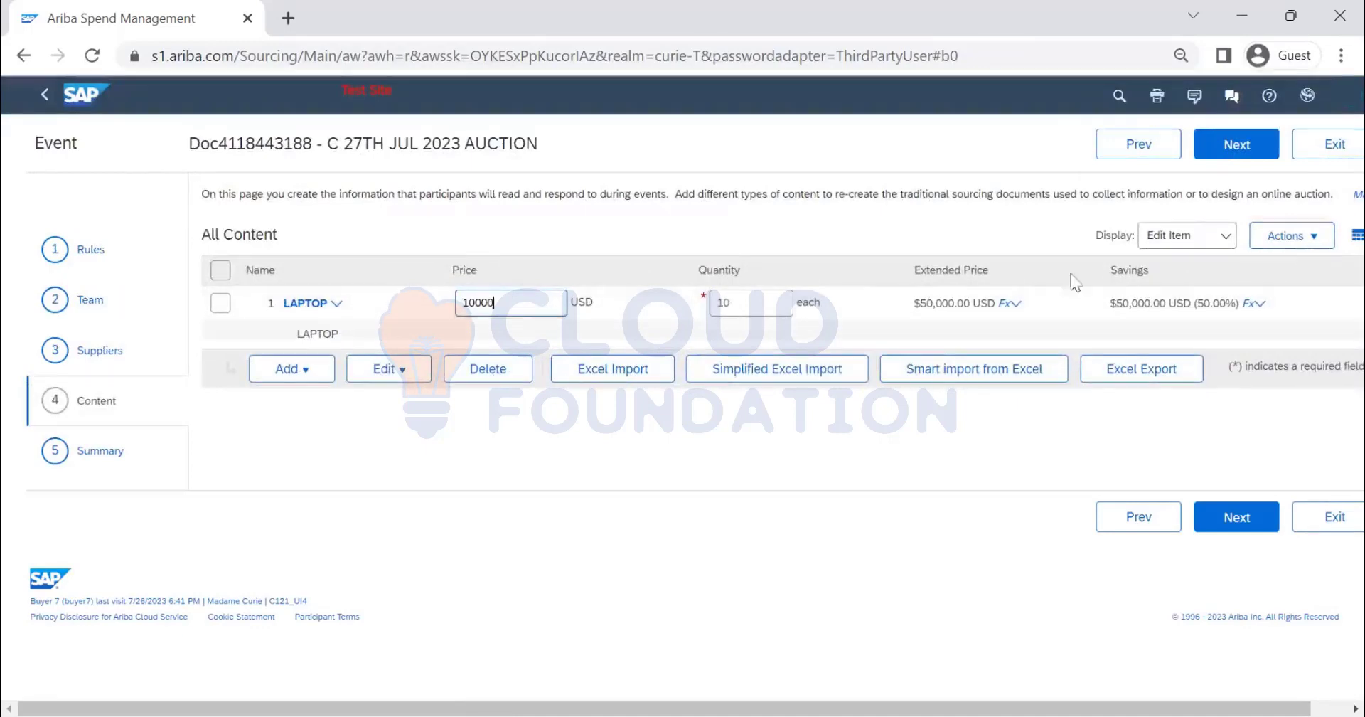
click(1246, 157)
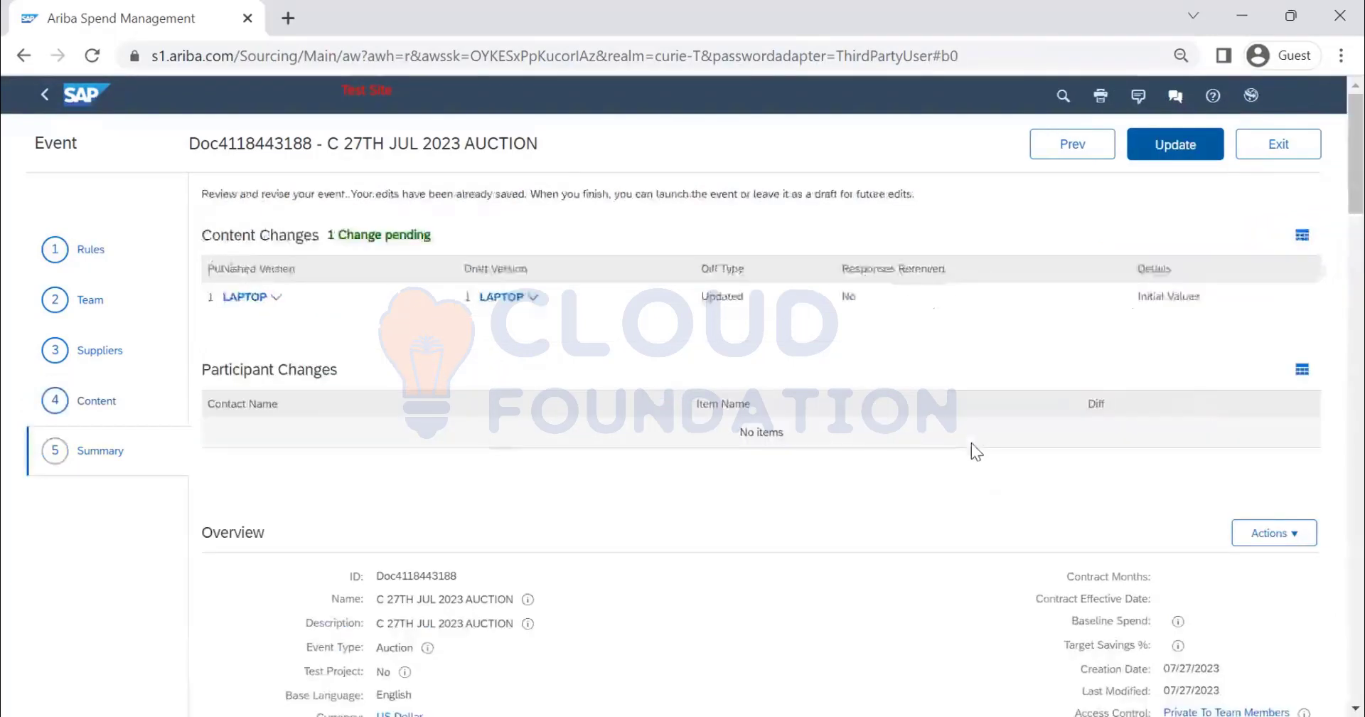
Step: Review the event summary with its pending content change, and recheck the LAPTOP item's content row and available options
scroll(966, 449, down, 15)
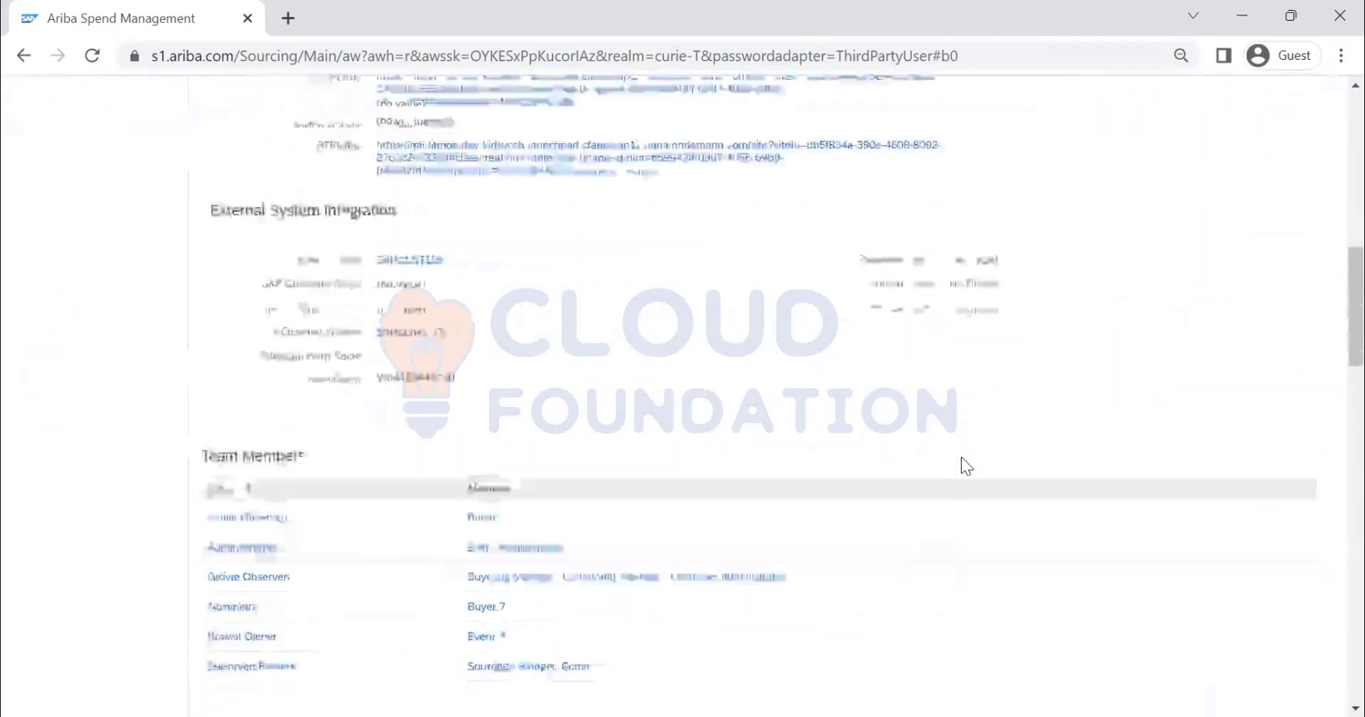
scroll(961, 458, up, 15)
click(108, 402)
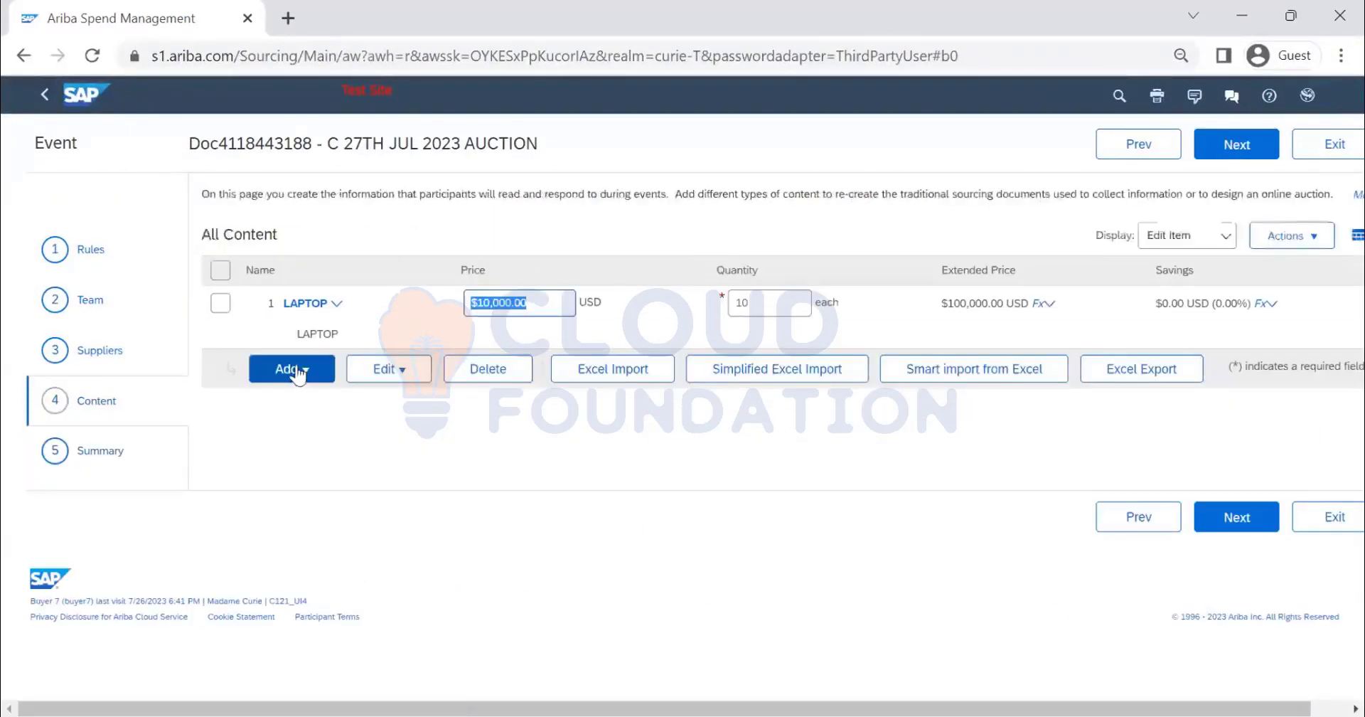
click(308, 307)
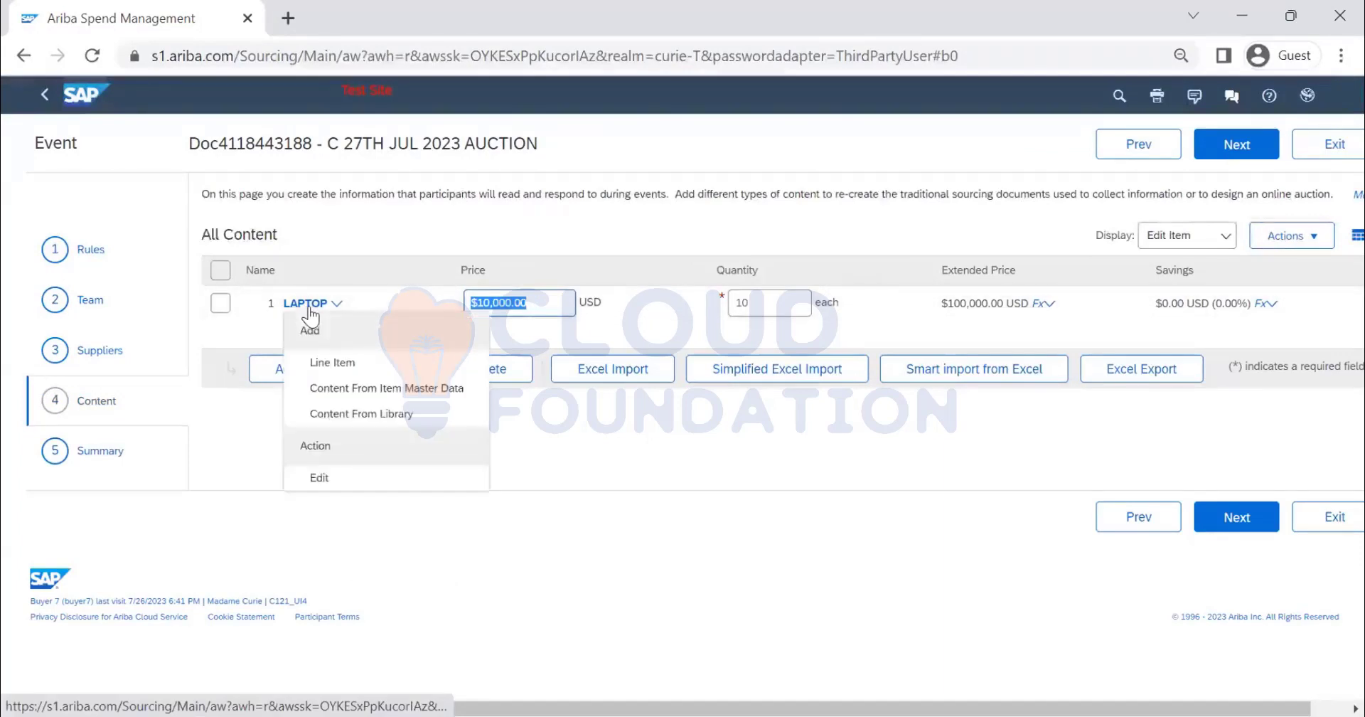
click(921, 504)
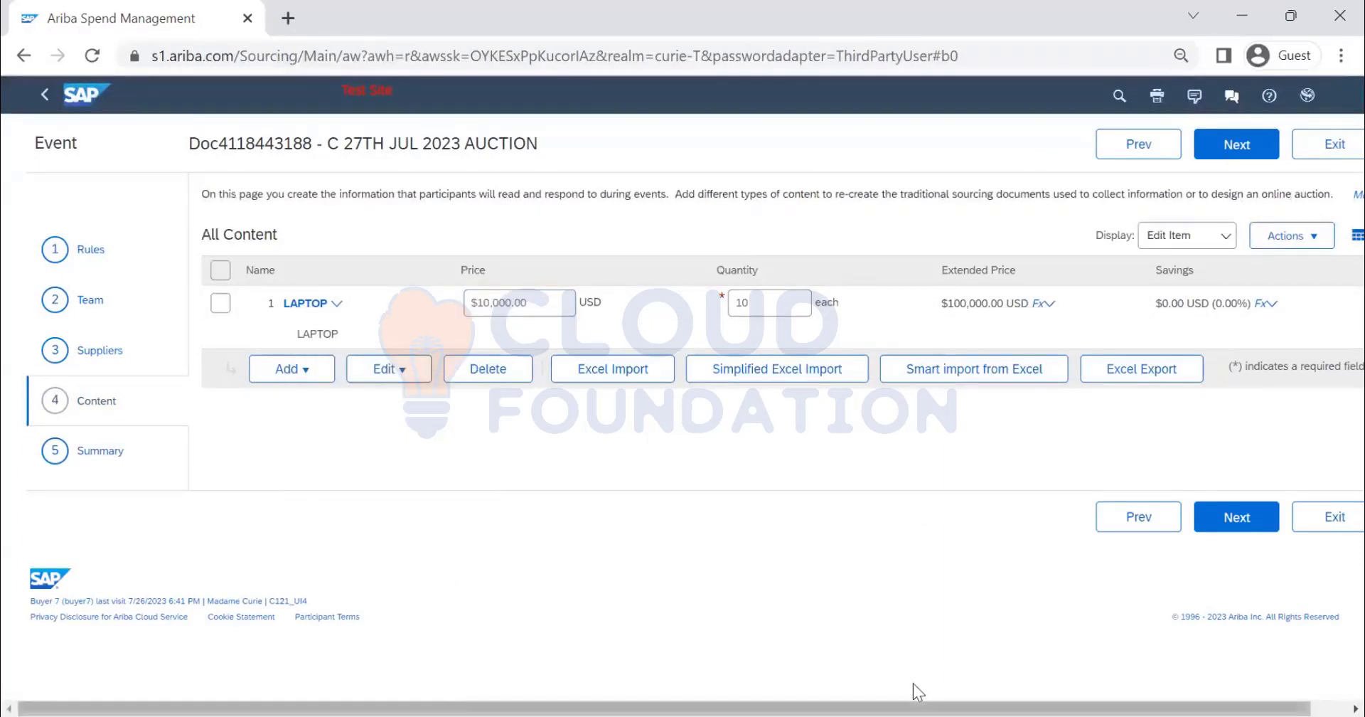
scroll(915, 684, right, 1)
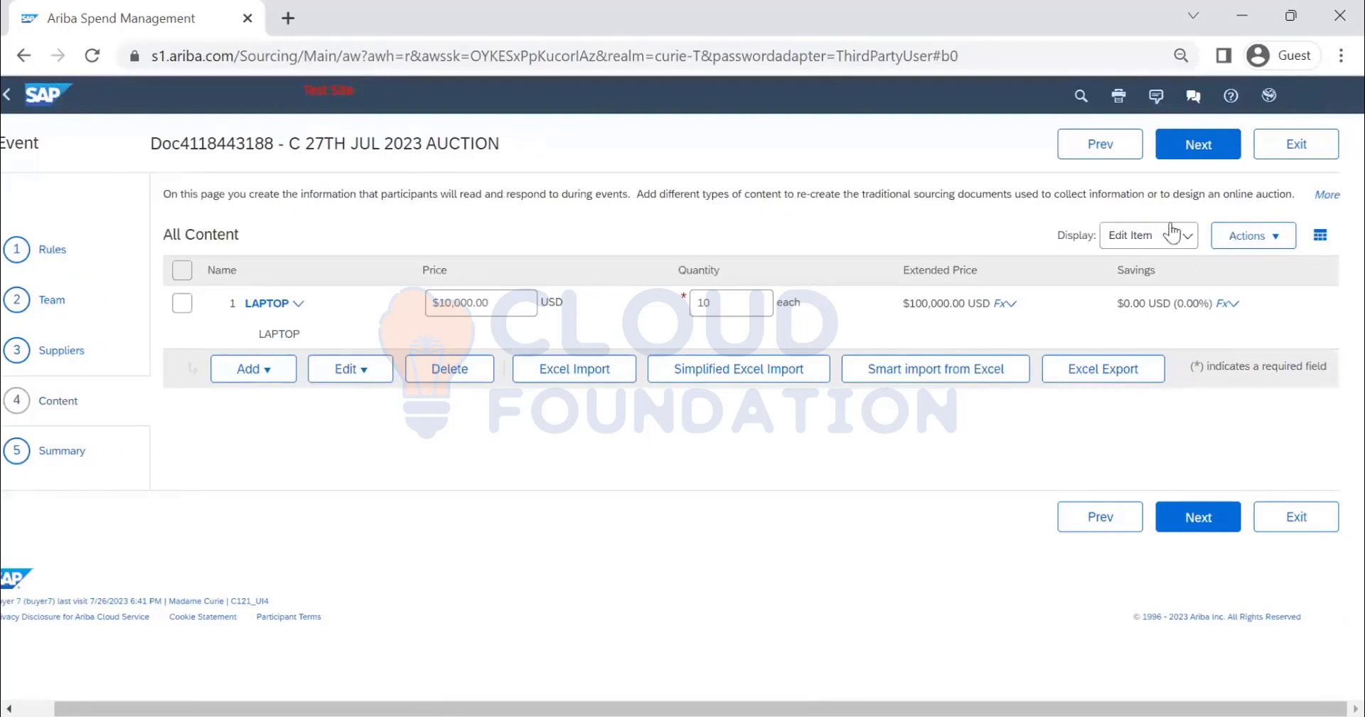
Step: Publish the event update with the option Keep, but do not email, and return to monitoring the event
click(1183, 149)
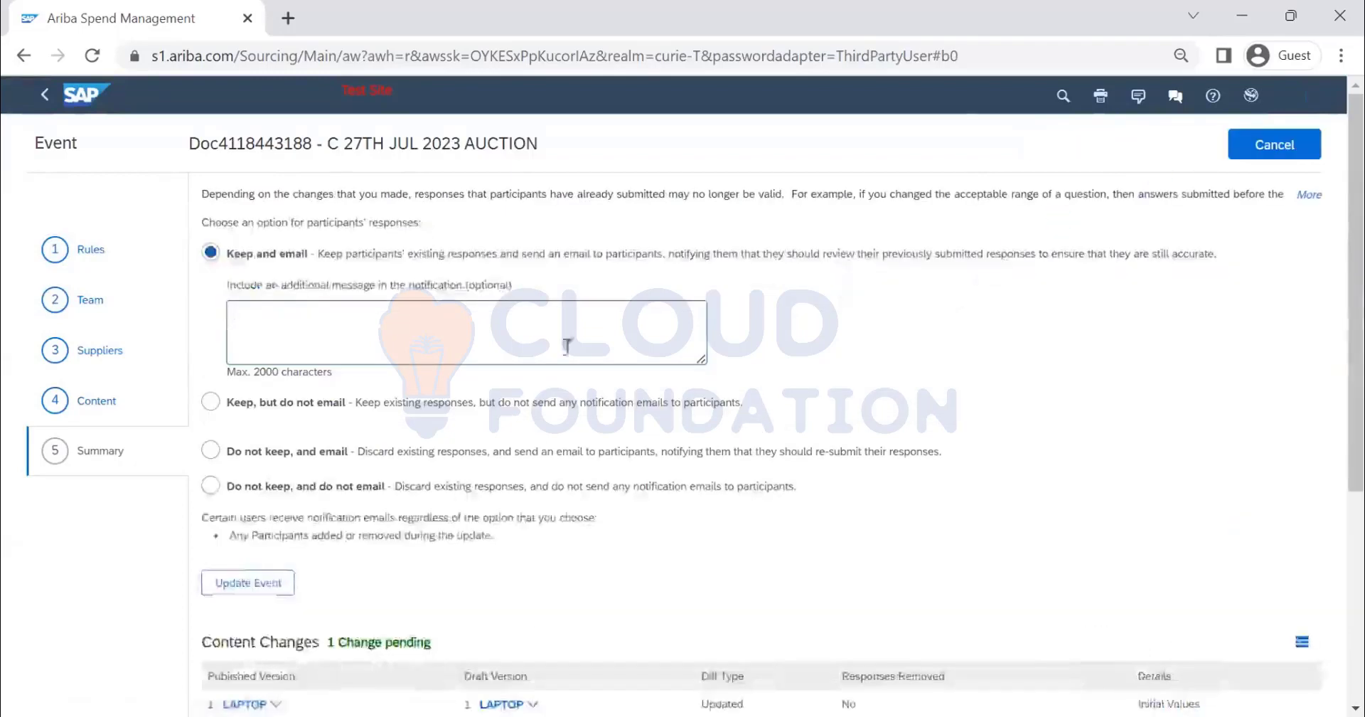
click(220, 400)
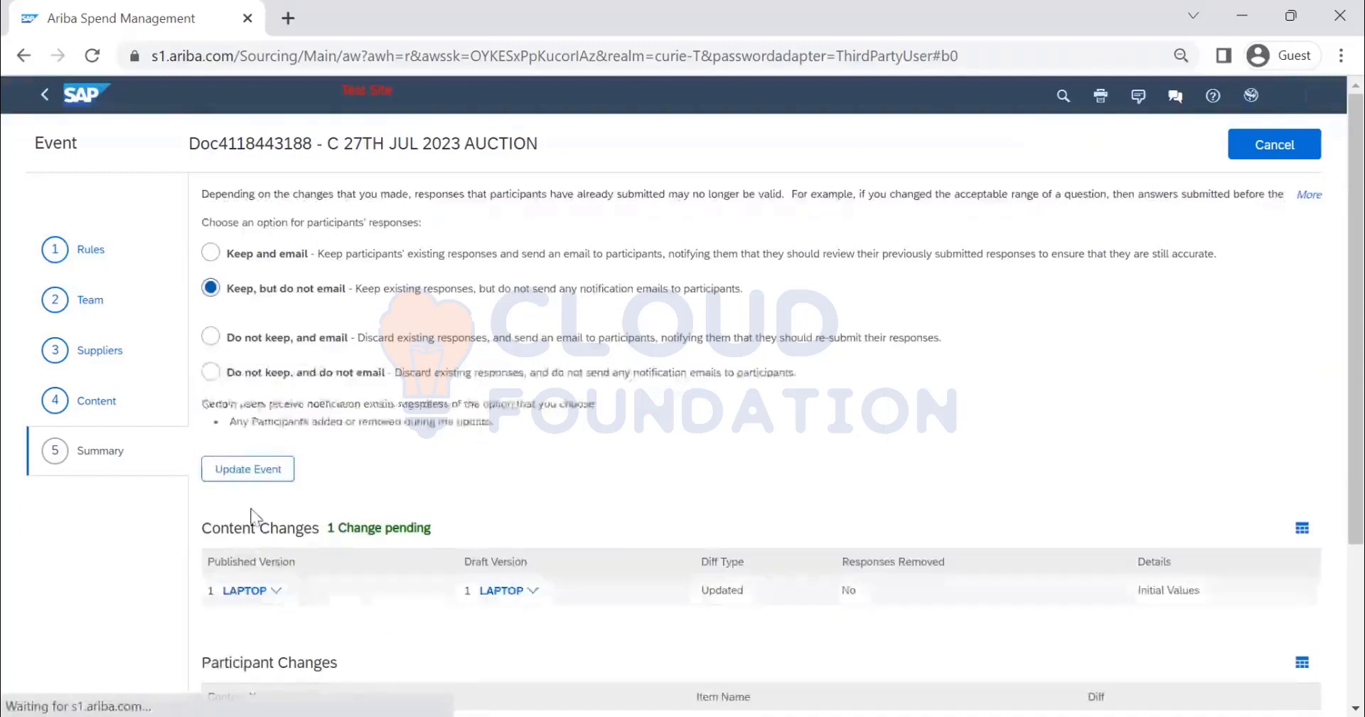
click(239, 470)
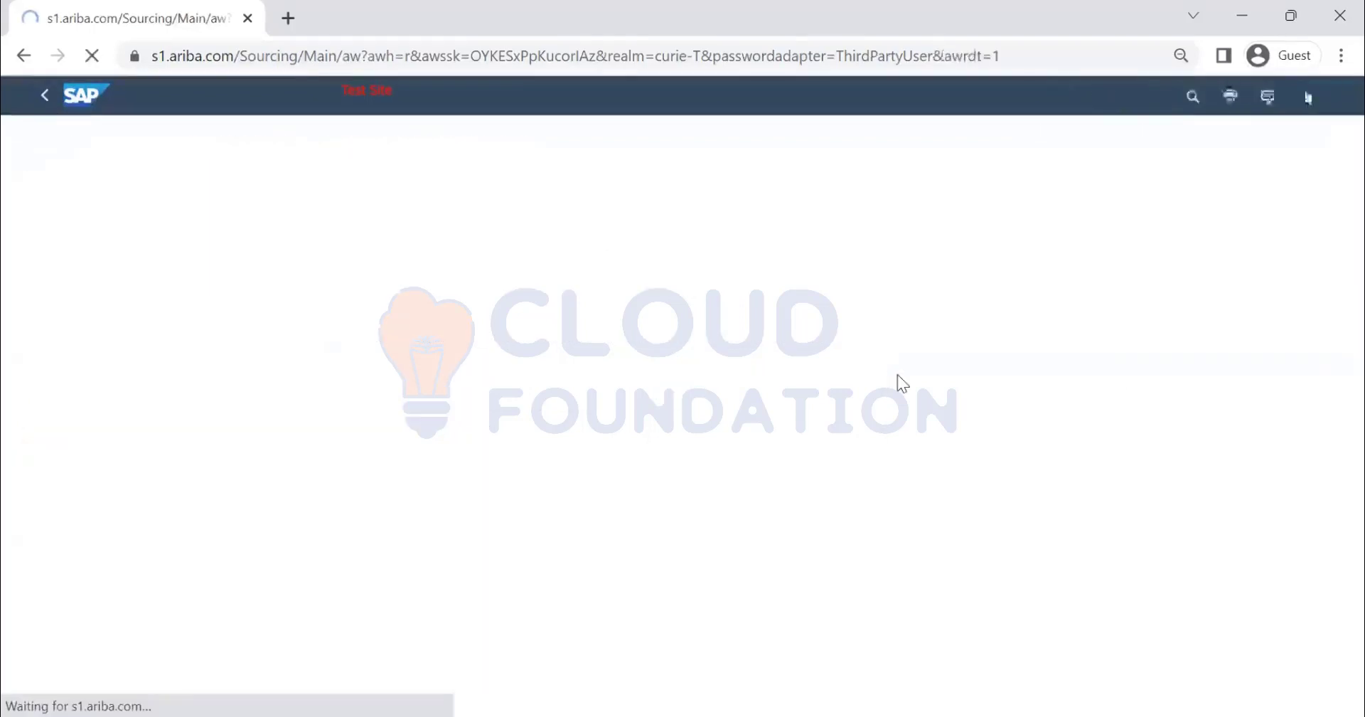
click(57, 277)
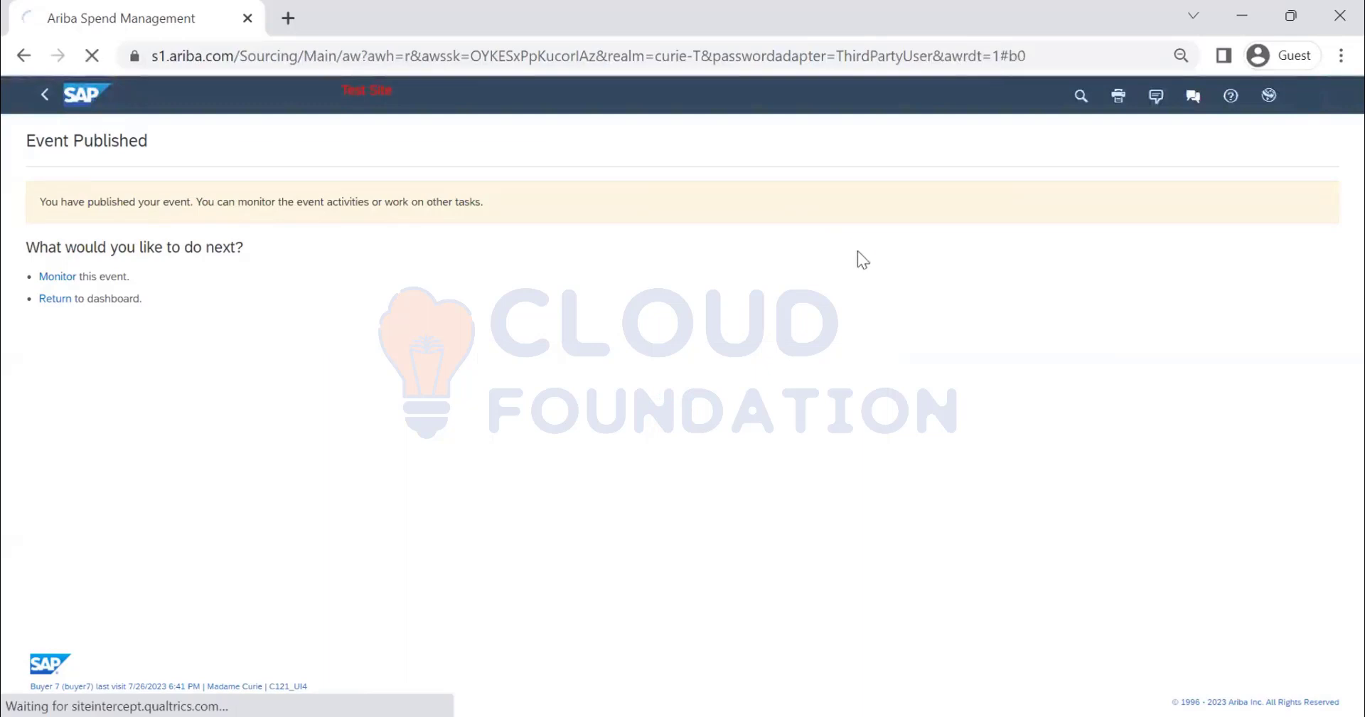
click(55, 279)
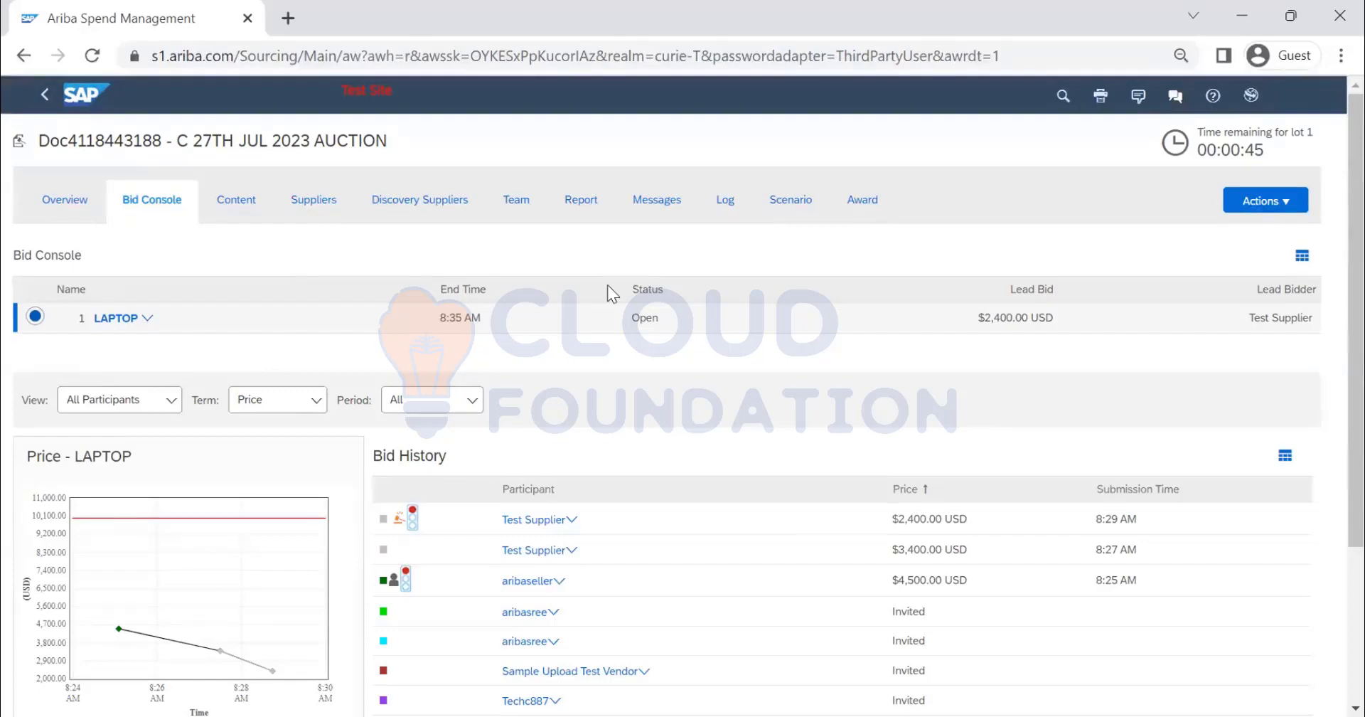
Step: Switch to the supplier's Firefox session, submit a $1,400.00 USD bid for LAPTOP despite the warnings, and refresh the console
key(alt+Tab)
click(433, 467)
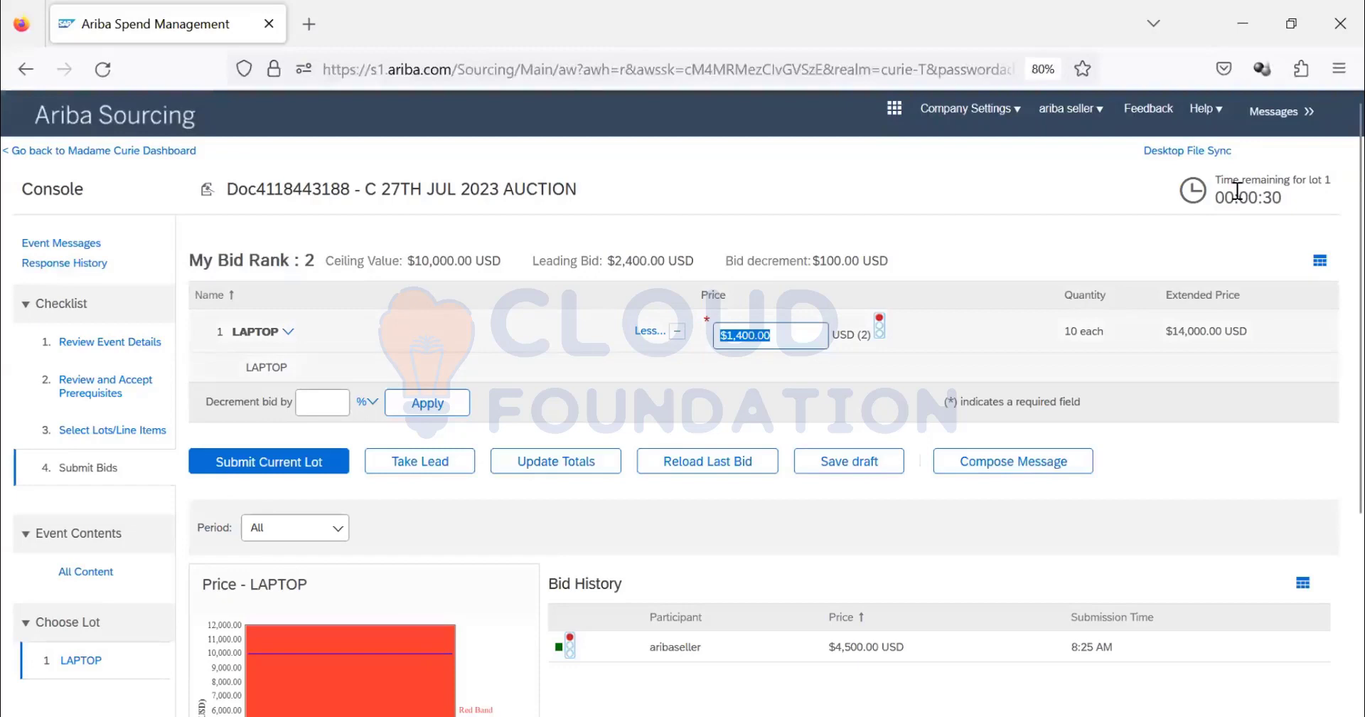
click(307, 462)
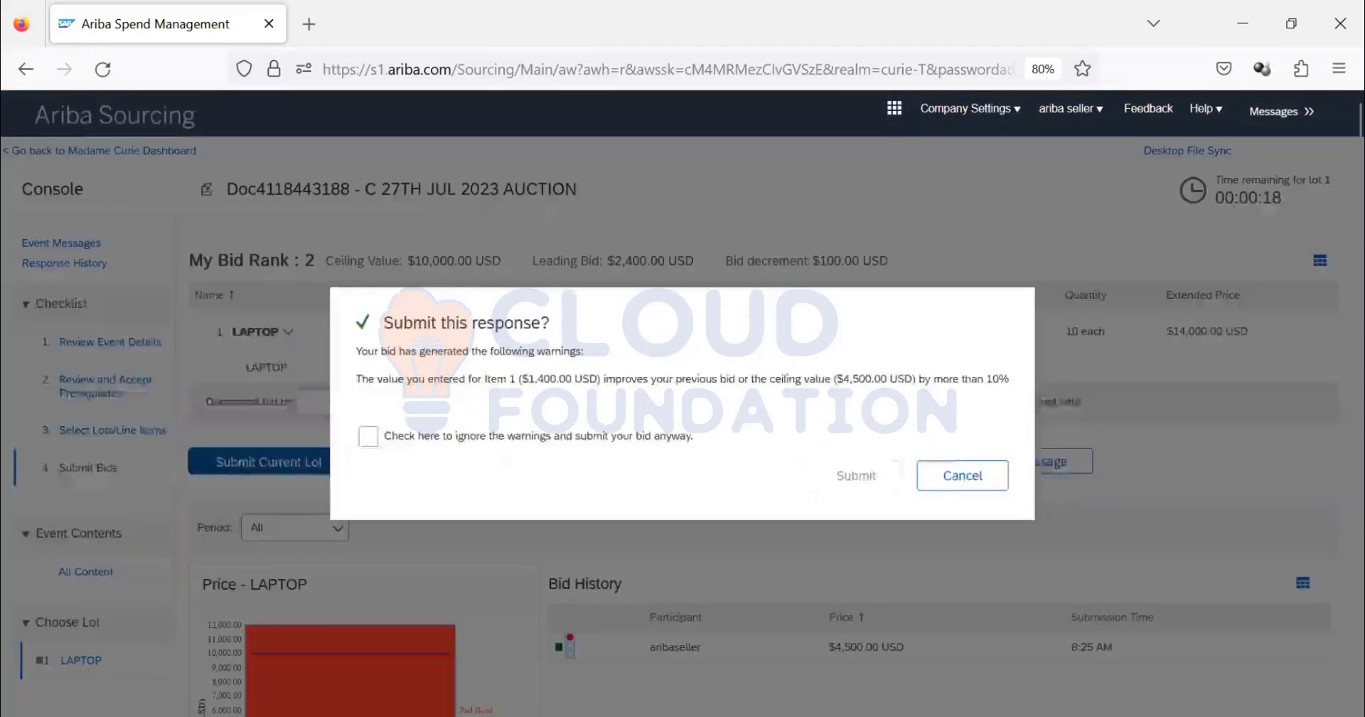
click(368, 435)
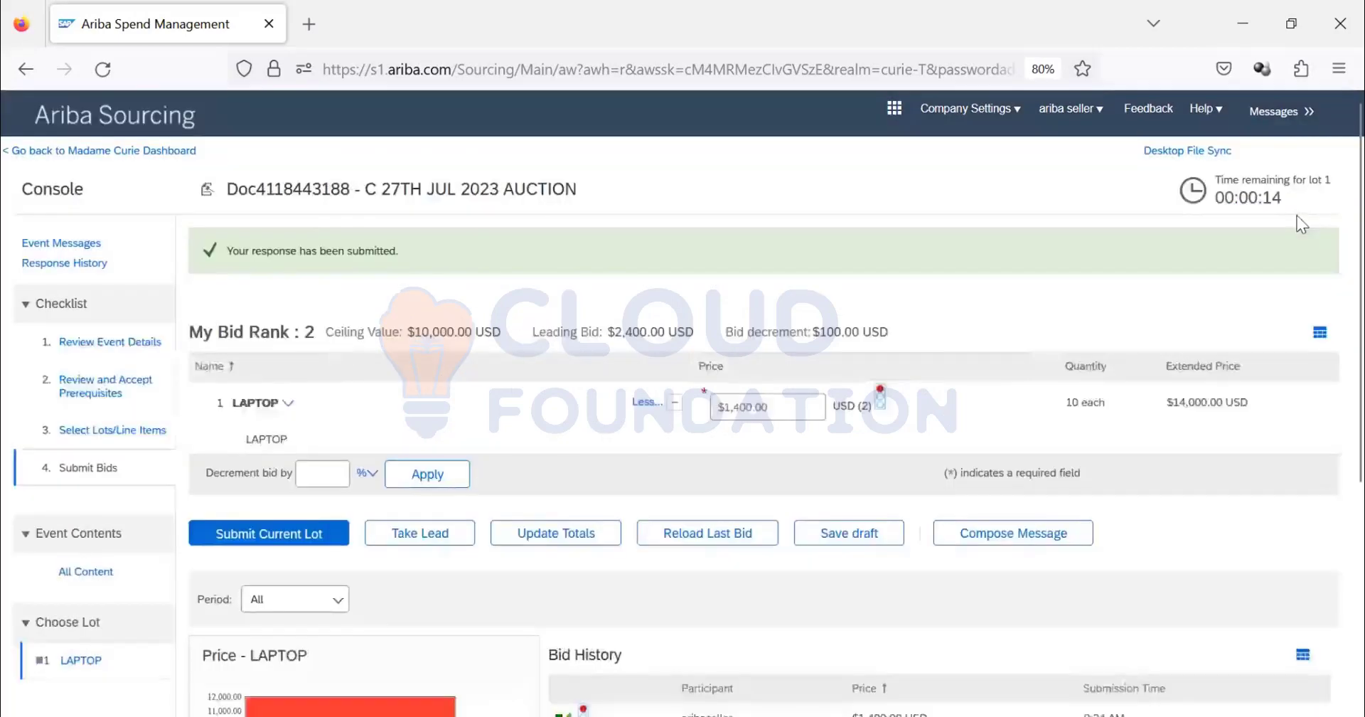
click(102, 69)
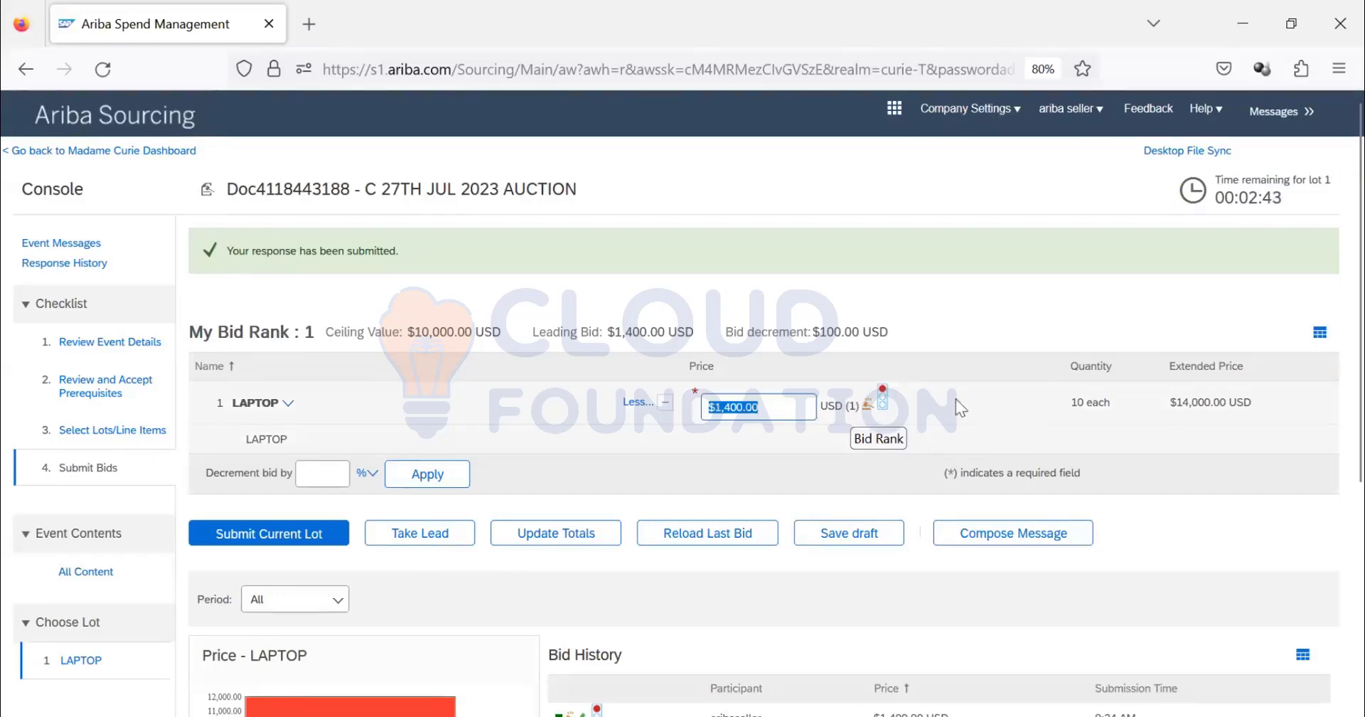
drag(1212, 197, 1294, 203)
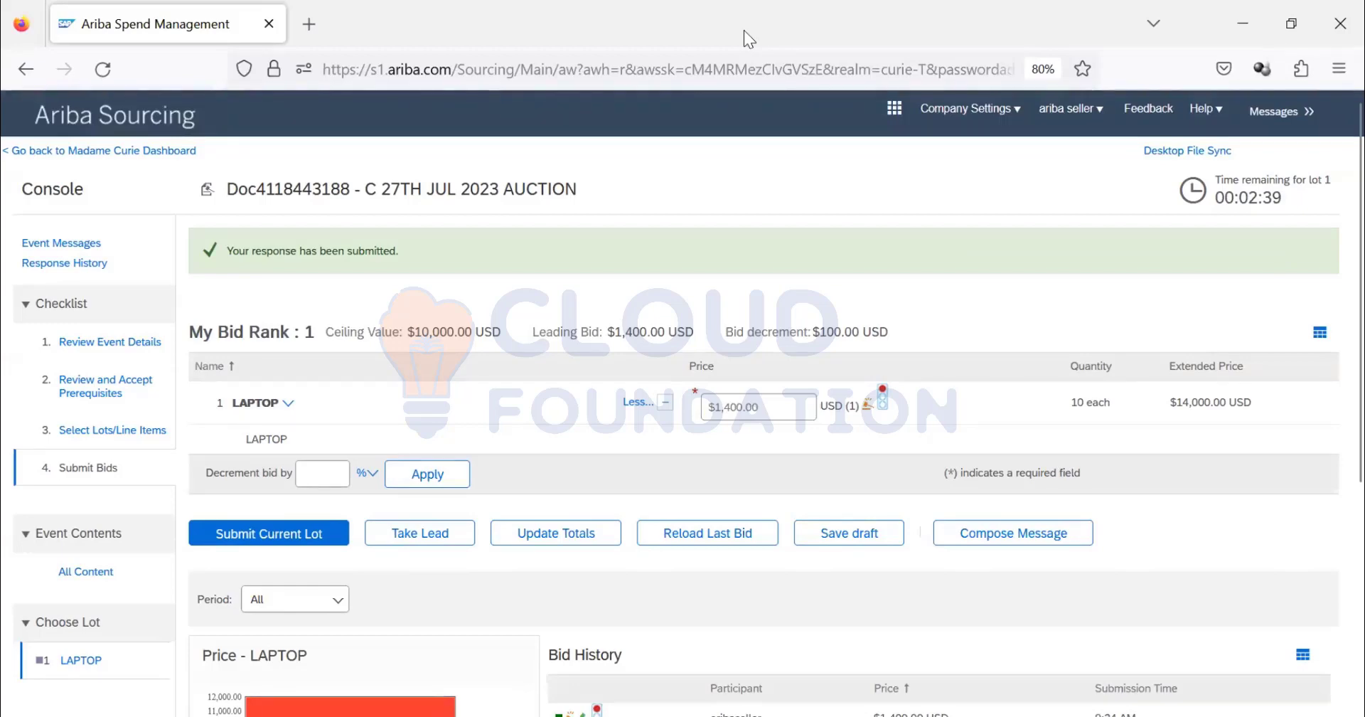
Step: Switch back to the buyer's Chrome session and open the Templates project, looking at its documents and team members
key(alt+Tab)
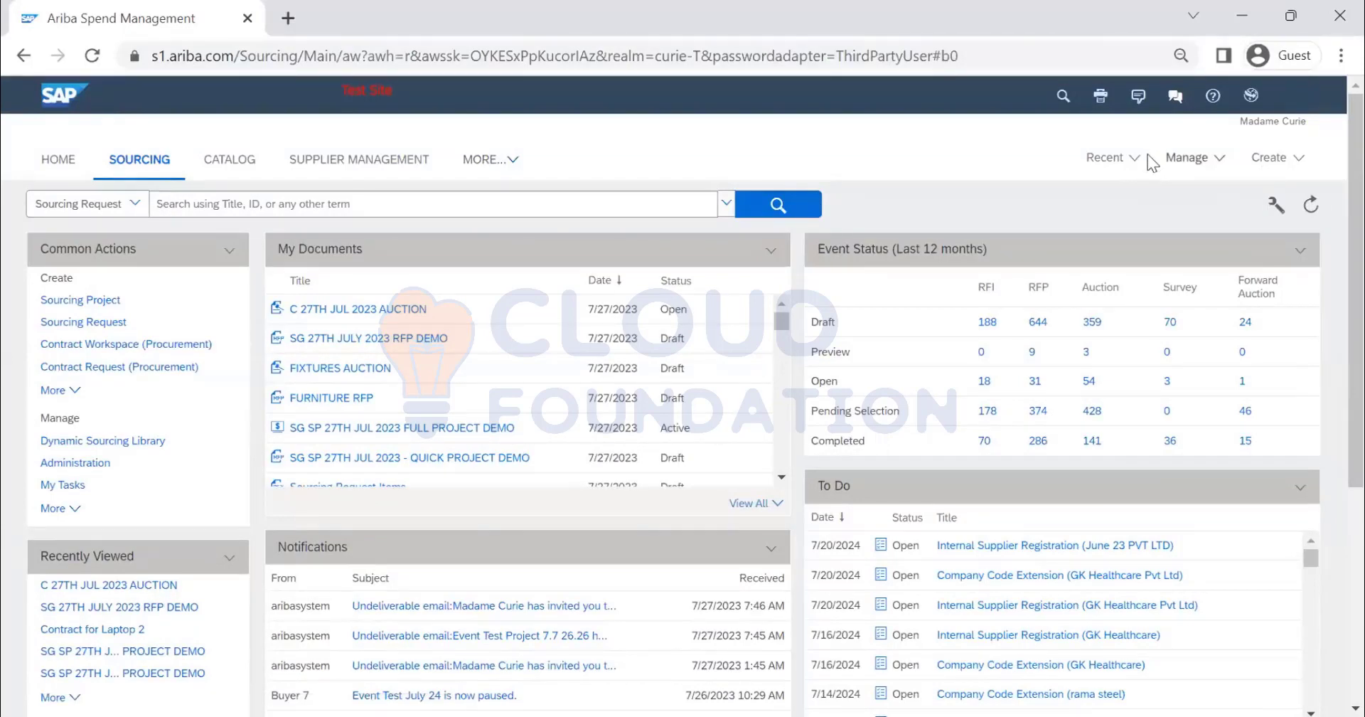
click(1198, 164)
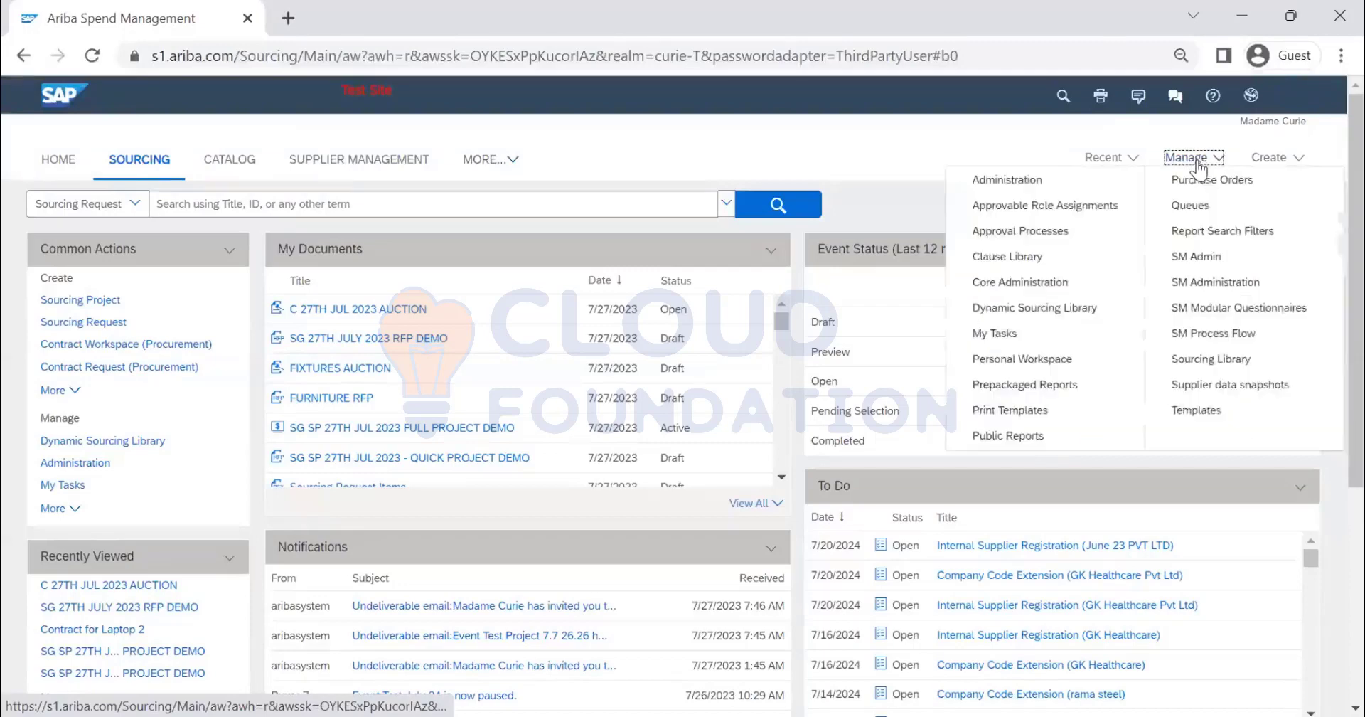
click(1212, 411)
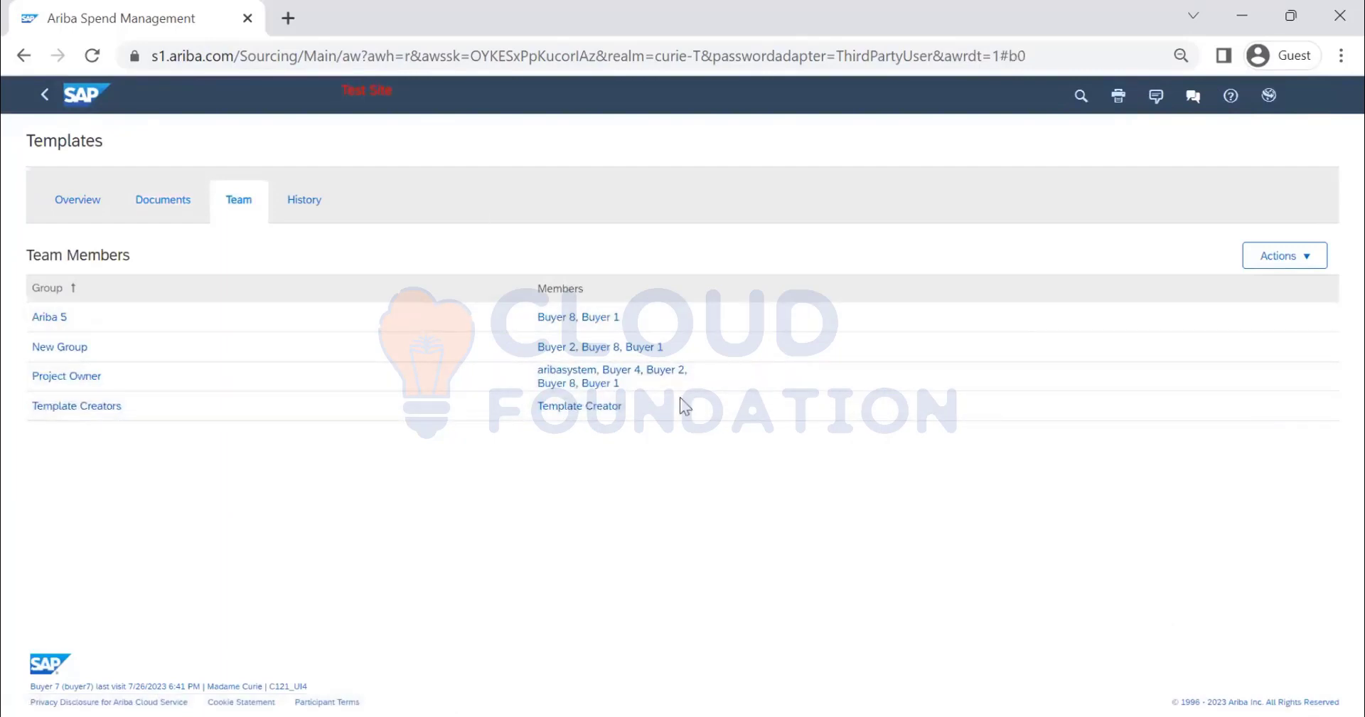
click(175, 209)
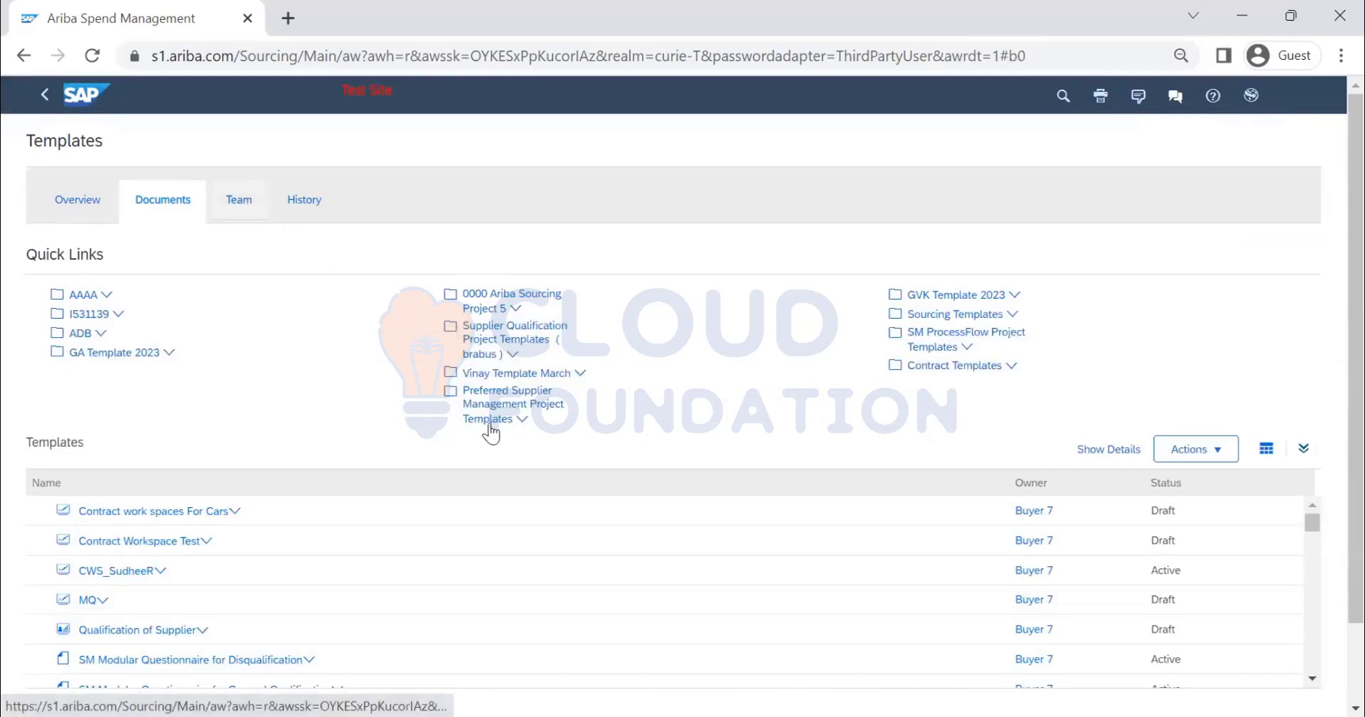
click(489, 430)
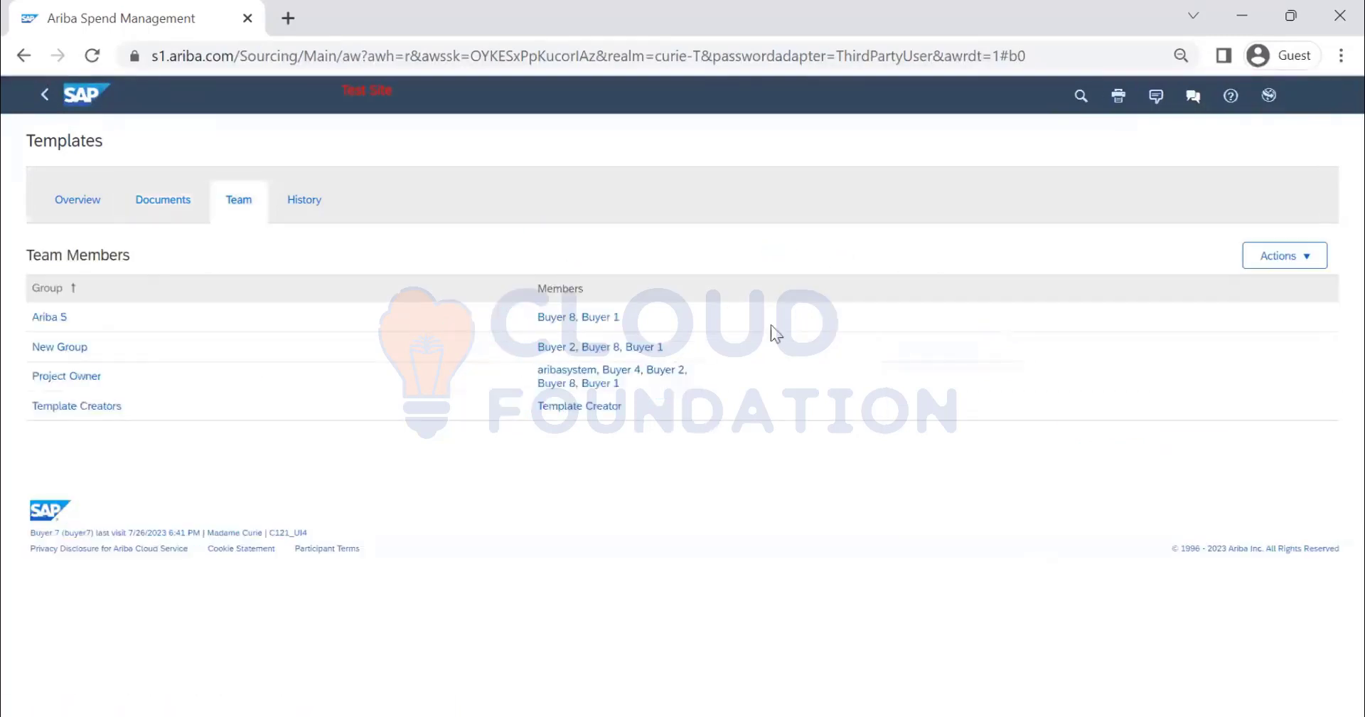
Step: Open the Templates team members for editing and add Buyer 7 to the Ariba 5 group
click(1287, 264)
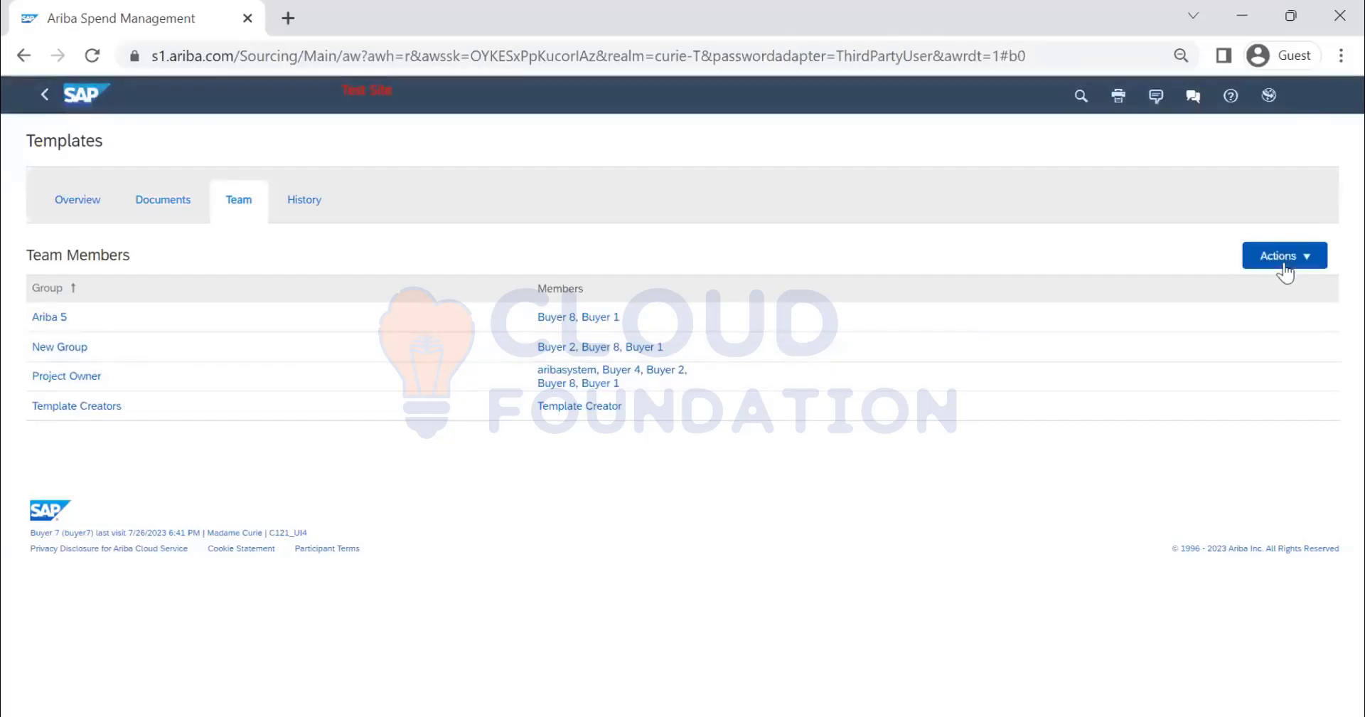
click(1276, 271)
click(1283, 308)
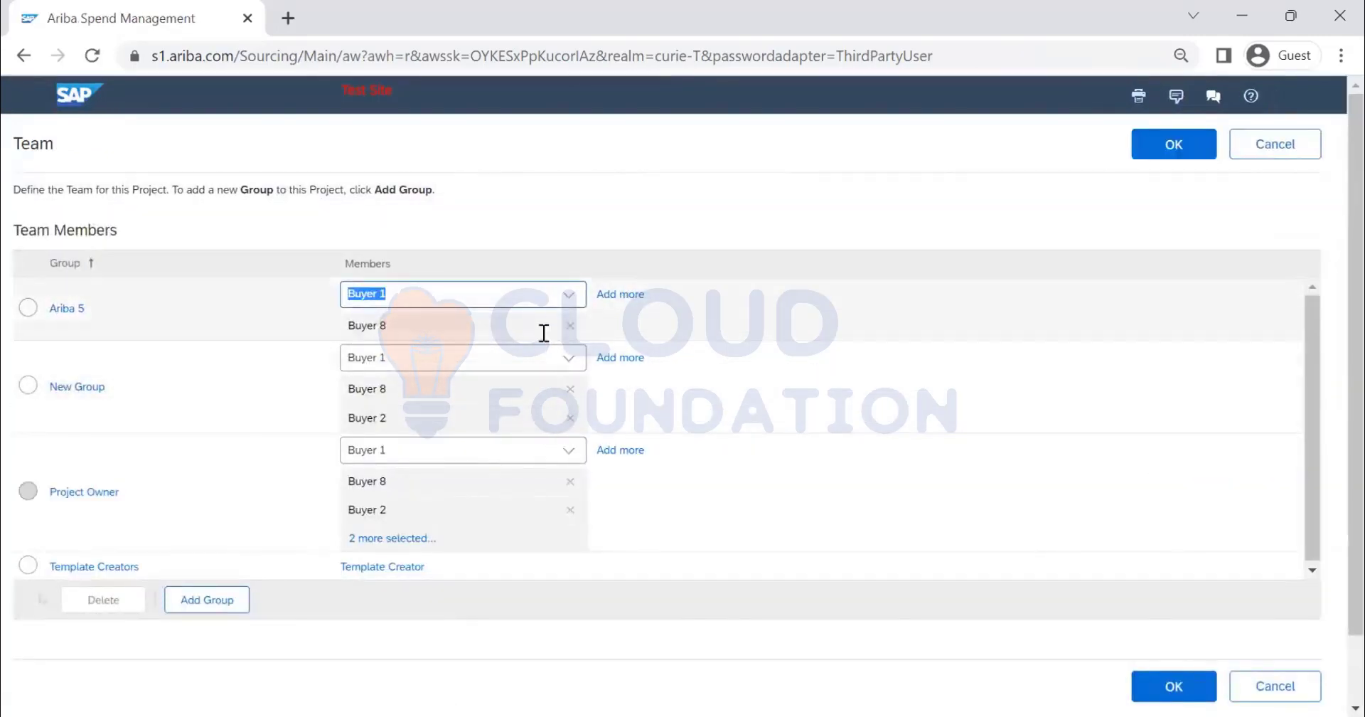
click(568, 296)
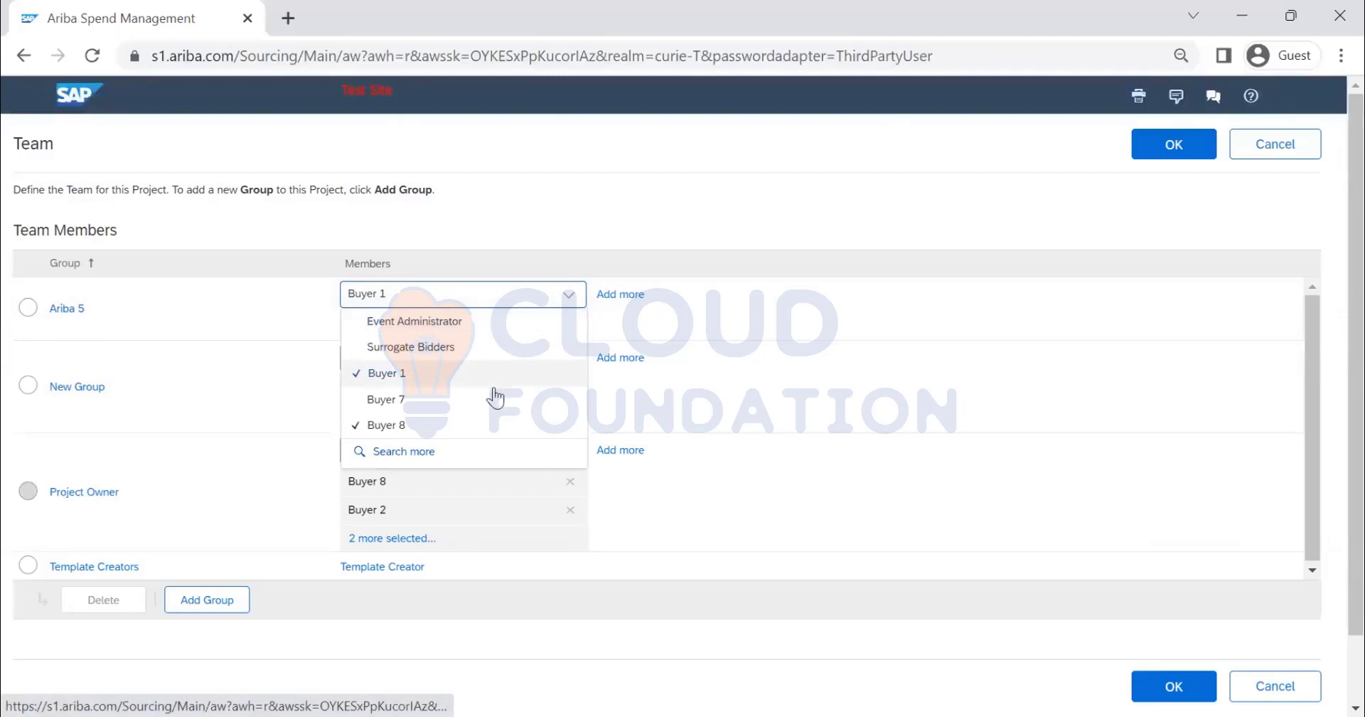
click(497, 399)
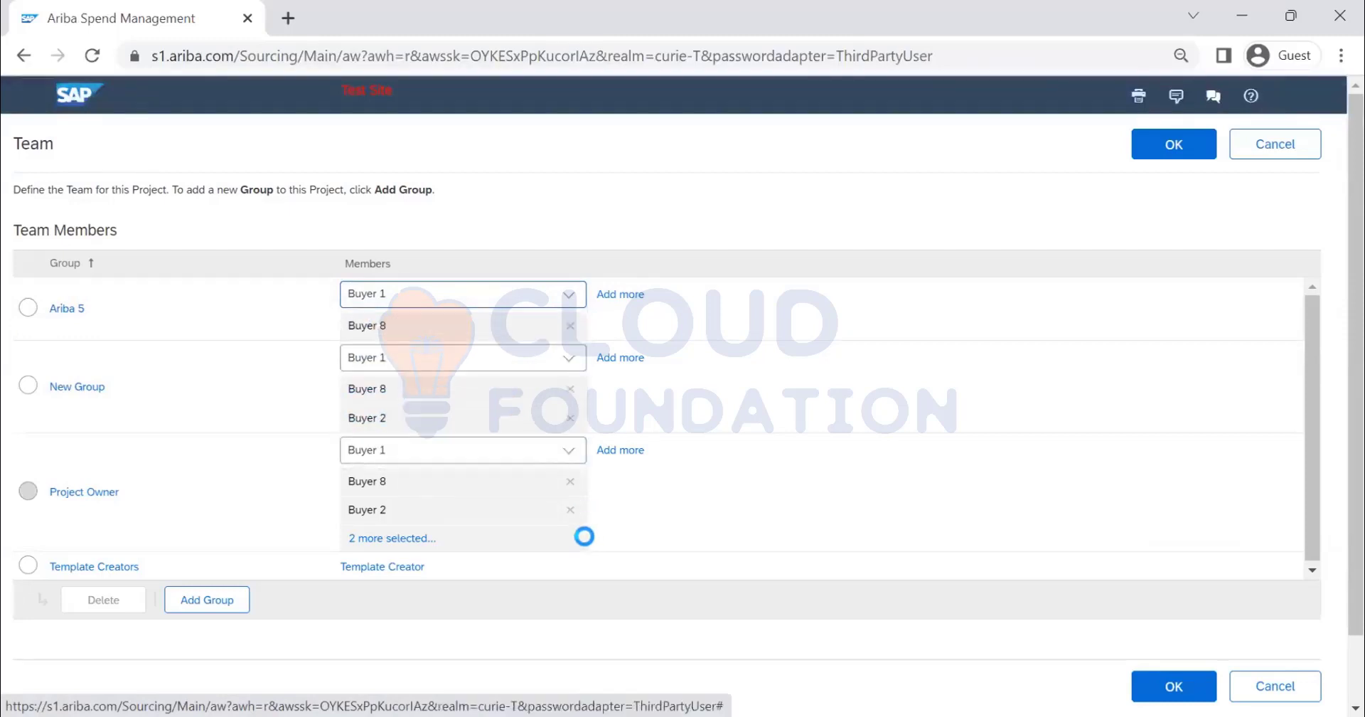
Step: Select the Template Creators, New Group and Ariba 5 groups in turn, and cancel the team edits
click(28, 565)
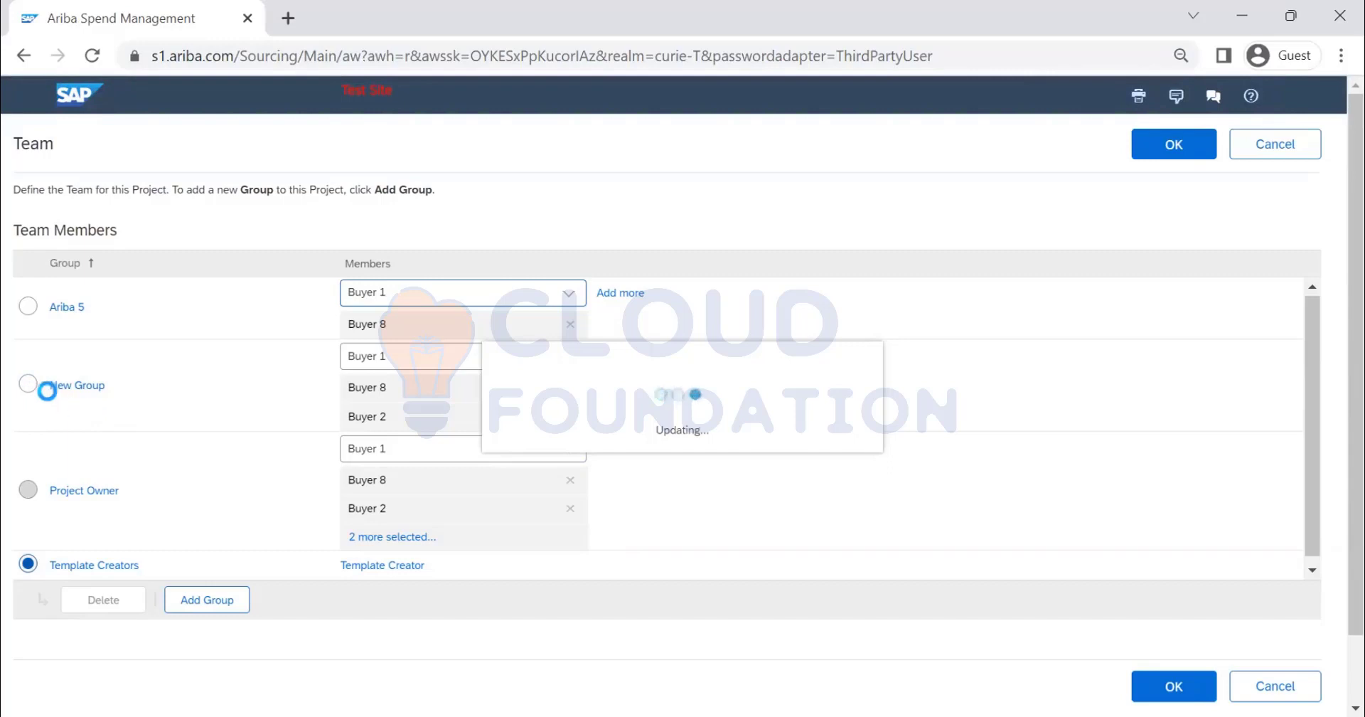
click(37, 382)
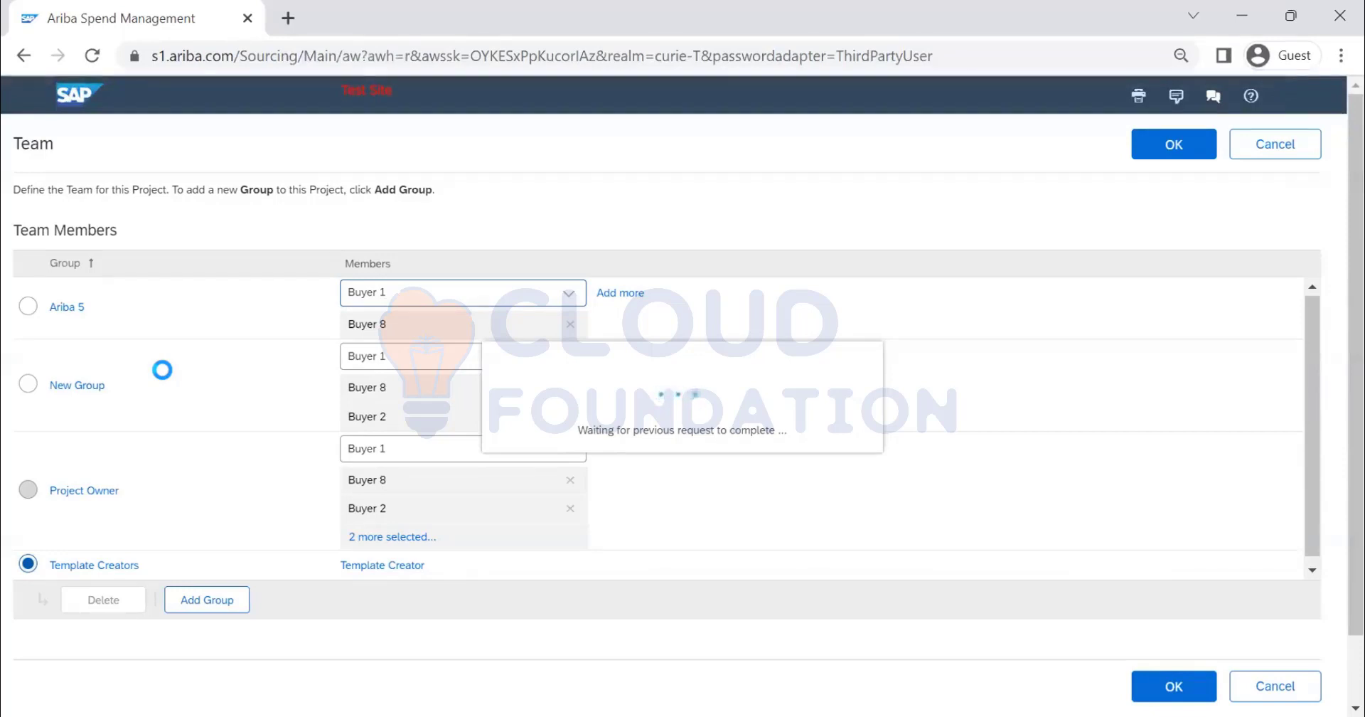
click(23, 55)
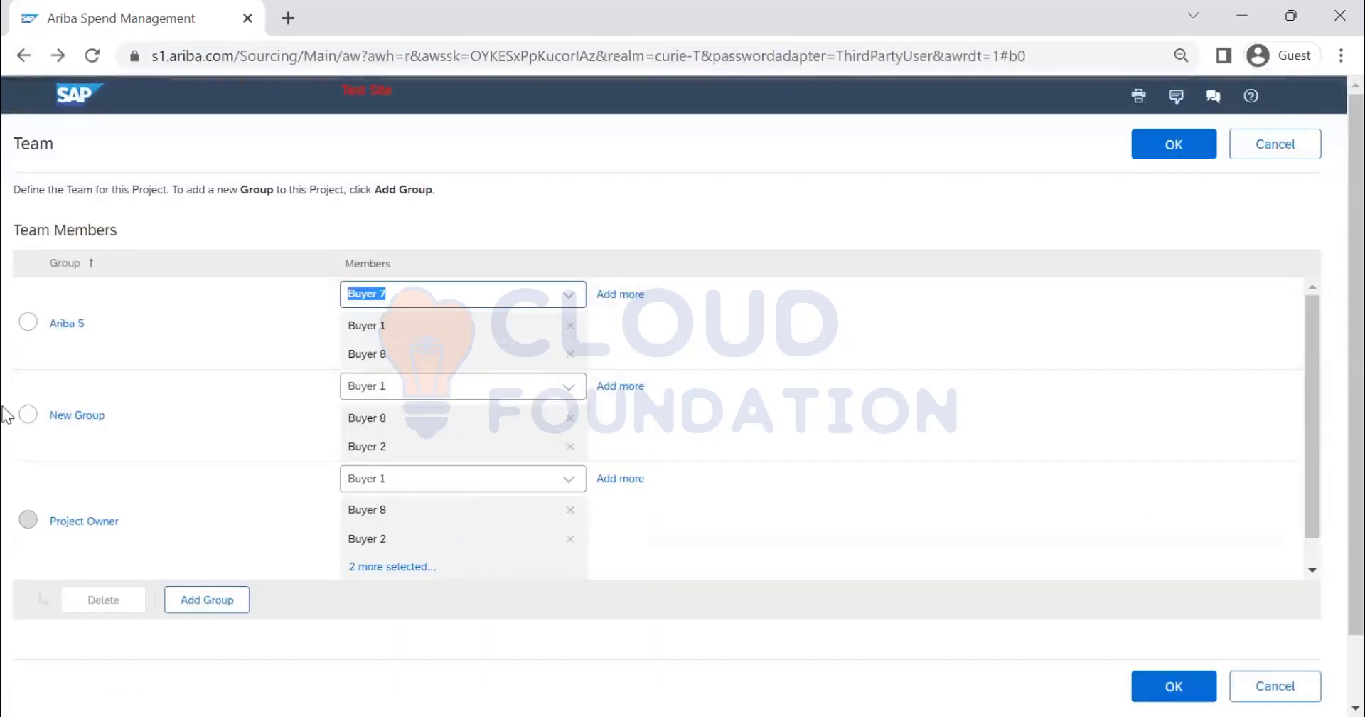
click(26, 416)
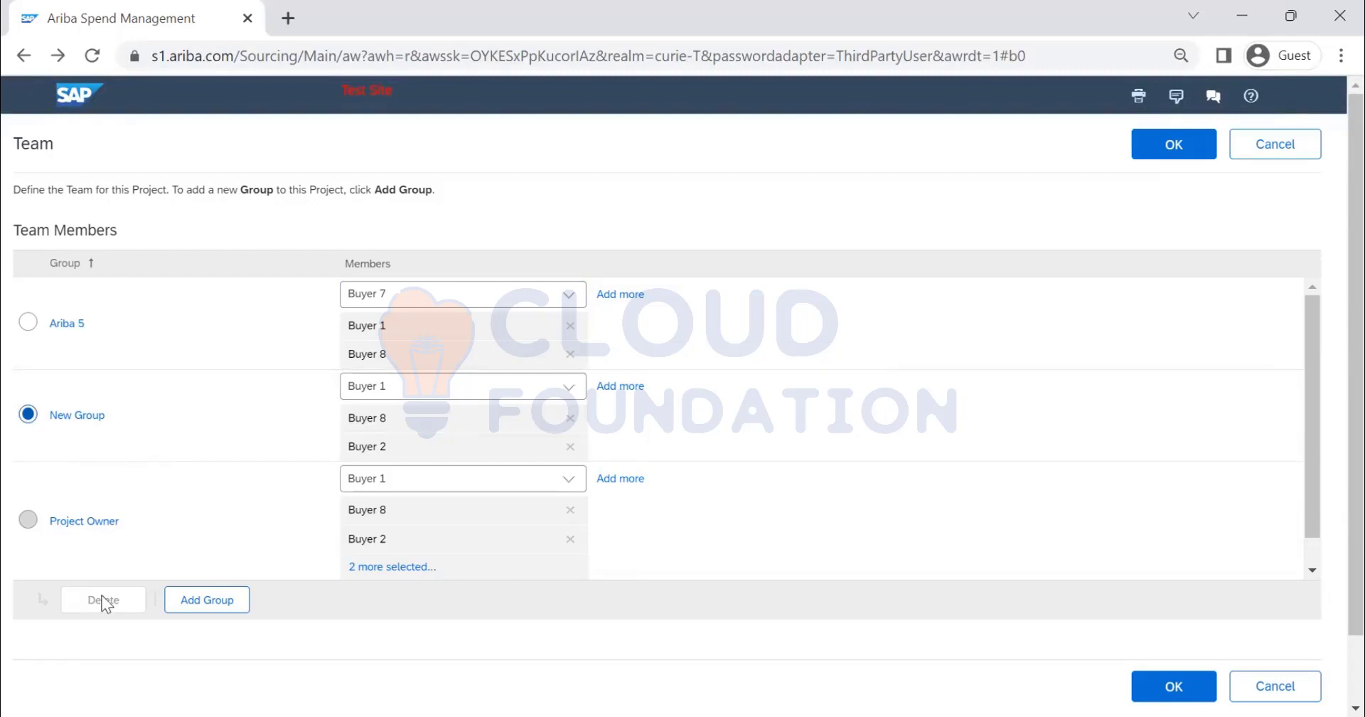
click(28, 321)
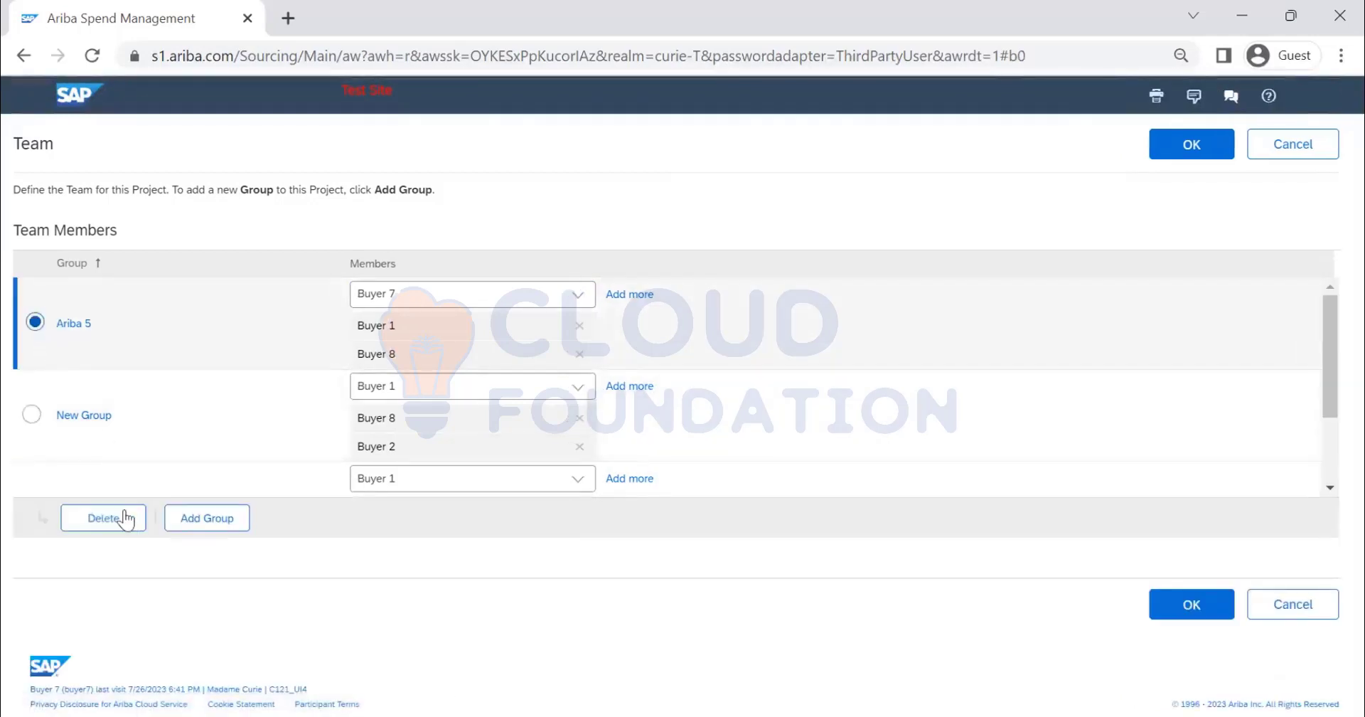
scroll(129, 340, down, 3)
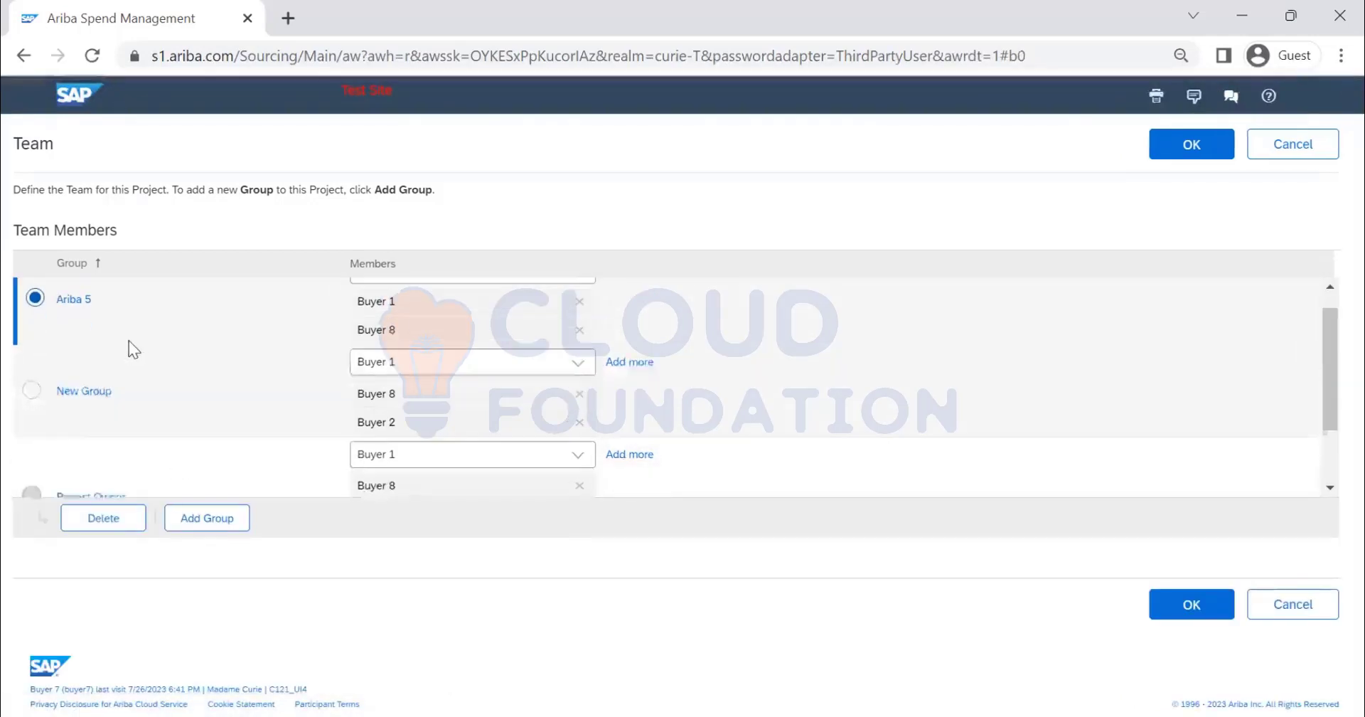
click(1322, 151)
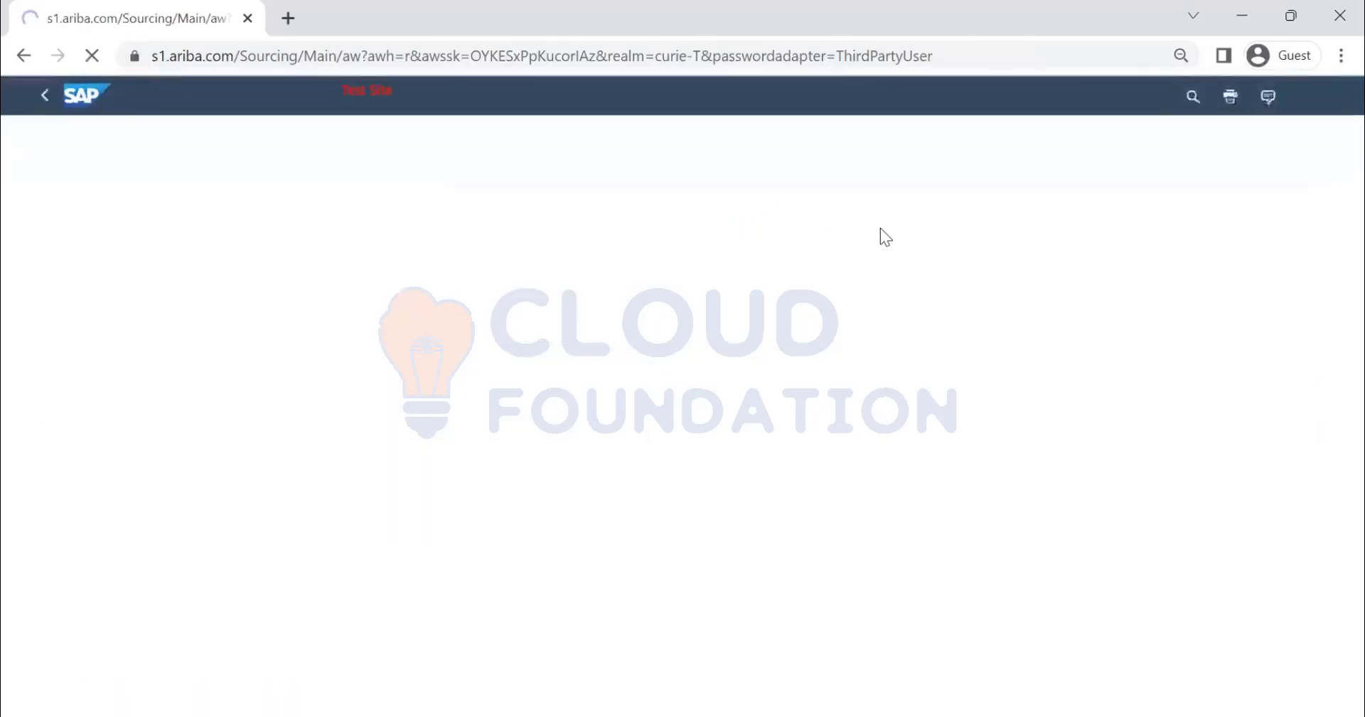
Step: Look through the Templates project's documents and start creating a new template
click(300, 213)
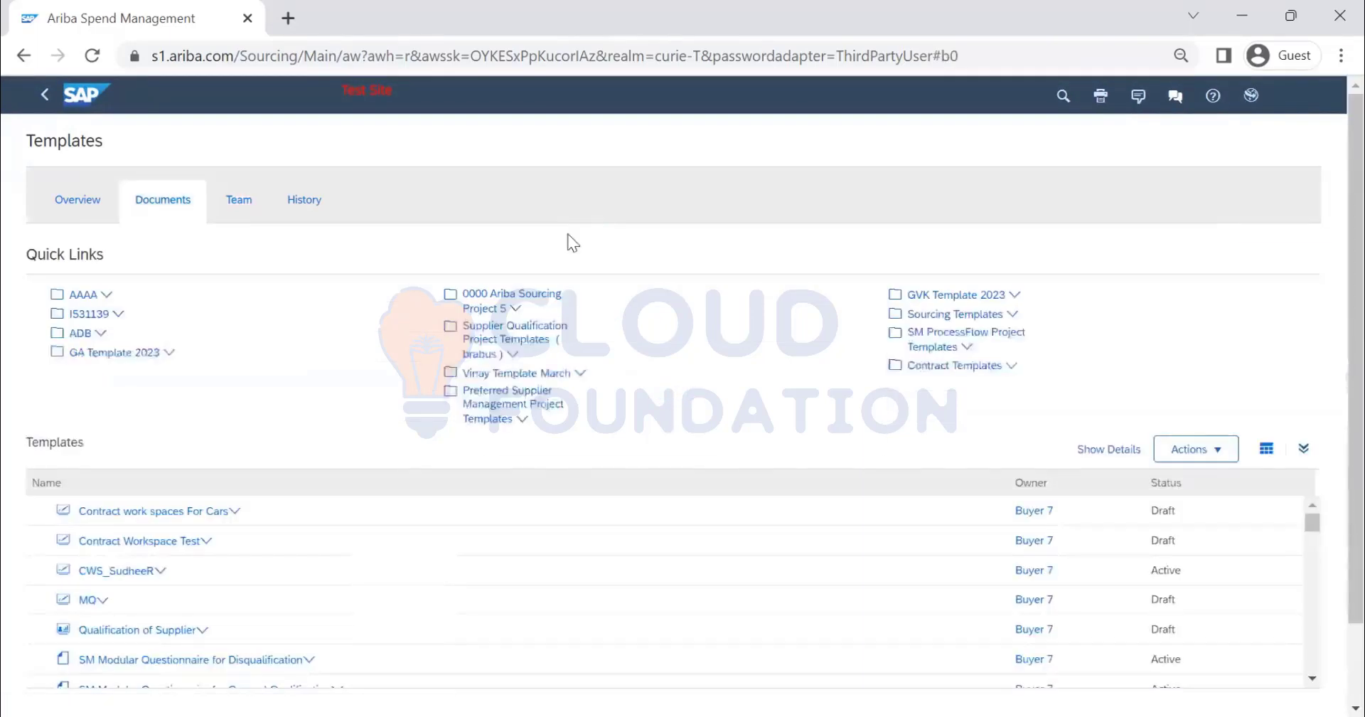
scroll(323, 501, down, 3)
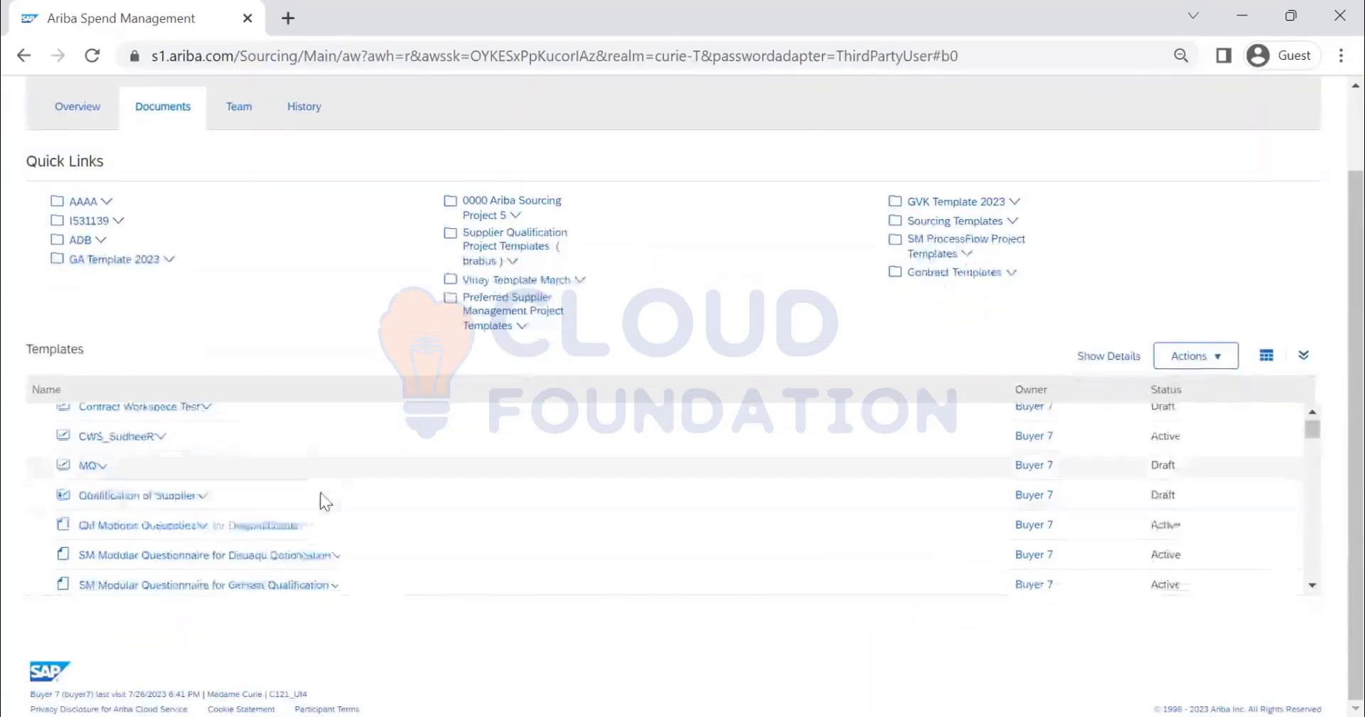
scroll(324, 501, down, 9)
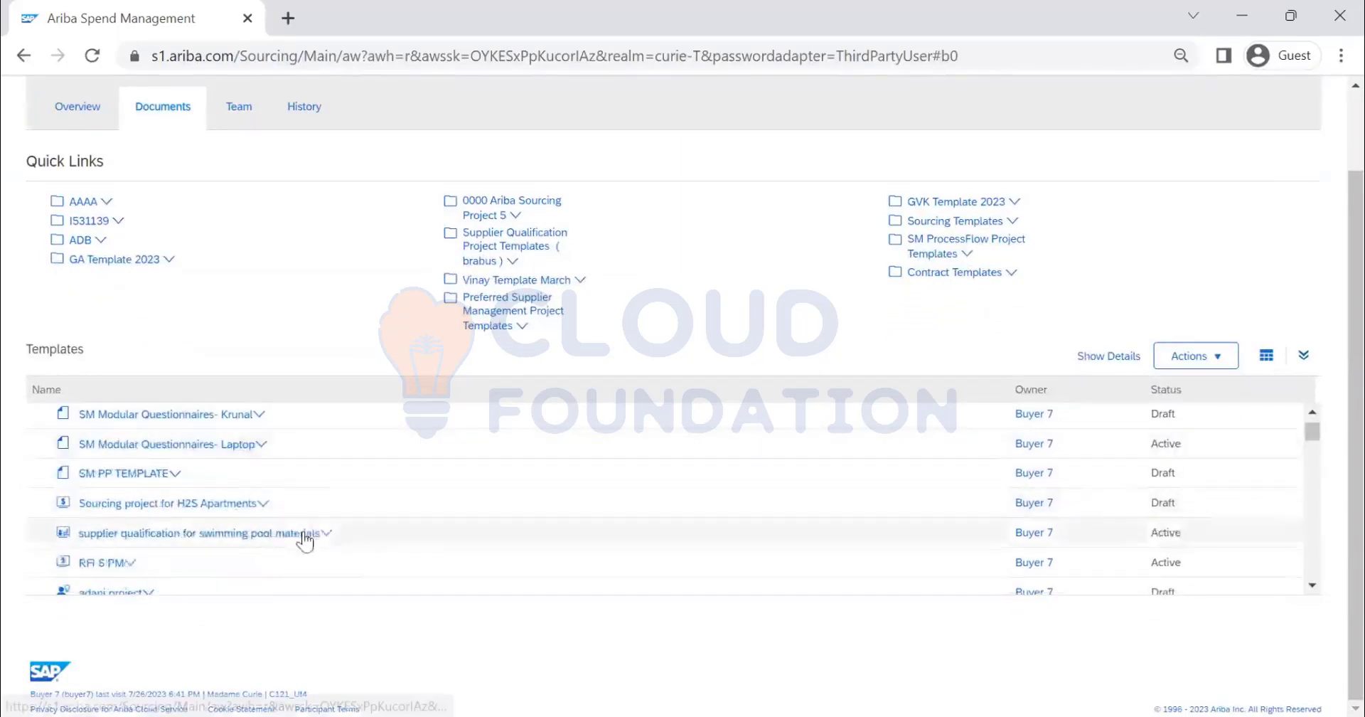
scroll(306, 541, down, 10)
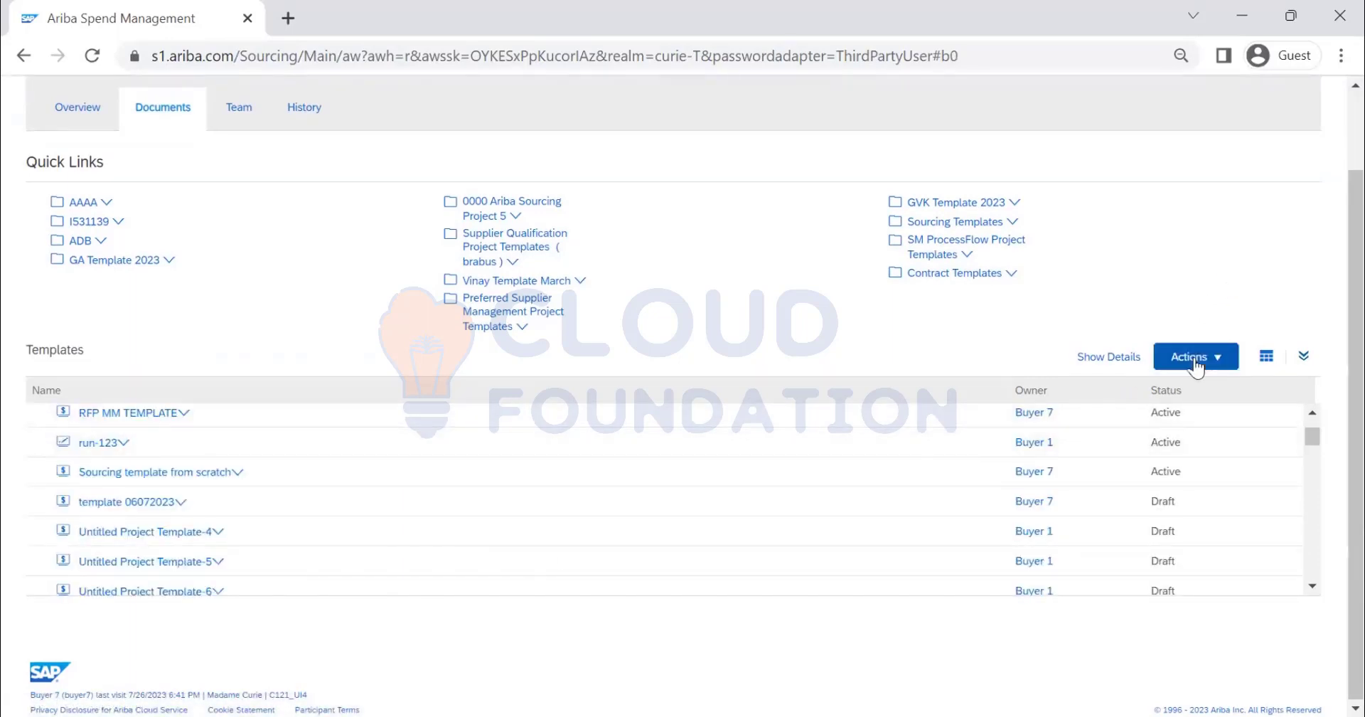
click(1197, 367)
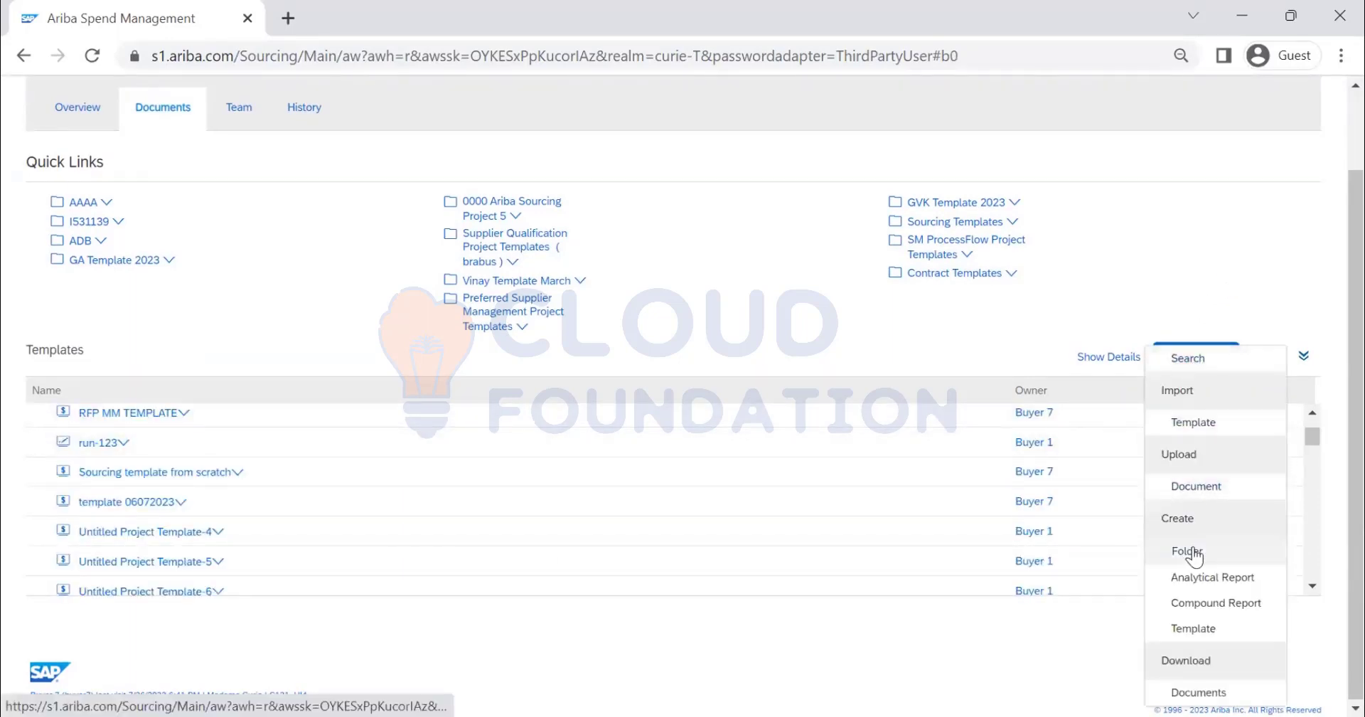
click(1200, 629)
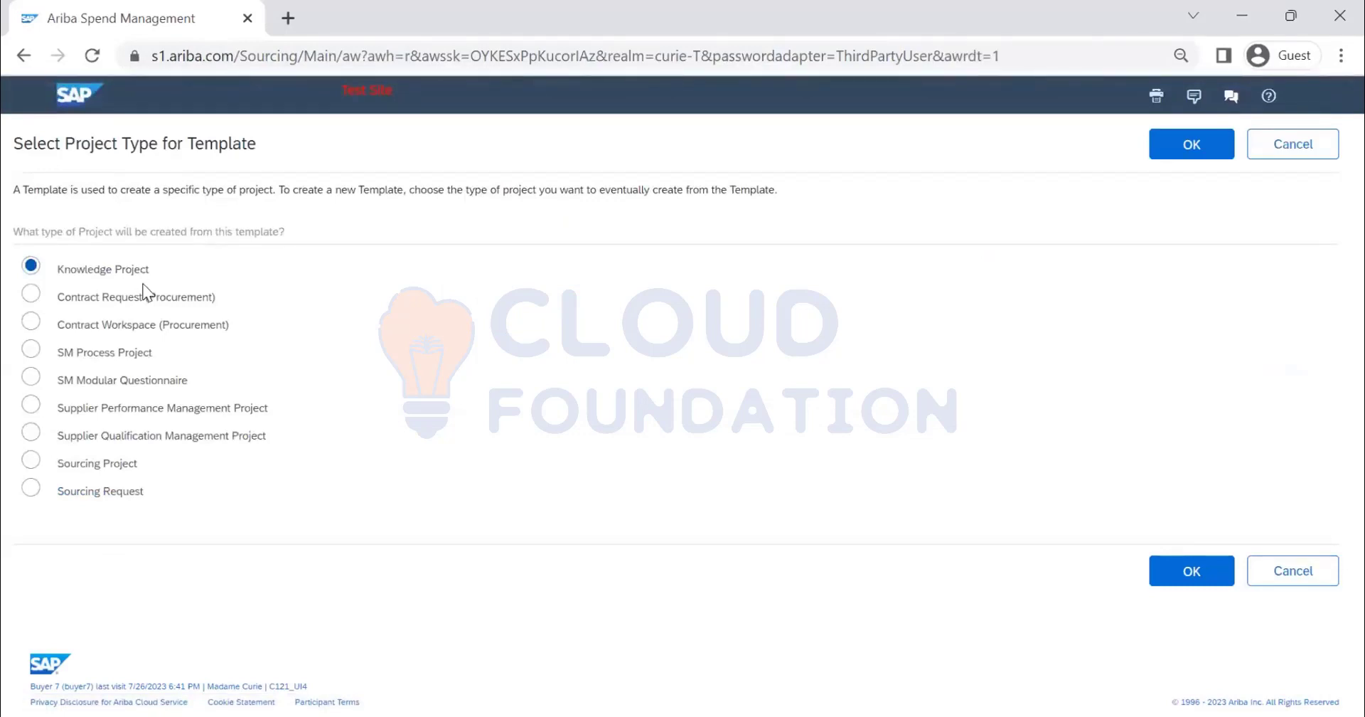
Step: Try several project types for the new template and confirm Sourcing Project
click(32, 488)
click(31, 461)
click(32, 324)
click(31, 296)
click(31, 460)
click(1179, 586)
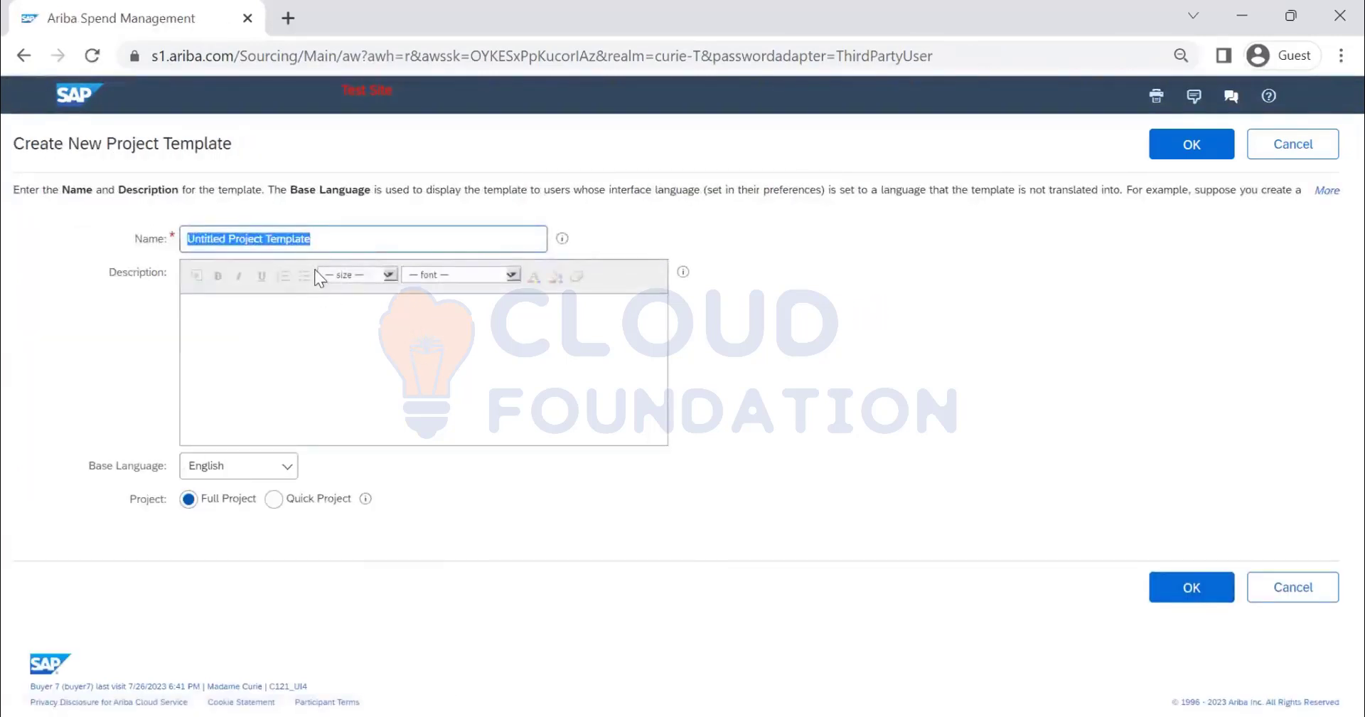
Step: Name the new project template SOURCING PROJECT TEMPLATE 27TH JUL 2023
text(ZTTR)
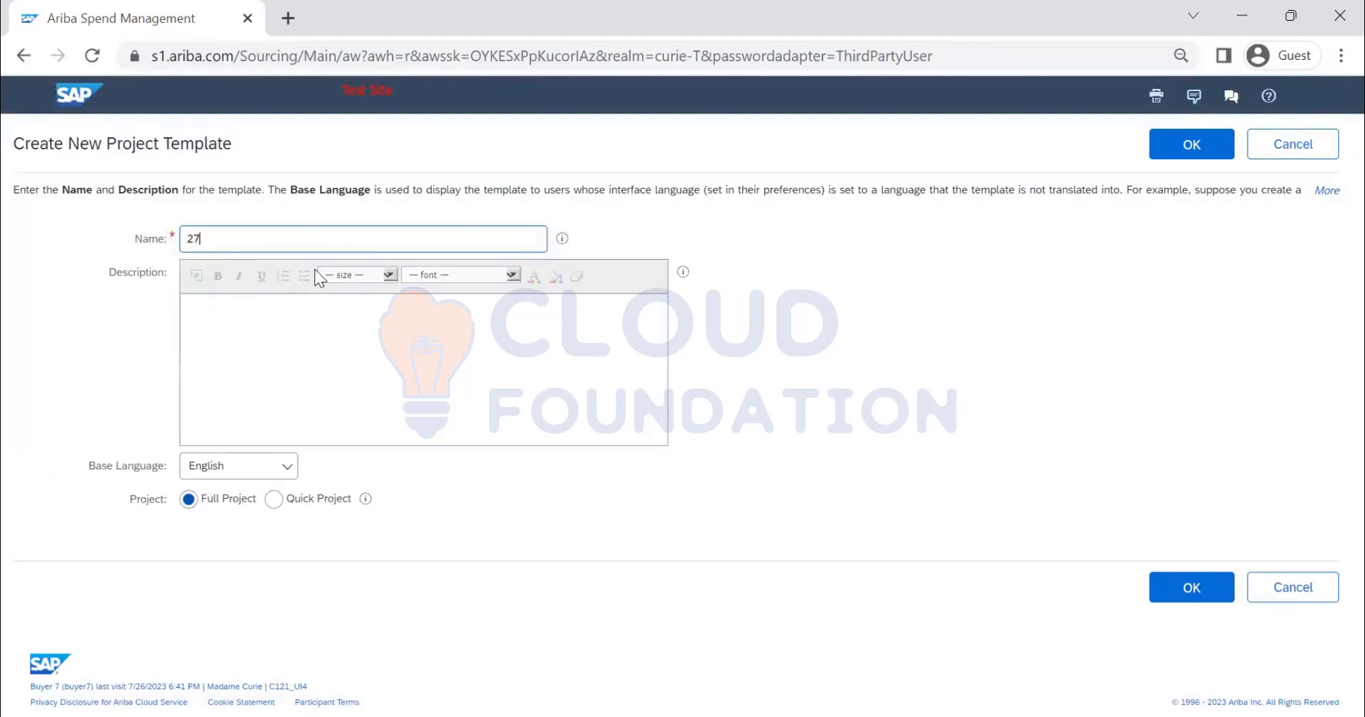
key(BackSpace)
key(BackSpace)
key(BackSpace)
key(BackSpace)
text(SOURCING PROJECT)
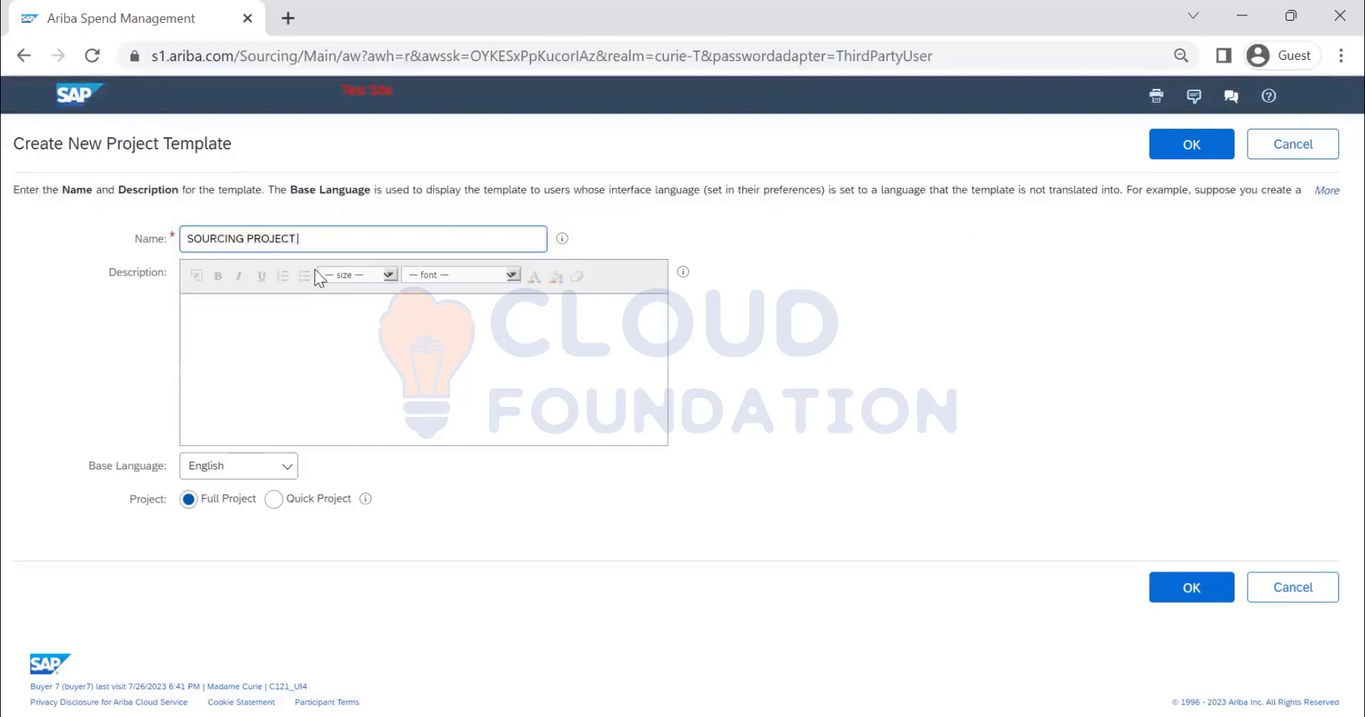
text( TEMPLATE 27TH)
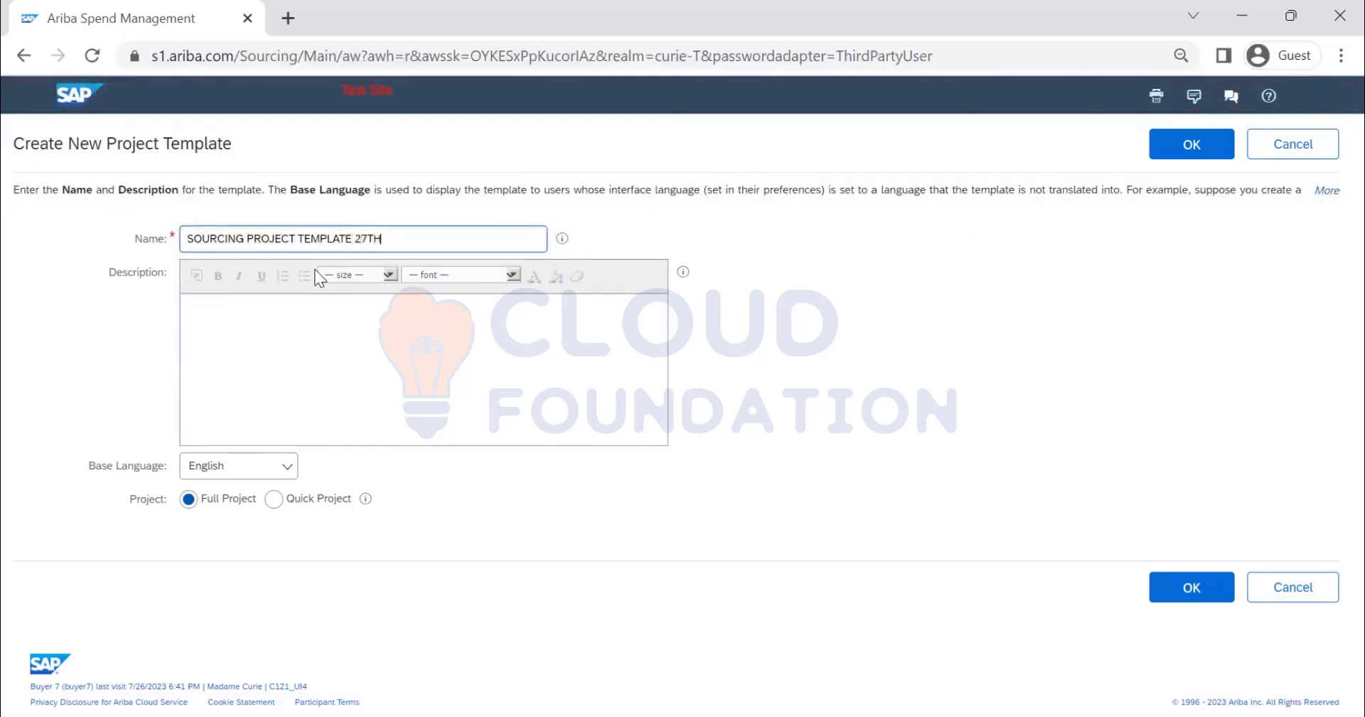
text( JUL 2023)
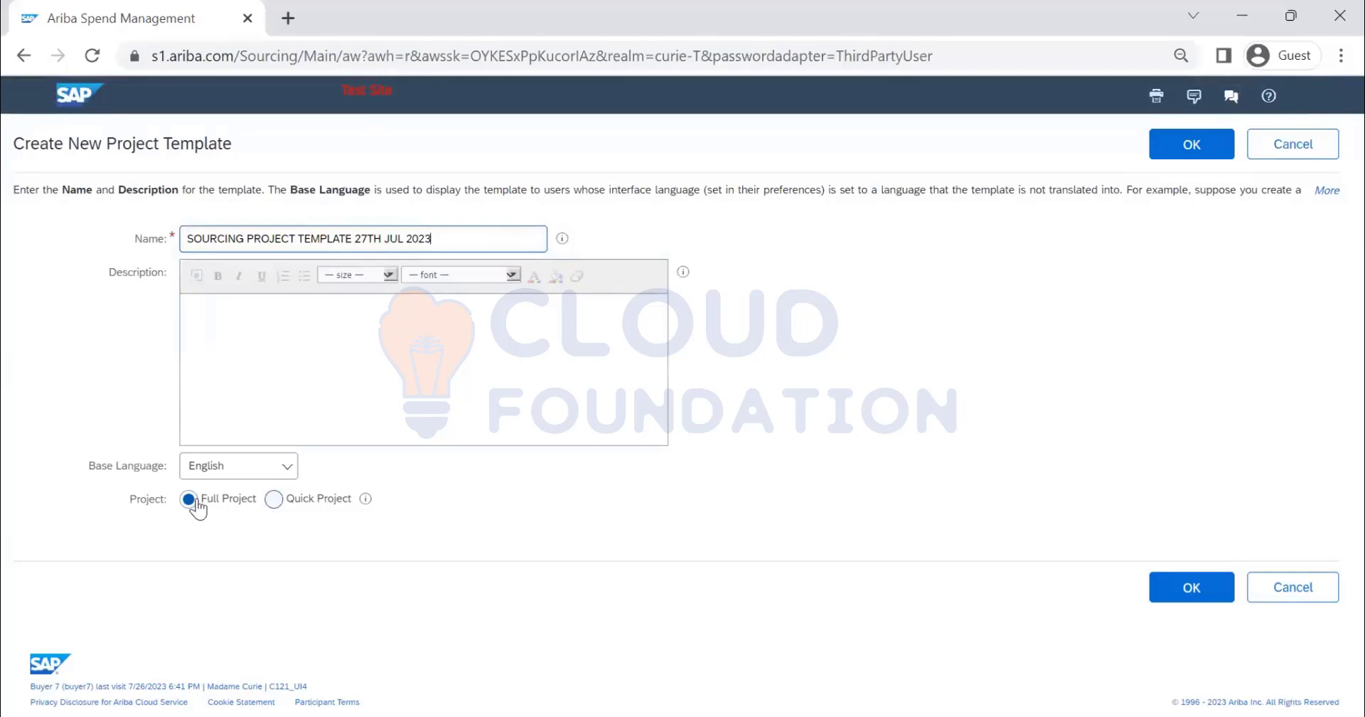
Step: Make the template a Quick Project with the event type RFP
click(276, 503)
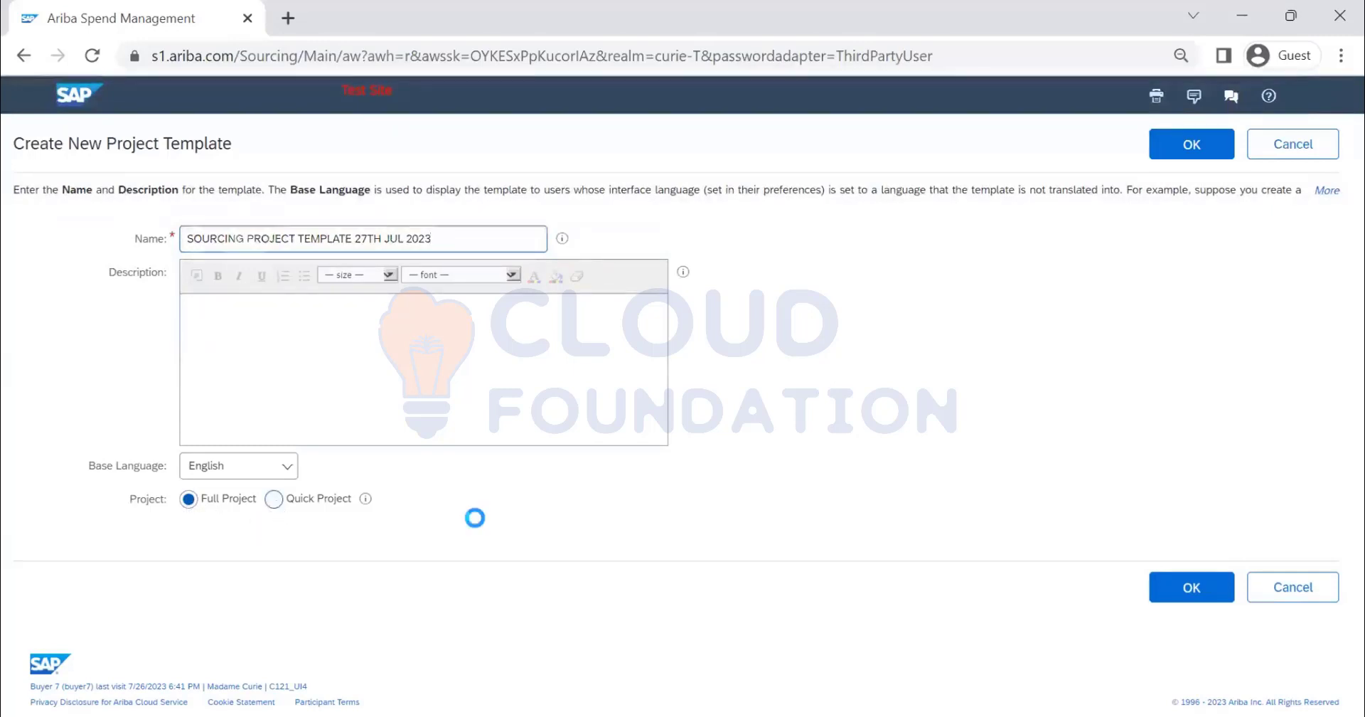
click(226, 535)
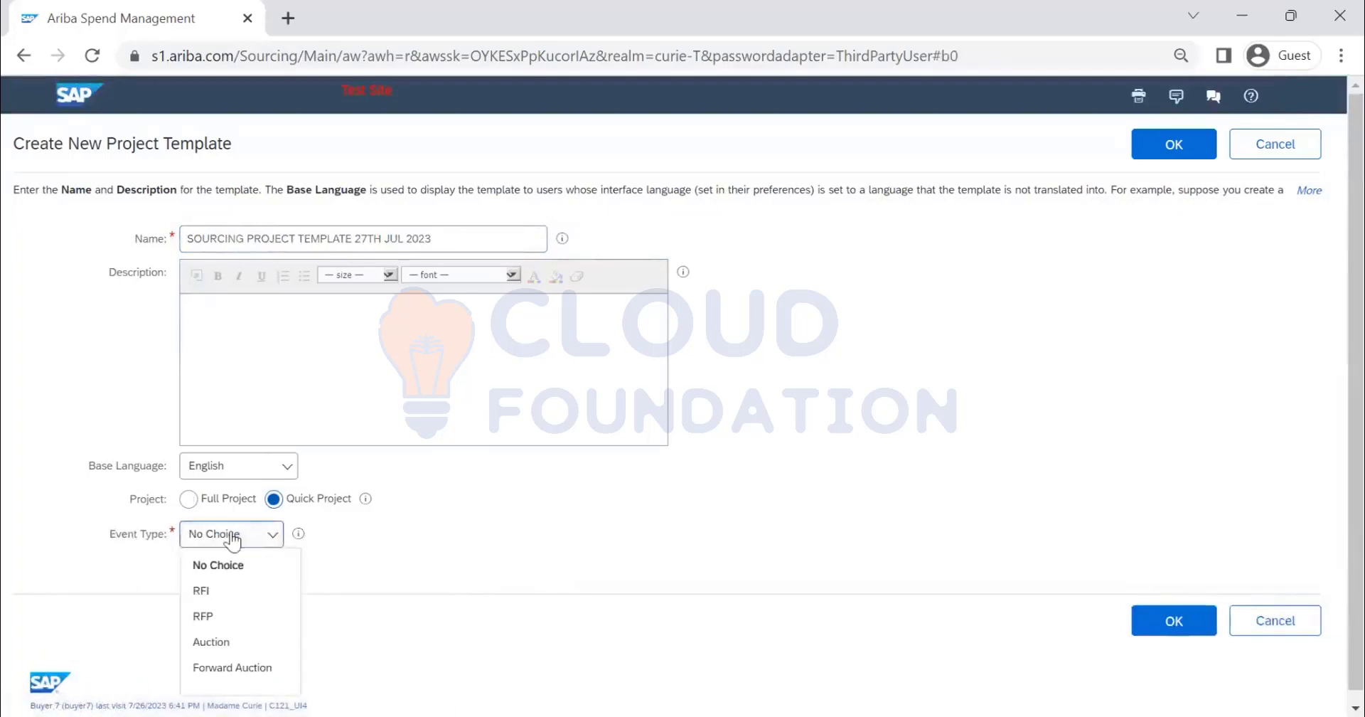
click(234, 612)
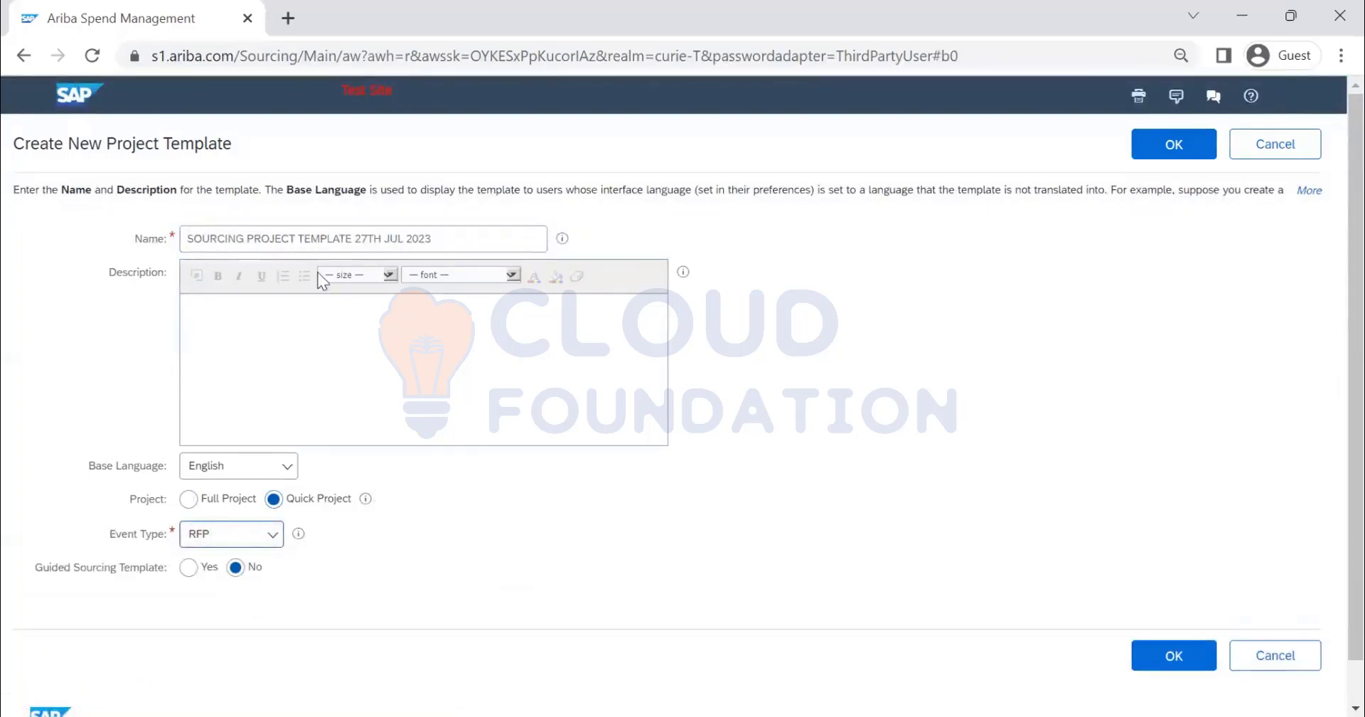
Step: Insert RFP before TEMPLATE in the name, giving SOURCING PROJECT RFP TEMPLATE 27TH JUL 2023, and create the template
click(297, 238)
text(RFP)
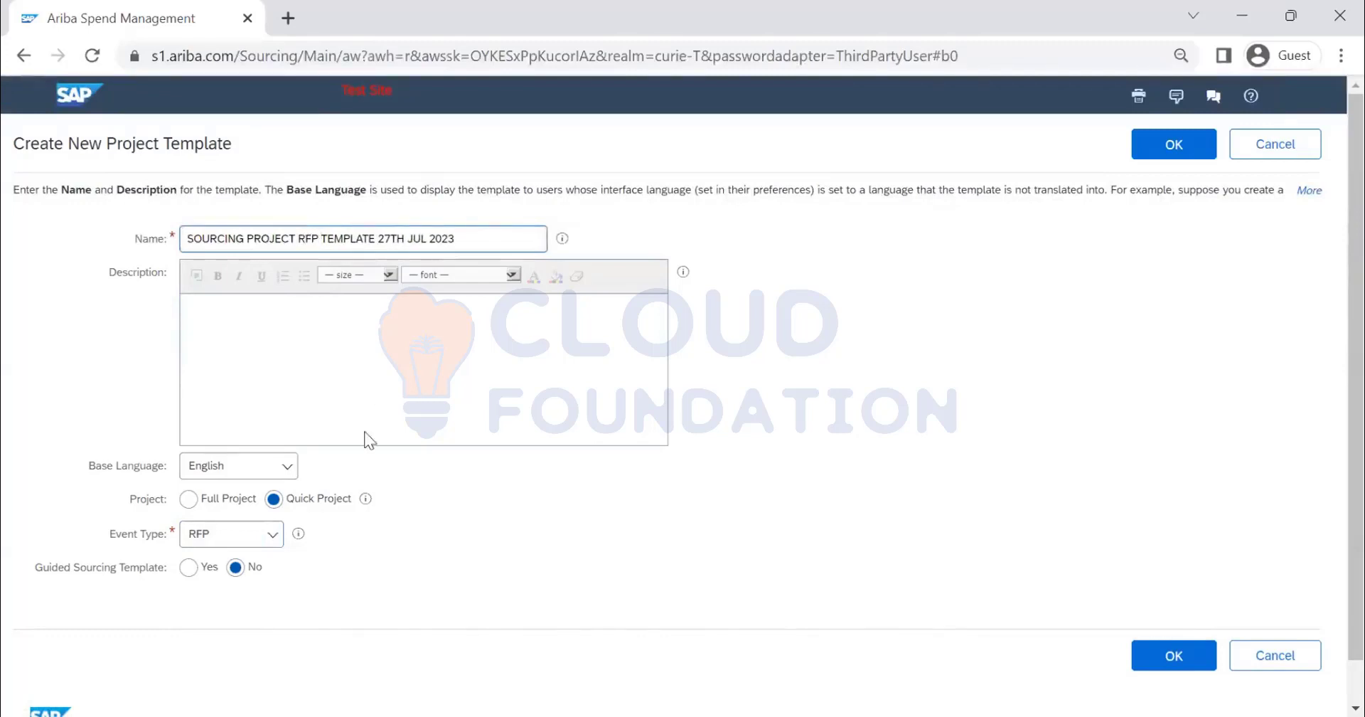
scroll(360, 555, down, 2)
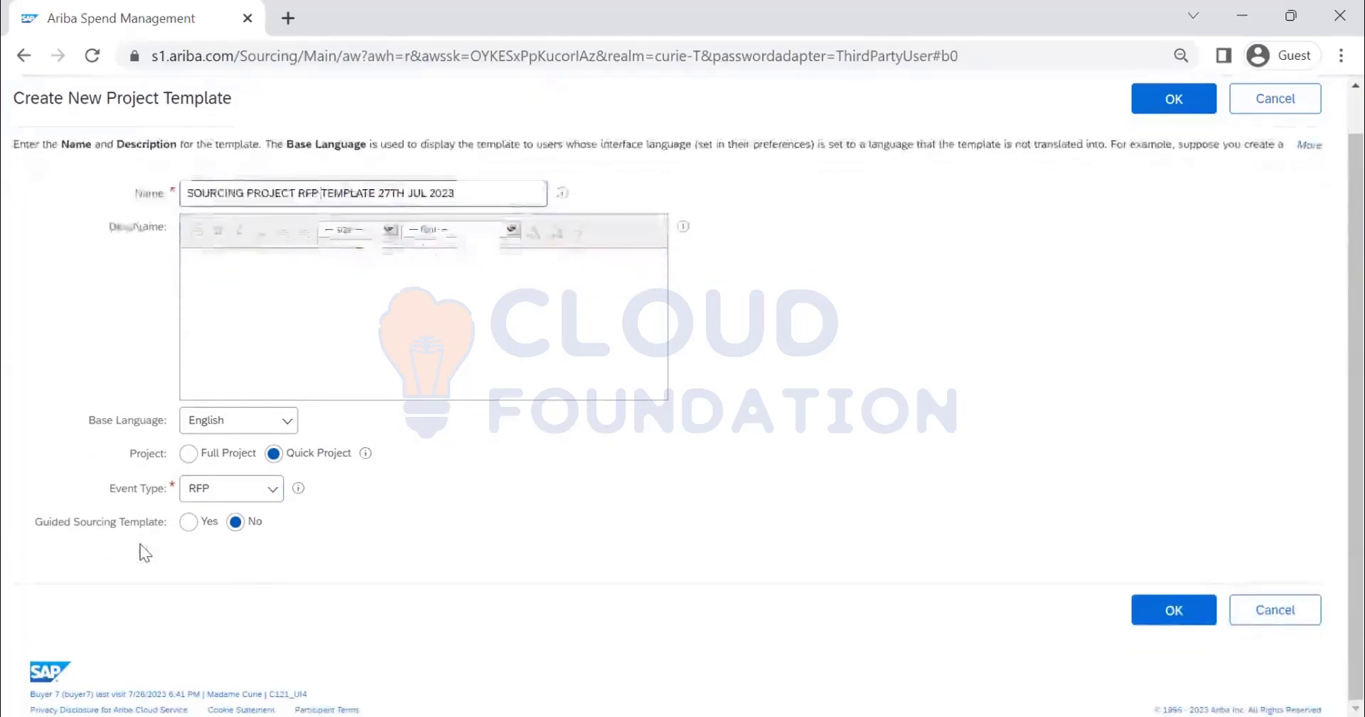
click(1163, 108)
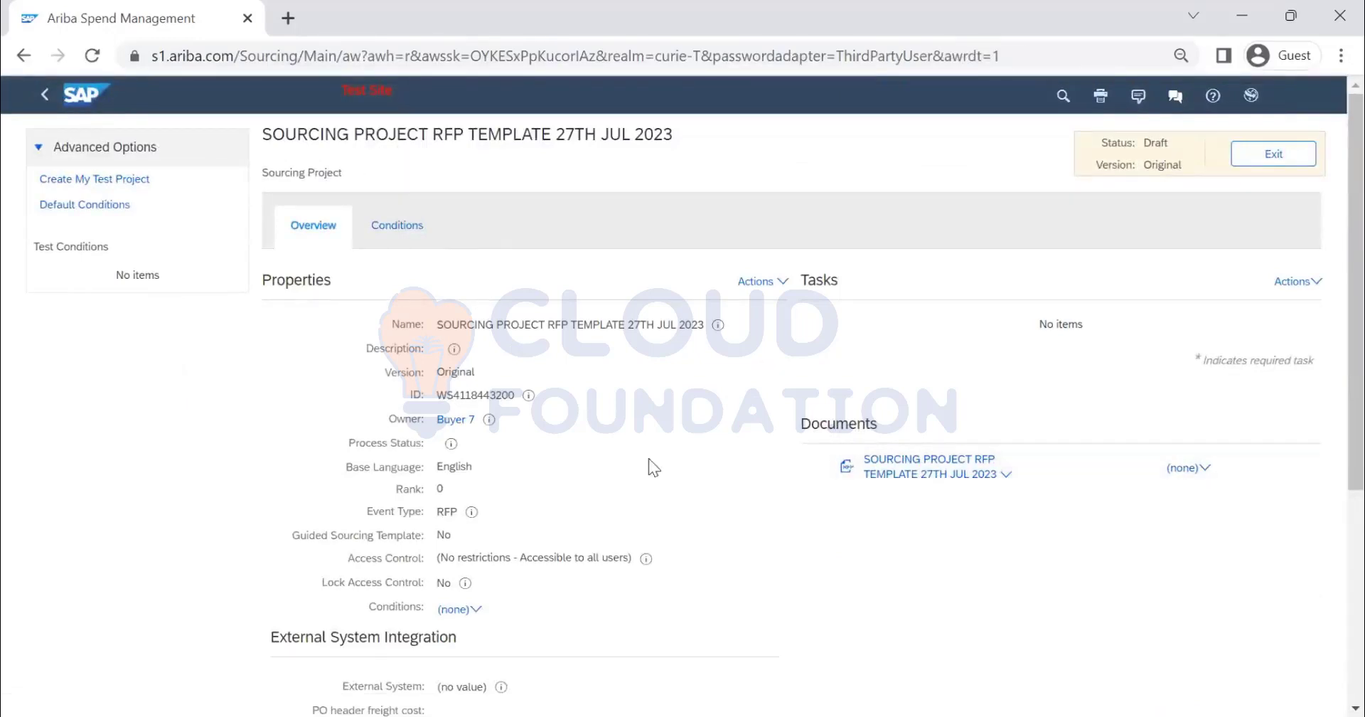
Step: Look over the new template's properties and open its RFP event document for editing
scroll(648, 458, down, 2)
scroll(667, 492, down, 2)
scroll(667, 492, up, 5)
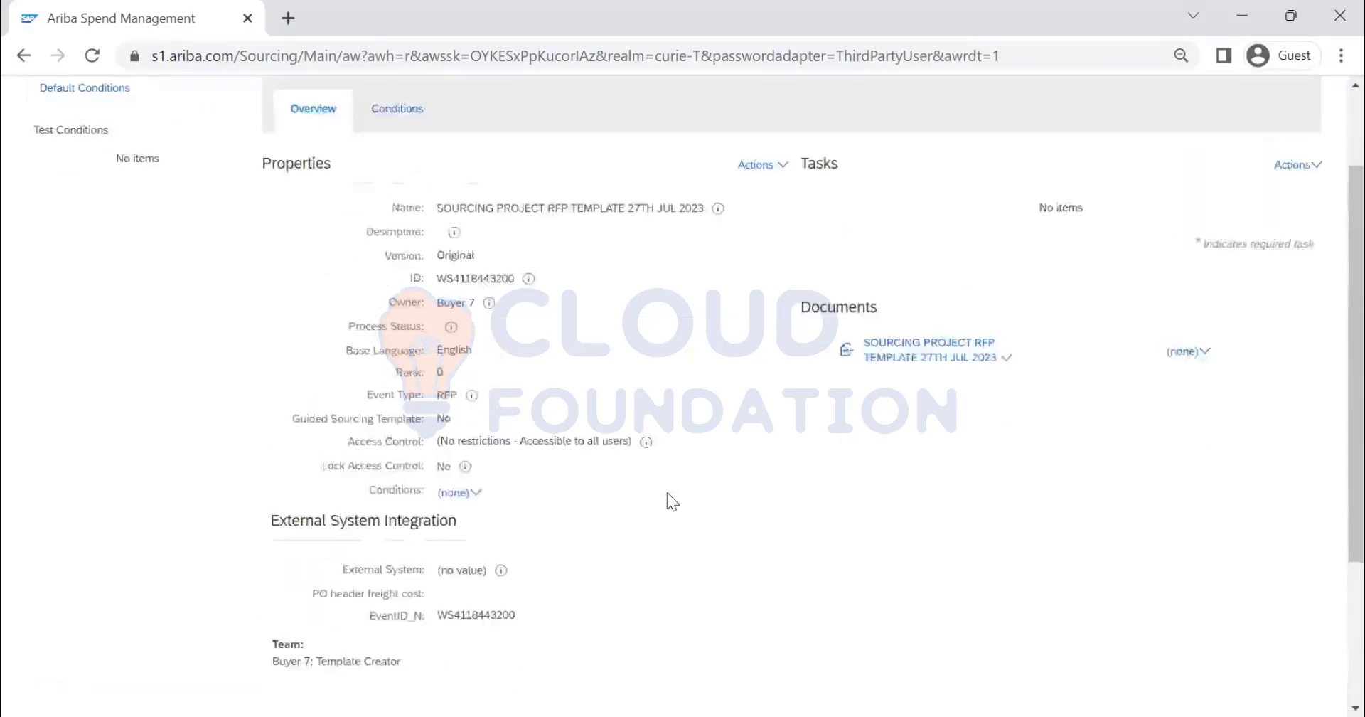
click(950, 477)
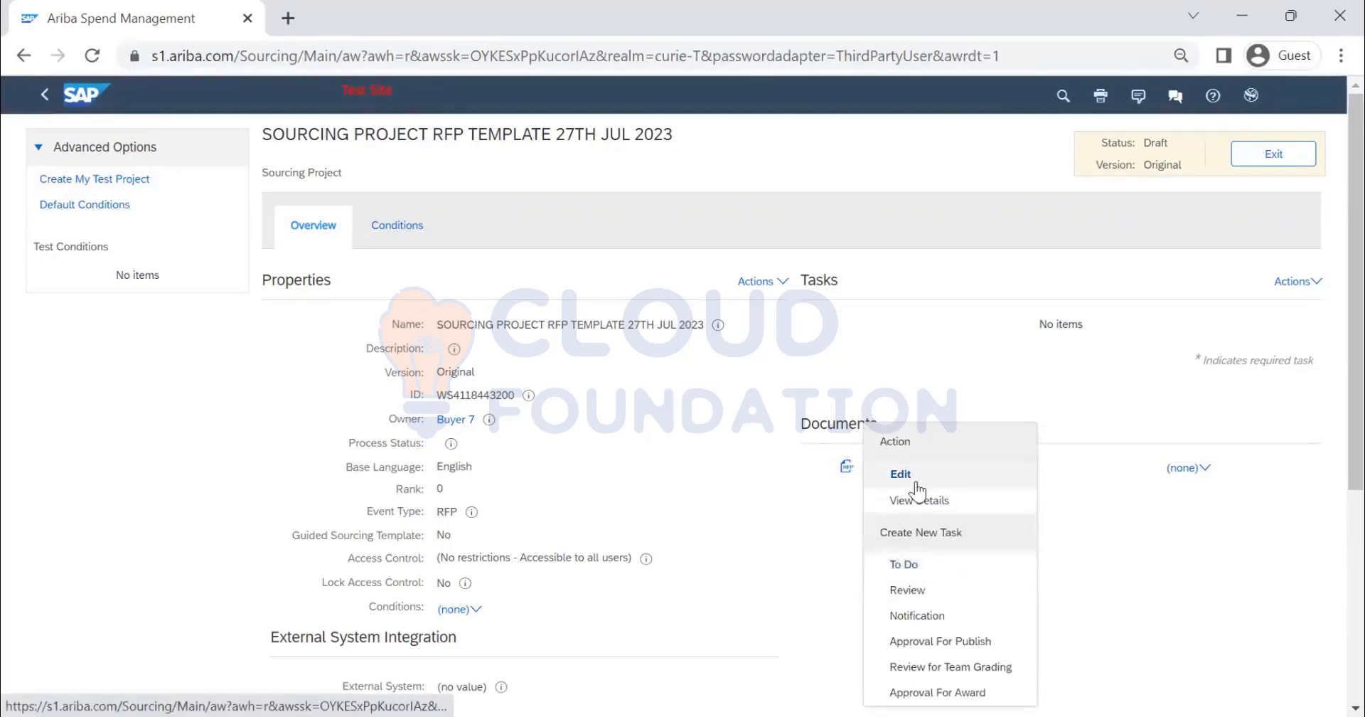
click(916, 483)
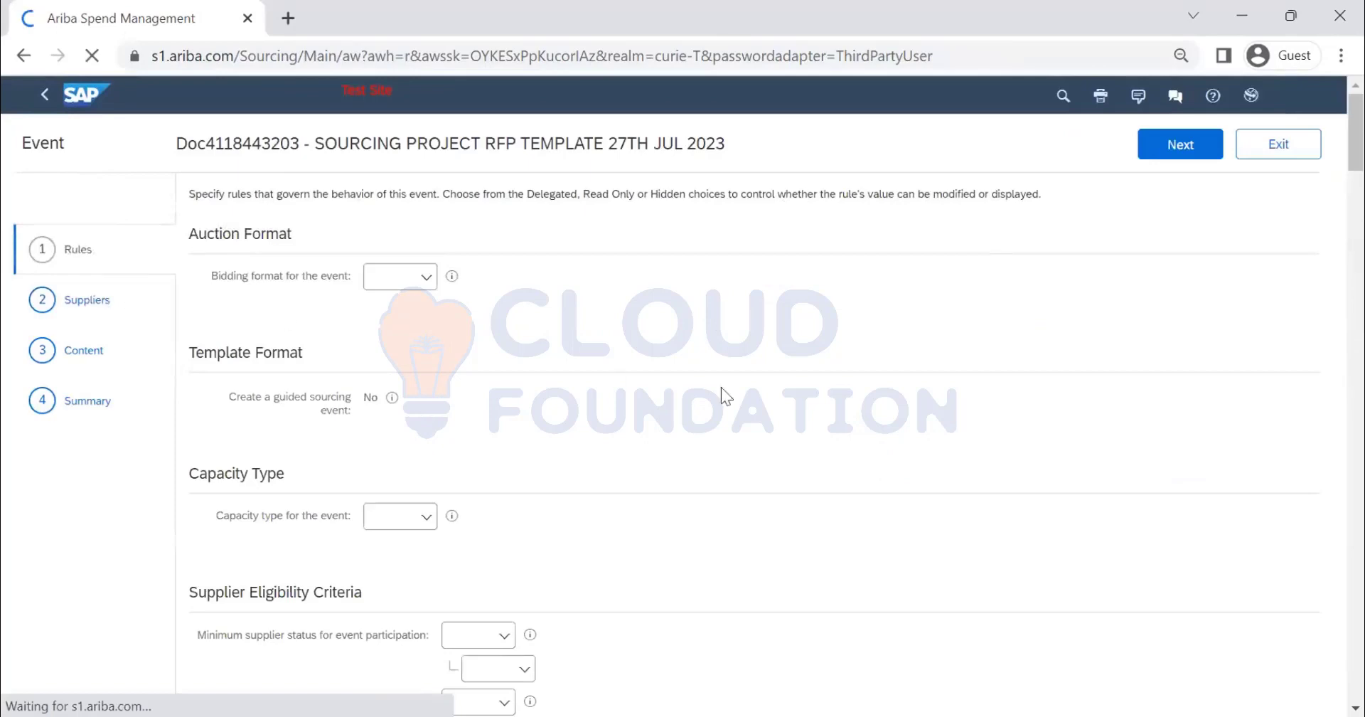
Step: Look through the event rules and examine the bidding format options, keeping English
scroll(711, 423, down, 4)
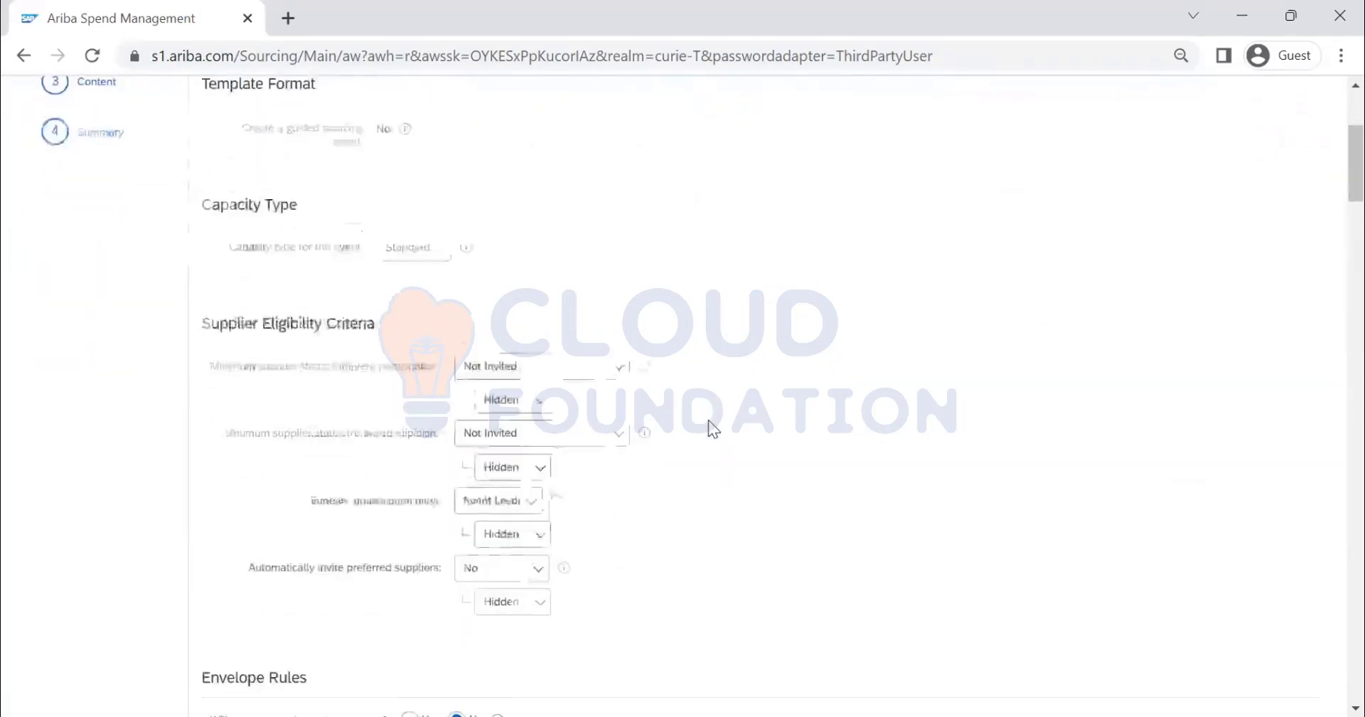
scroll(713, 429, down, 10)
scroll(714, 427, up, 8)
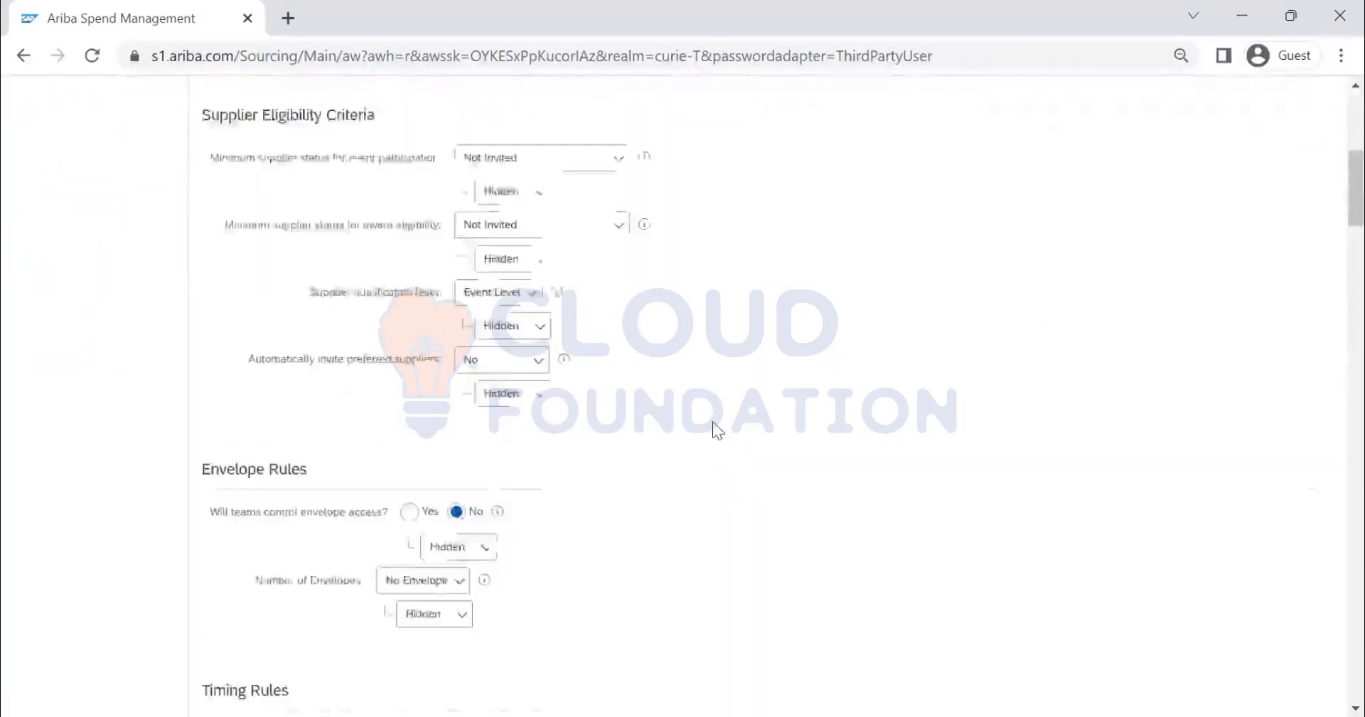
scroll(716, 427, up, 7)
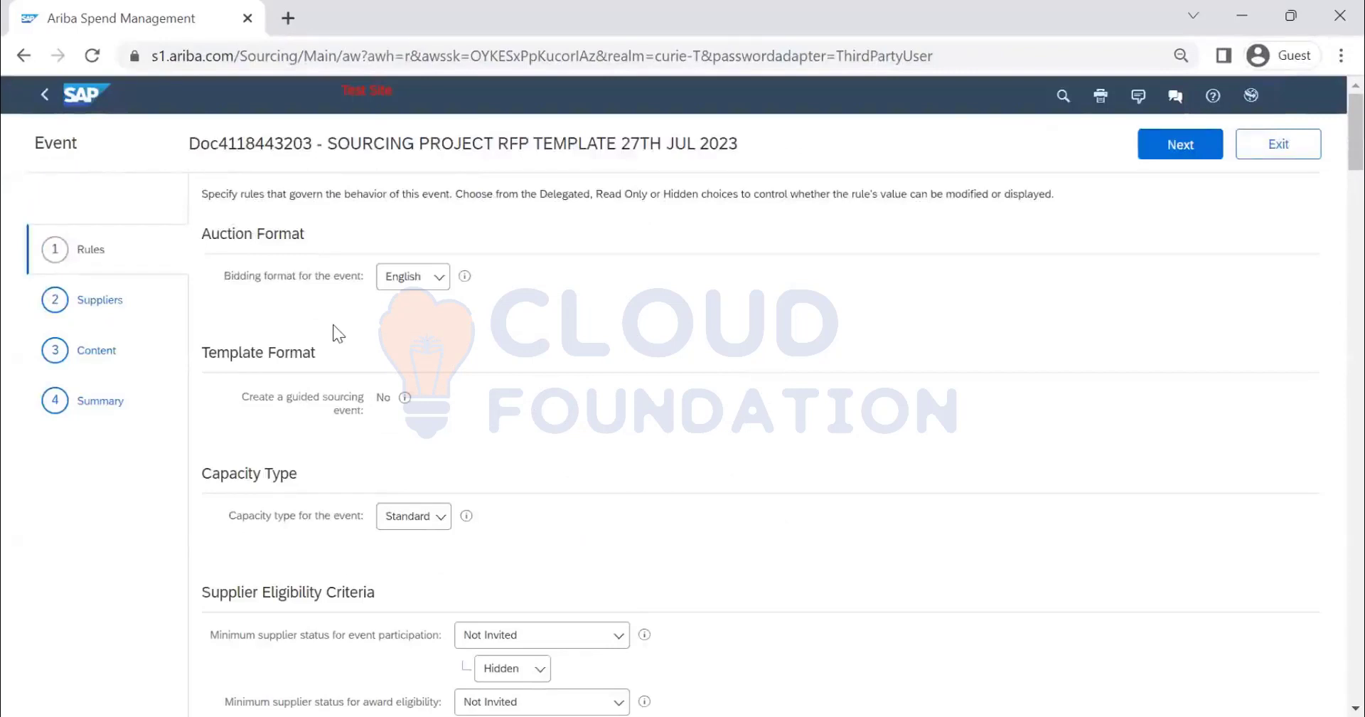
click(398, 282)
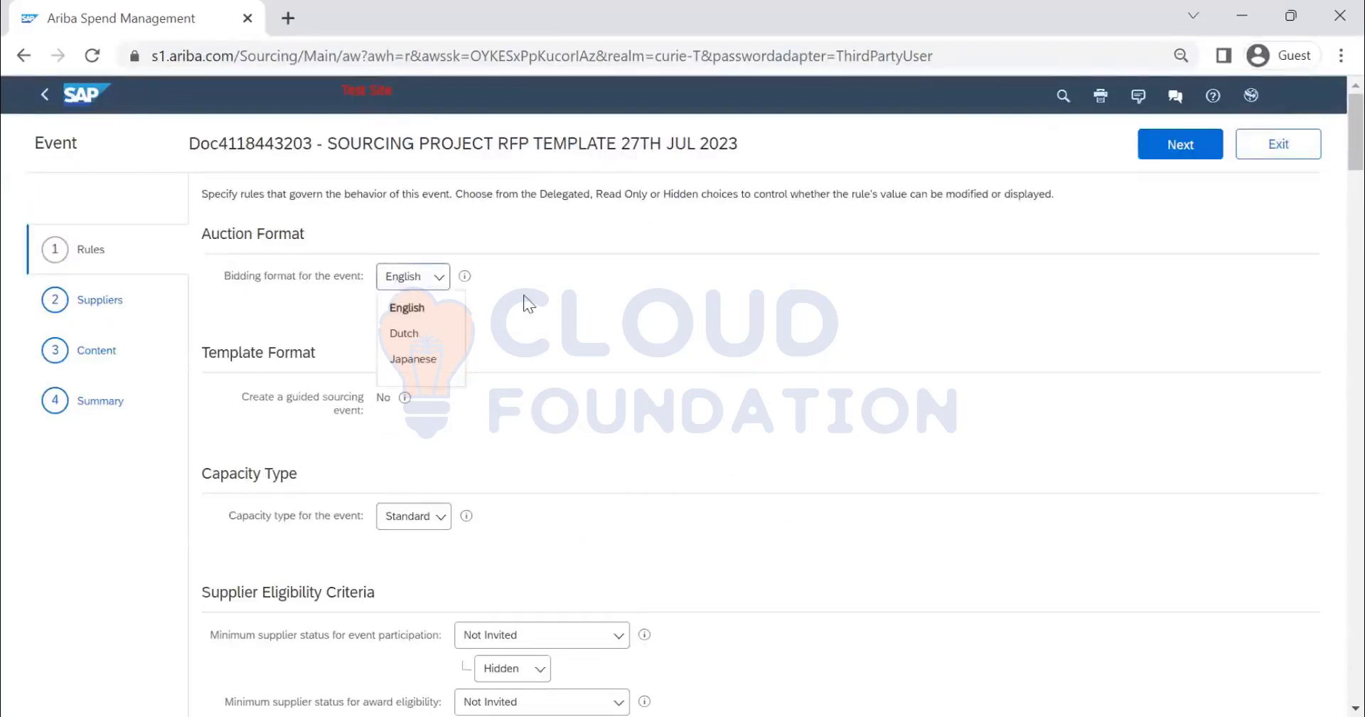
click(410, 283)
click(446, 306)
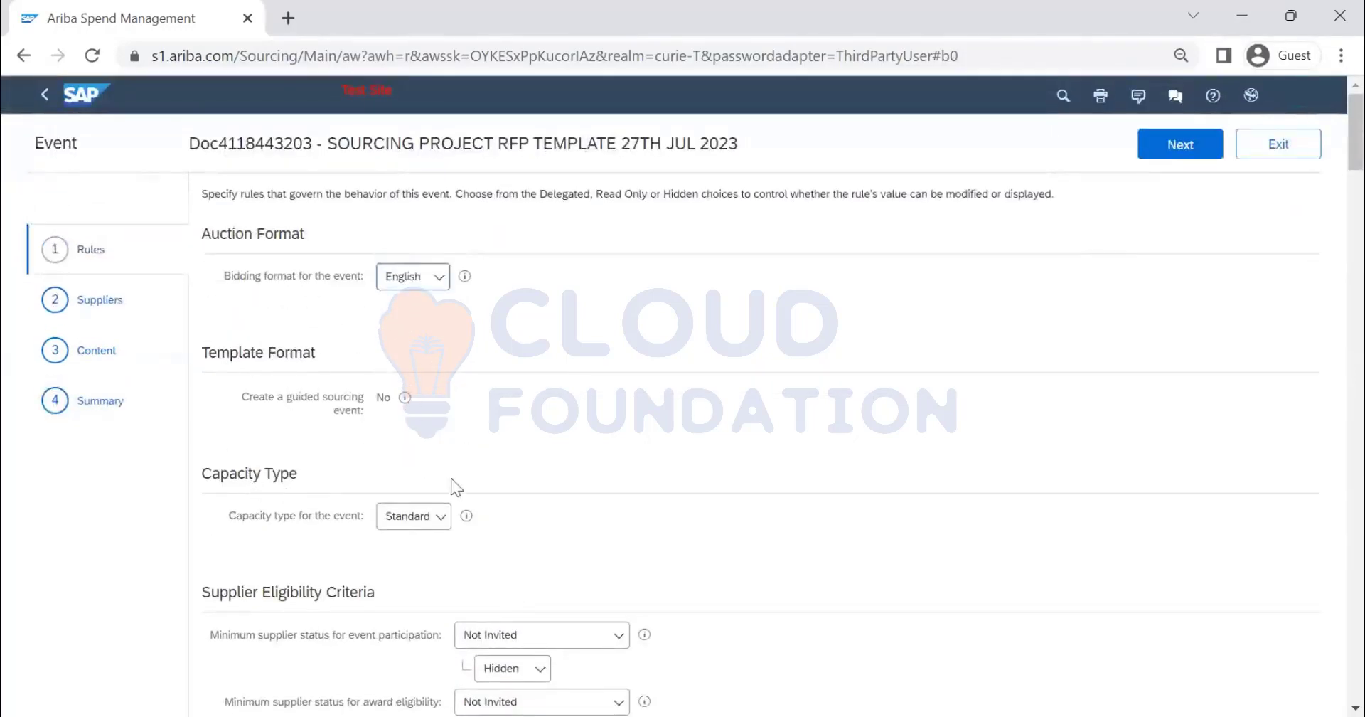
Step: Examine the capacity type options for the event, keeping Standard
scroll(420, 426, down, 2)
click(413, 403)
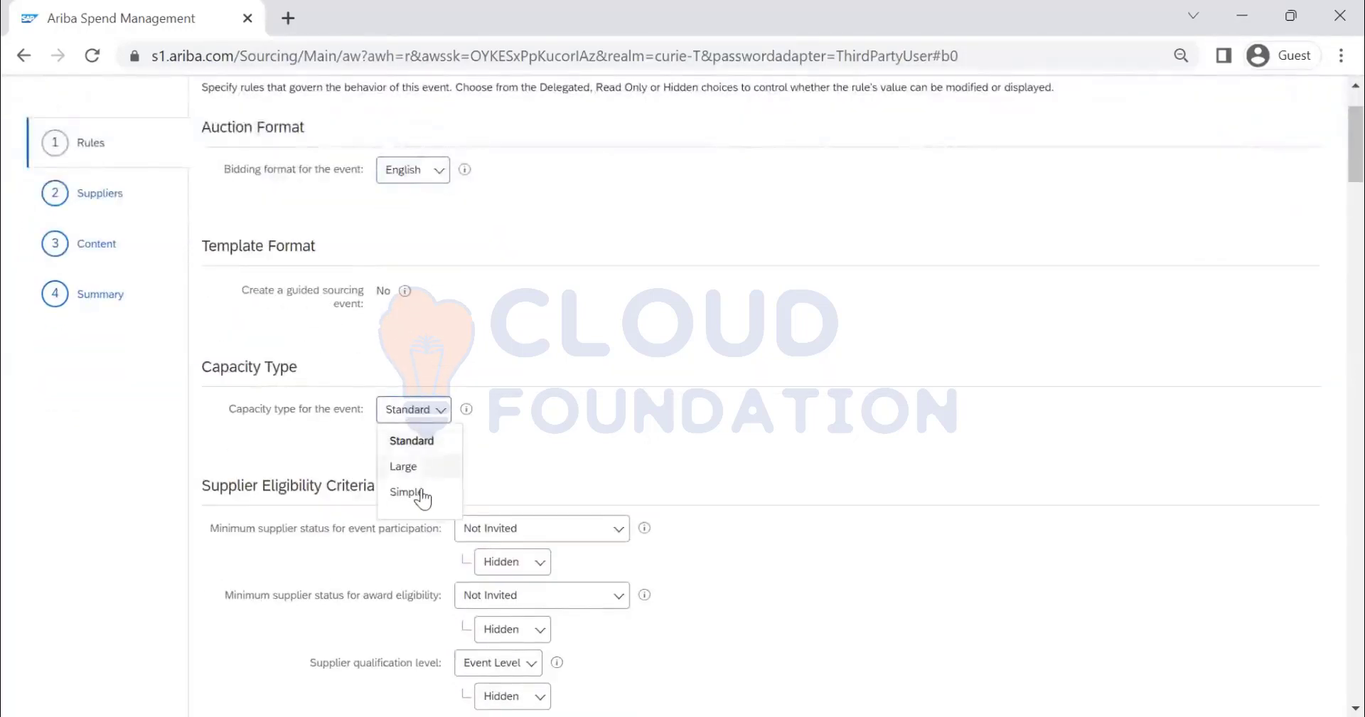
click(441, 455)
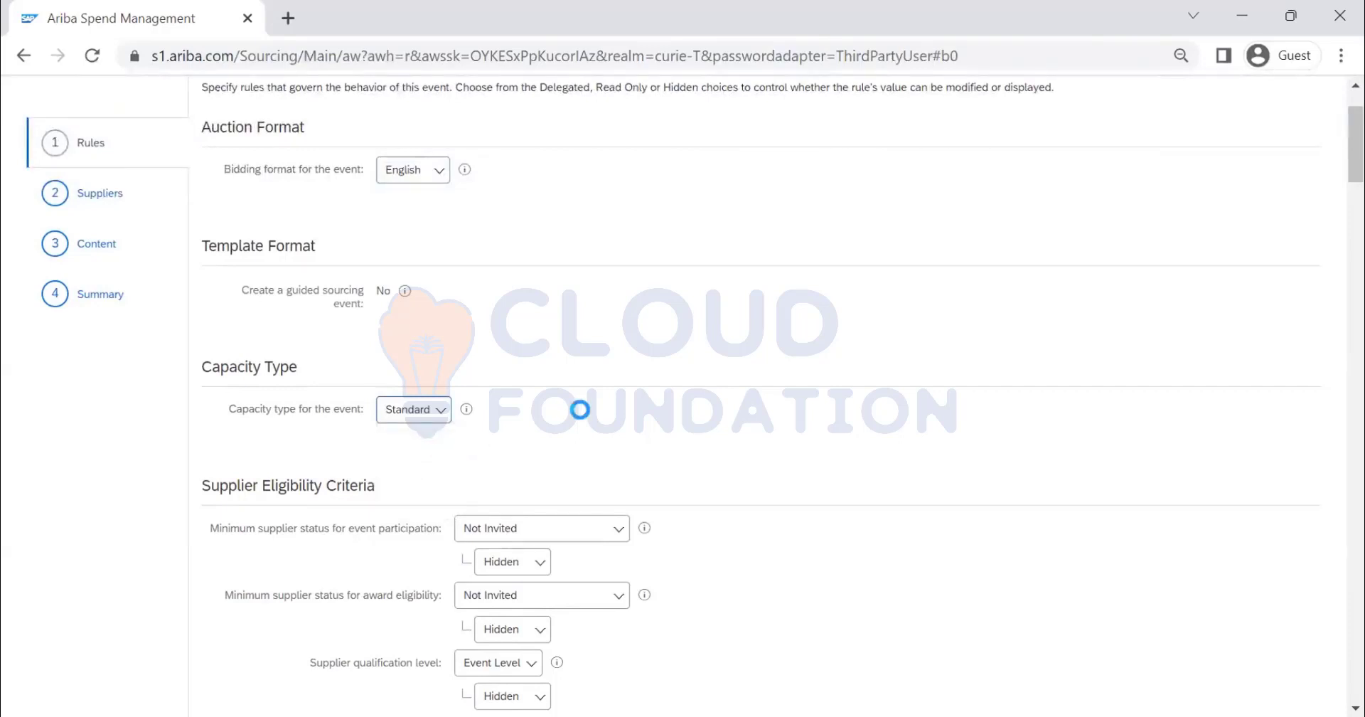
click(412, 418)
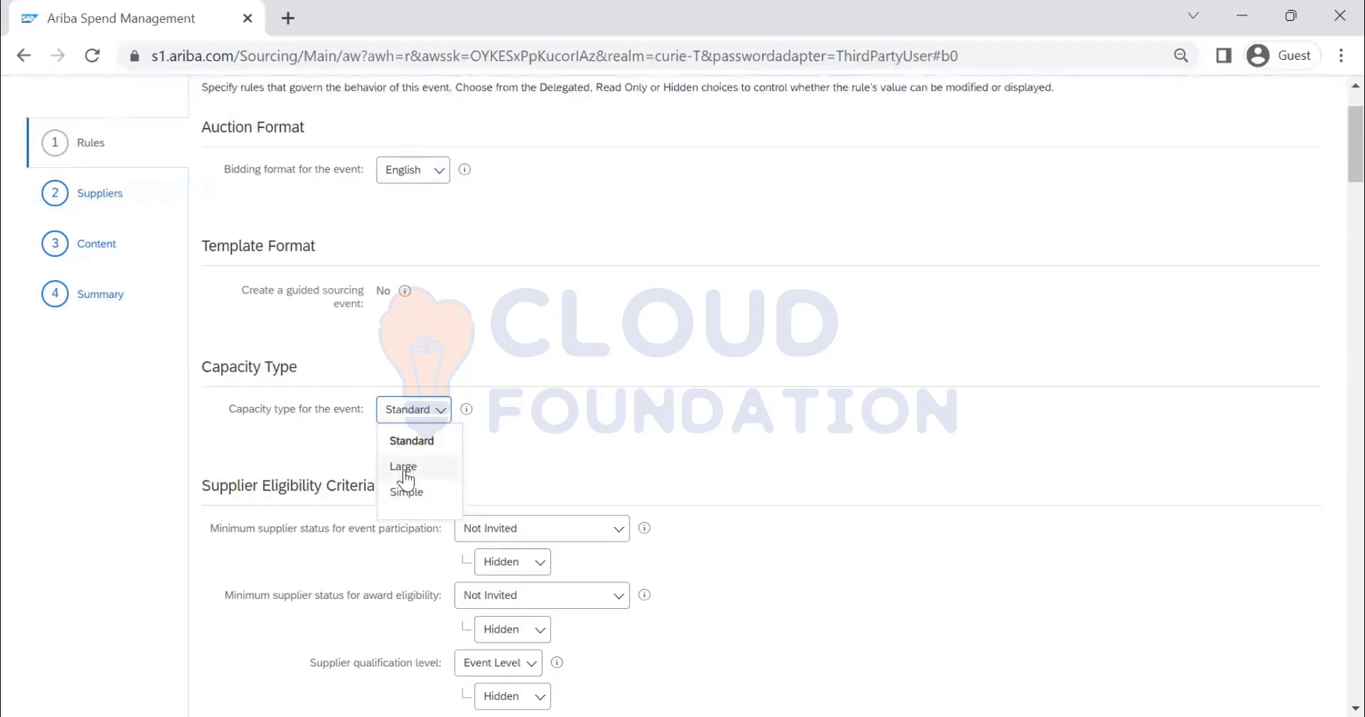
click(620, 418)
Step: Set the minimum supplier status for event participation to Registered and check its visibility options, keeping Hidden
scroll(426, 363, down, 3)
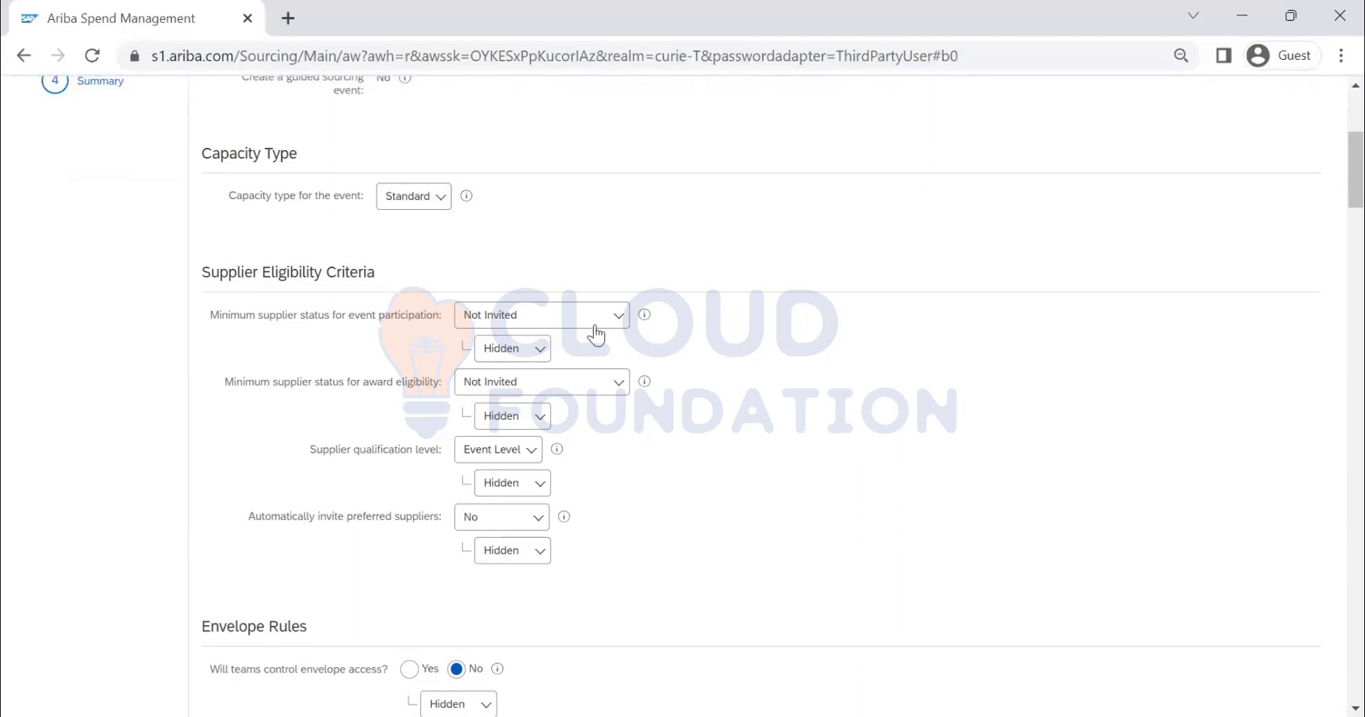
scroll(555, 168, up, 5)
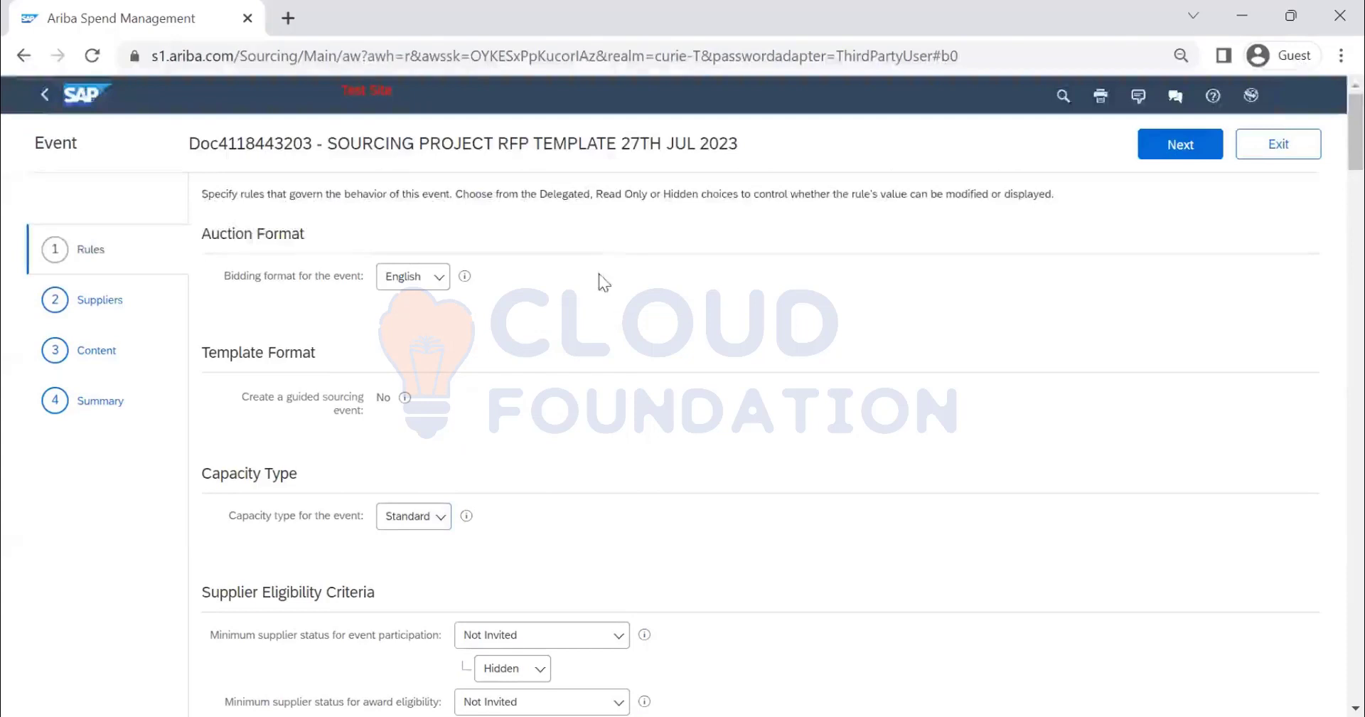
scroll(588, 272, down, 3)
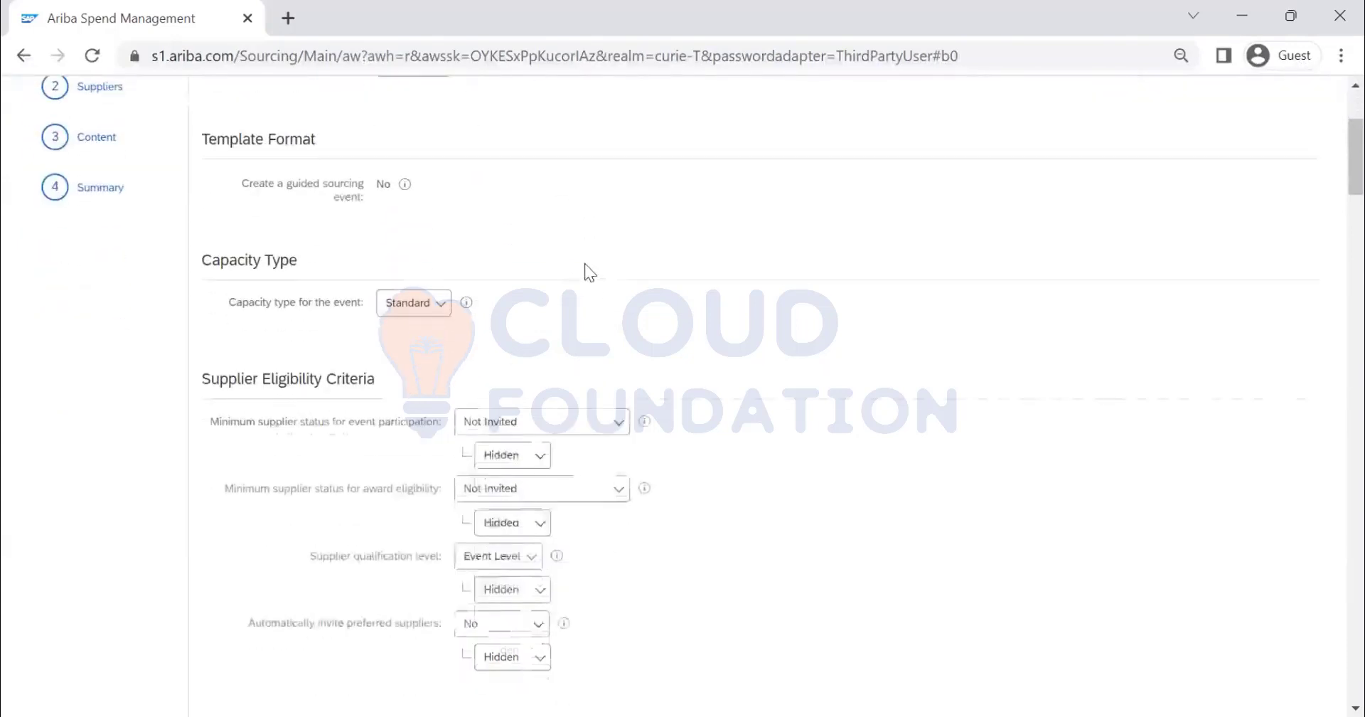
click(578, 431)
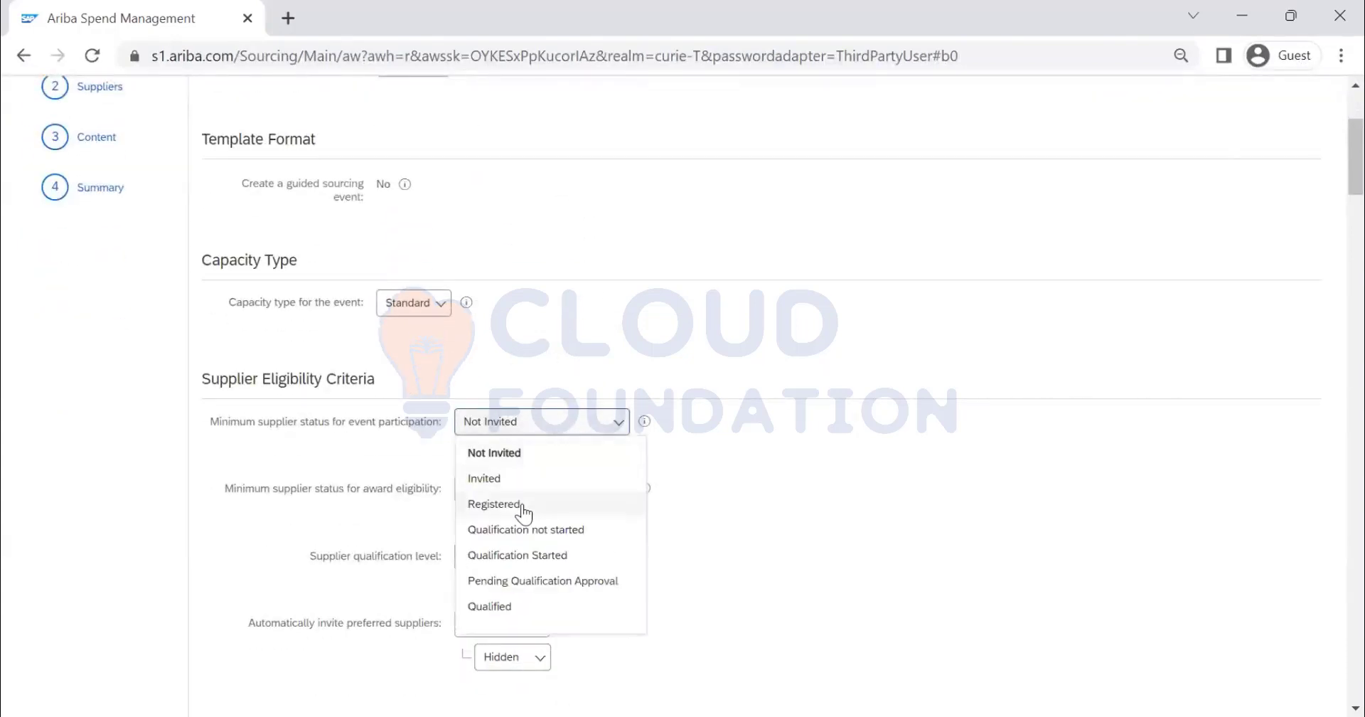
click(488, 505)
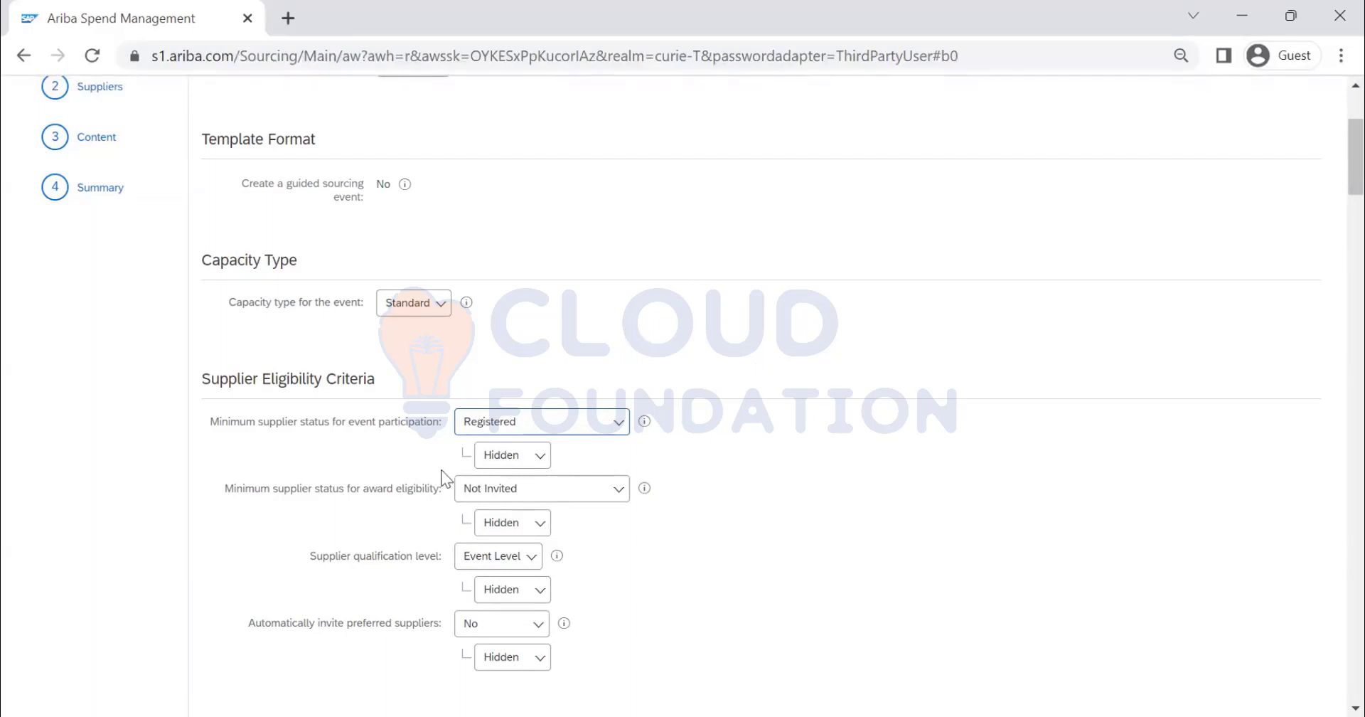
click(518, 459)
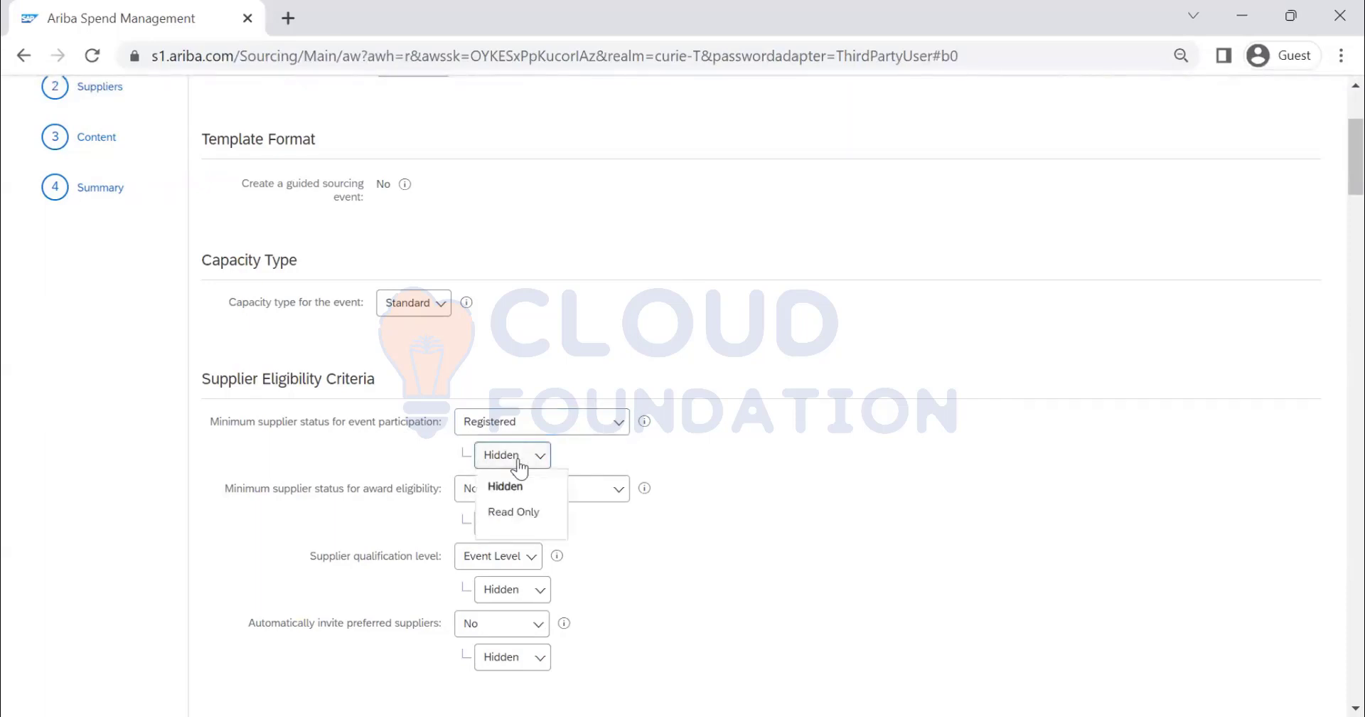
click(317, 469)
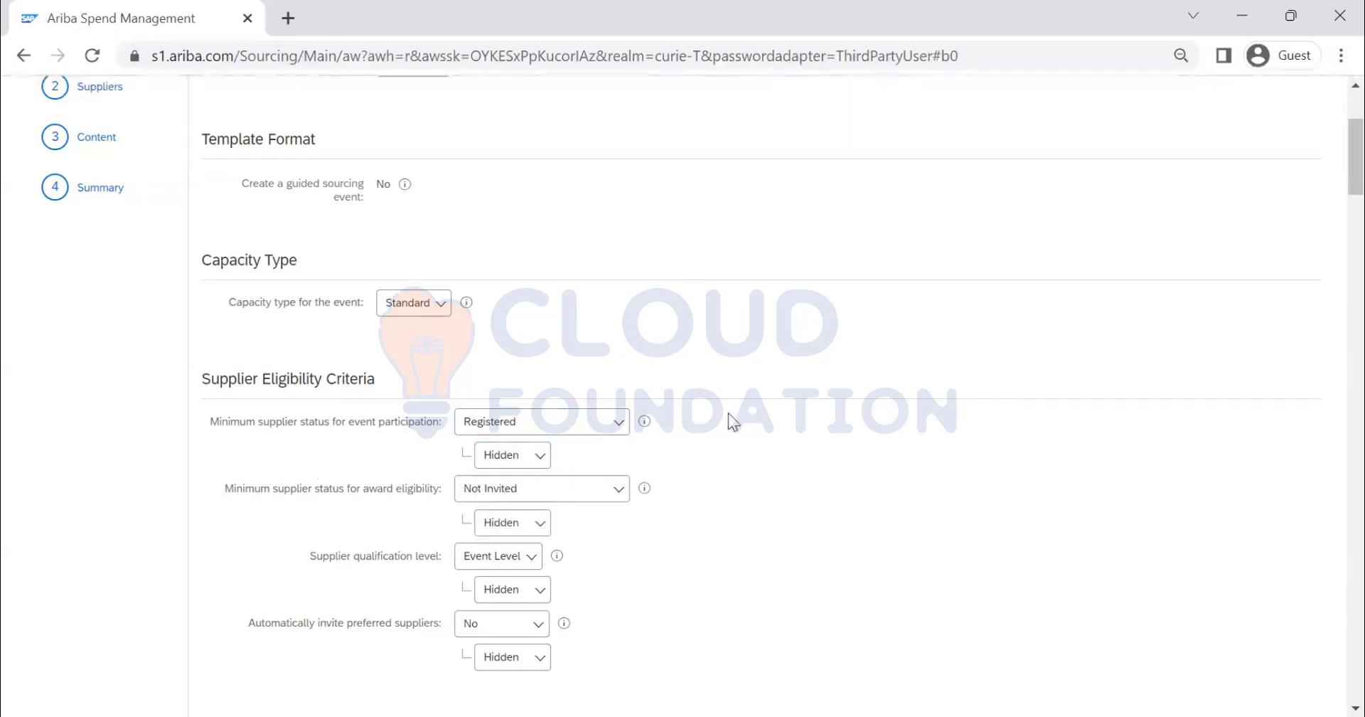
Step: Set the visibility of the minimum supplier status for event participation to Read Only and review its visibility options
click(487, 461)
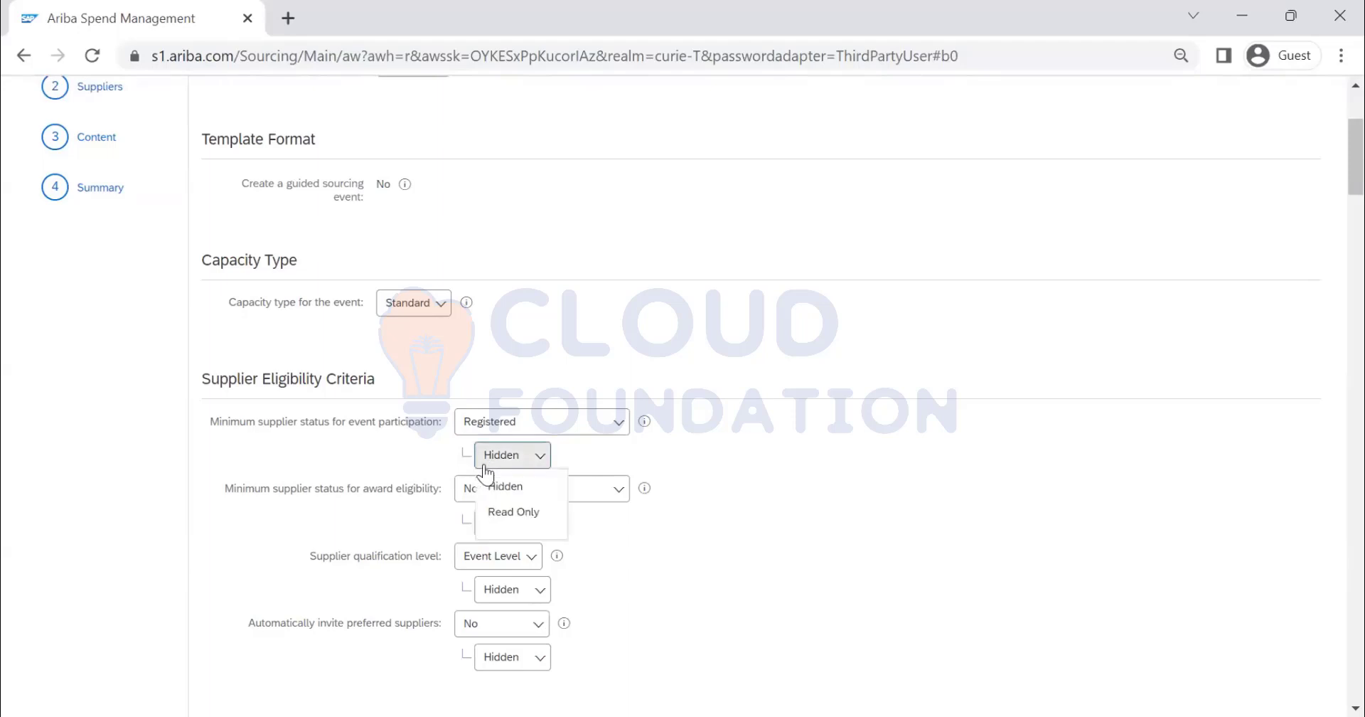
click(513, 513)
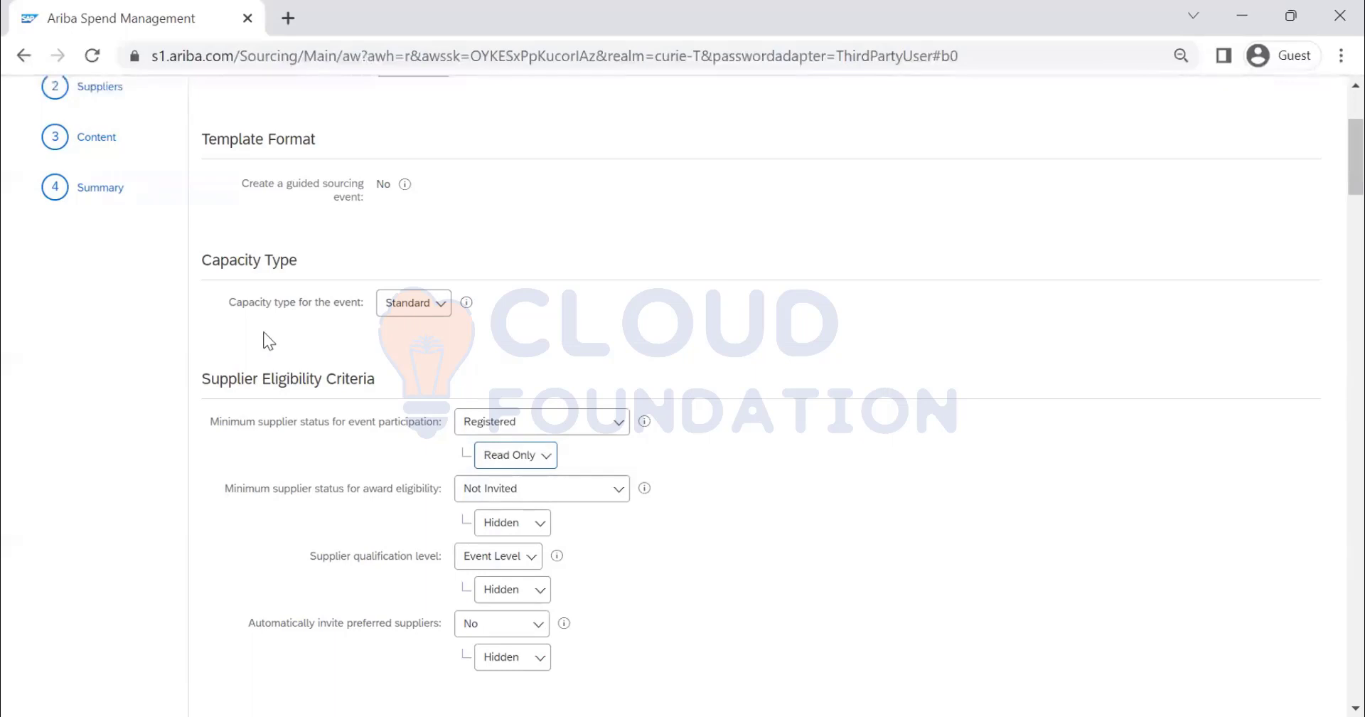
scroll(284, 398, up, 1)
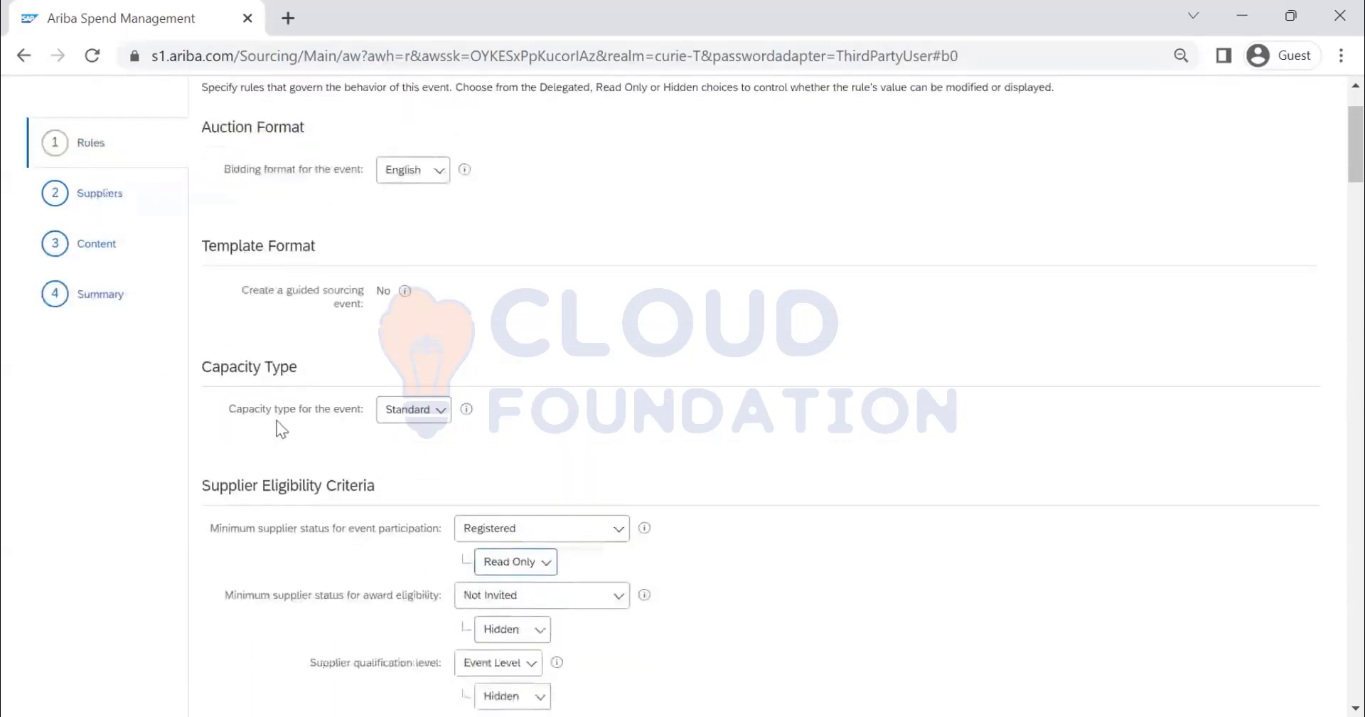
scroll(285, 427, down, 1)
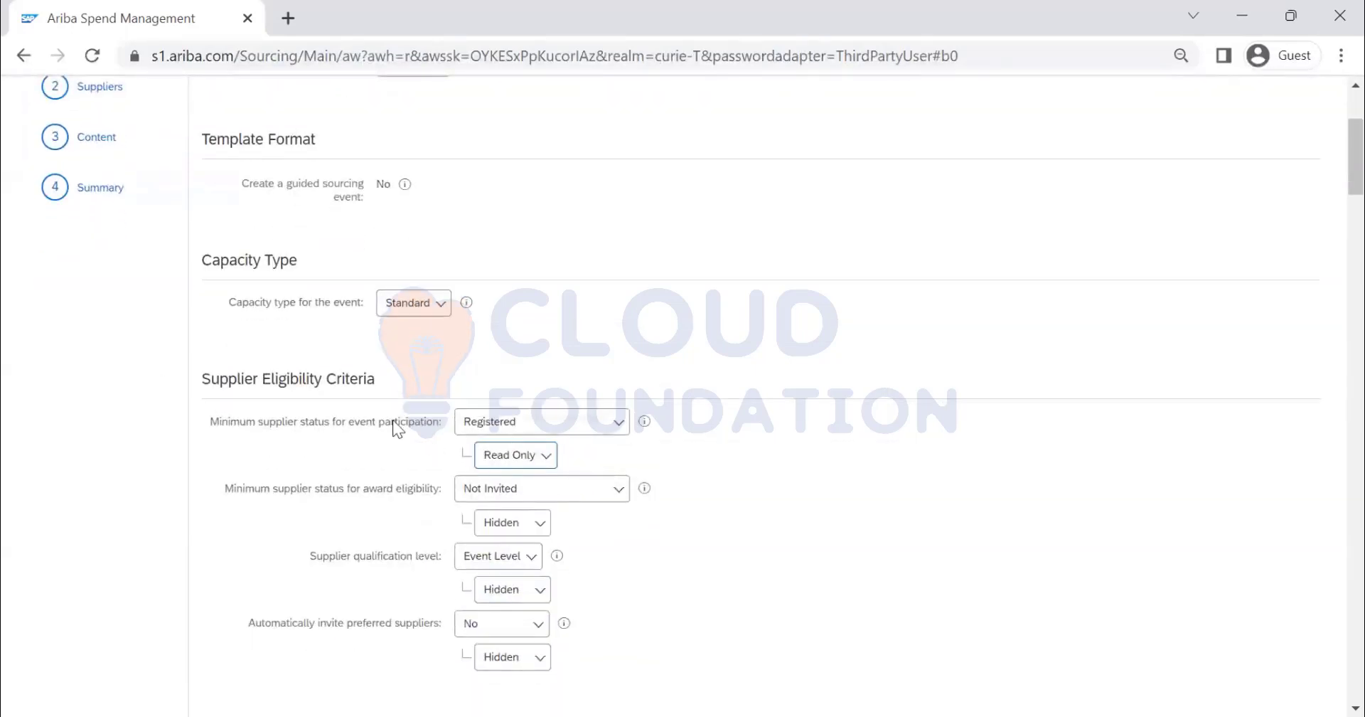
click(537, 463)
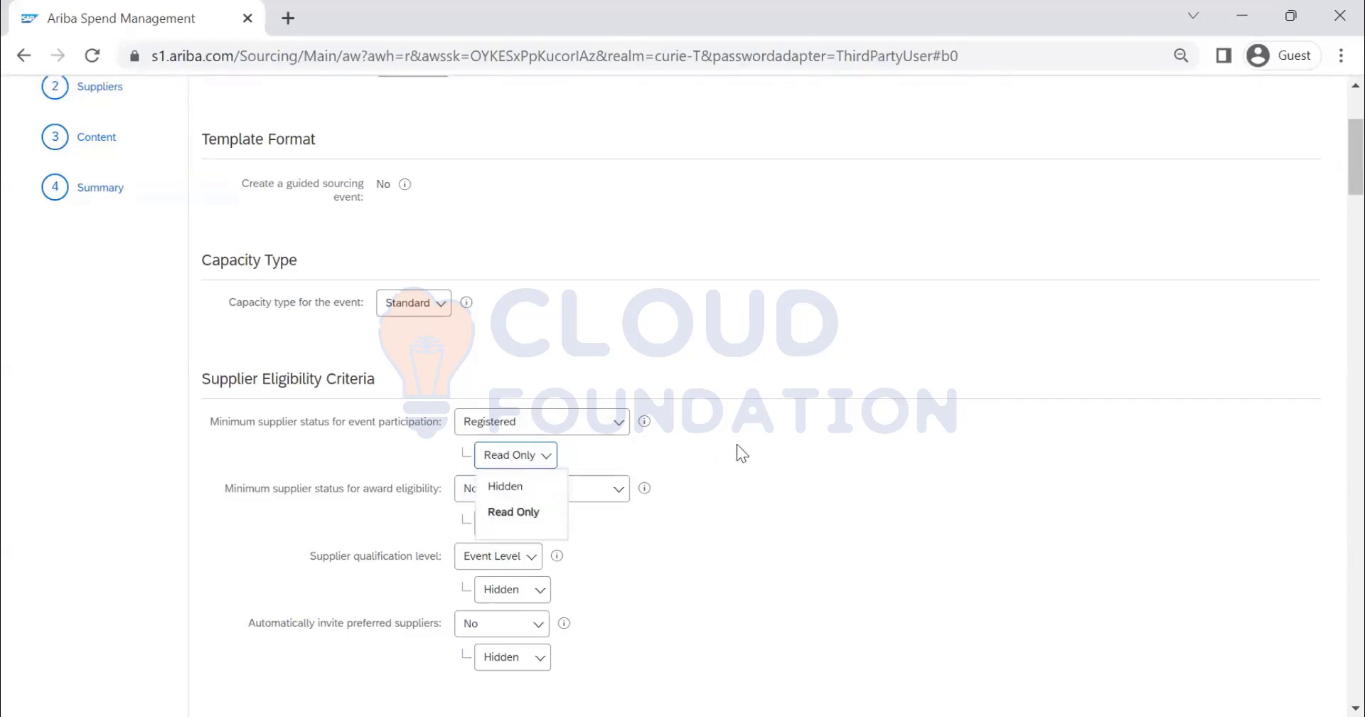
click(494, 461)
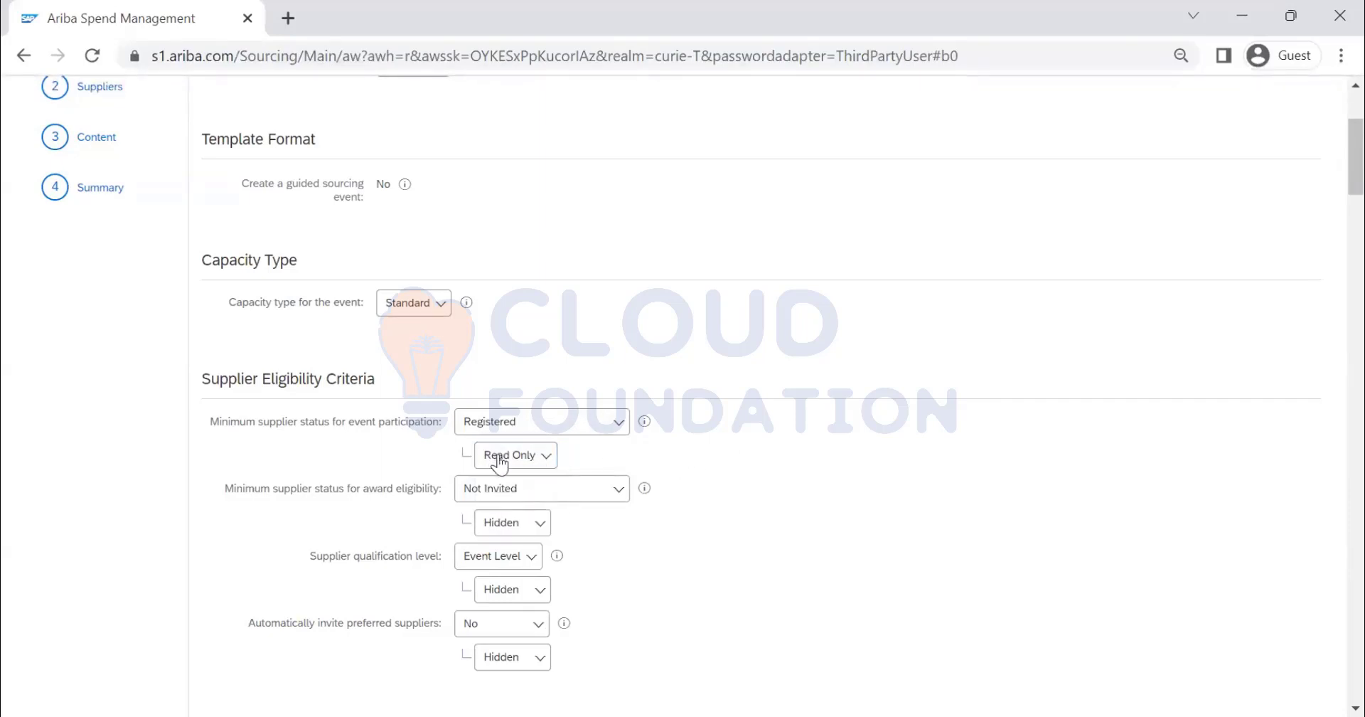
click(497, 459)
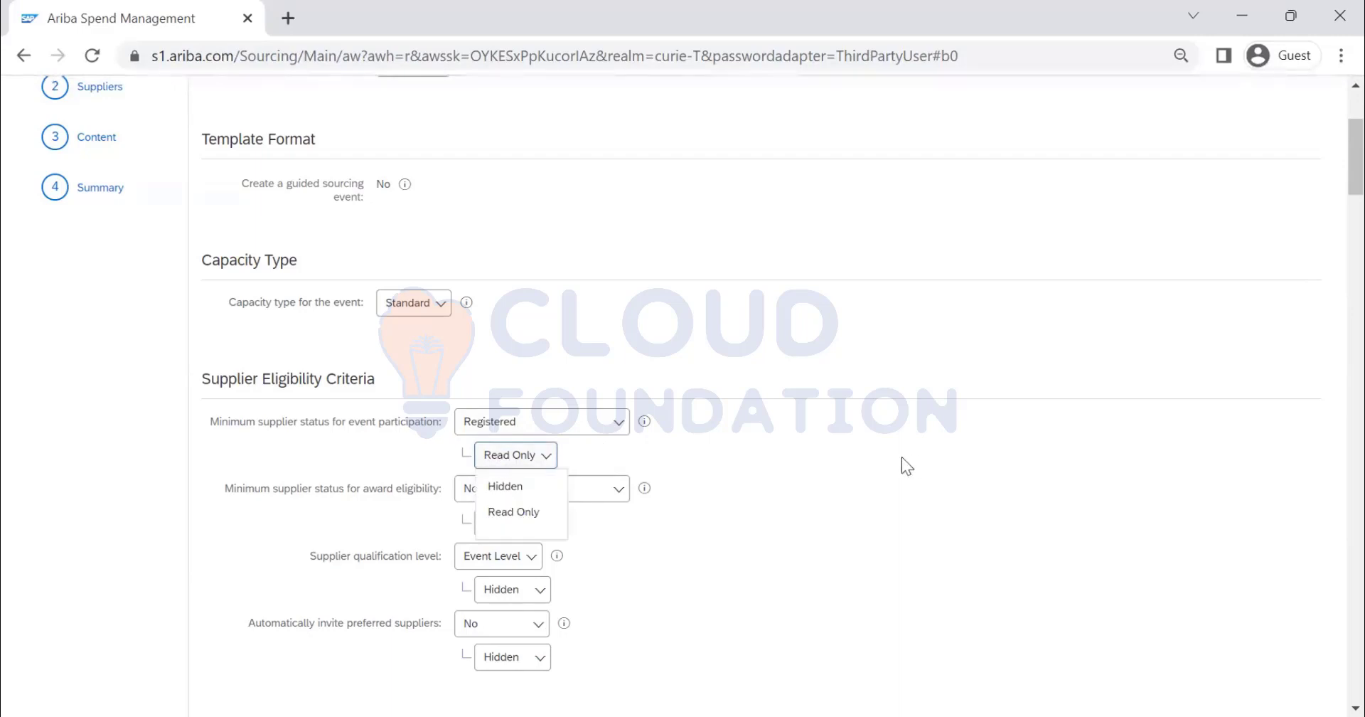
click(288, 441)
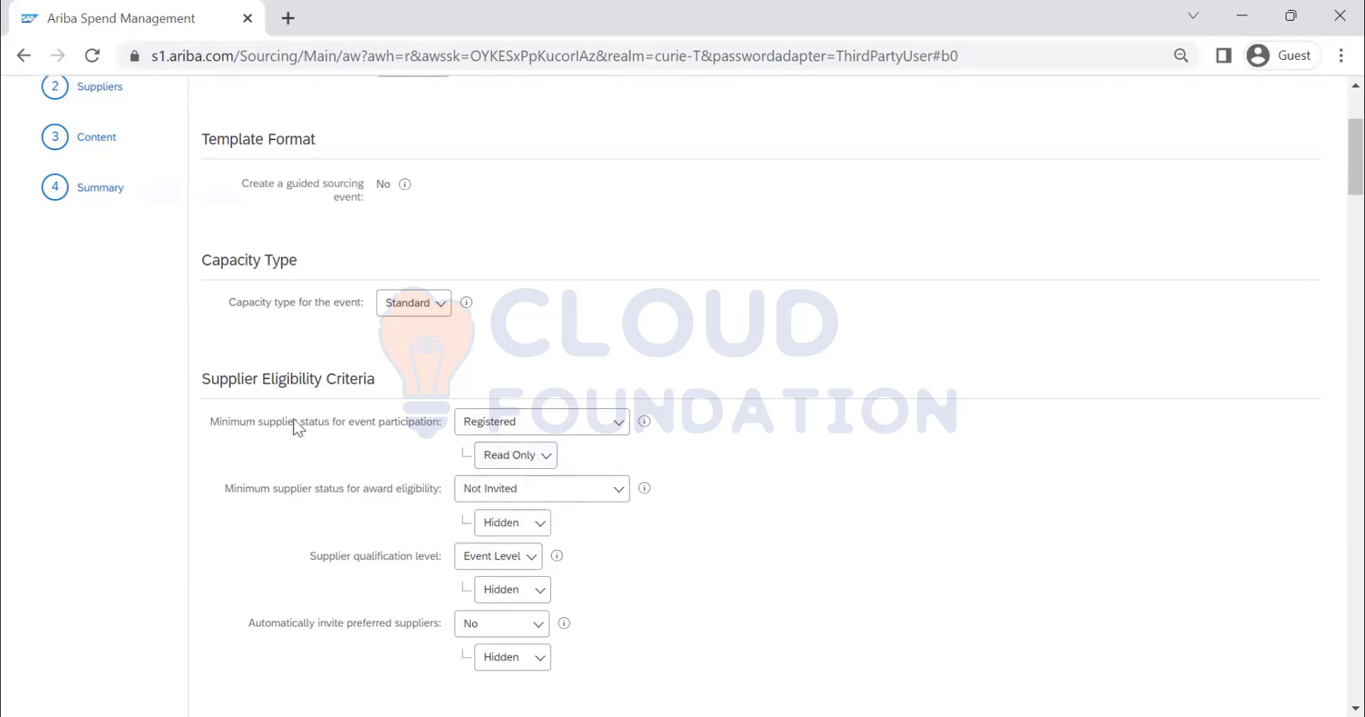
scroll(318, 338, down, 1)
scroll(317, 335, down, 2)
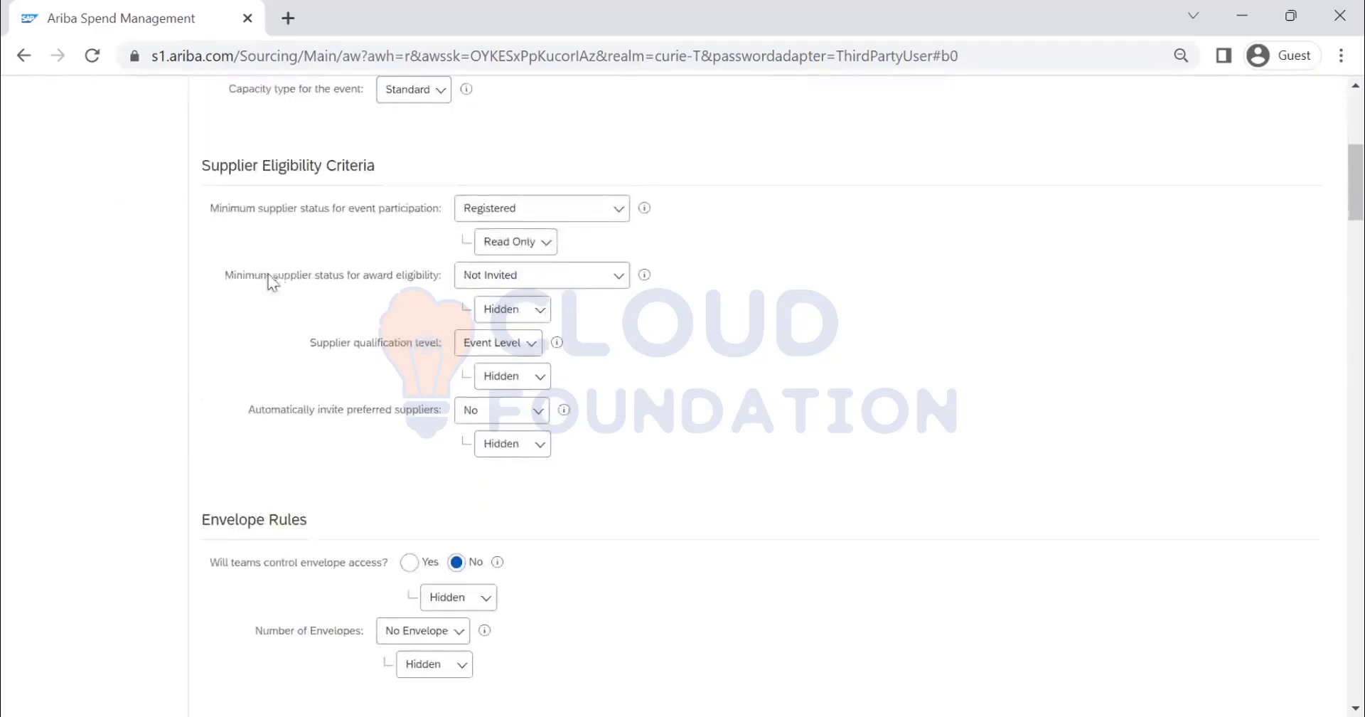
Step: Set the minimum supplier status for event participation to Not Invited with Hidden visibility
click(541, 214)
click(524, 246)
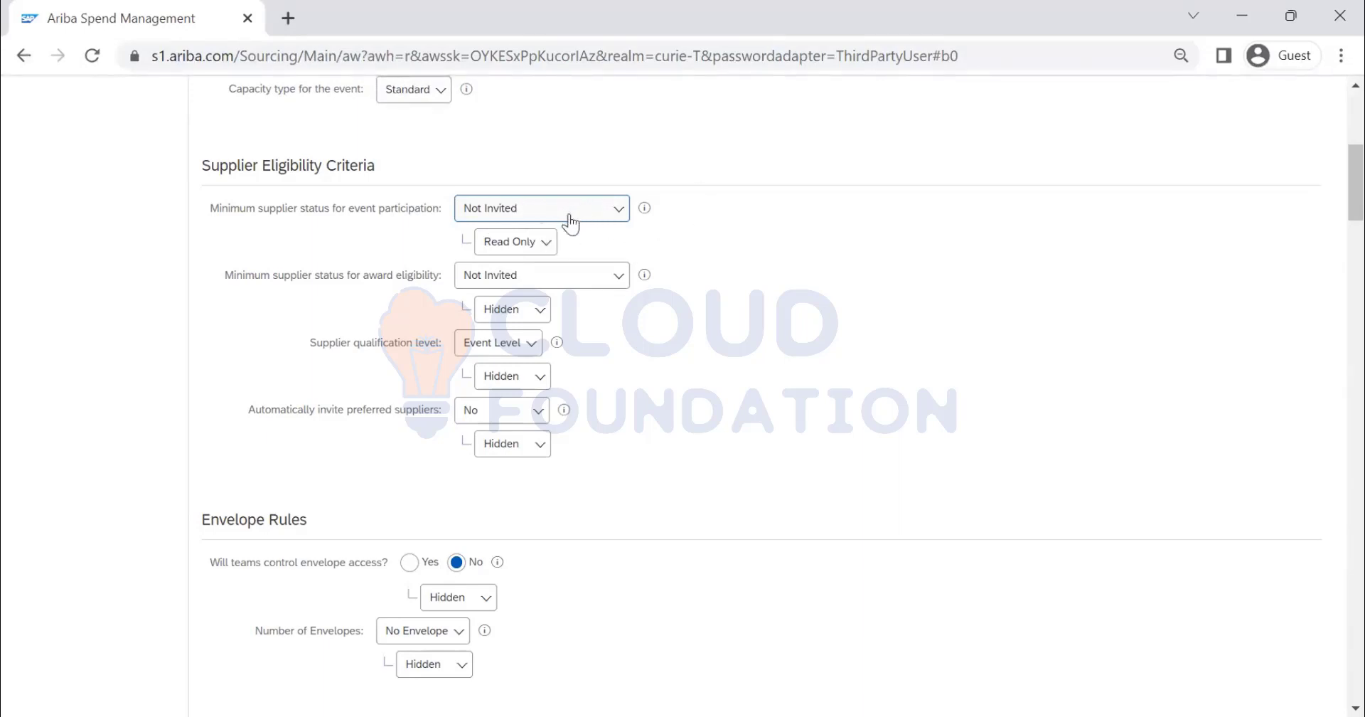
click(534, 244)
click(521, 283)
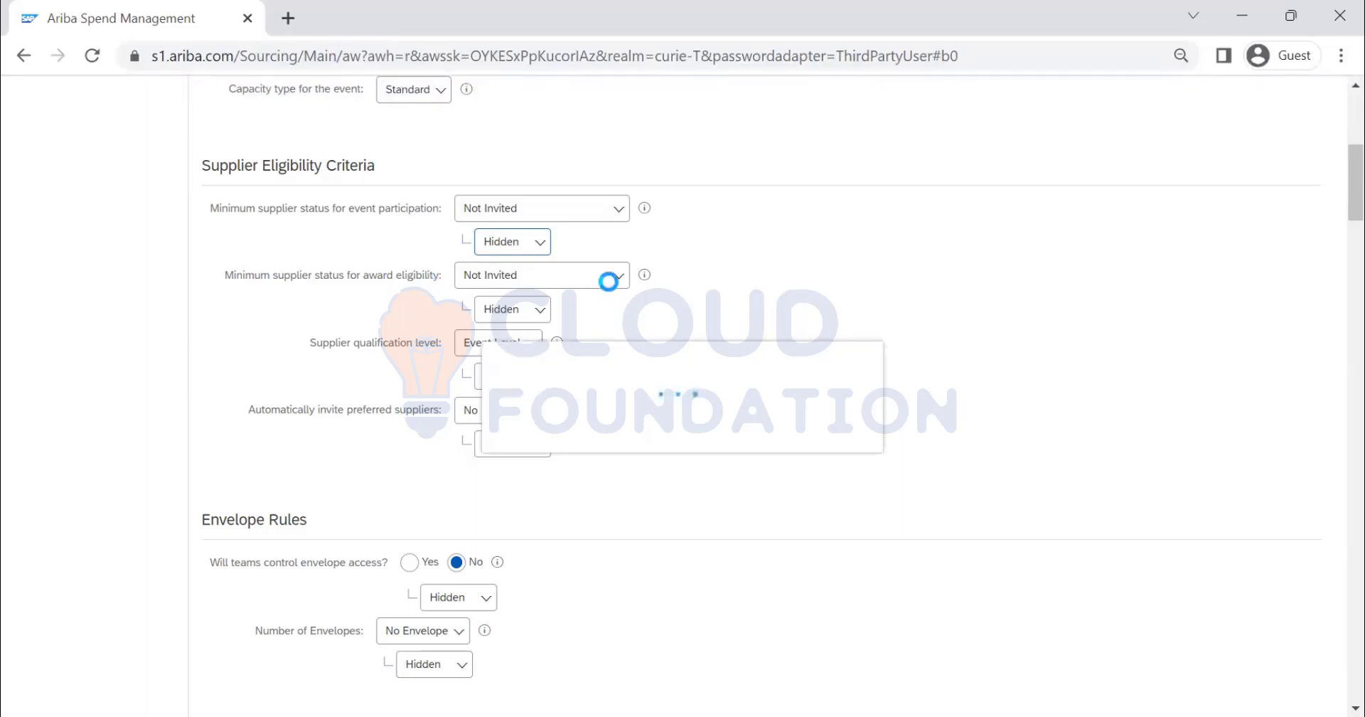
Step: Set the minimum supplier status for award eligibility to Registered and check its visibility options, keeping Hidden
click(591, 284)
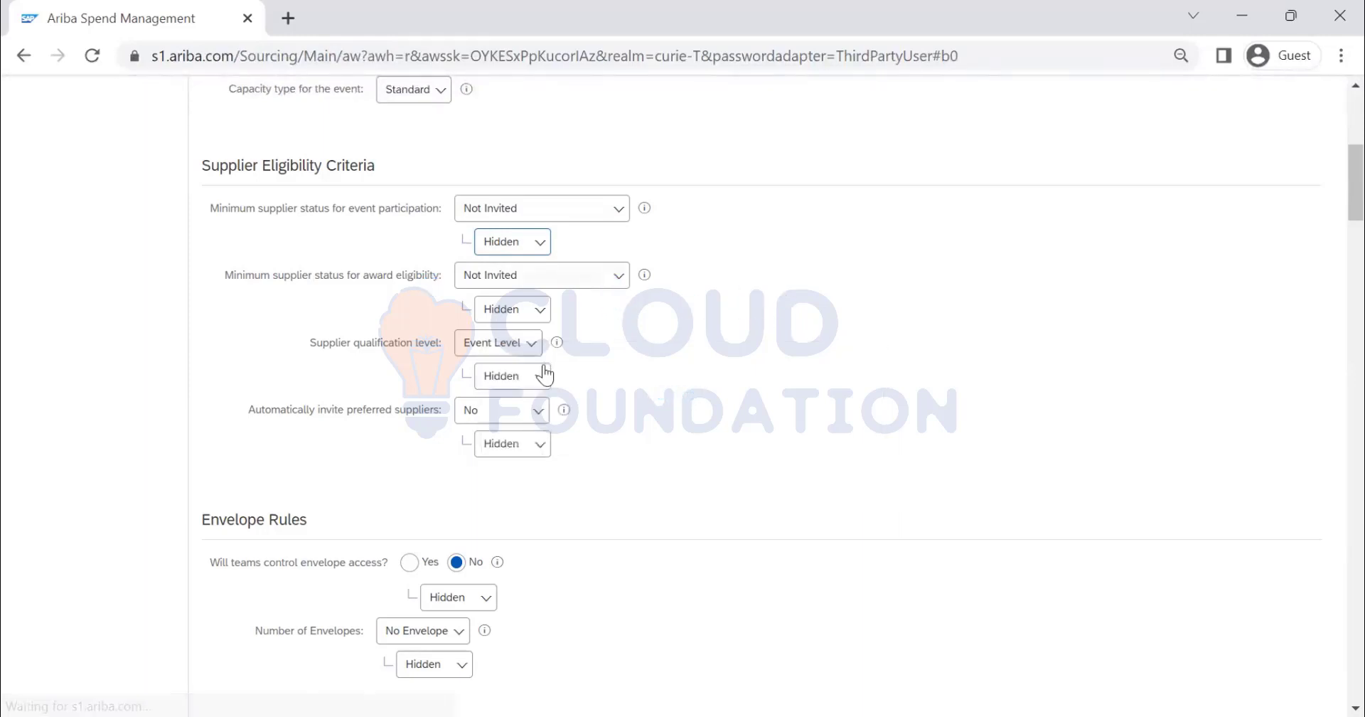
click(547, 361)
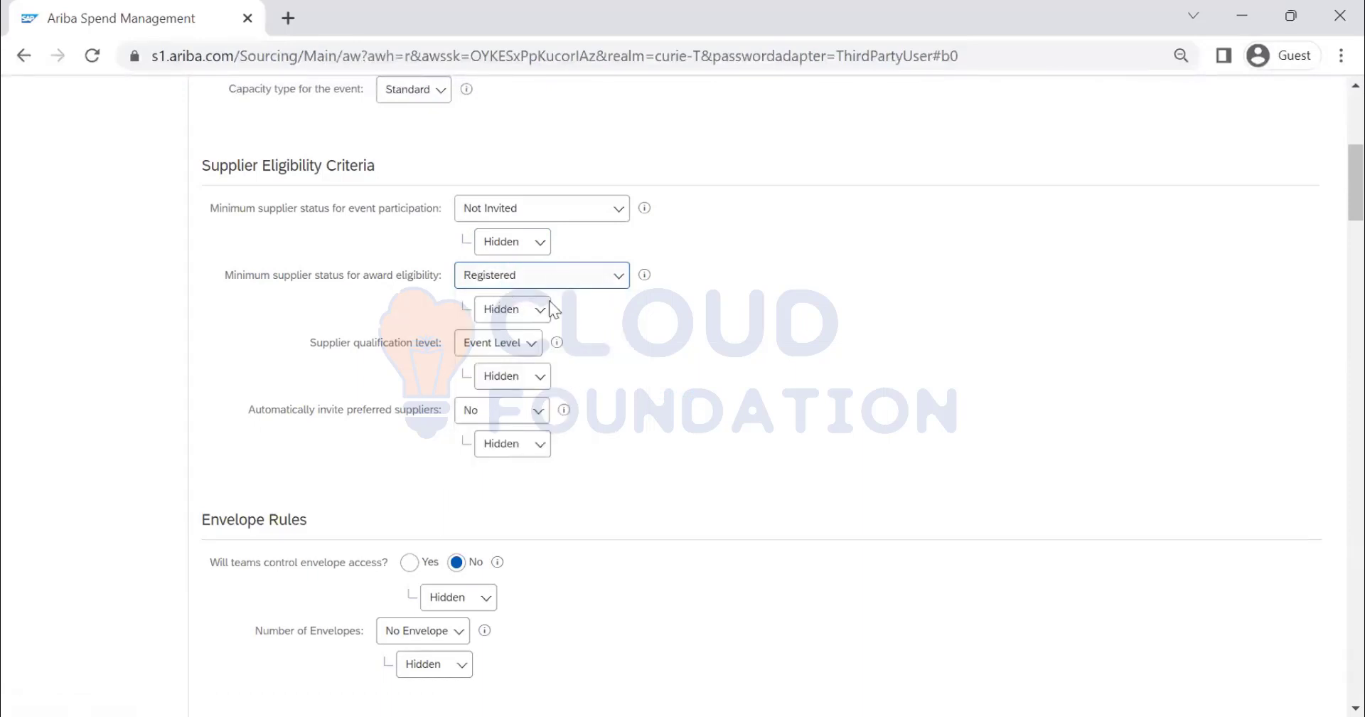
click(533, 313)
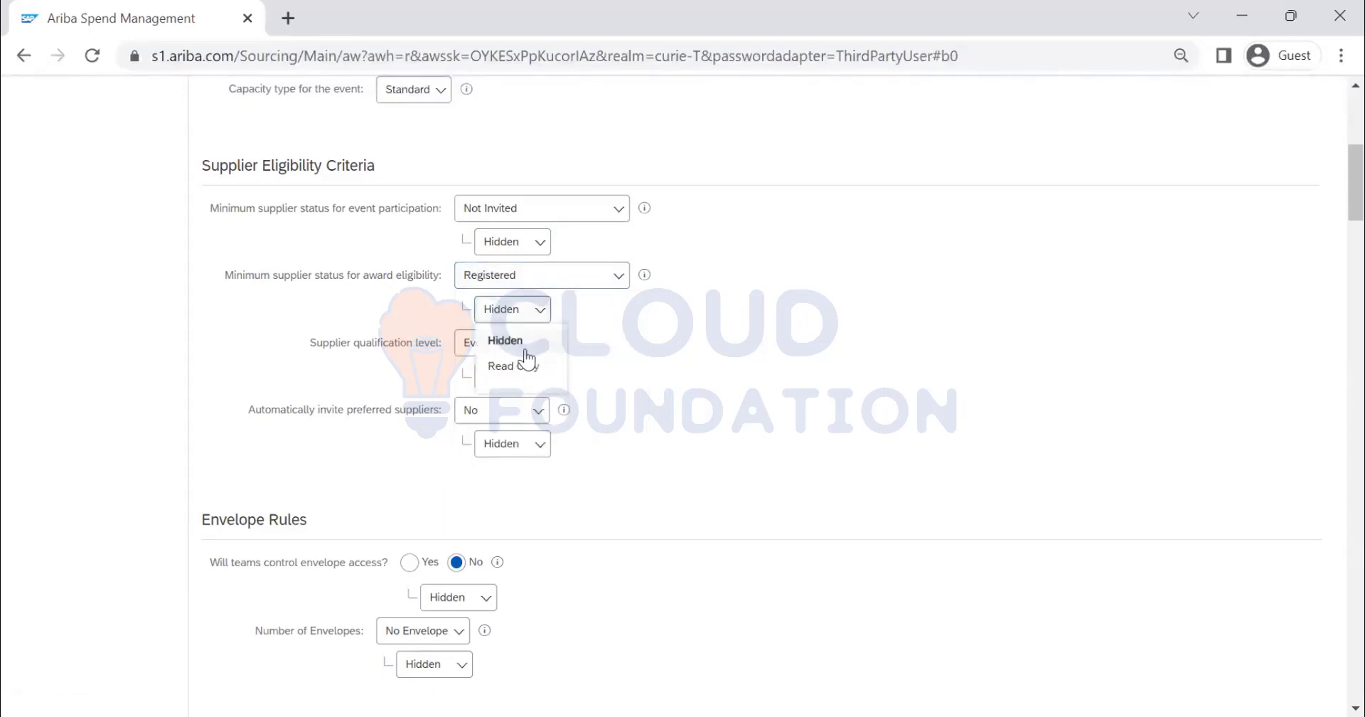
click(780, 261)
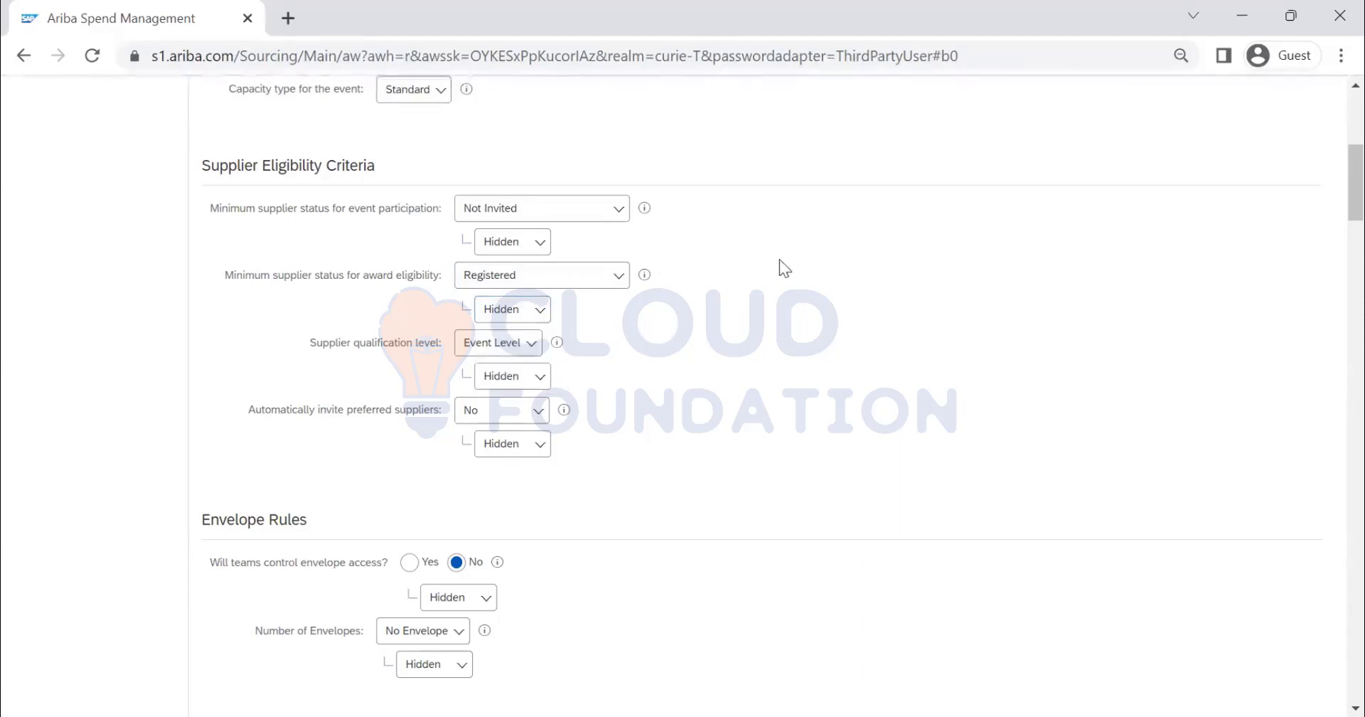
Step: Check the supplier qualification level options, keeping Event Level, and set automatic invitation of preferred suppliers to Invite to Event
click(482, 349)
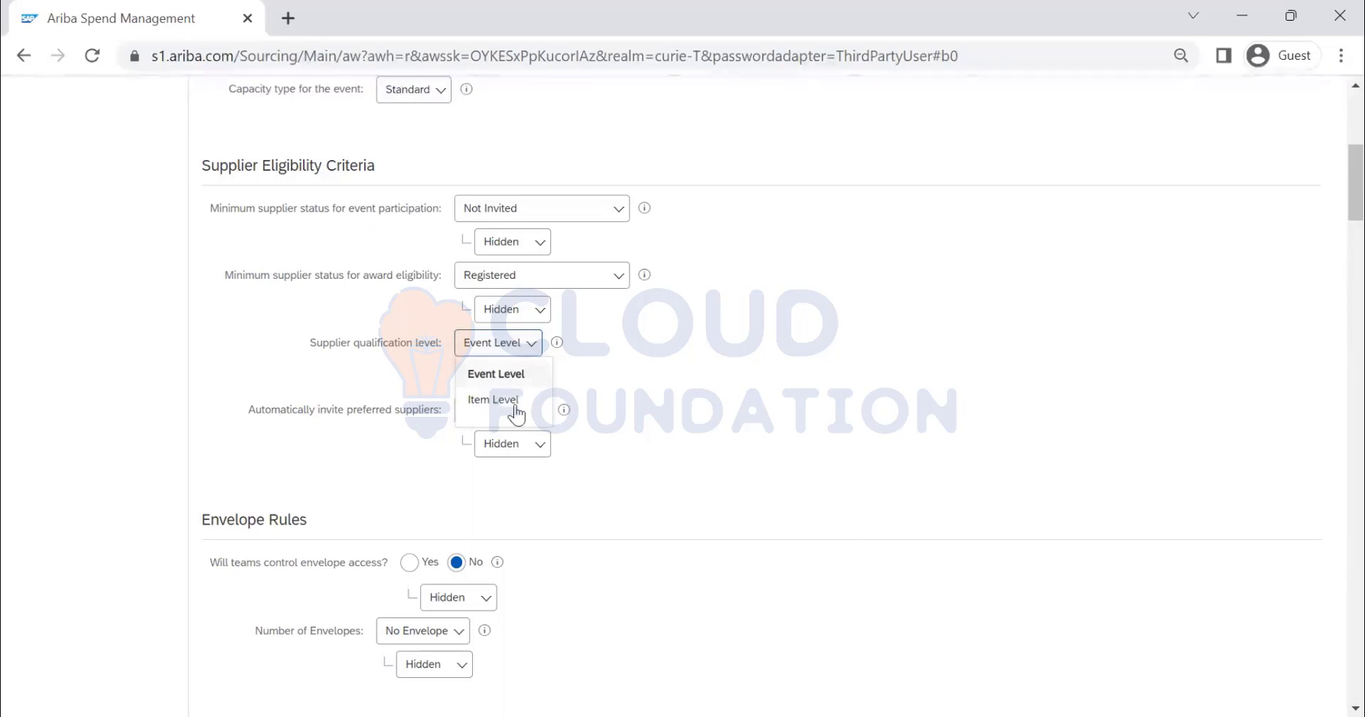
click(489, 348)
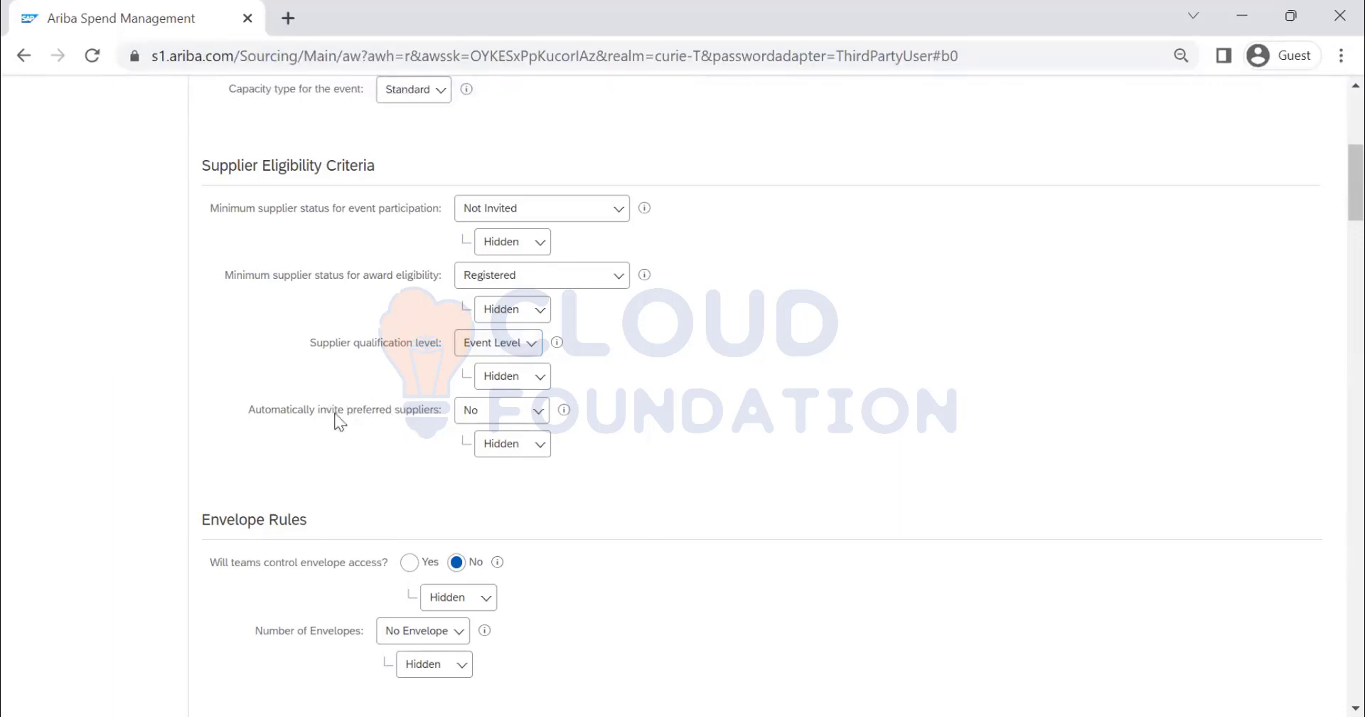
click(501, 411)
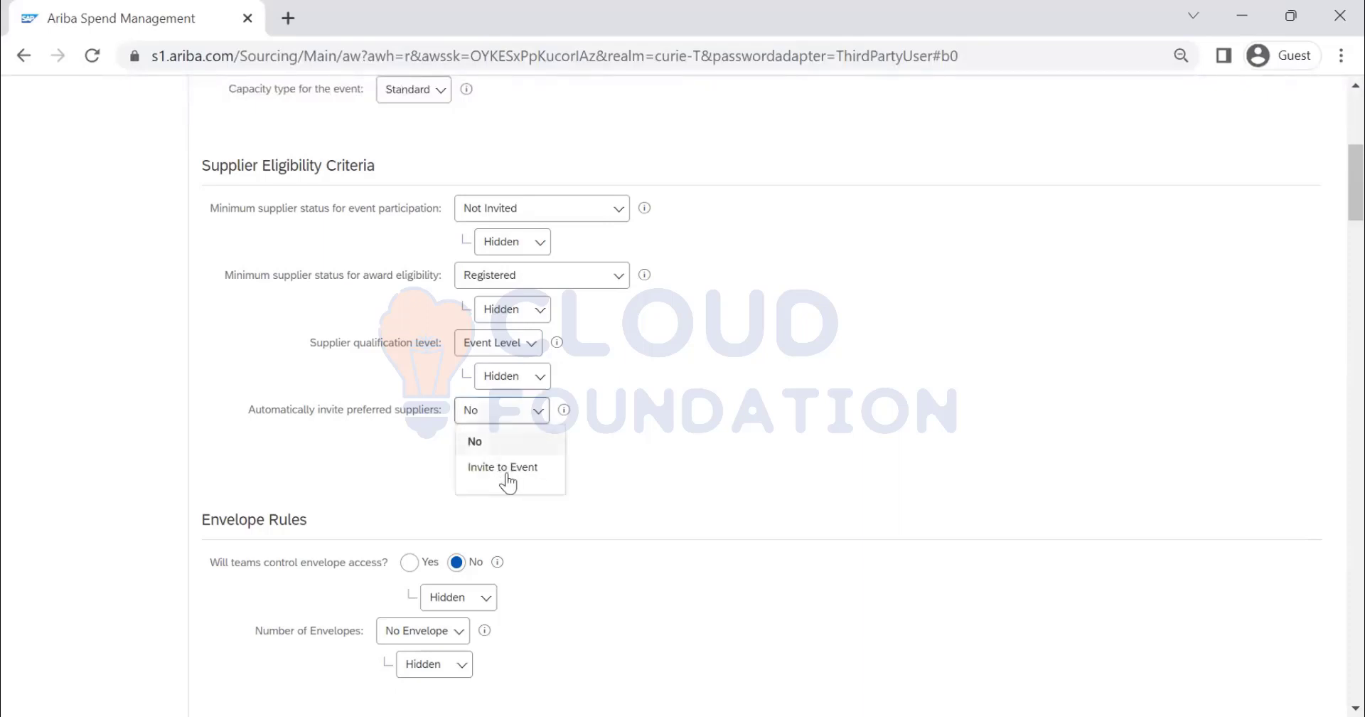
click(527, 467)
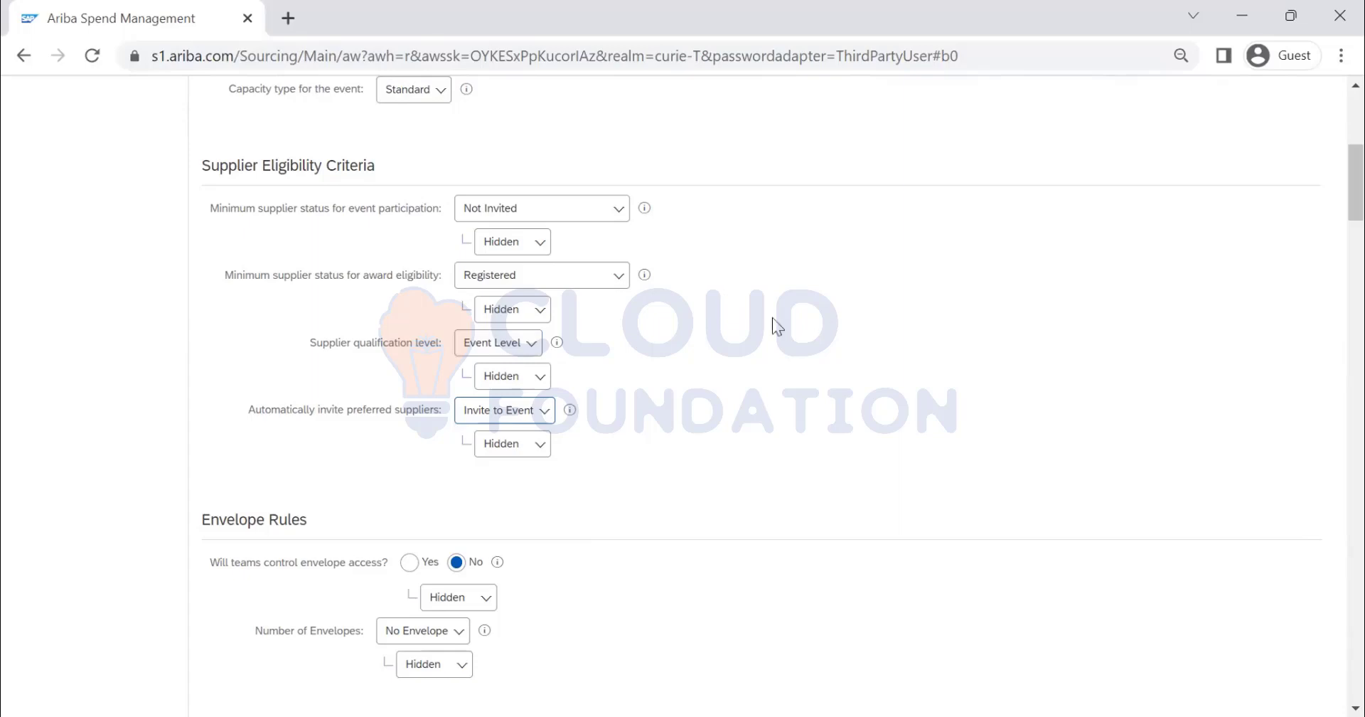
Step: In the envelope rules, let teams control envelope access and set that rule to Delegated
scroll(718, 319, down, 3)
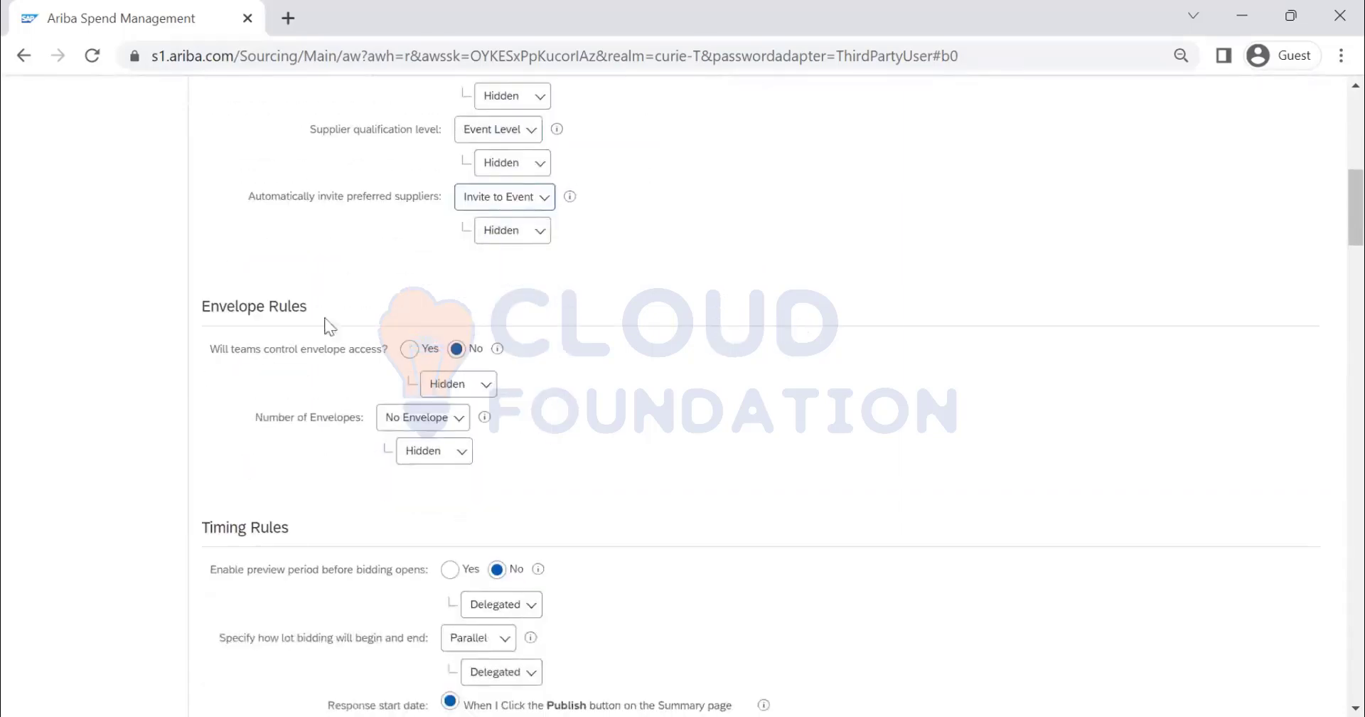
scroll(296, 322, up, 6)
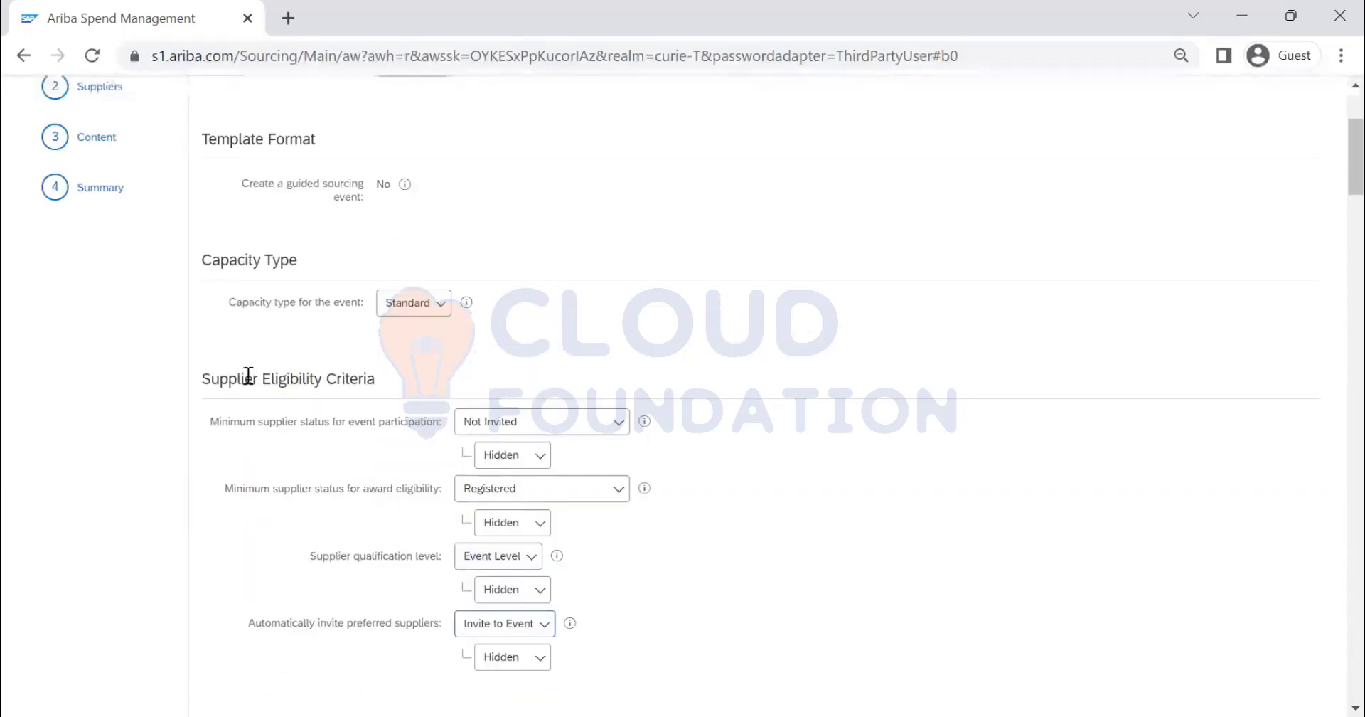
scroll(664, 393, down, 6)
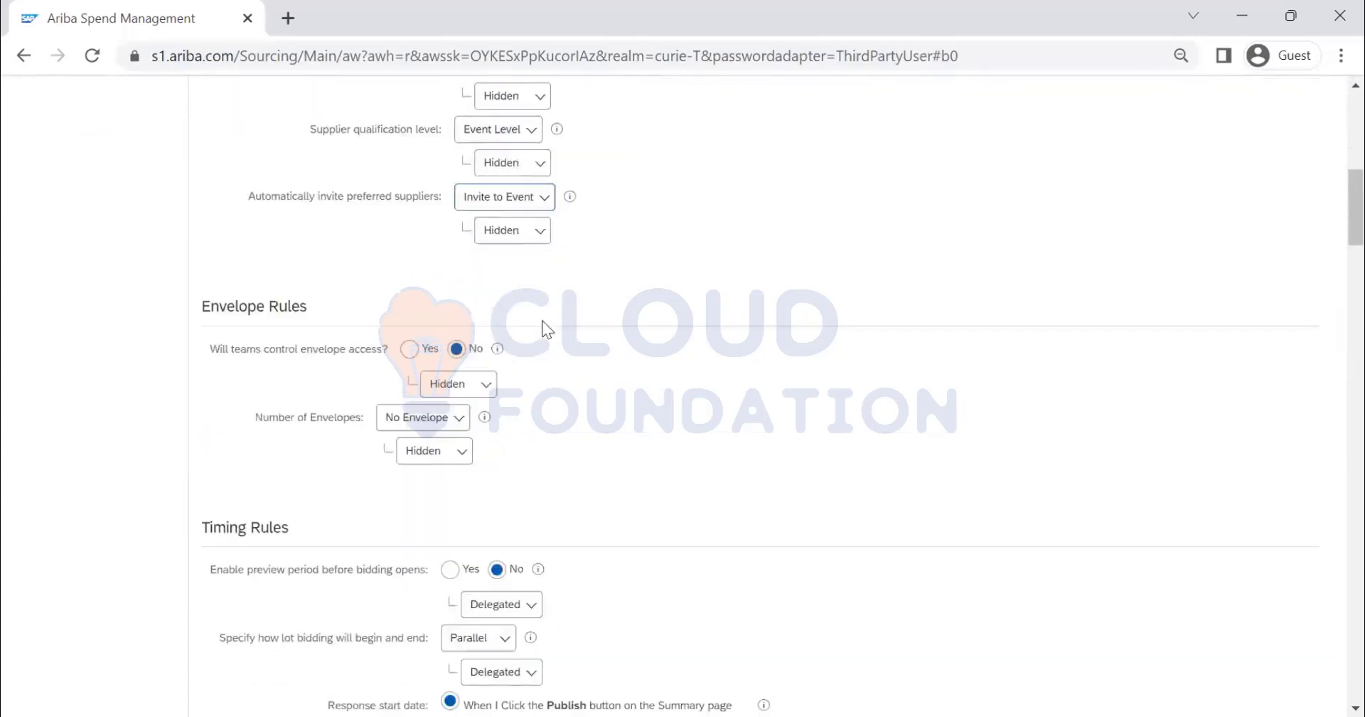
scroll(512, 322, down, 1)
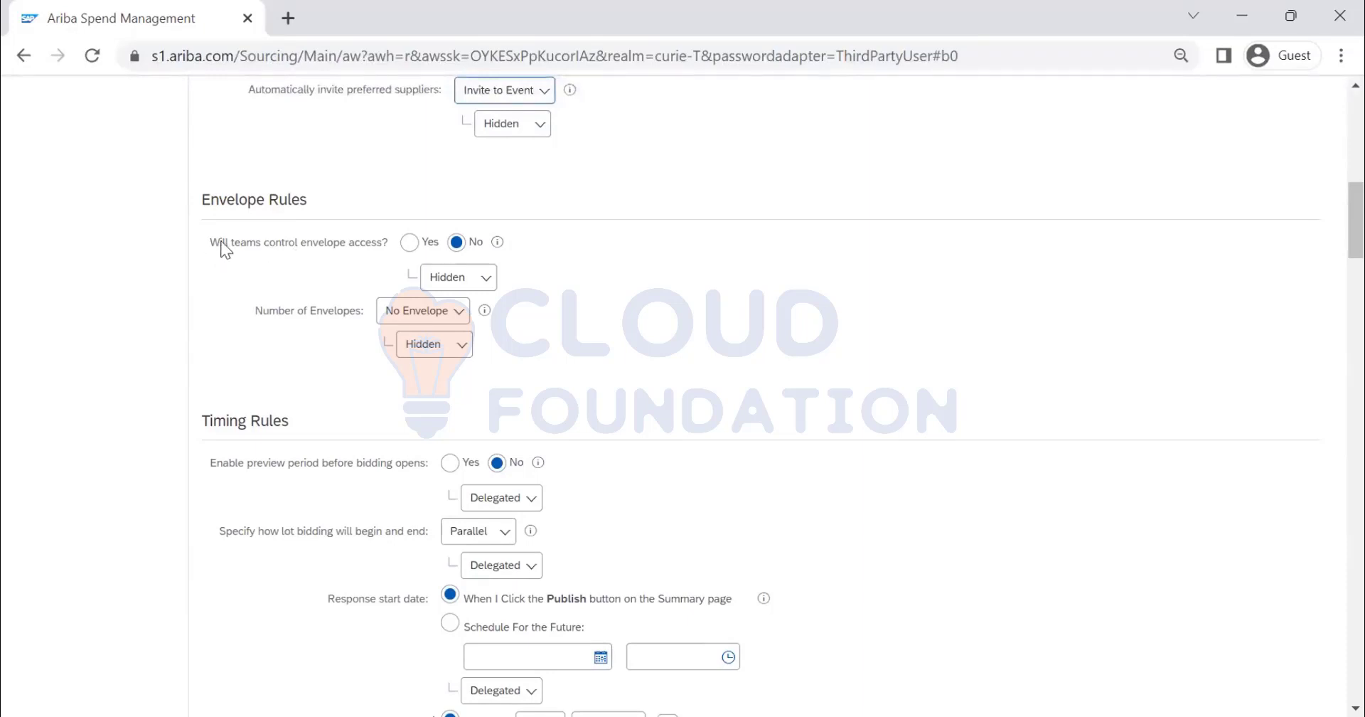
click(409, 243)
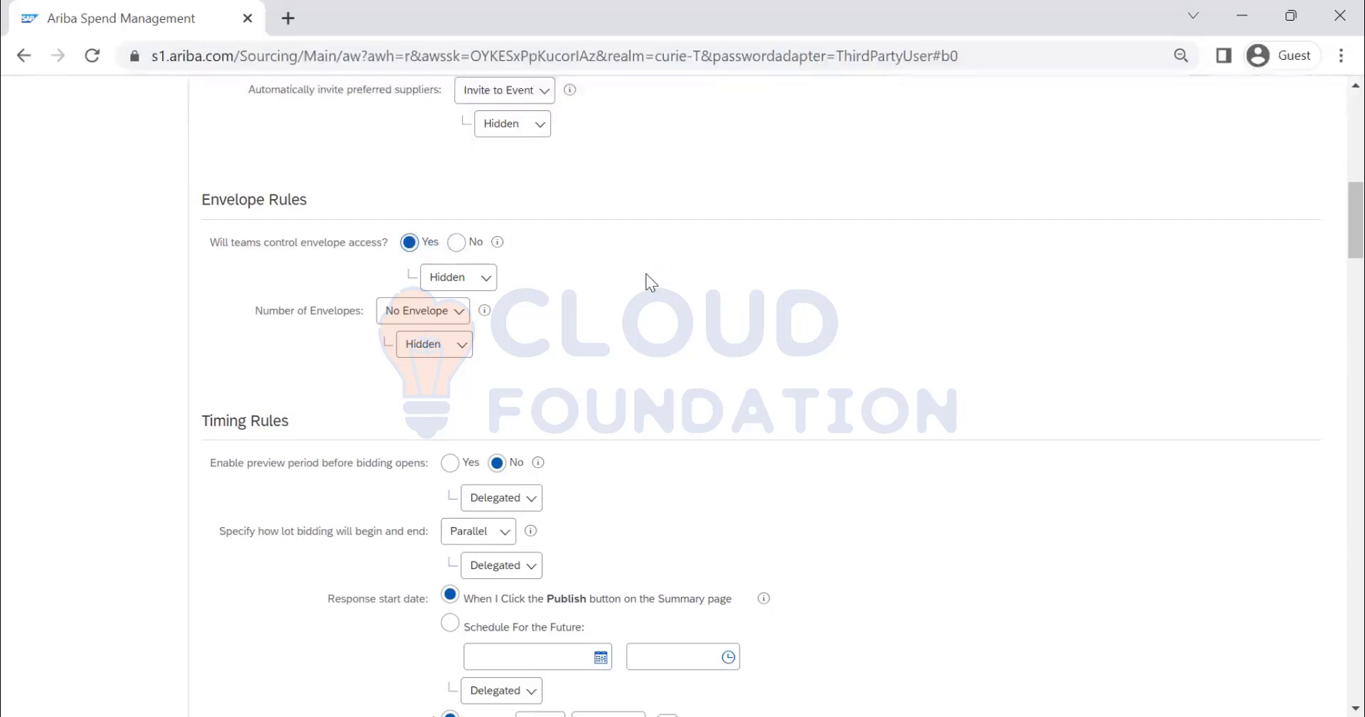
click(474, 284)
click(482, 317)
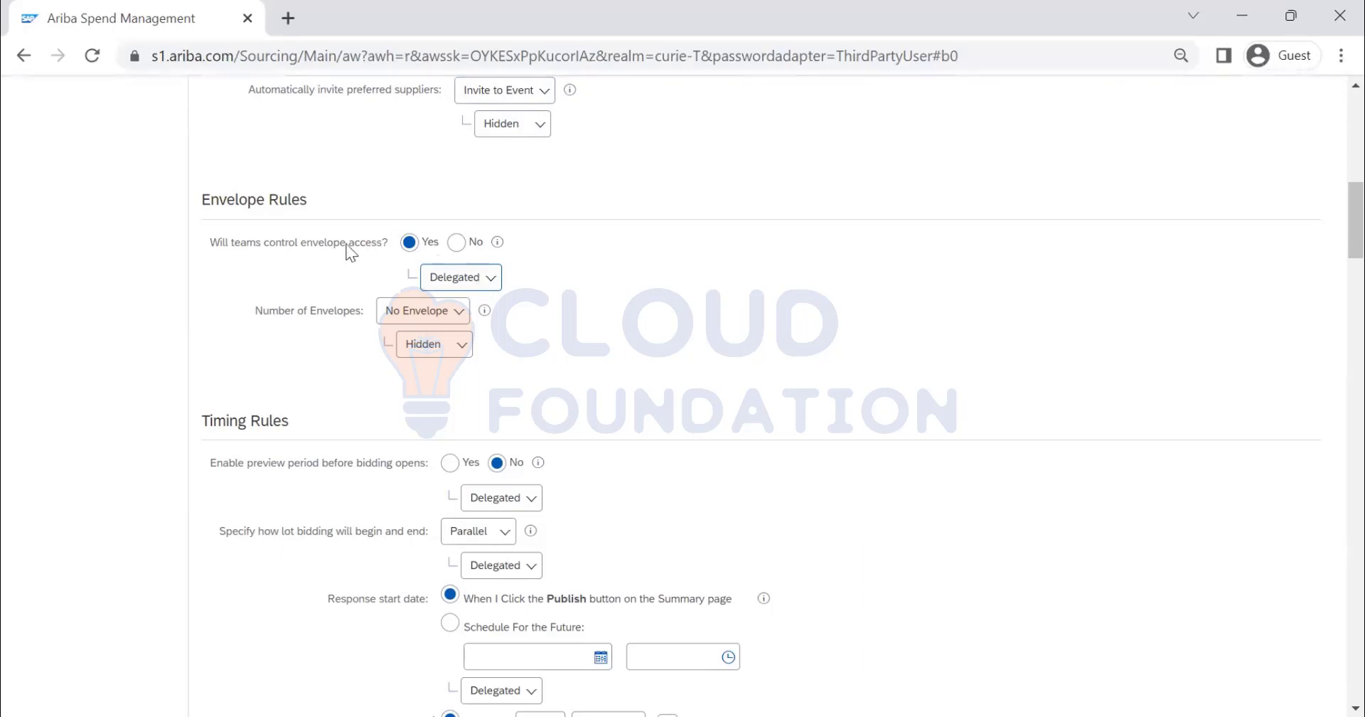
click(467, 288)
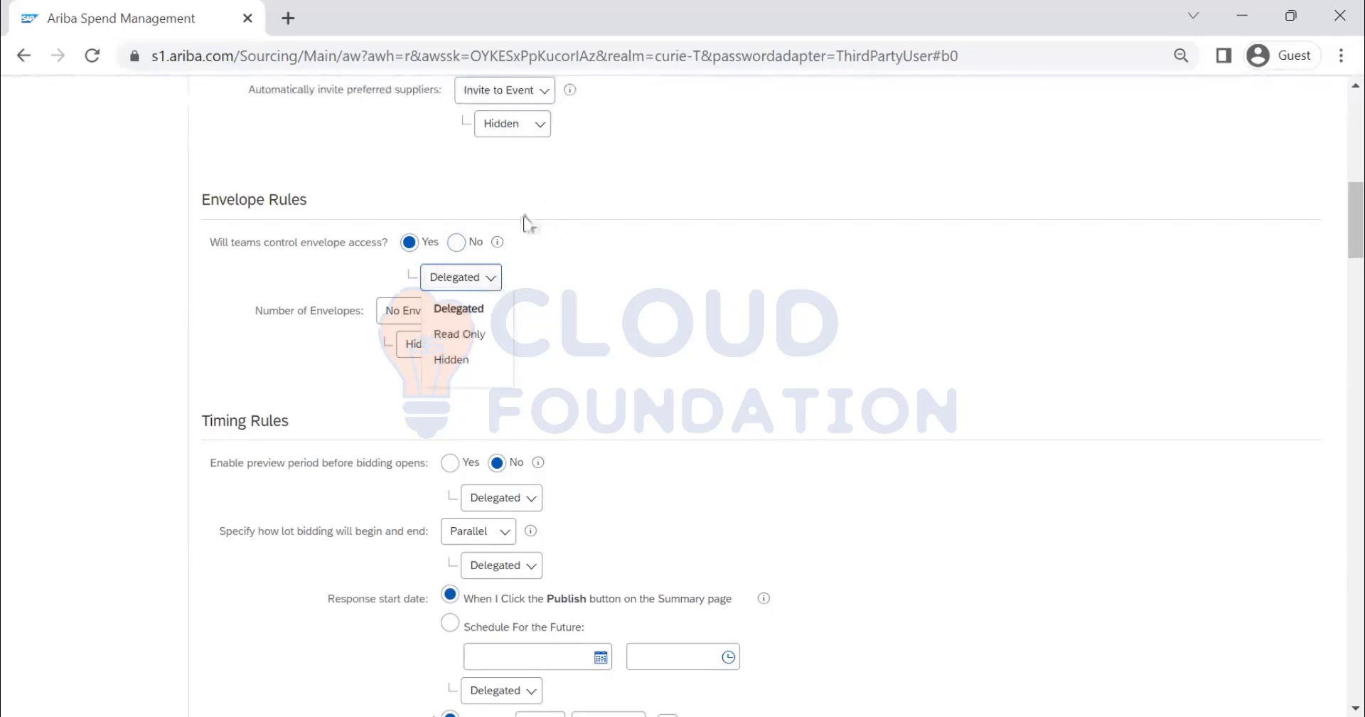
click(458, 310)
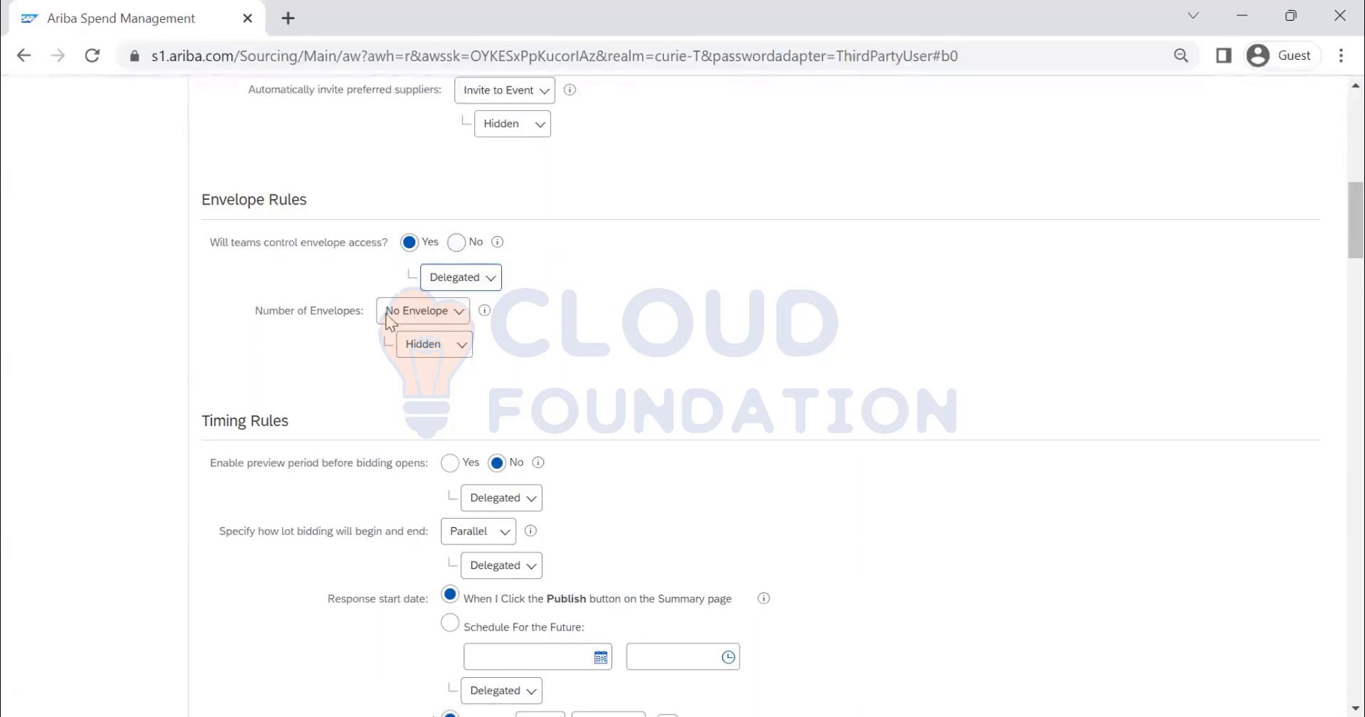
Step: Set the number of envelopes to 2 and make that rule Delegated
click(436, 314)
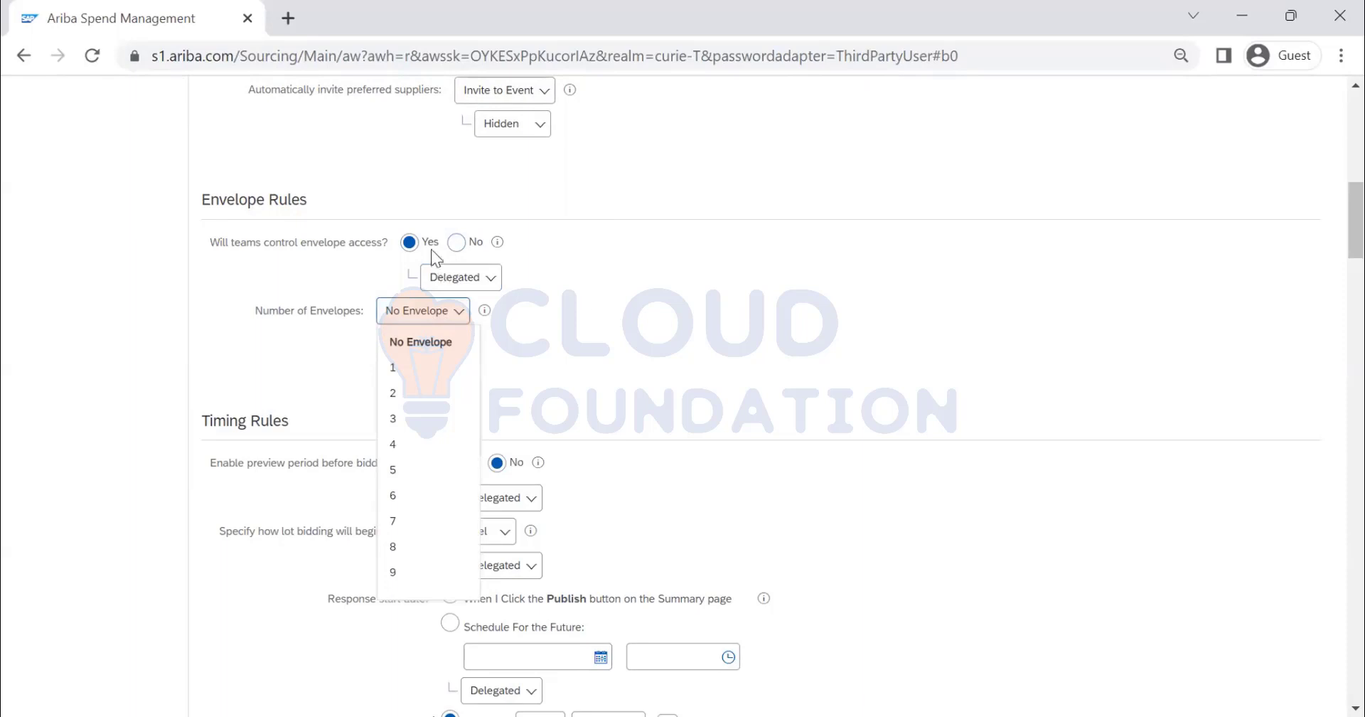
click(411, 242)
click(432, 311)
click(467, 391)
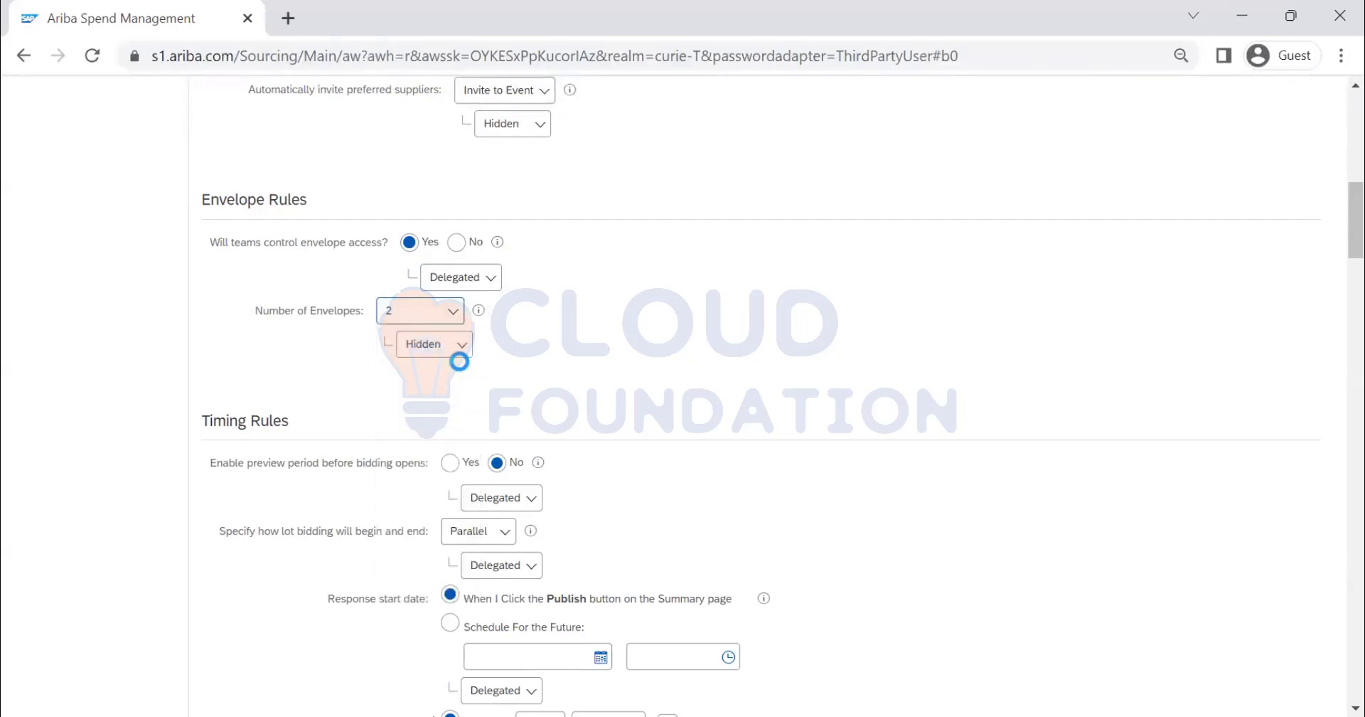
click(449, 356)
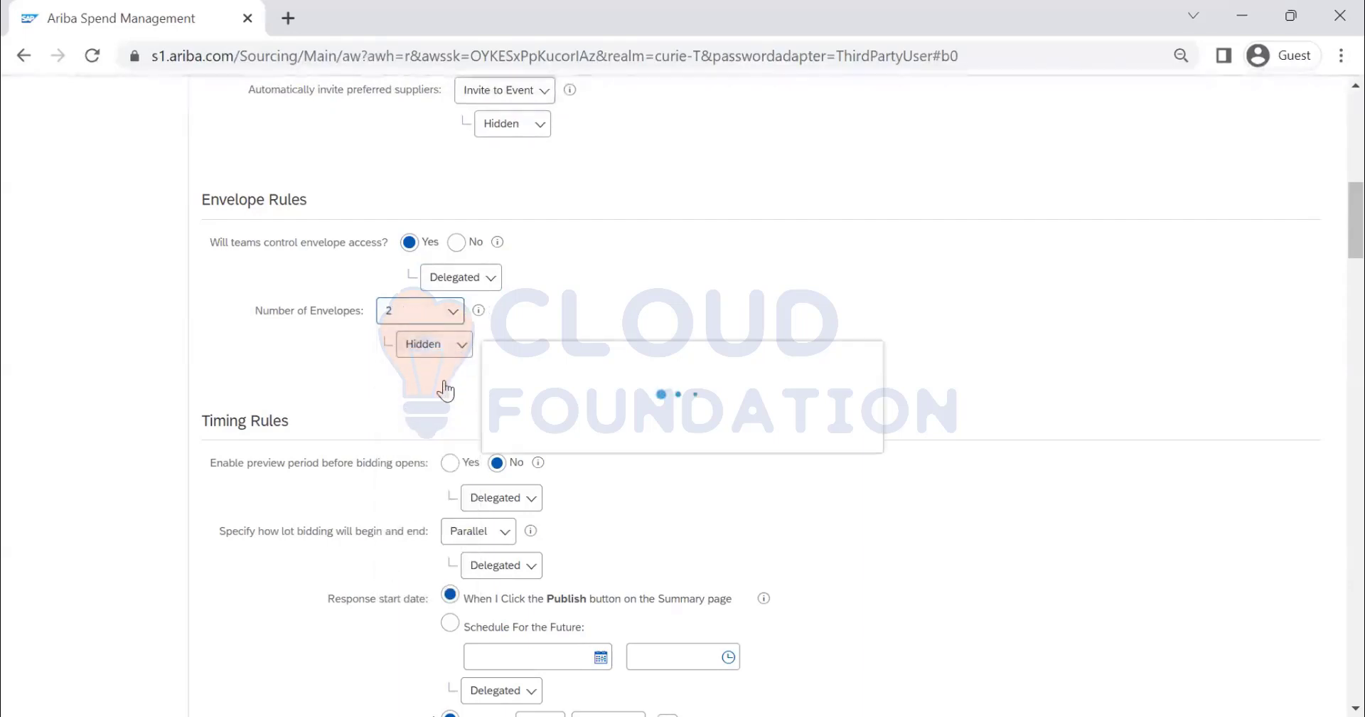
click(443, 355)
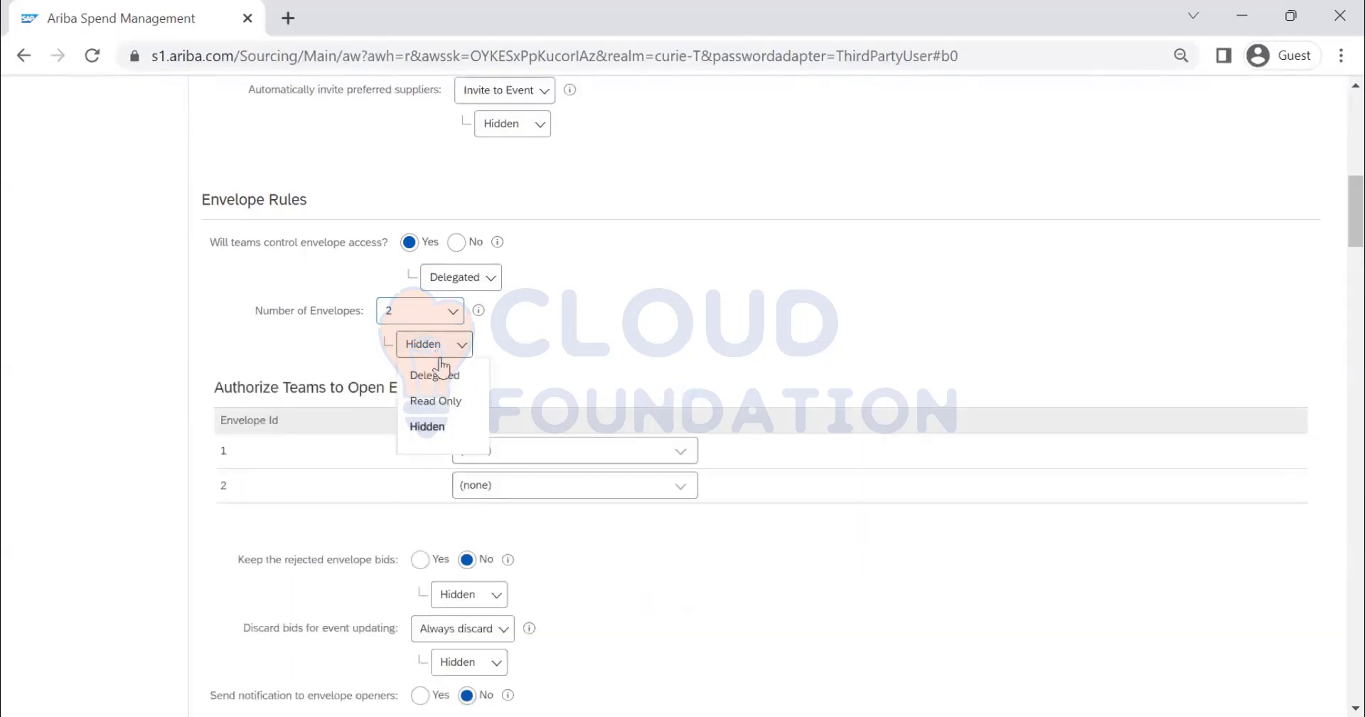
click(441, 371)
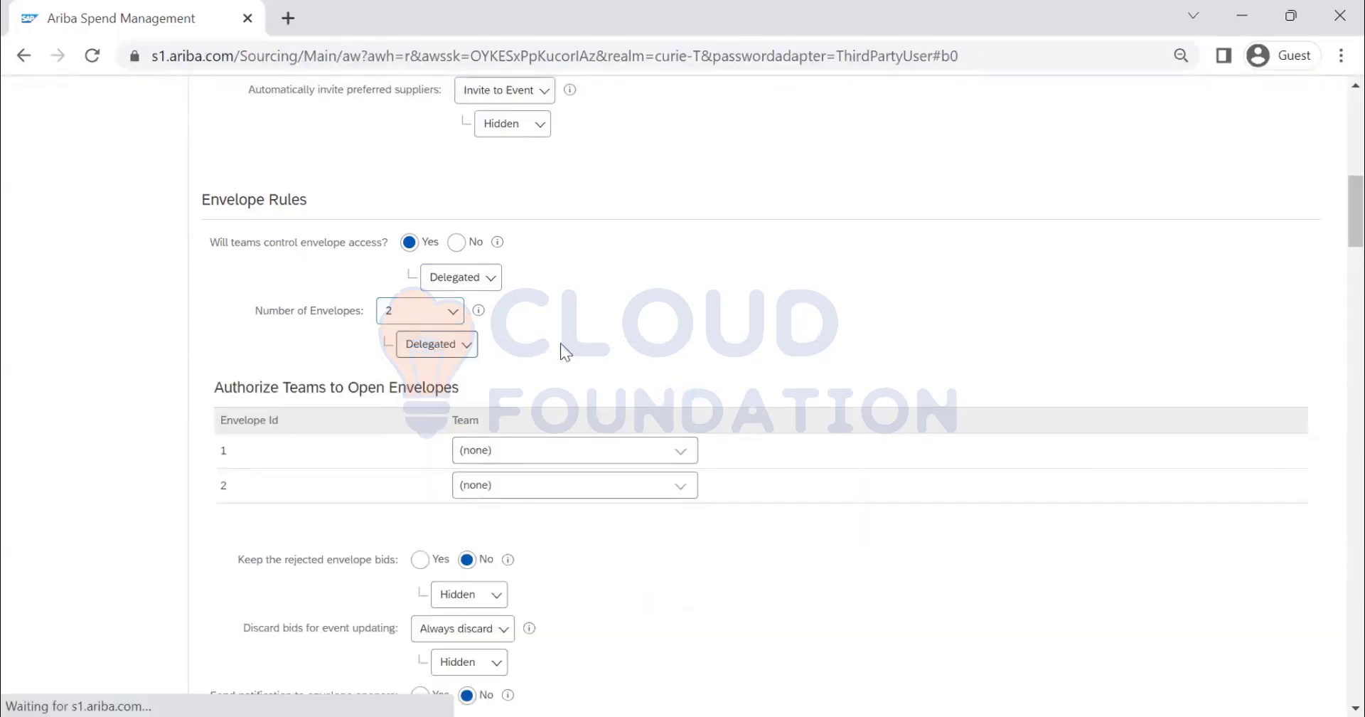
Step: Set the number of envelopes in the envelope rules to No Envelope
click(435, 313)
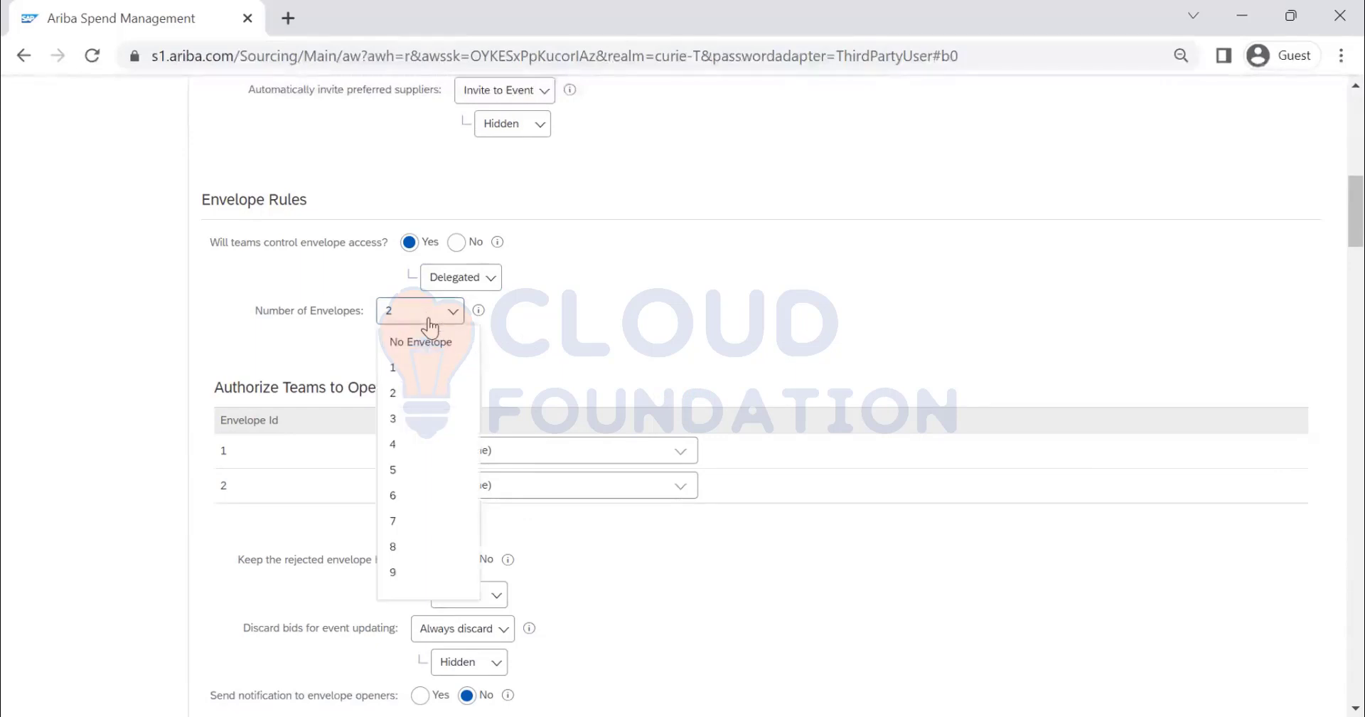
click(416, 339)
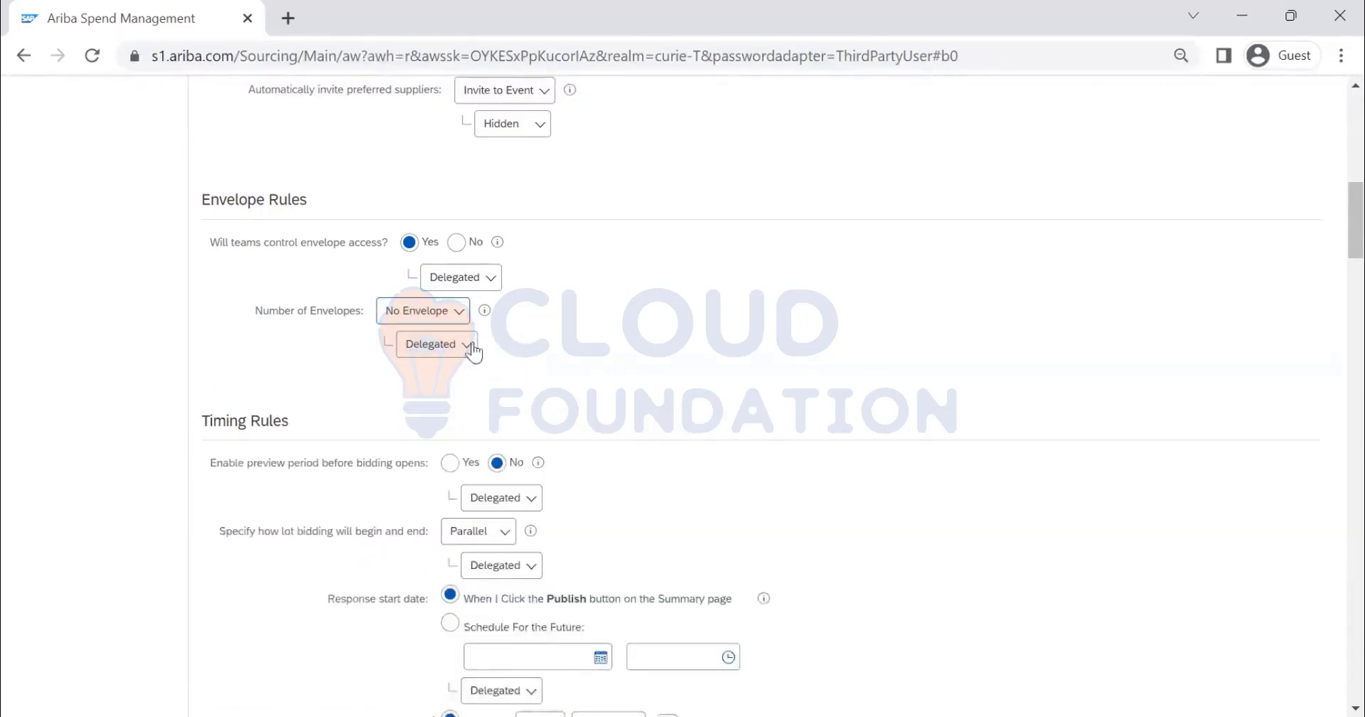
scroll(373, 313, down, 3)
scroll(539, 207, up, 3)
scroll(792, 199, down, 3)
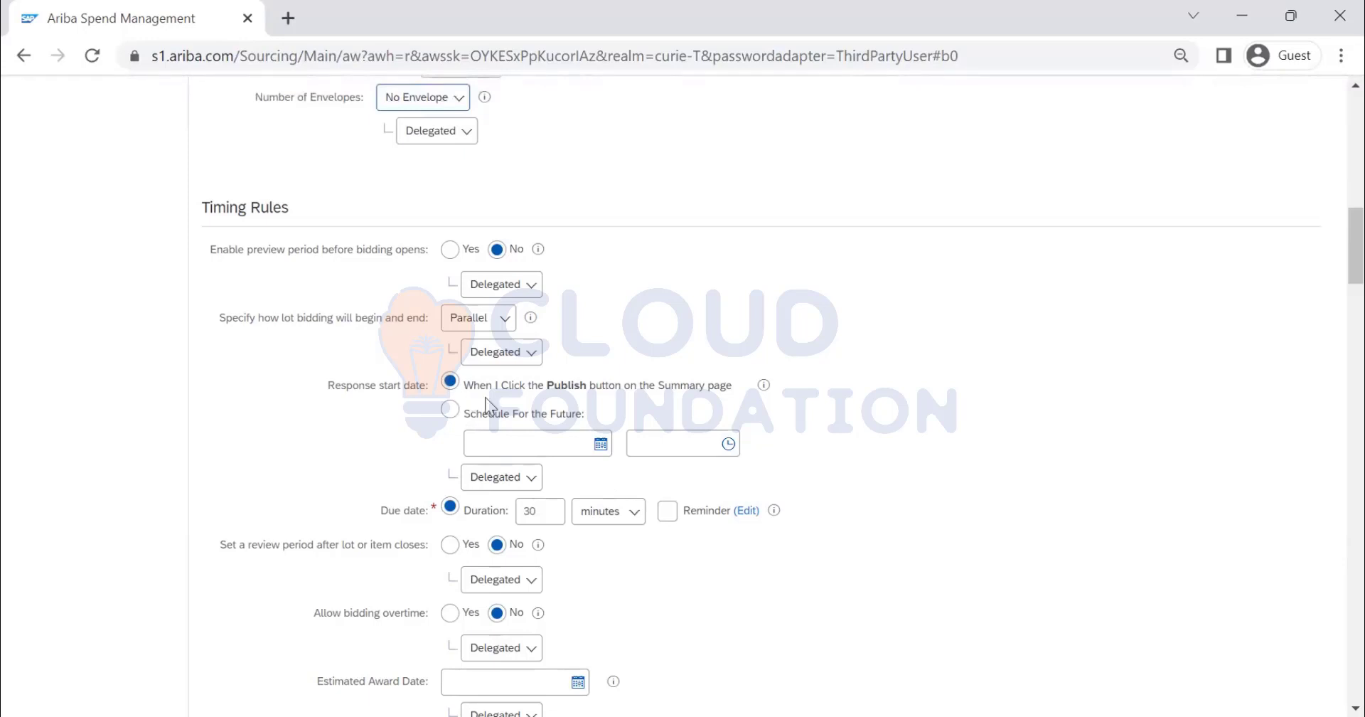
Step: In the timing rules, schedule the response start date for the future and make that rule Hidden
click(510, 486)
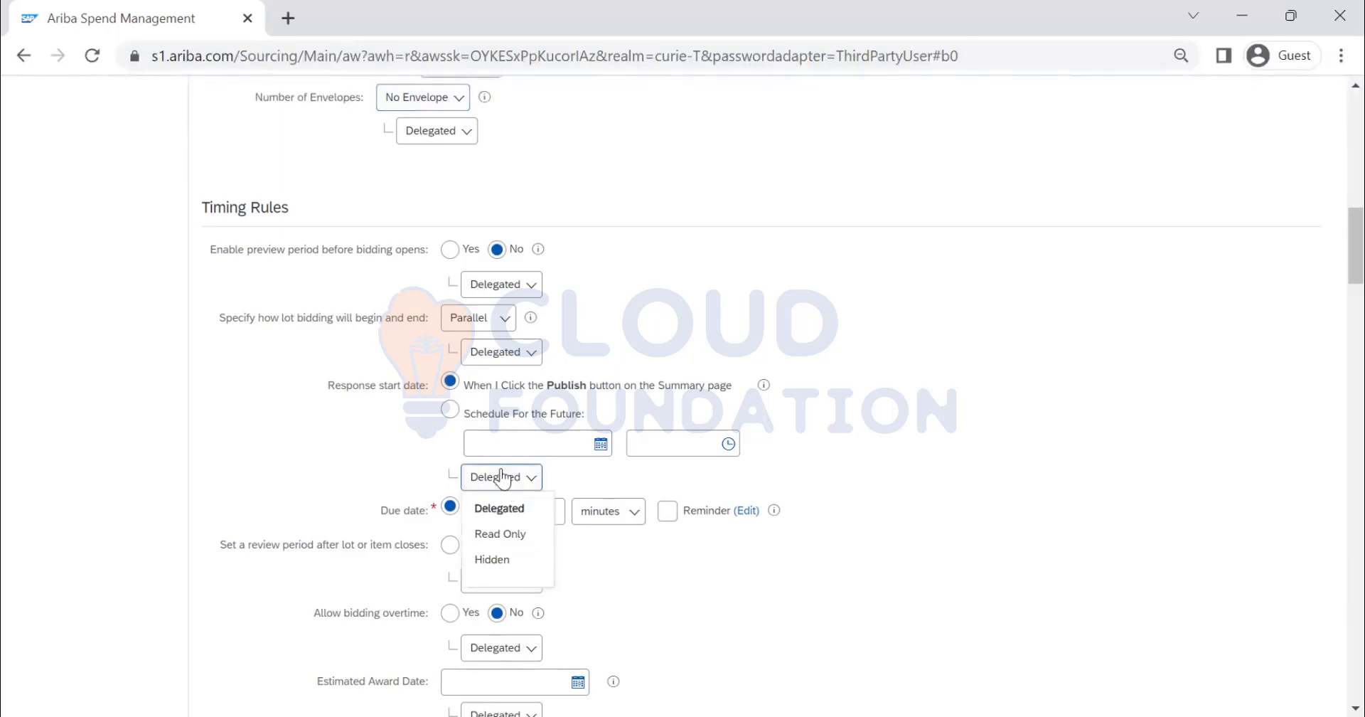
click(450, 412)
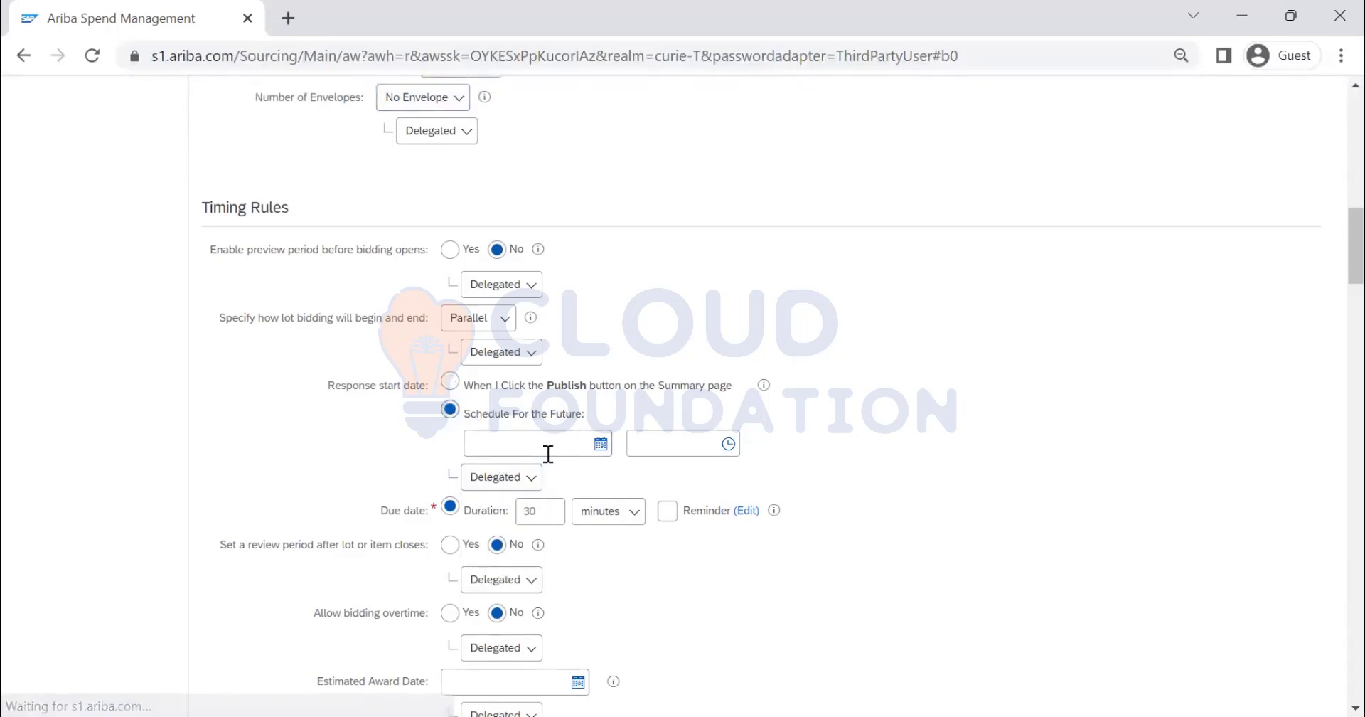
click(510, 483)
click(506, 558)
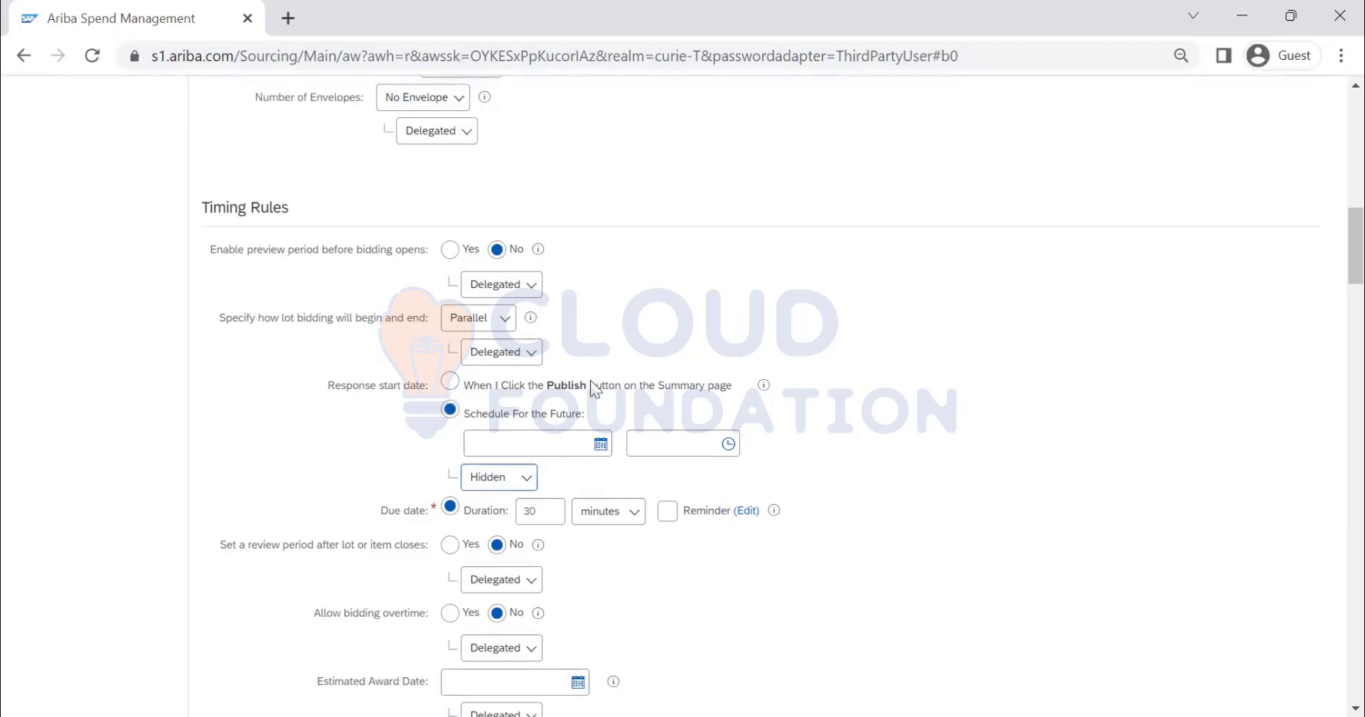
Step: Check the lot bidding begin and end options, keeping Parallel, and set the response start date rule to Delegated
scroll(308, 277, down, 3)
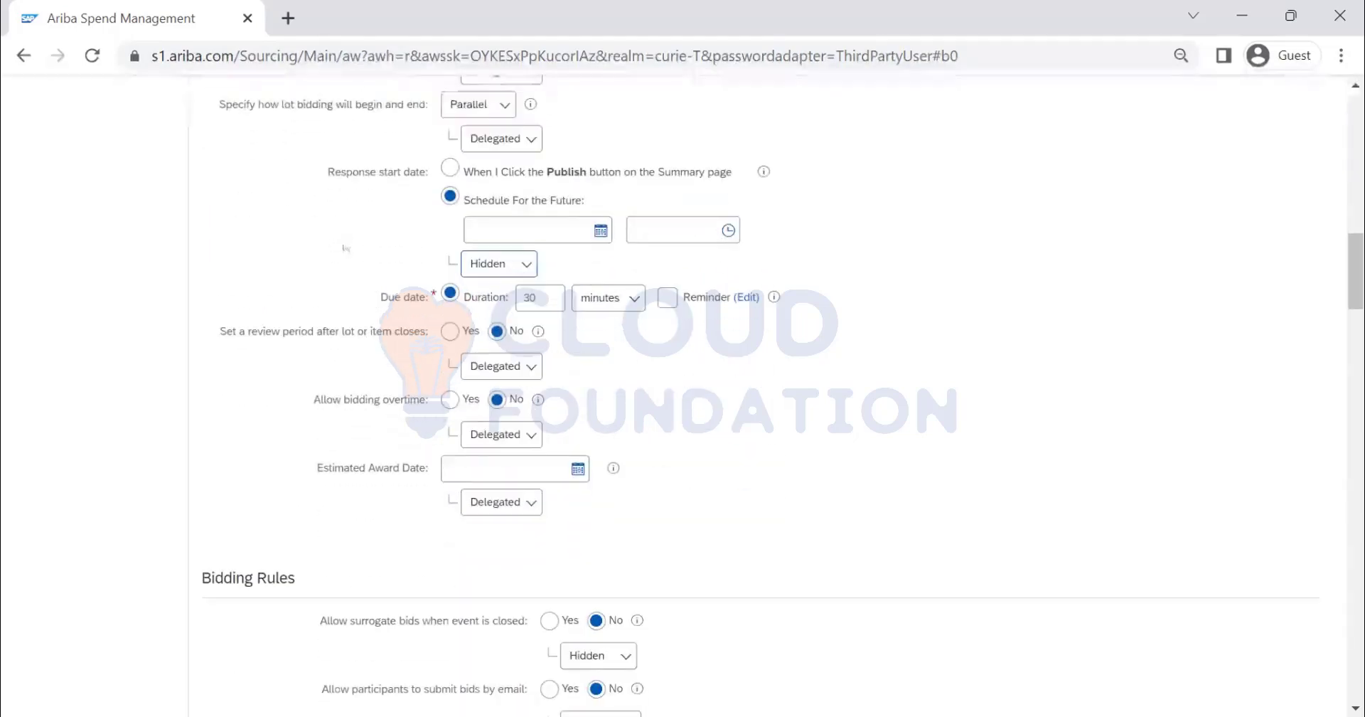
scroll(433, 225, up, 2)
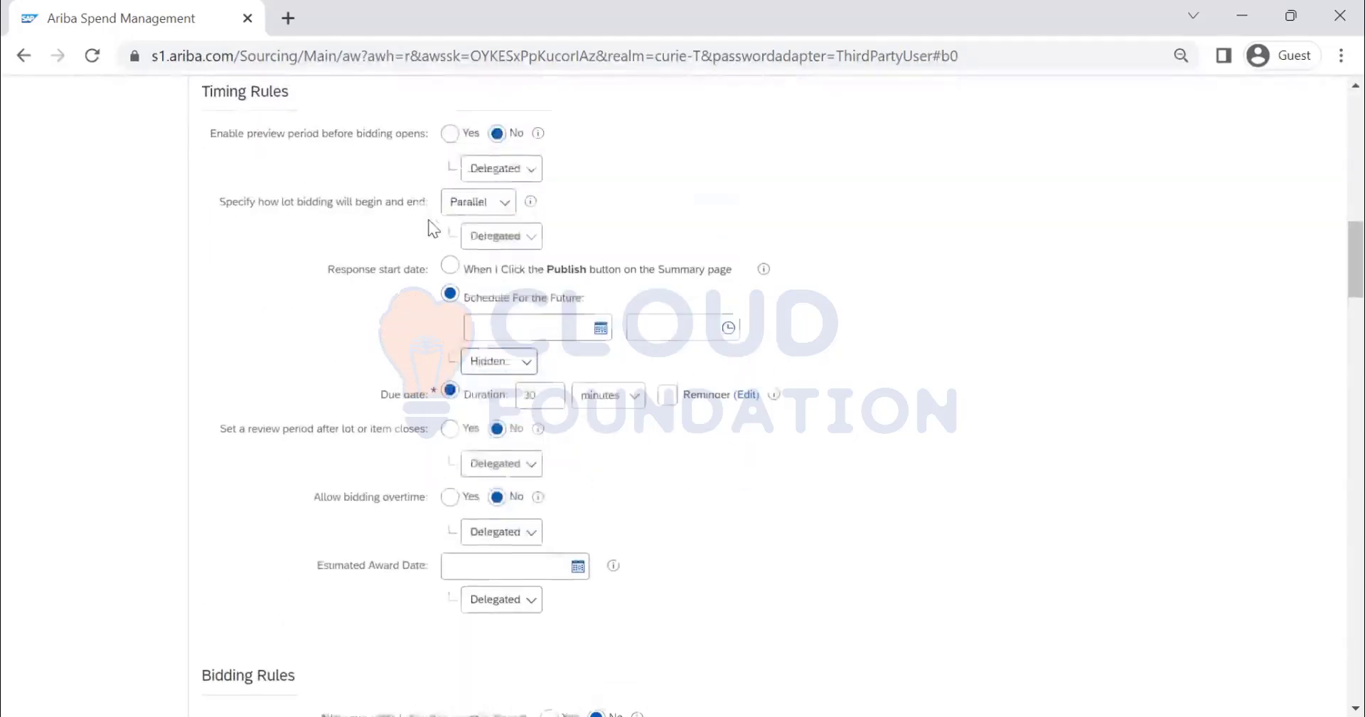
click(472, 212)
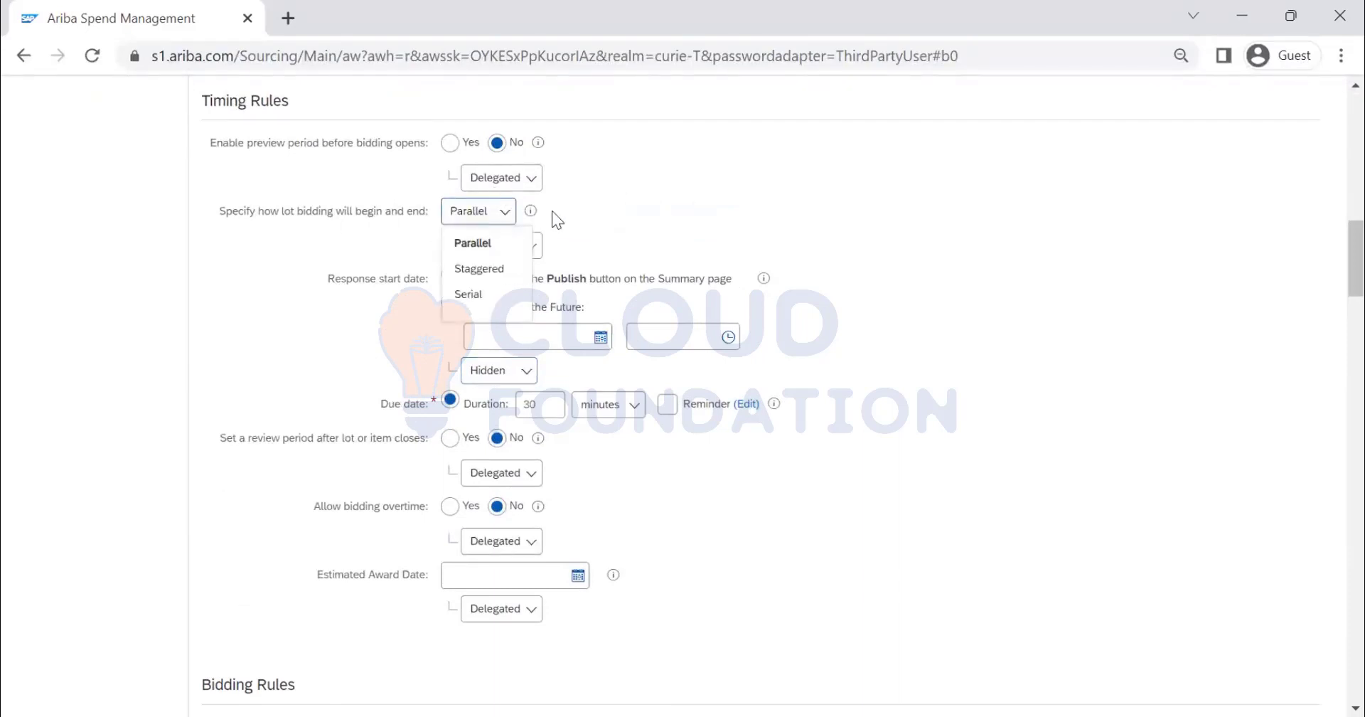
click(522, 241)
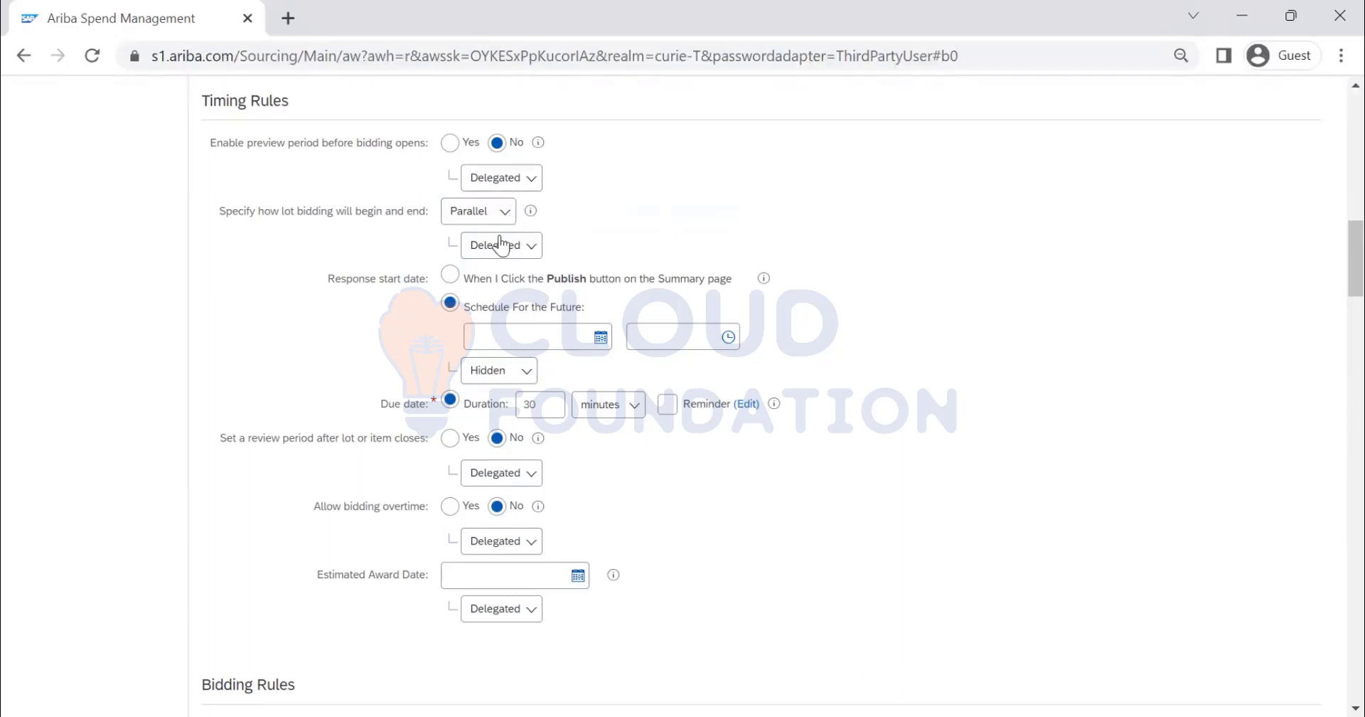
click(516, 371)
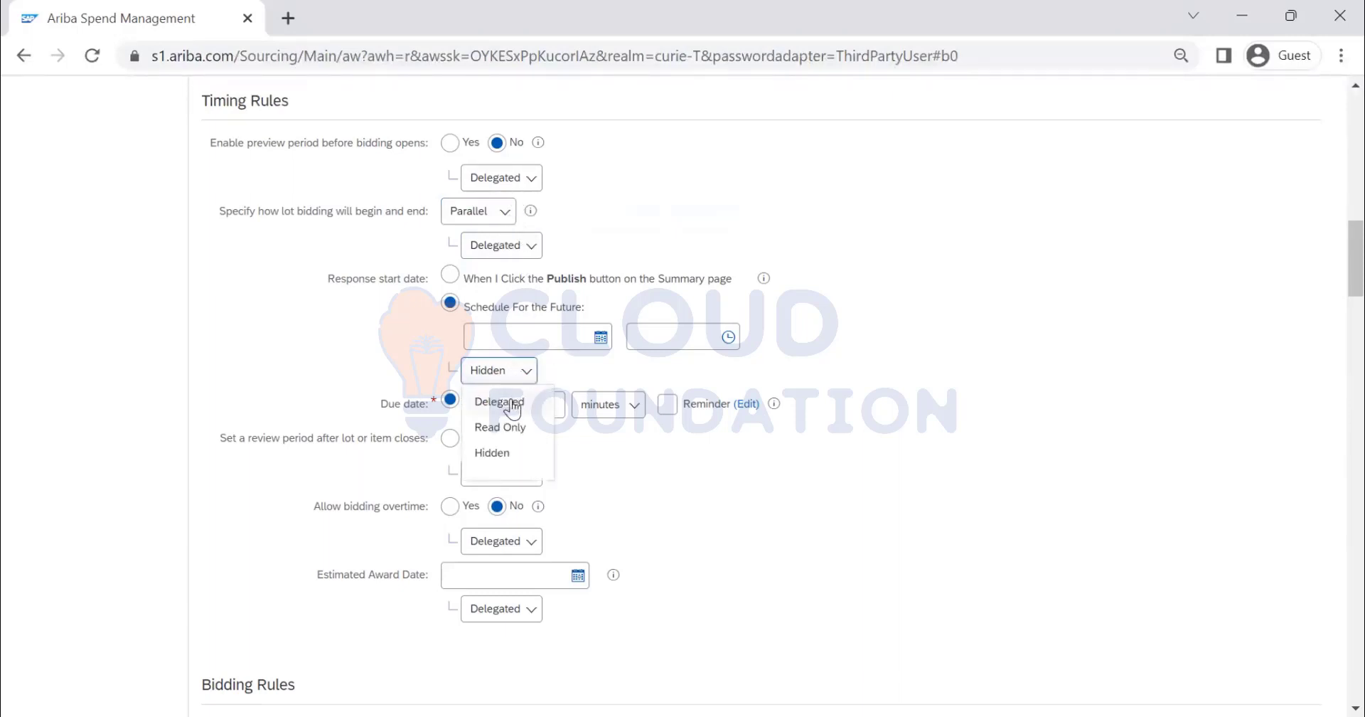
click(480, 398)
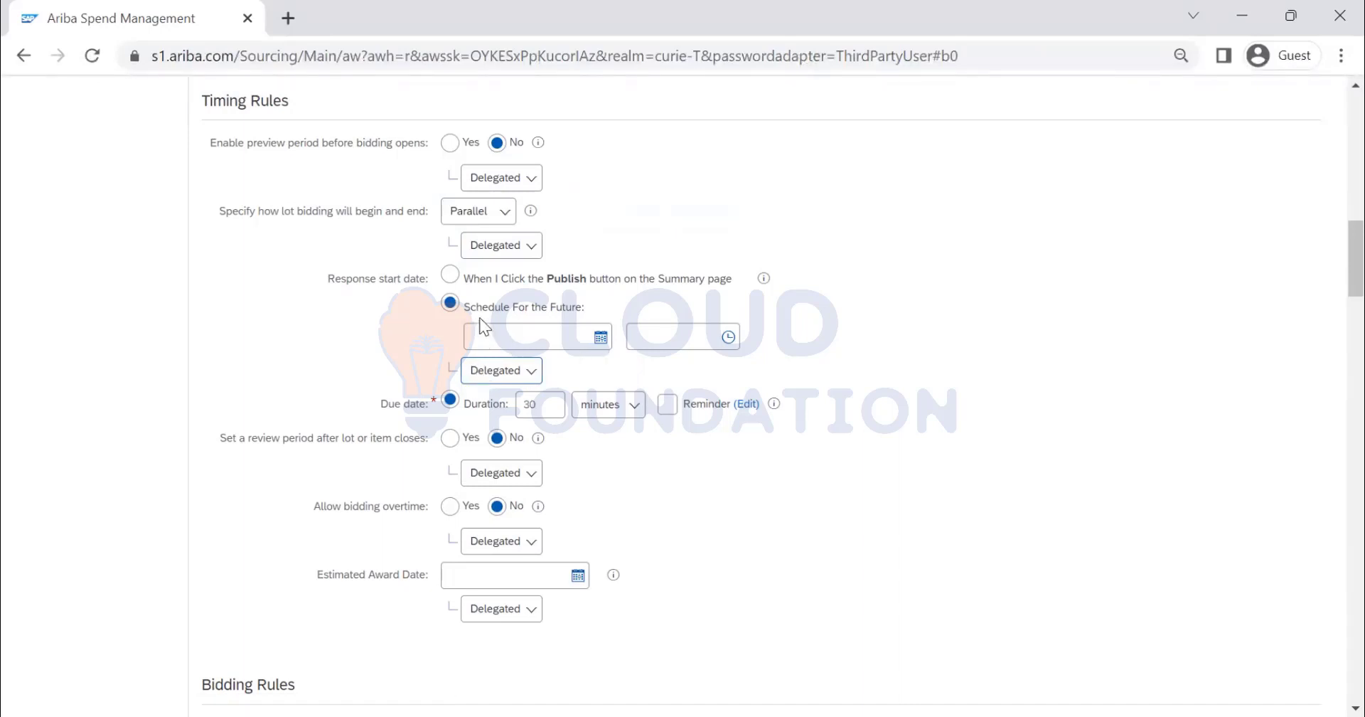
Step: Review the remaining event rules, from bidding and currency through market feedback, message board and bidder agreement
scroll(451, 317, down, 2)
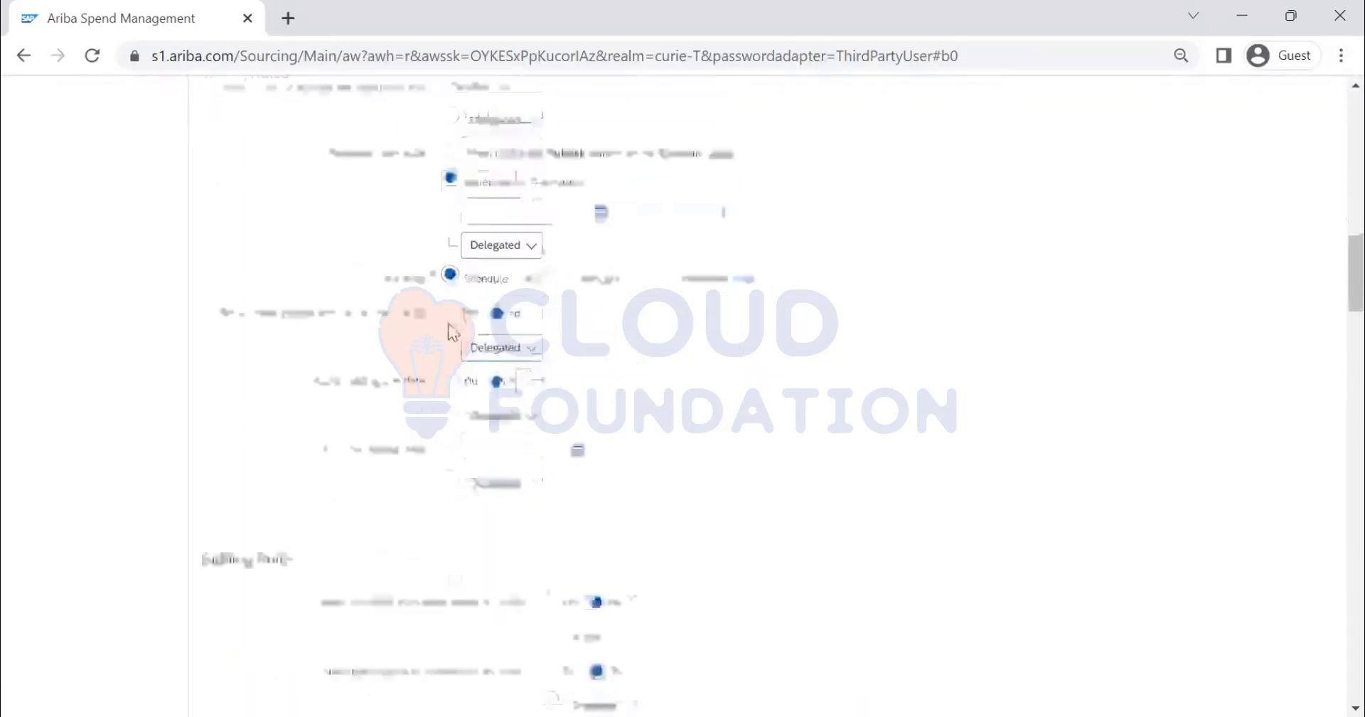
scroll(449, 331, down, 15)
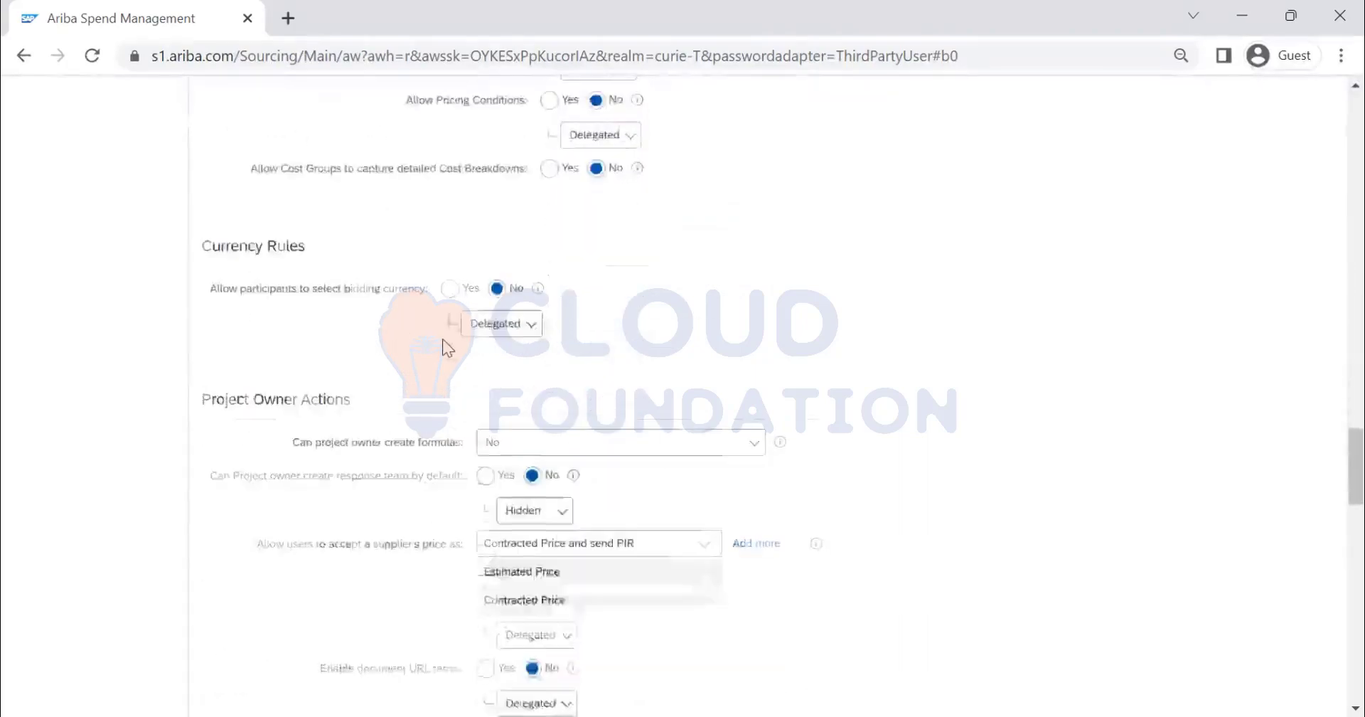
scroll(442, 346, down, 15)
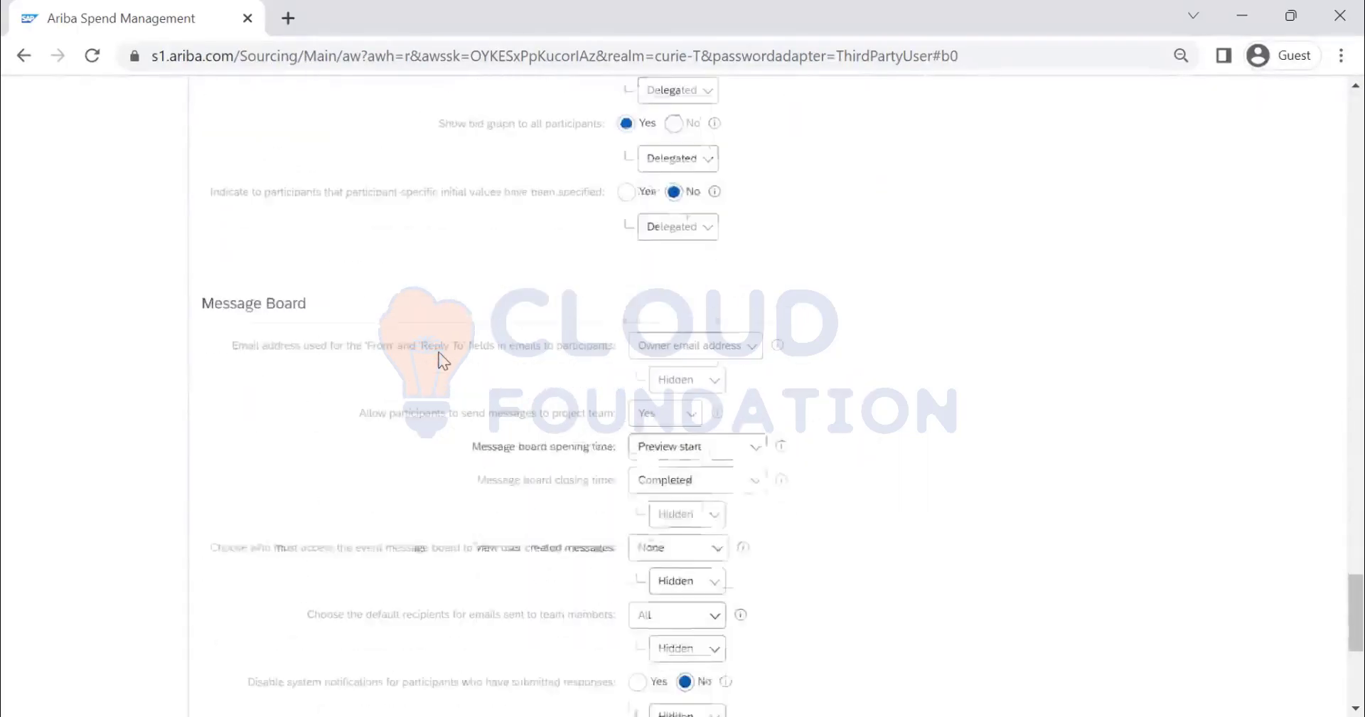
scroll(438, 356, down, 6)
scroll(356, 400, up, 3)
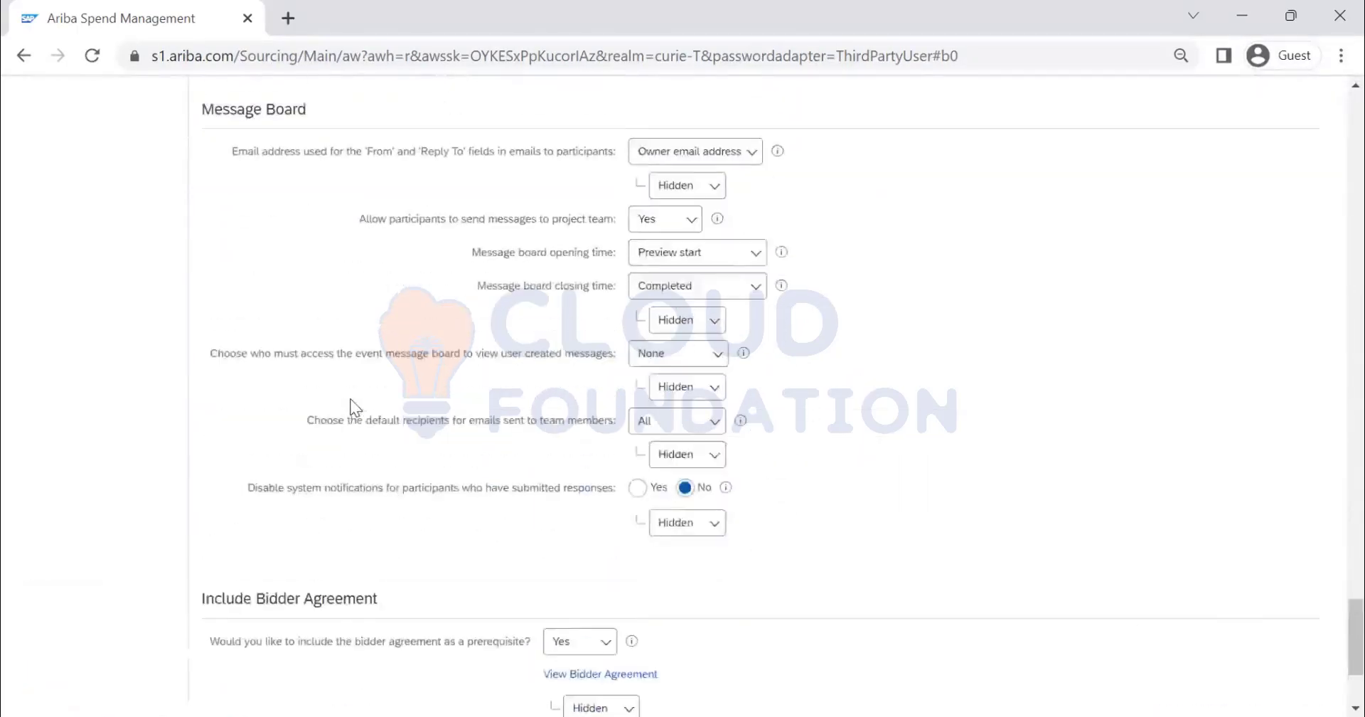
scroll(356, 405, up, 15)
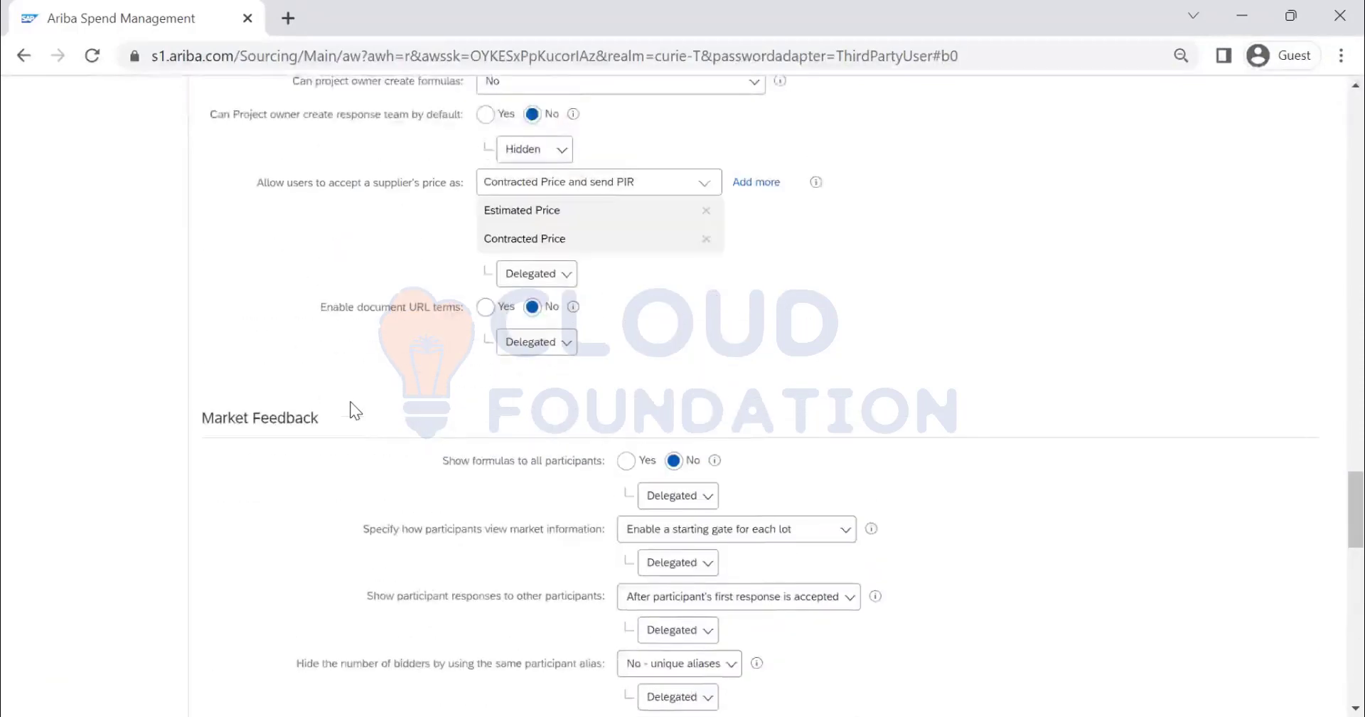
scroll(355, 411, up, 5)
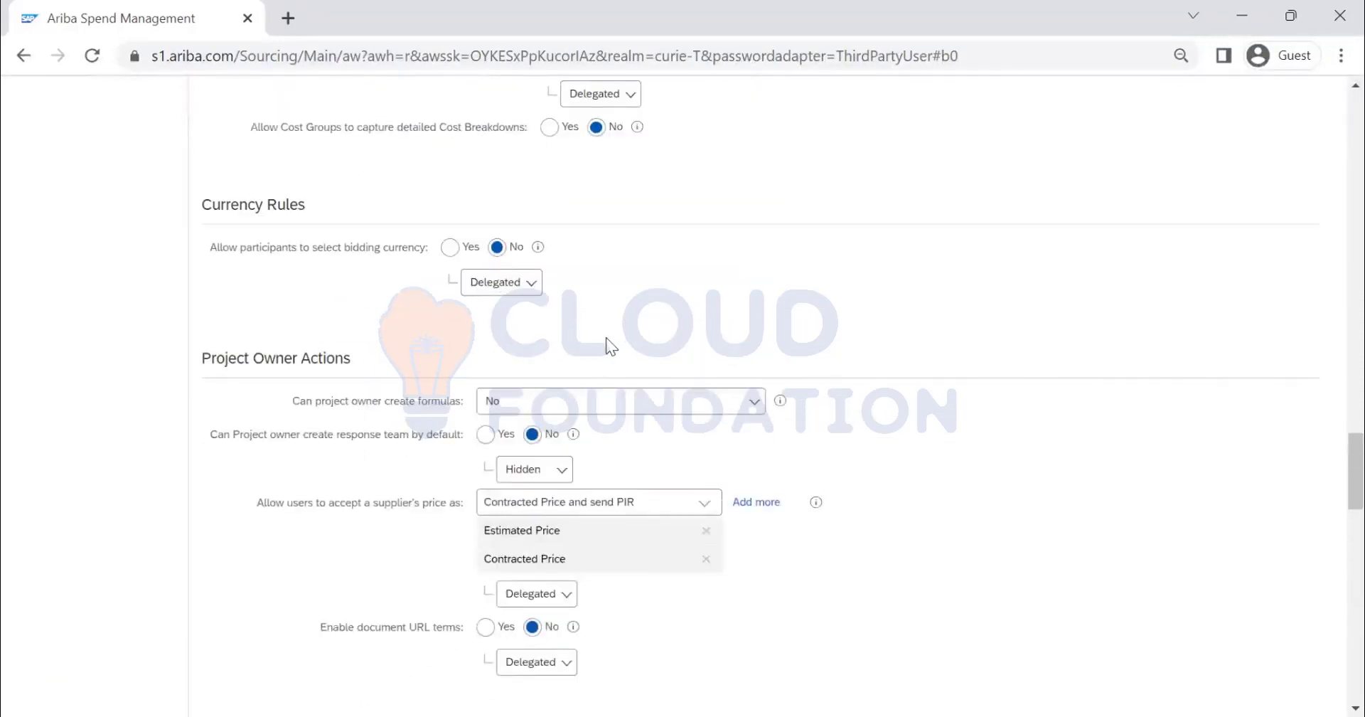
scroll(749, 348, up, 5)
scroll(746, 348, up, 12)
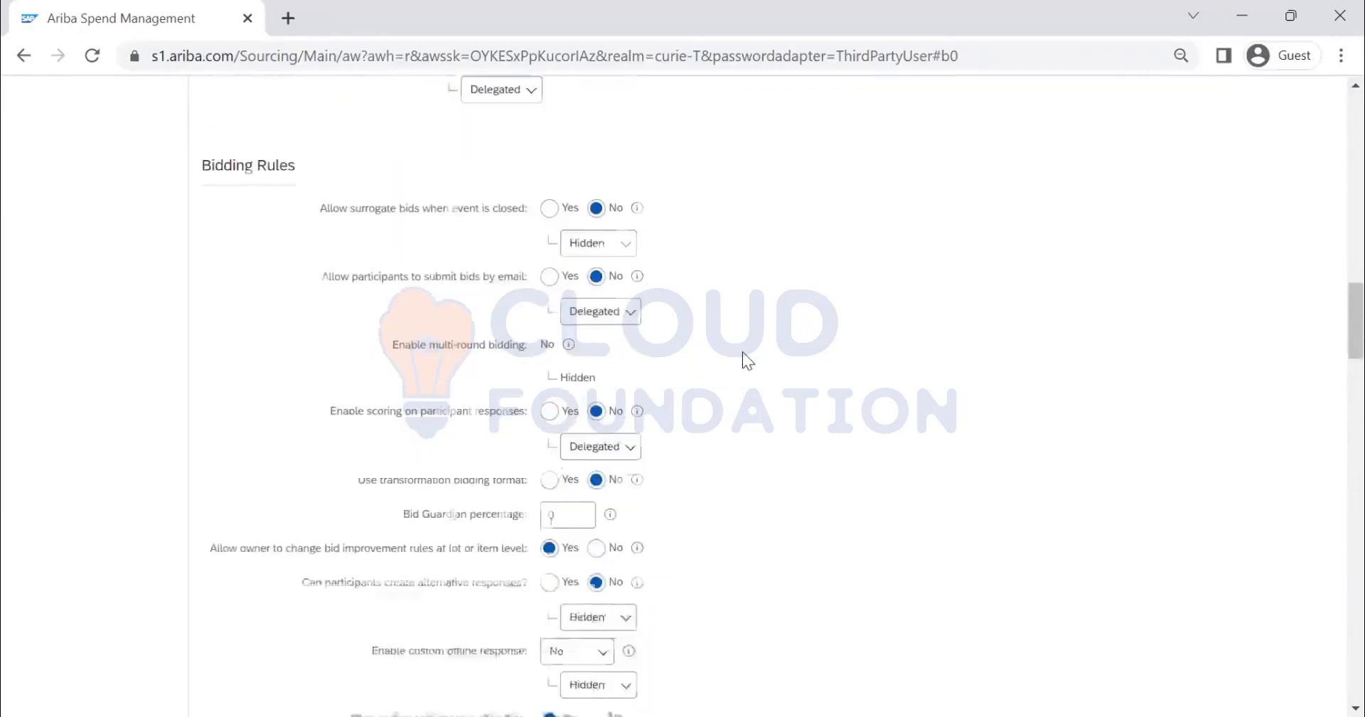
Step: Search the event rules page for OWNER, go through the matches, and try the phrase OWNER SEE
key(ctrl+f)
text(OWNER)
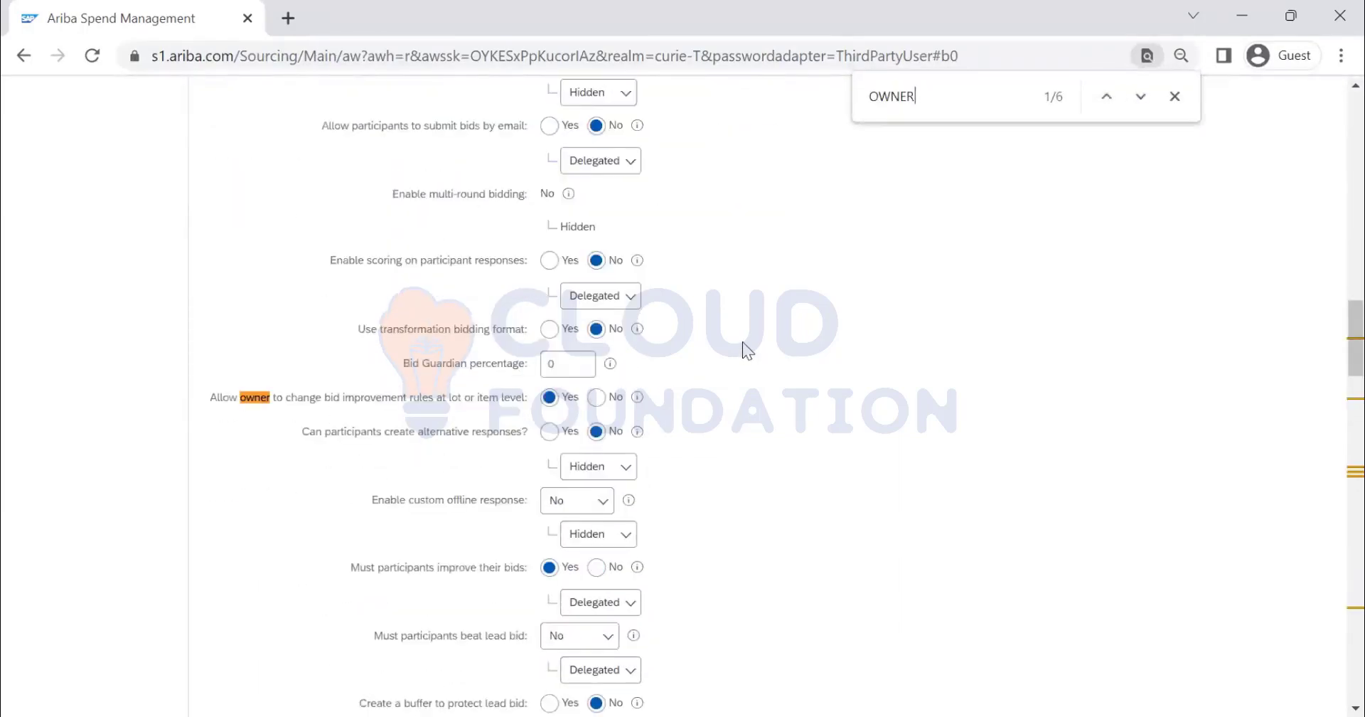
key(Return)
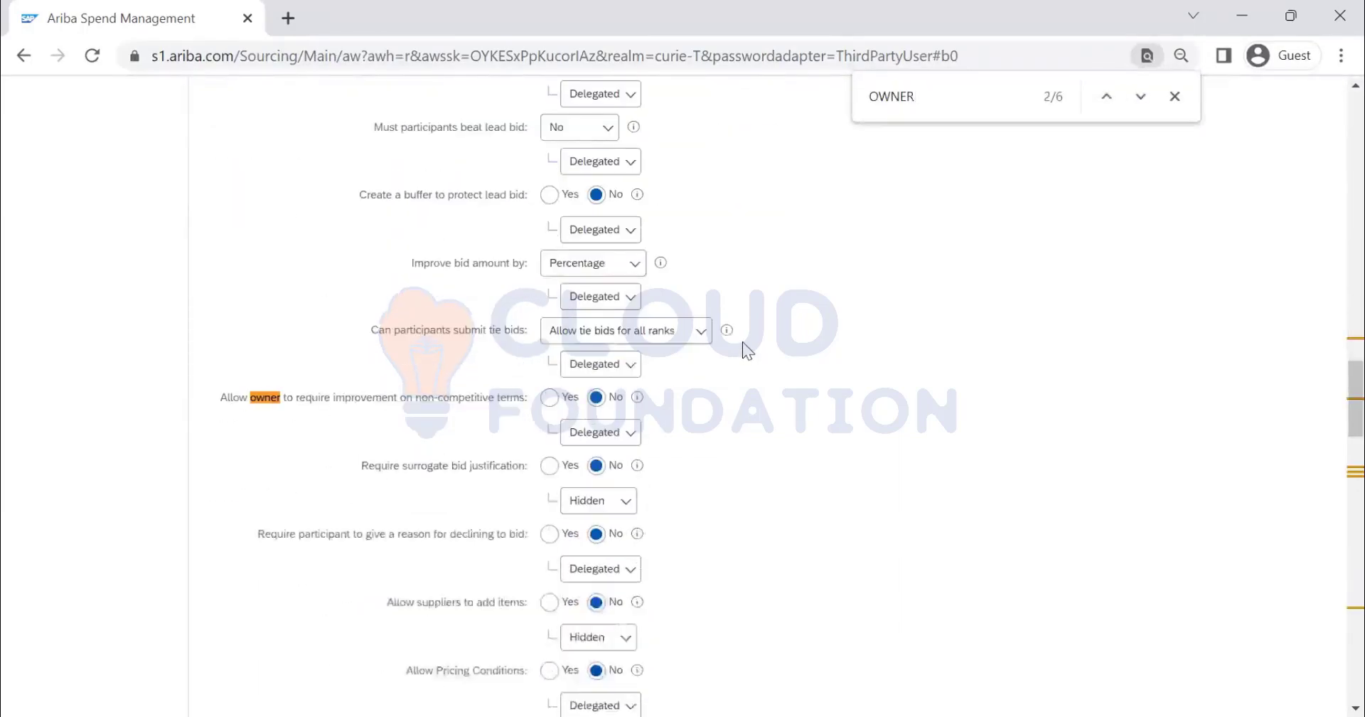
key(Return)
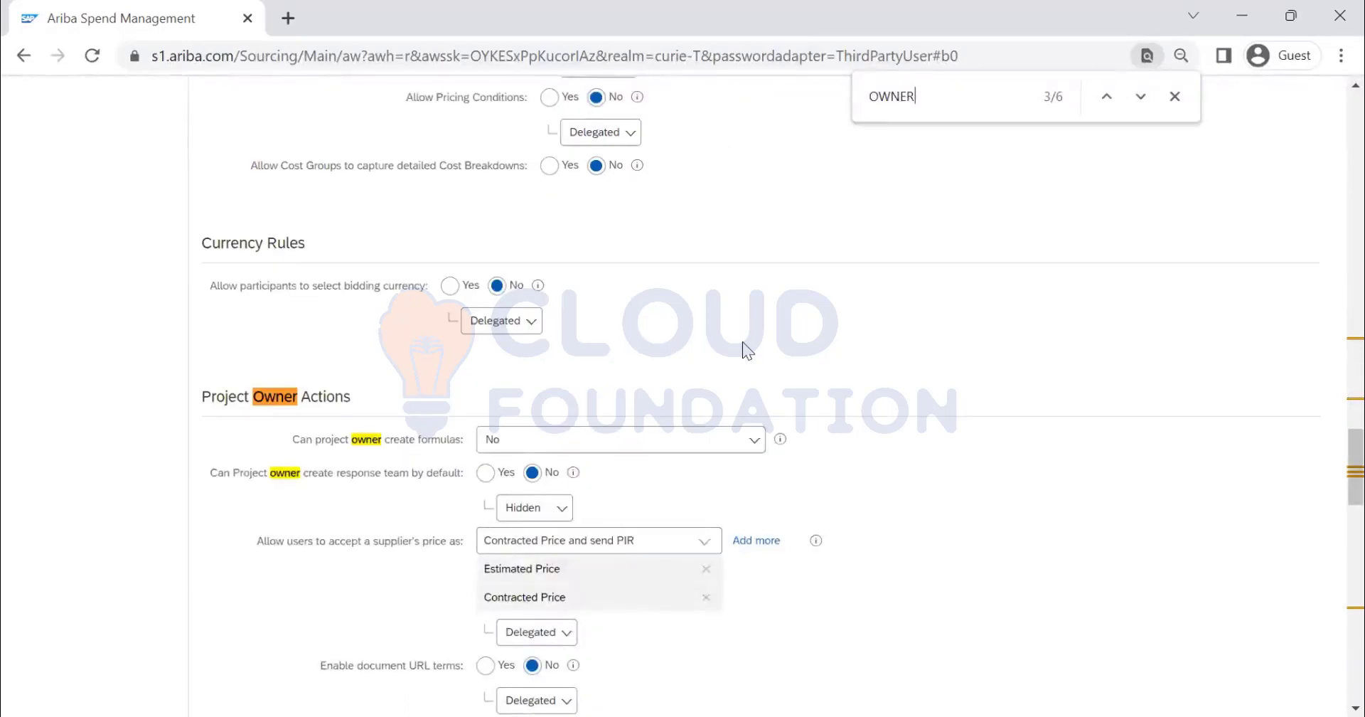
key(Return)
key(Return)
key(Return)
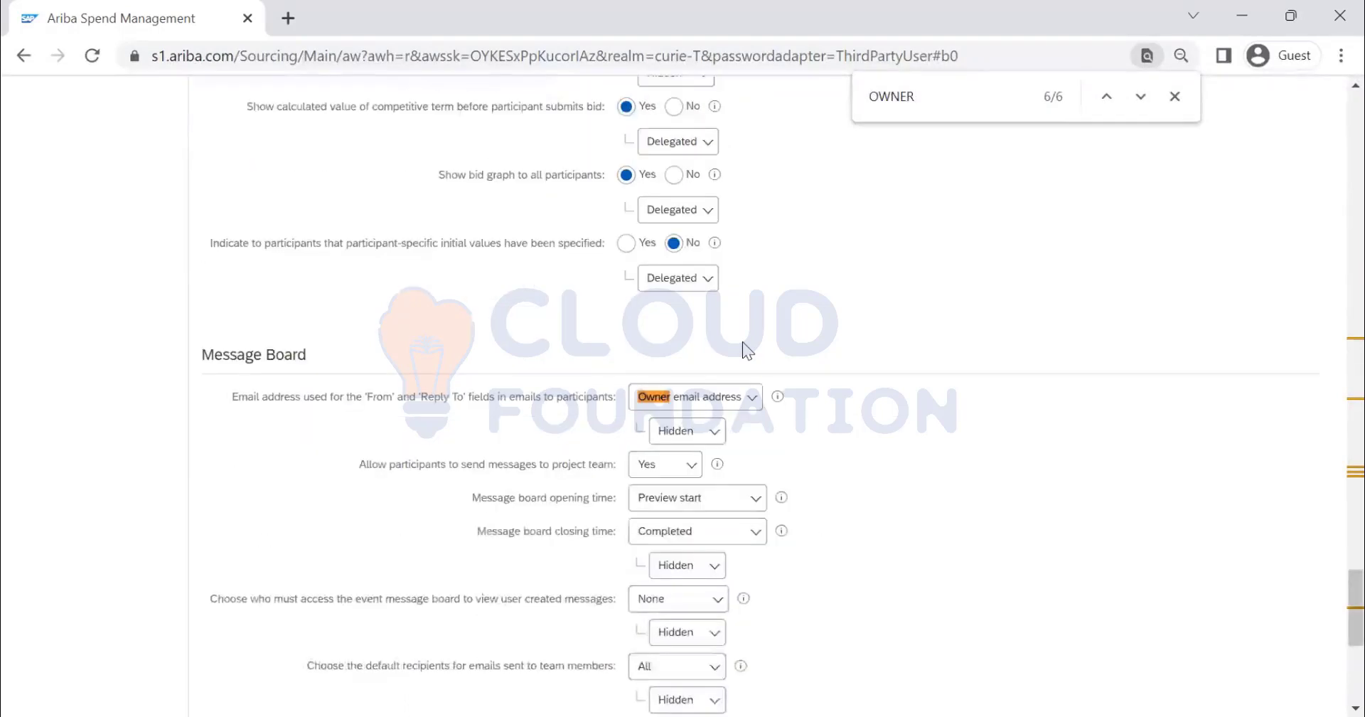
text(SEE)
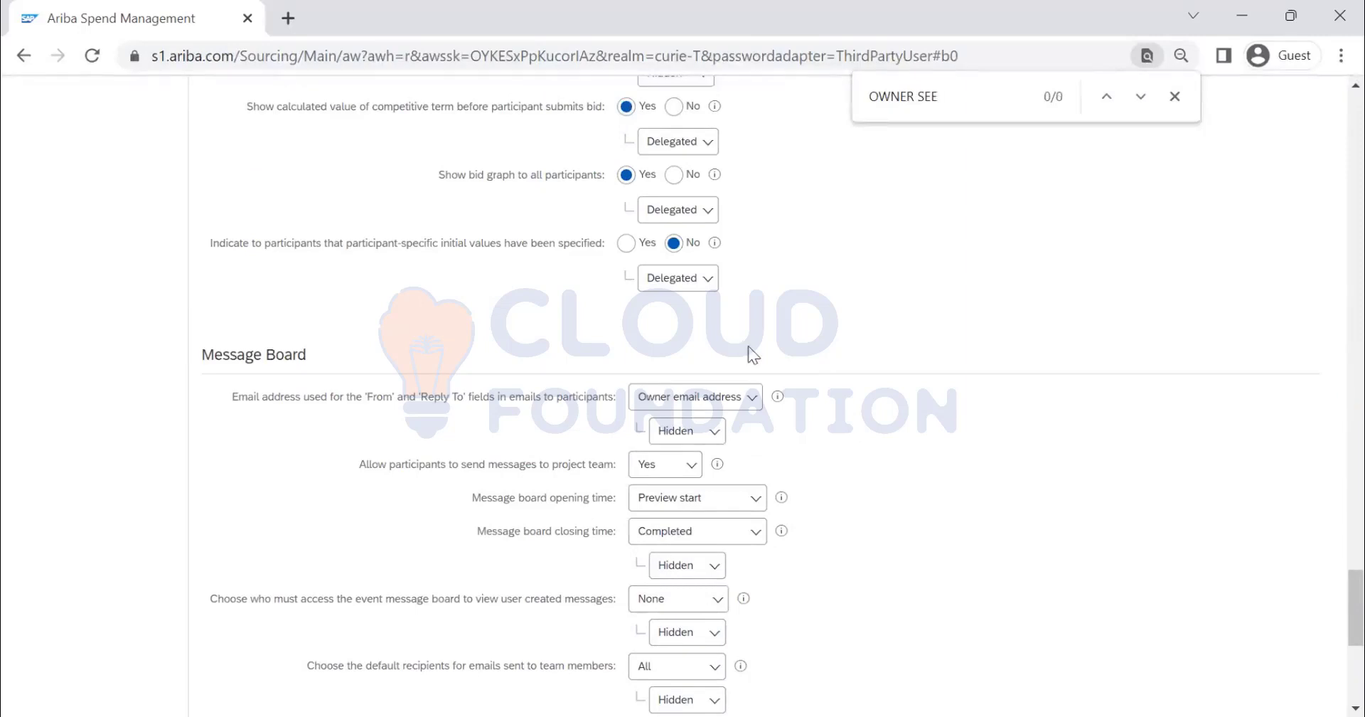
click(1173, 98)
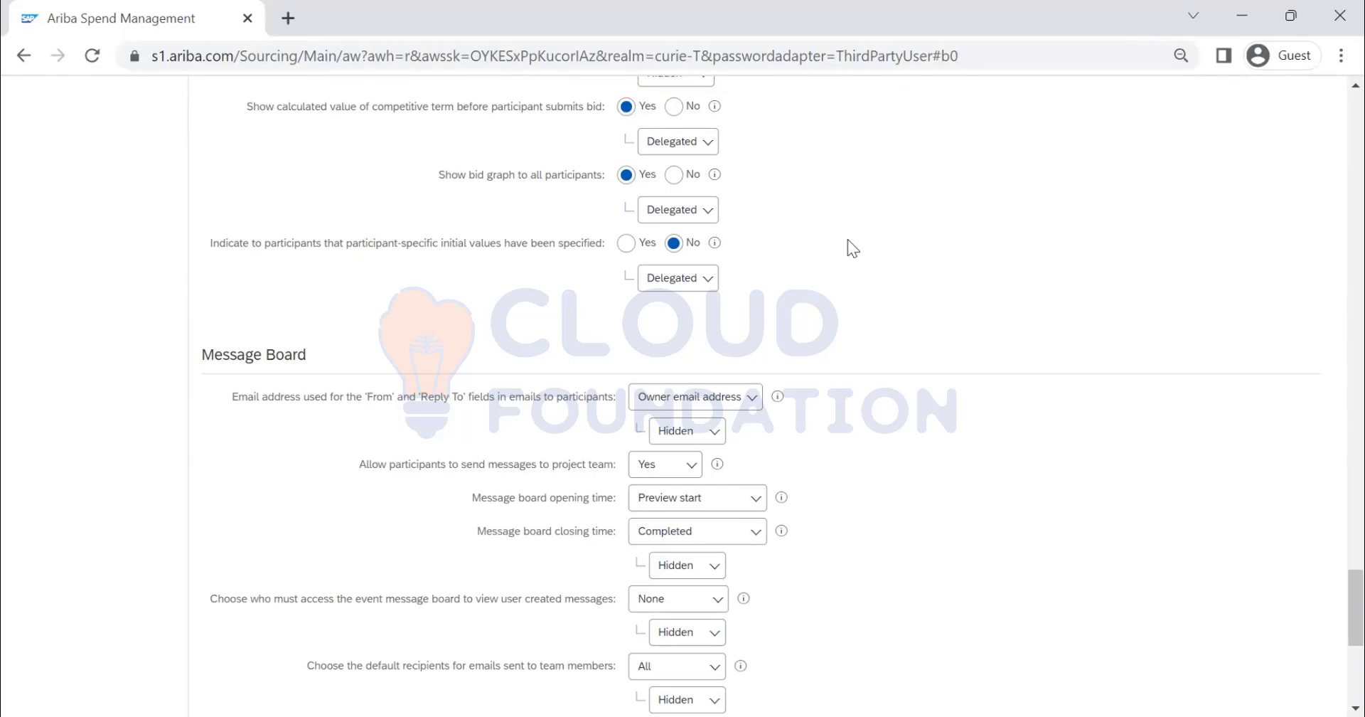
Step: Back in the timing rules, check the due date duration and make the Estimated Award Date rule Hidden
scroll(847, 249, up, 20)
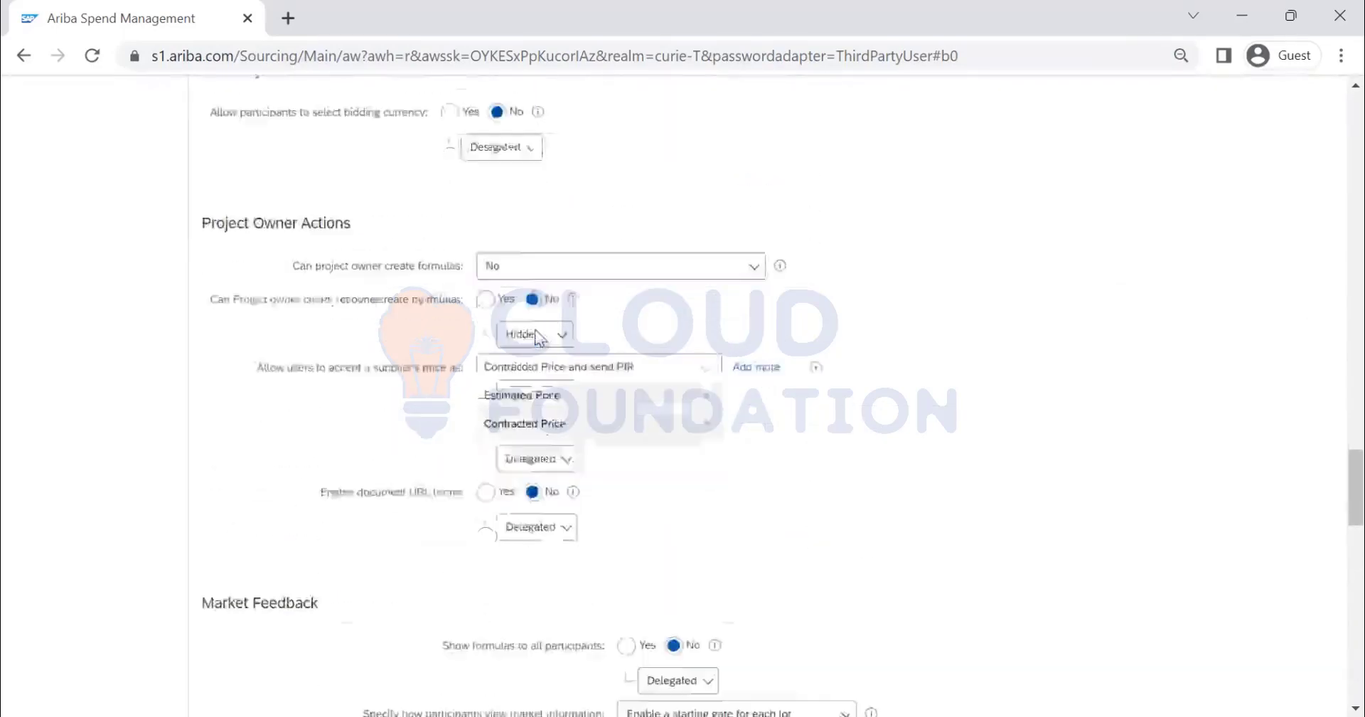
scroll(526, 352, up, 15)
scroll(381, 238, up, 5)
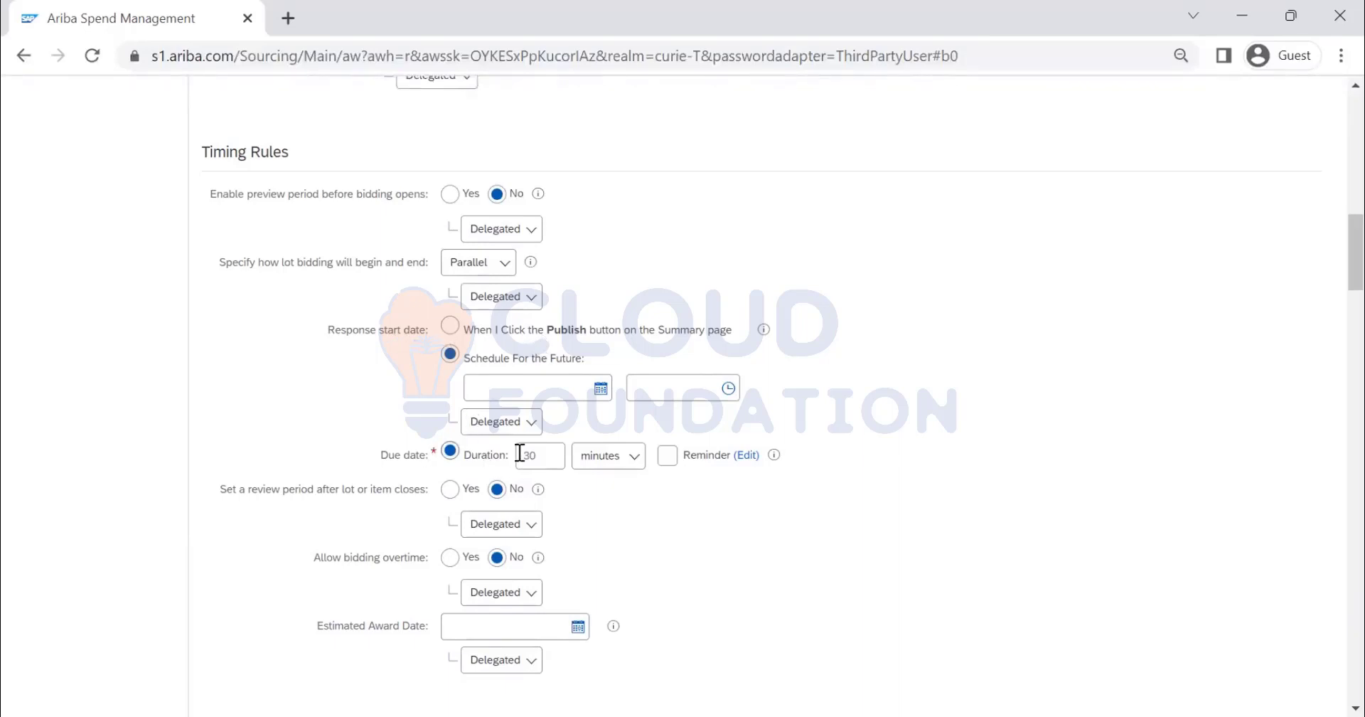
scroll(510, 540, down, 2)
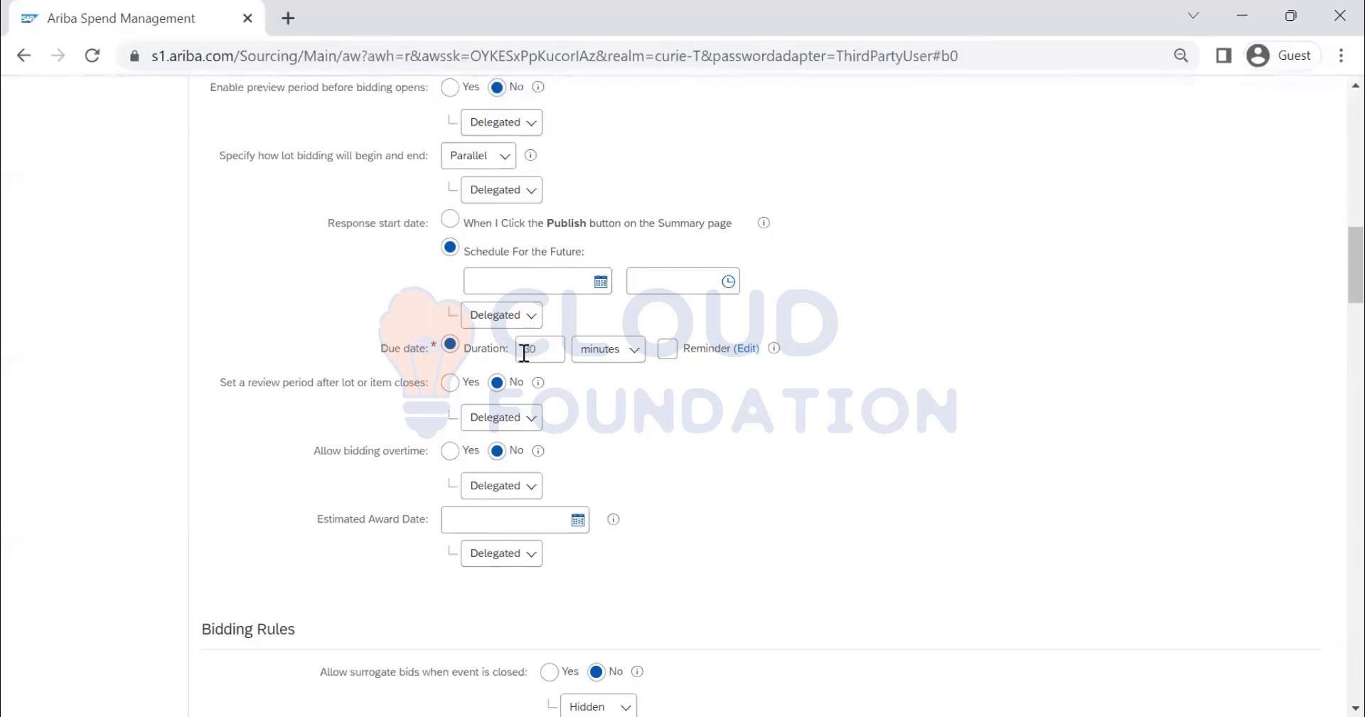
drag(524, 349, 536, 364)
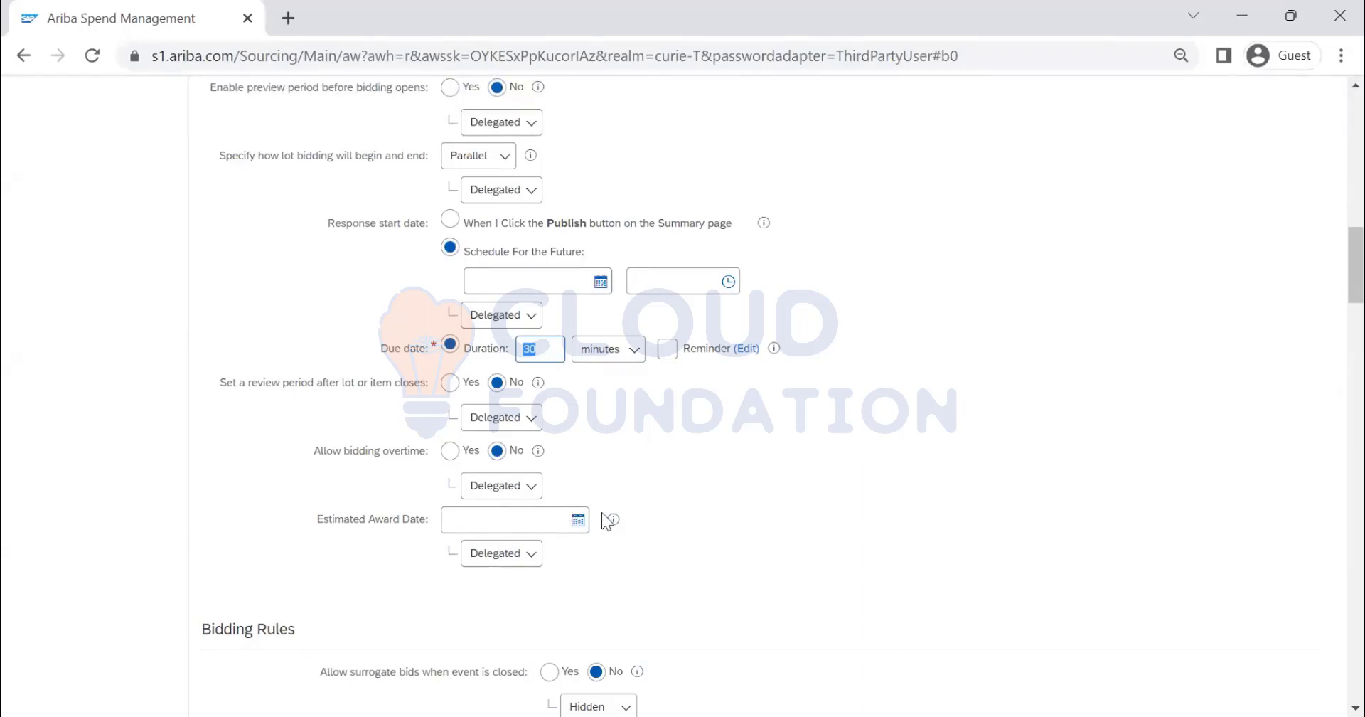
scroll(508, 462, down, 3)
click(505, 449)
click(508, 531)
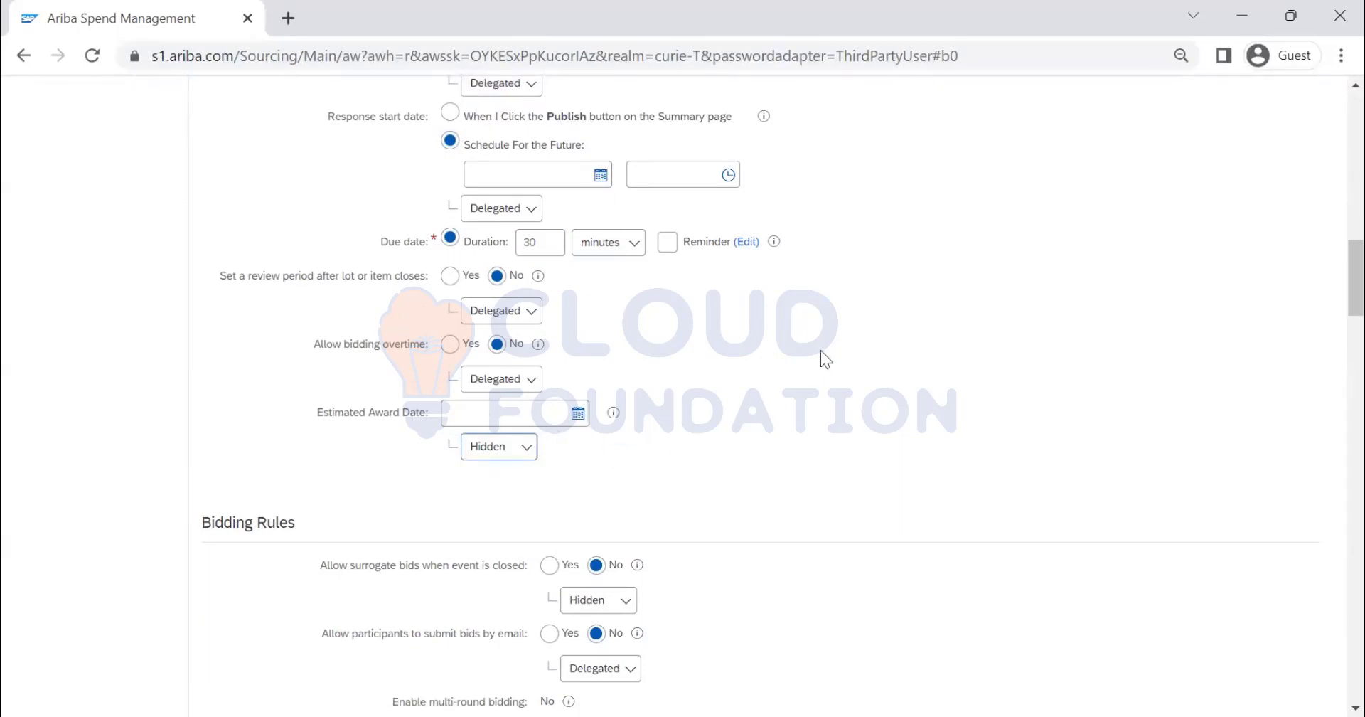
Step: In the bidding rules, allow surrogate bids when the event is closed and make the rule for submitting bids by email Hidden
scroll(817, 359, down, 4)
scroll(817, 359, up, 10)
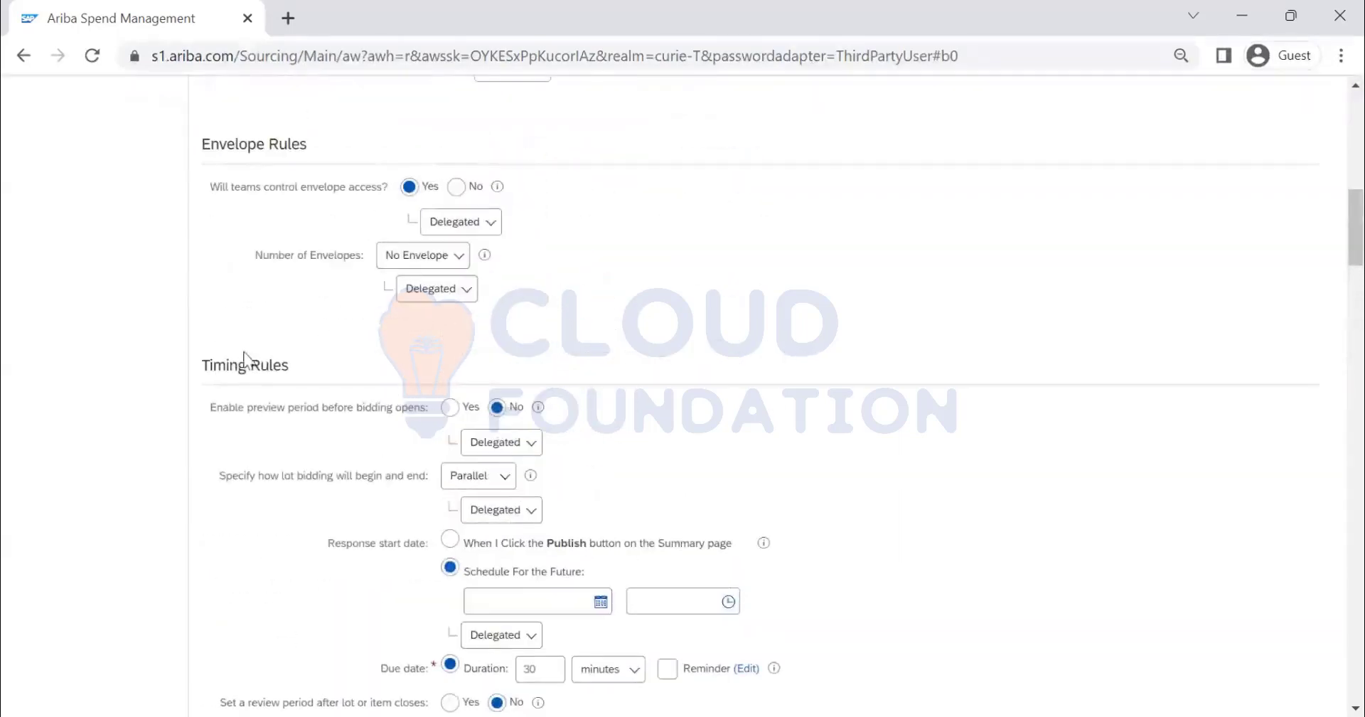
scroll(253, 375, down, 9)
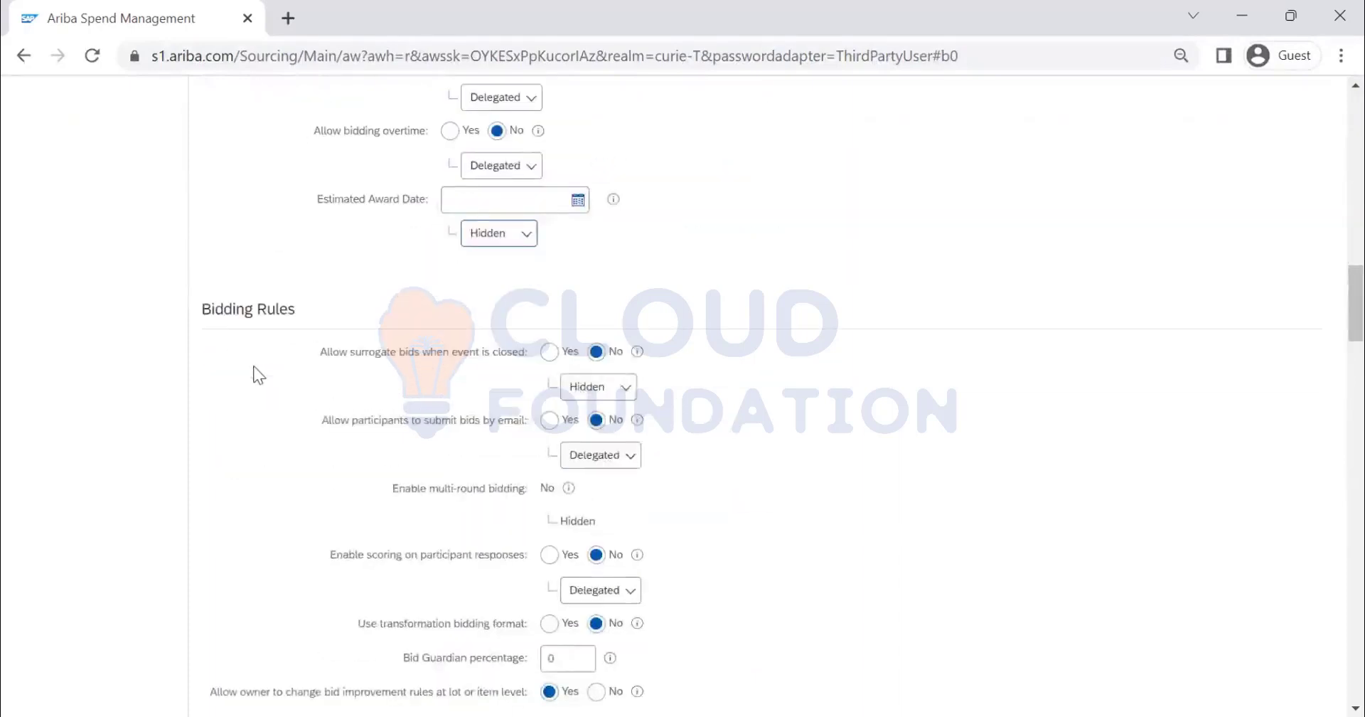
scroll(256, 369, down, 2)
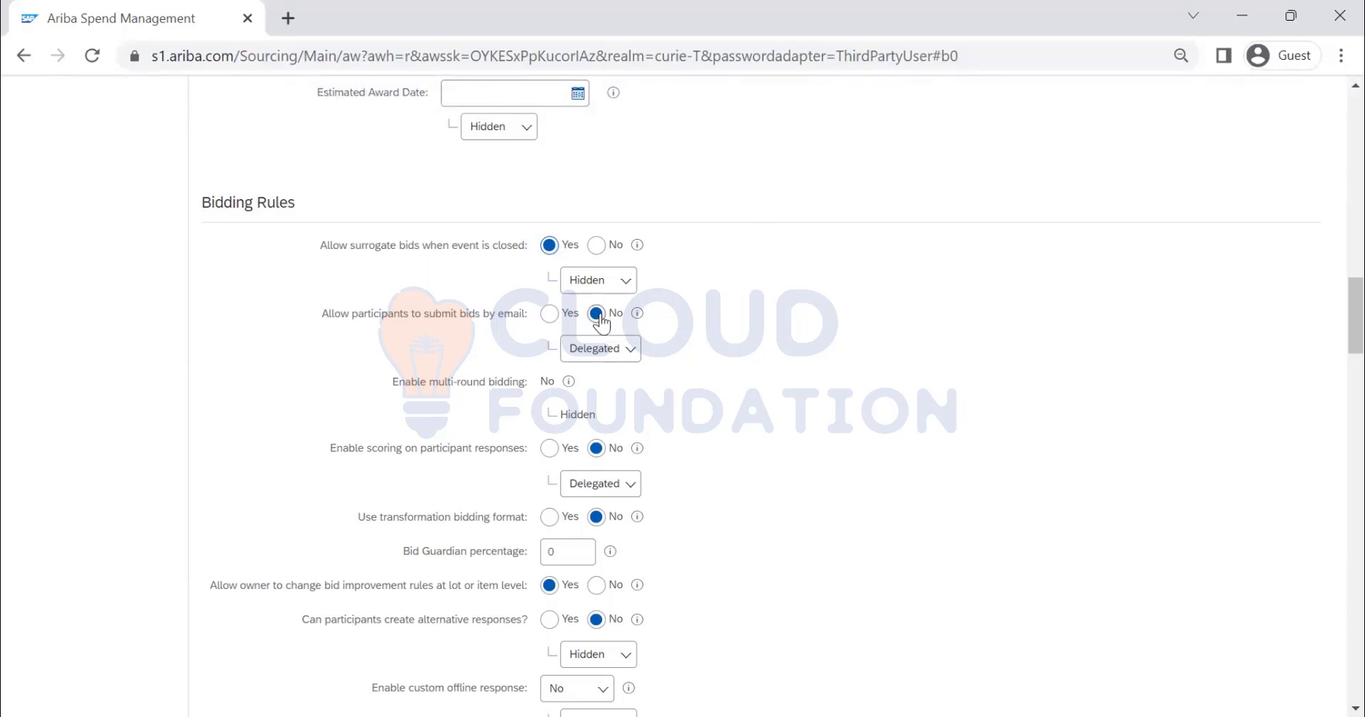
click(617, 355)
click(596, 431)
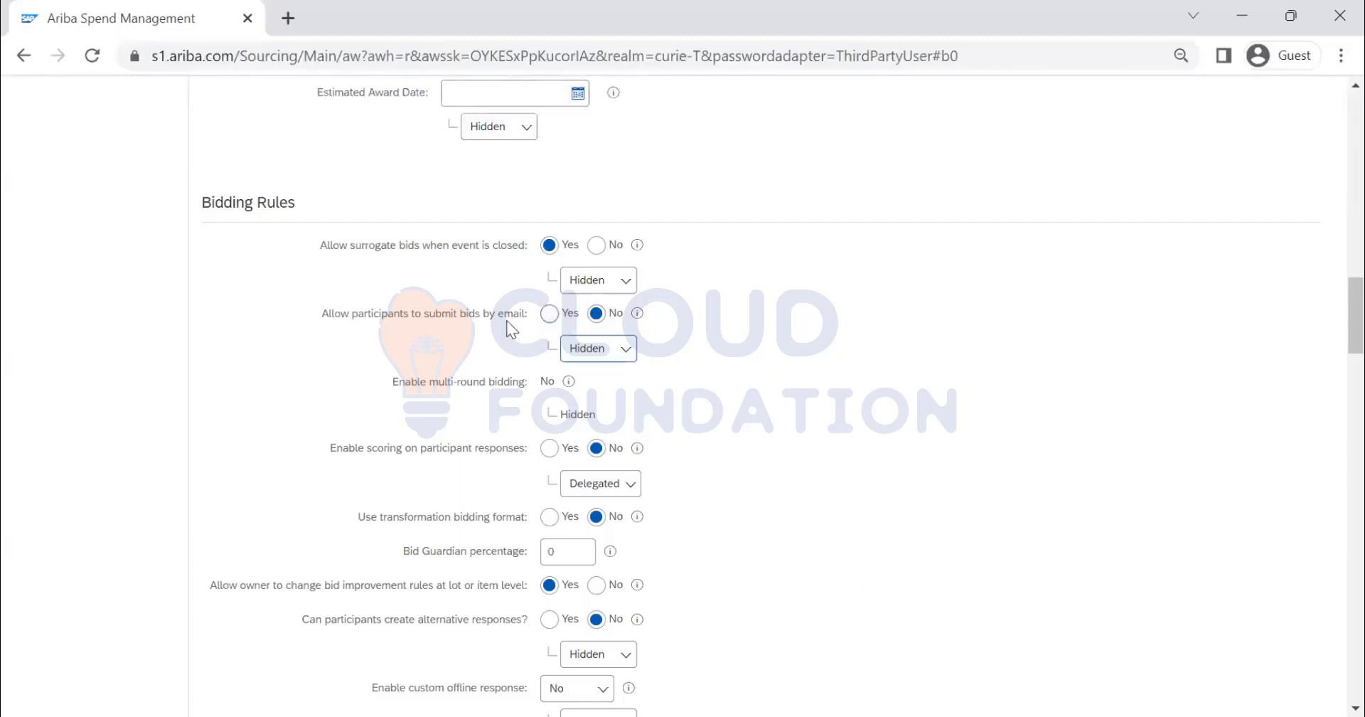
Step: In the bidding rules, make the rule on whether participants can create alternative responses Delegated
scroll(731, 319, down, 1)
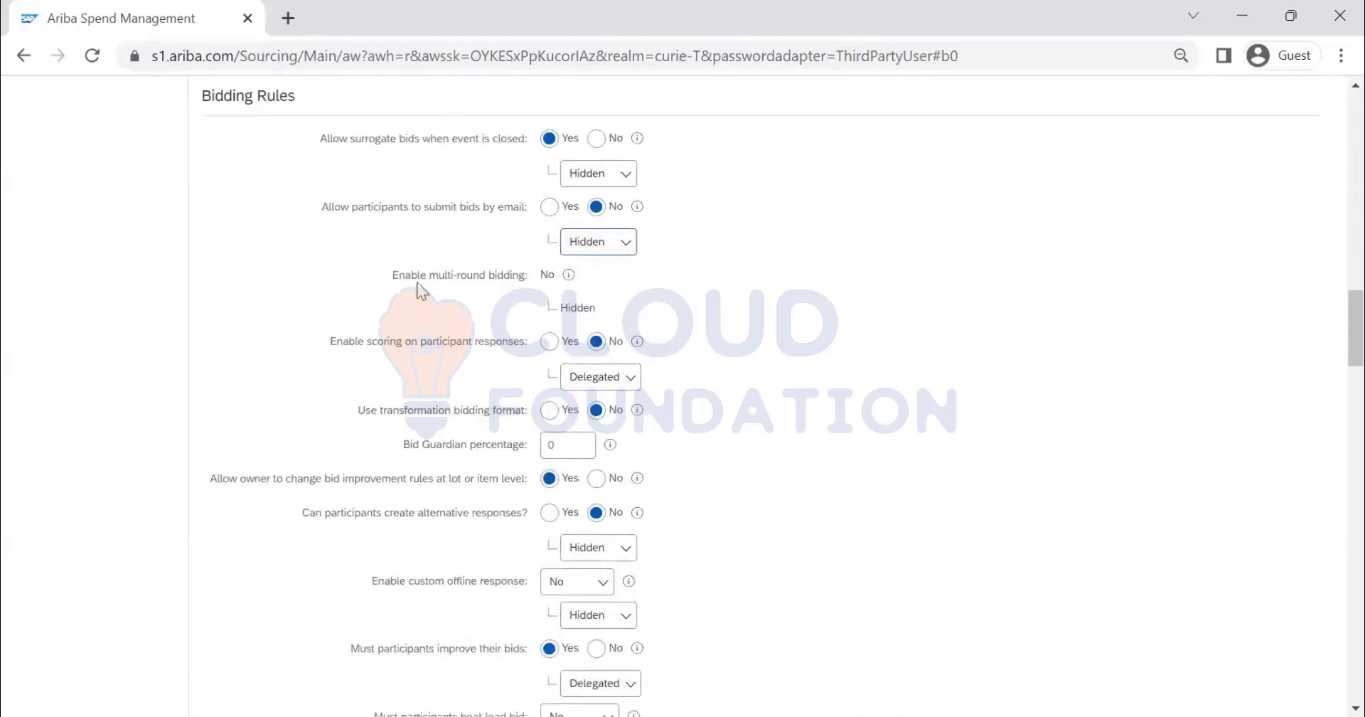
scroll(627, 302, down, 1)
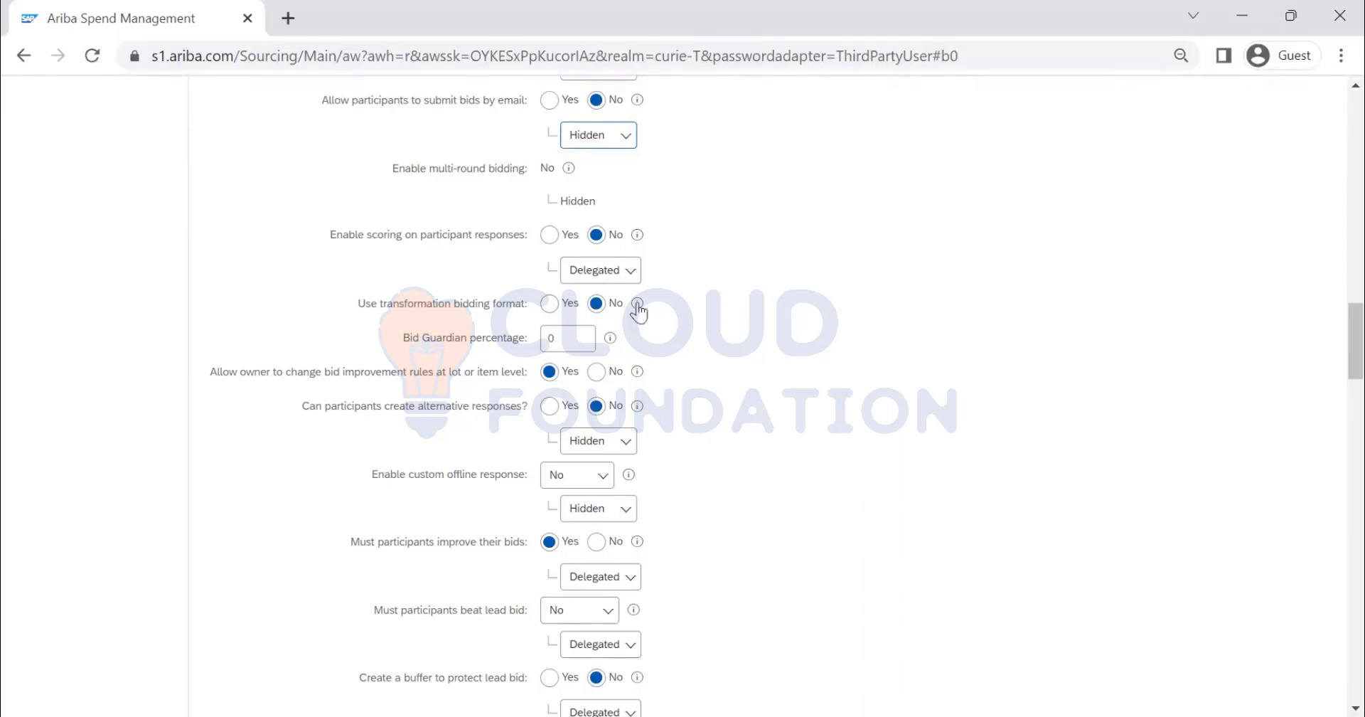
mouse_move(639, 311)
scroll(654, 383, down, 2)
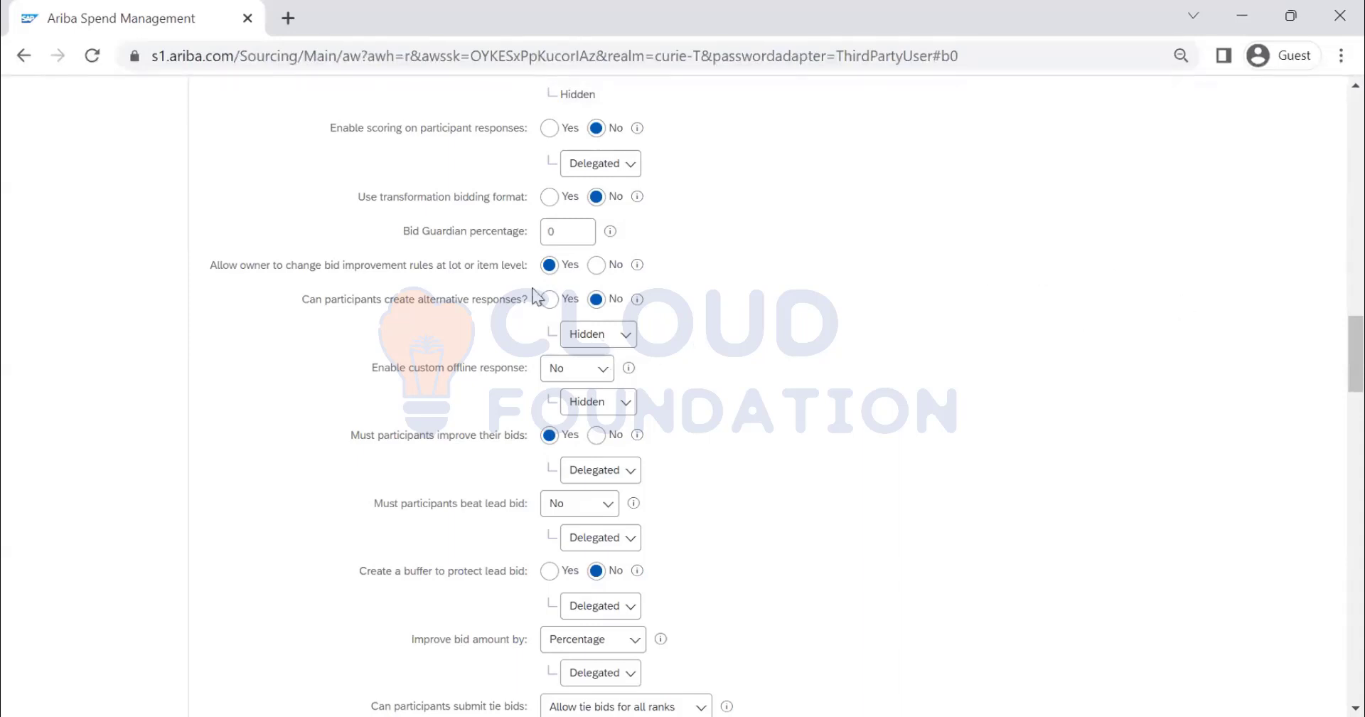
click(623, 337)
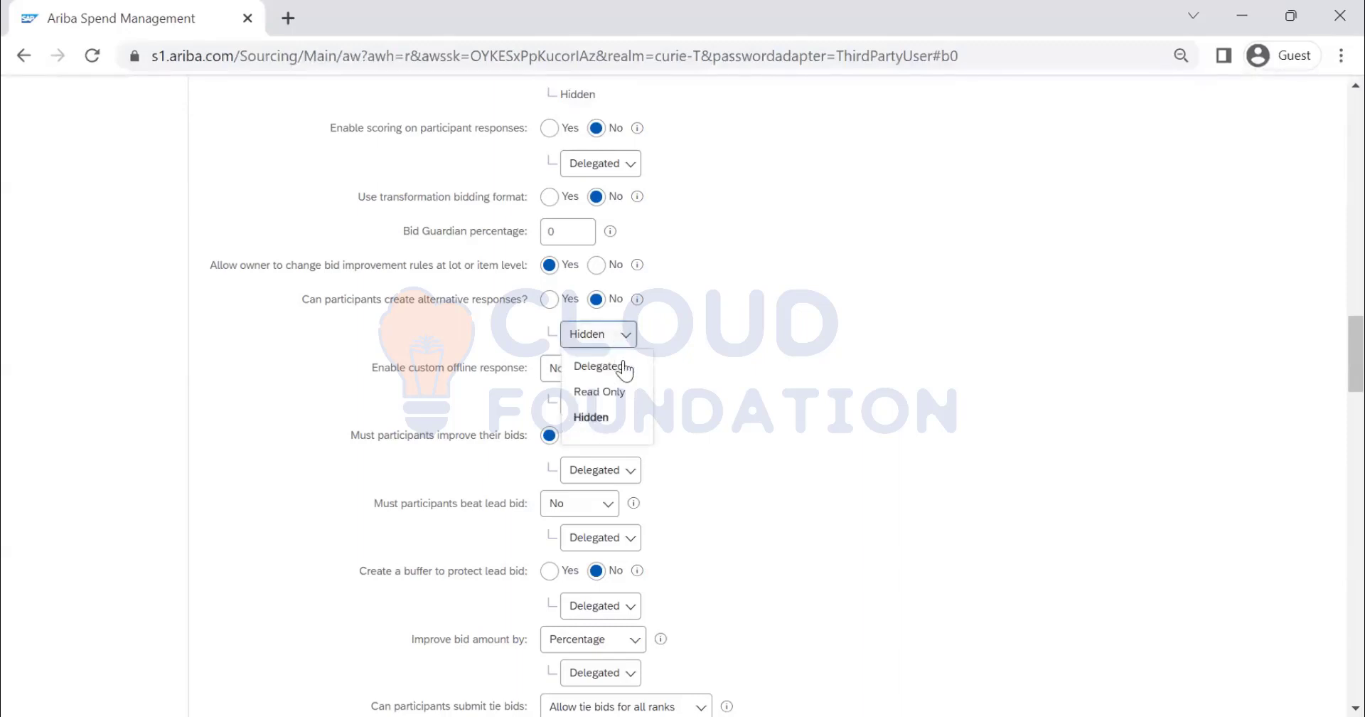
click(624, 366)
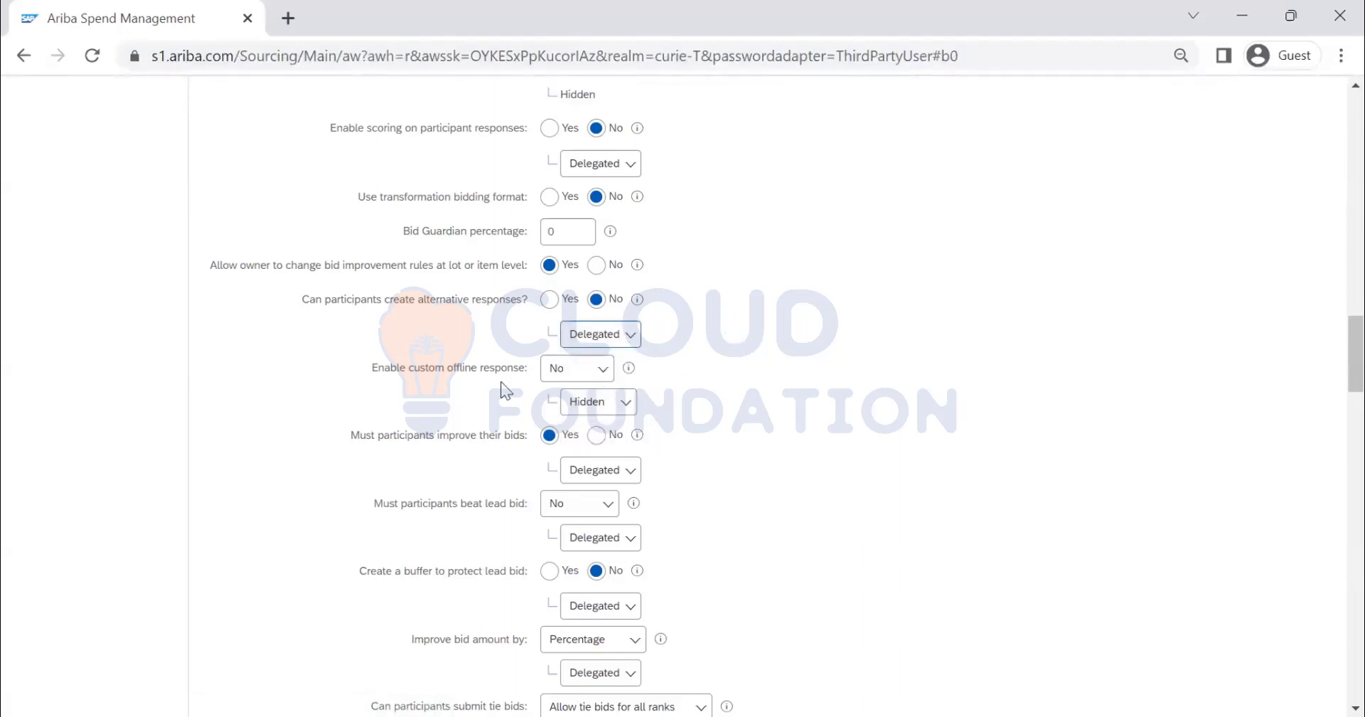
Step: Set the Improve bid amount by bidding rule to Nominal amount
scroll(538, 377, down, 3)
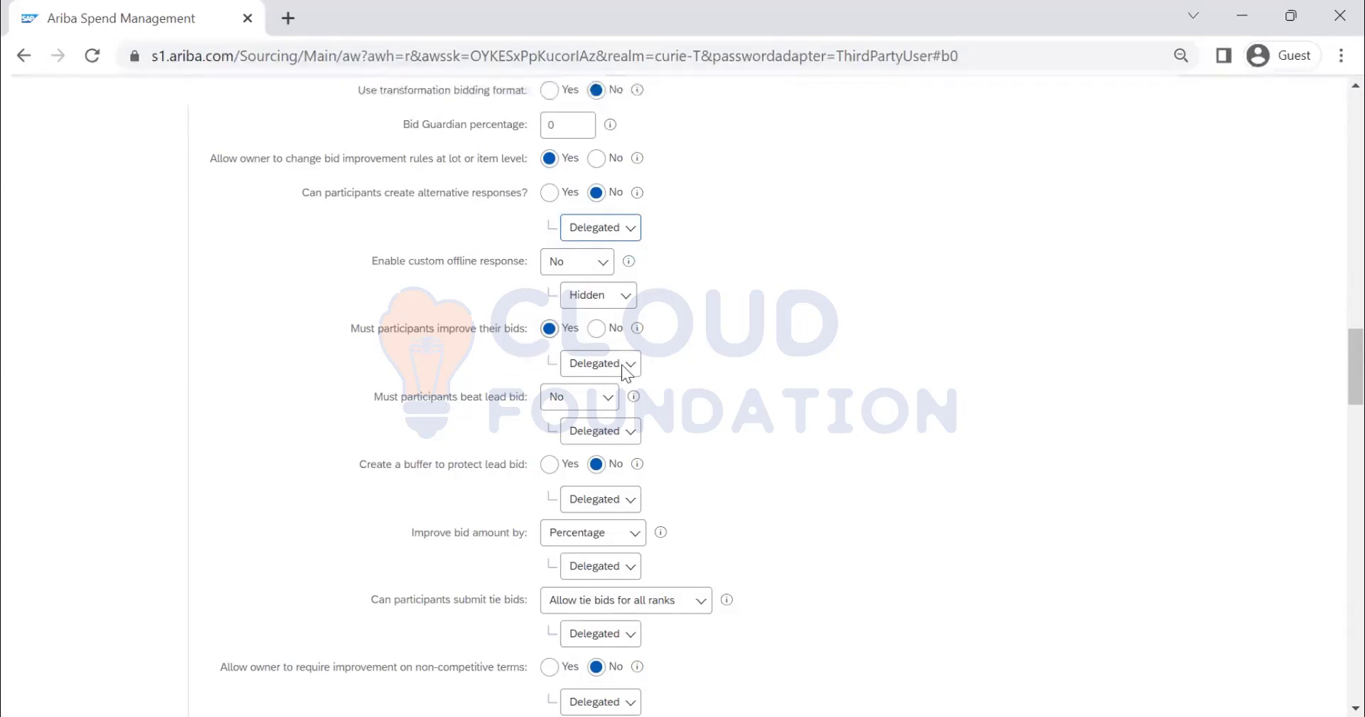
scroll(432, 333, down, 1)
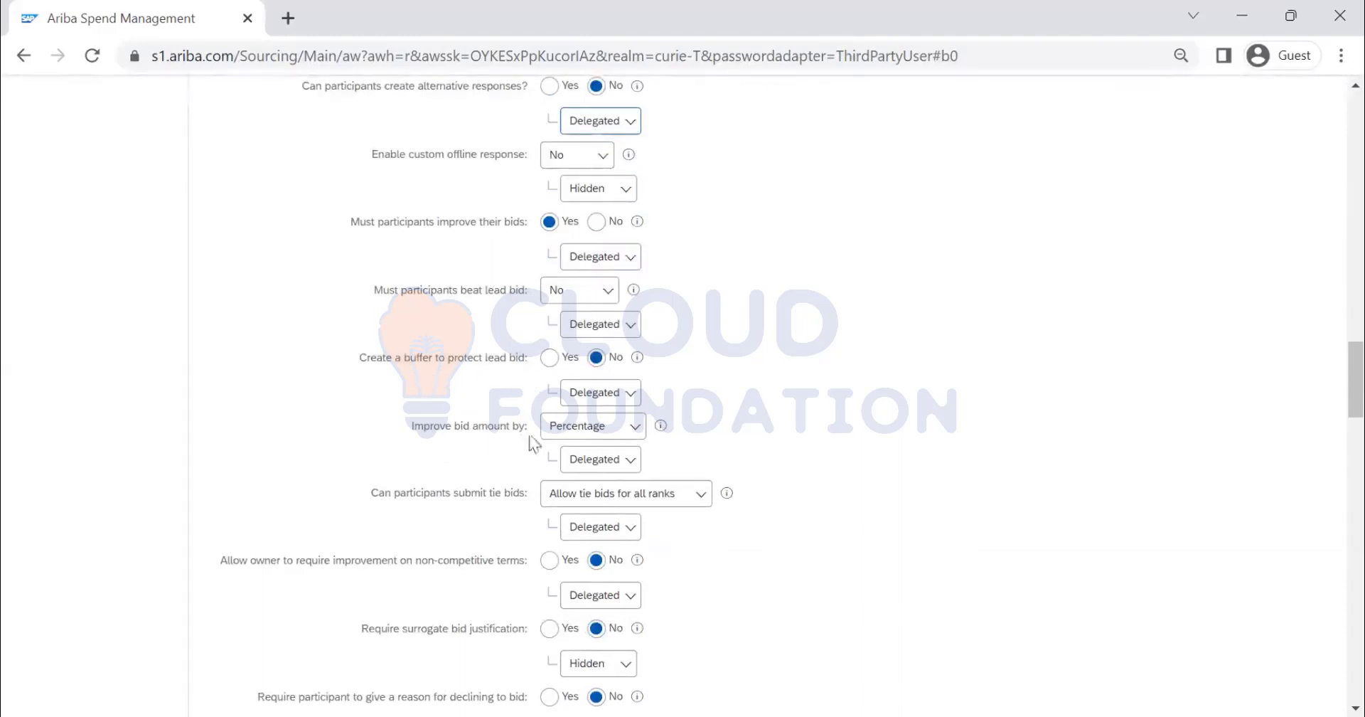
scroll(530, 434, down, 1)
click(597, 324)
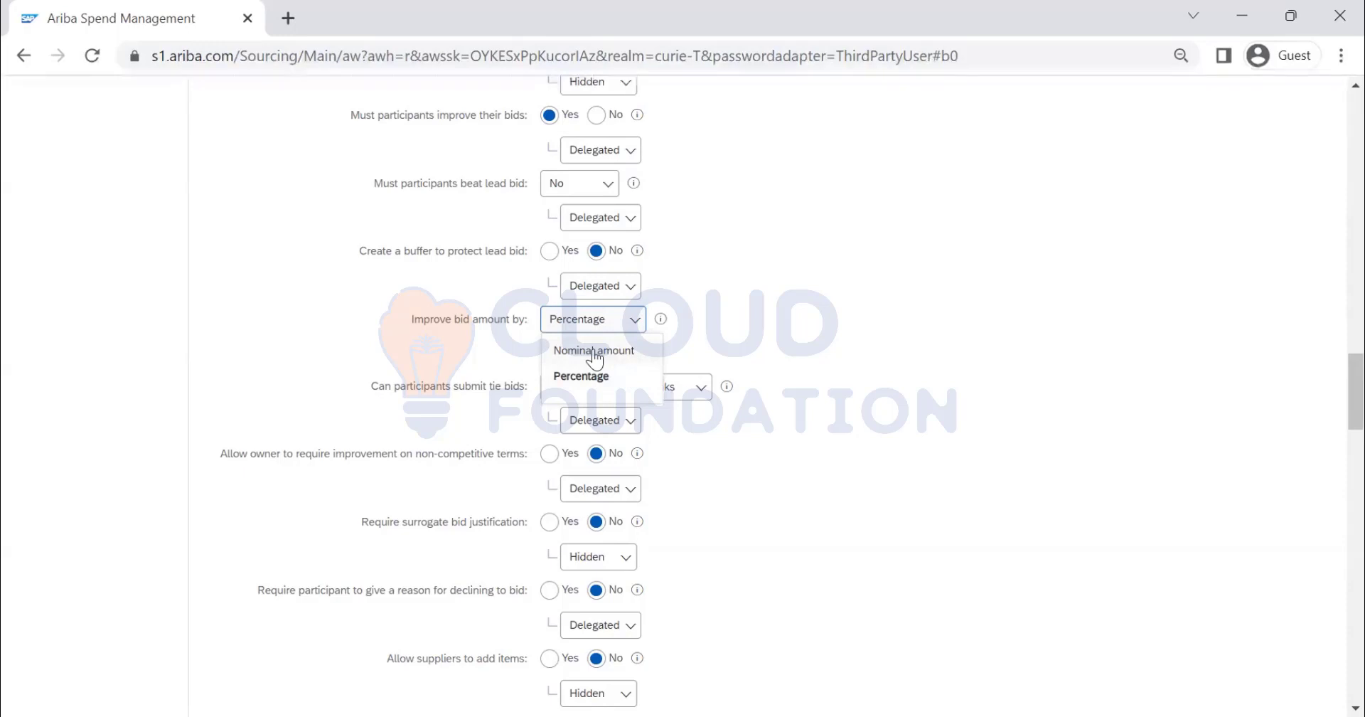
click(595, 352)
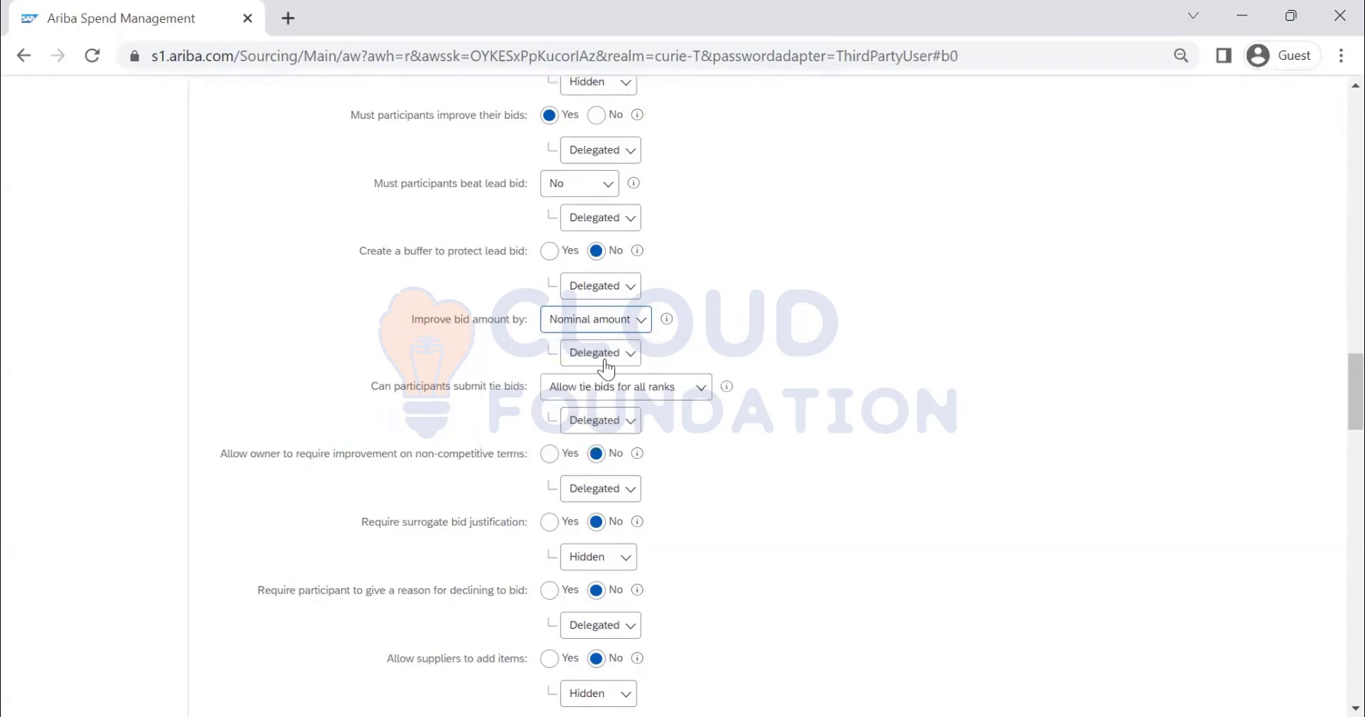
Step: Review the remaining bidding rules, from tie bids to cost groups, and the currency rules
scroll(606, 368, down, 1)
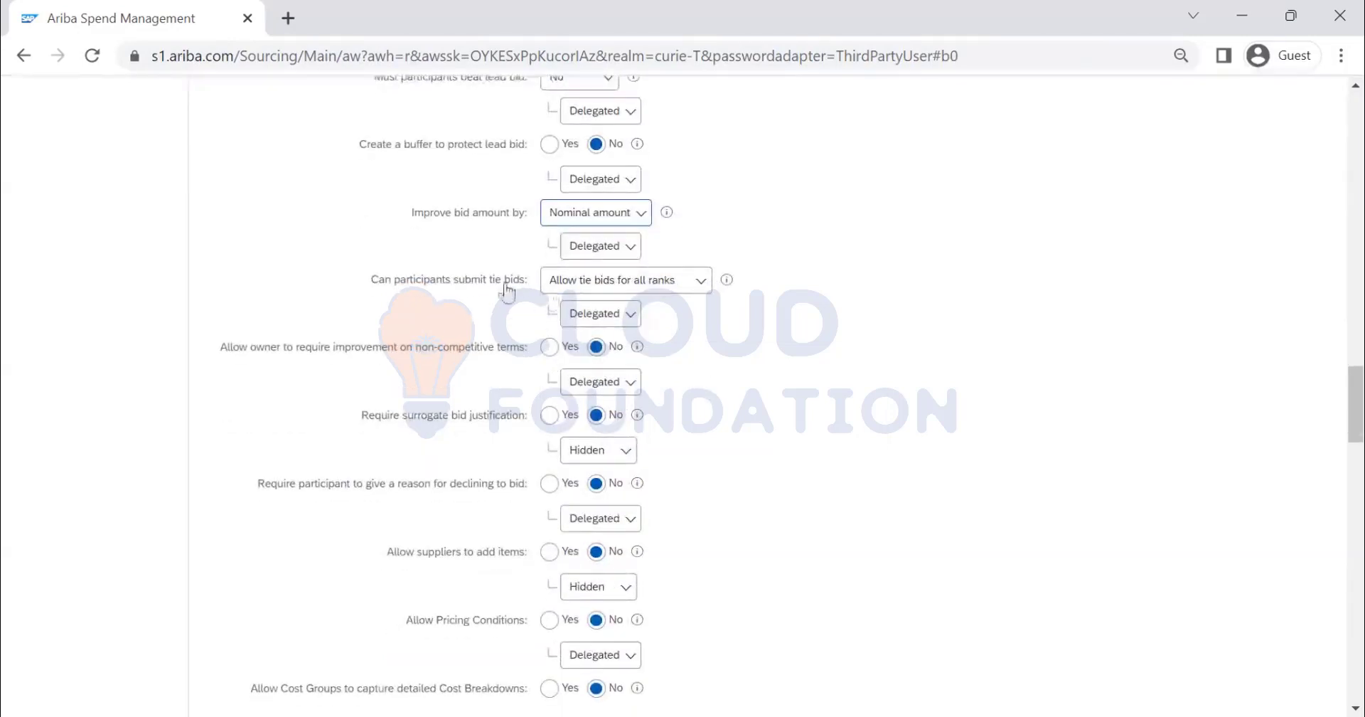
scroll(540, 370, down, 1)
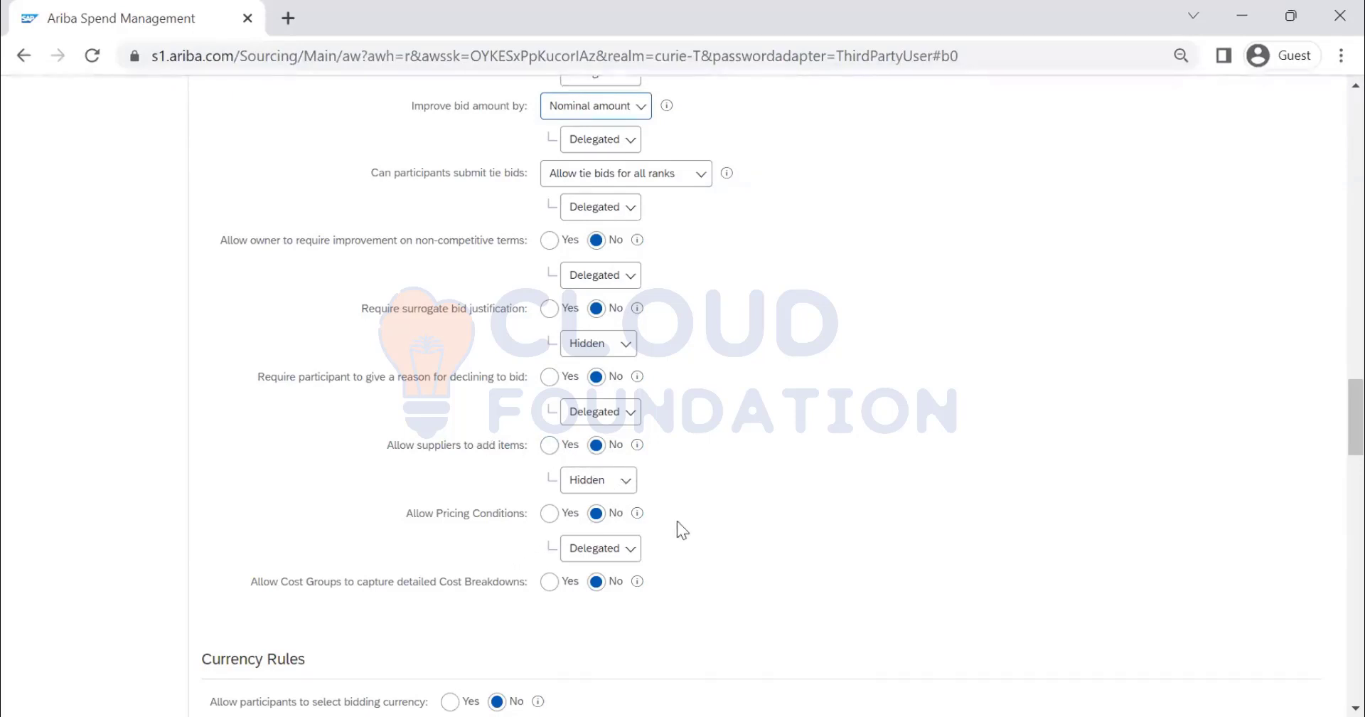
scroll(473, 587, up, 7)
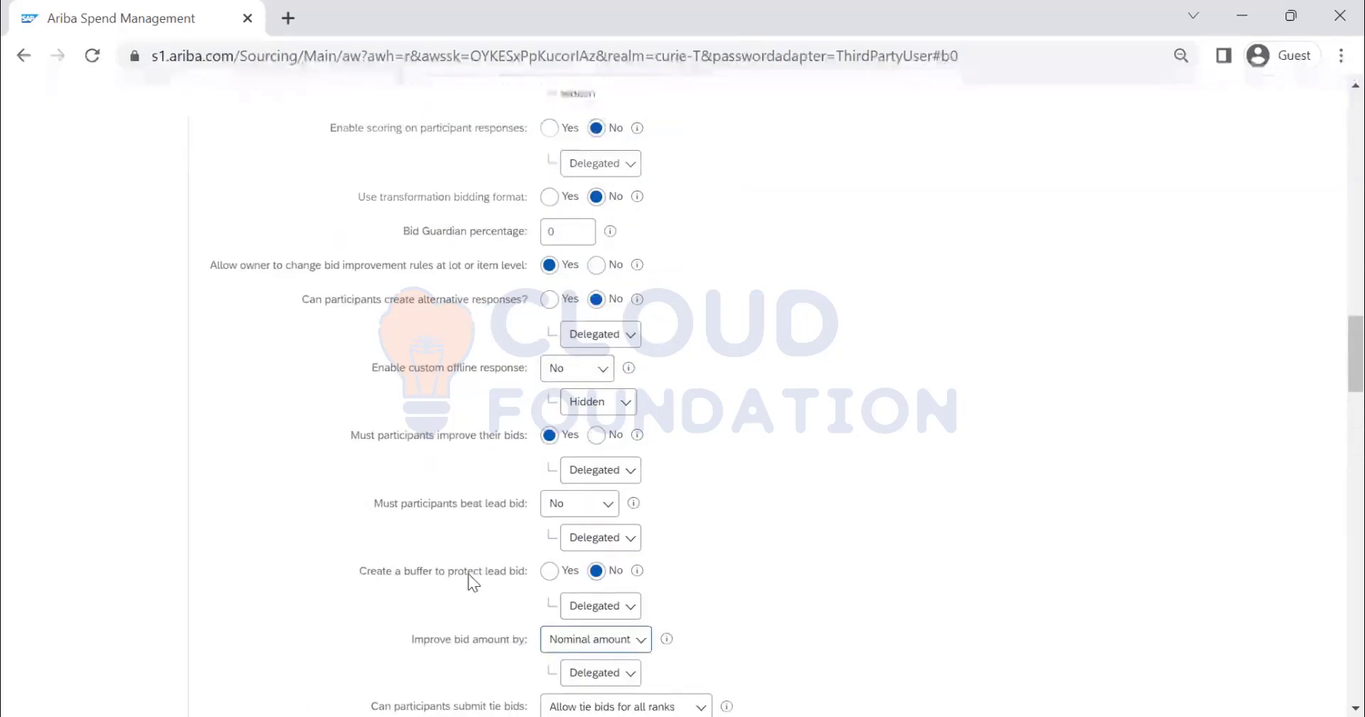
scroll(471, 583, up, 7)
scroll(301, 473, down, 15)
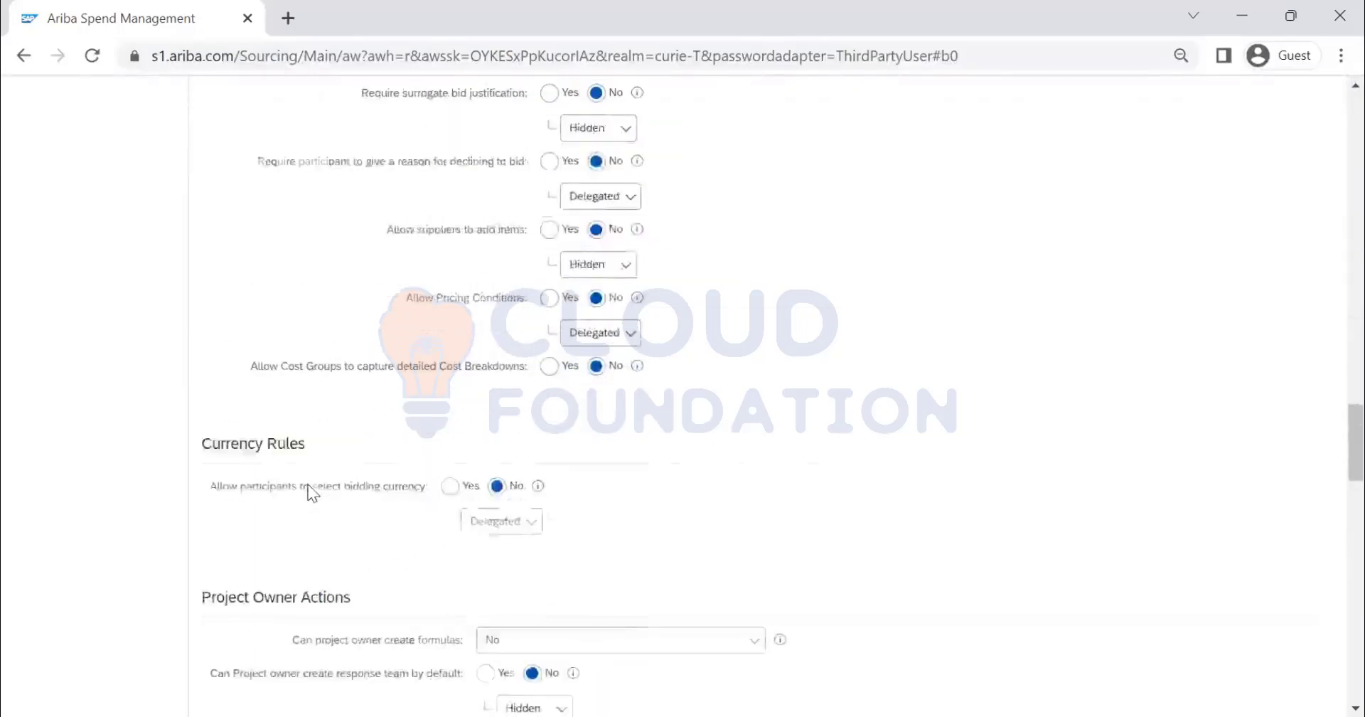
scroll(310, 490, down, 5)
scroll(274, 366, up, 2)
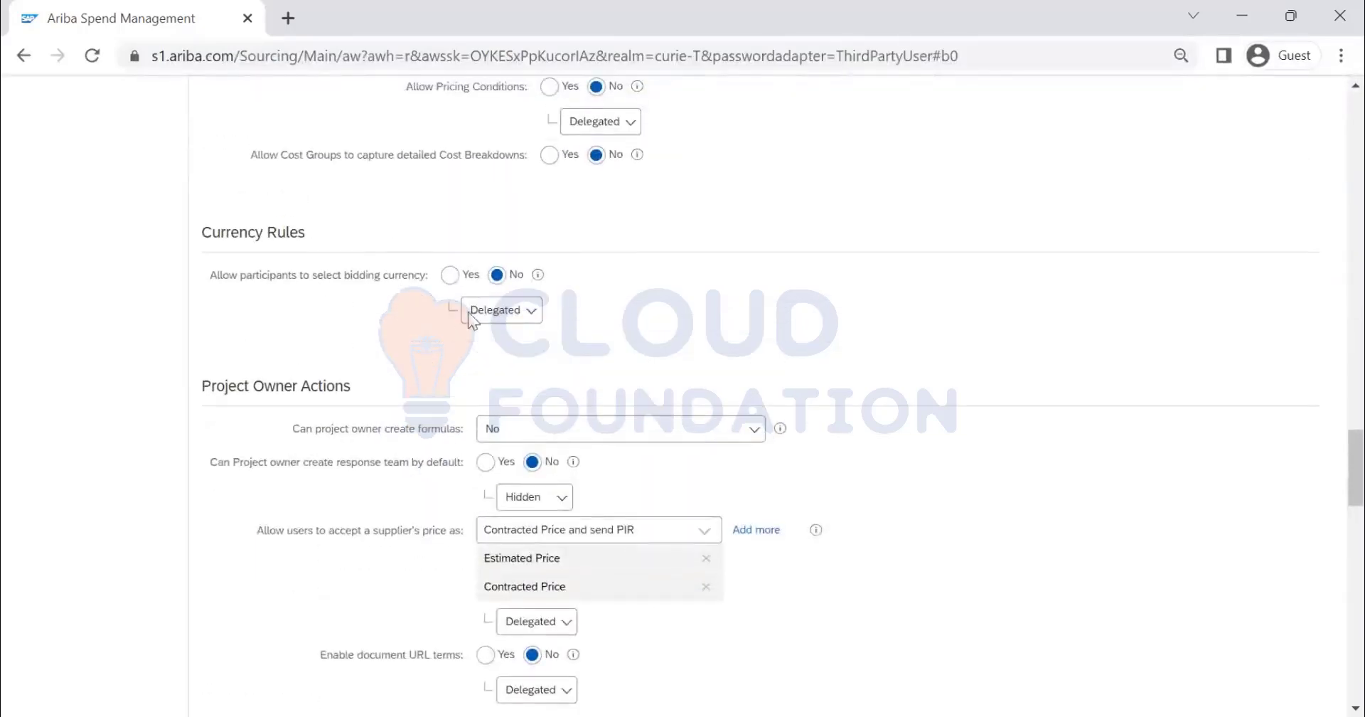
scroll(564, 335, down, 3)
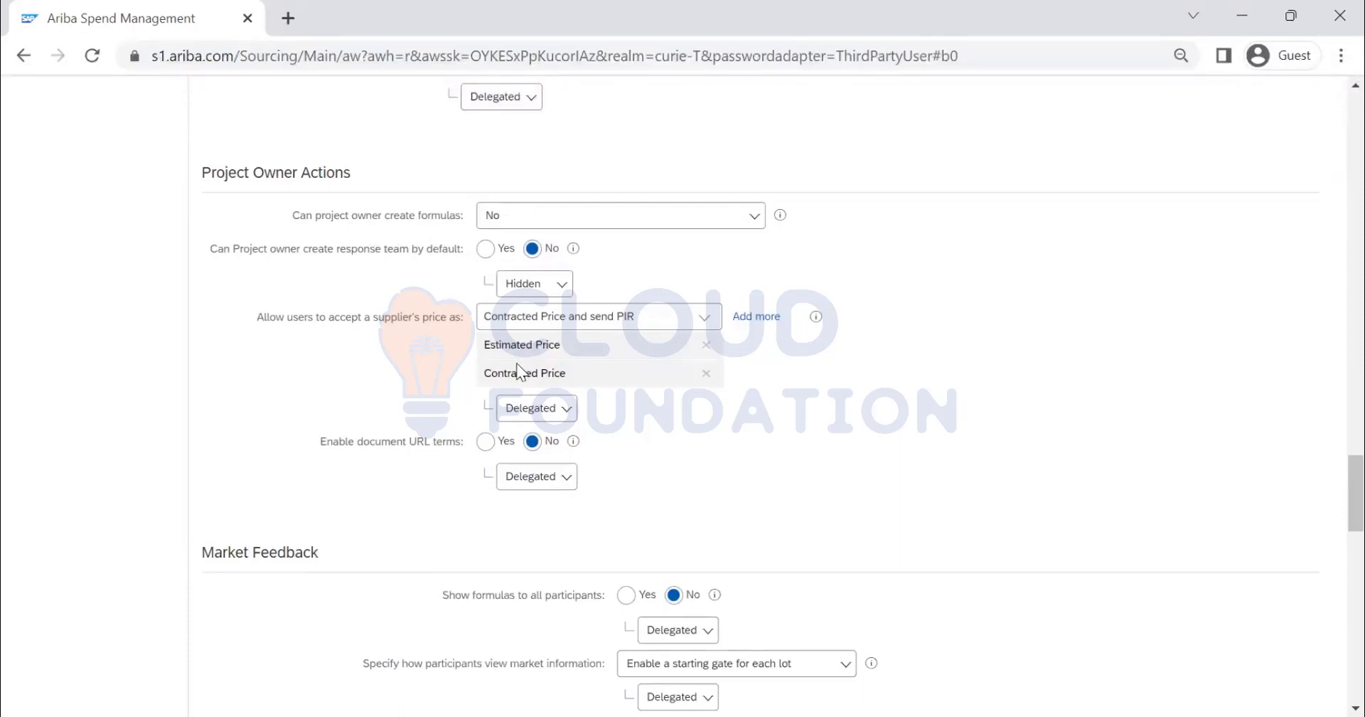
Step: In the project owner actions, remove Contracted Price from the accepted supplier price options and make that rule Hidden
click(712, 325)
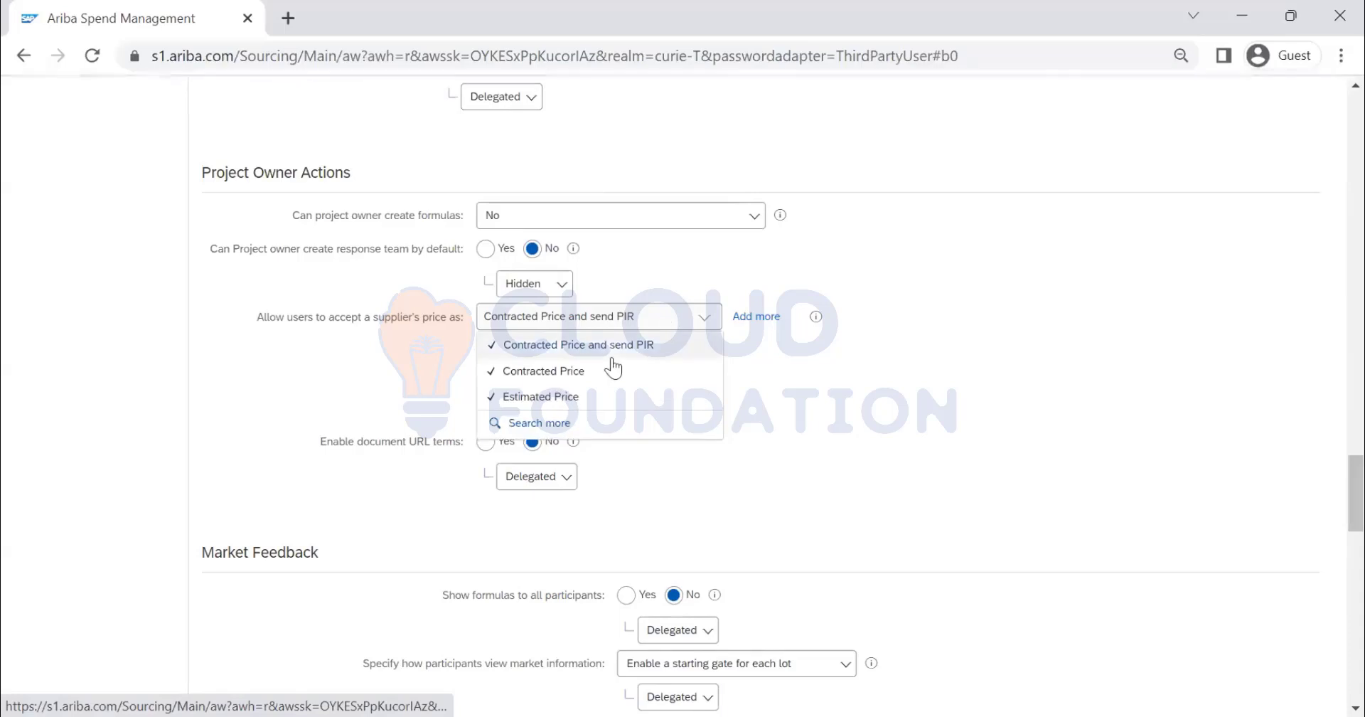
click(690, 344)
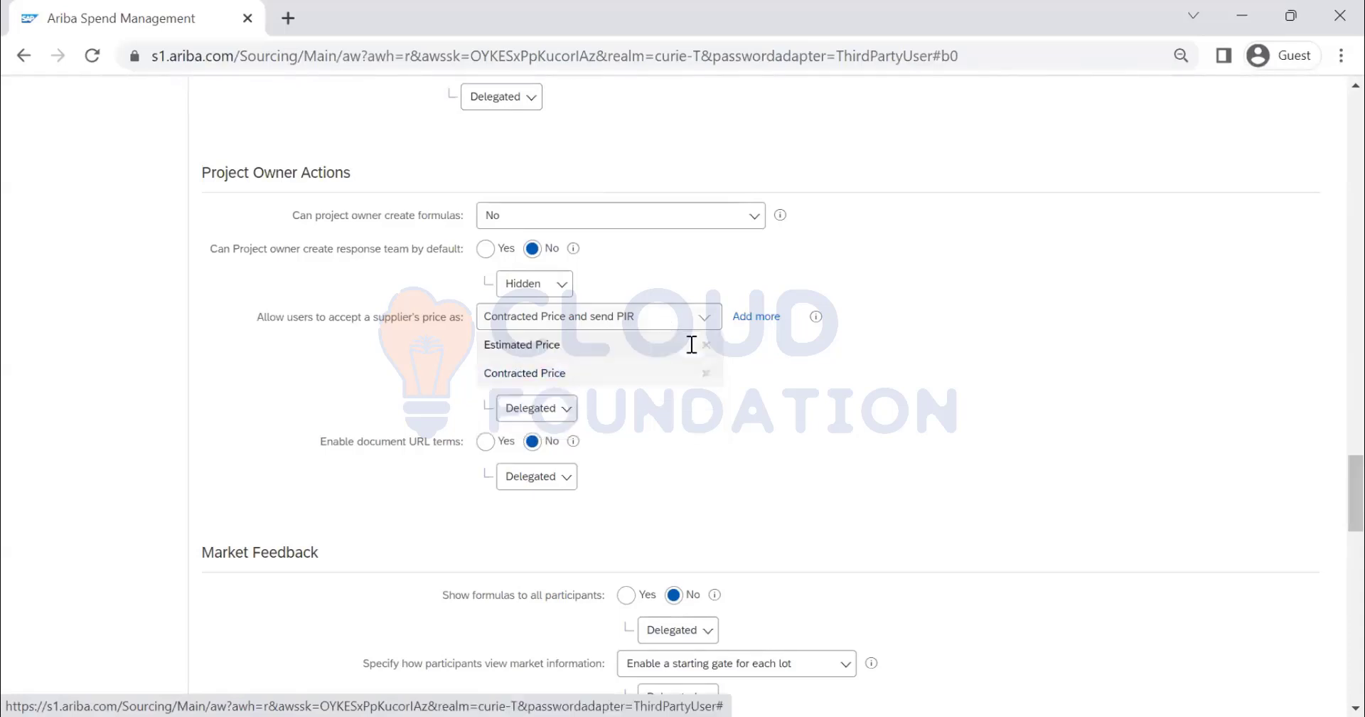
click(706, 373)
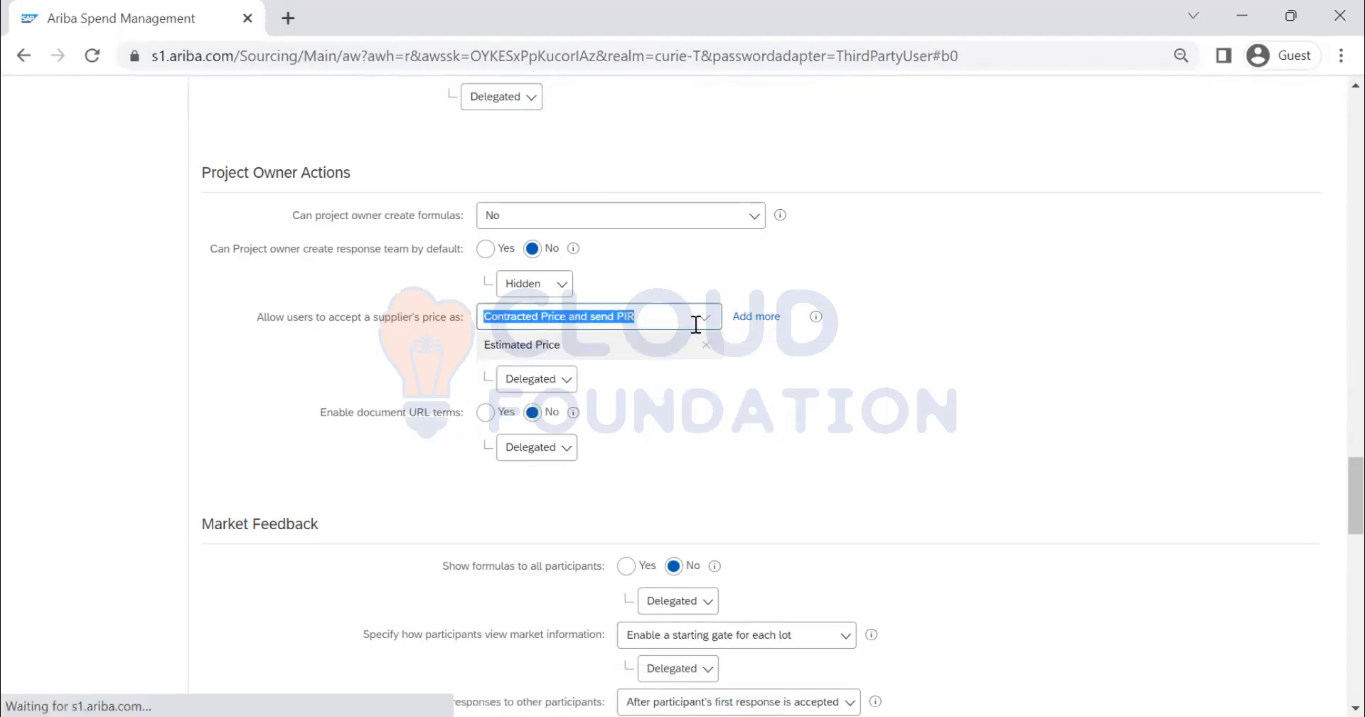
click(551, 384)
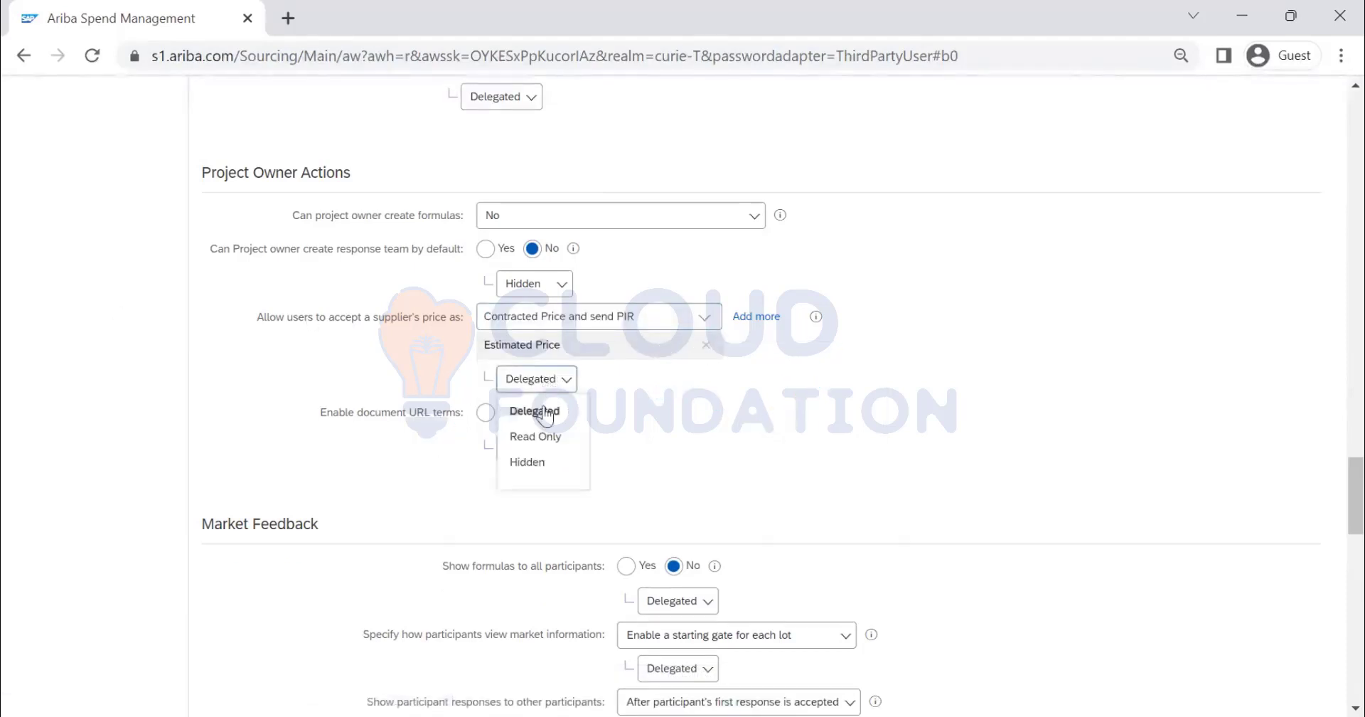
click(541, 463)
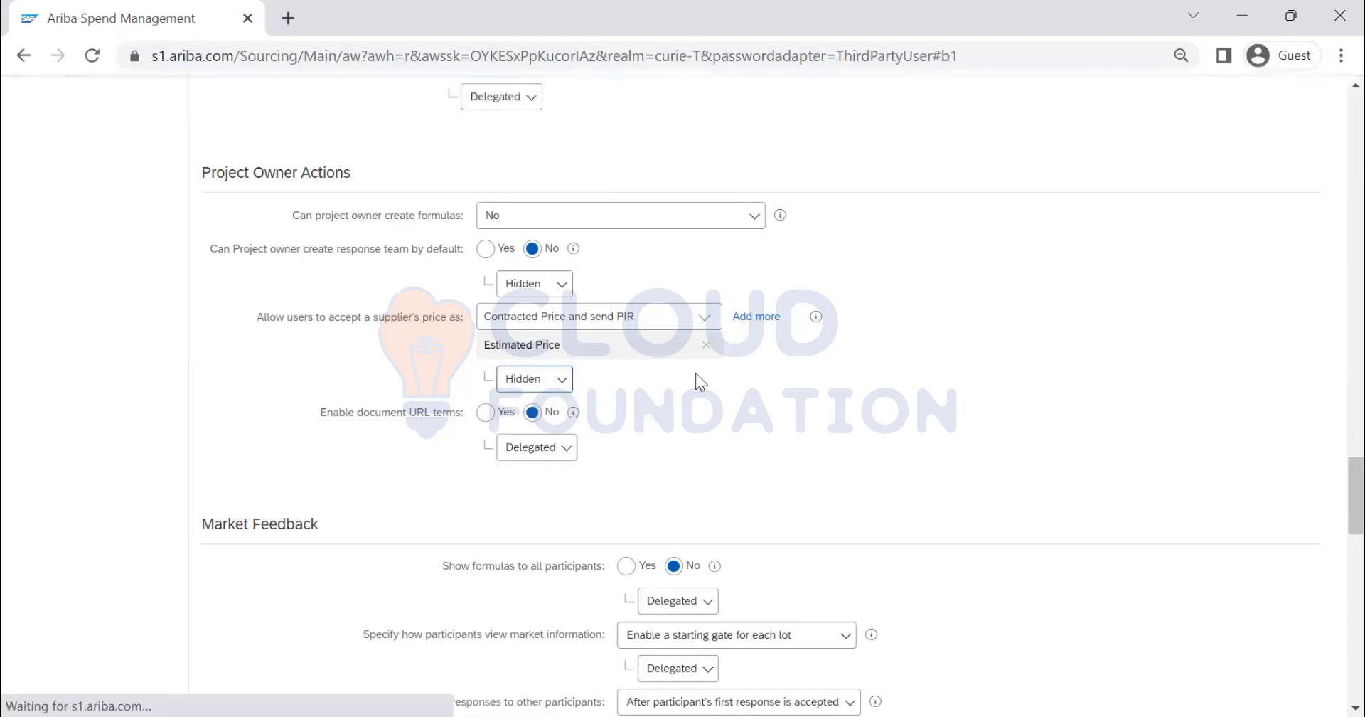
Step: Remove Contracted Price and send PIR from the accepted supplier price values, keeping only Estimated Price selected
click(707, 324)
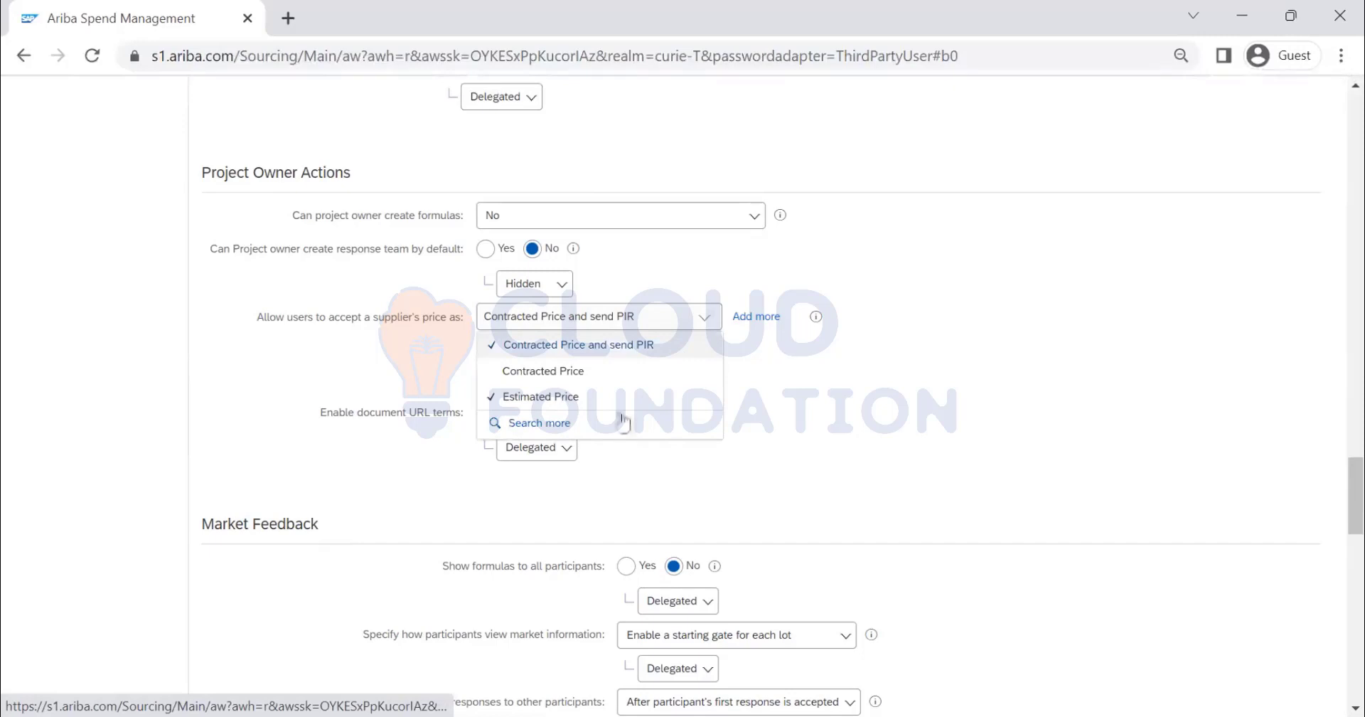
click(903, 303)
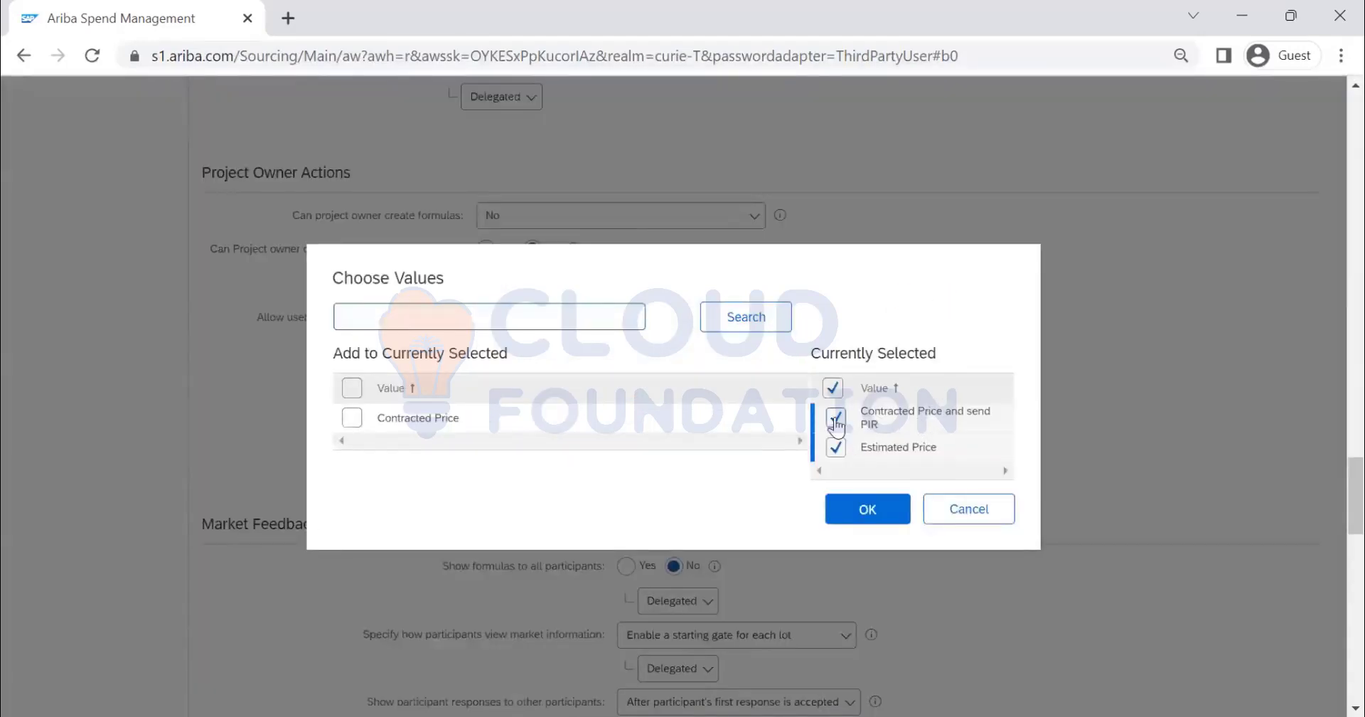
click(835, 420)
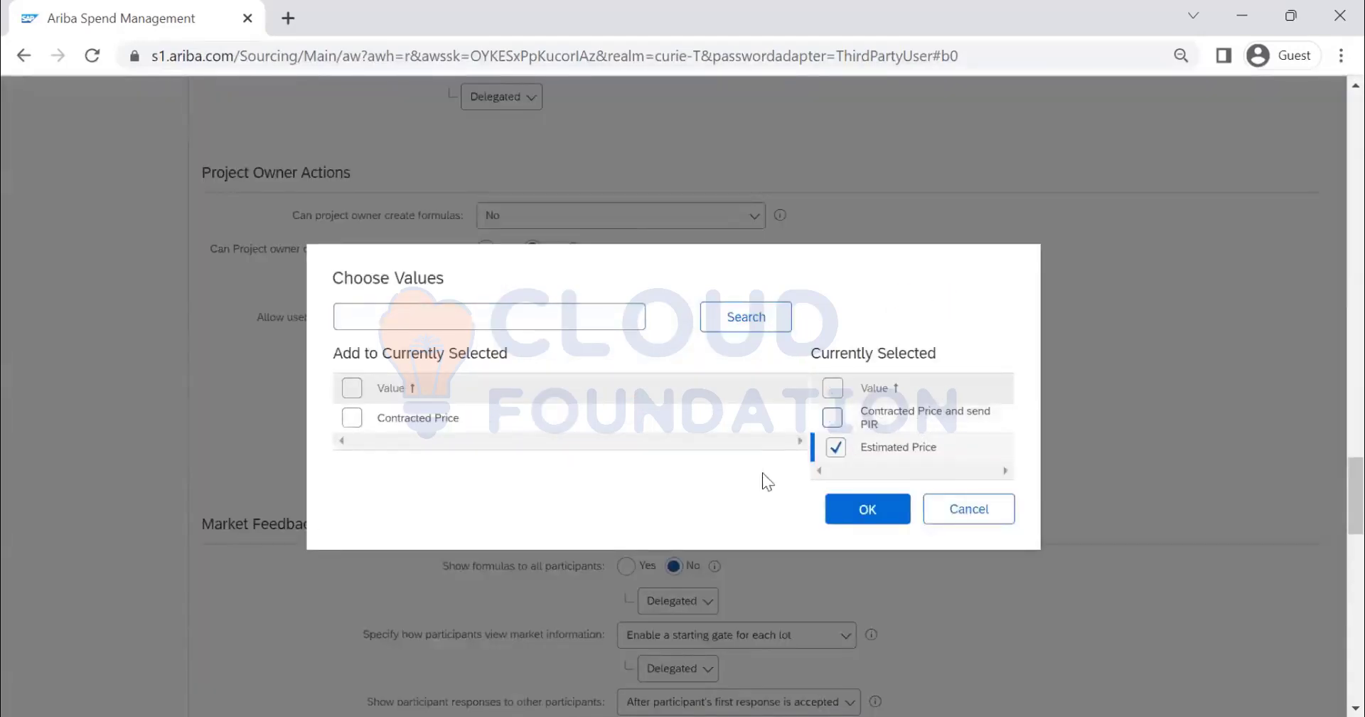
click(865, 513)
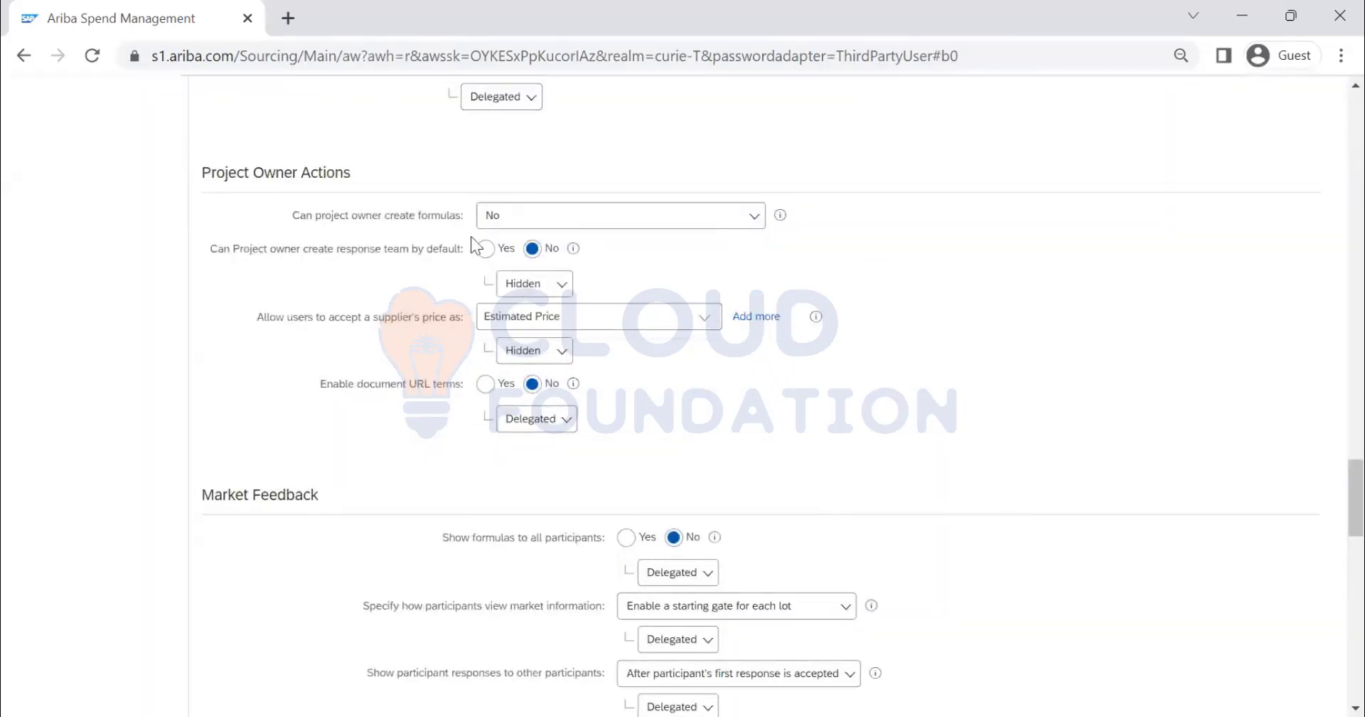
Step: Check the choices for project owner formulas and review the market feedback, message board and bidder agreement rules
click(670, 217)
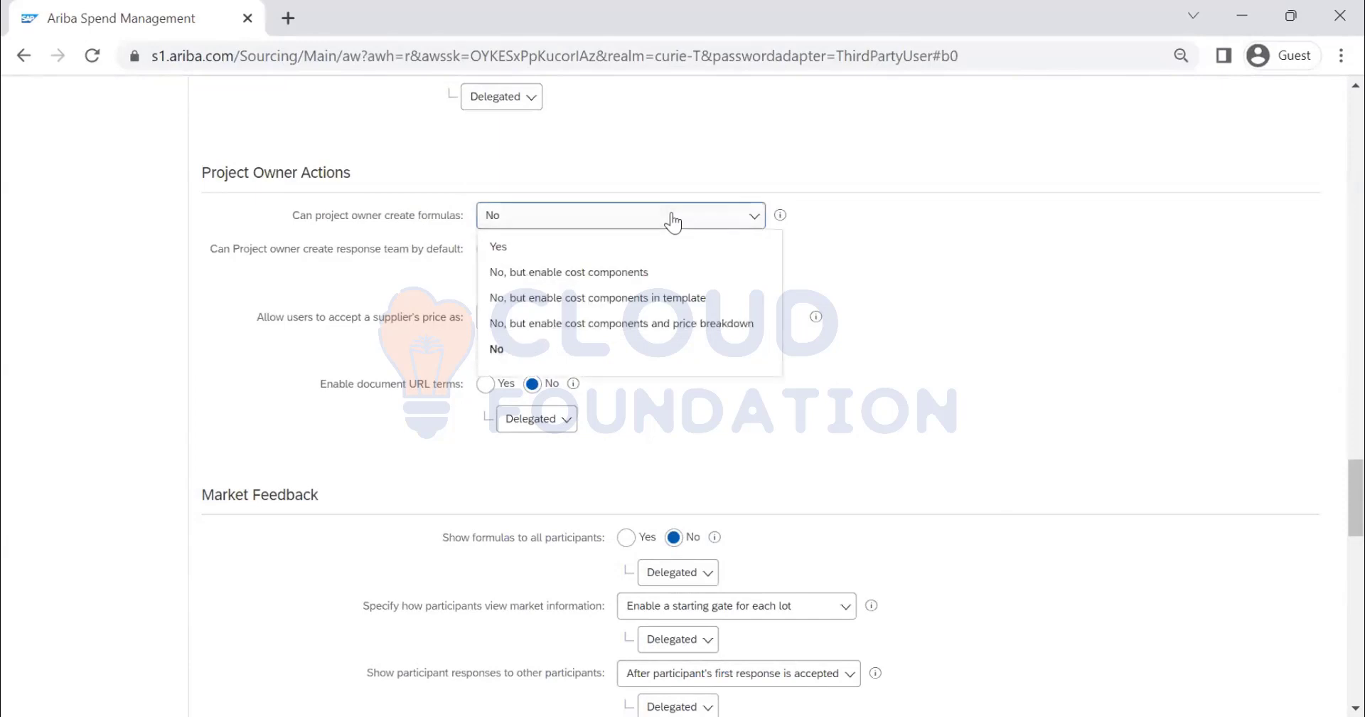
click(934, 228)
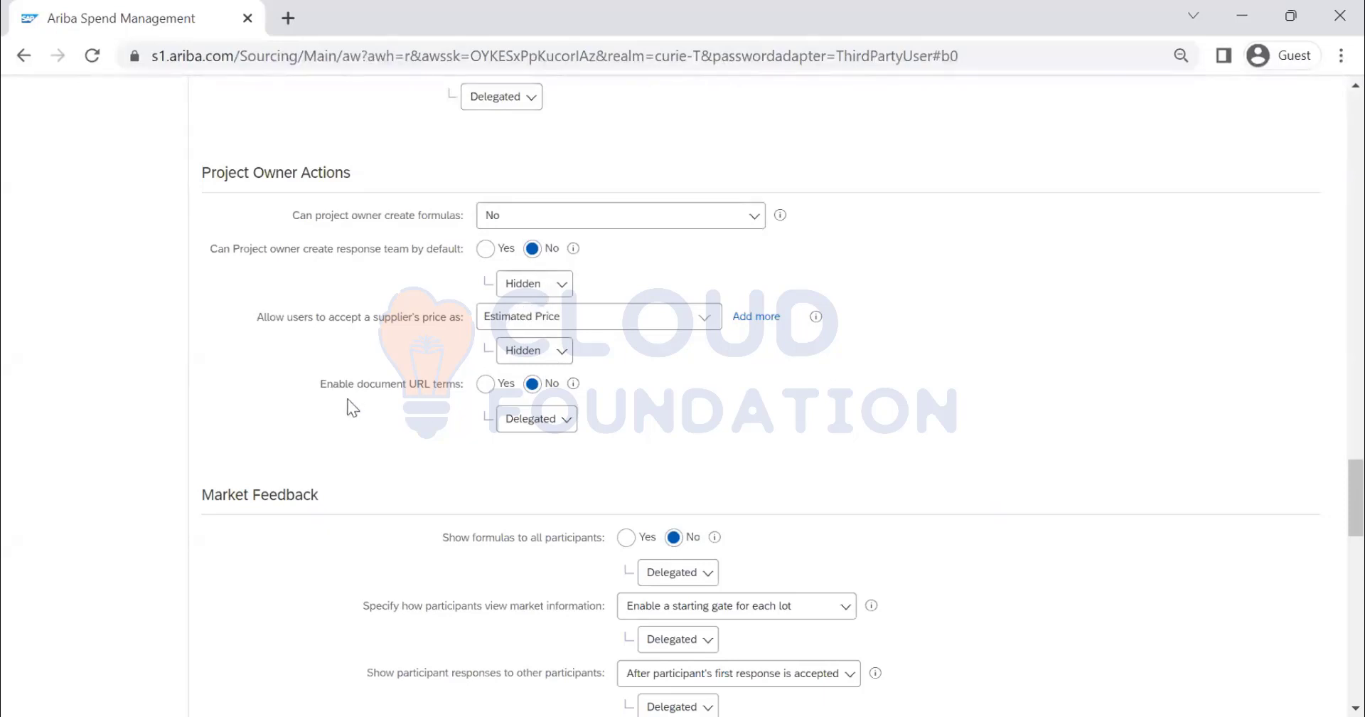
scroll(711, 416, down, 8)
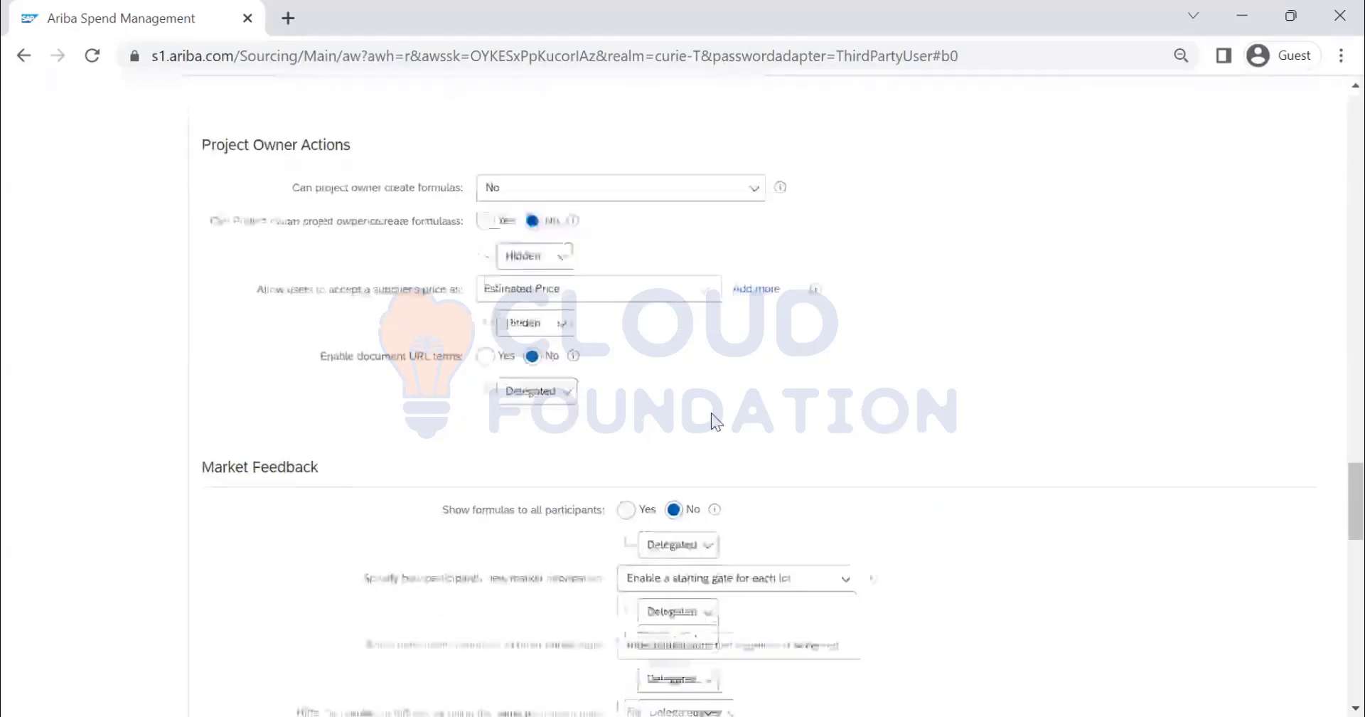
scroll(711, 420, down, 8)
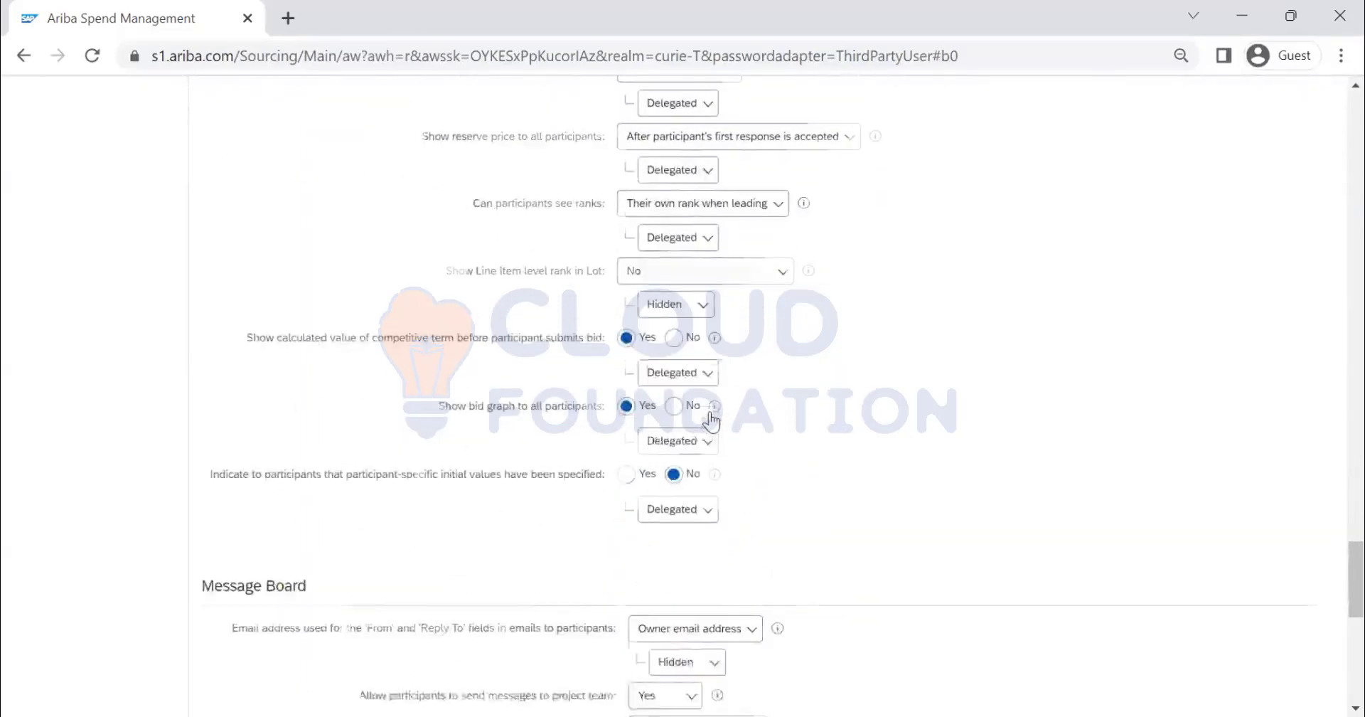
scroll(707, 410, down, 3)
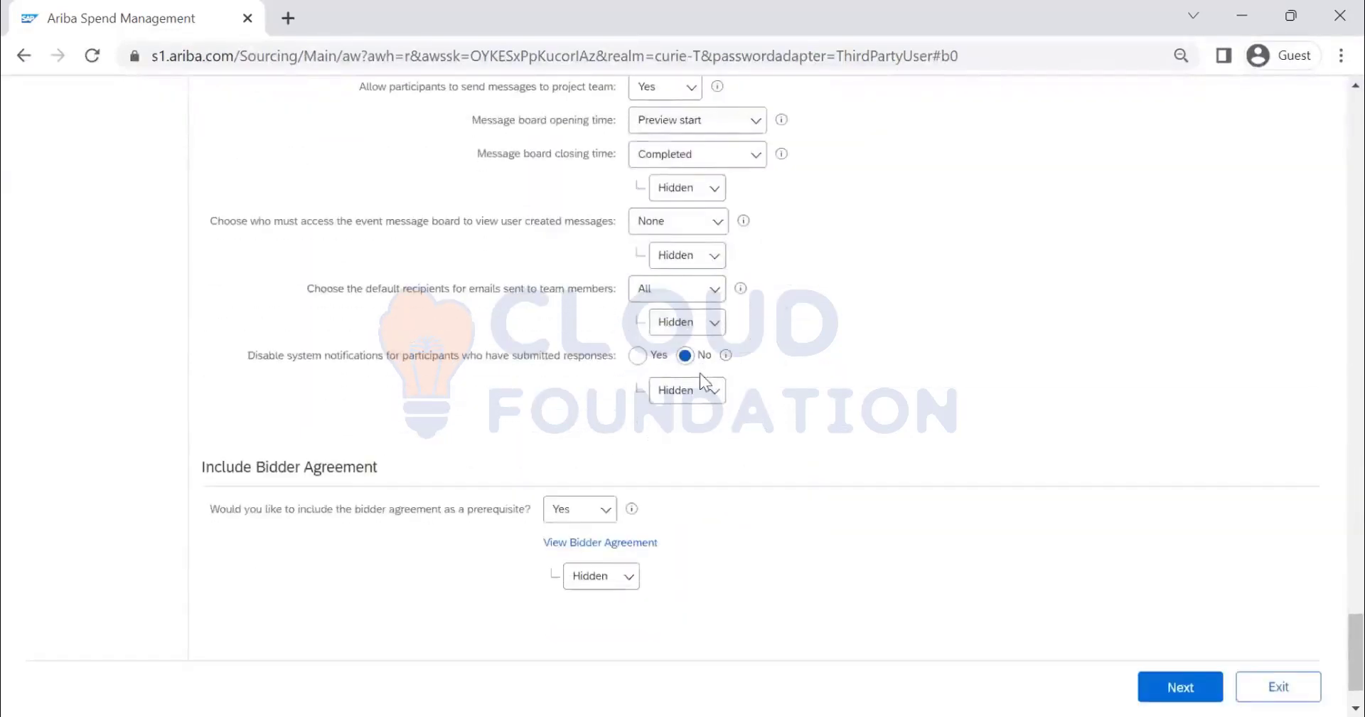
scroll(699, 372, up, 12)
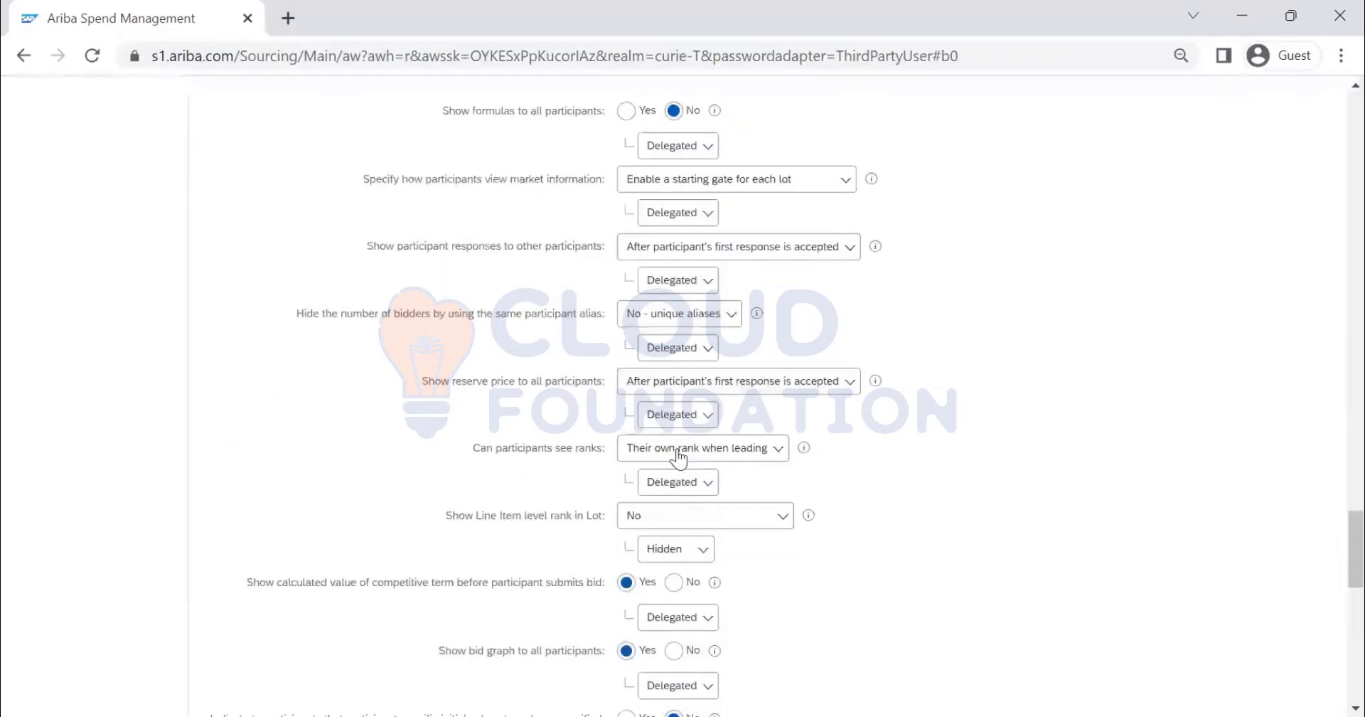
scroll(332, 335, down, 2)
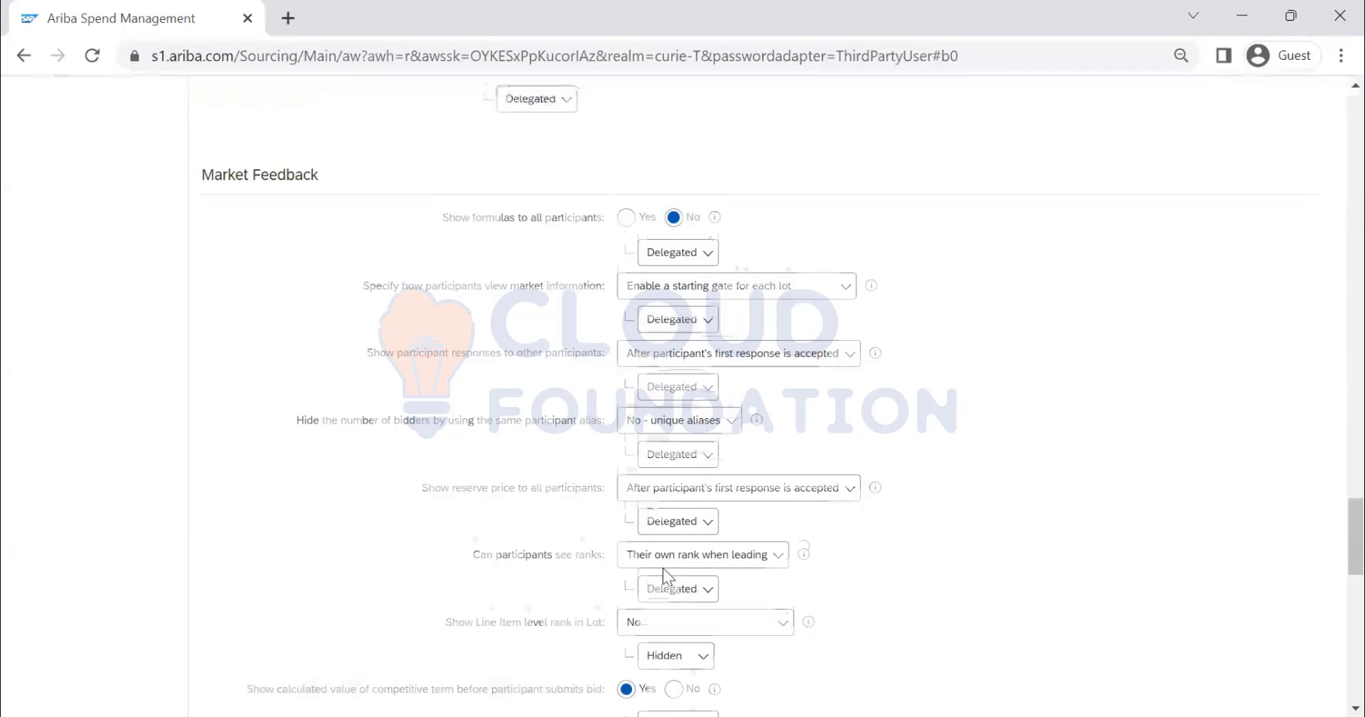
scroll(662, 567, down, 2)
scroll(484, 317, up, 2)
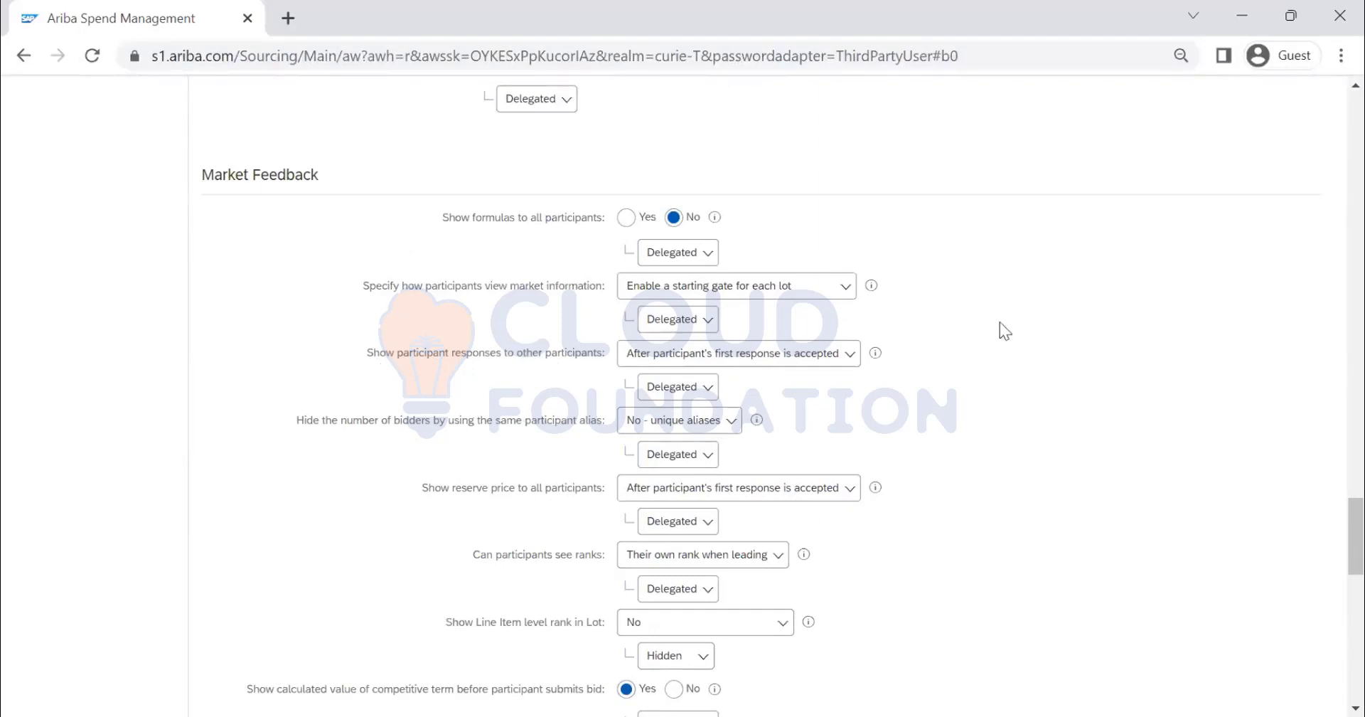
Step: Look back over the envelope, timing and bidding rules of the event template
scroll(915, 399, up, 15)
scroll(312, 498, up, 7)
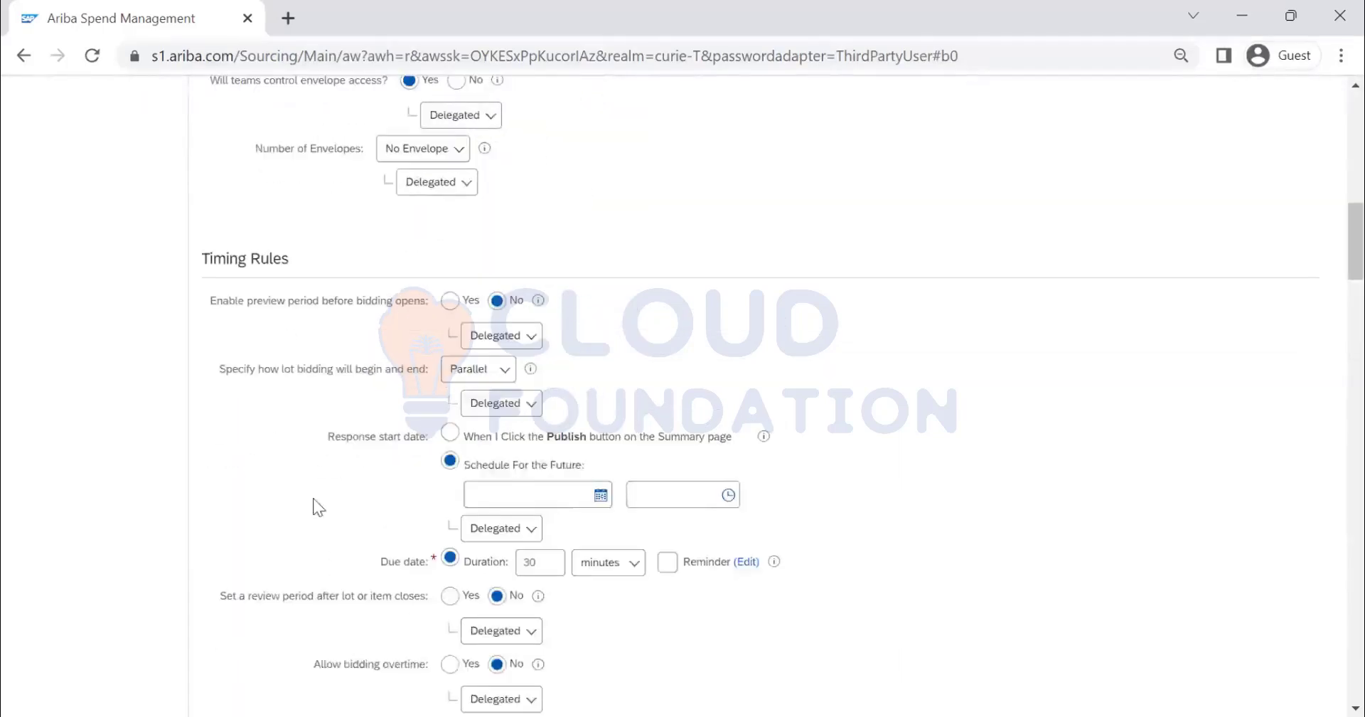
scroll(312, 498, down, 10)
scroll(465, 462, down, 10)
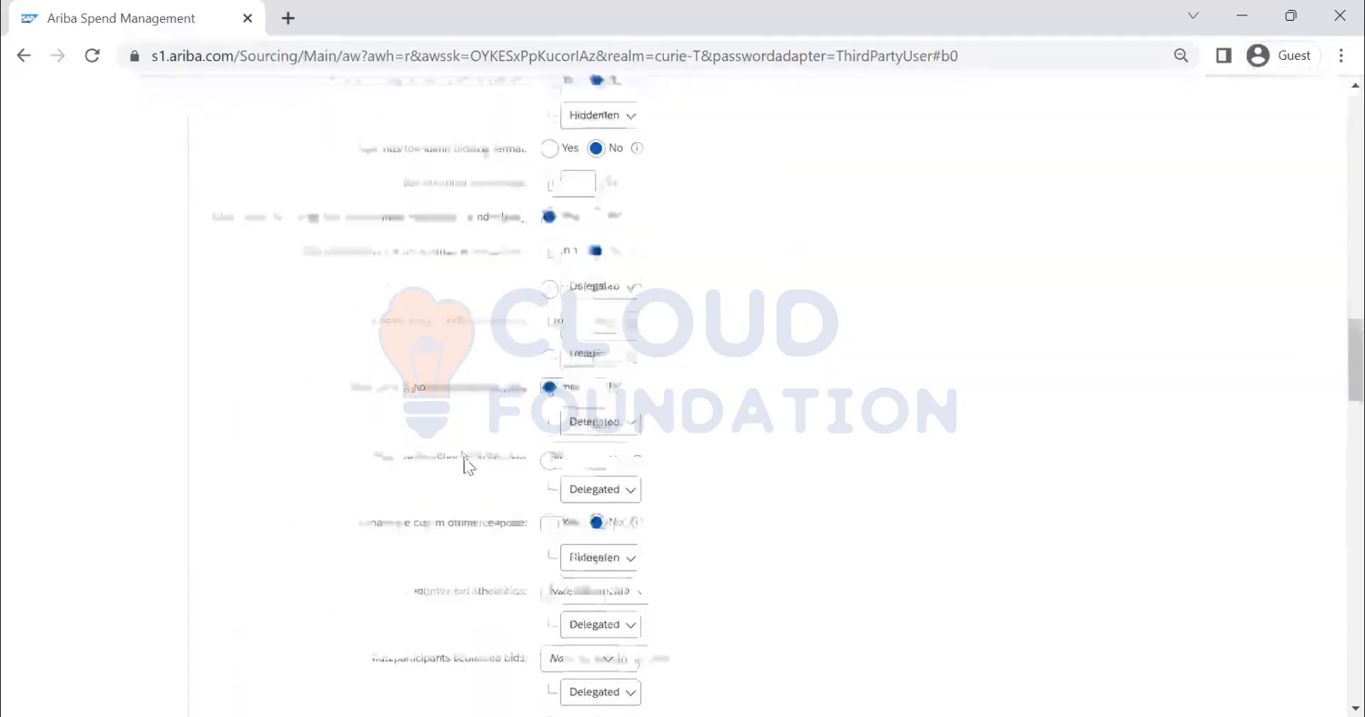
scroll(462, 448, up, 12)
scroll(467, 446, up, 8)
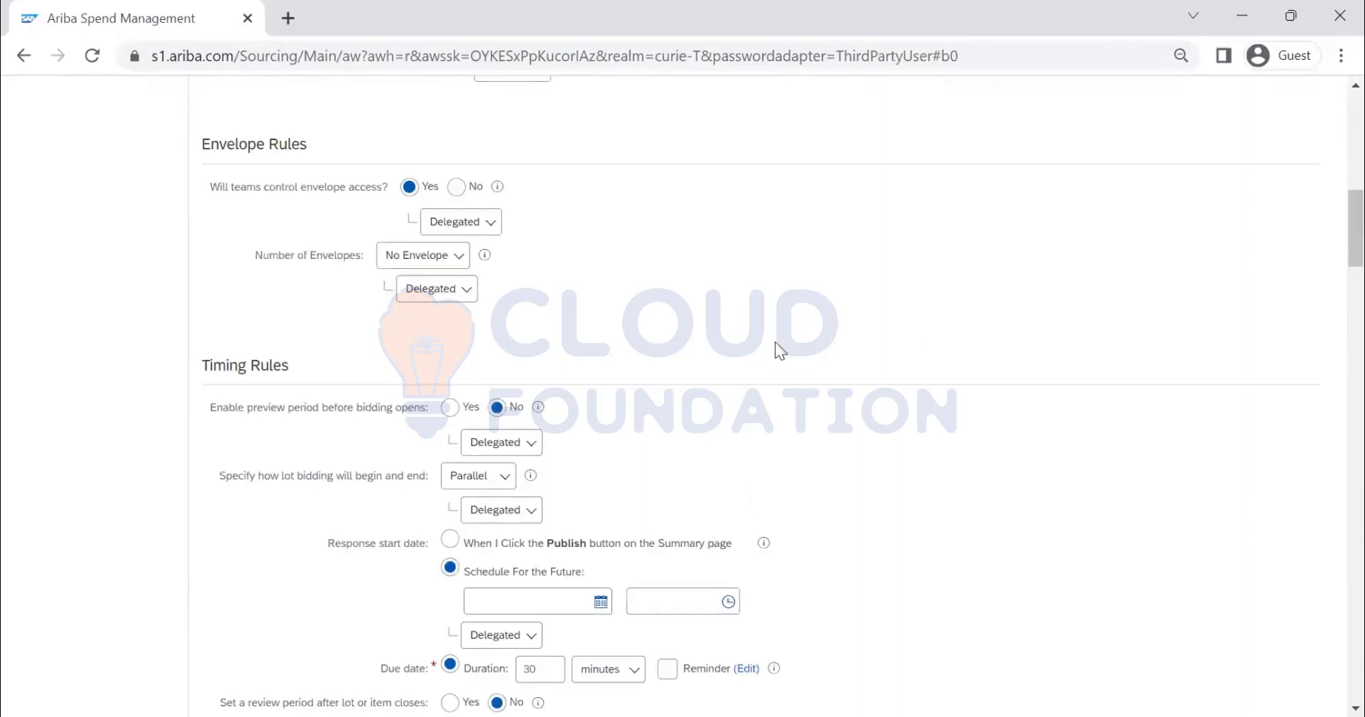
Step: Check the capacity type choices for the event and keep Standard selected
scroll(775, 341, up, 7)
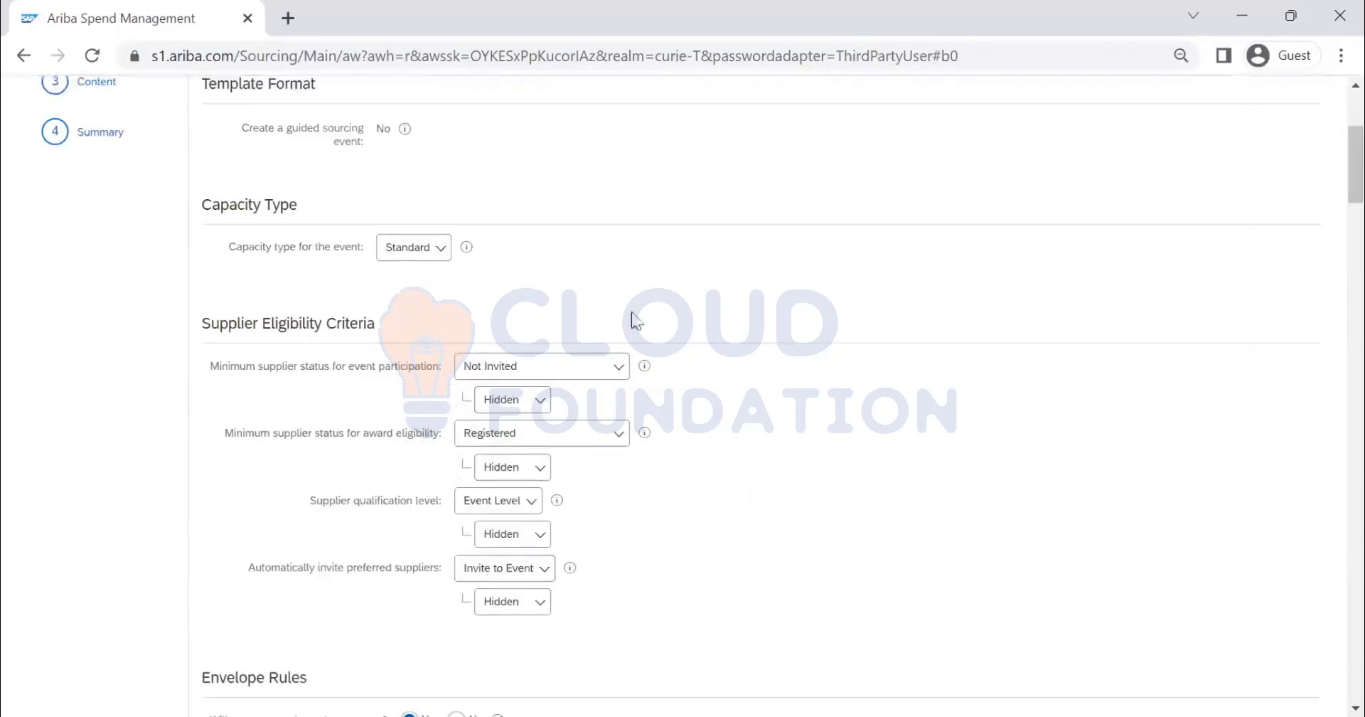
scroll(555, 512, up, 3)
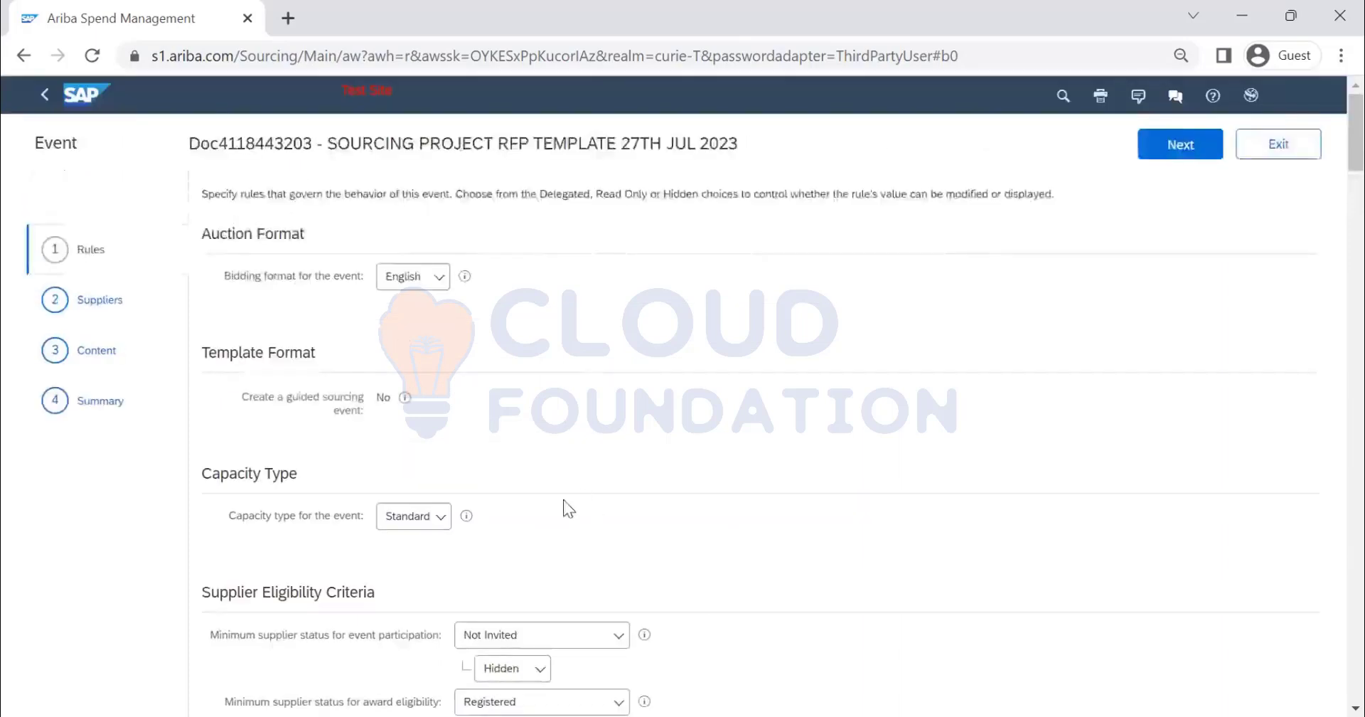
scroll(497, 491, down, 2)
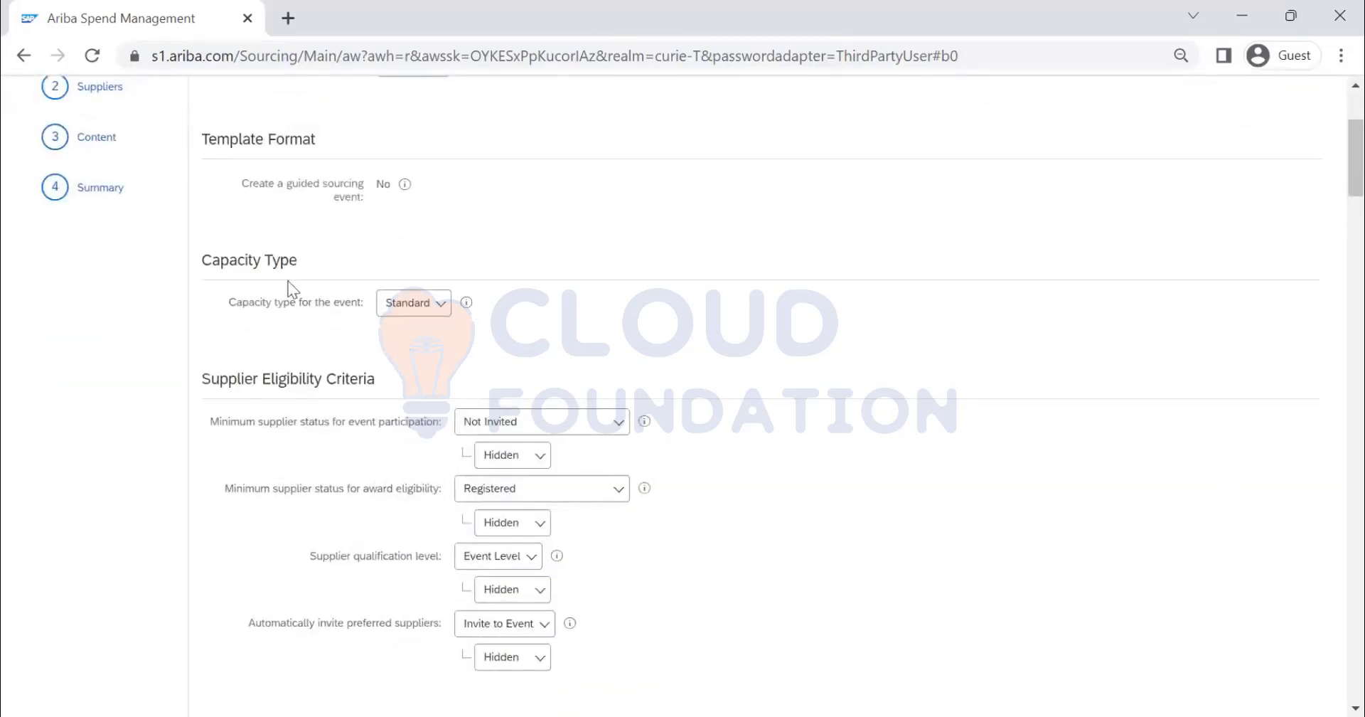
click(398, 311)
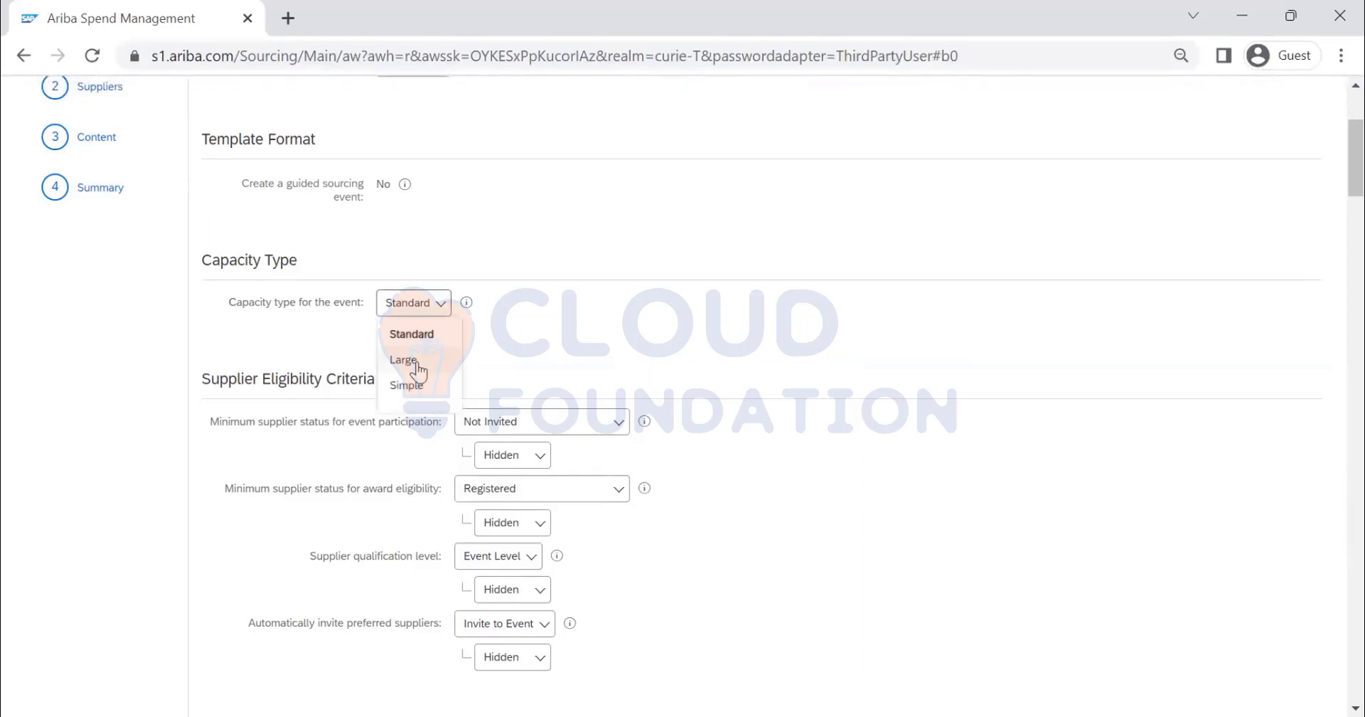
click(411, 334)
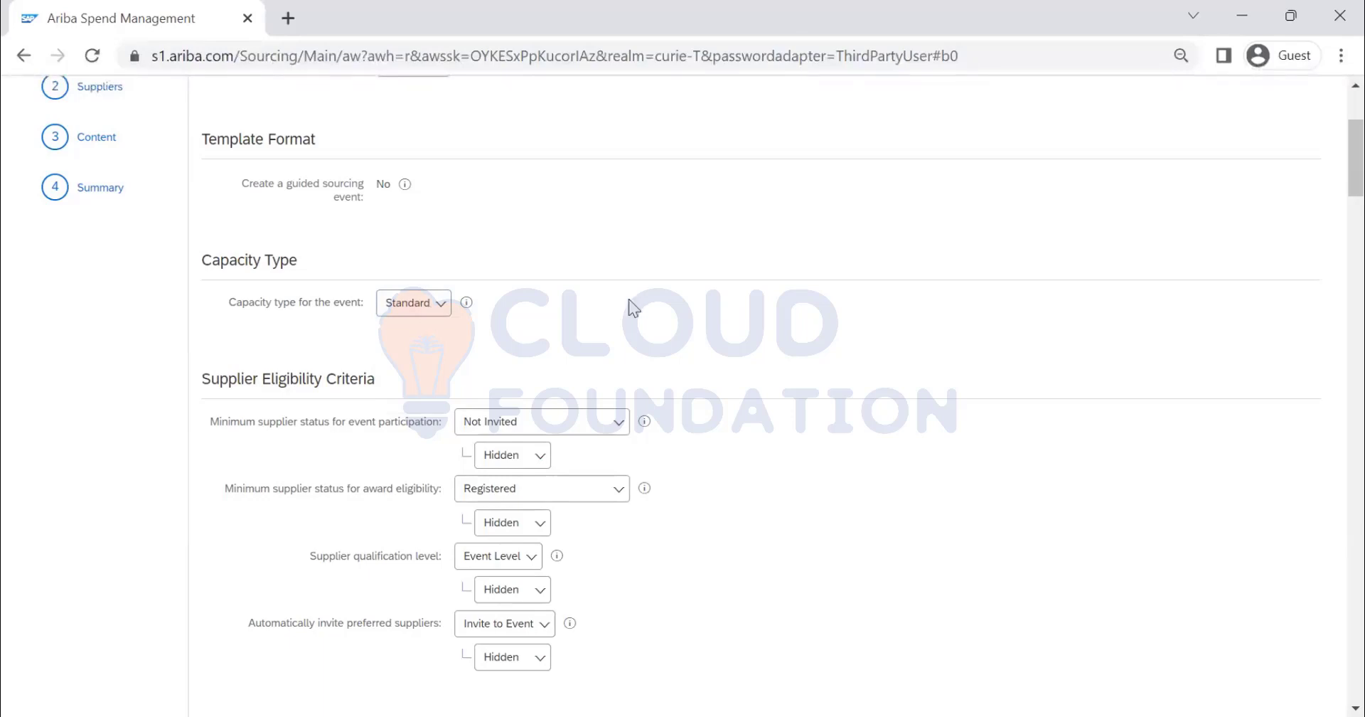
click(407, 303)
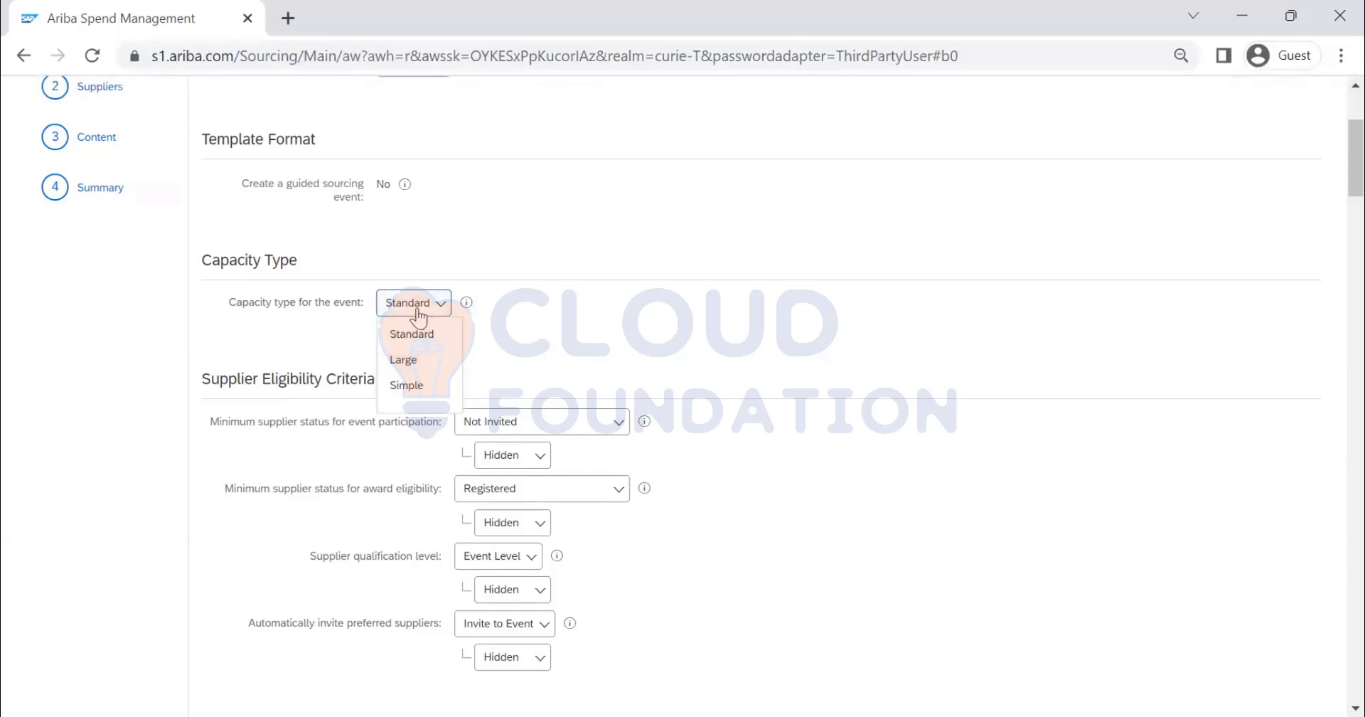
click(502, 287)
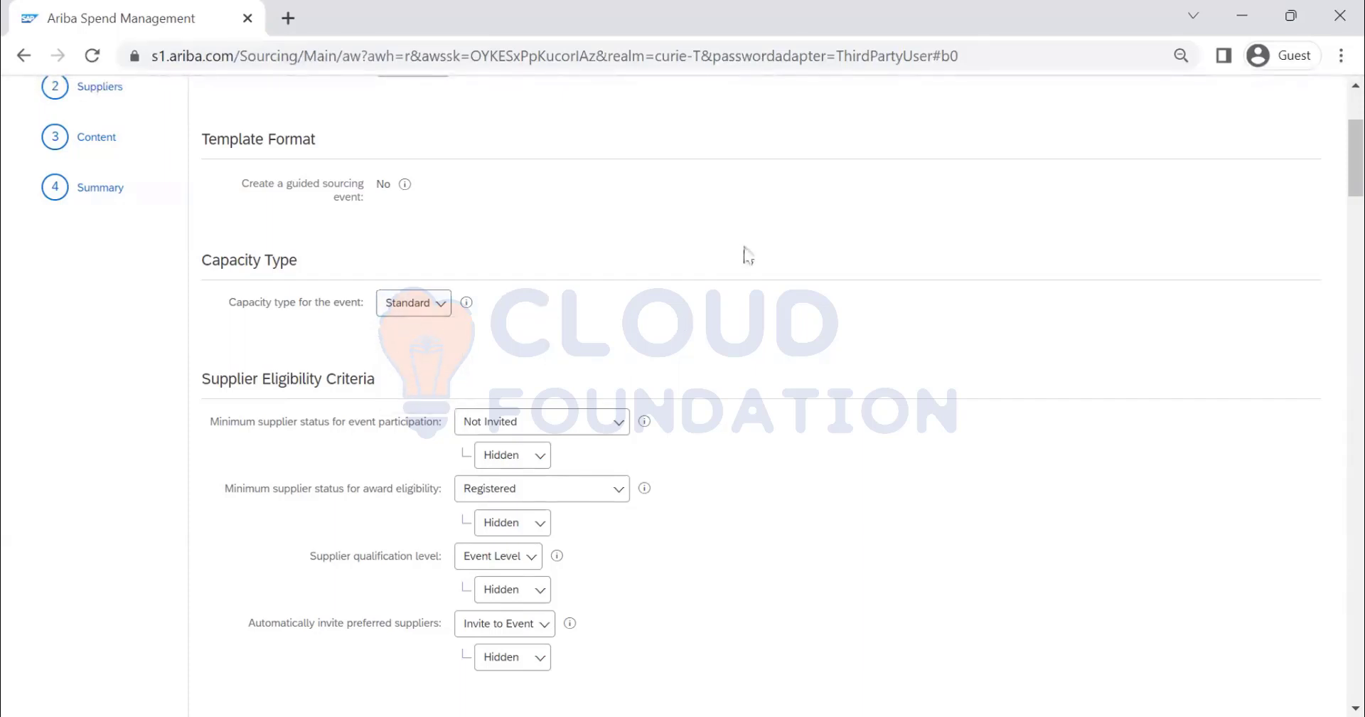
scroll(412, 220, down, 2)
click(407, 196)
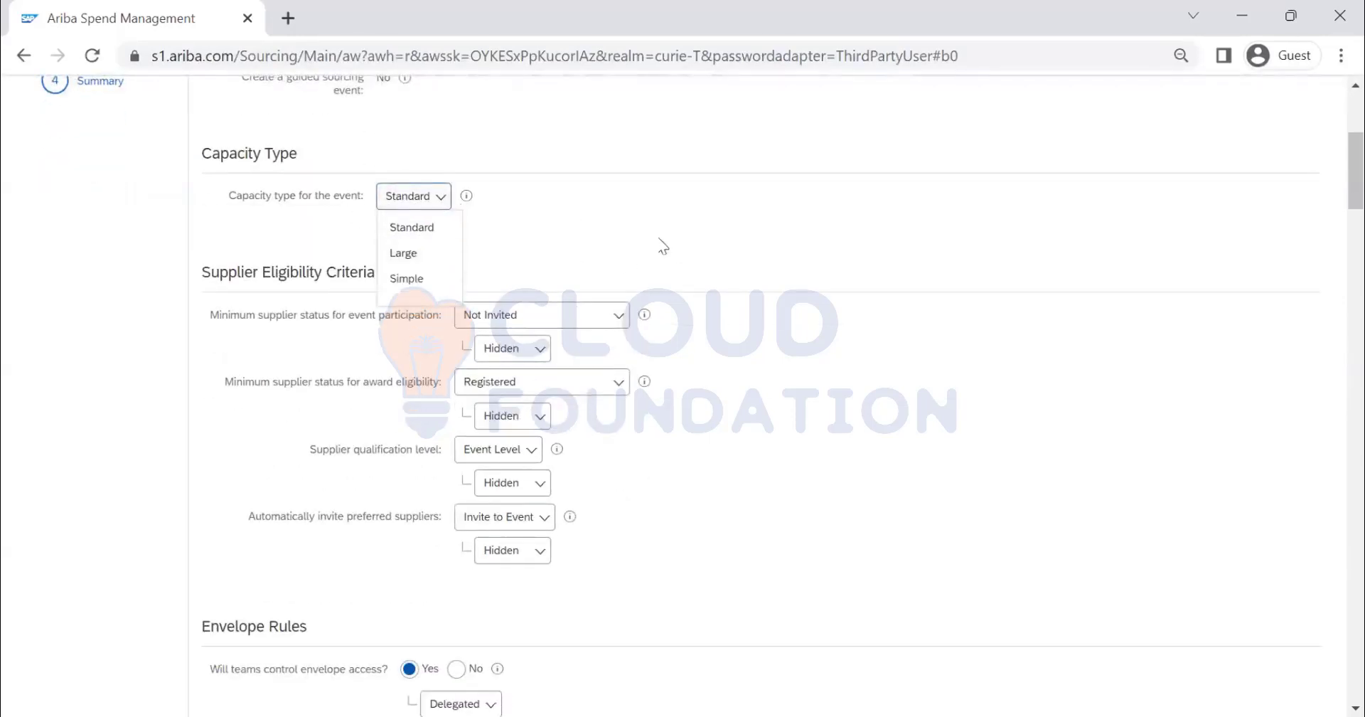
click(678, 213)
Step: Look over the remaining event rules down to the bidder agreement and return to the auction format rules
scroll(676, 238, down, 1)
scroll(674, 238, down, 20)
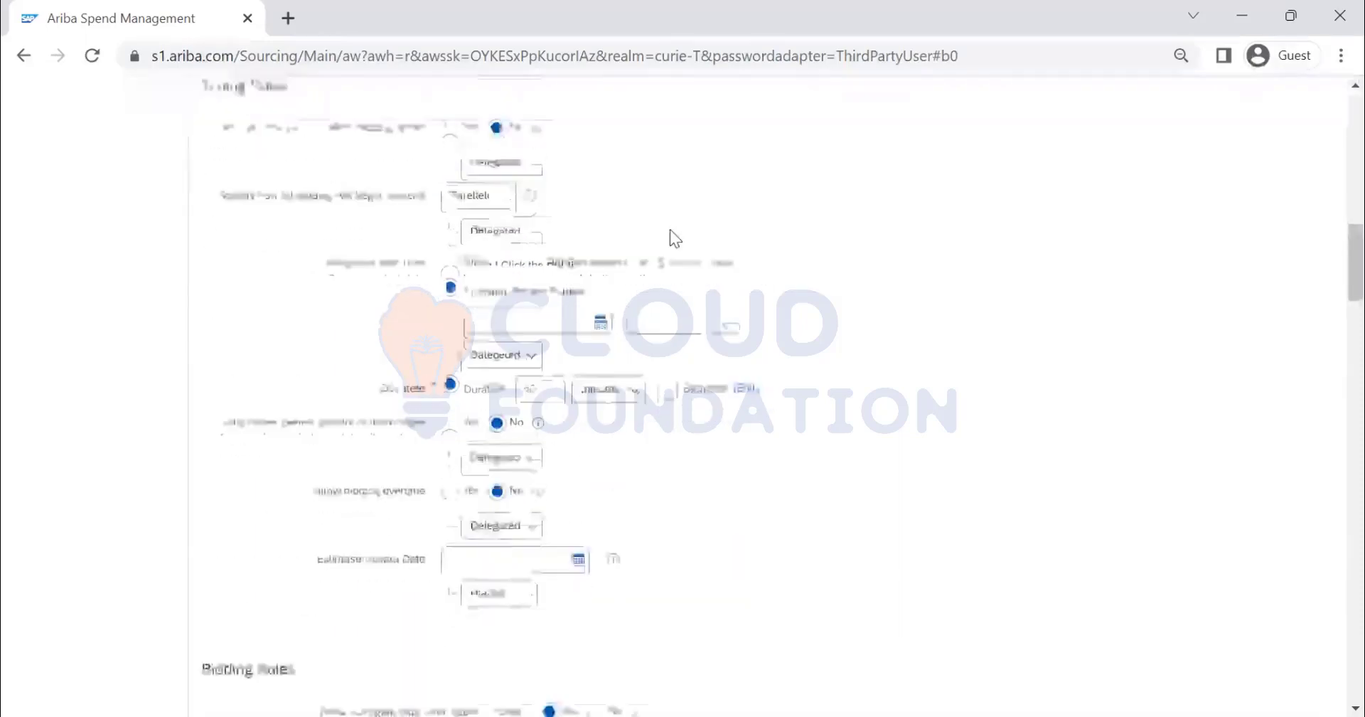
scroll(656, 223, down, 20)
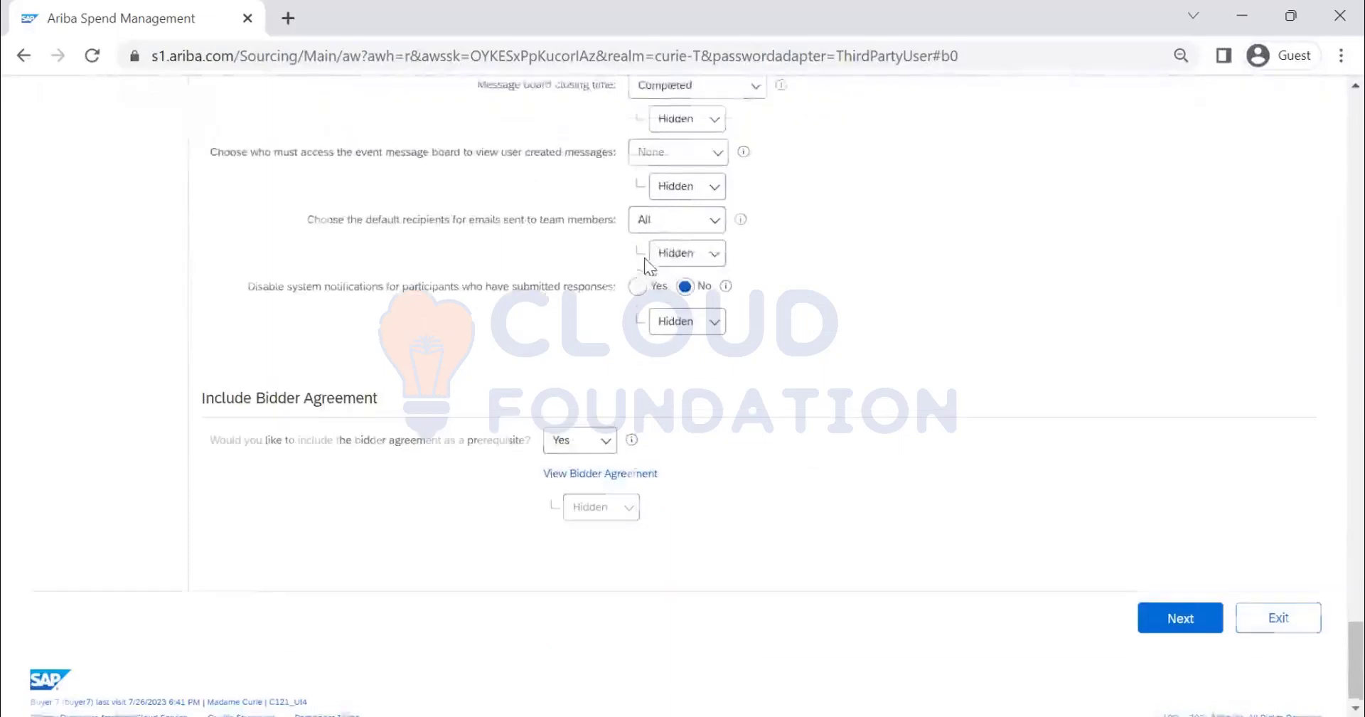
scroll(642, 263, up, 20)
scroll(643, 270, up, 15)
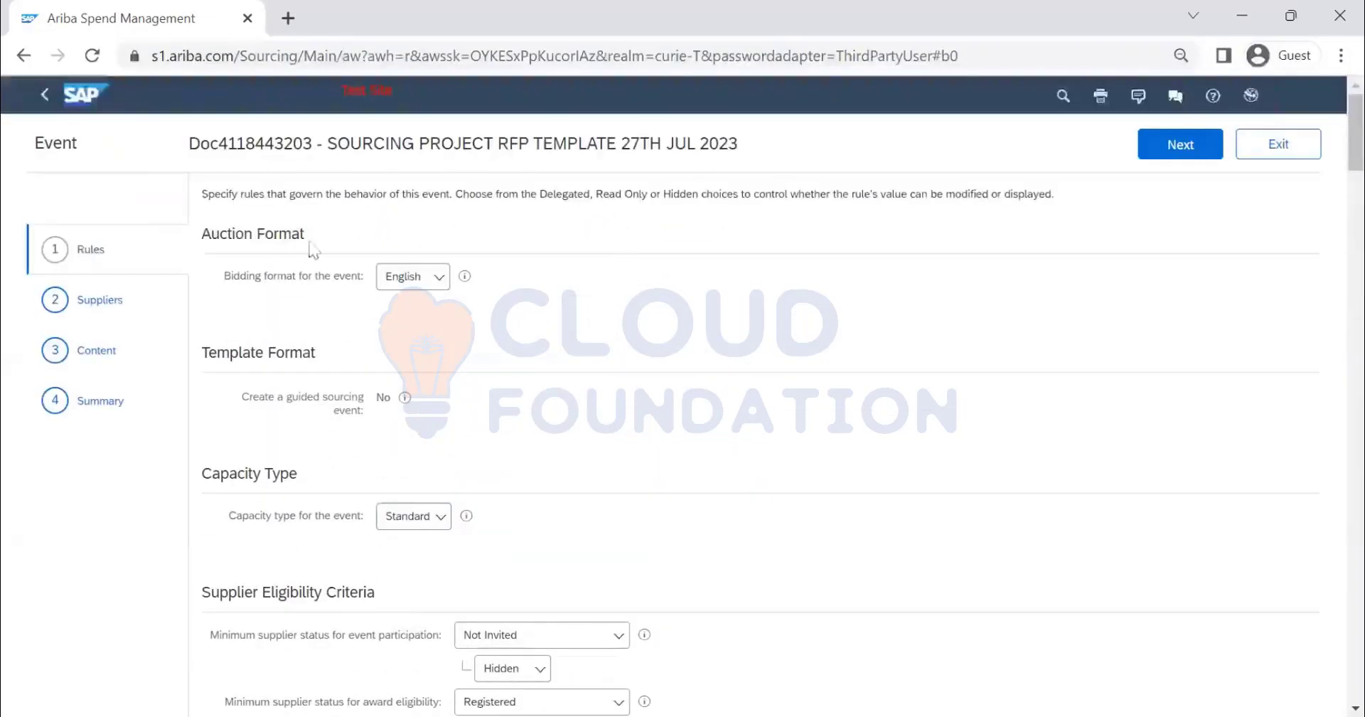
Step: Go through the event's Suppliers and Content stages and examine which content types can be added
click(1201, 152)
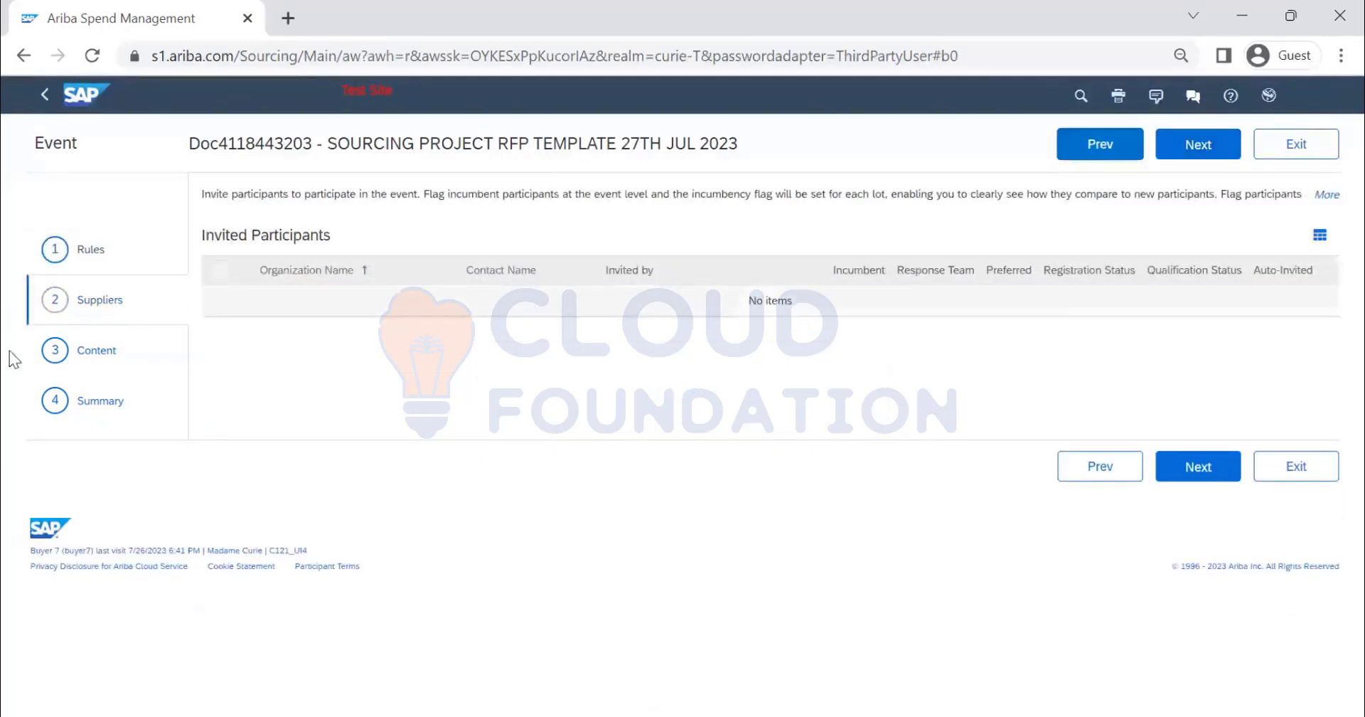
click(1197, 151)
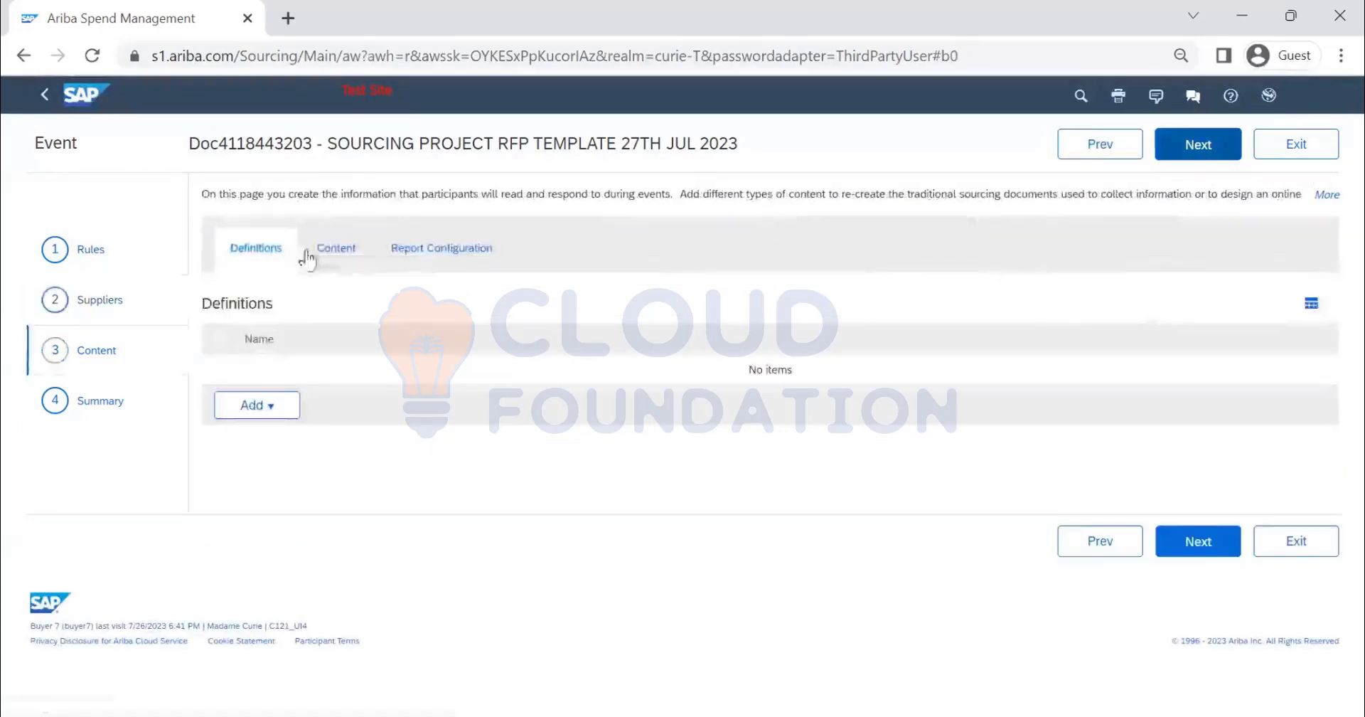
click(348, 263)
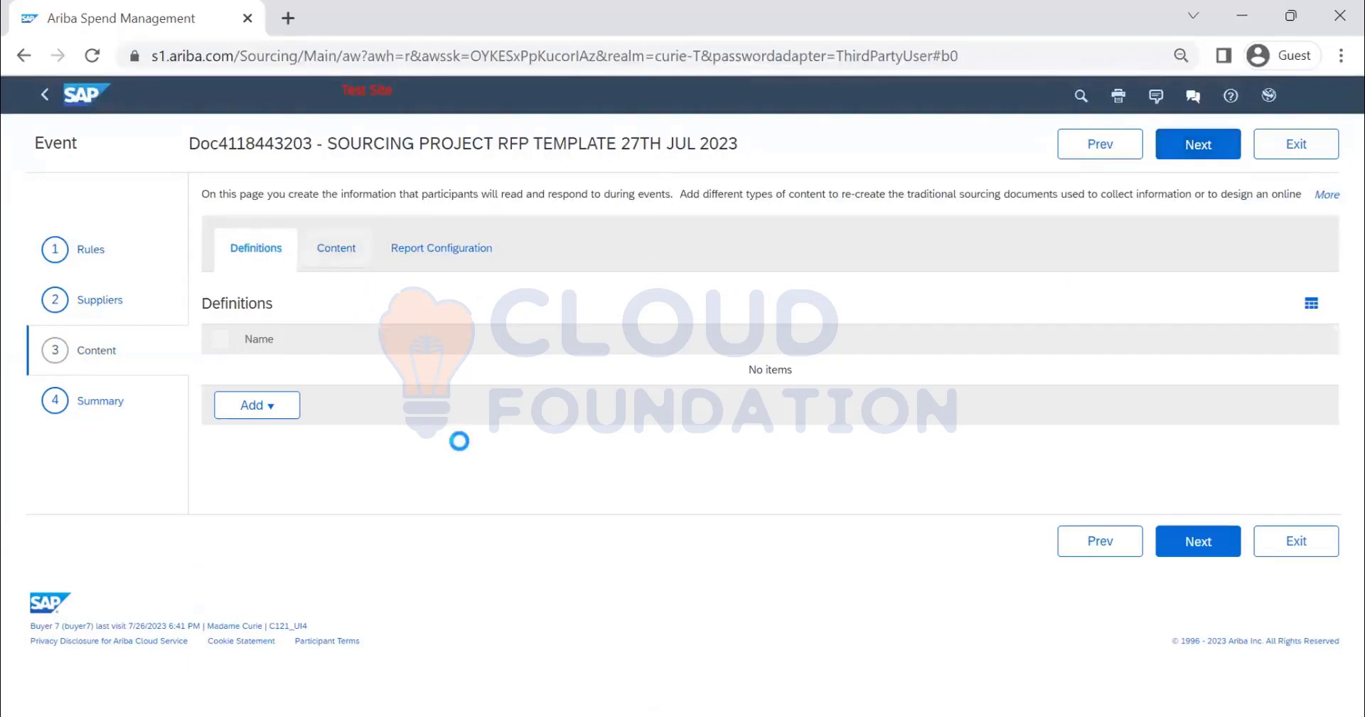
click(255, 406)
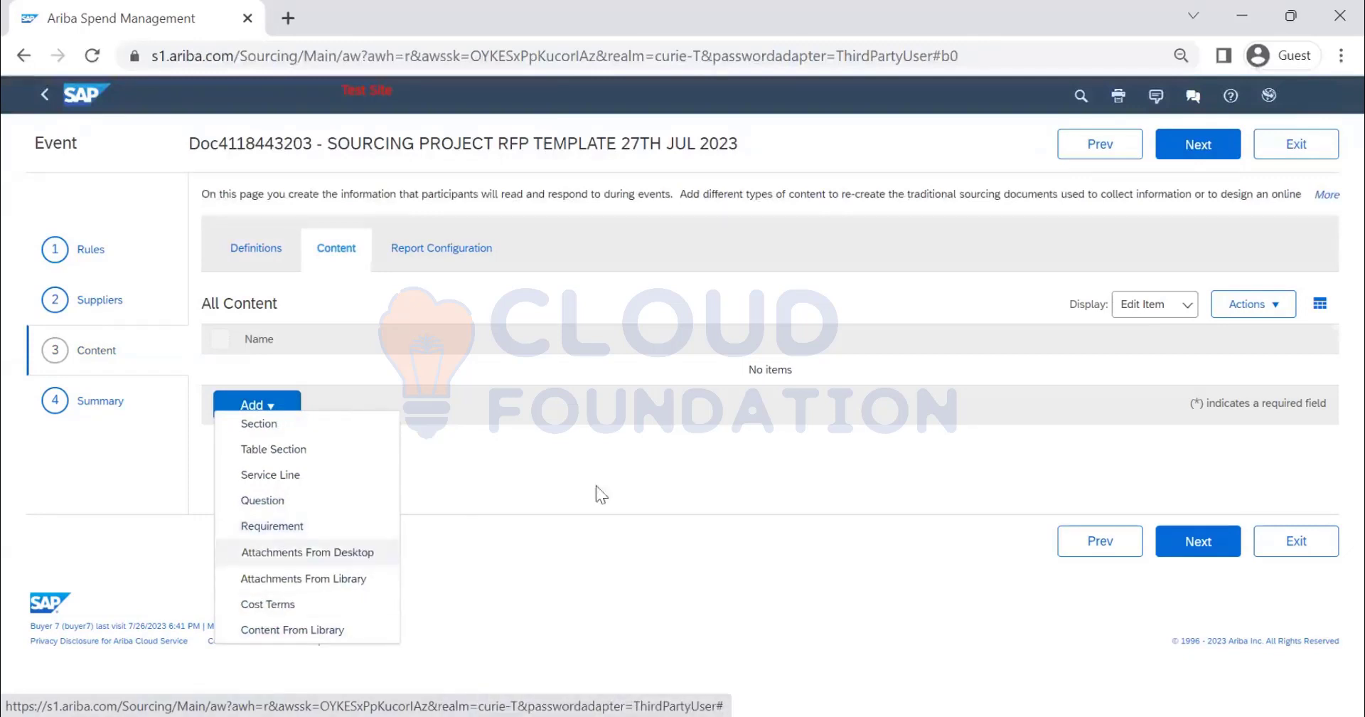
click(527, 484)
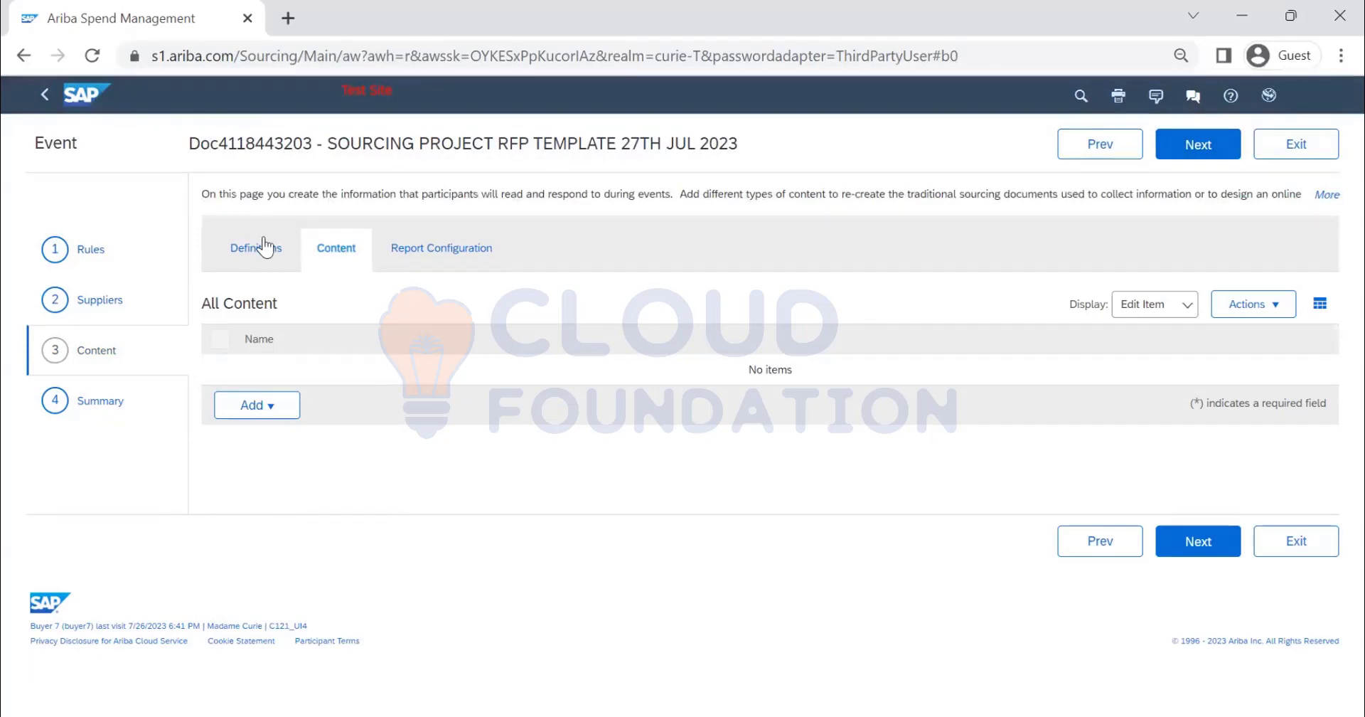
Step: Exit editing of the RFP event to its details view and check the document actions available there
click(119, 404)
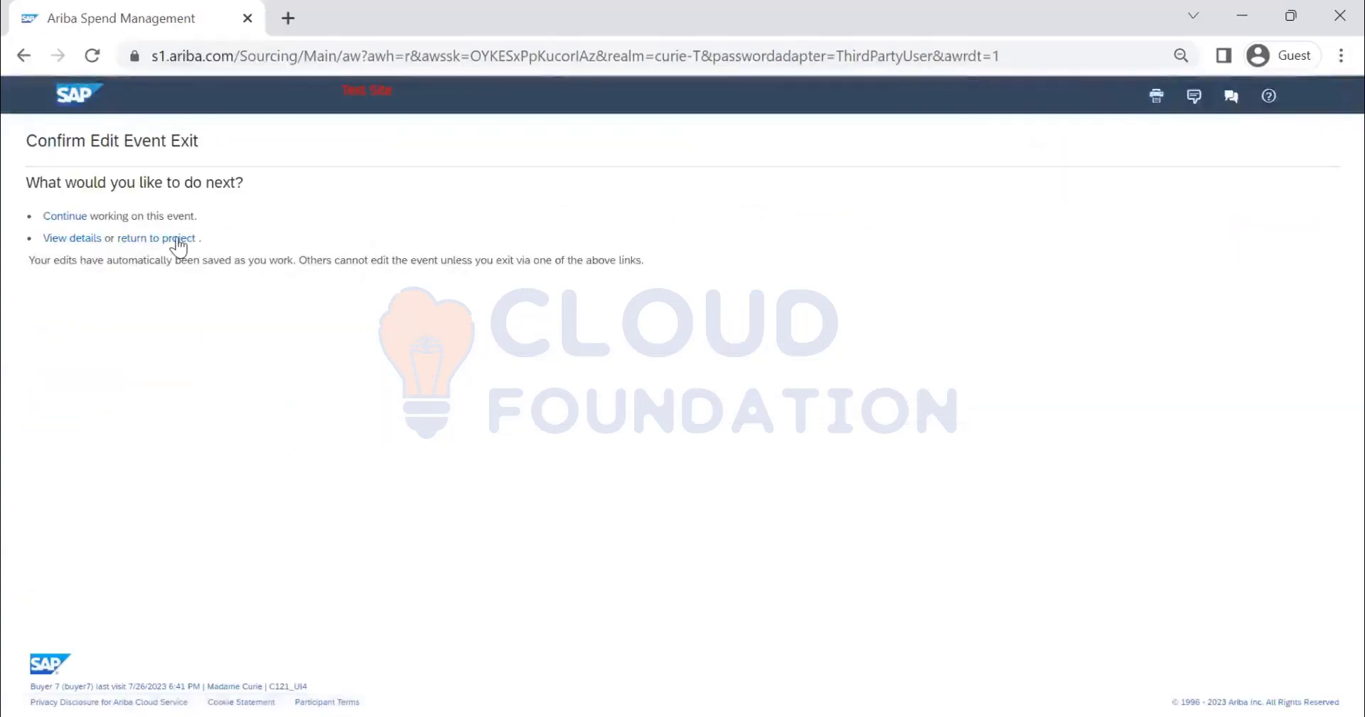
click(73, 237)
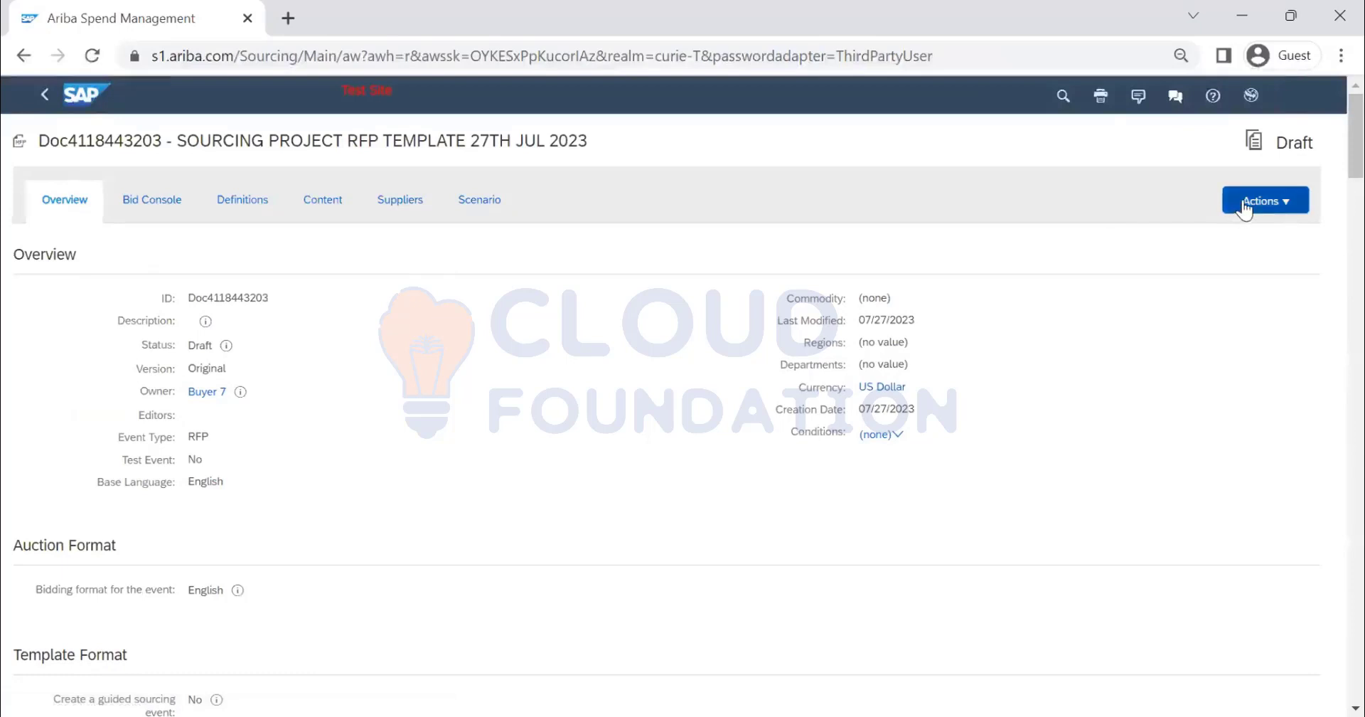
click(1248, 205)
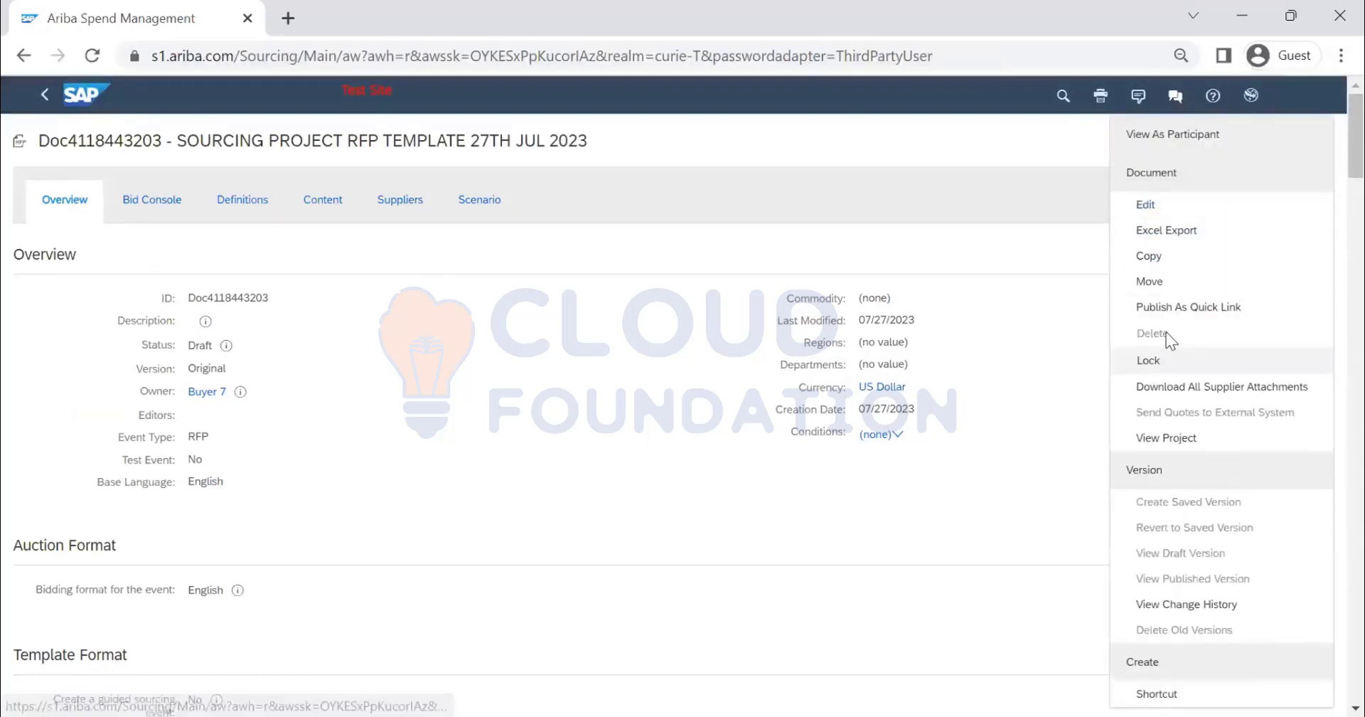
click(960, 266)
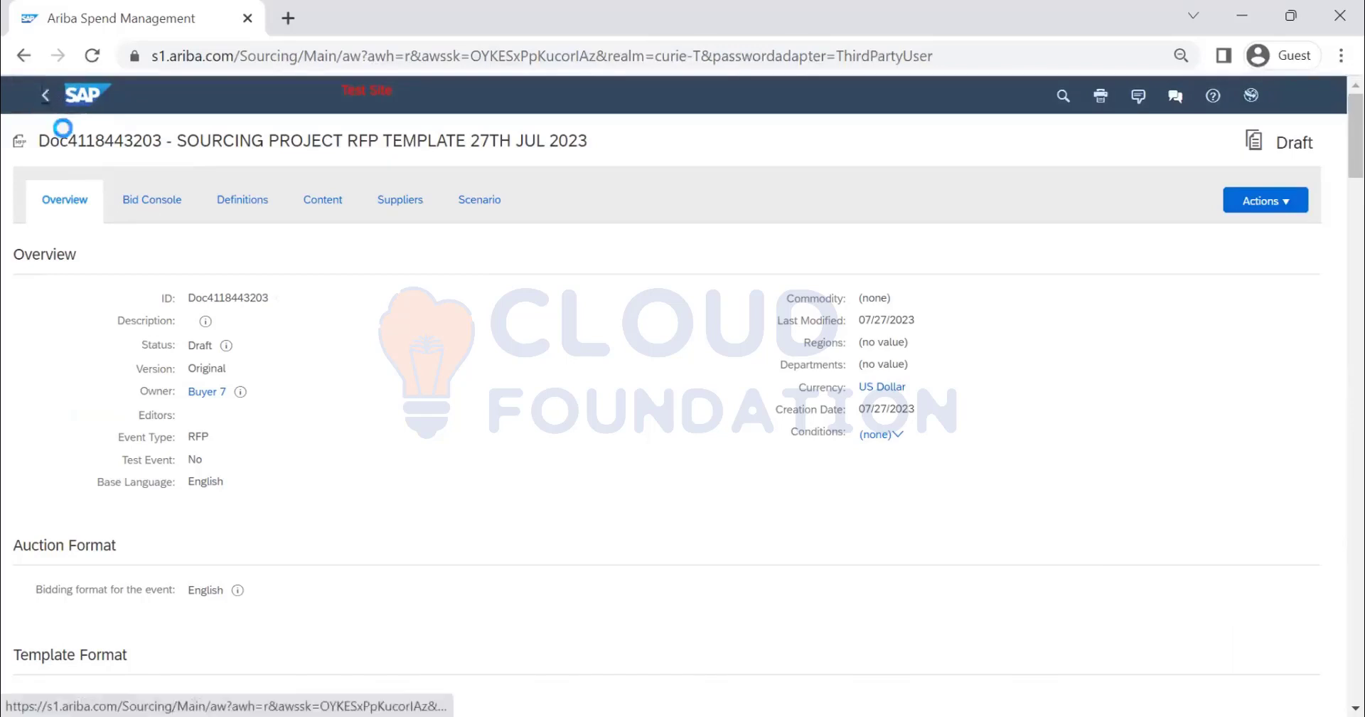
Step: Return to the sourcing project template overview and review its available actions, properties and status
click(45, 95)
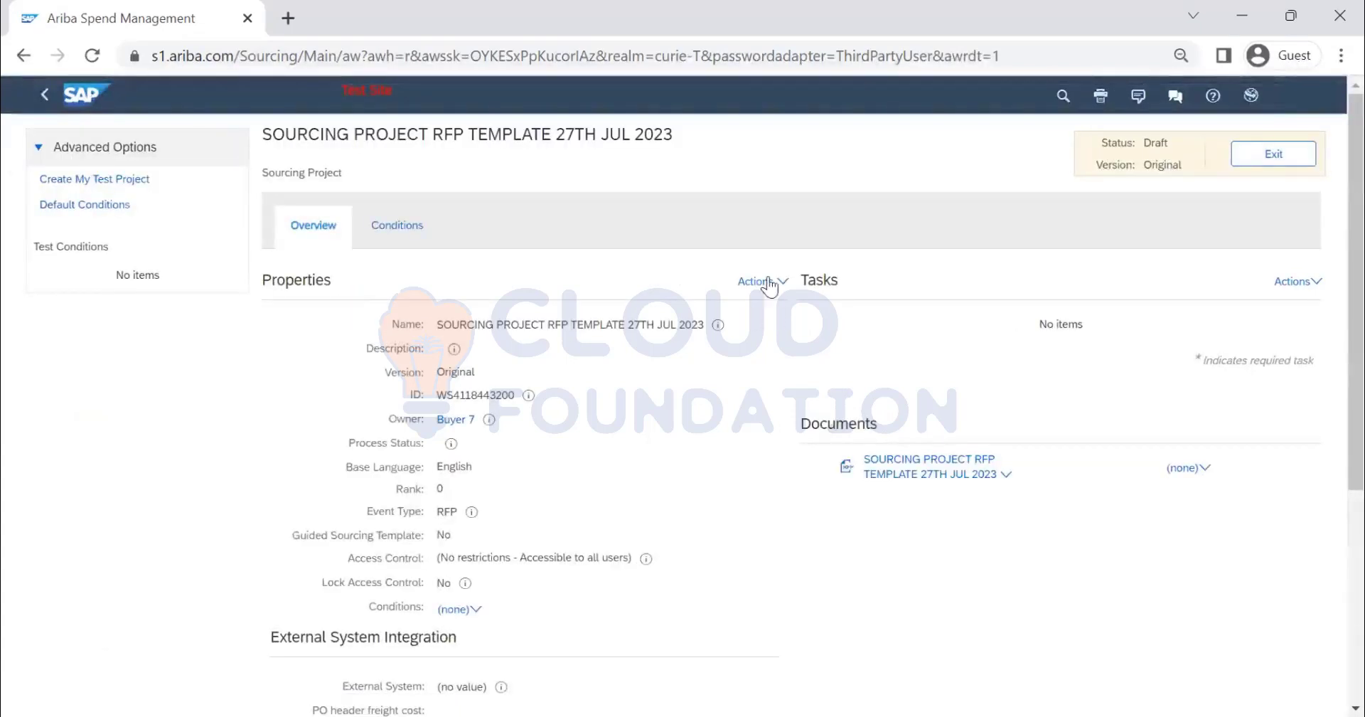
click(759, 282)
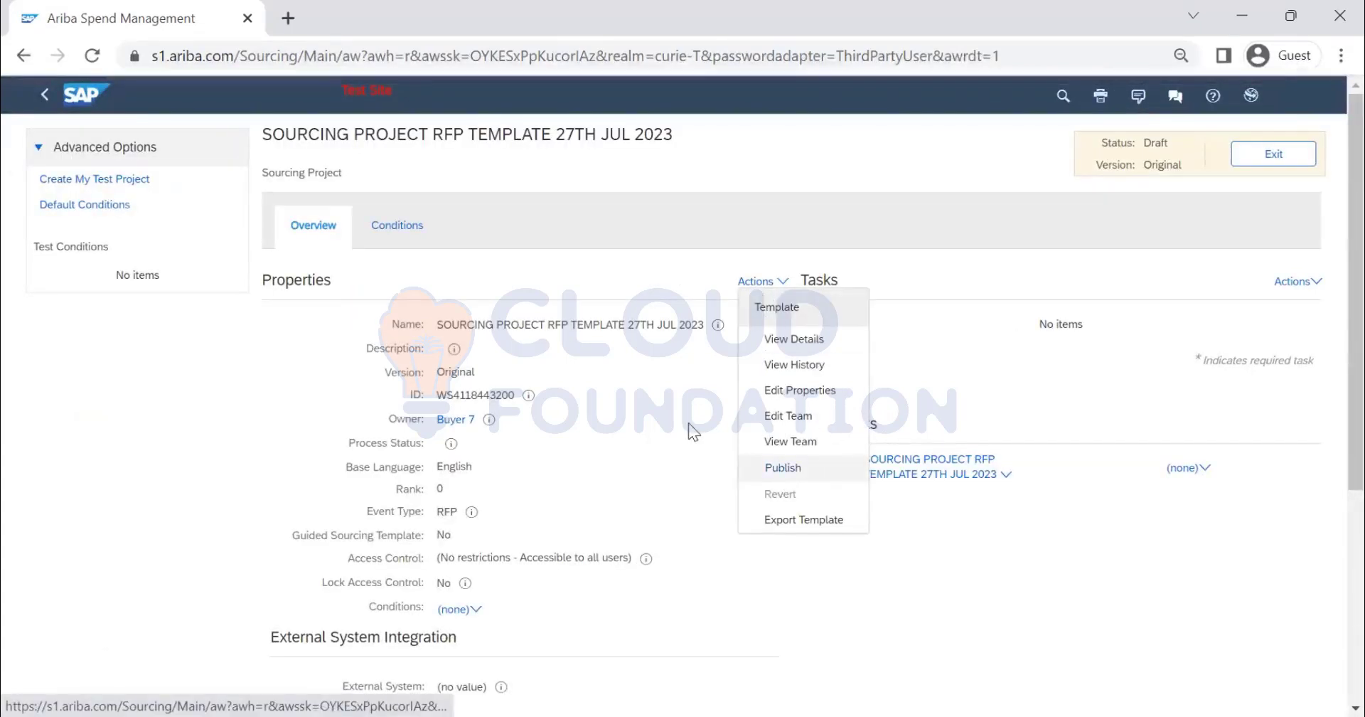
click(669, 410)
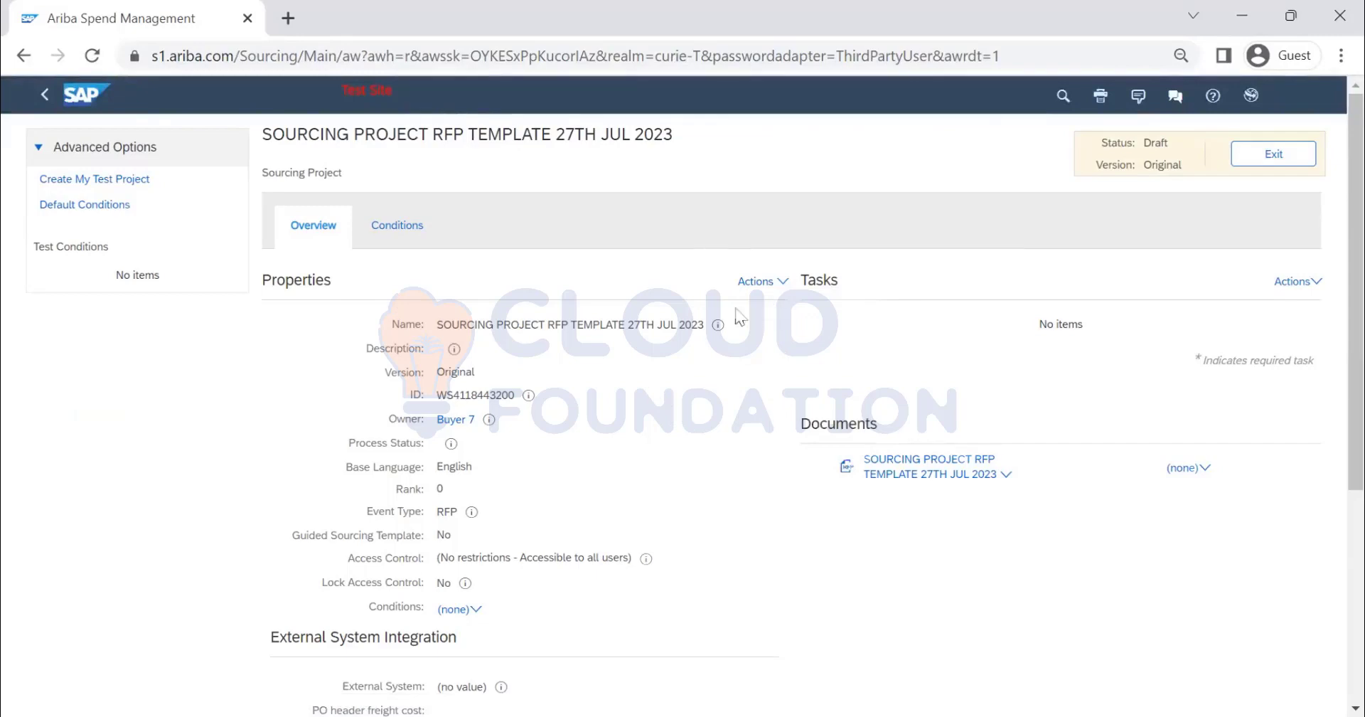
scroll(375, 215, down, 1)
scroll(375, 215, up, 1)
scroll(668, 277, down, 4)
scroll(609, 326, up, 4)
drag(1103, 140, 1166, 143)
Step: View the template's details, check its document and version actions, and return to the template overview
click(759, 284)
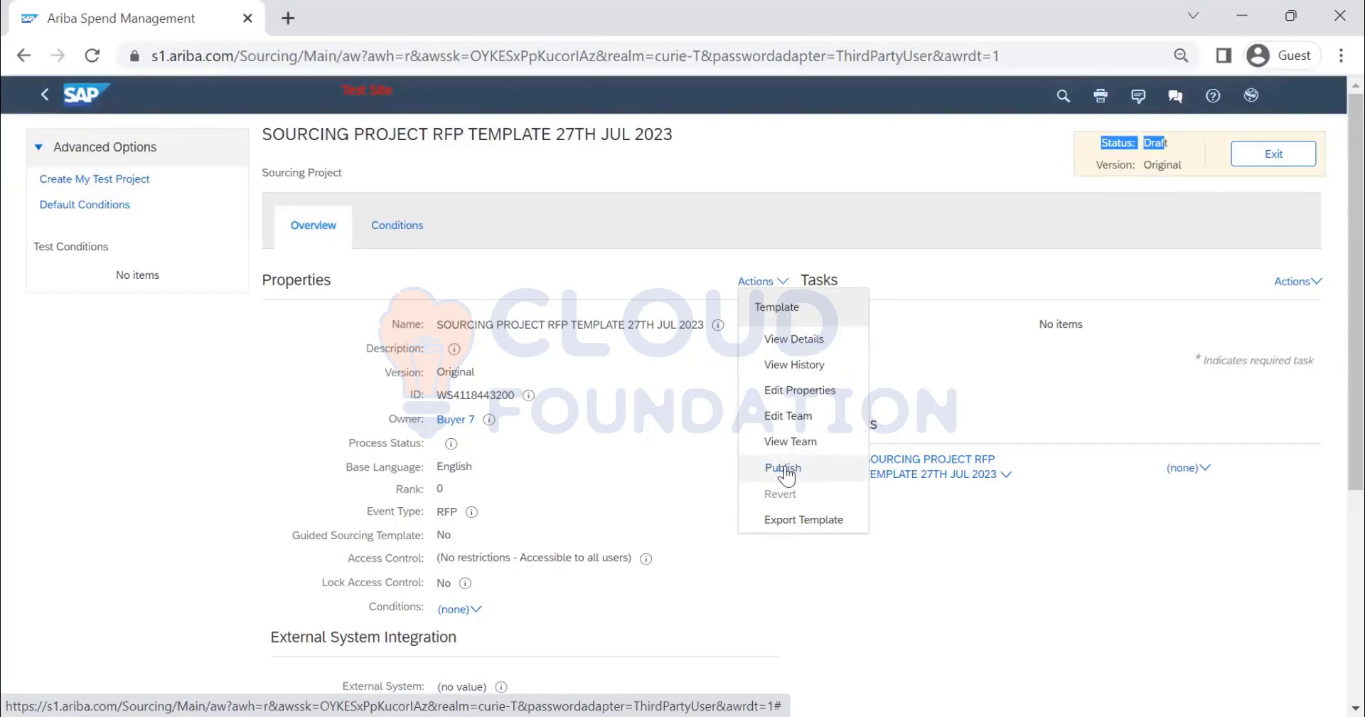
click(786, 344)
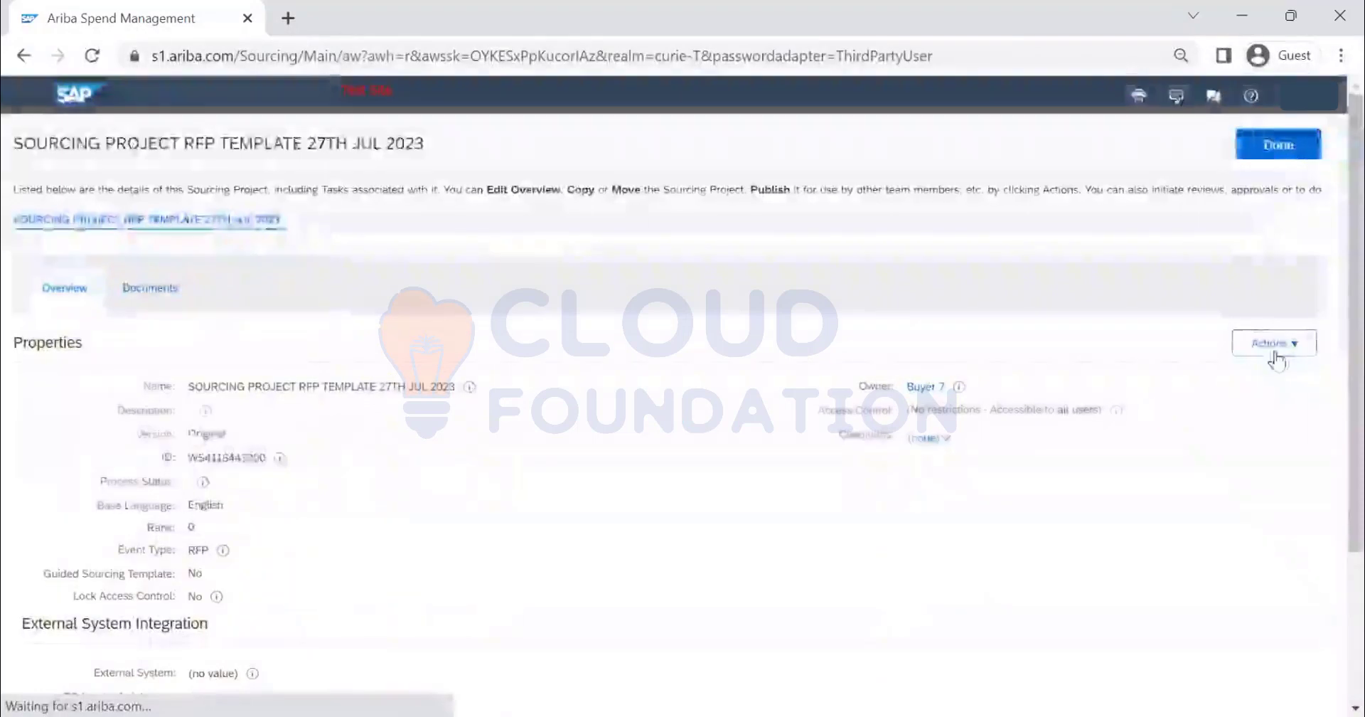
click(1274, 342)
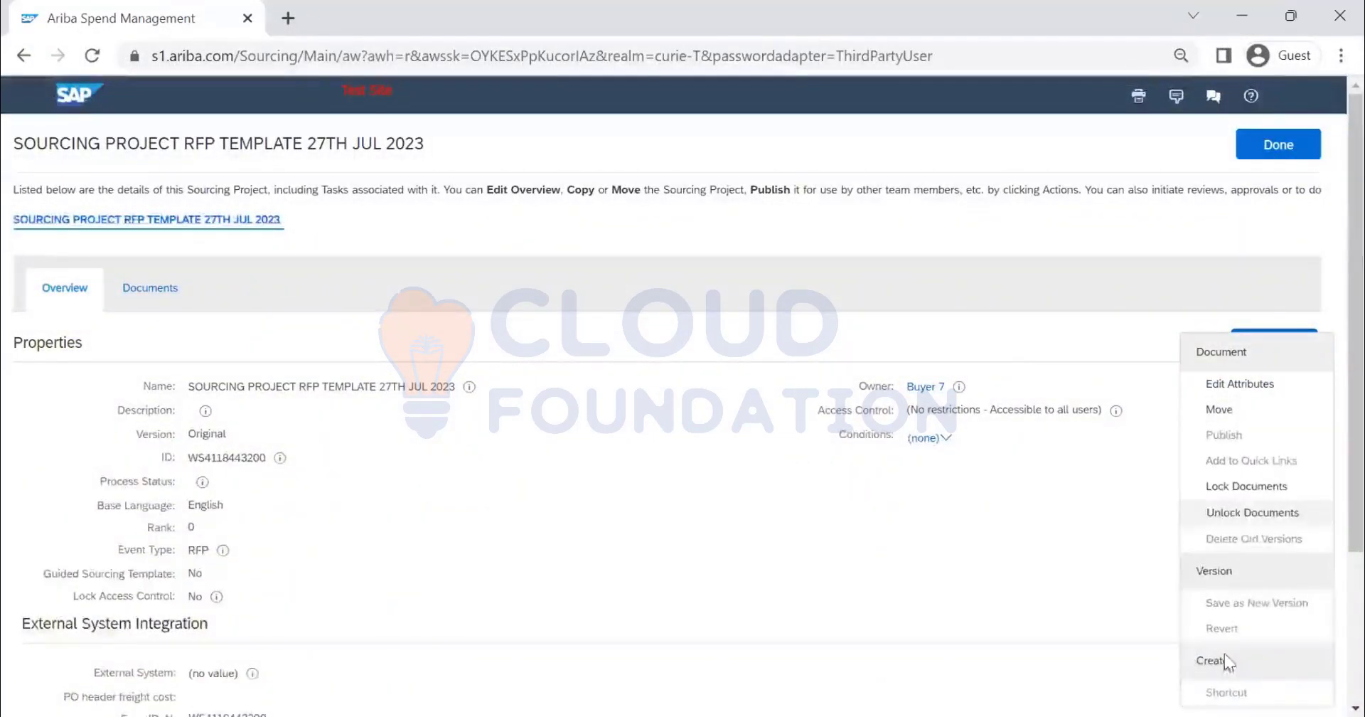
click(142, 324)
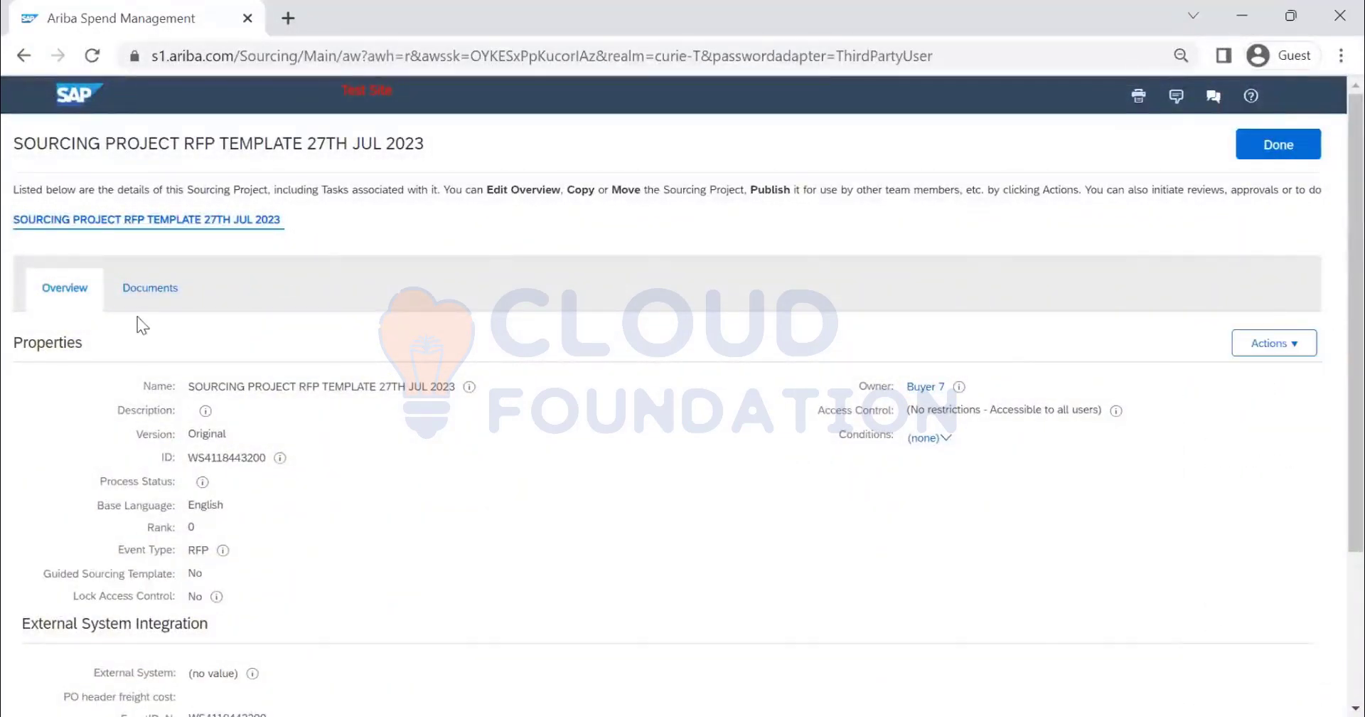
scroll(368, 405, down, 3)
scroll(1286, 152, up, 3)
click(1279, 145)
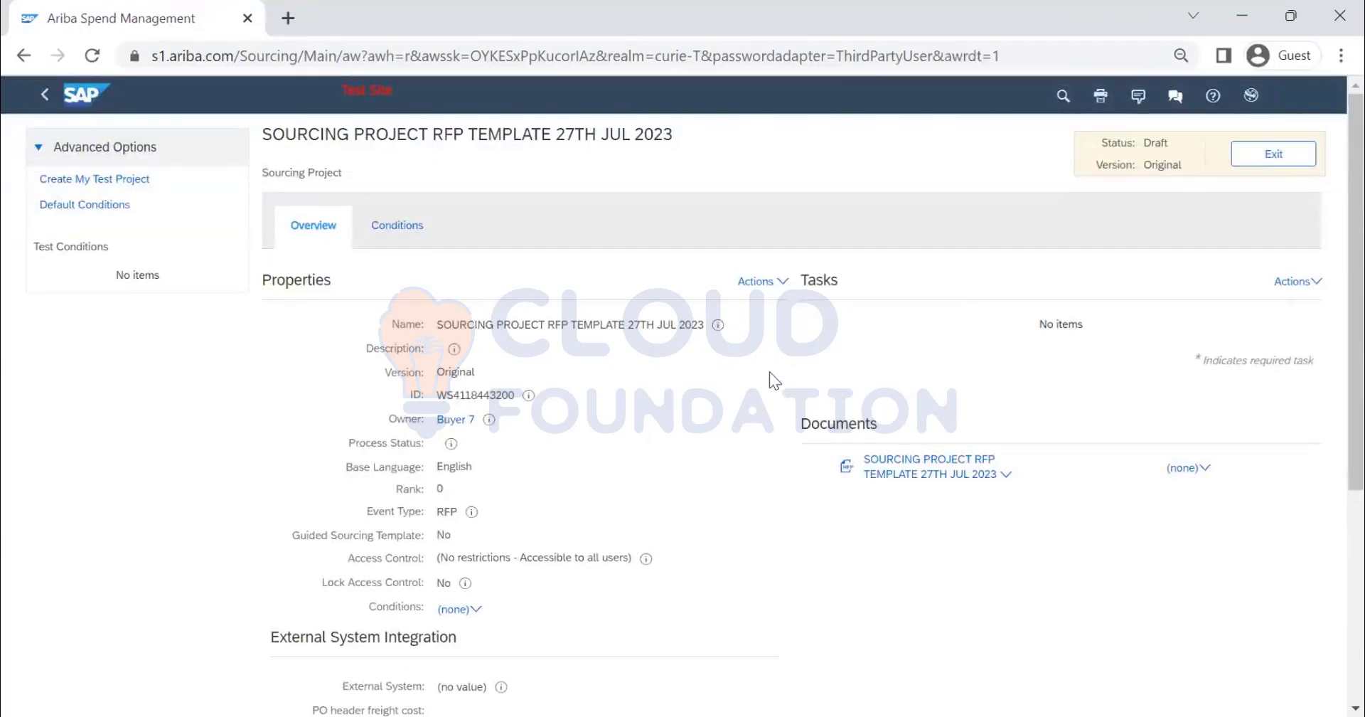
Step: Check the template's available actions again, including Publish and Export Template
click(759, 283)
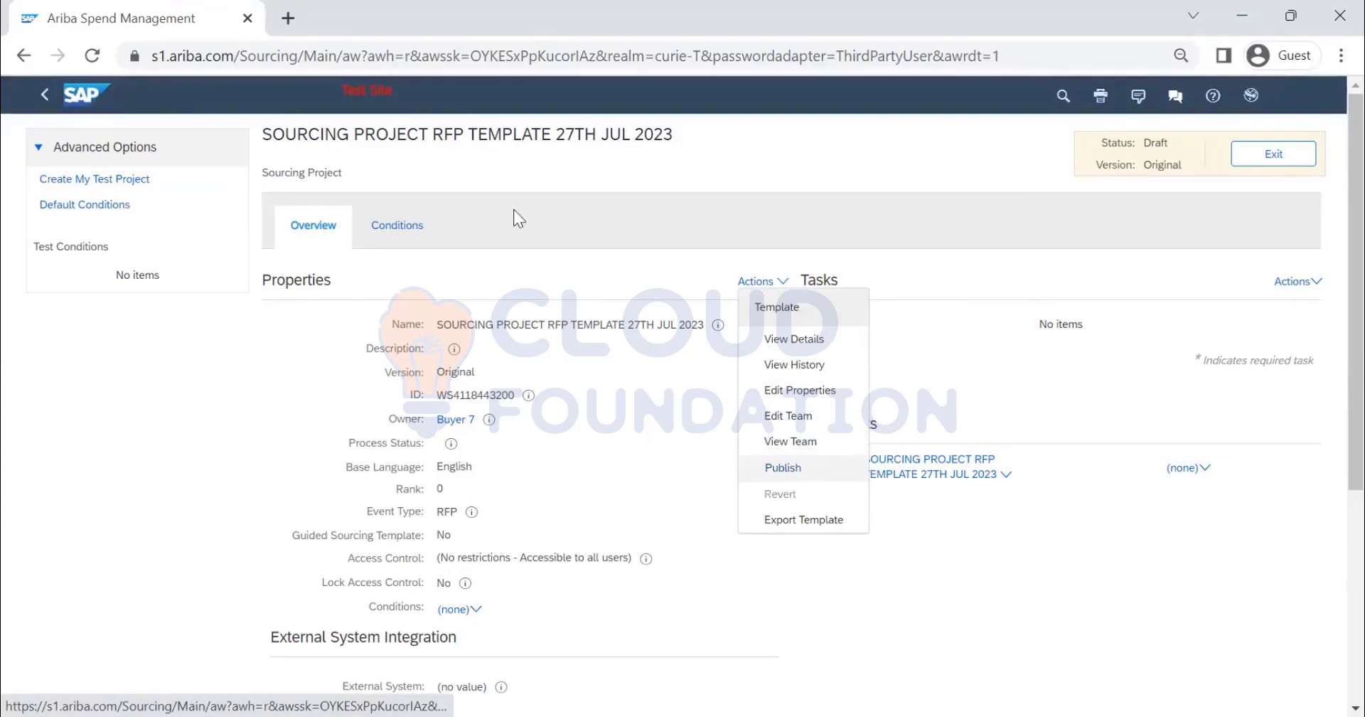
click(1253, 162)
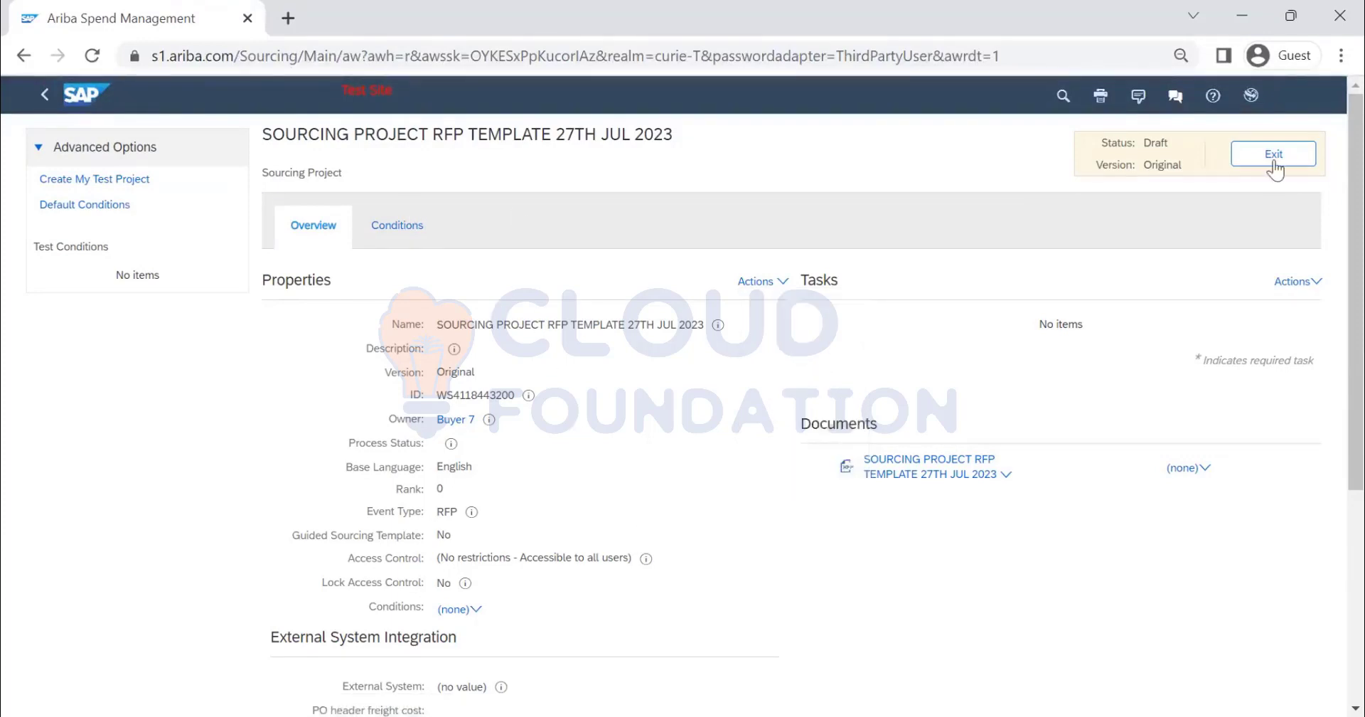
click(771, 288)
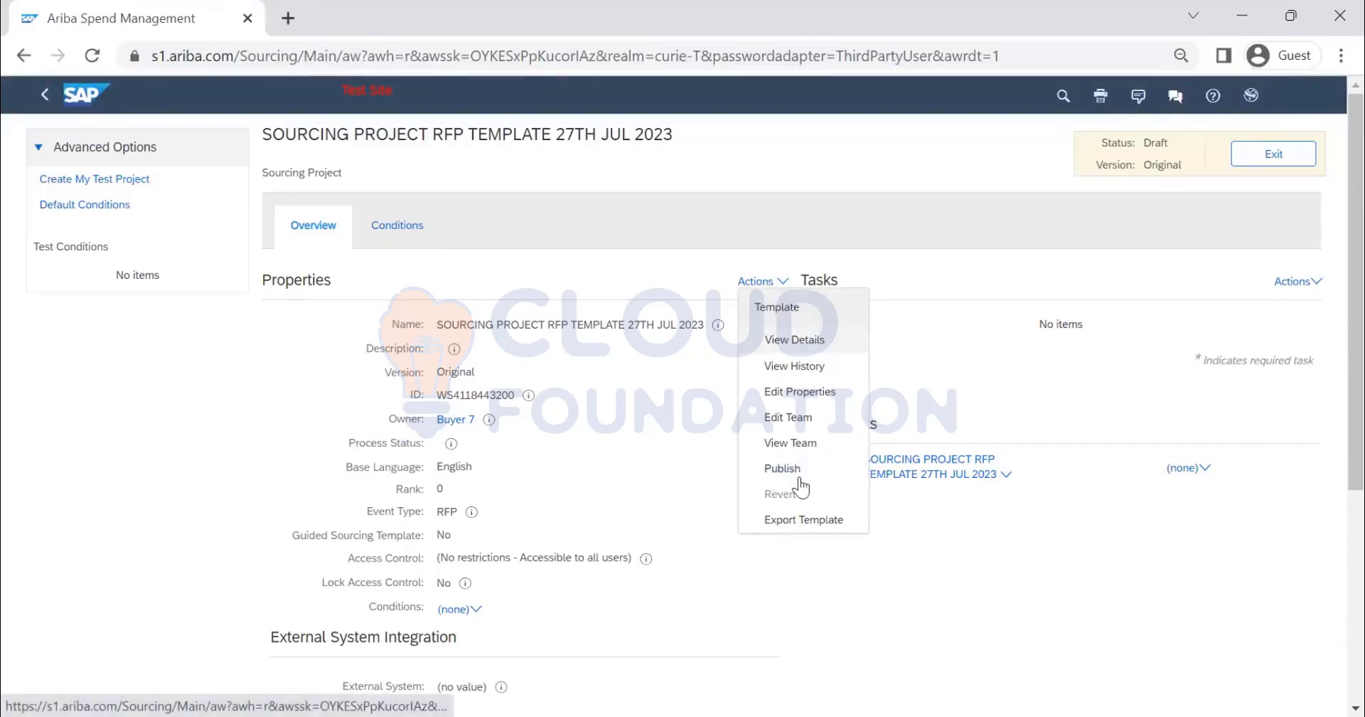
click(622, 466)
Step: Open the template version listed in the Version History
scroll(228, 549, down, 5)
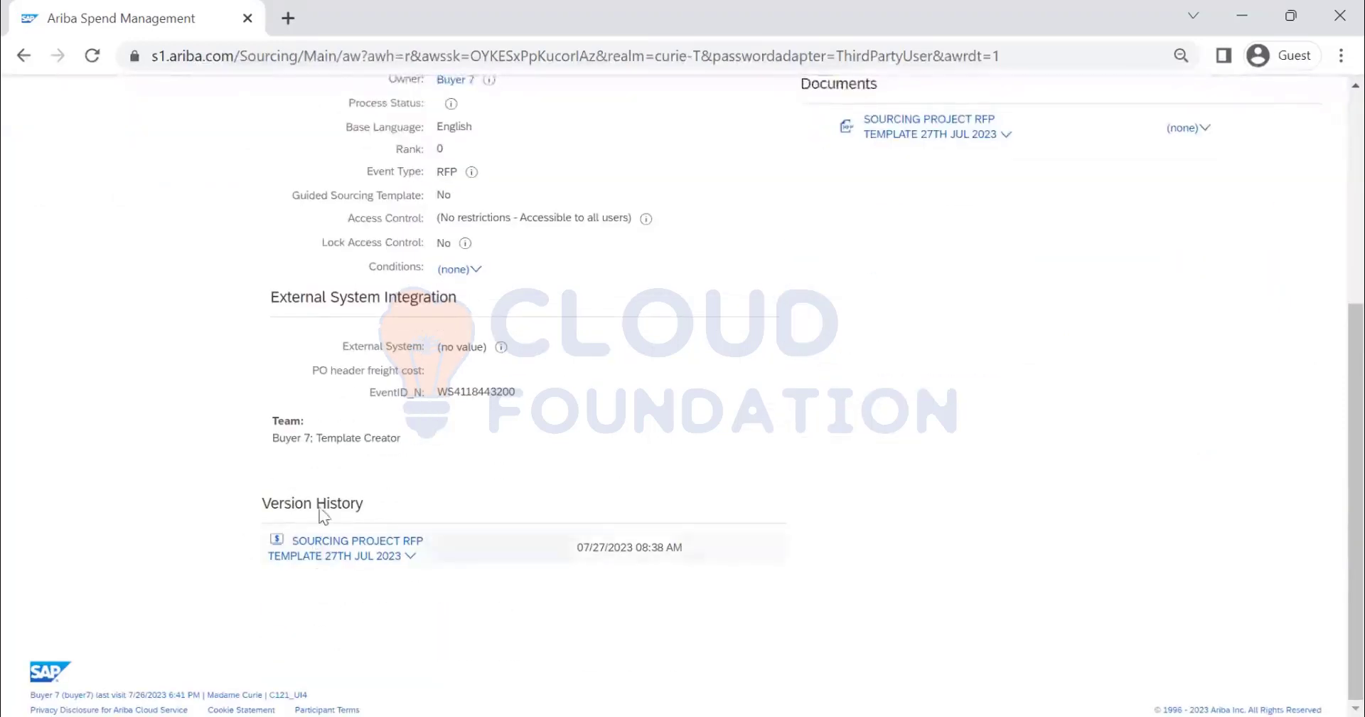
click(411, 560)
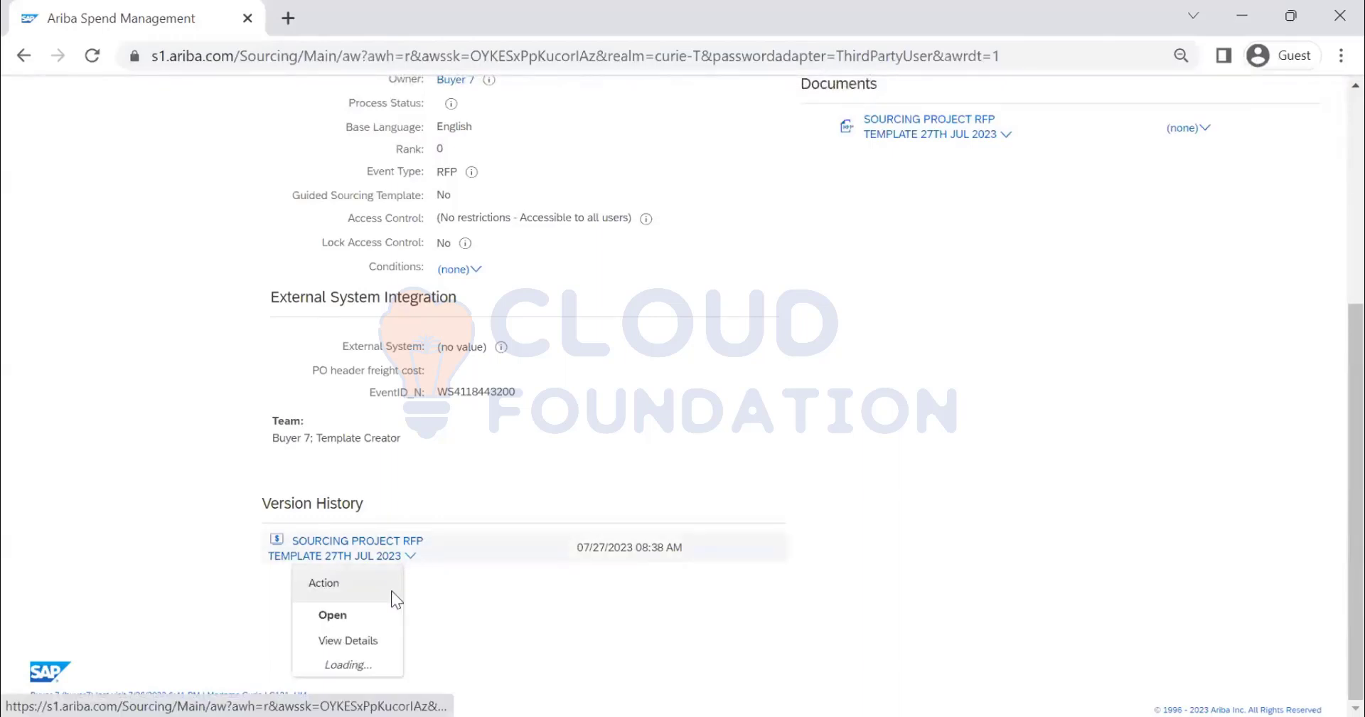
click(370, 615)
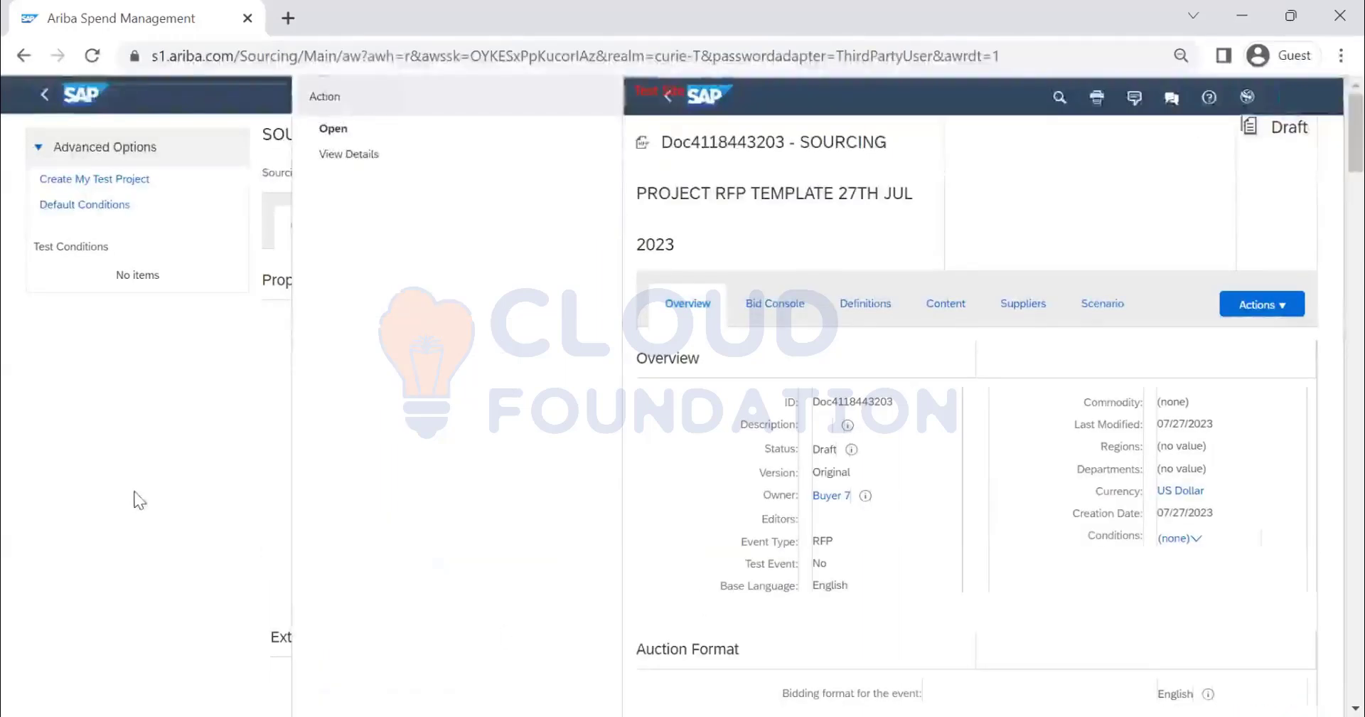
Step: Examine which phases and task types can be created for the template's Tasks section
click(1297, 281)
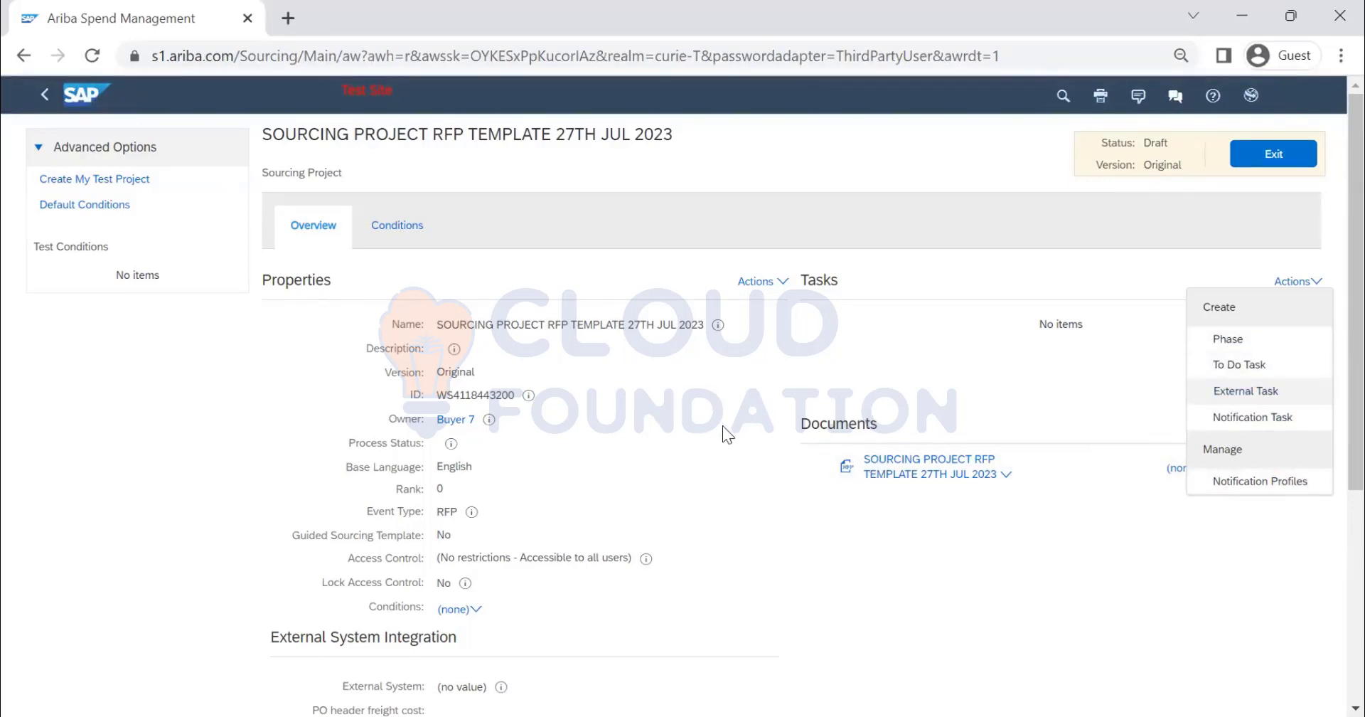
click(1274, 163)
click(101, 97)
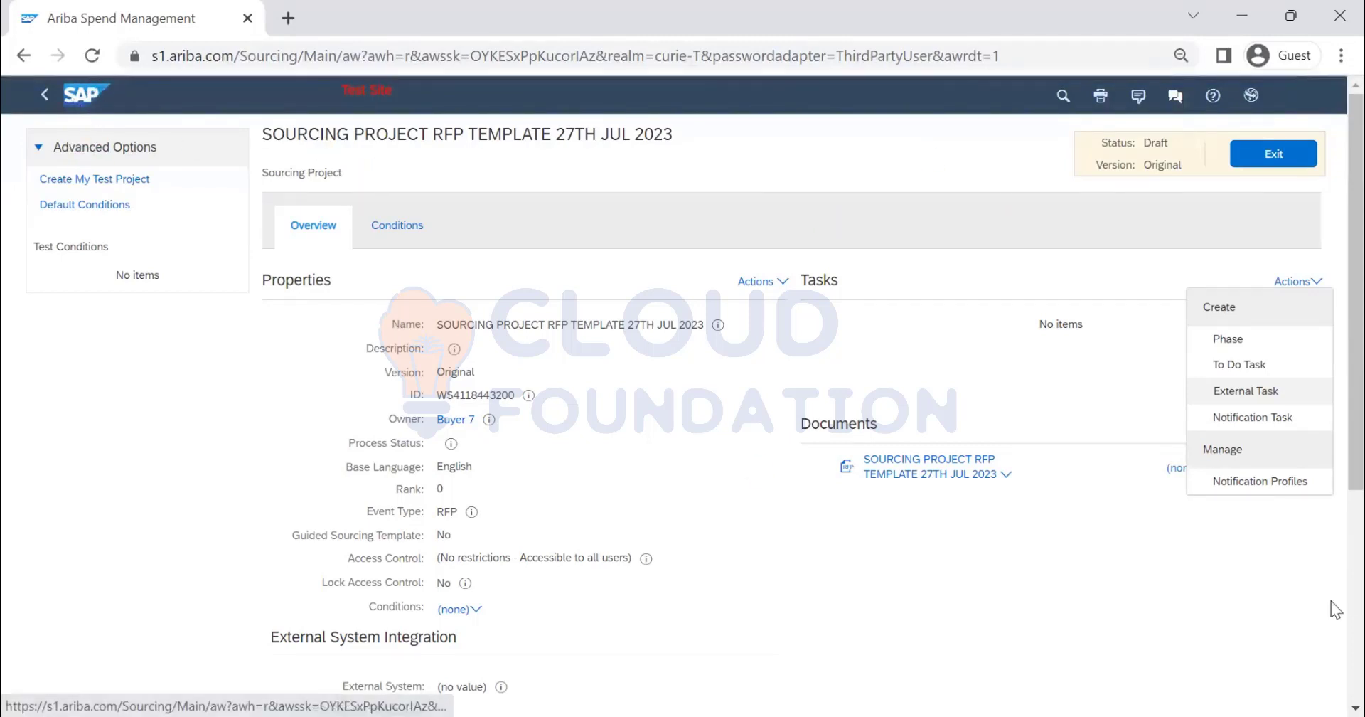